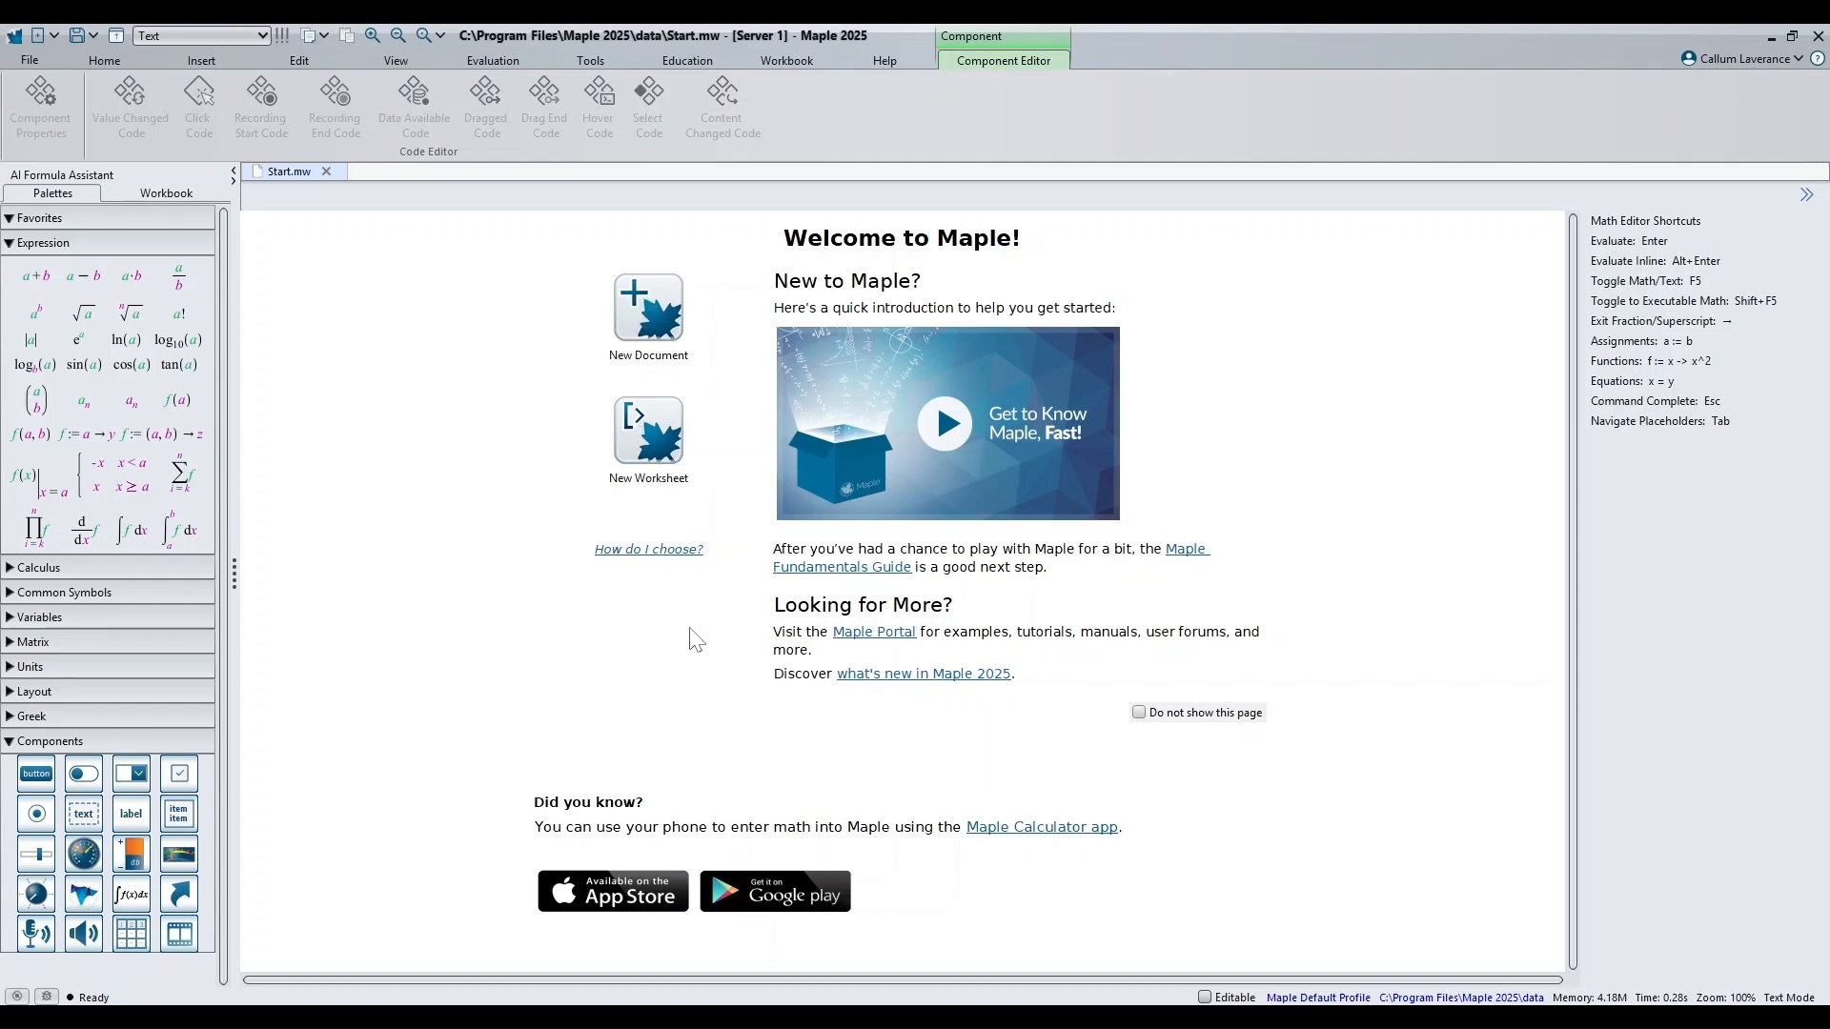
# Step: Create a new document and evaluate 1 + 2 on its first line
pyautogui.click(648, 314)
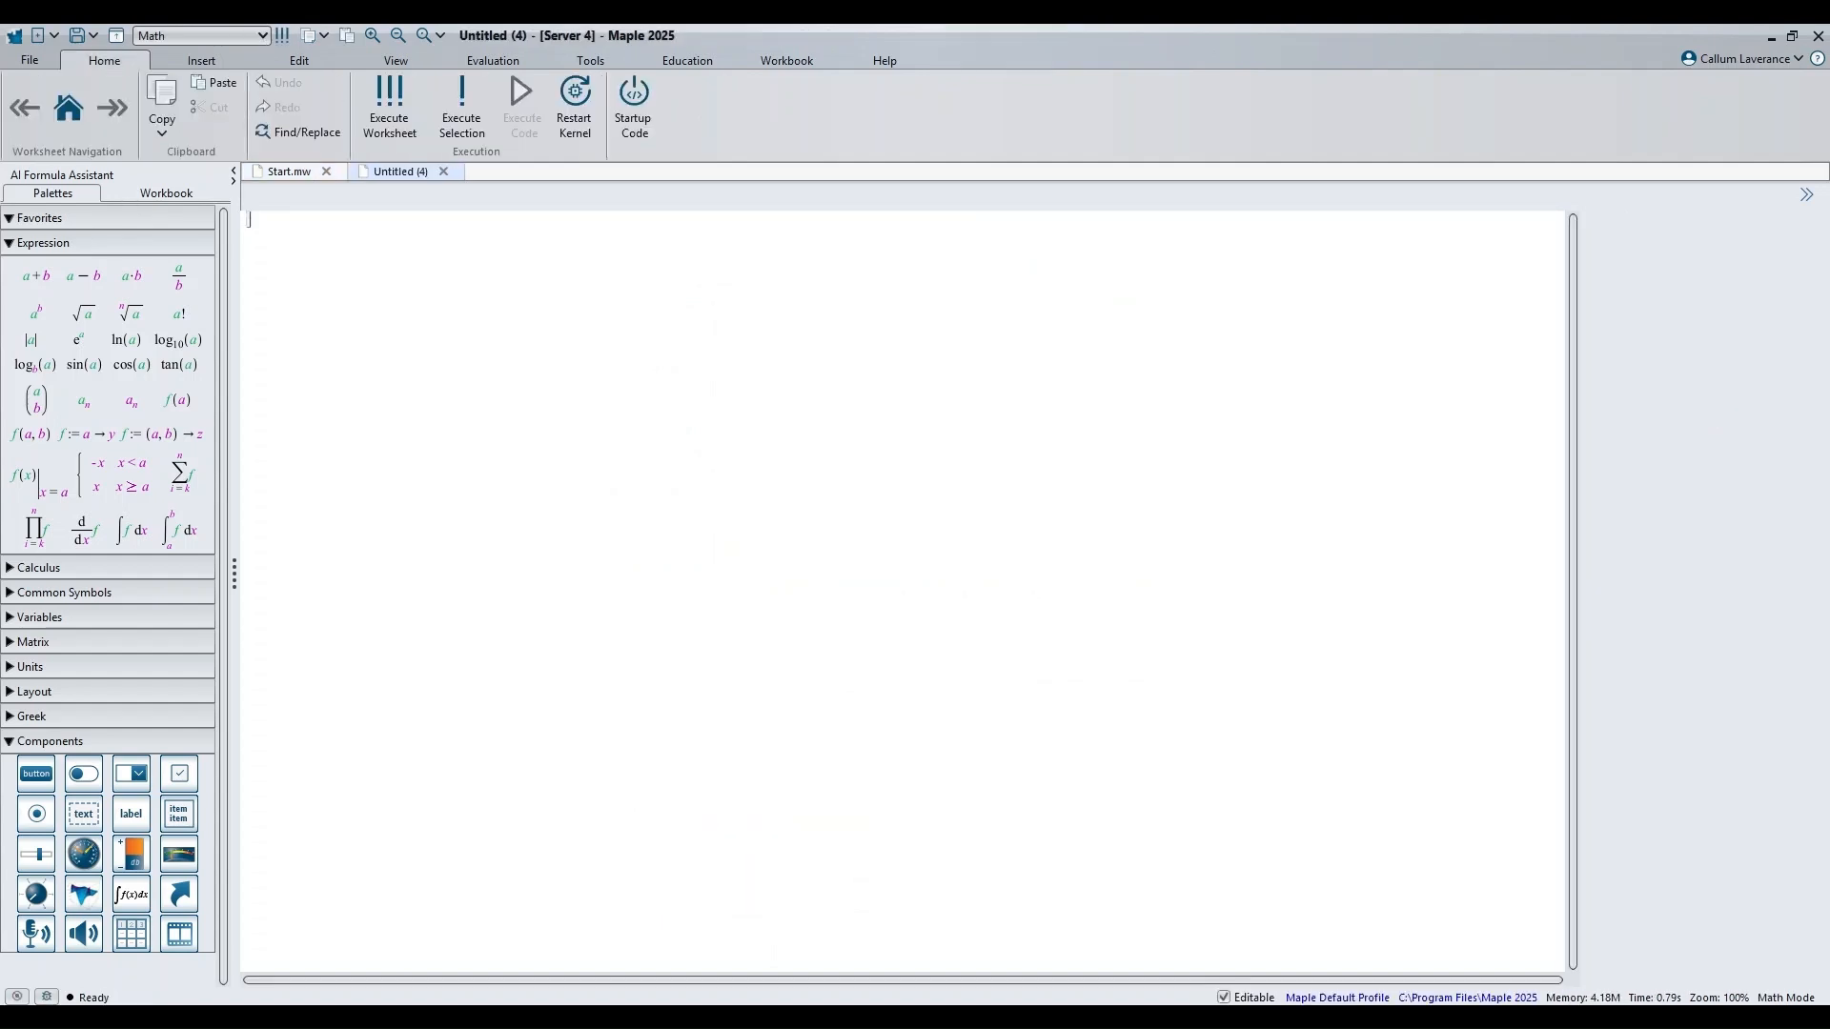
pyautogui.write('1+2')
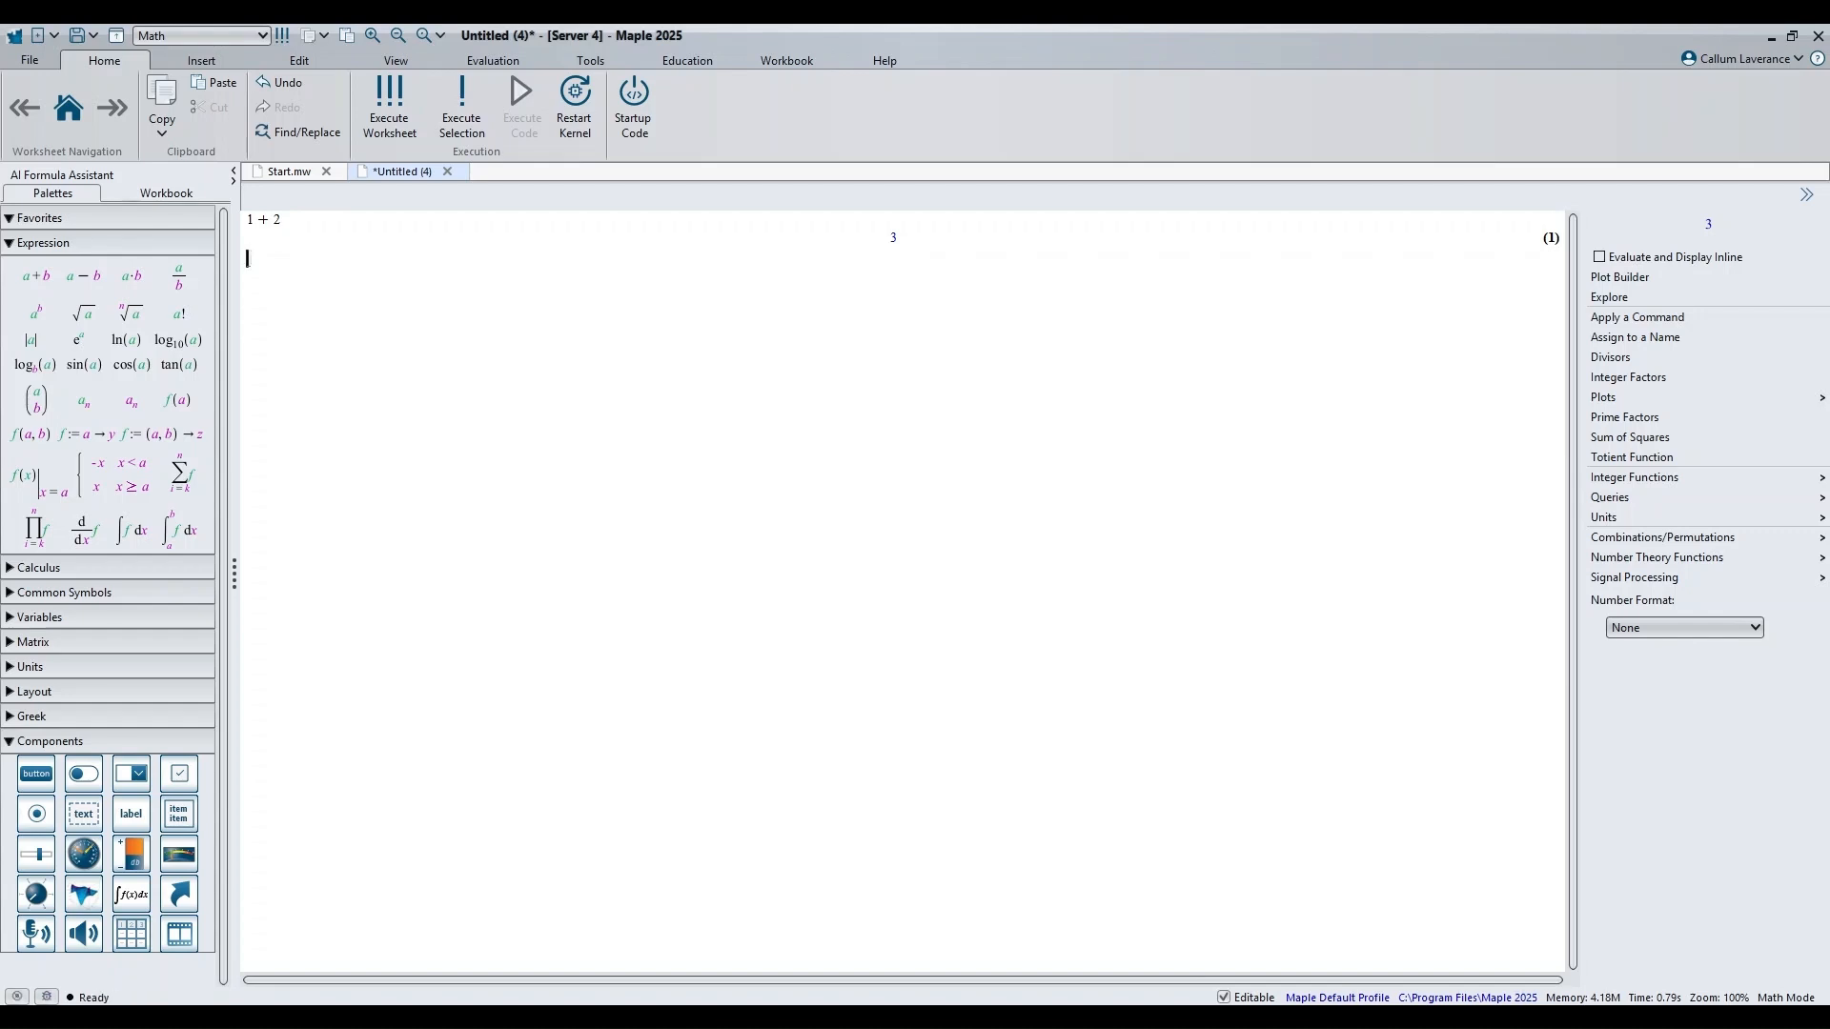
# Step: Evaluate x + 5 − 2 inline on the next line and integrate the simplified expression with respect to x
pyautogui.write('x + 5 - 2')
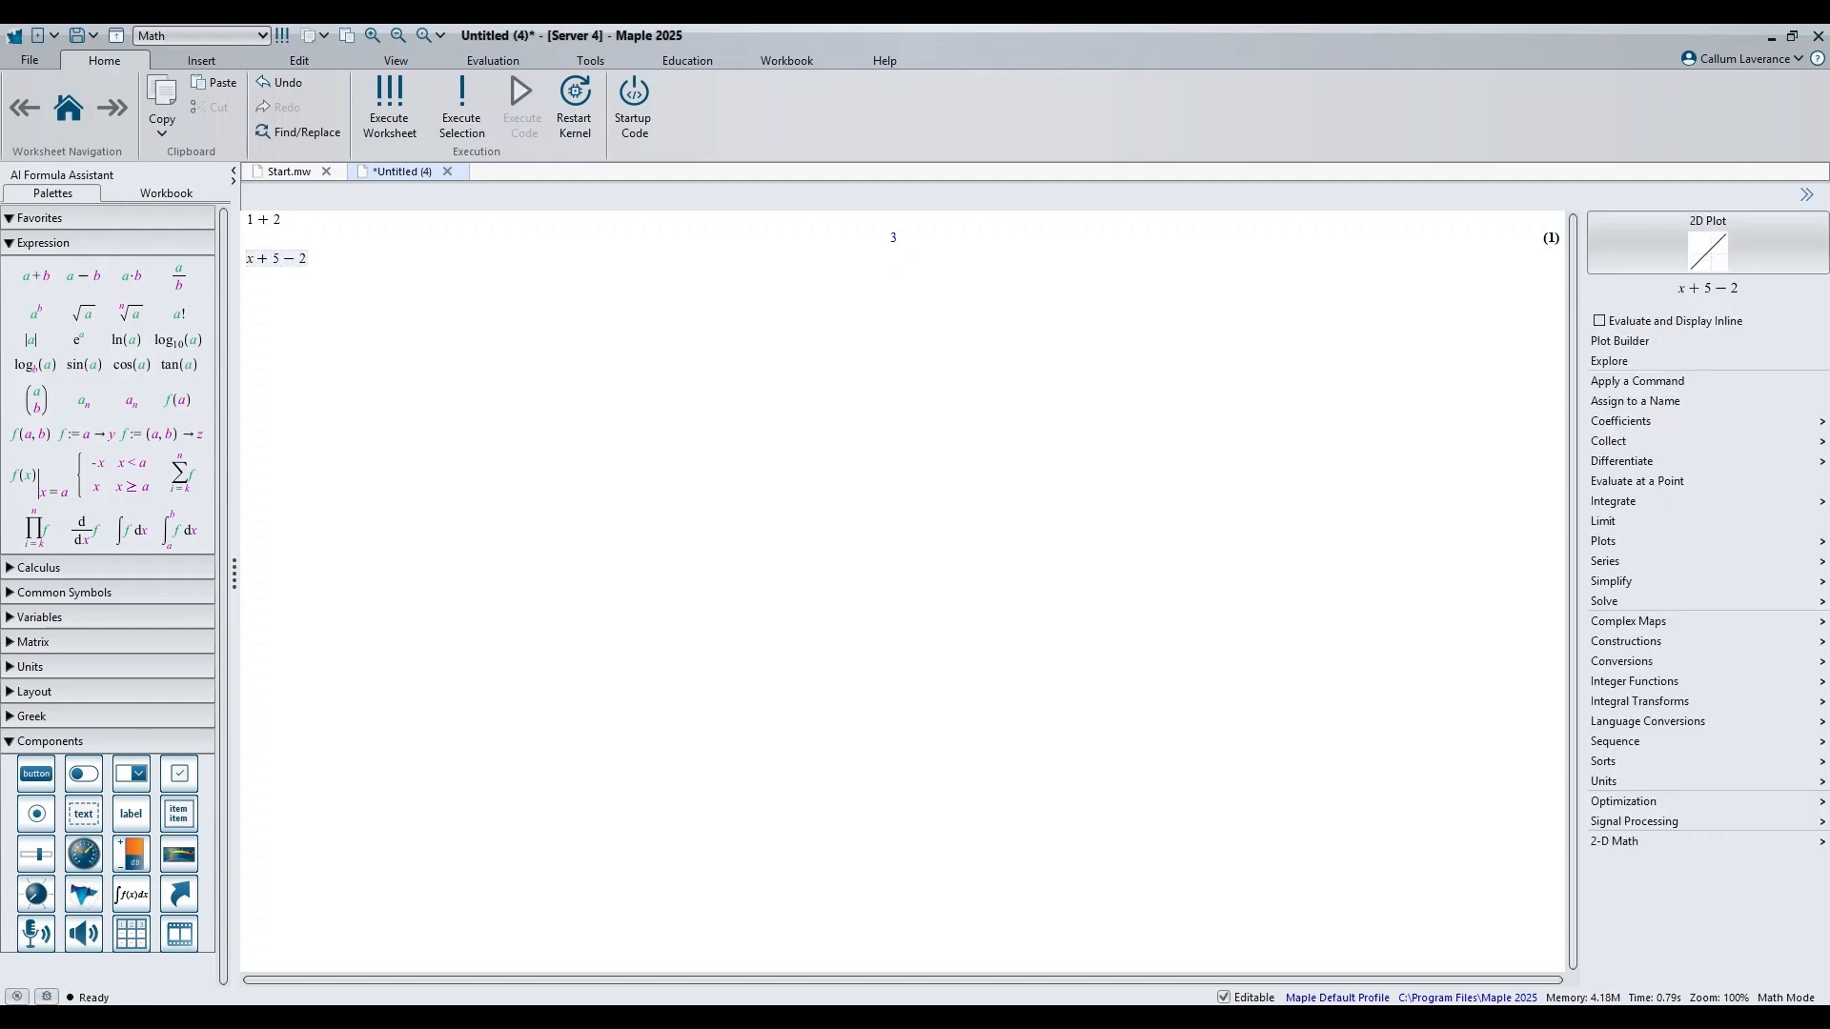
pyautogui.hotkey('ctrl', '=')
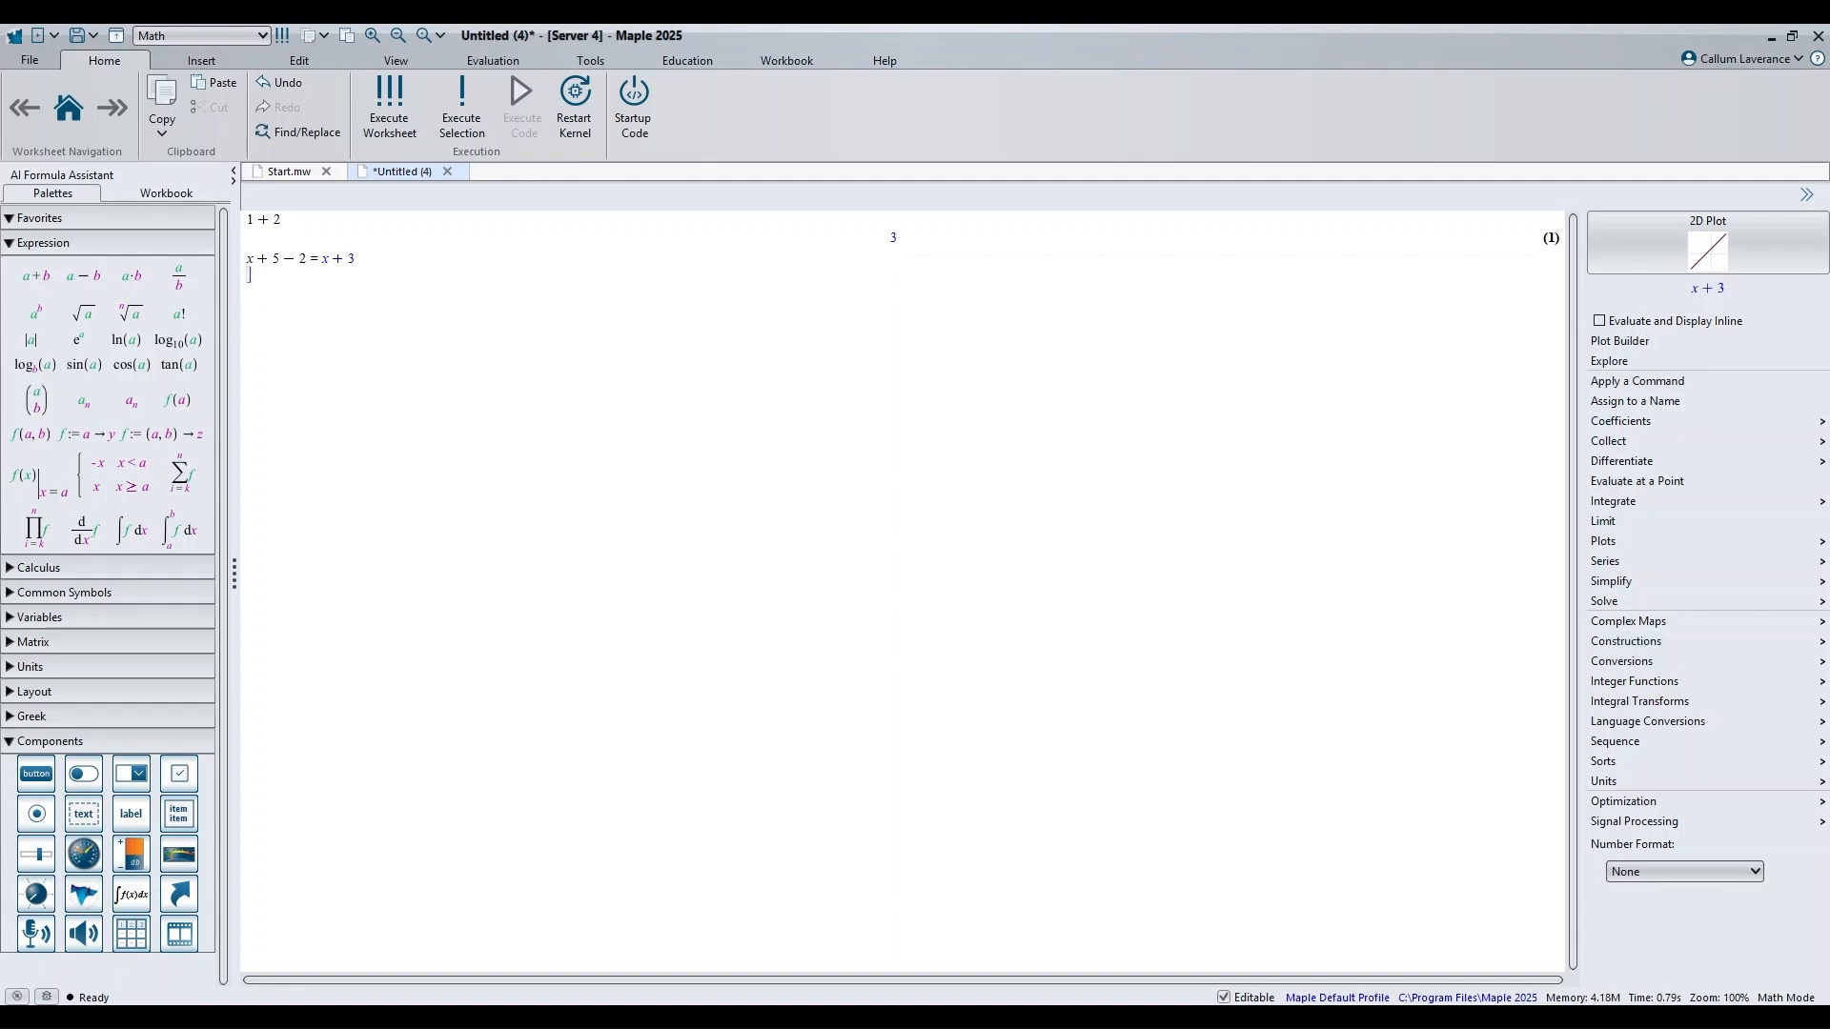
pyautogui.doubleClick(338, 258)
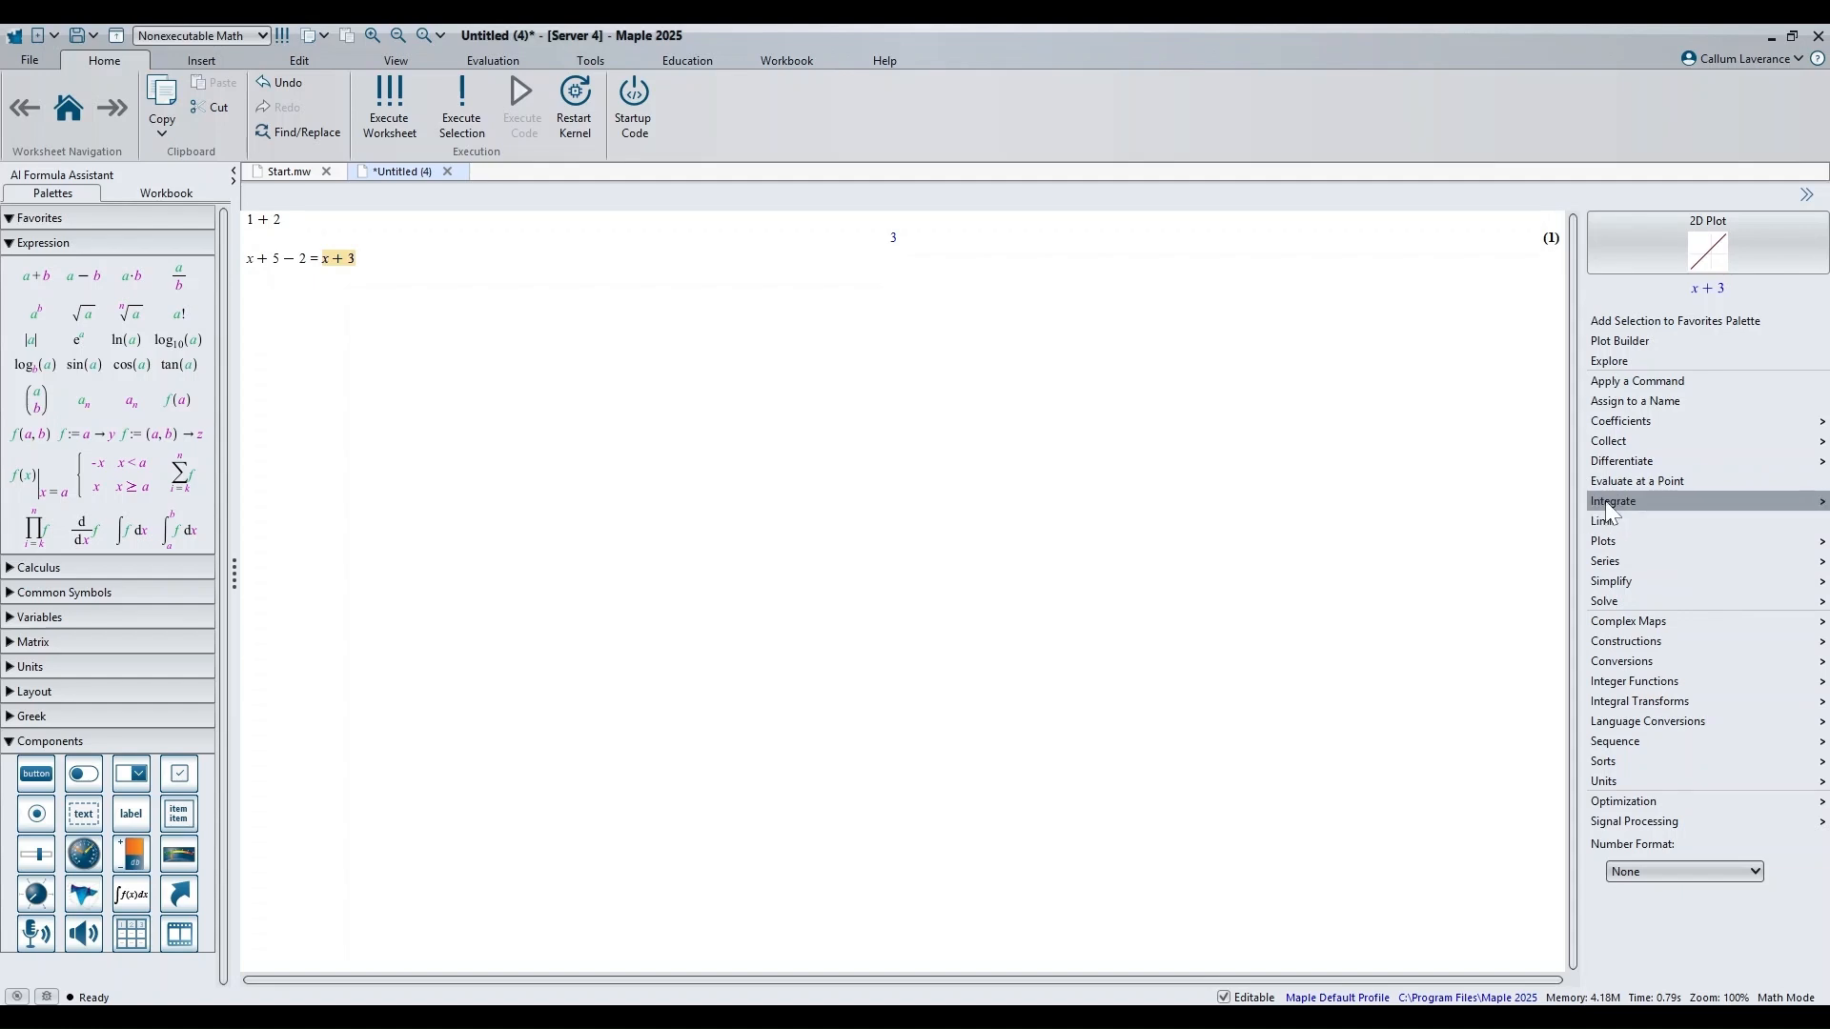
pyautogui.click(1594, 522)
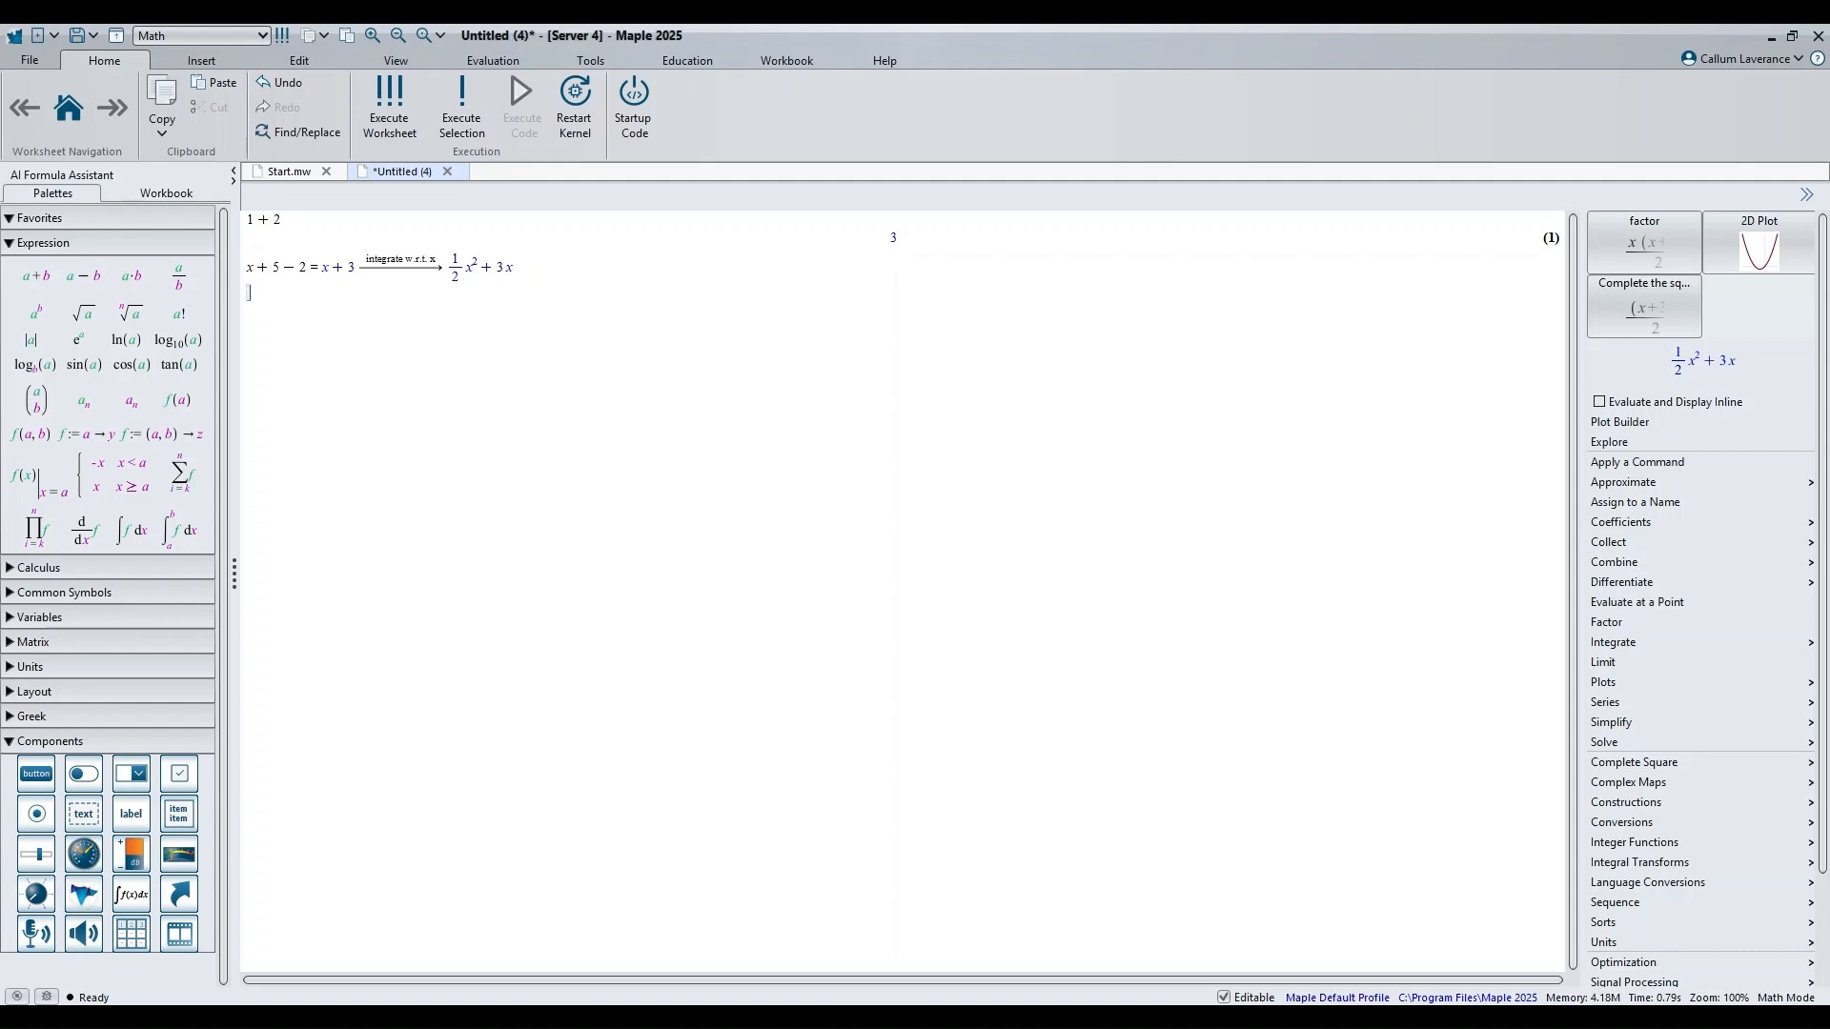
# Step: Generate a 2-D plot of the integrated expression
pyautogui.moveTo(515, 267); pyautogui.dragTo(447, 268)
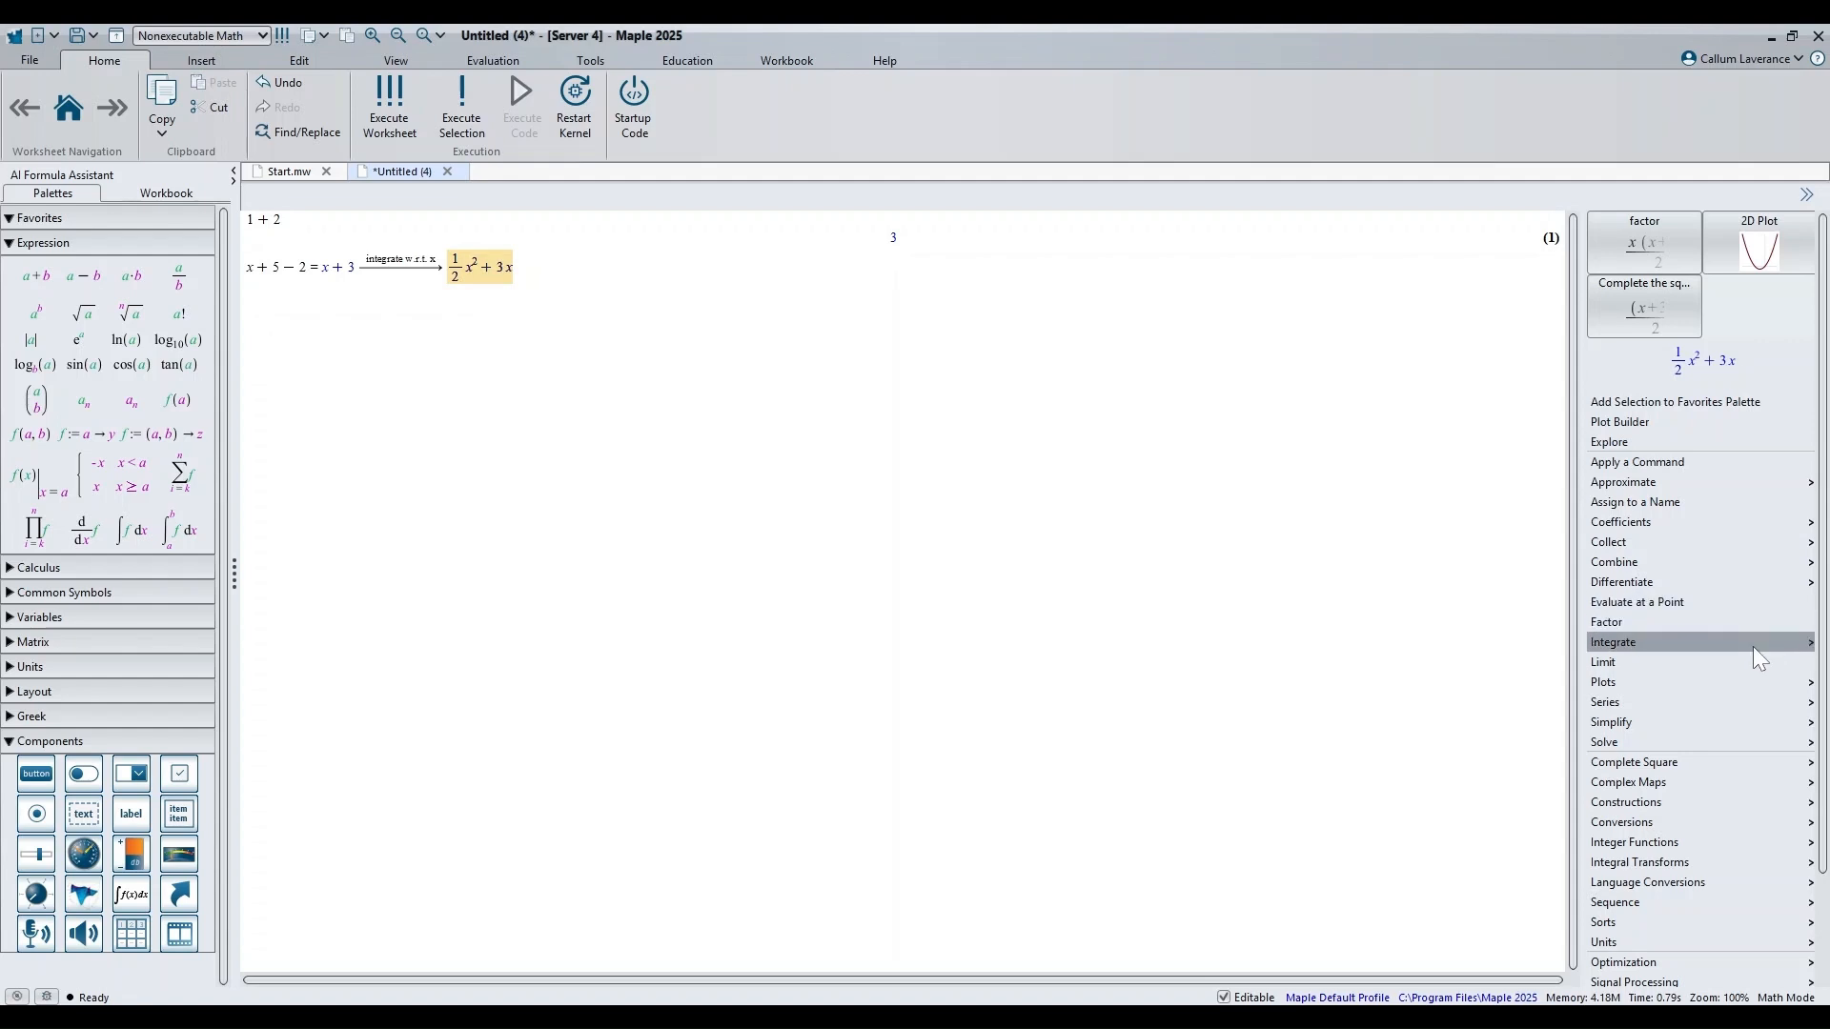
pyautogui.moveTo(1624, 680)
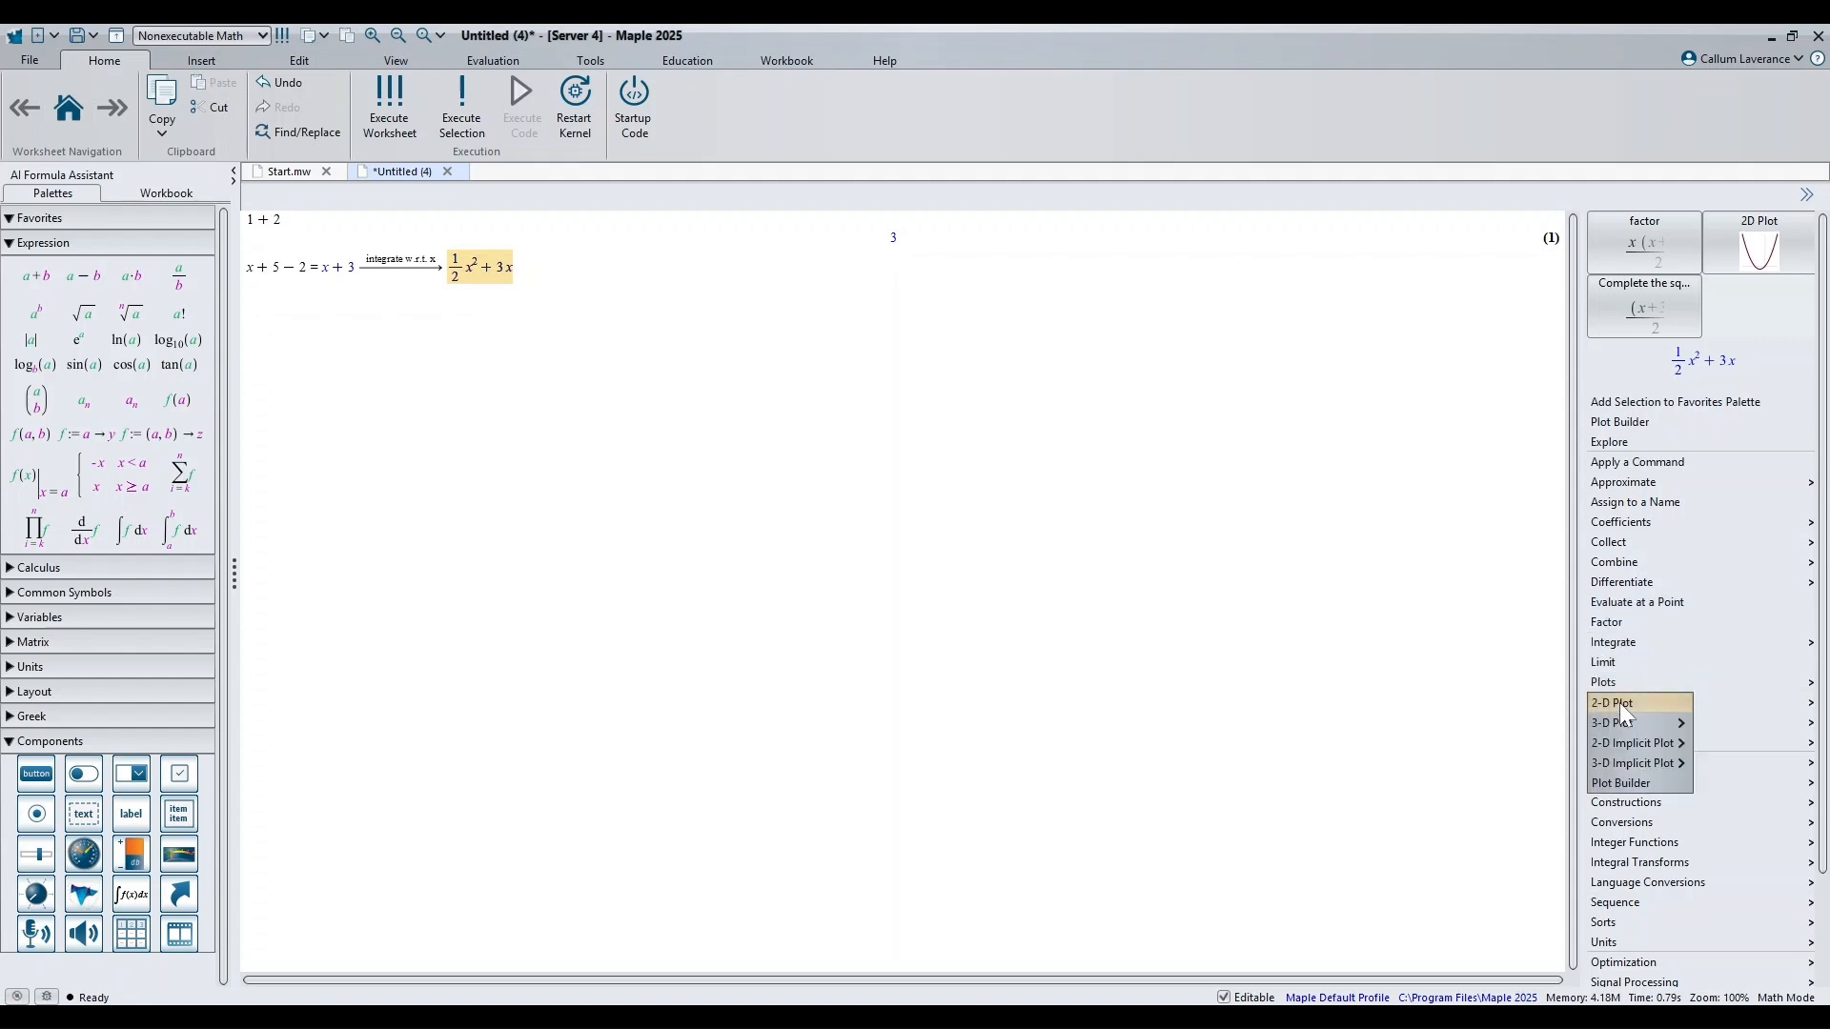
pyautogui.click(1620, 701)
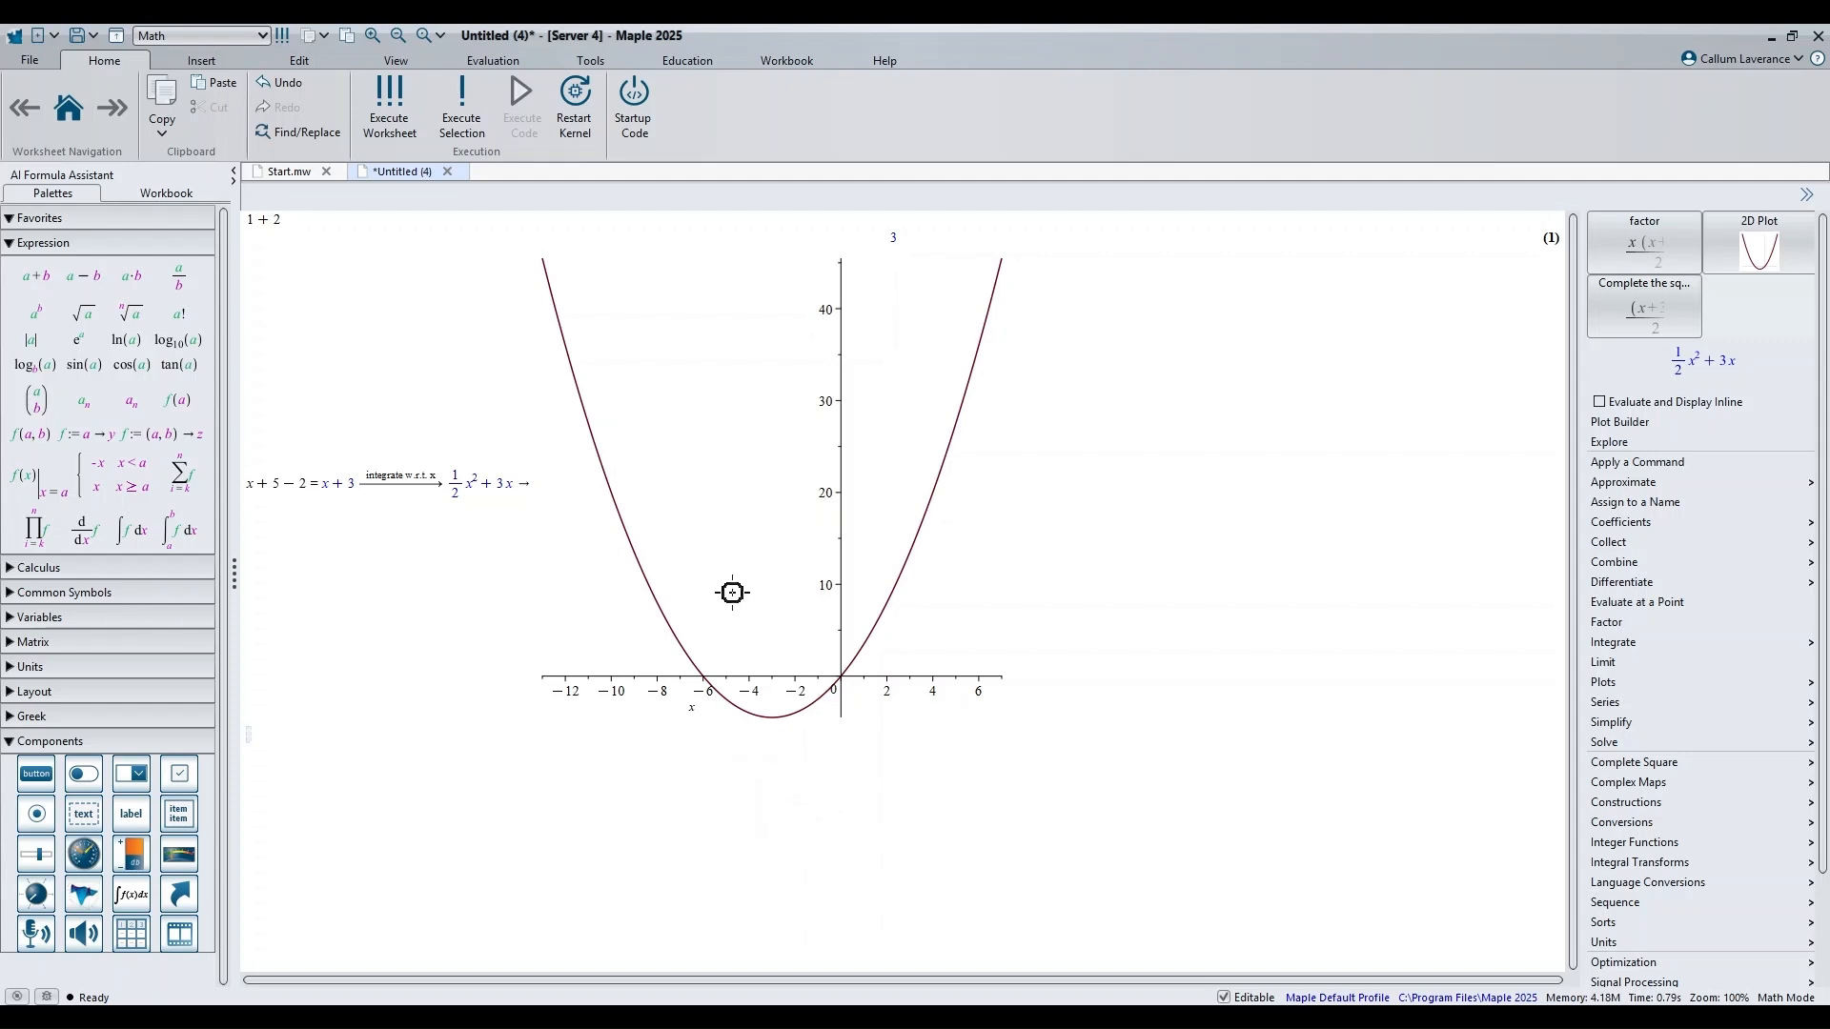
# Step: Change the first expression to 2 + 2 and re-evaluate it
pyautogui.click(250, 220)
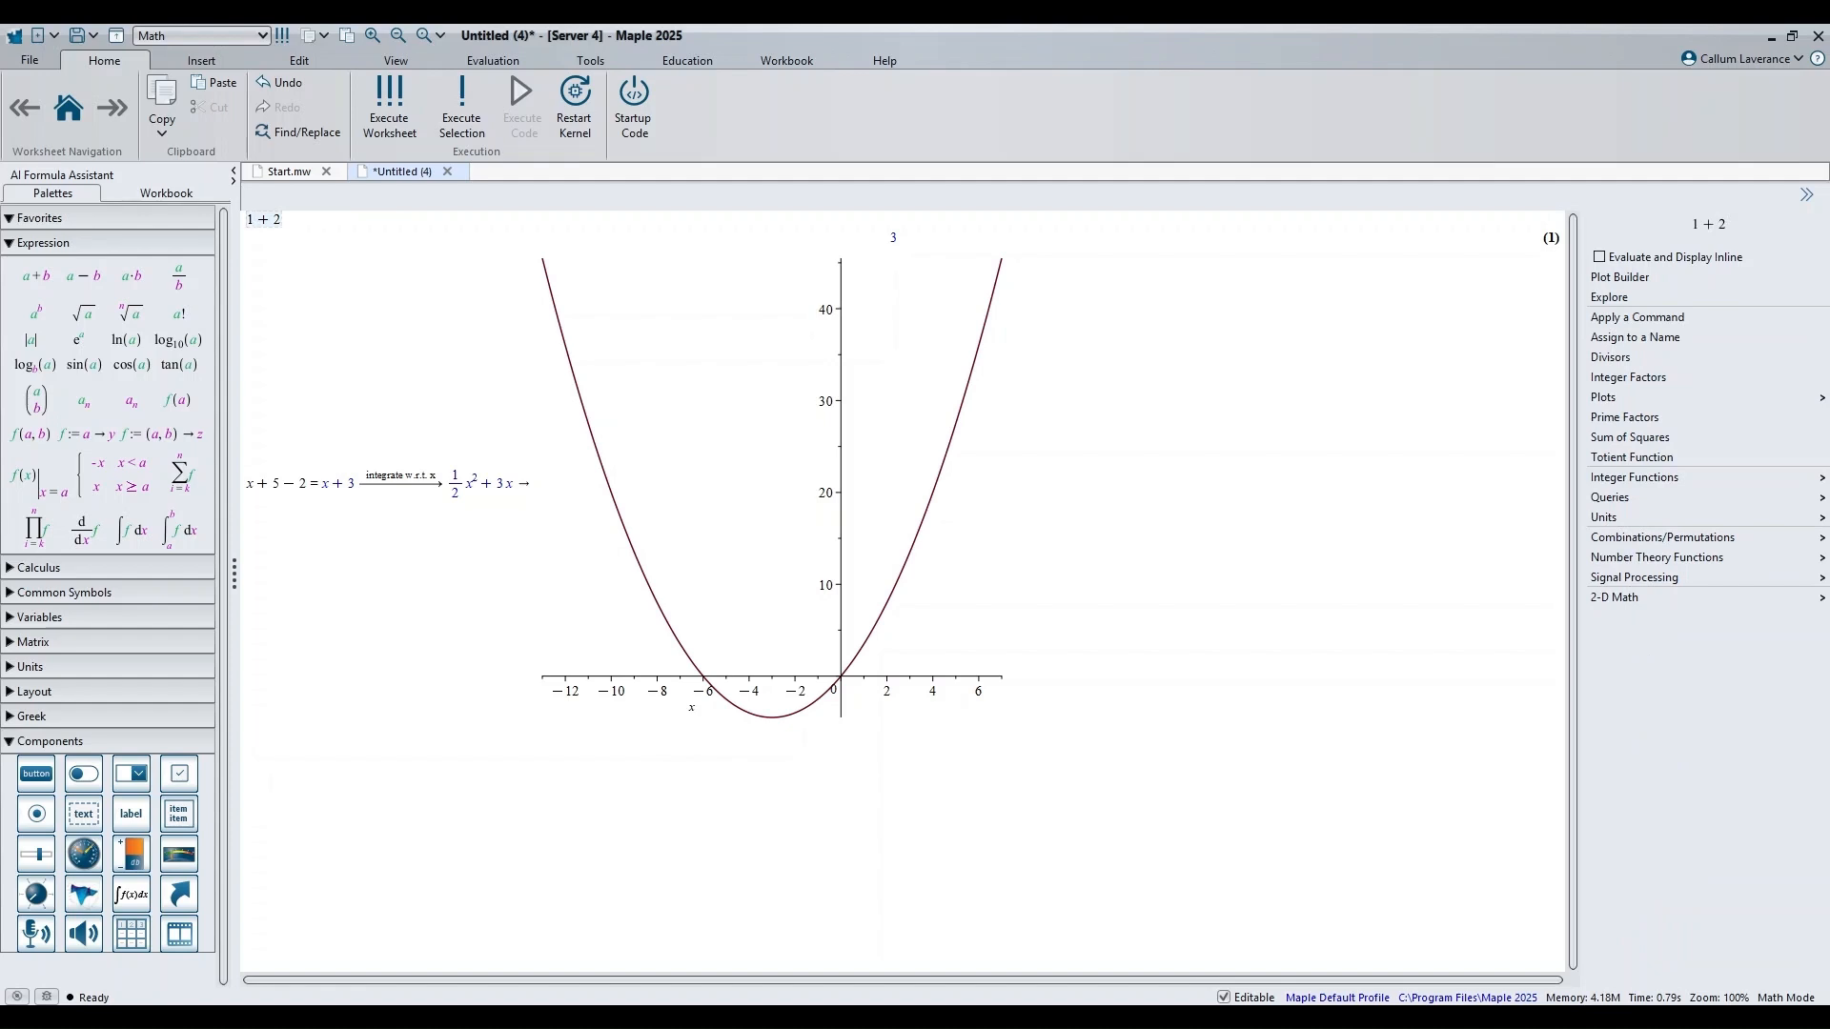
pyautogui.press('BackSpace')
pyautogui.write('2')
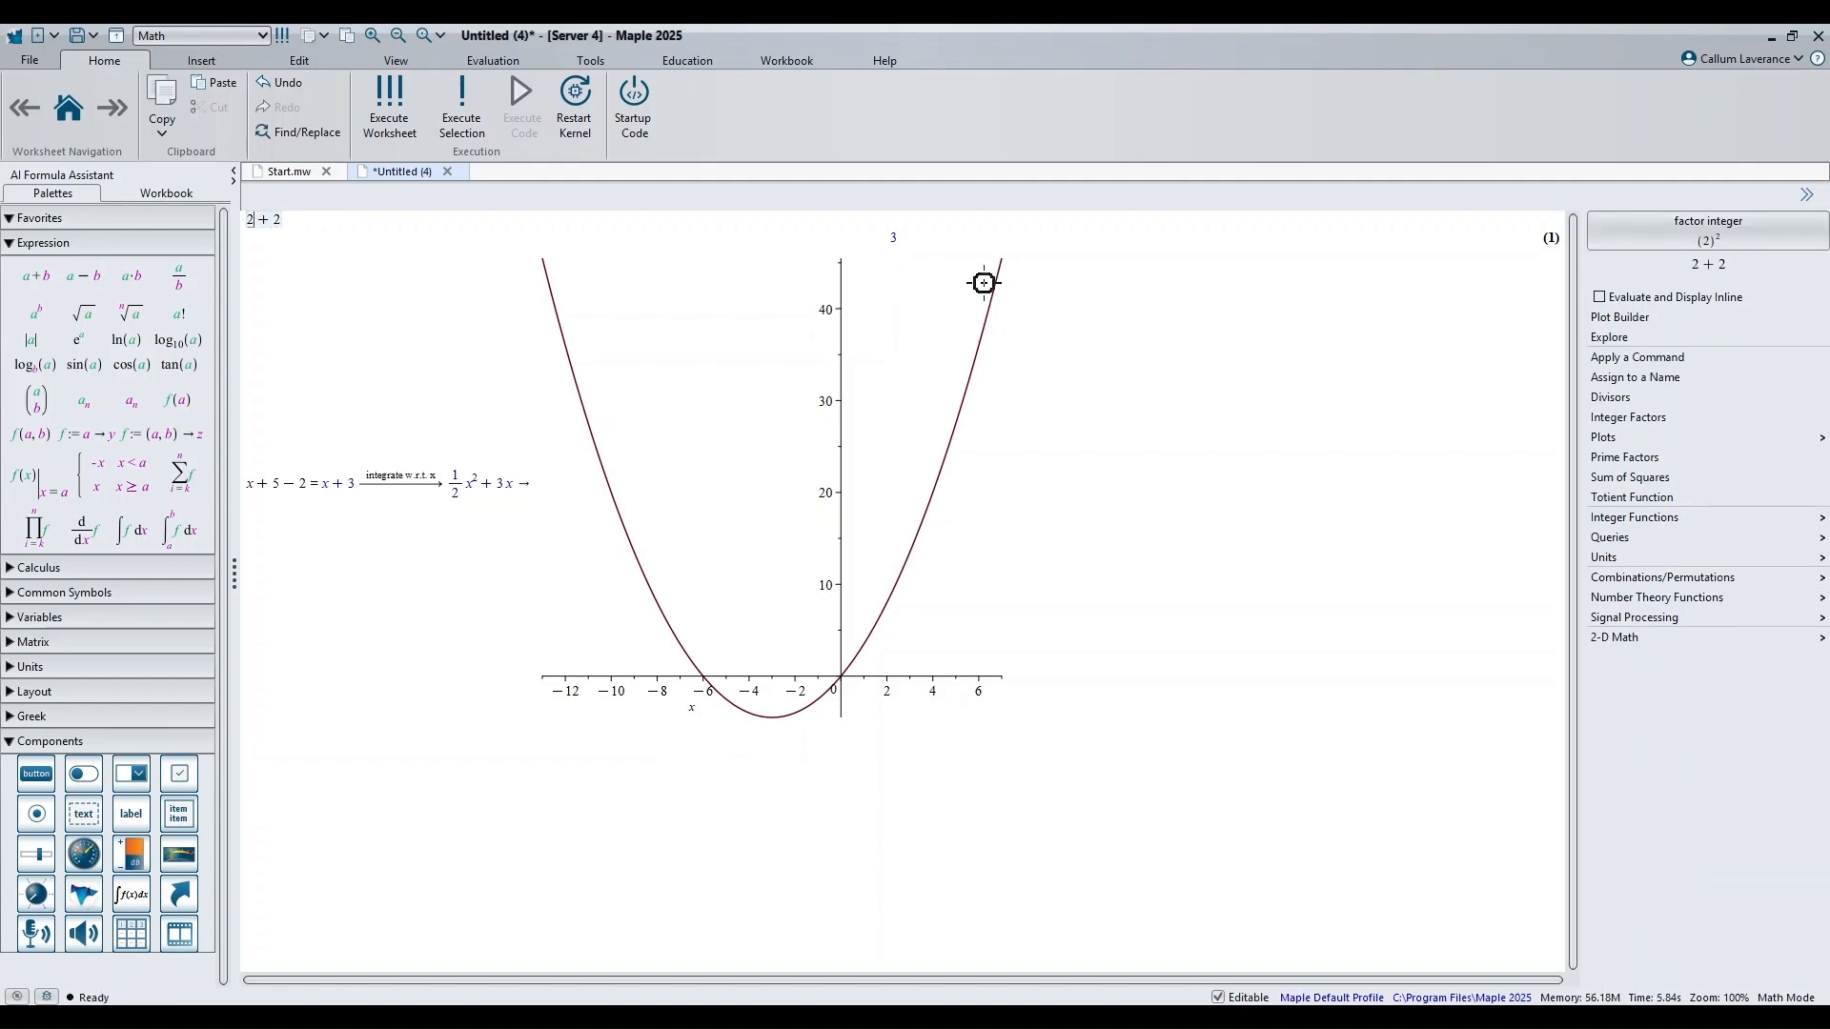
pyautogui.press('Return')
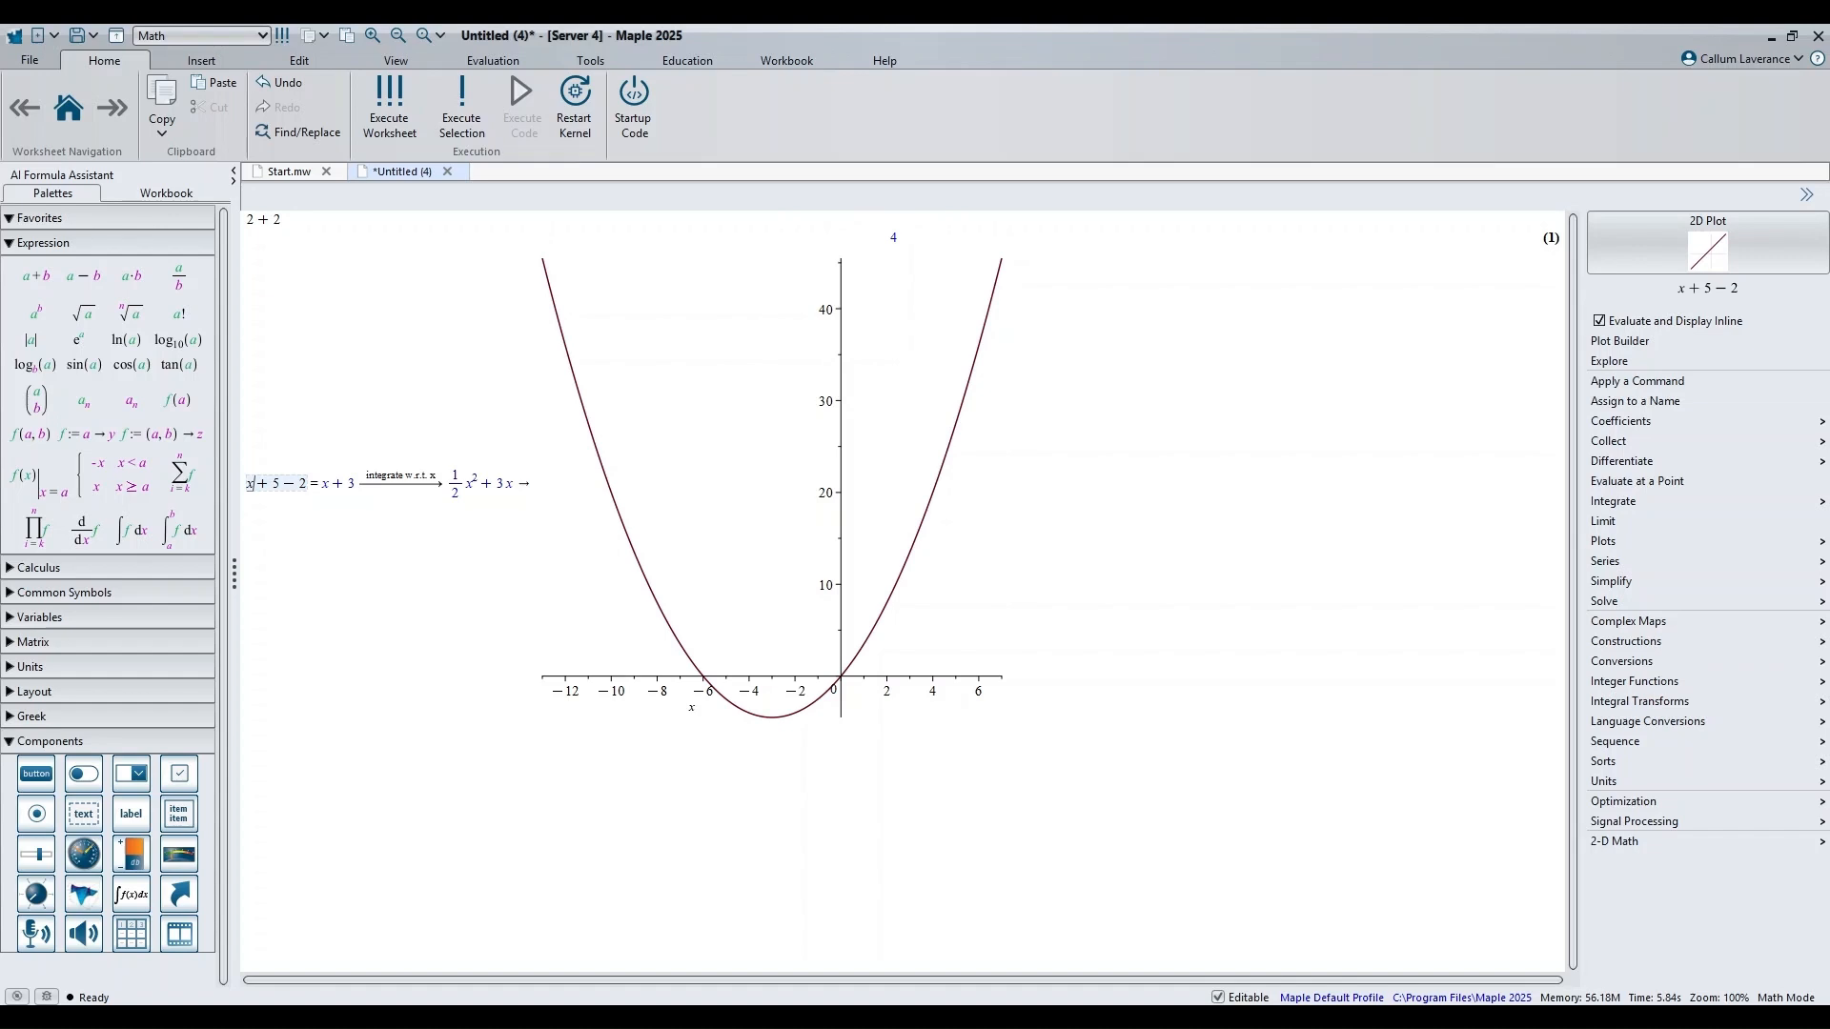
# Step: Change the second expression to 10x + 5 − 2 and re-execute its whole line, including the integral and plot
pyautogui.write('10')
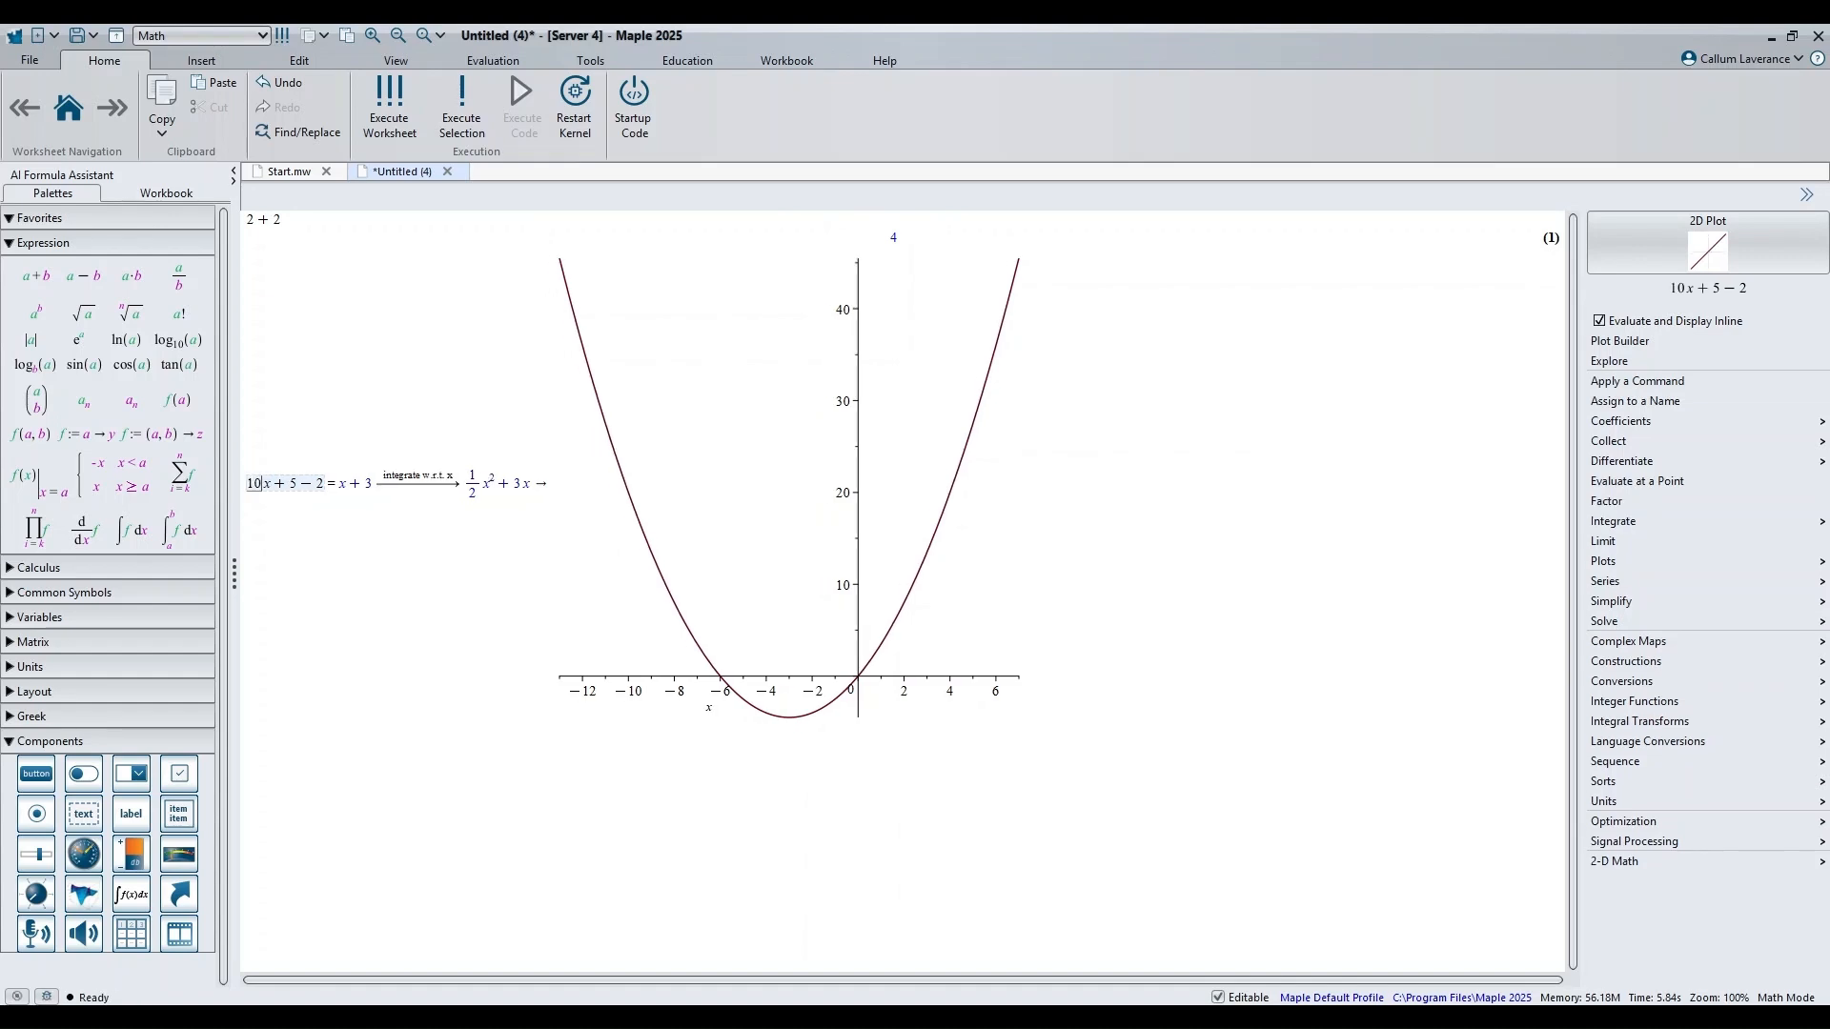
pyautogui.moveTo(248, 483); pyautogui.dragTo(1010, 486)
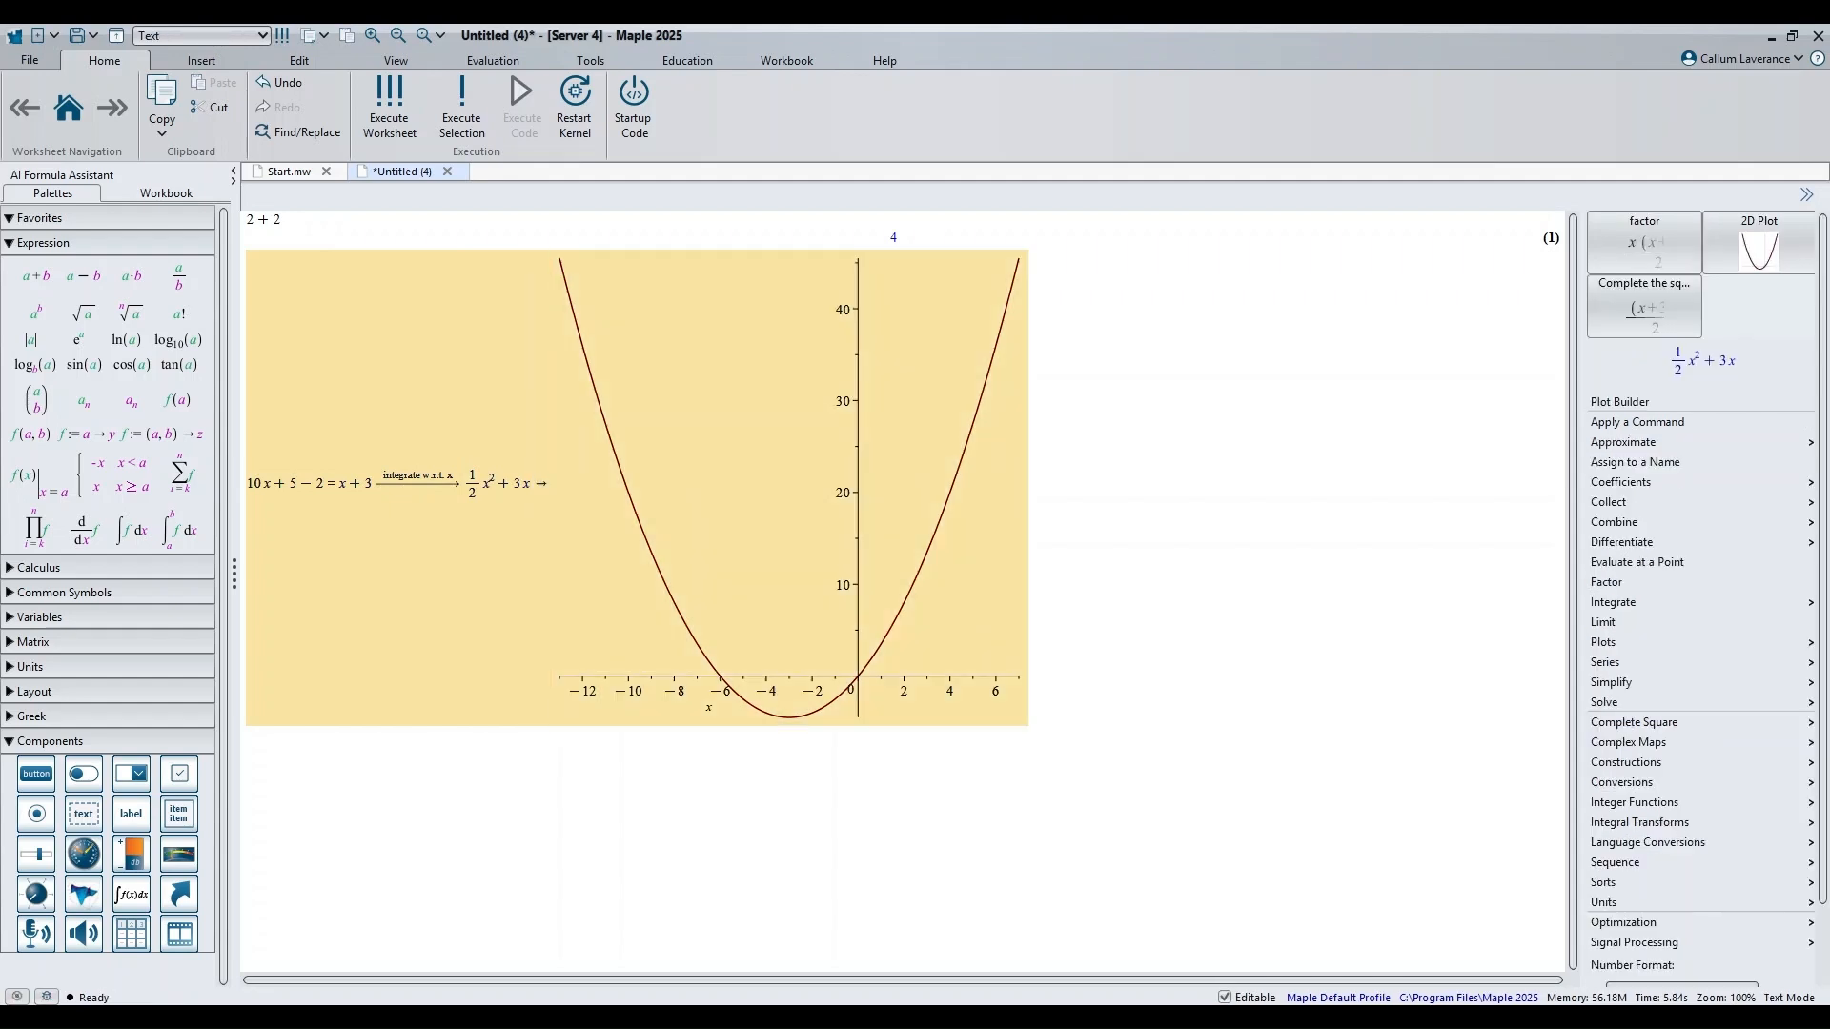
pyautogui.click(470, 124)
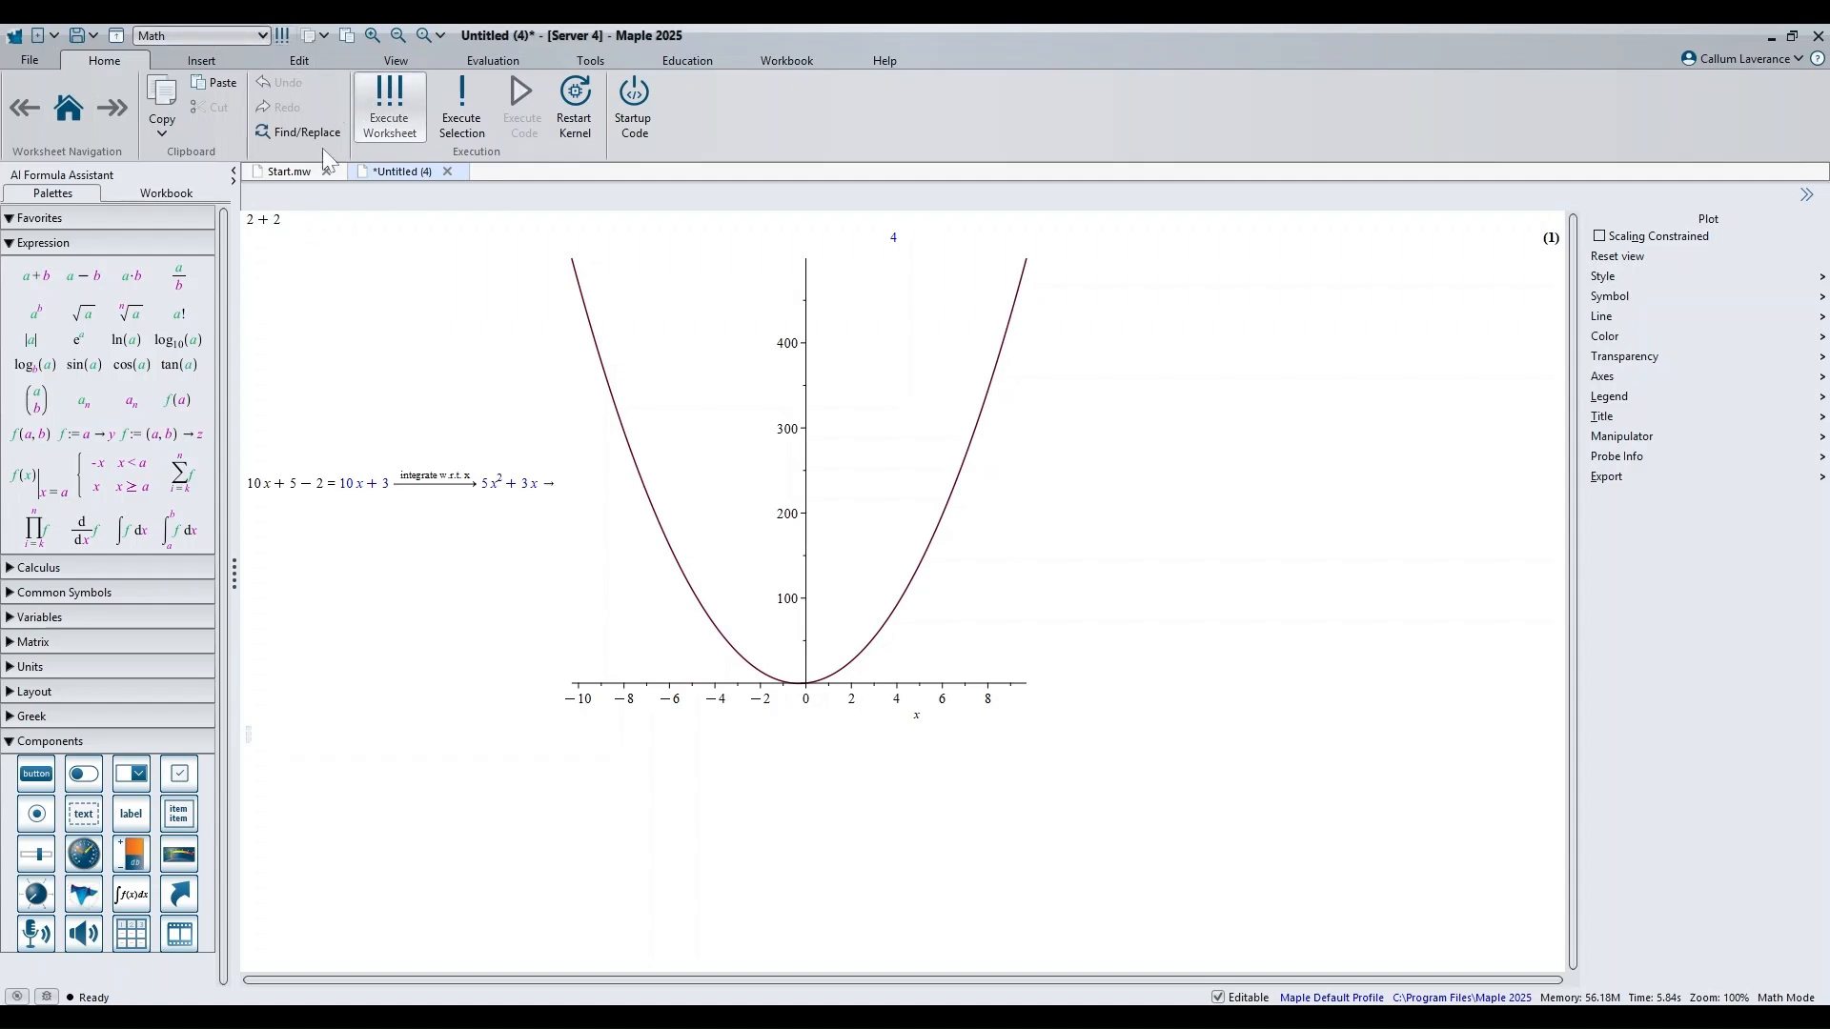
# Step: Change the expressions to 3 + 2 and 11x + 5 − 2, and re-execute the entire worksheet
pyautogui.click(253, 220)
pyautogui.press('BackSpace')
pyautogui.write('3')
pyautogui.click(262, 484)
pyautogui.press('BackSpace')
pyautogui.write('1')
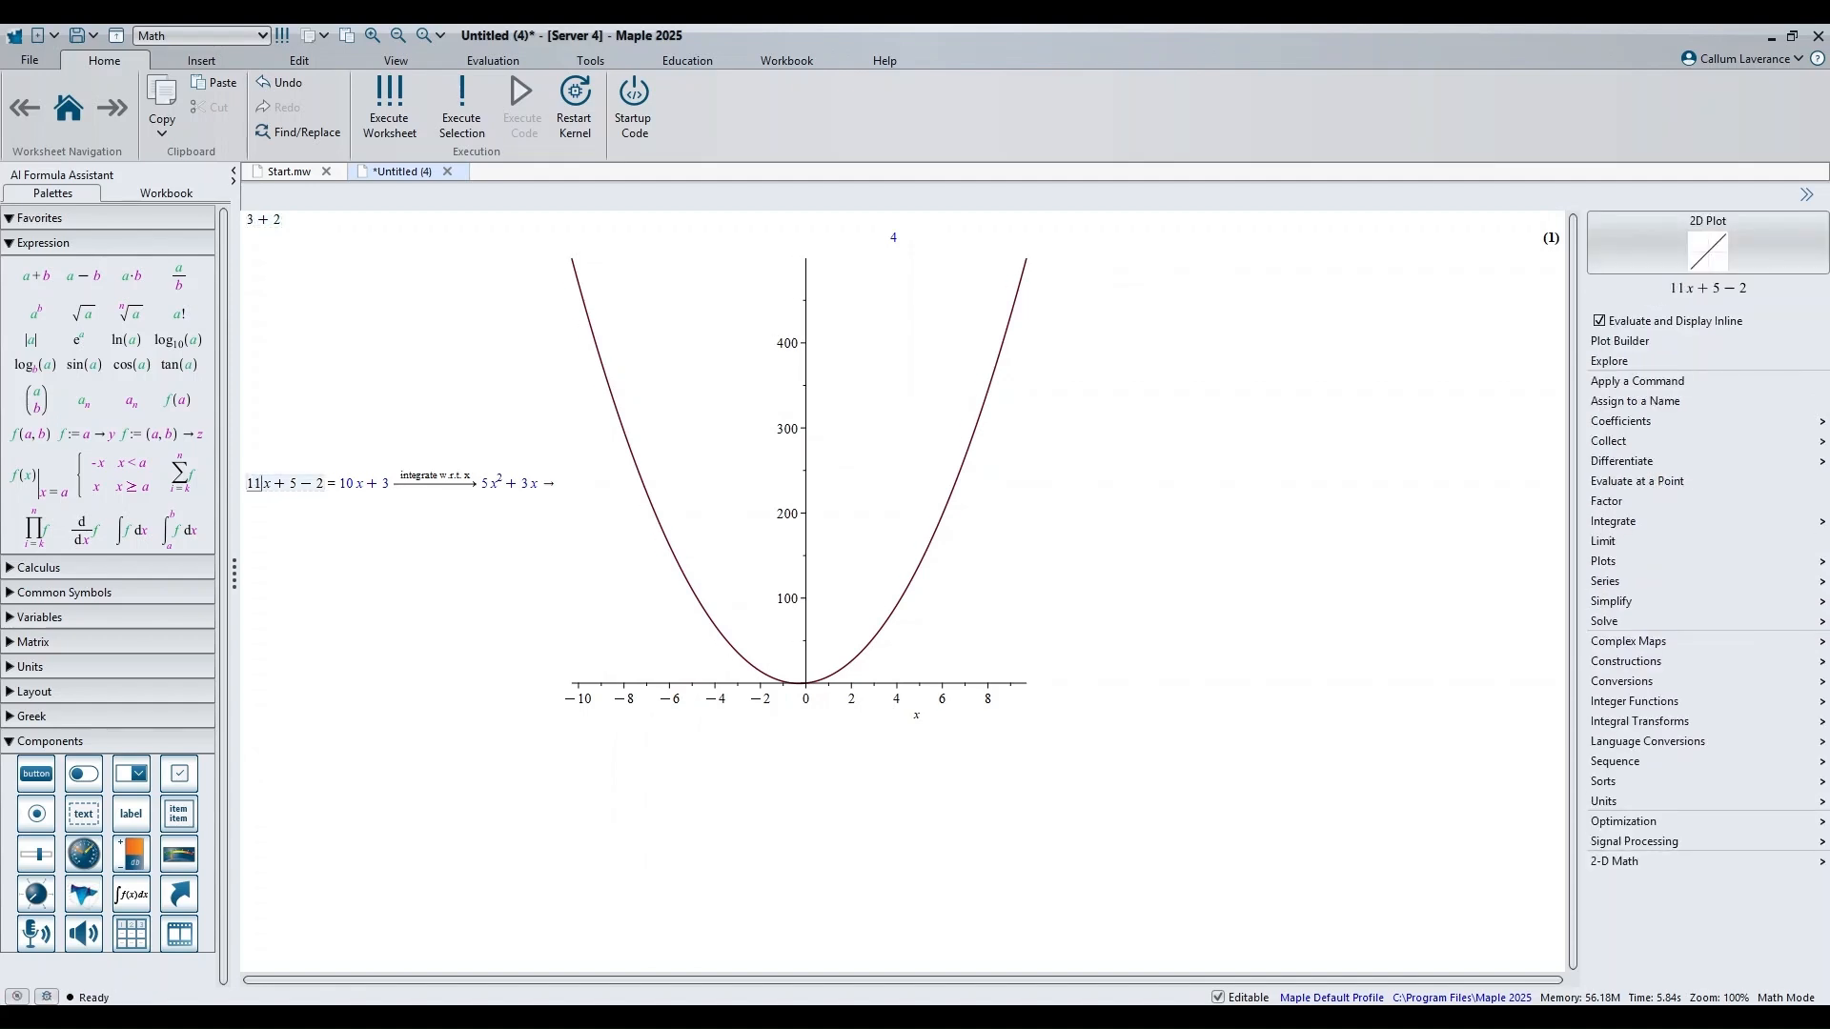
pyautogui.click(282, 36)
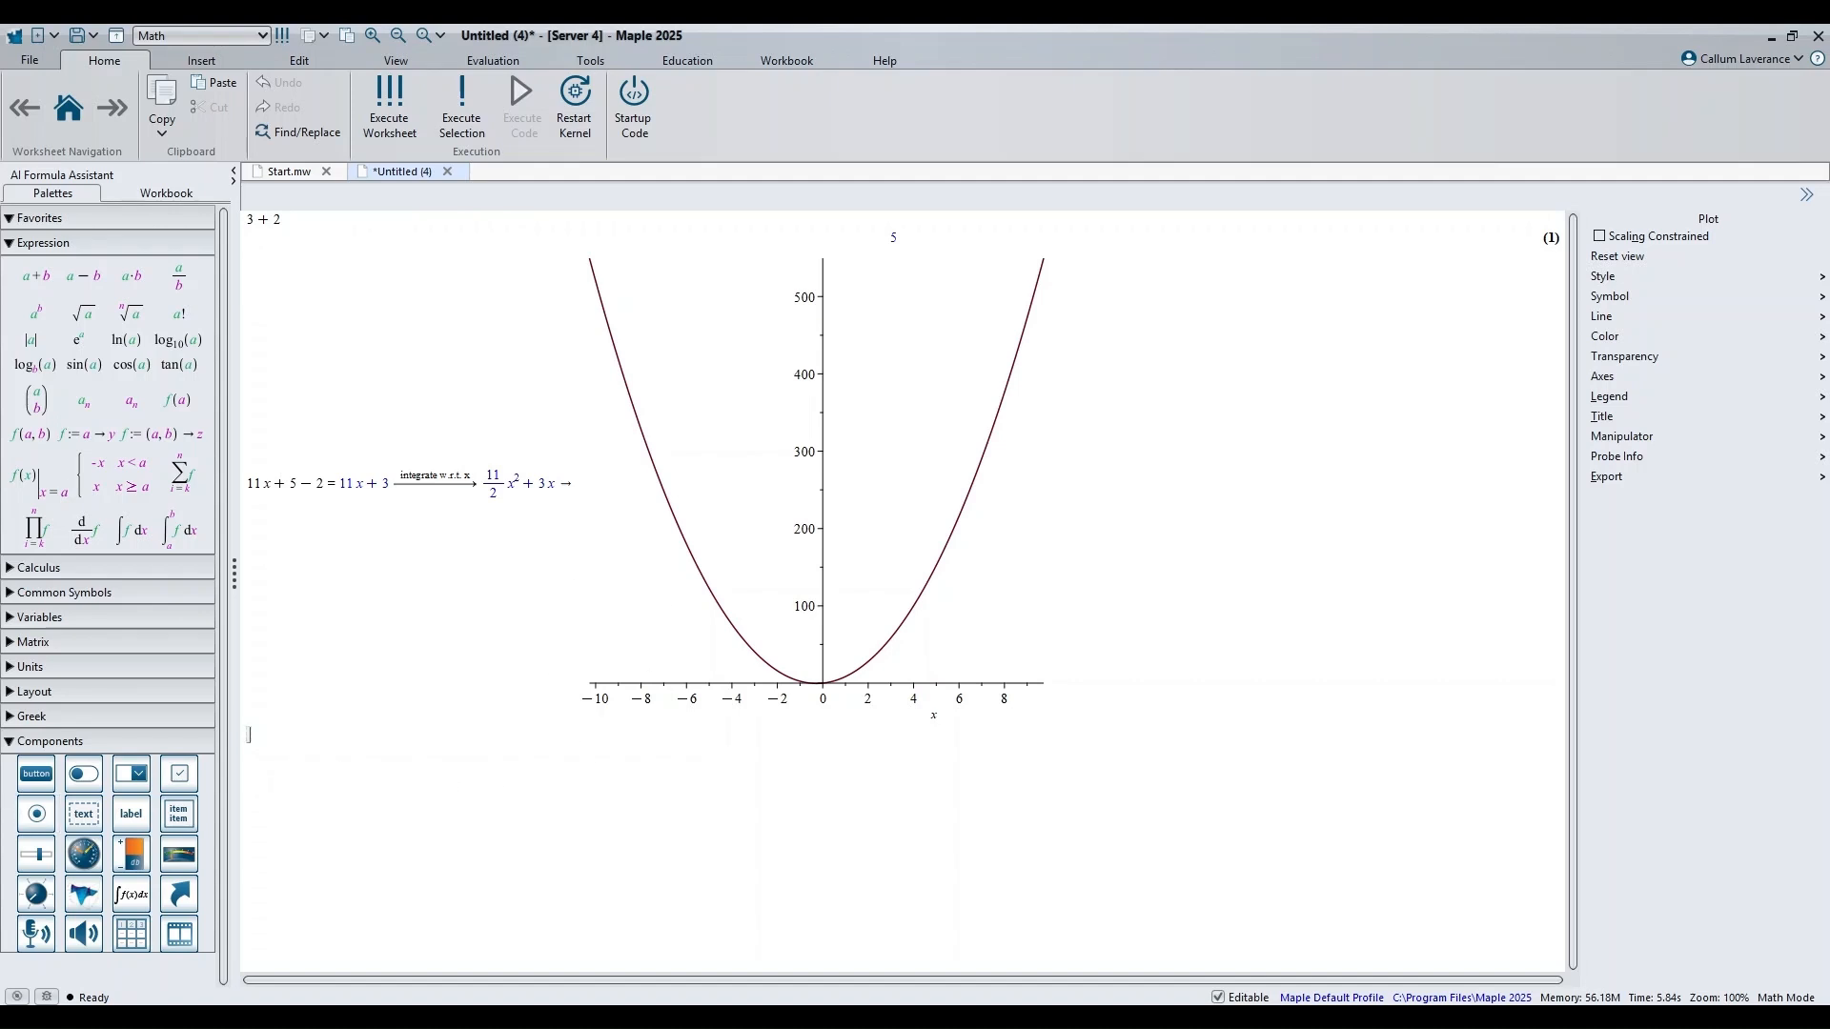
# Step: Enter sin(2x) below the plot and apply the trig identity 2 sin(x) cos(x) to it
pyautogui.write('sin(2 x)x')
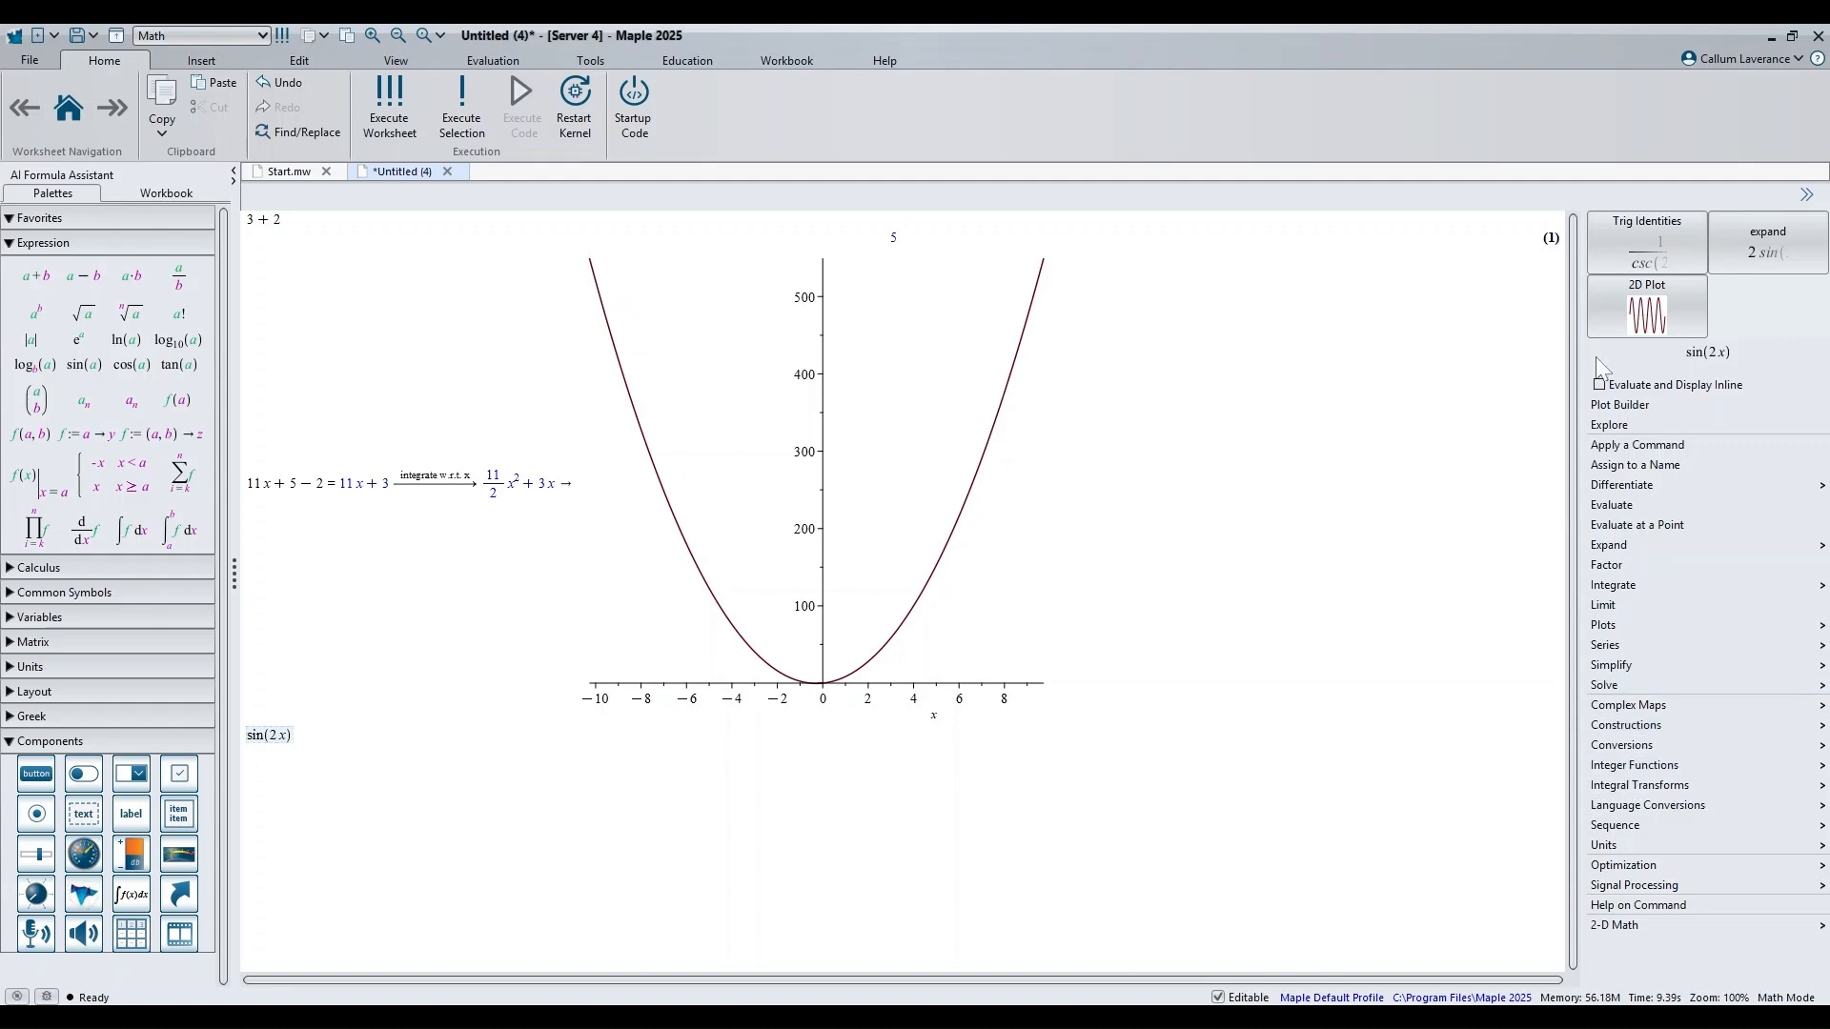
pyautogui.moveTo(1713, 255)
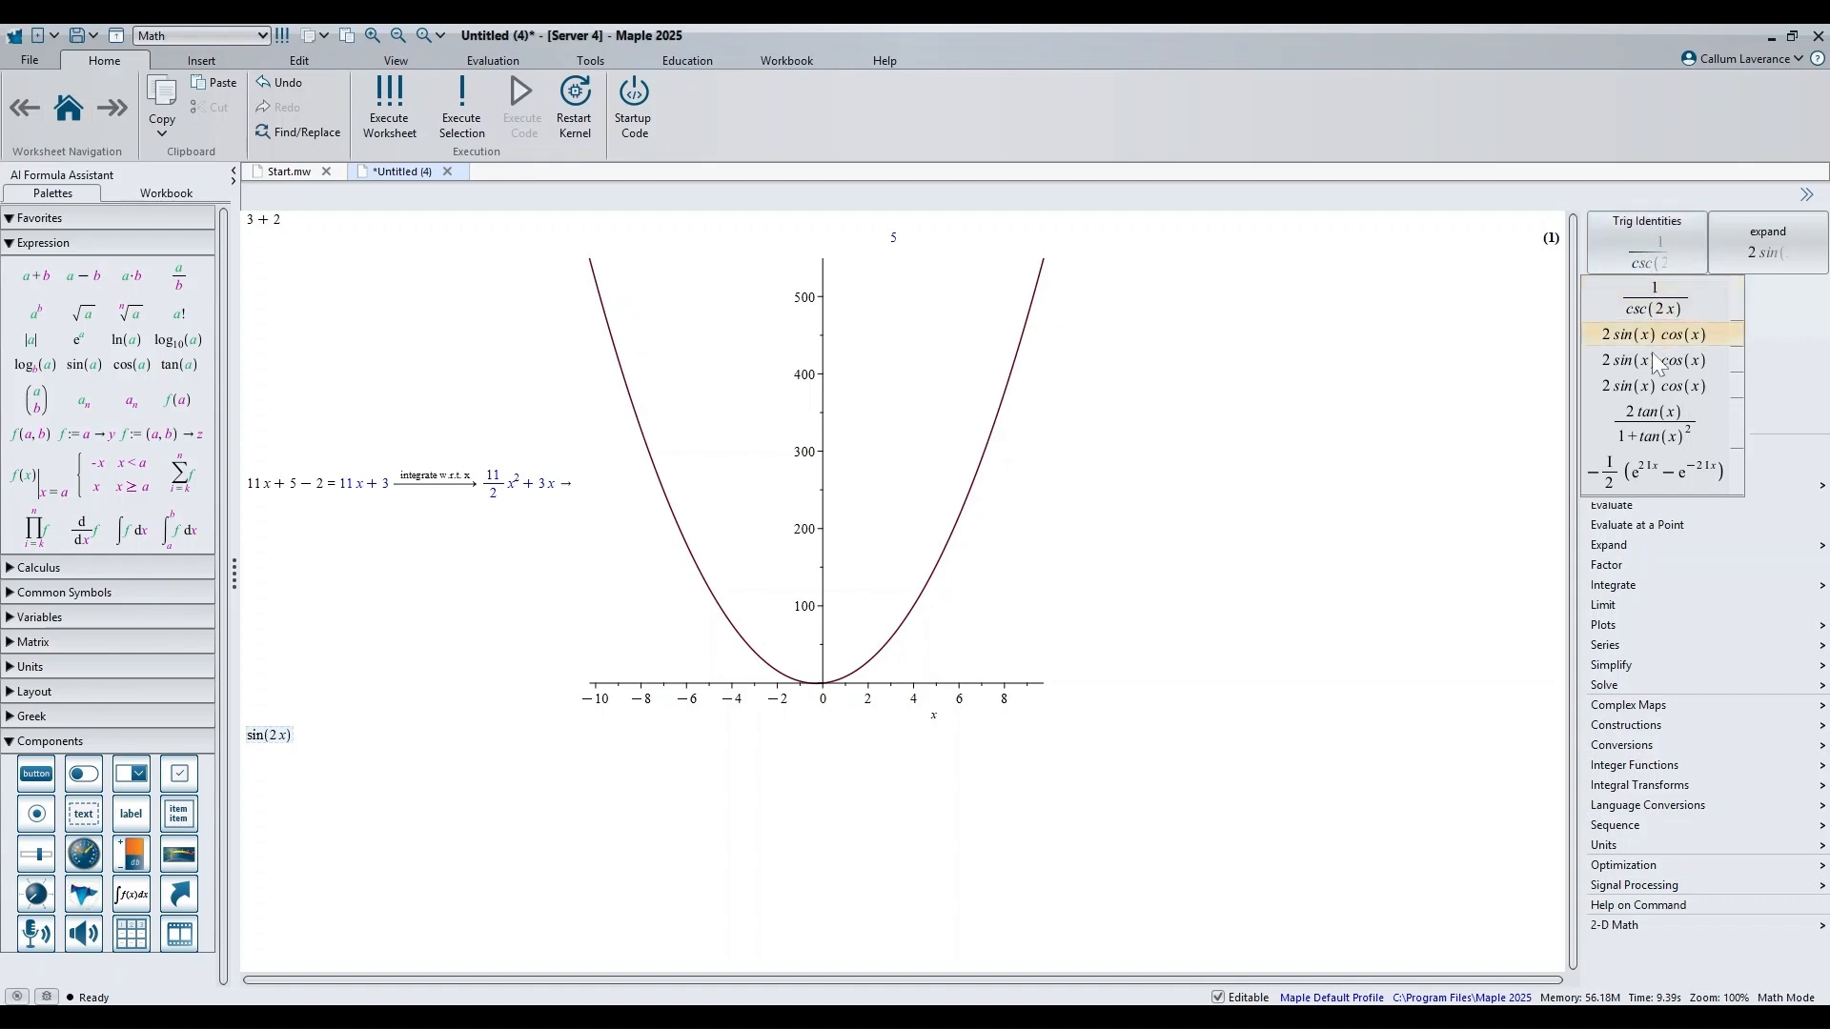
pyautogui.click(1658, 391)
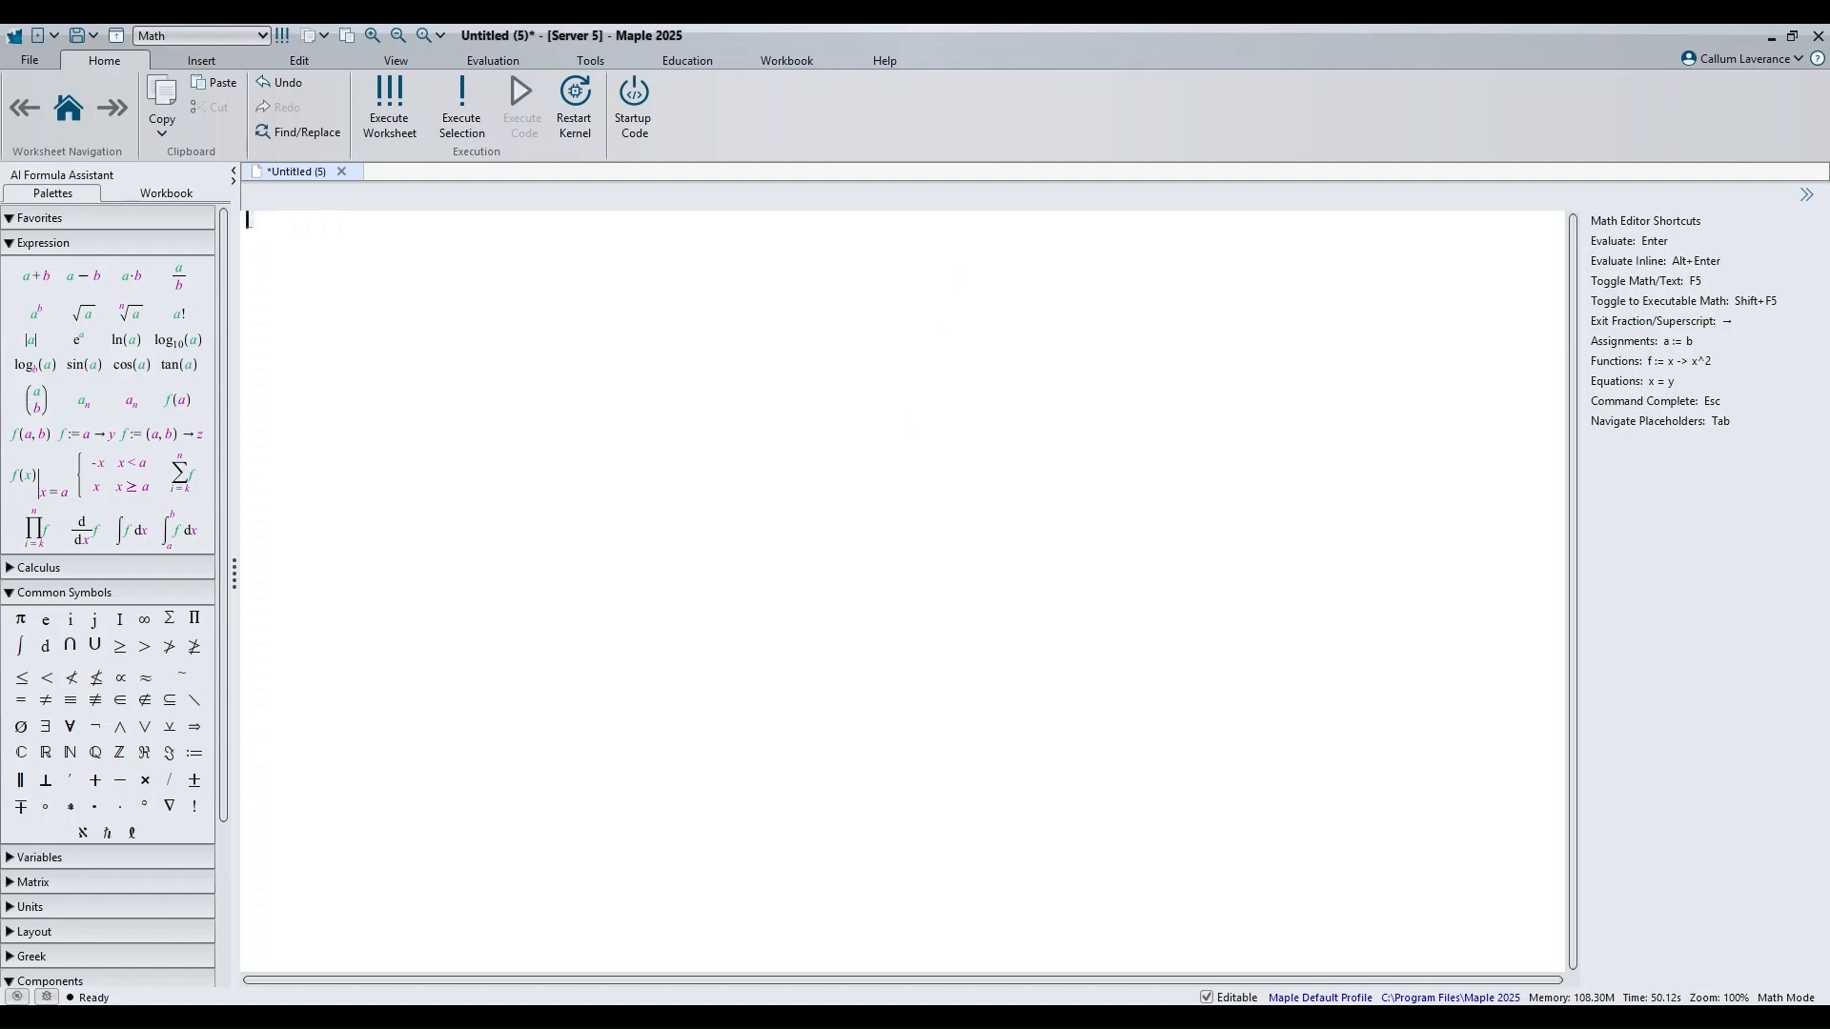
# Step: Enter and evaluate the fraction a/b and the sum π + 1/2 + 1/3 on separate lines of the blank document
pyautogui.write('a/b')
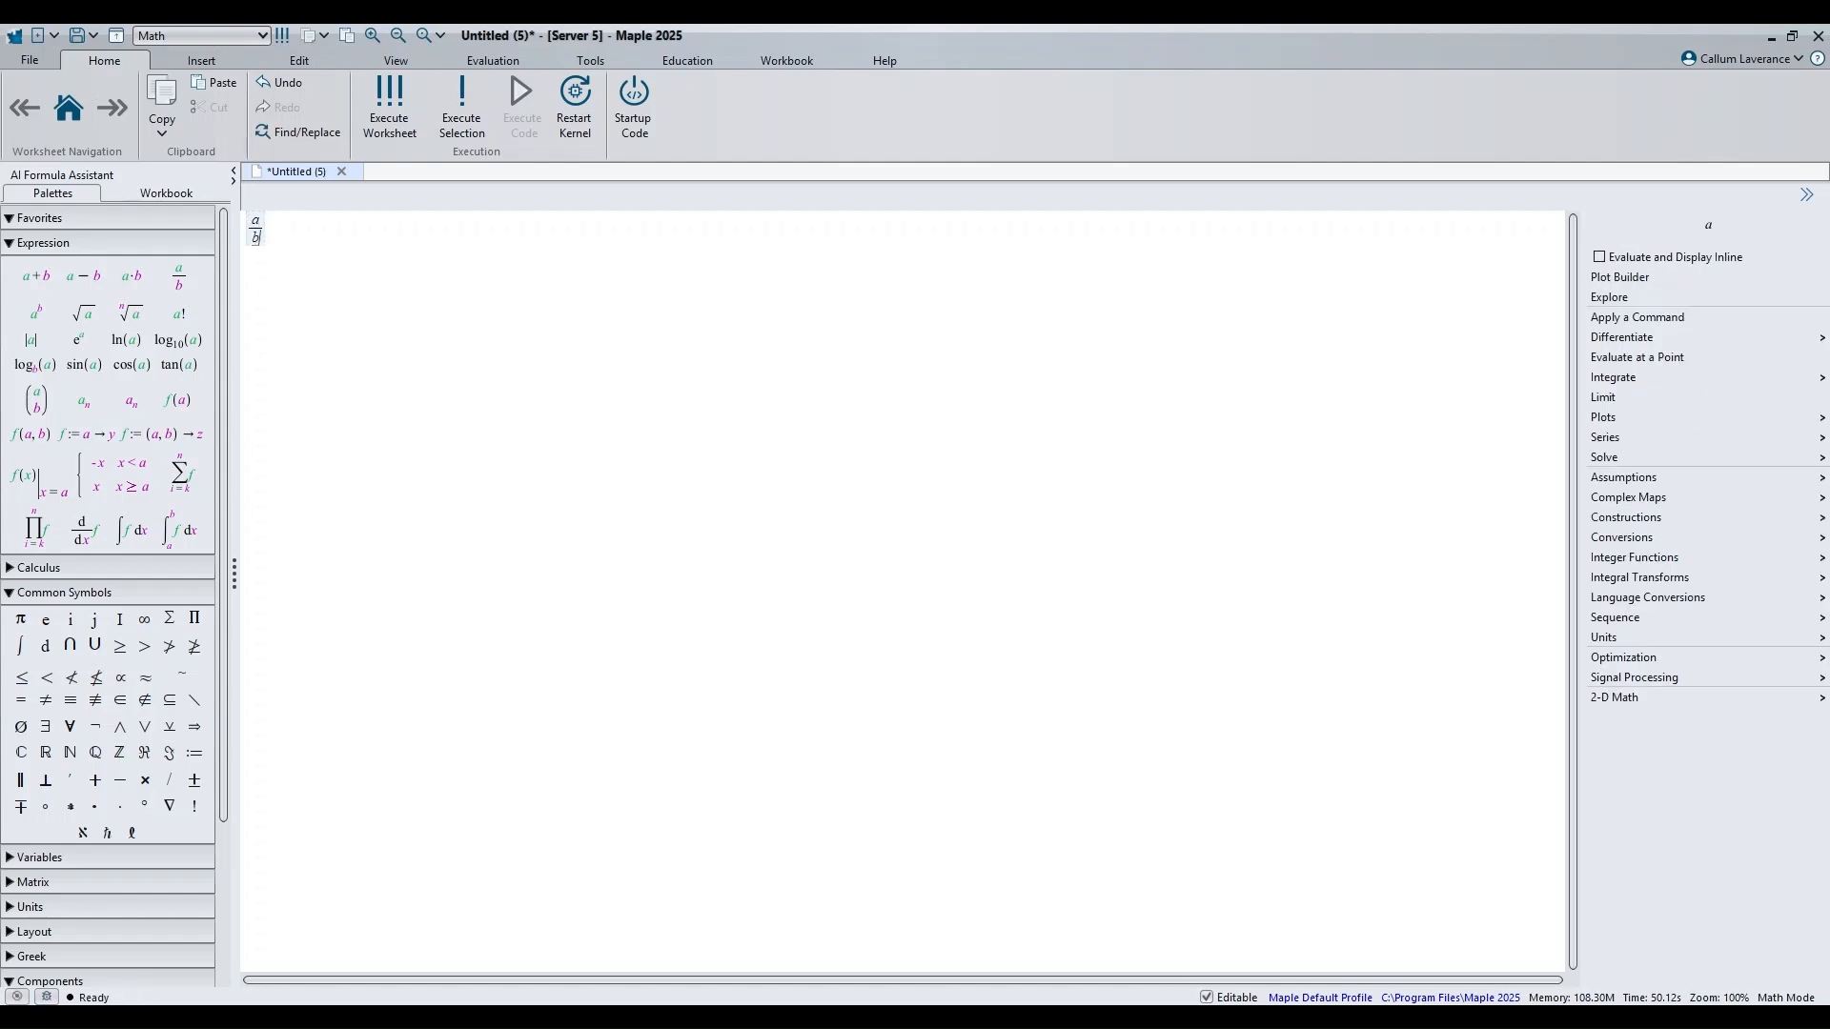
pyautogui.press('Return')
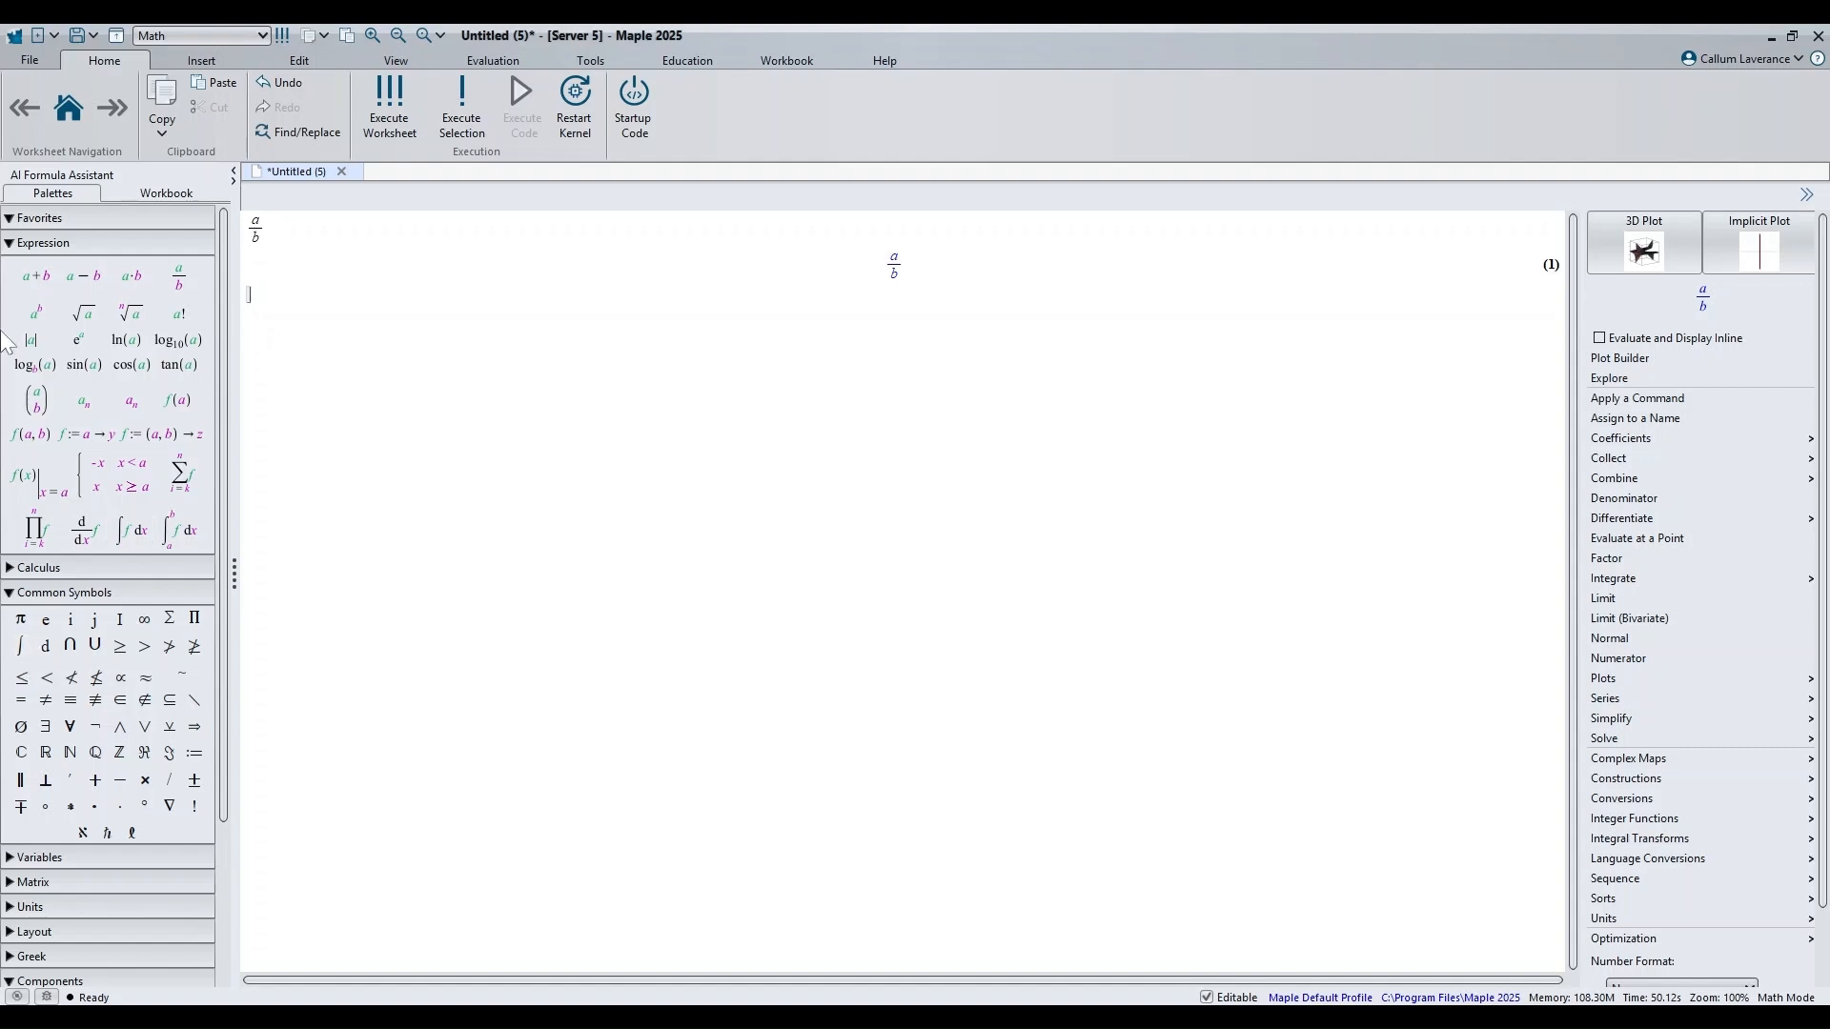
pyautogui.click(21, 619)
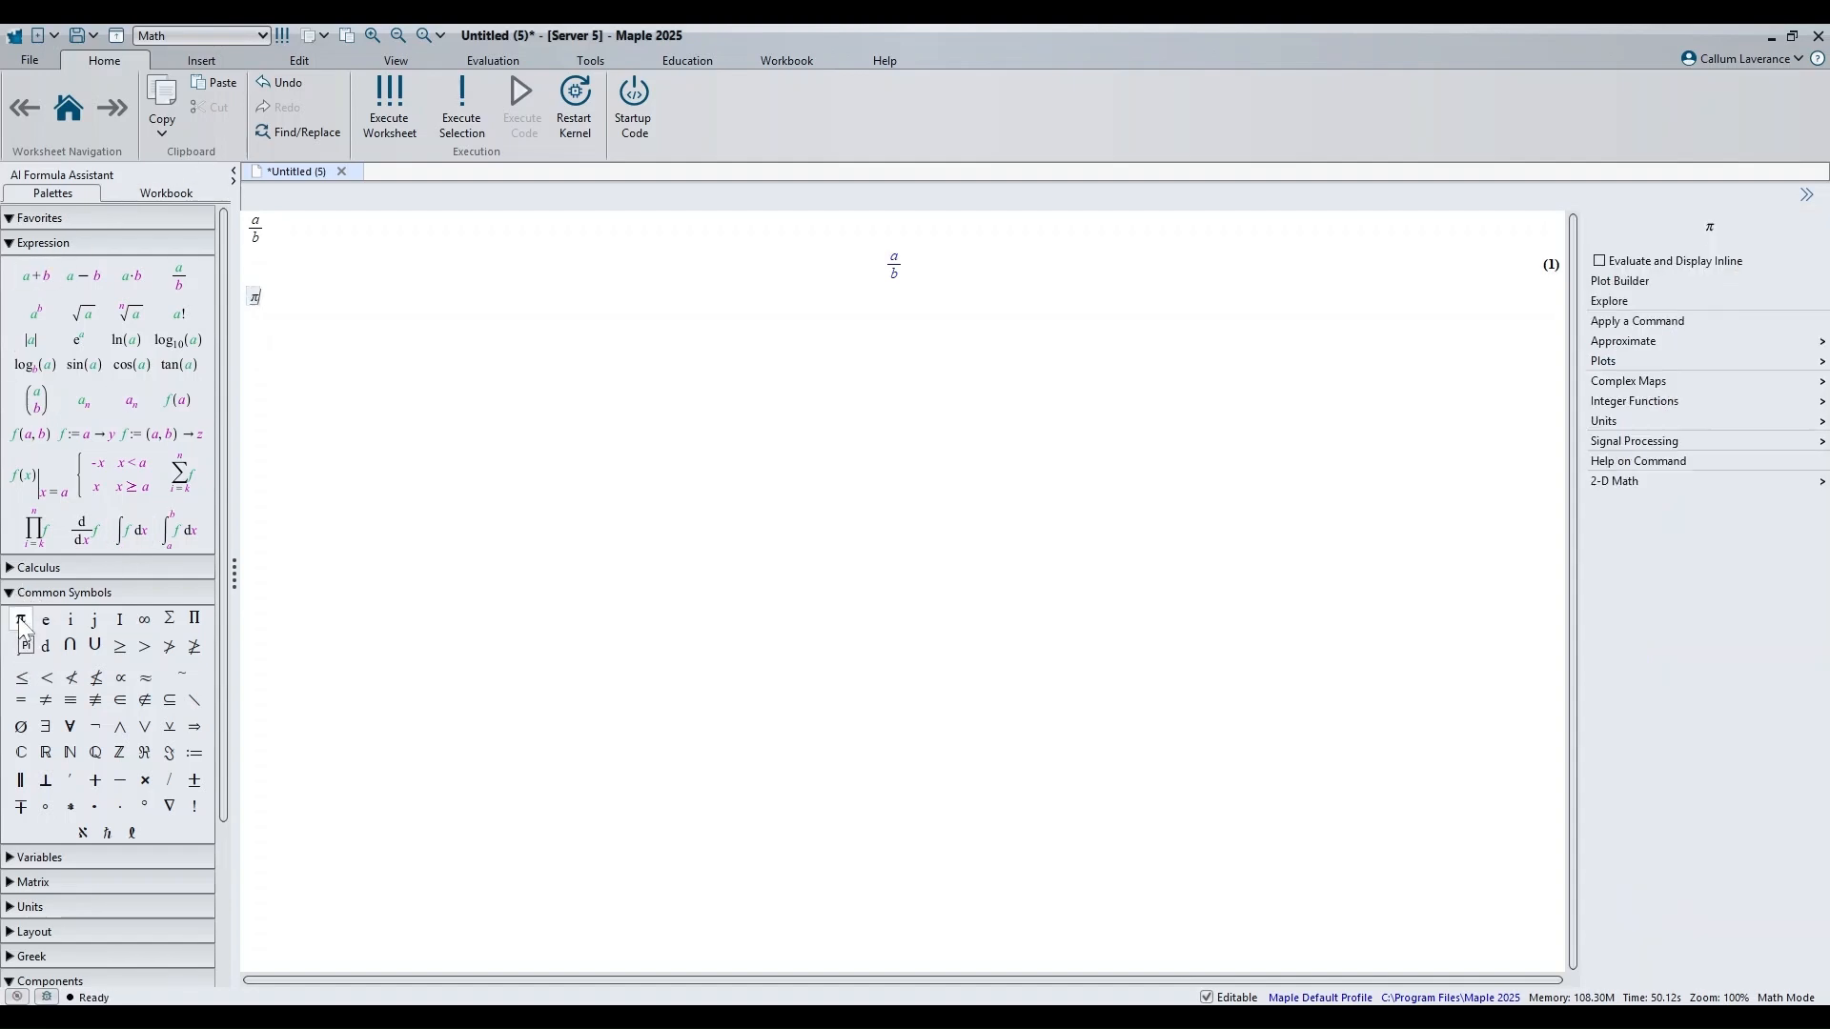
pyautogui.write('+1/2')
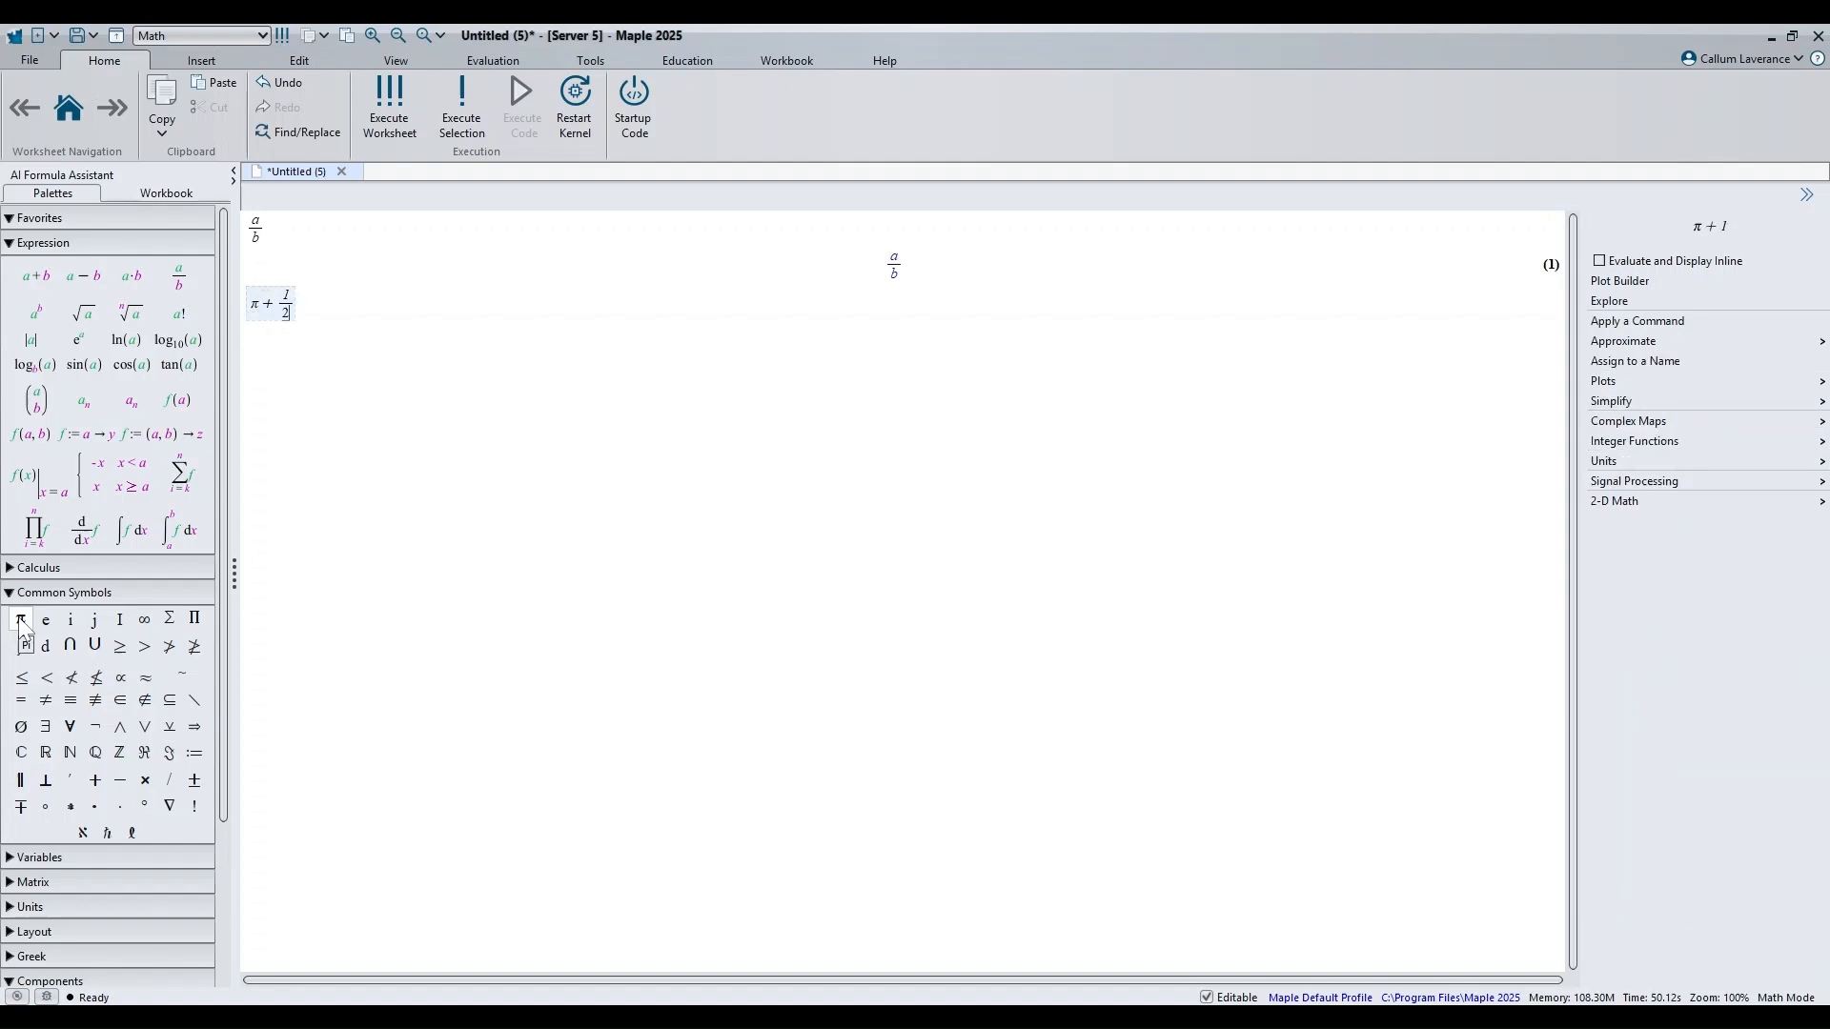
pyautogui.press('Right')
pyautogui.write('+1/3')
pyautogui.press('Return')
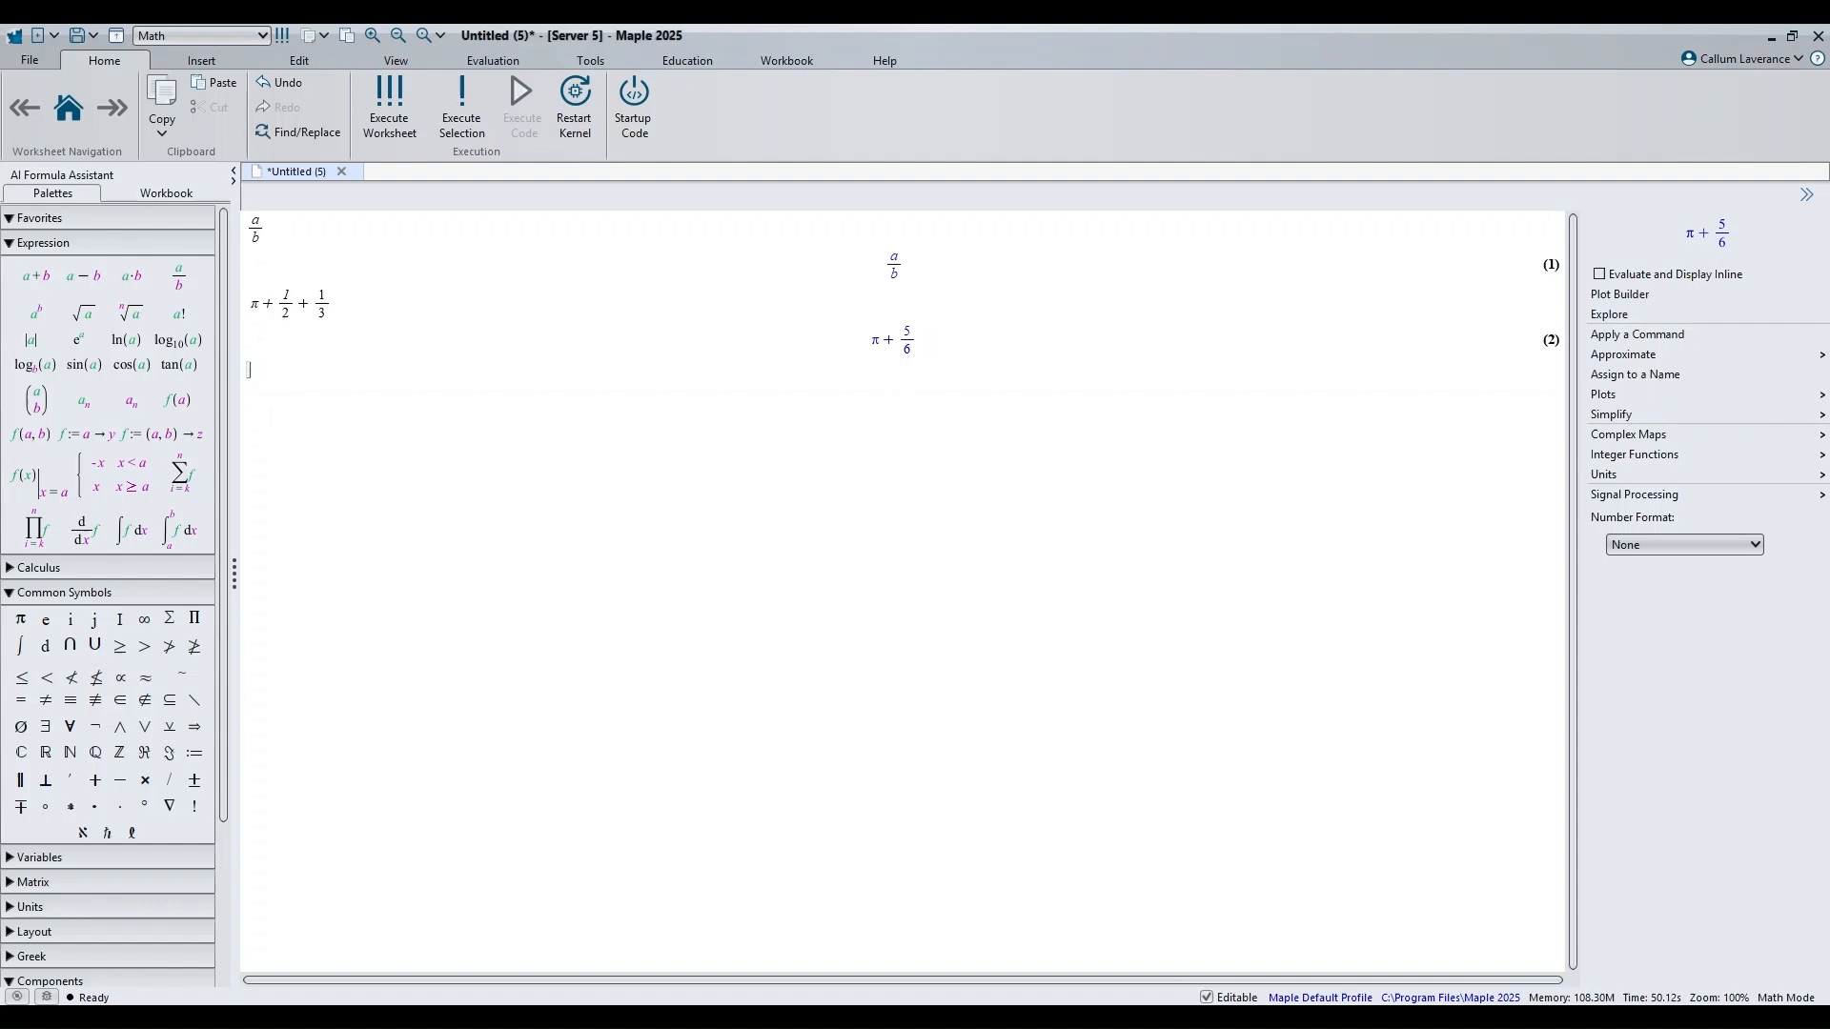
# Step: Approximate the result of the π sum to 10 digits
pyautogui.click(892, 340)
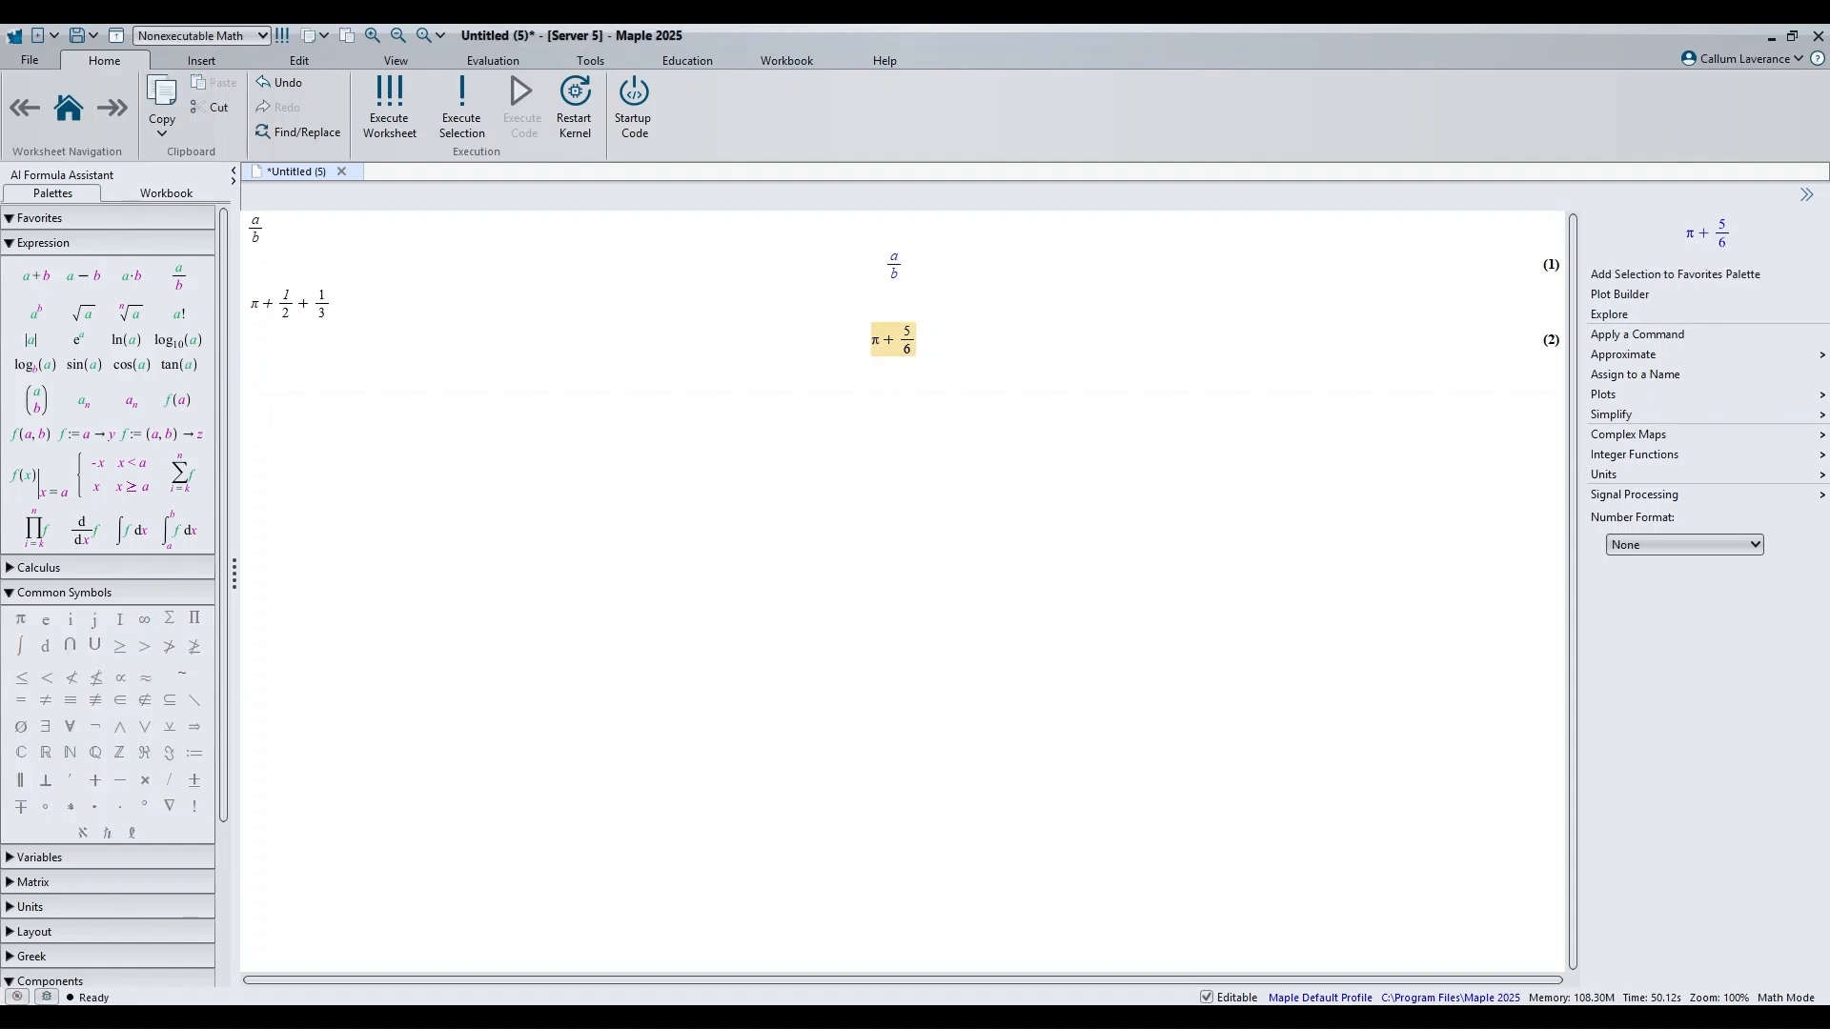
pyautogui.click(1608, 358)
pyautogui.click(1599, 394)
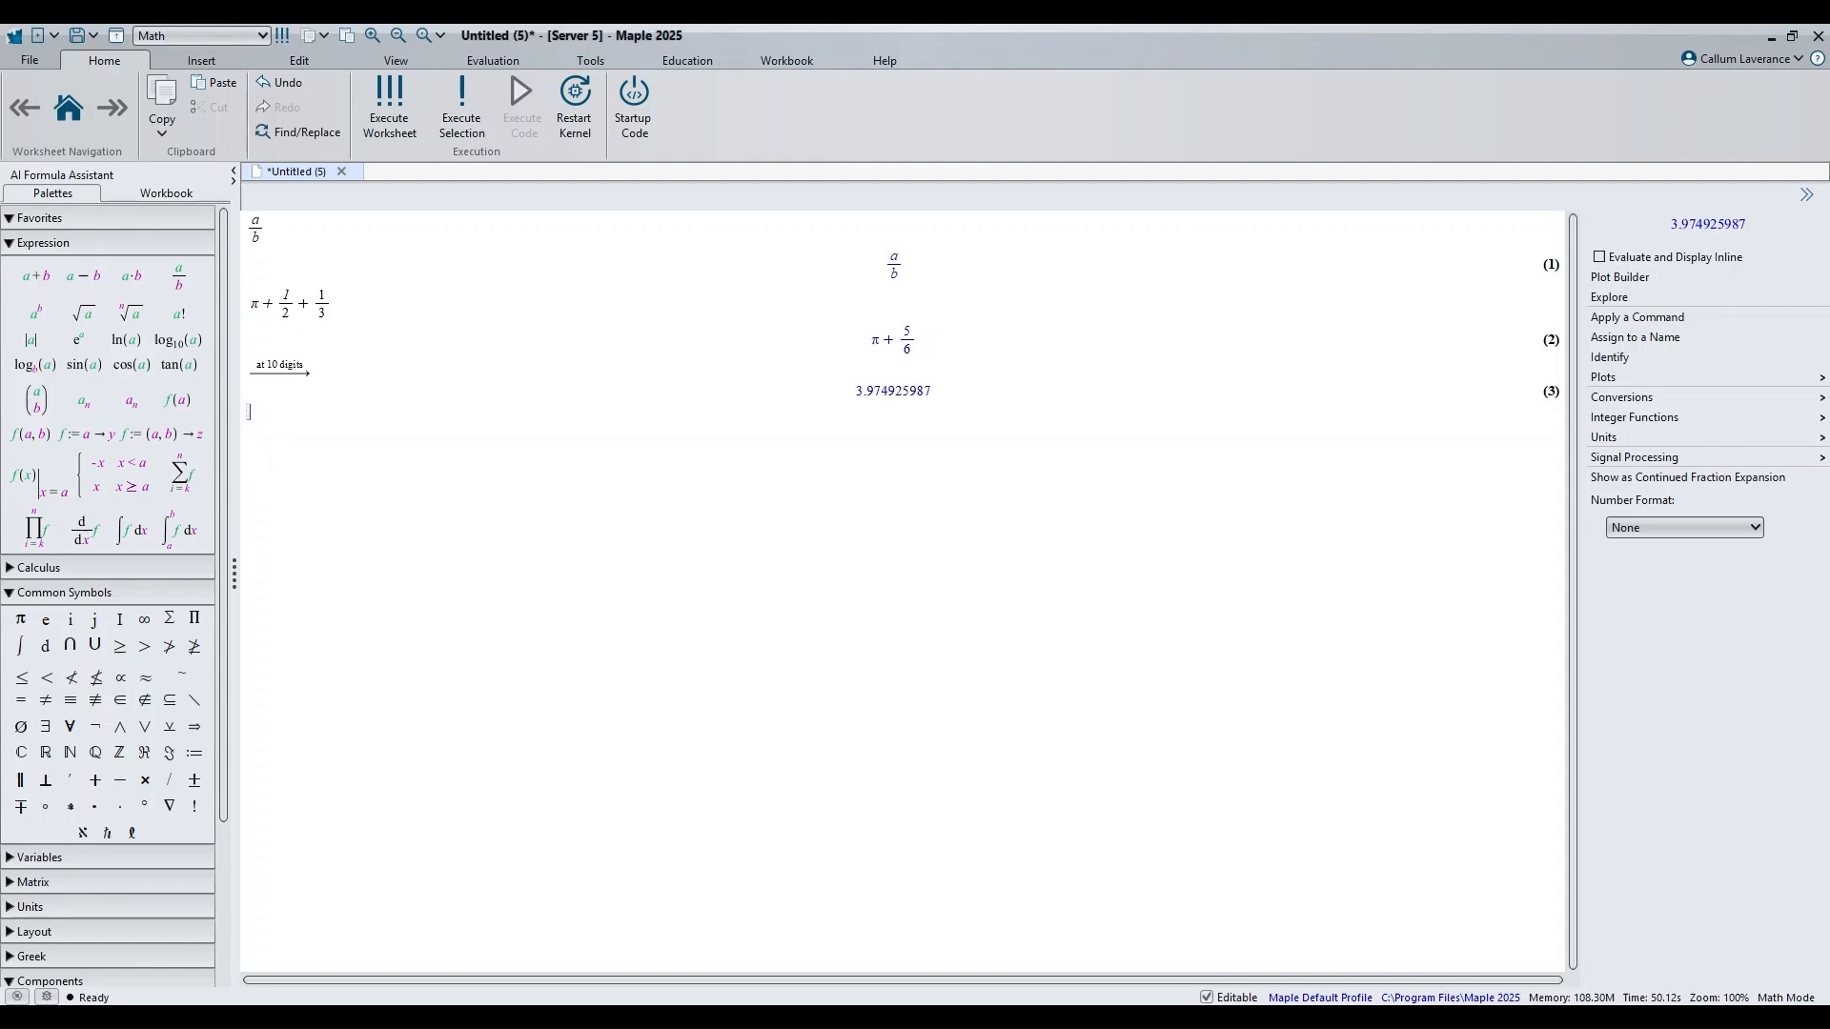
# Step: Enter and evaluate the expression 0.33x + (1/3)x on a new line
pyautogui.write('0.33')
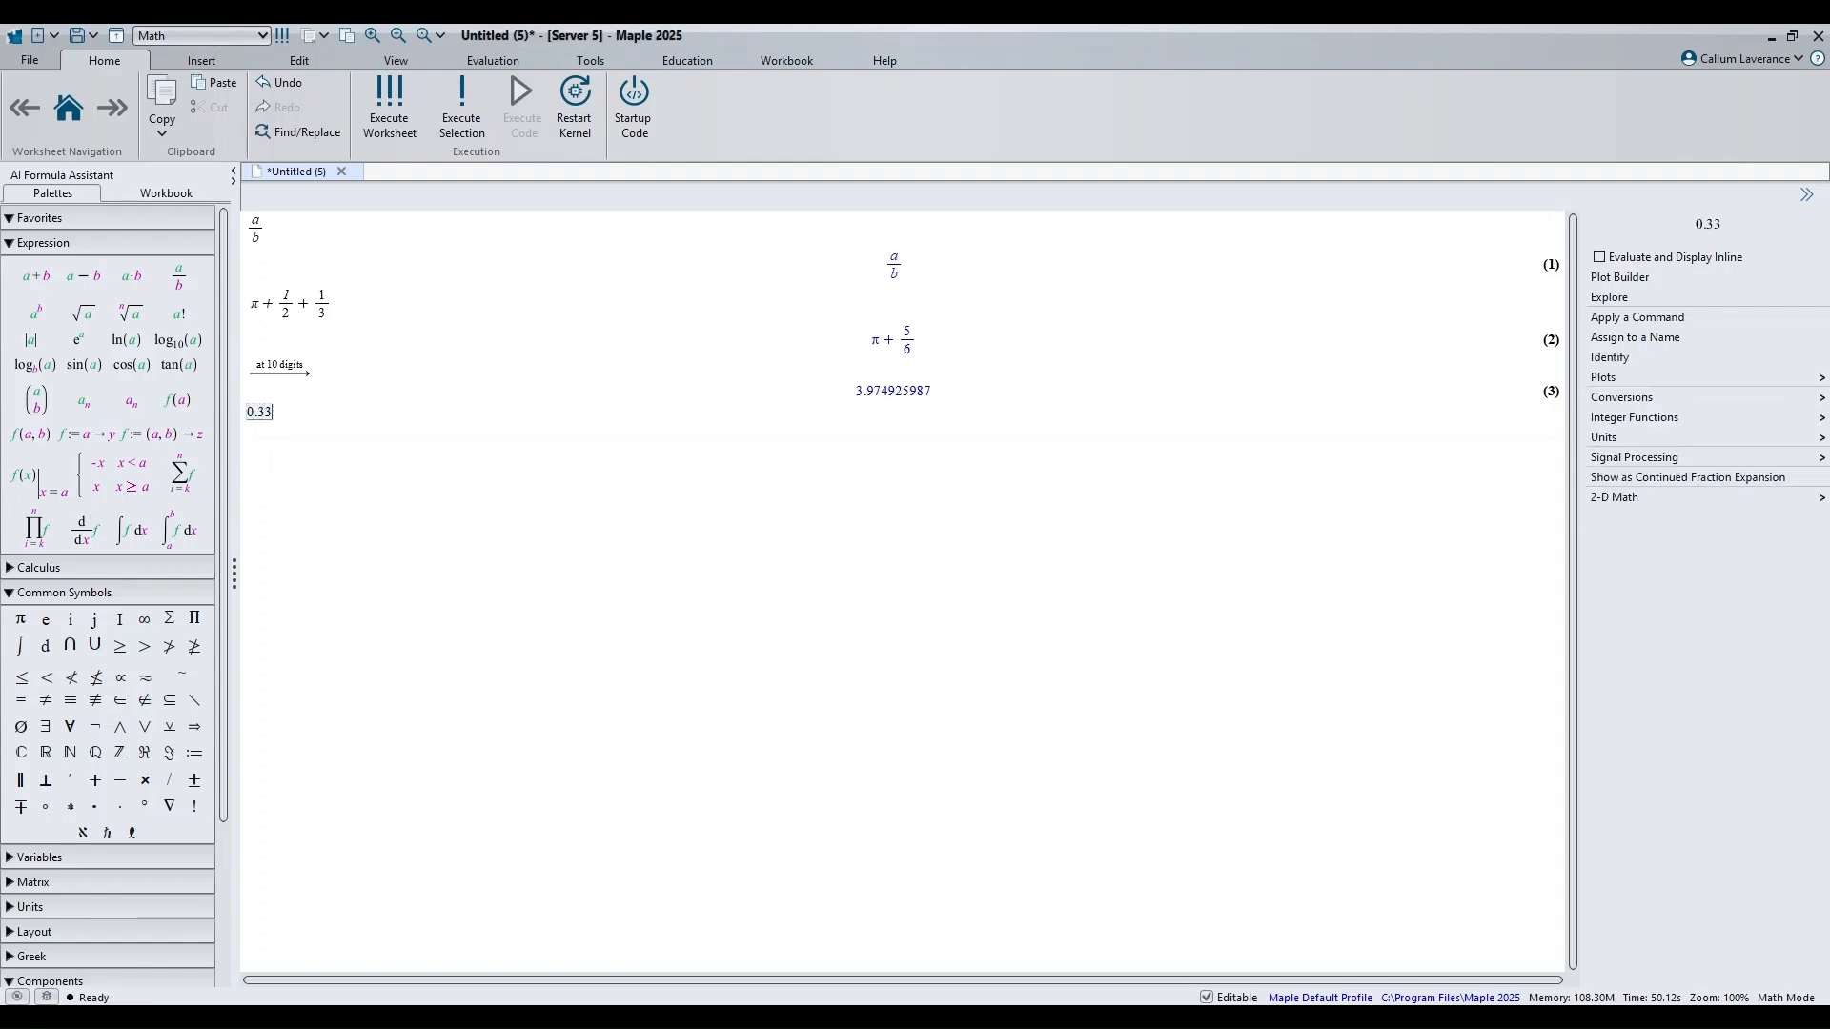
pyautogui.write('x+1/3')
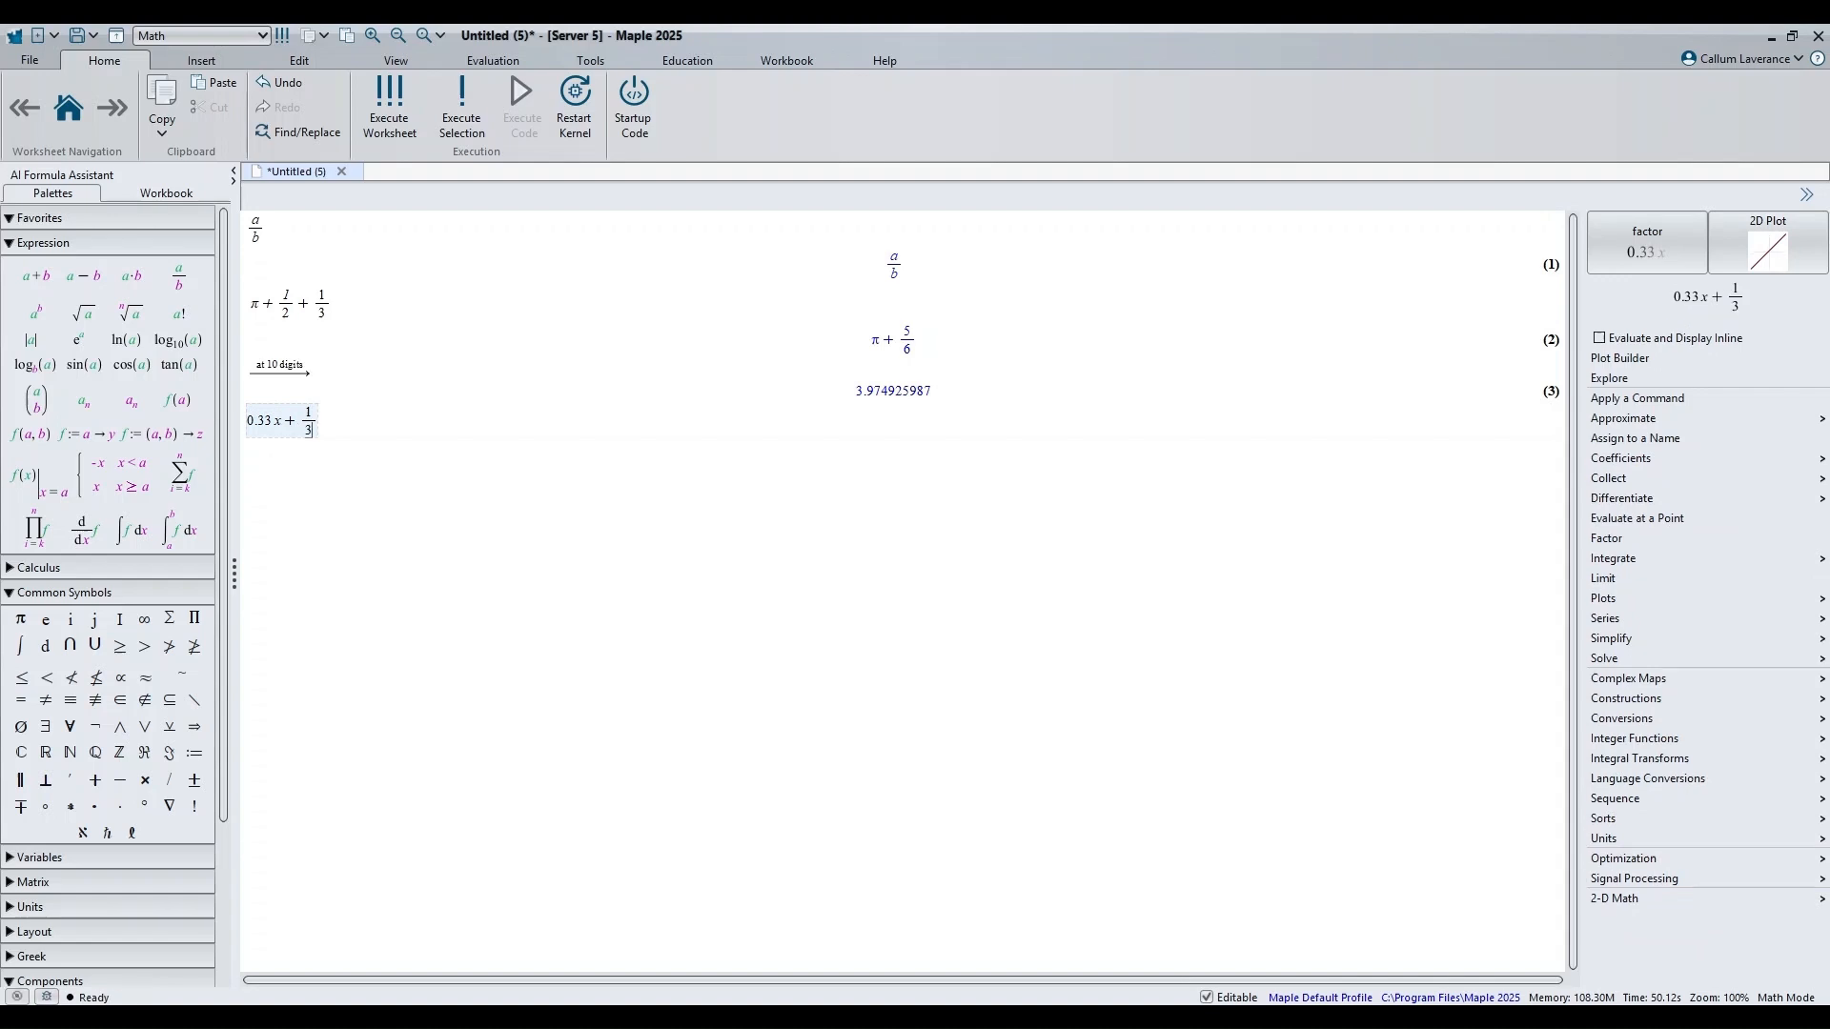
pyautogui.press('Right')
pyautogui.write('x')
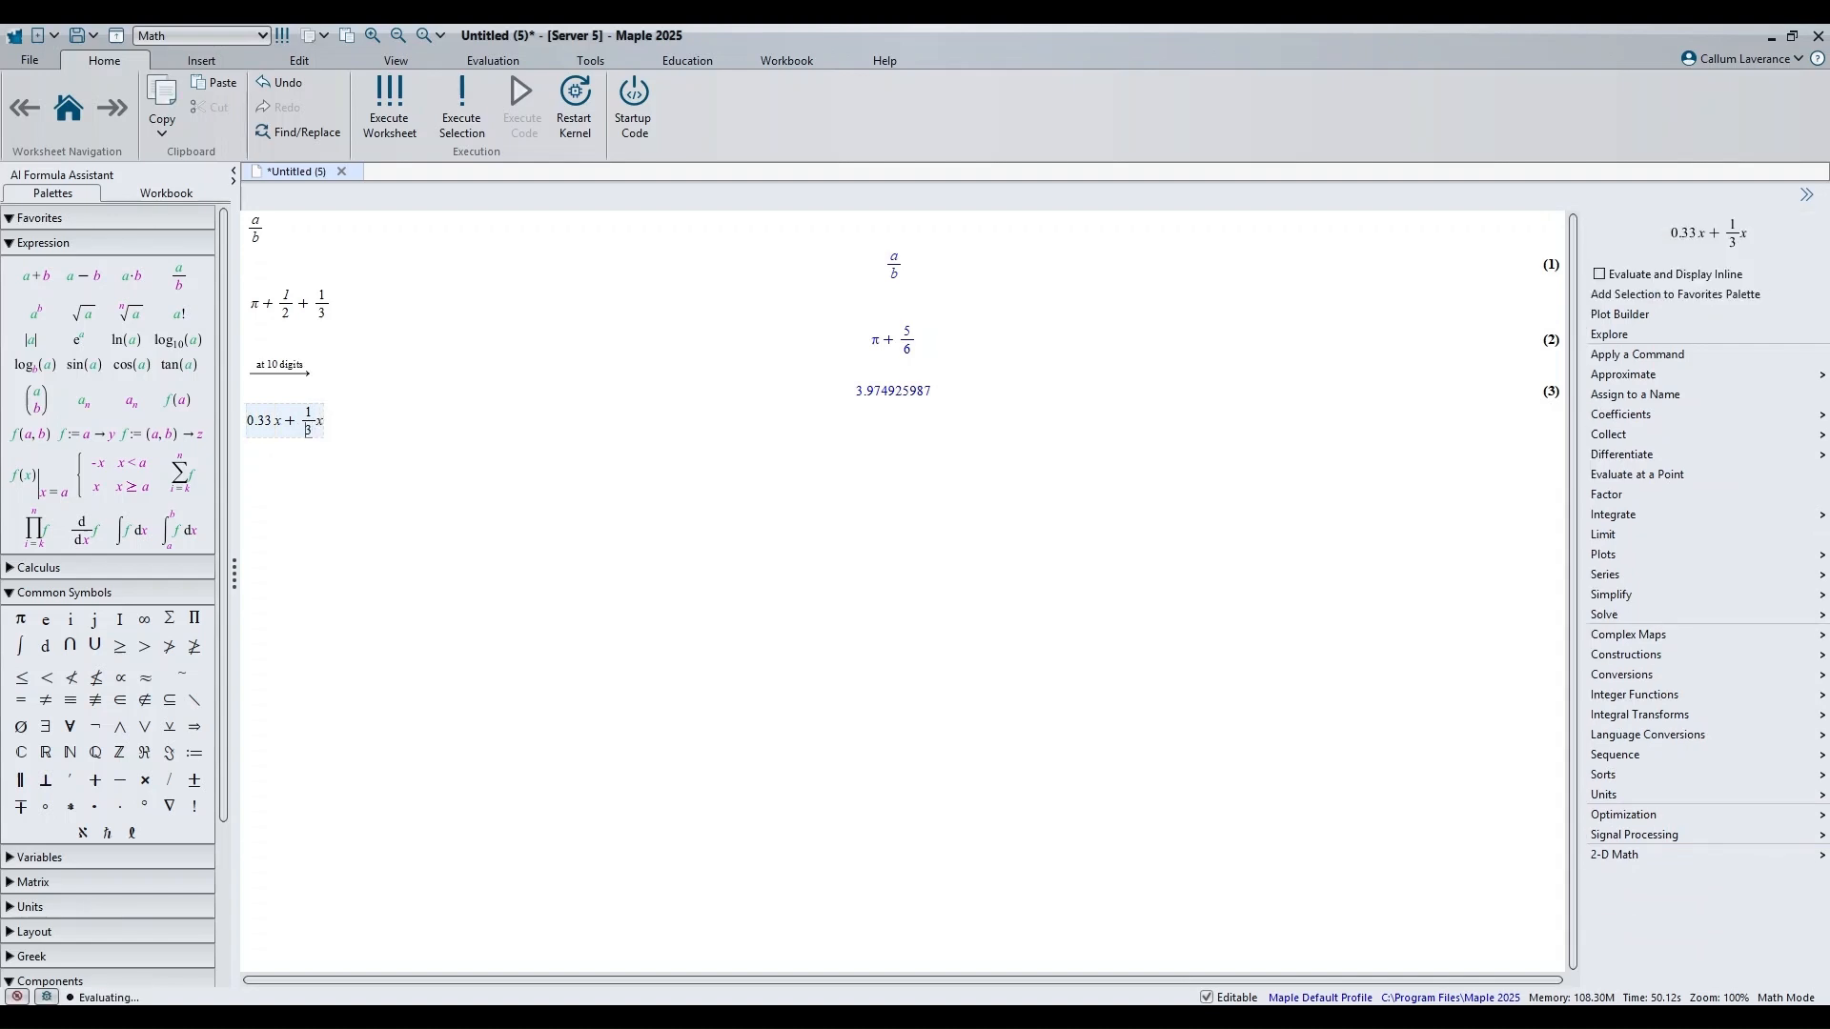
pyautogui.press('Return')
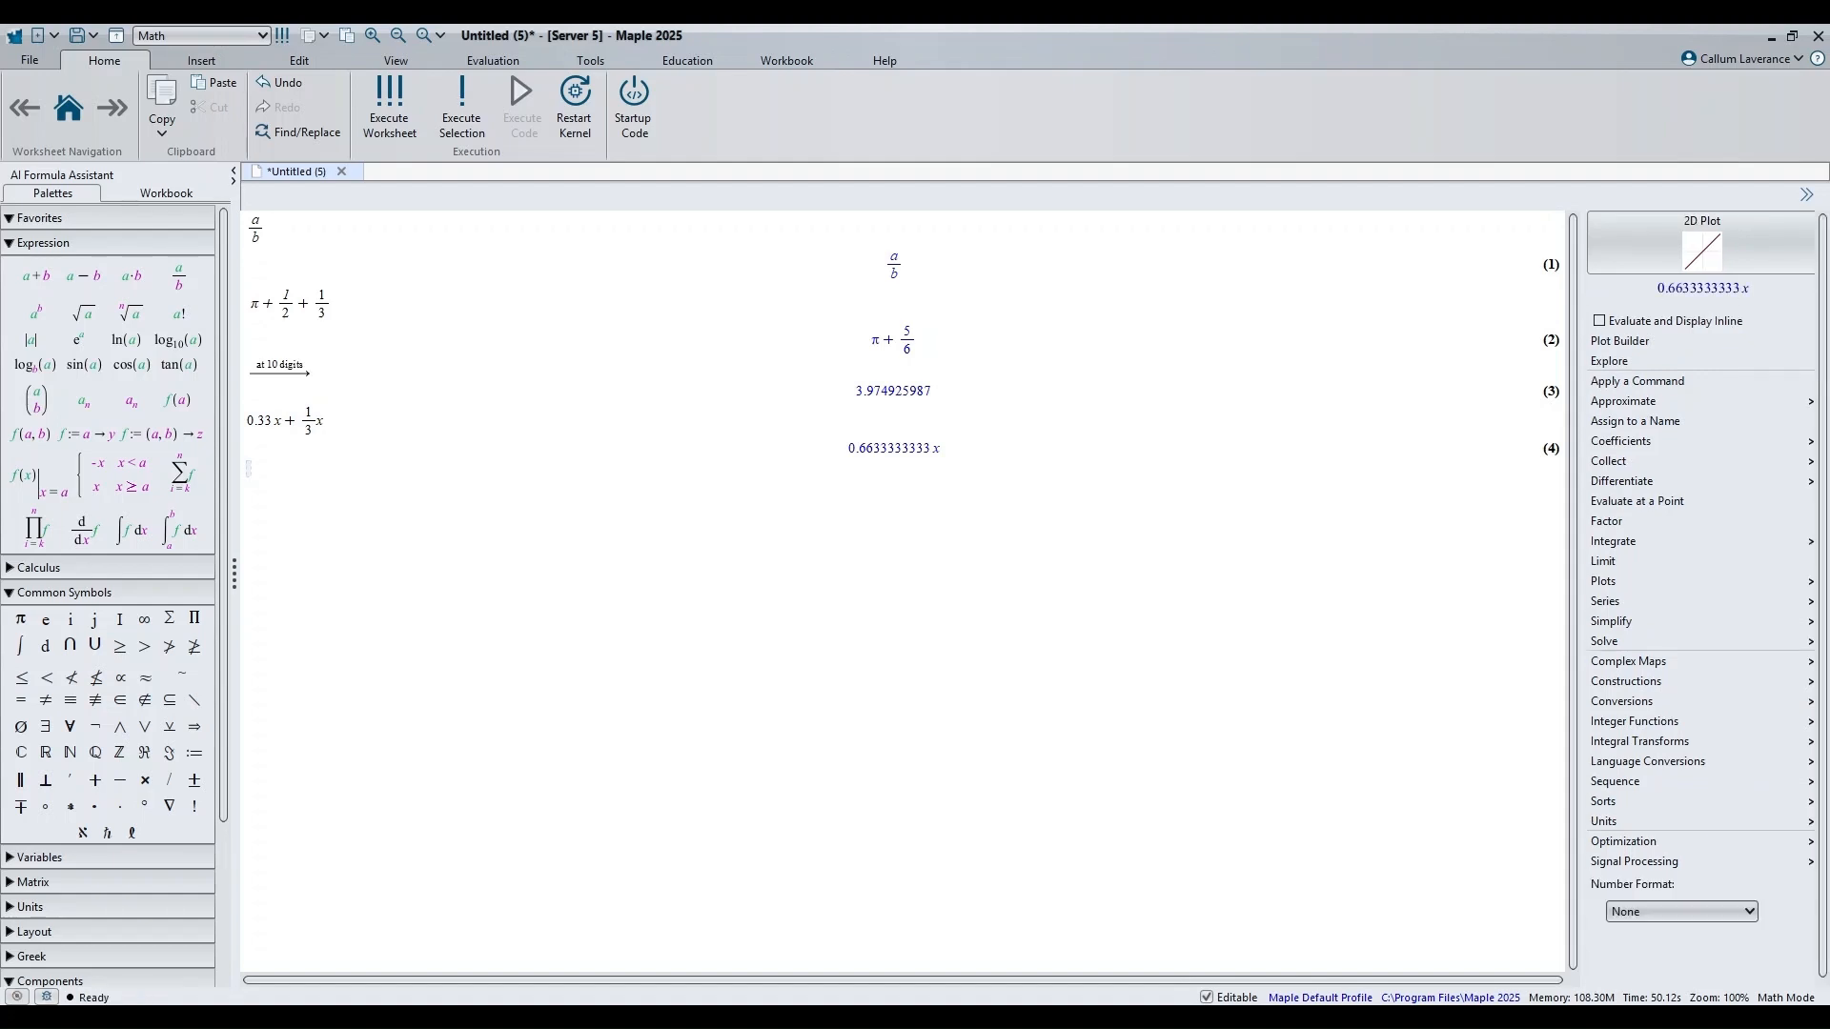
# Step: Set the number format of the last result's decimal coefficient to Scientific
pyautogui.doubleClick(889, 449)
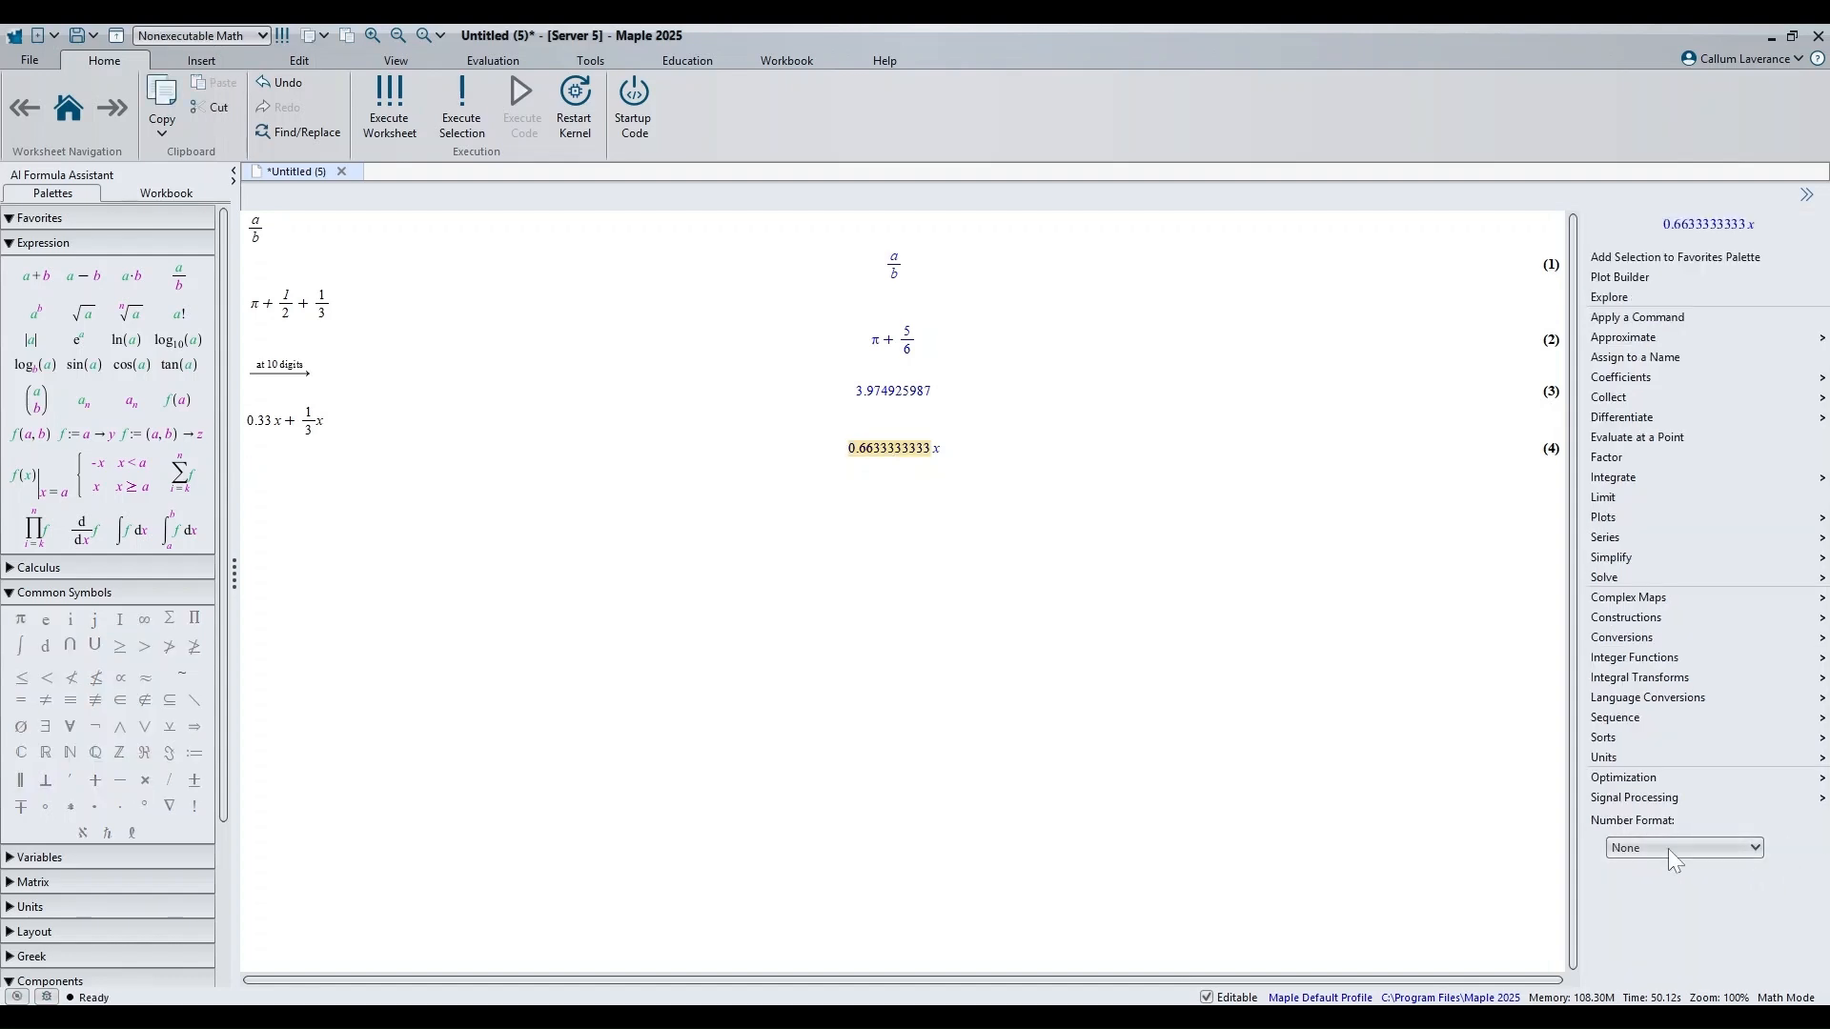
pyautogui.click(1672, 848)
pyautogui.click(1635, 917)
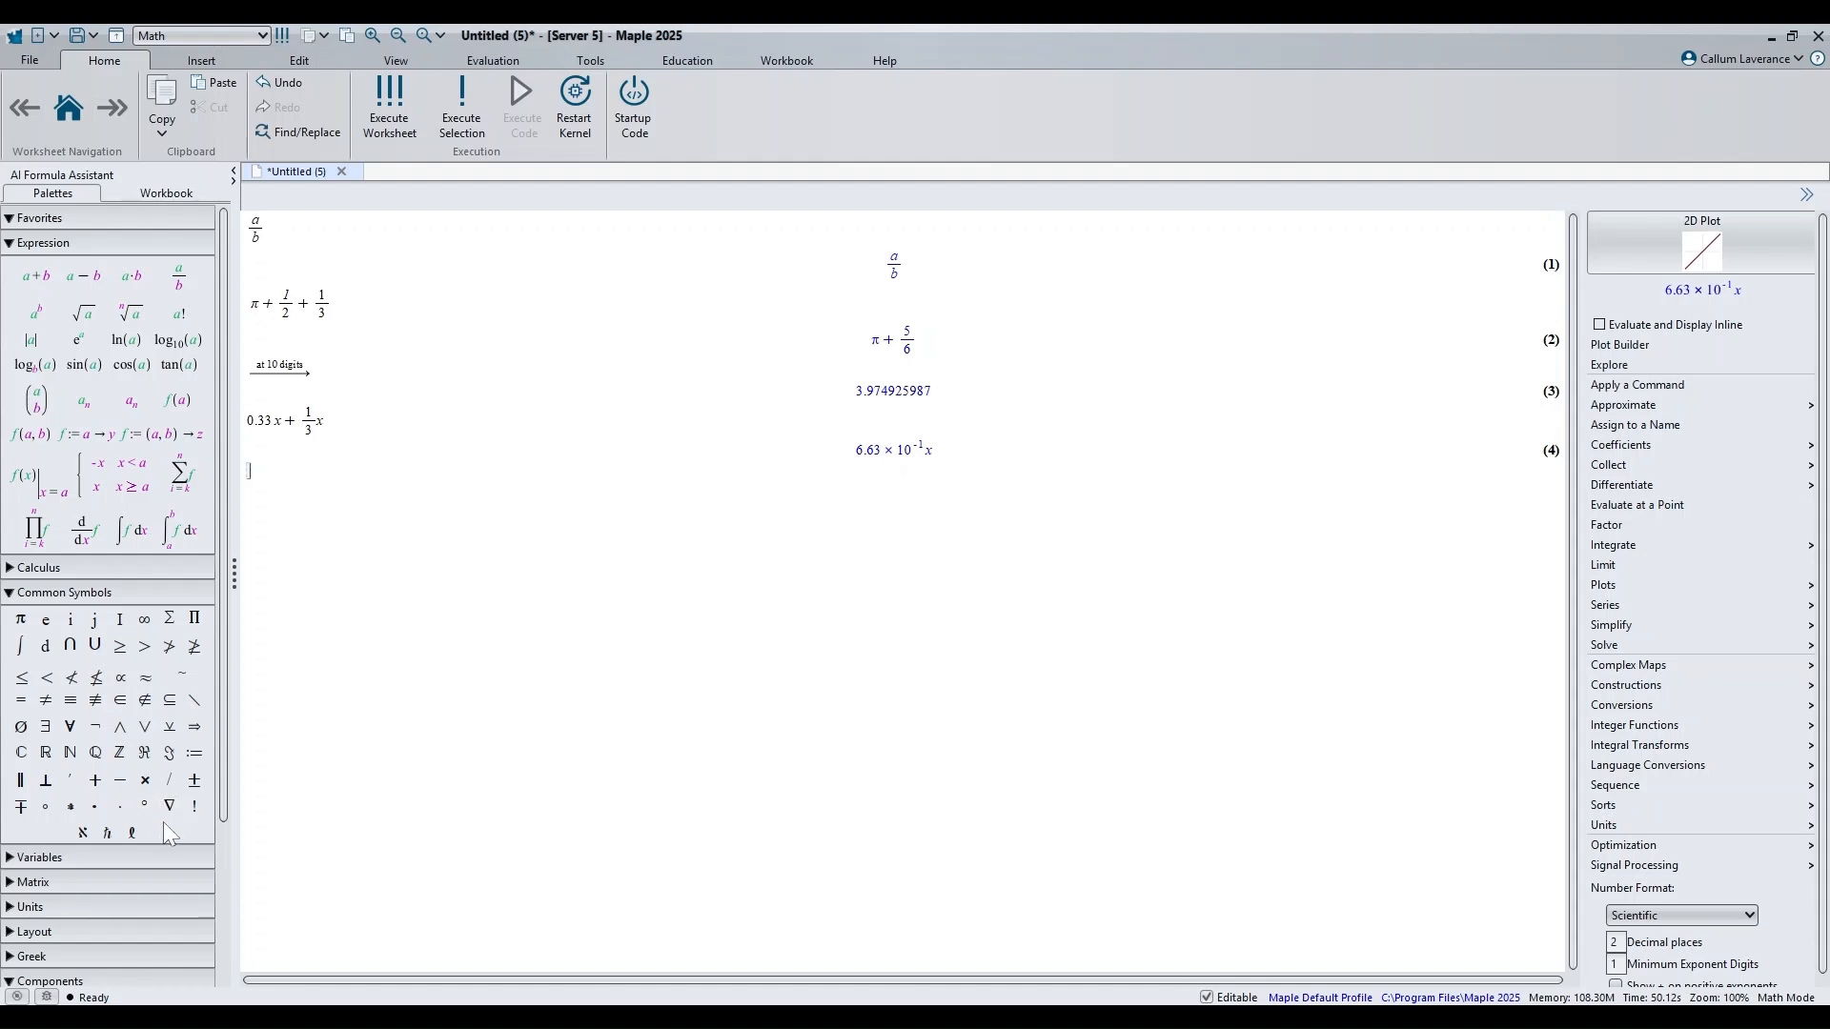
# Step: Insert the definite integral template on the new line, fill in x^2 − 3x with limits 1 to 3, and evaluate it
pyautogui.click(178, 547)
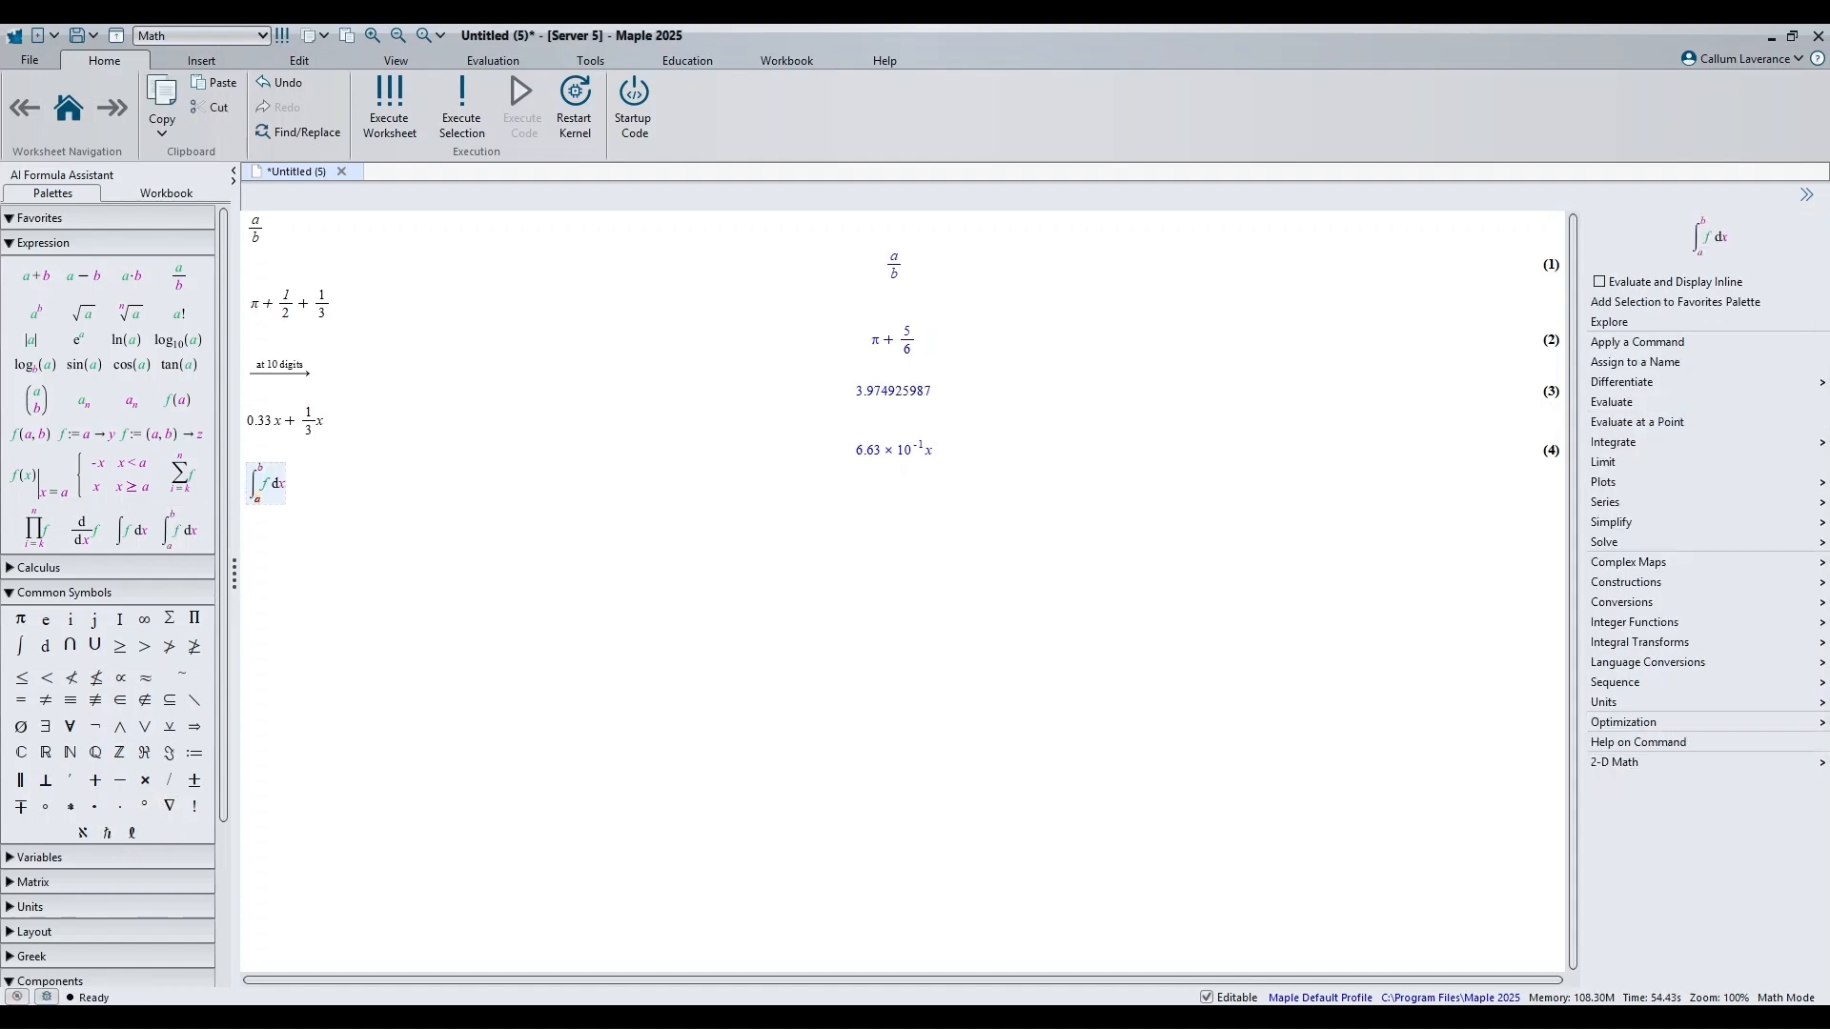
pyautogui.write('1^')
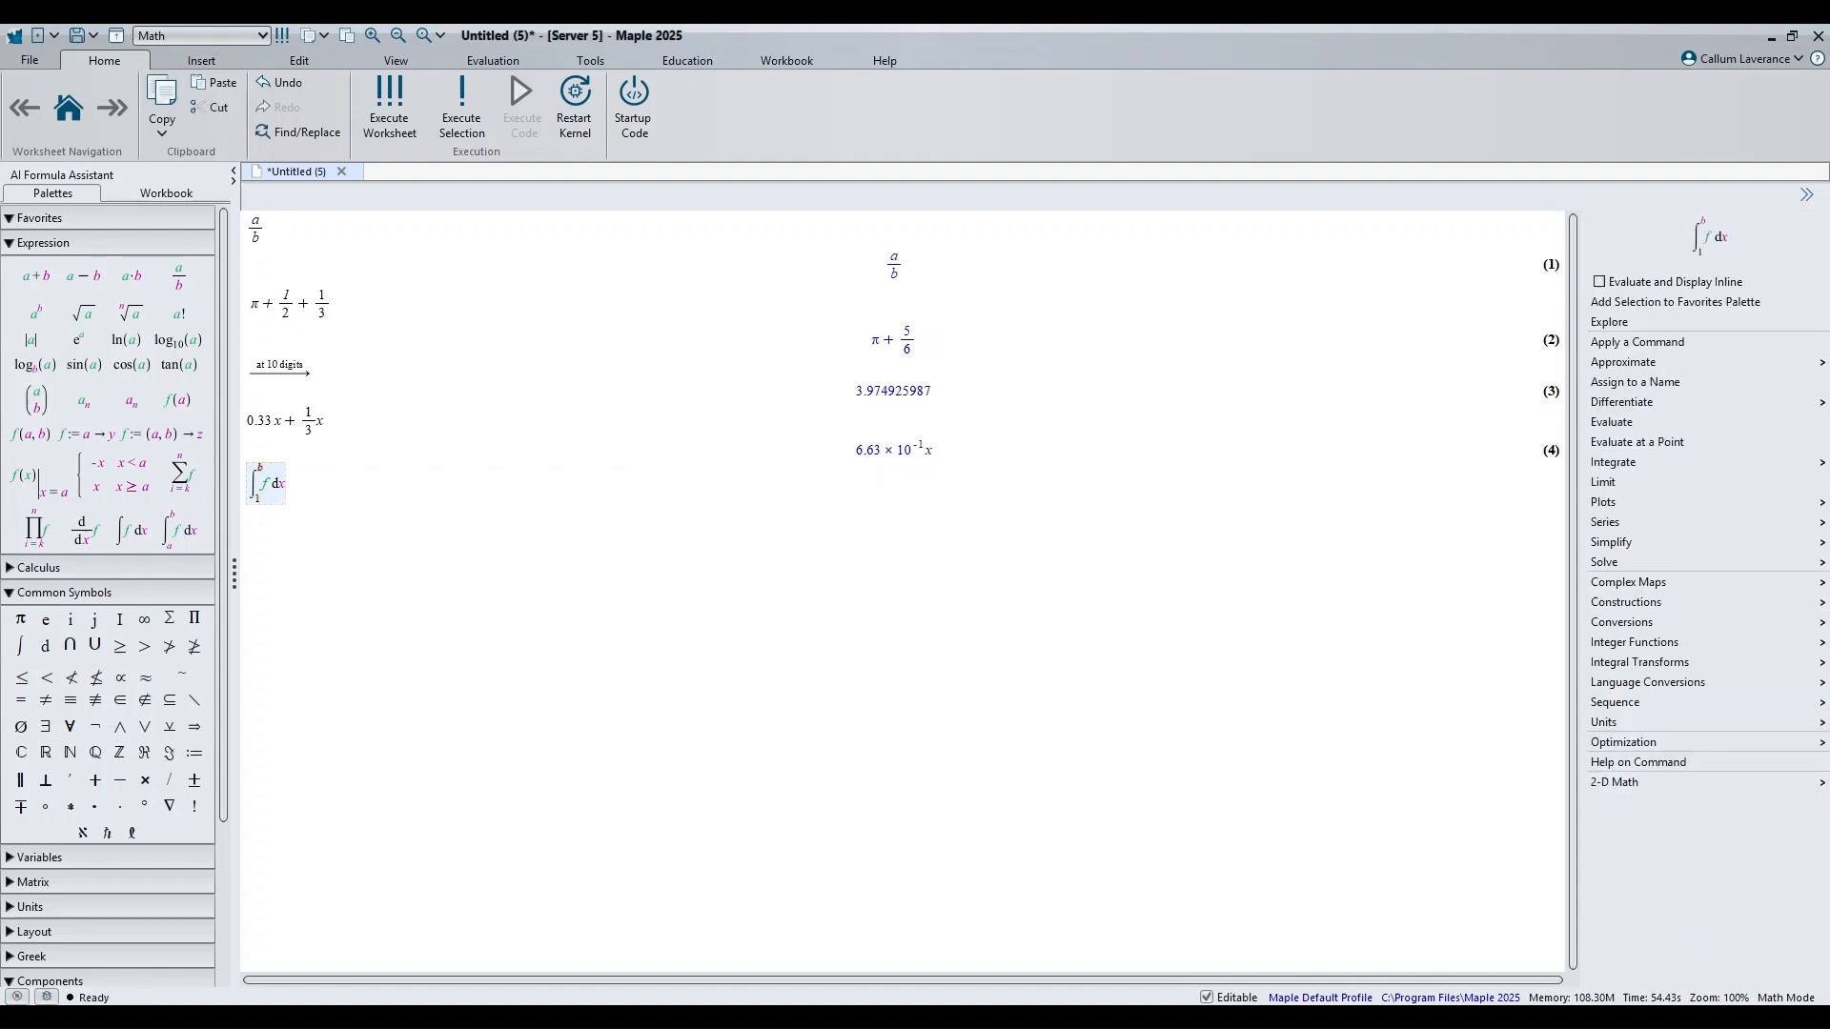
pyautogui.write('3 ')
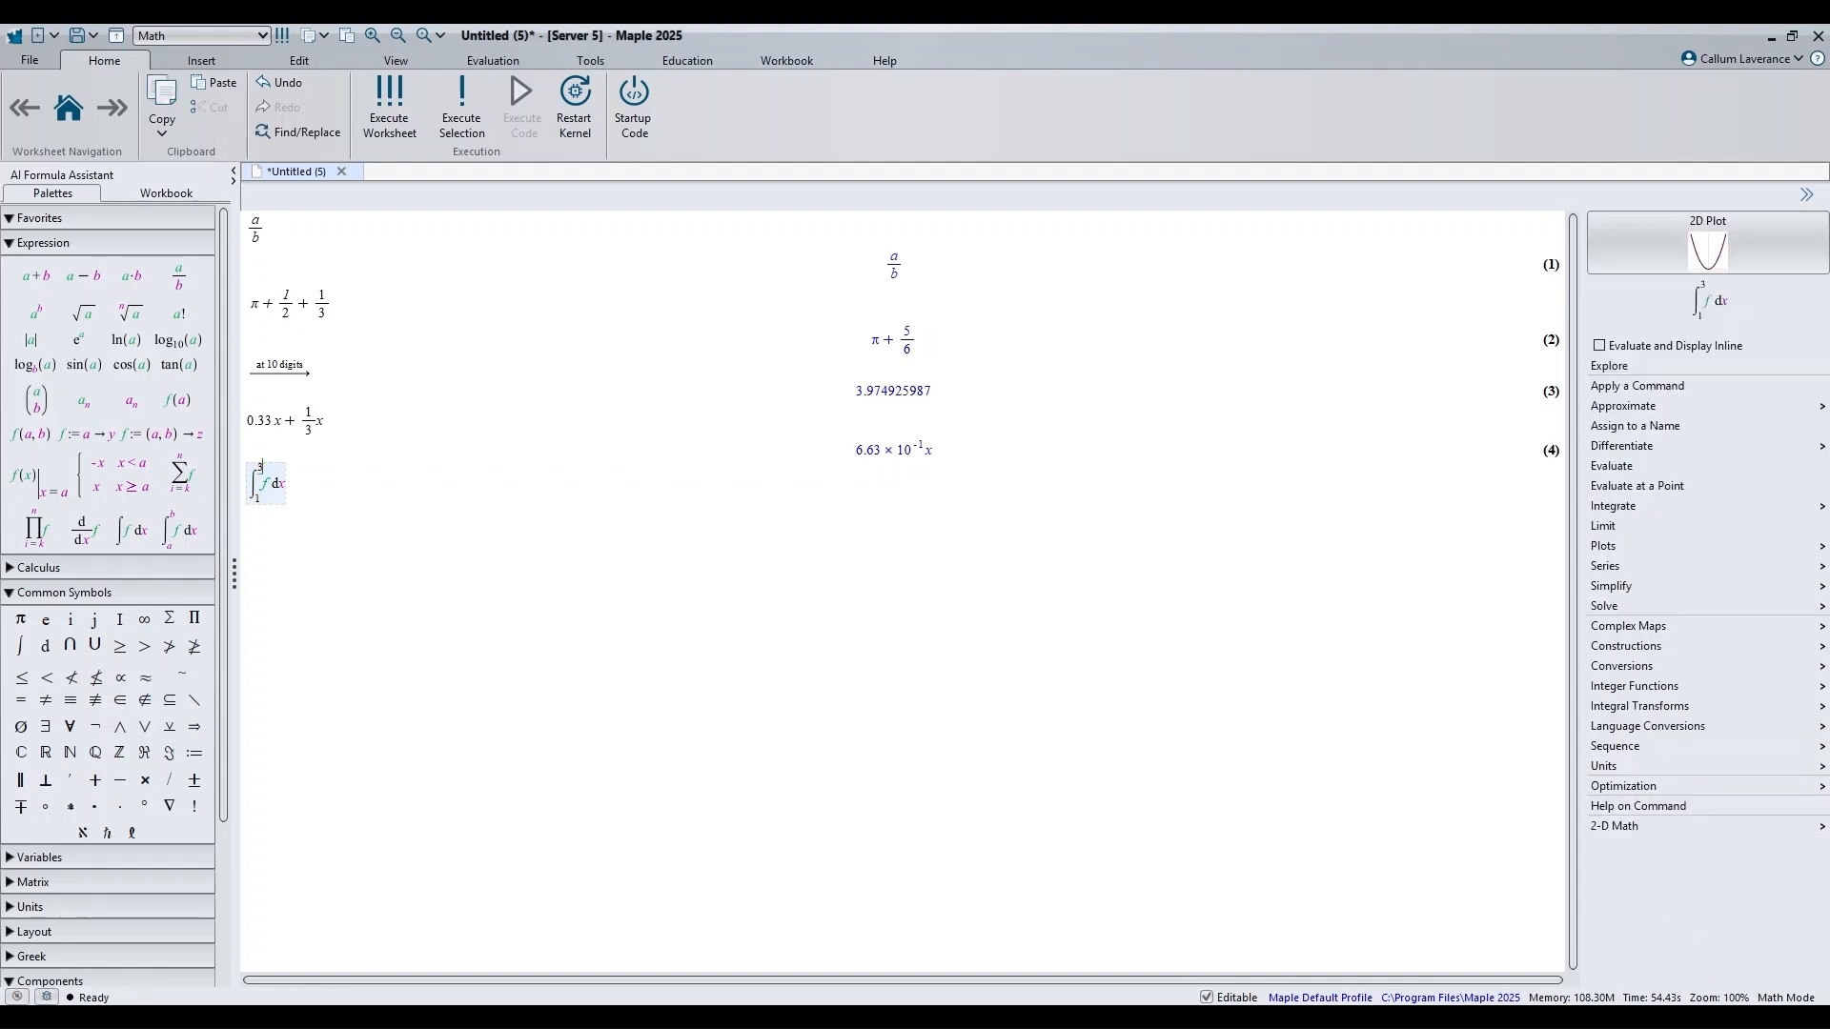
pyautogui.write('x^2')
pyautogui.press('Right')
pyautogui.write('-3')
pyautogui.write('x')
pyautogui.press('Return')
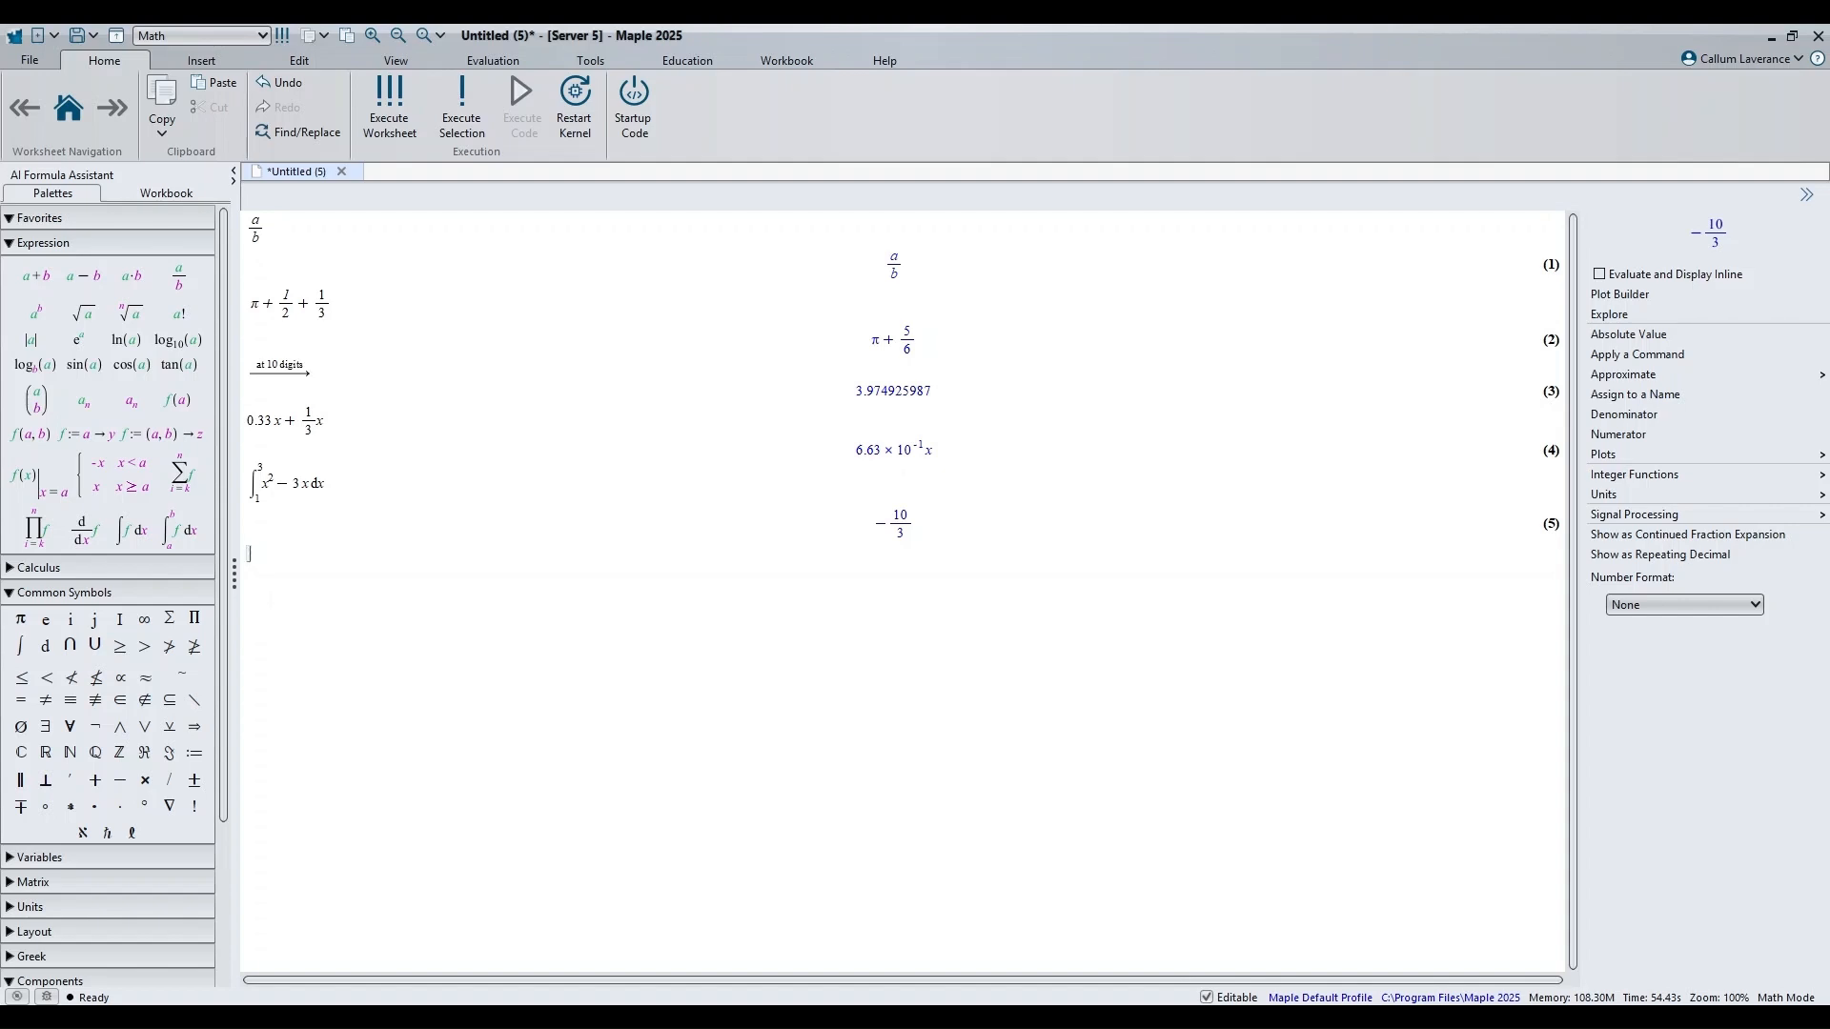
# Step: Add the definite integral template to the favorites
pyautogui.rightClick(169, 539)
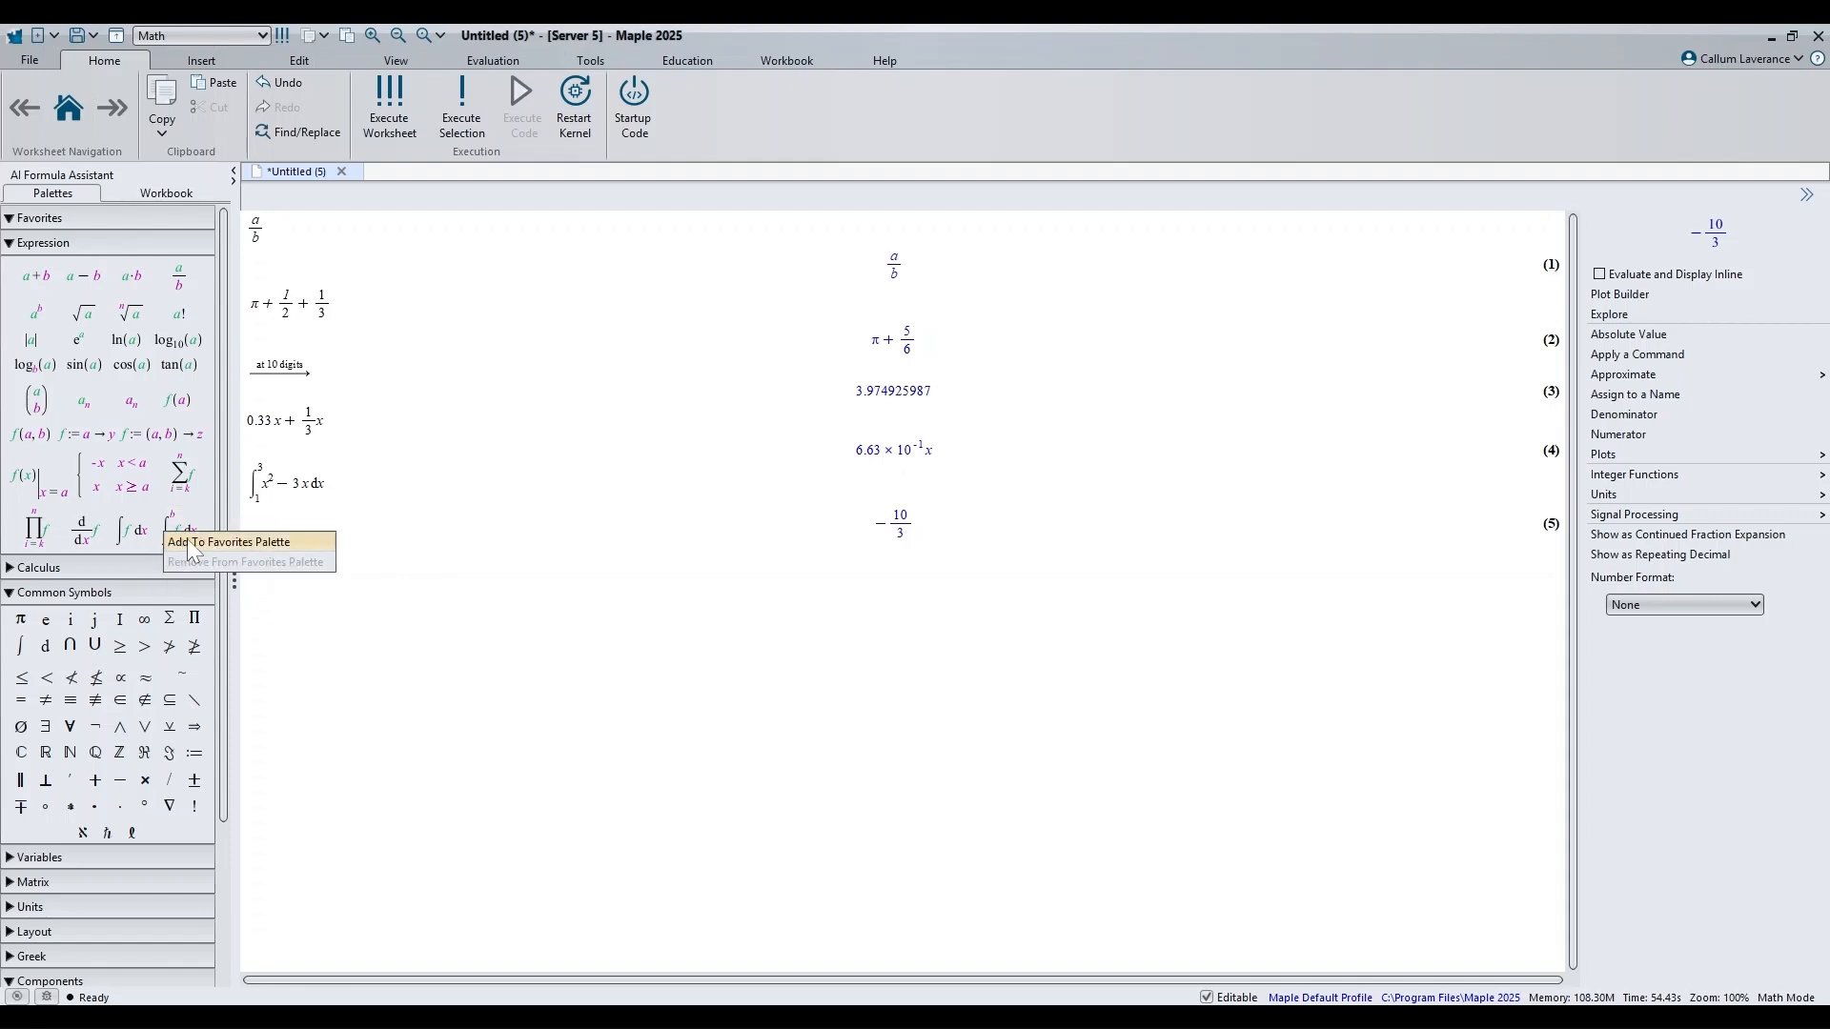
pyautogui.click(274, 542)
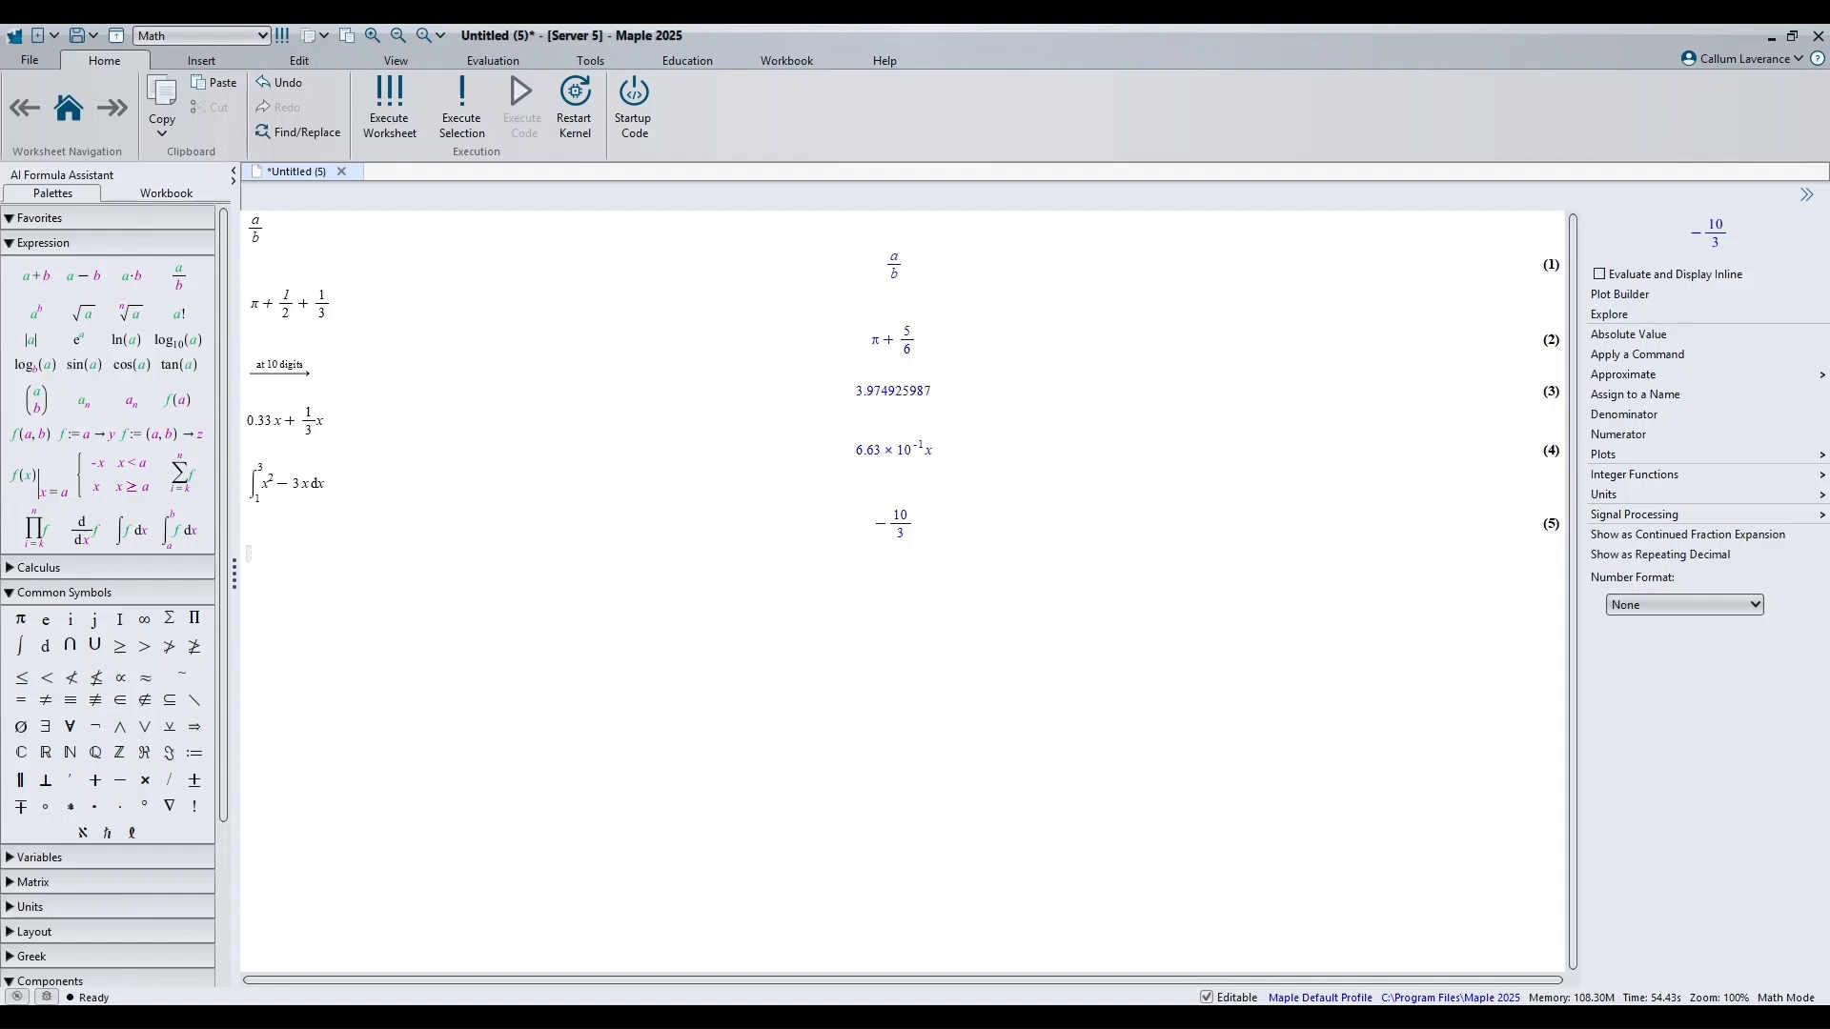
# Step: Build the square root of e^x on a new line, using command completion for sqrt and the exponential constant e
pyautogui.write('sqrt')
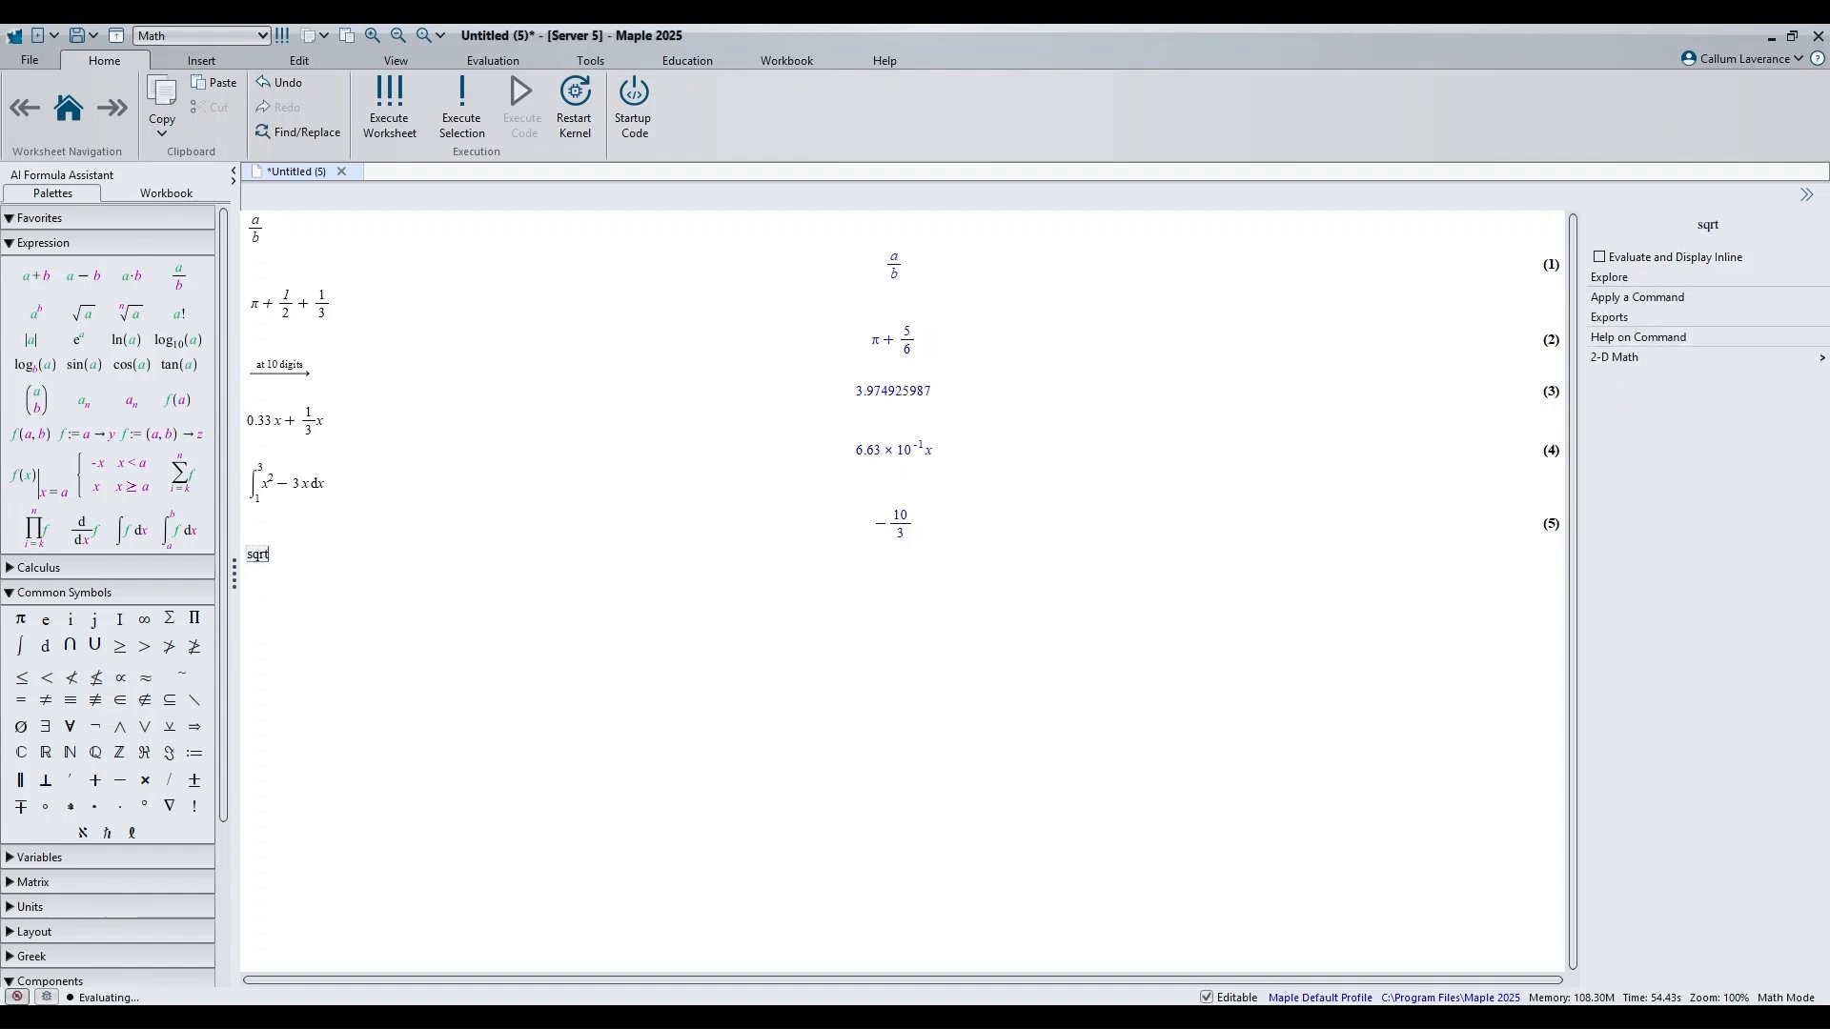
pyautogui.press('Escape')
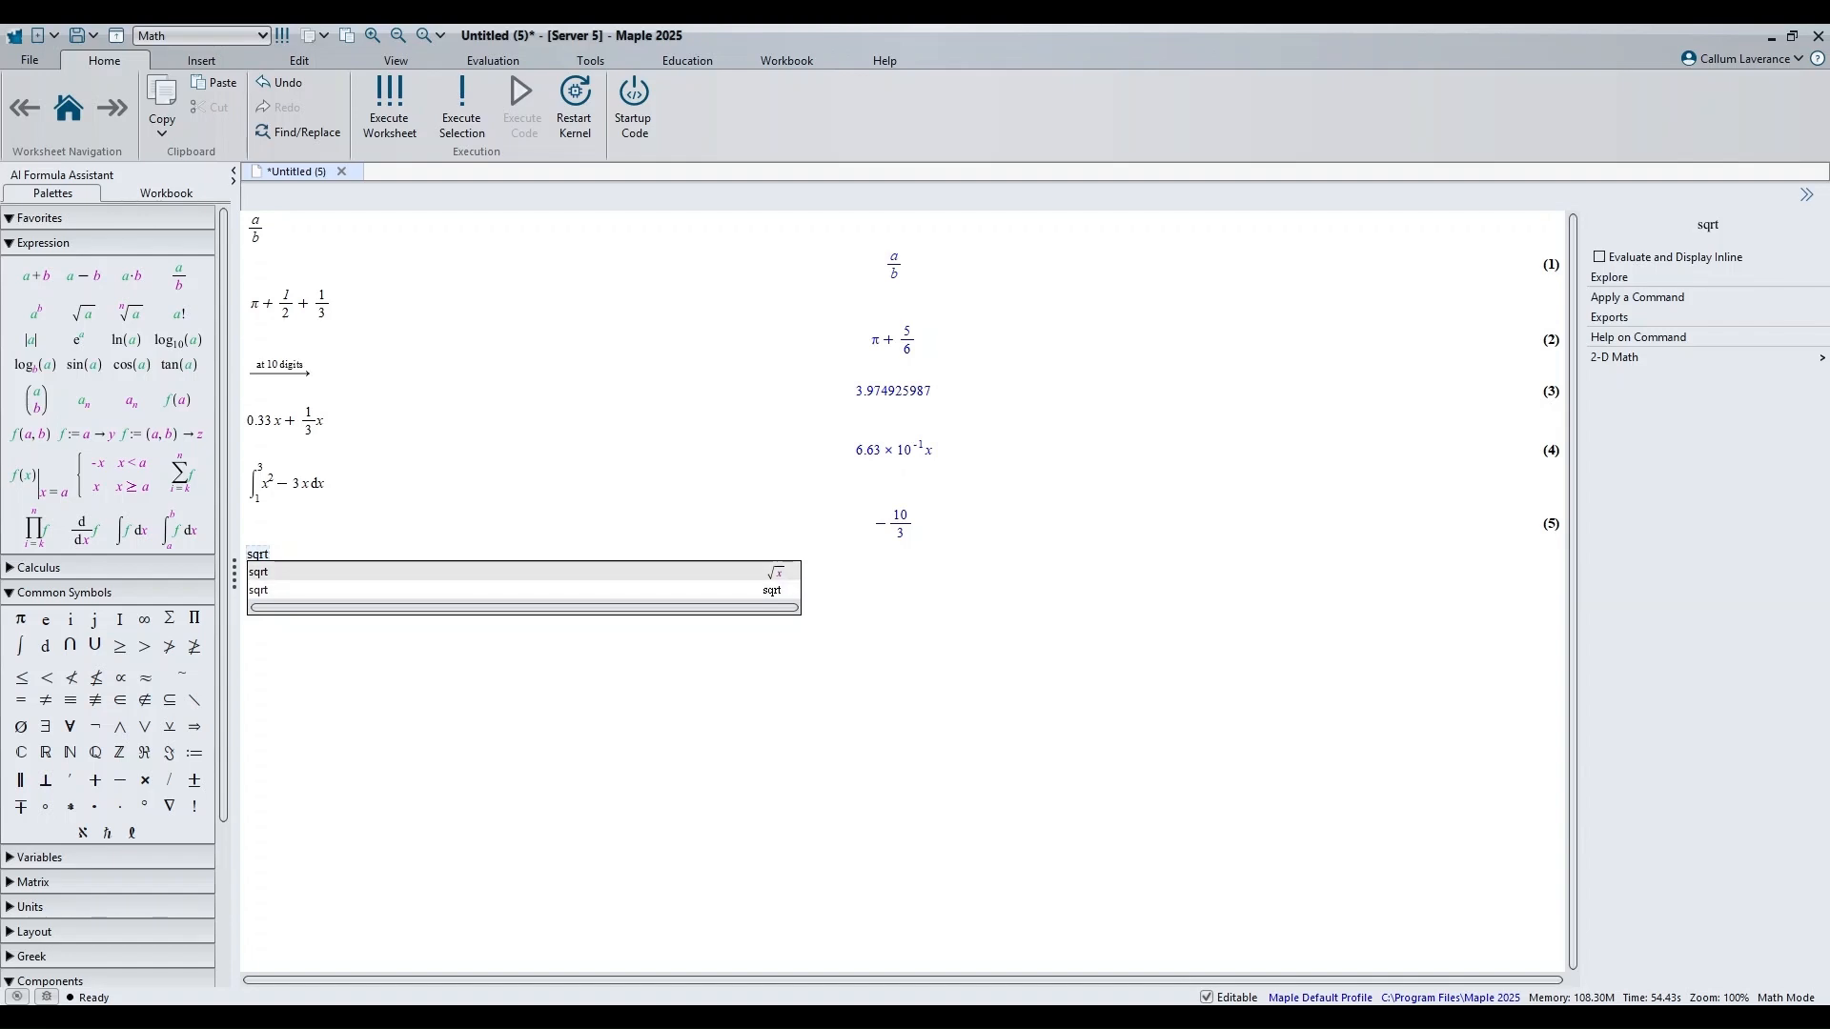
pyautogui.press('Return')
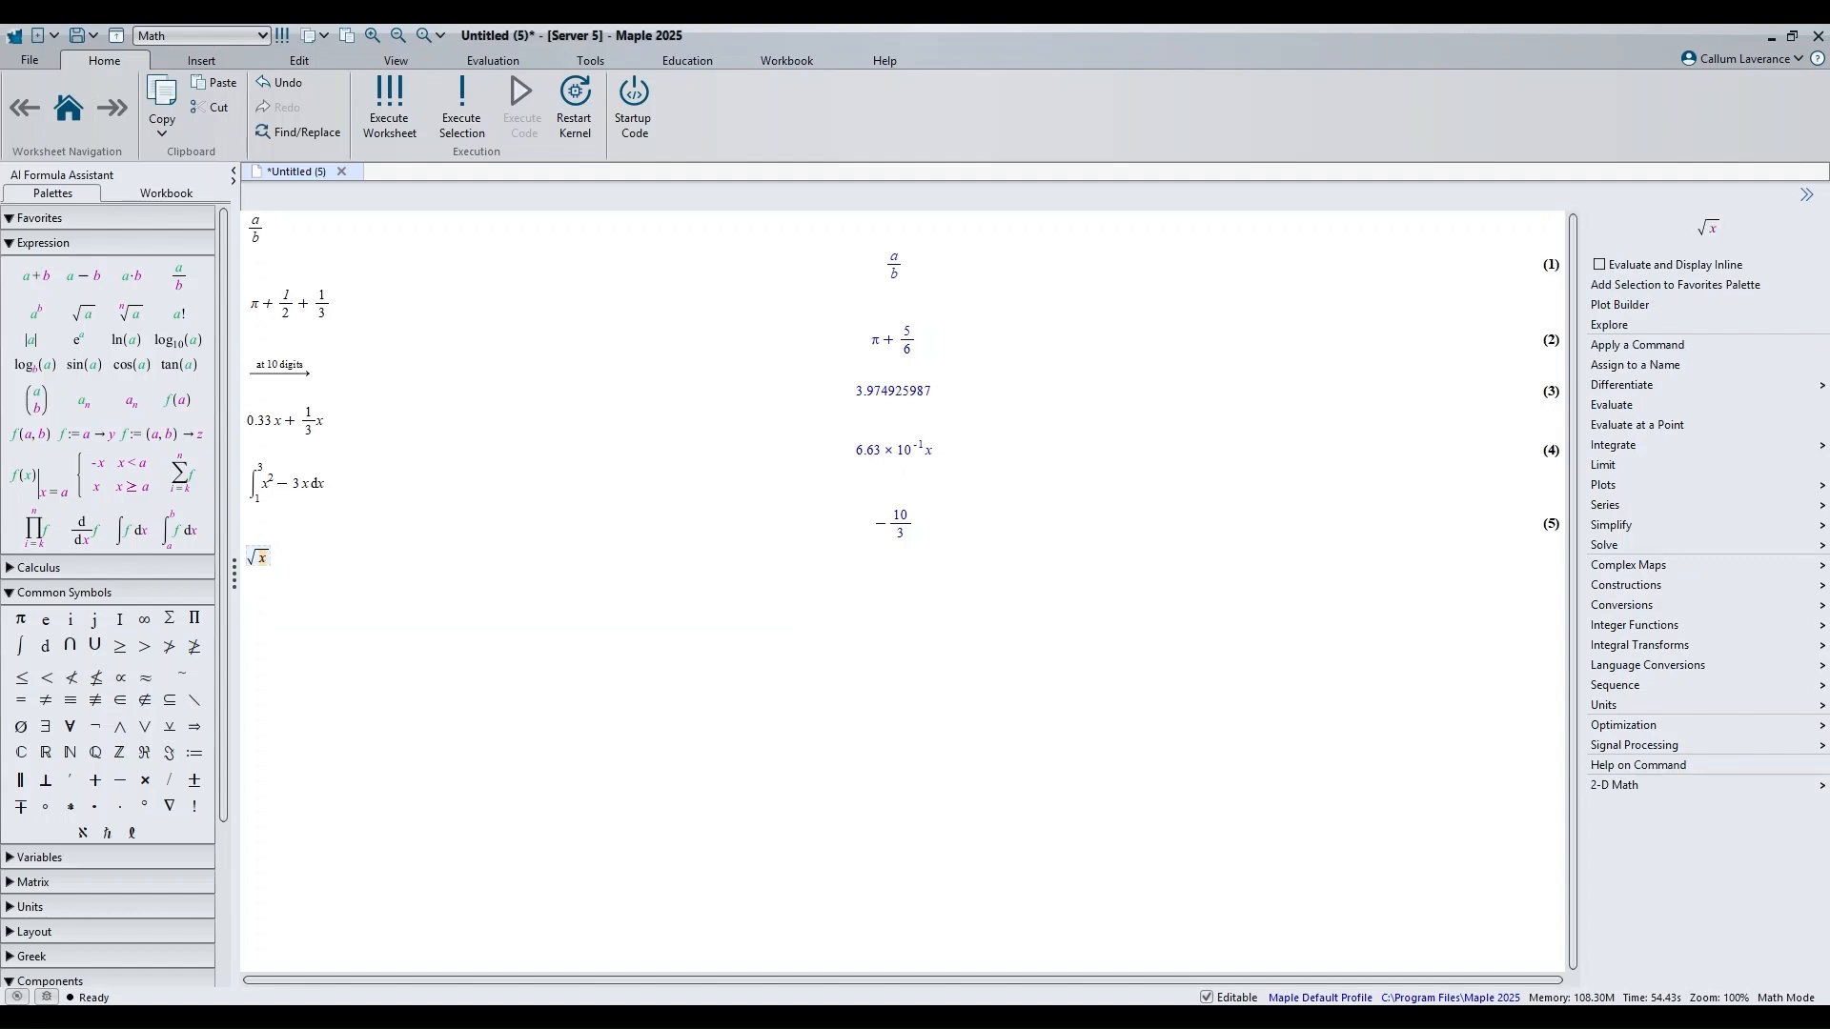
pyautogui.write('e')
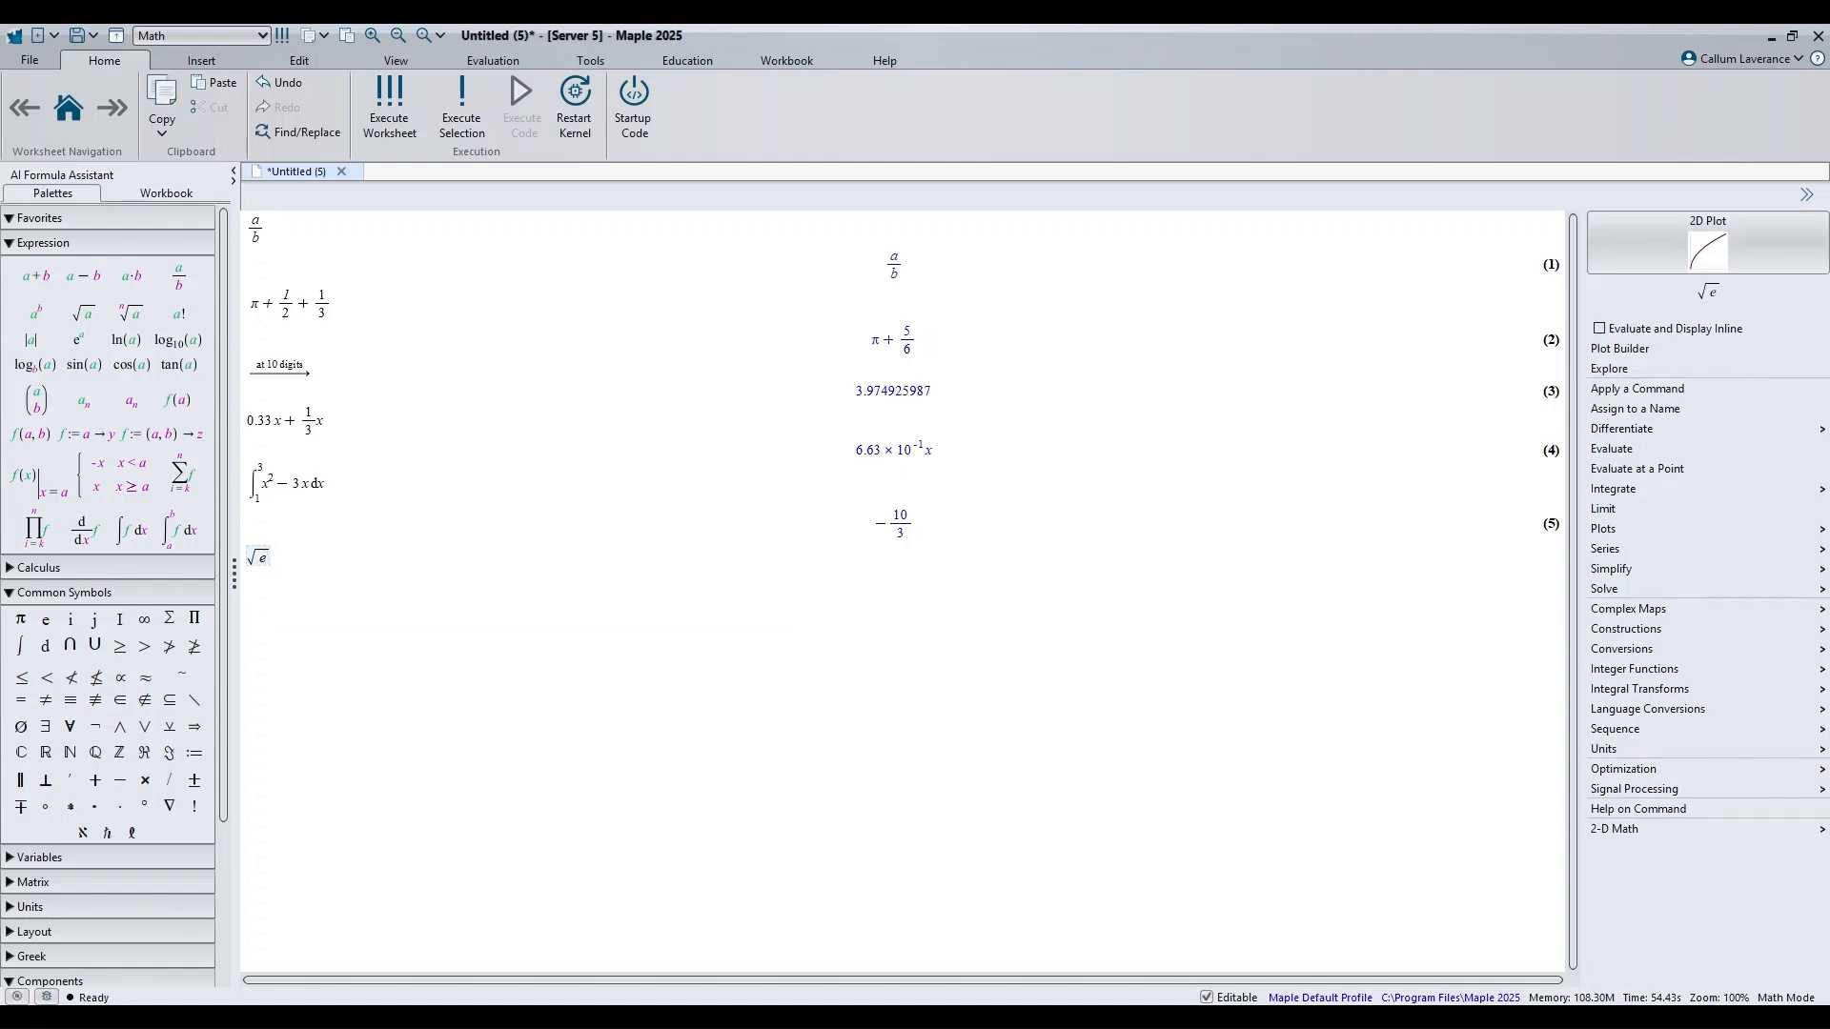
pyautogui.press('Escape')
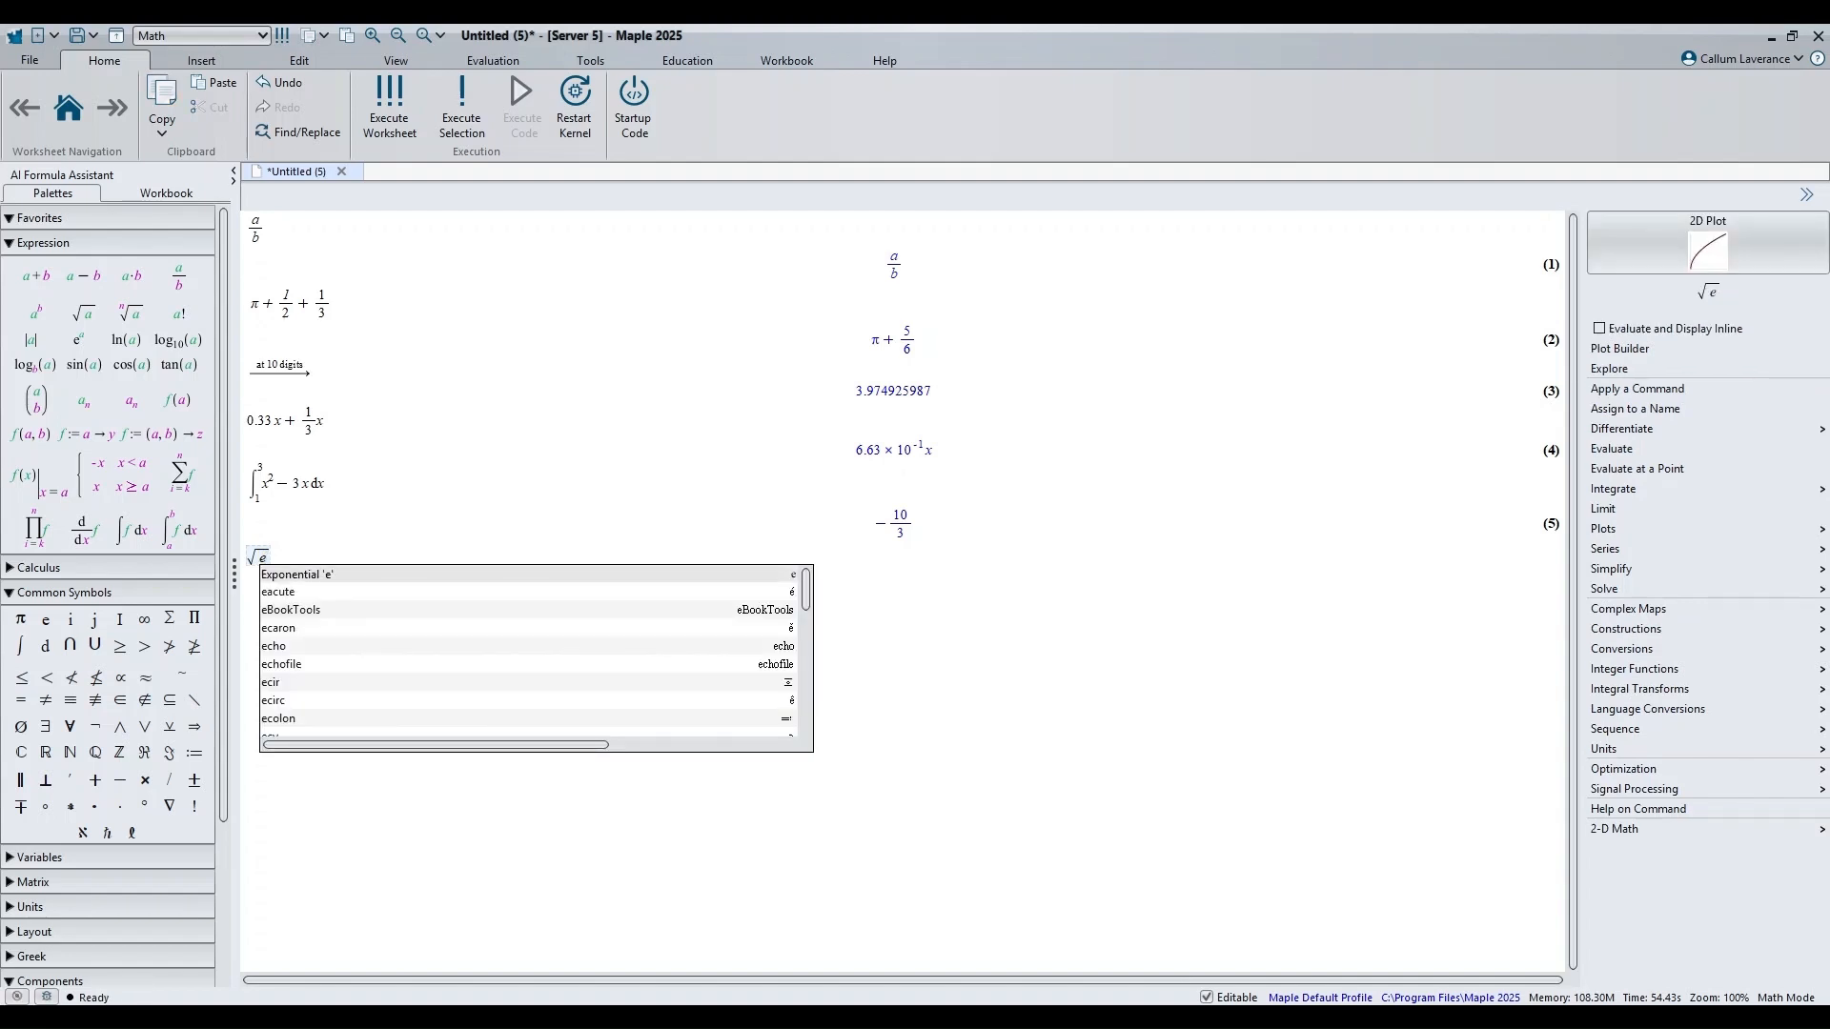
pyautogui.press('Return')
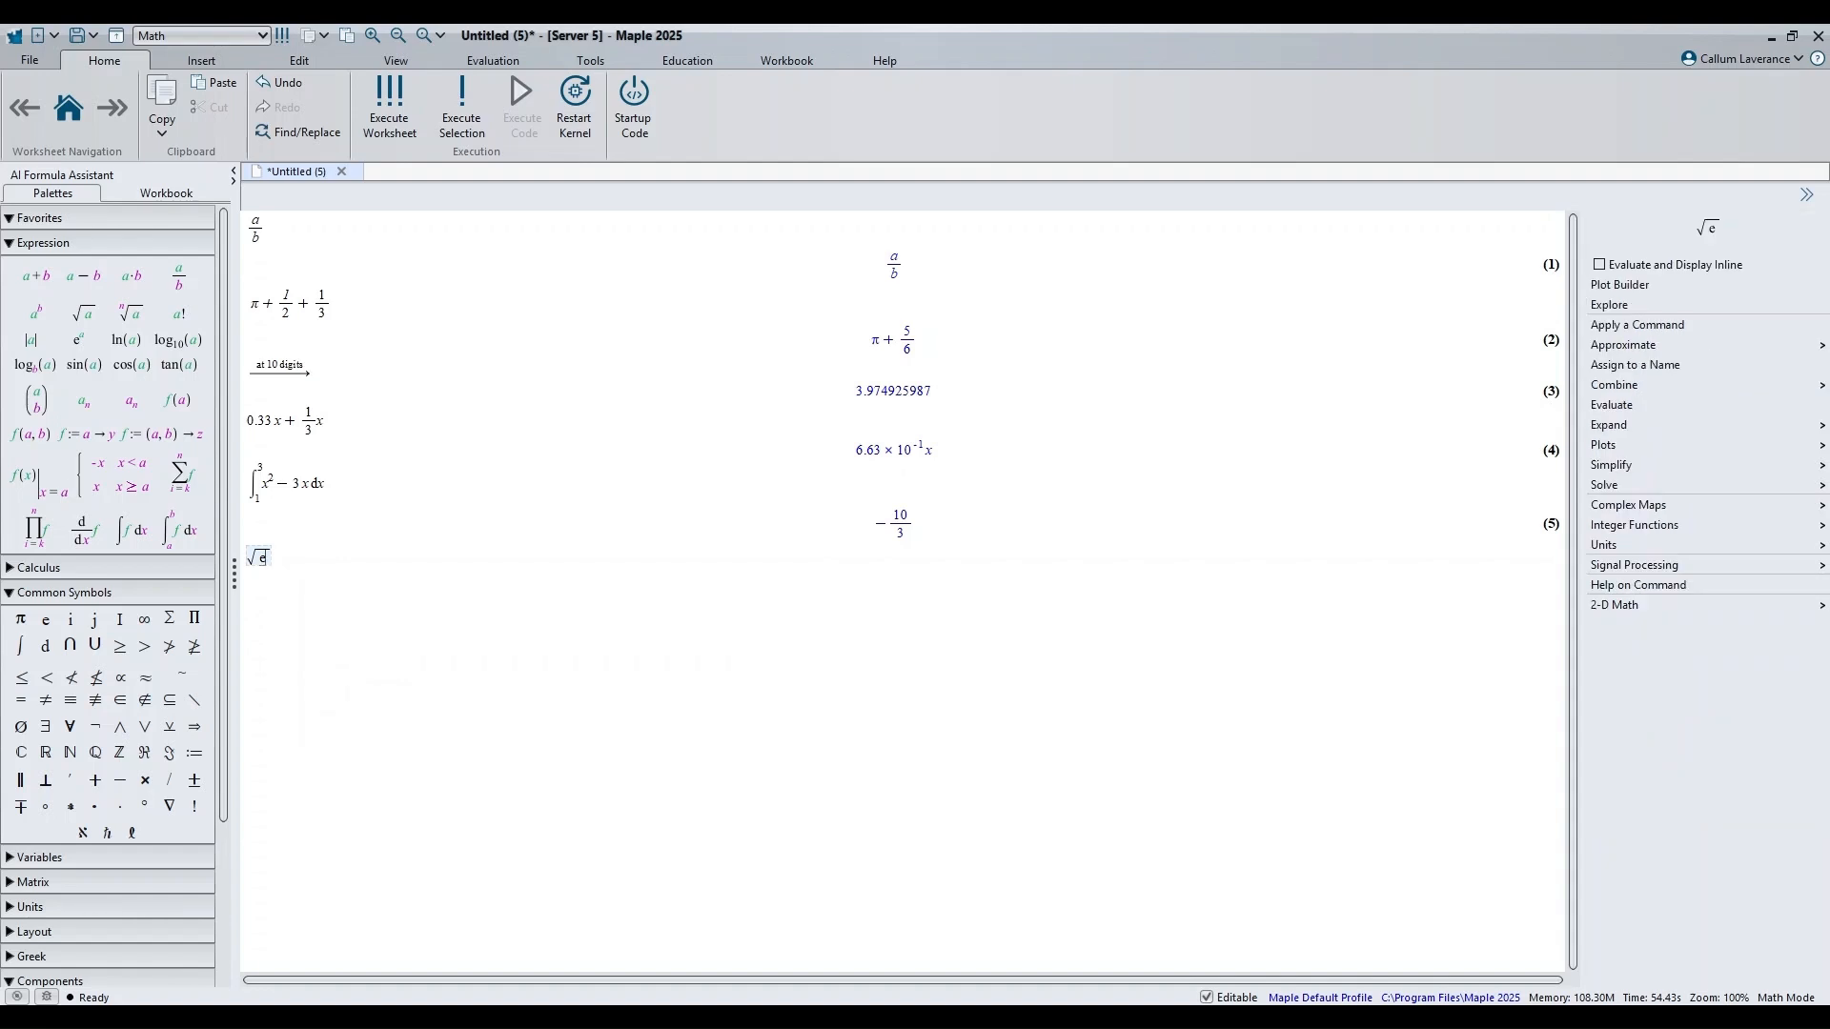
pyautogui.write('x')
pyautogui.press('BackSpace')
pyautogui.write('^x')
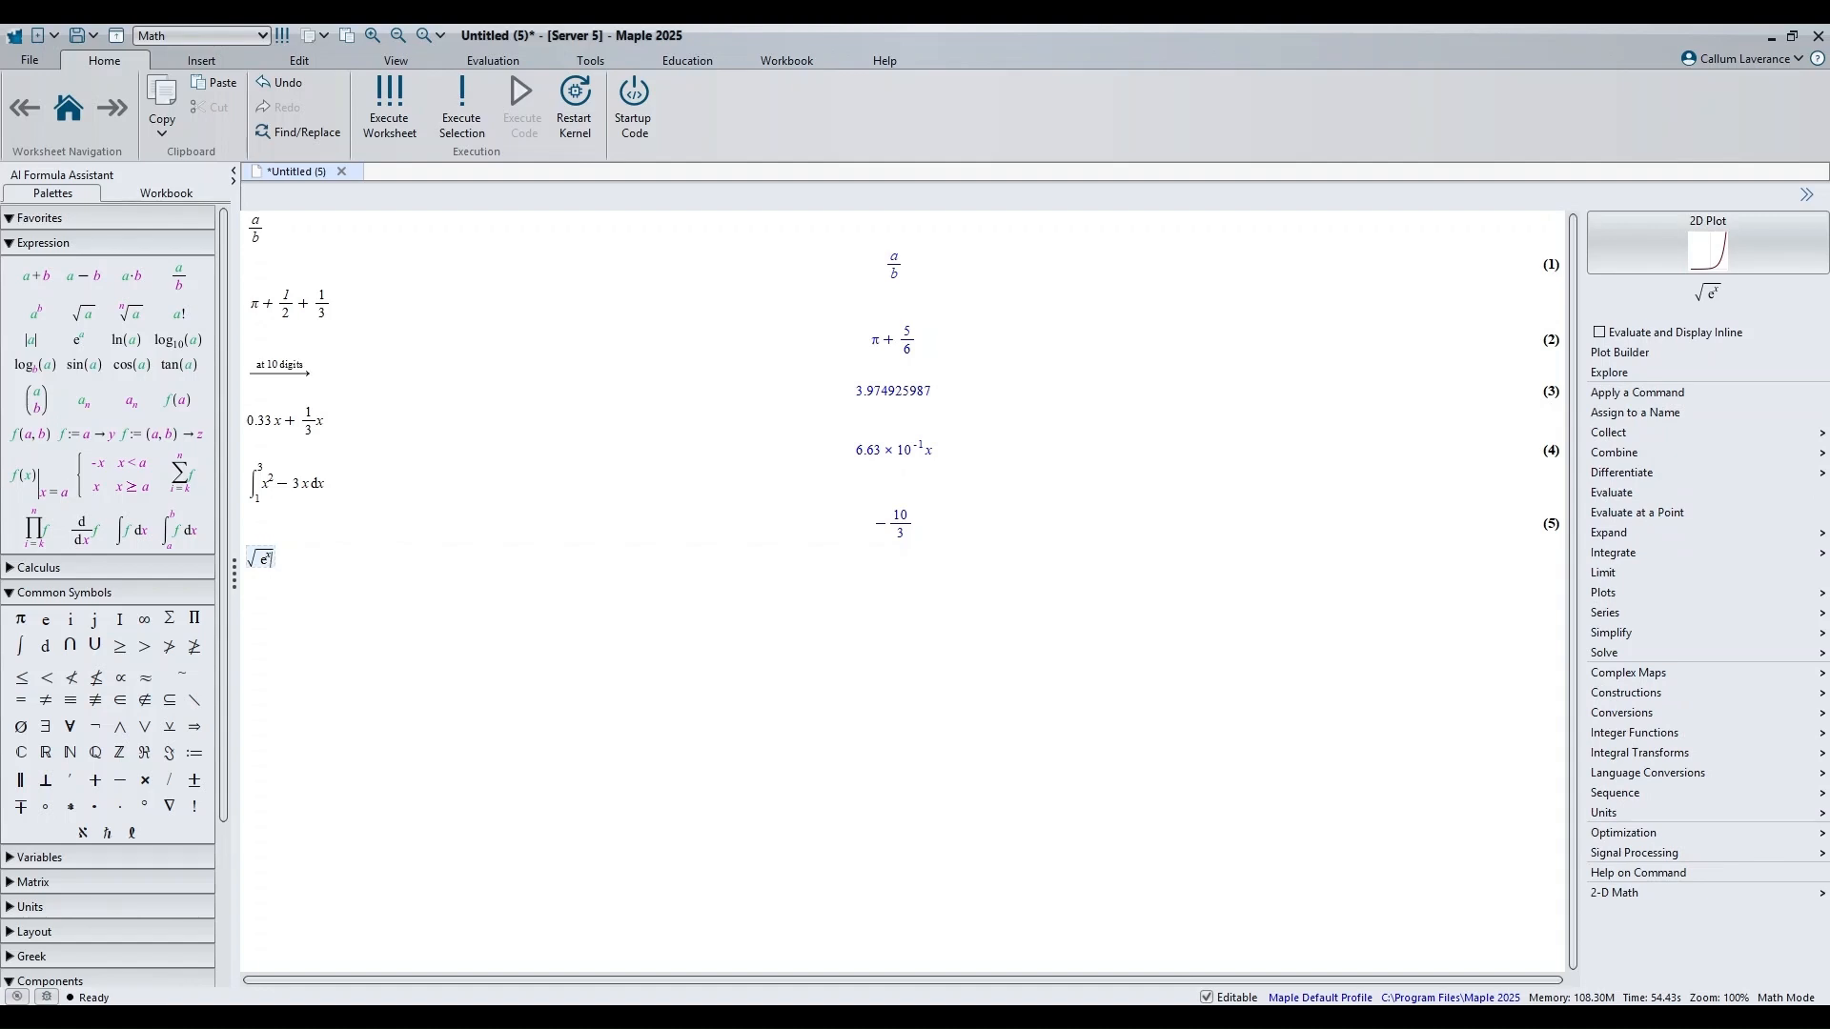
# Step: Add π^2 to the square root expression, using command completion for the π symbol, and evaluate it
pyautogui.write('+ pi')
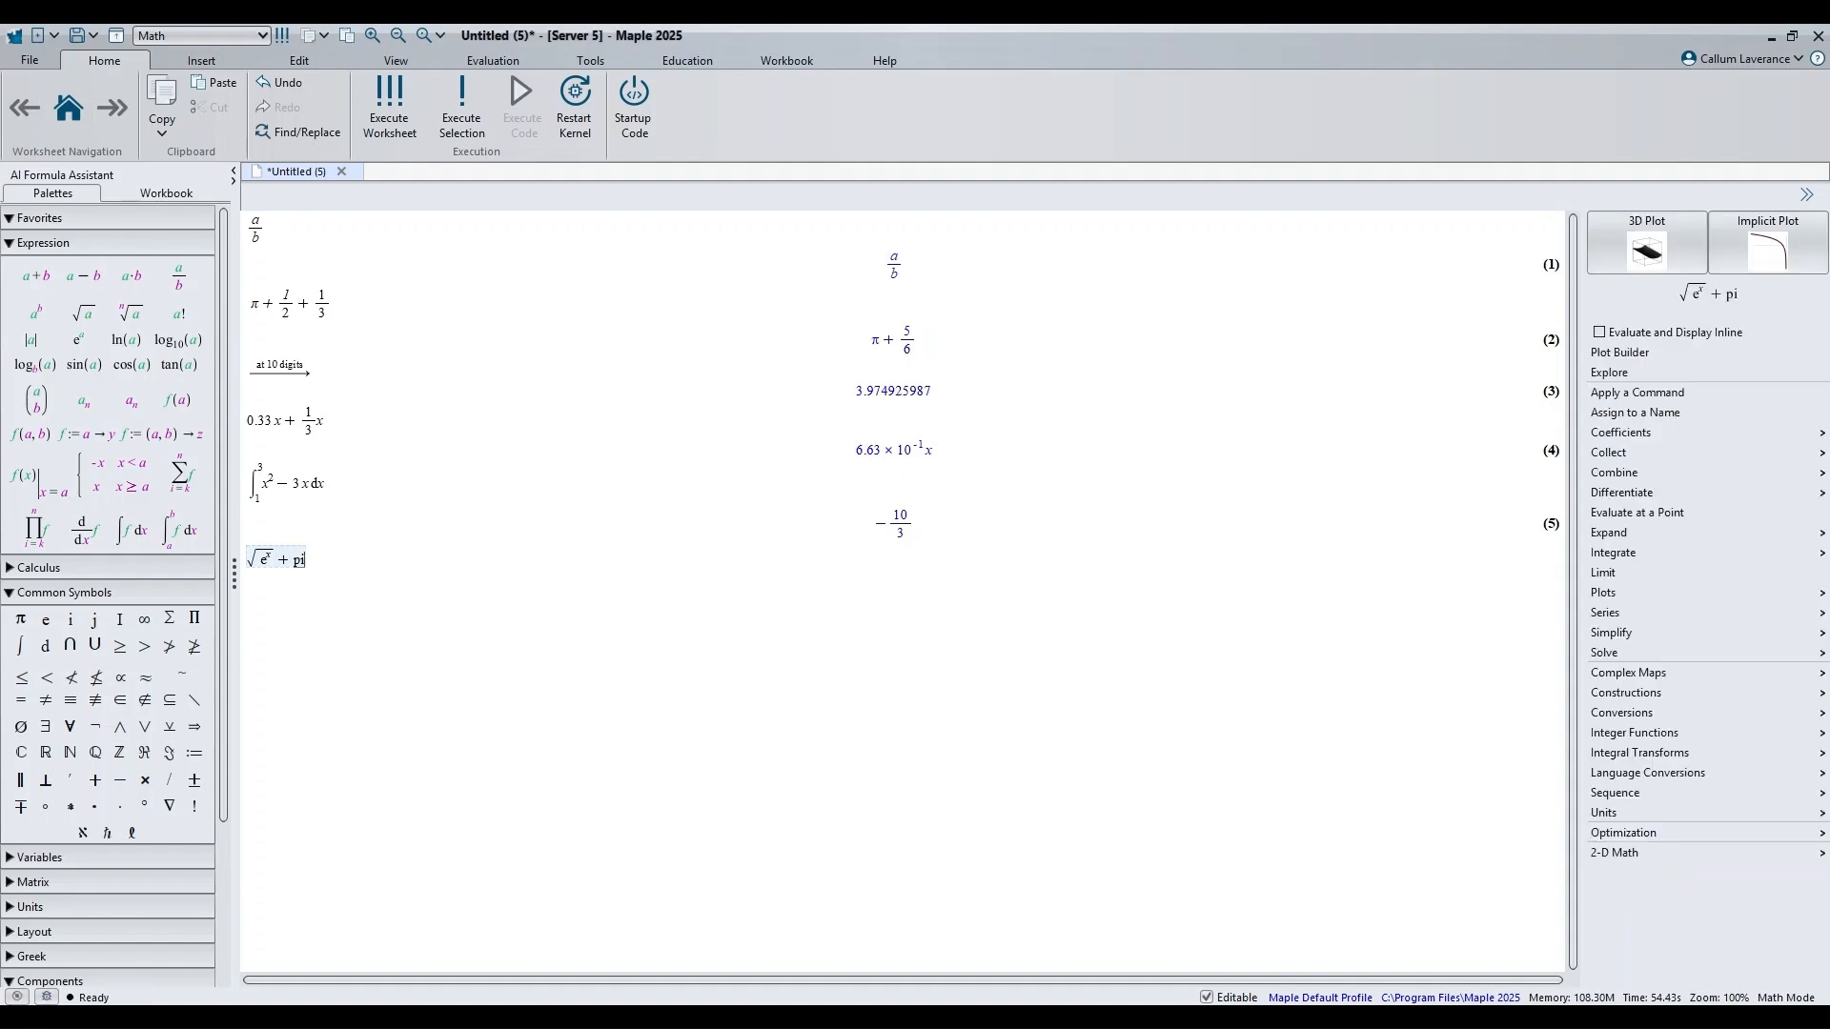
pyautogui.press('Escape')
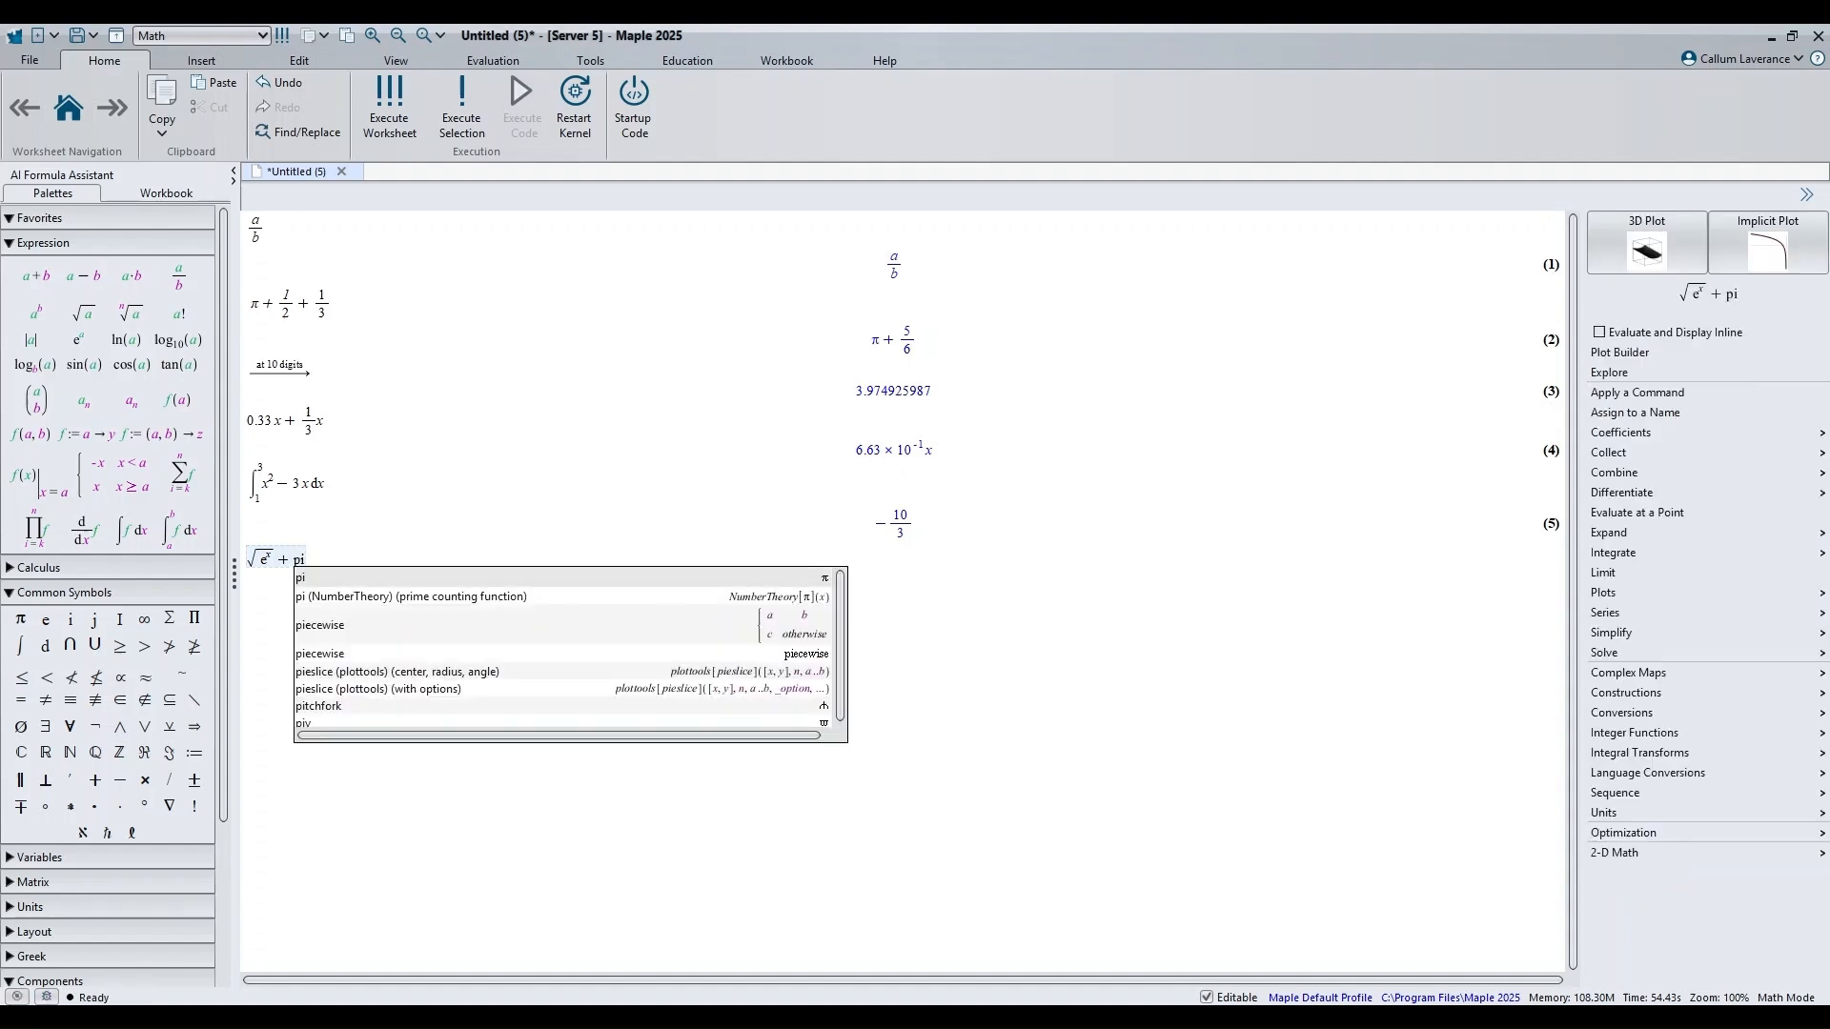
pyautogui.press('Down')
pyautogui.press('Down')
pyautogui.press('Up')
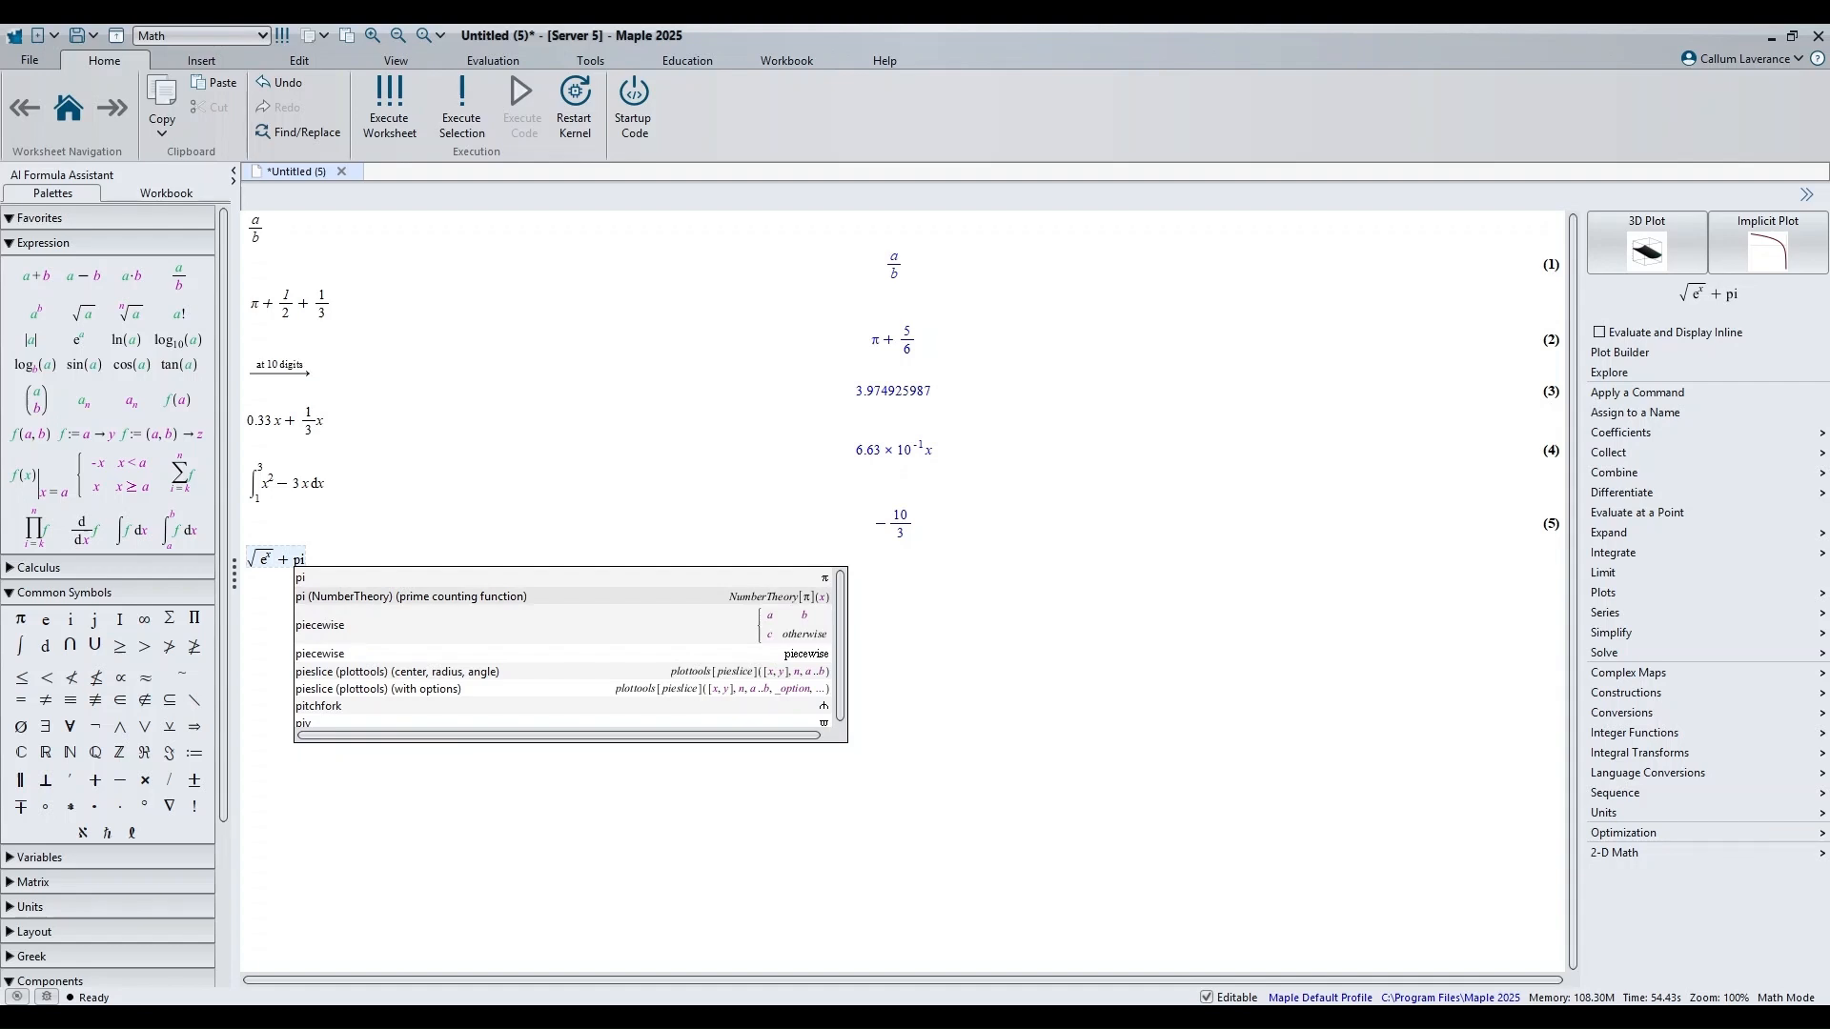
pyautogui.press('Up')
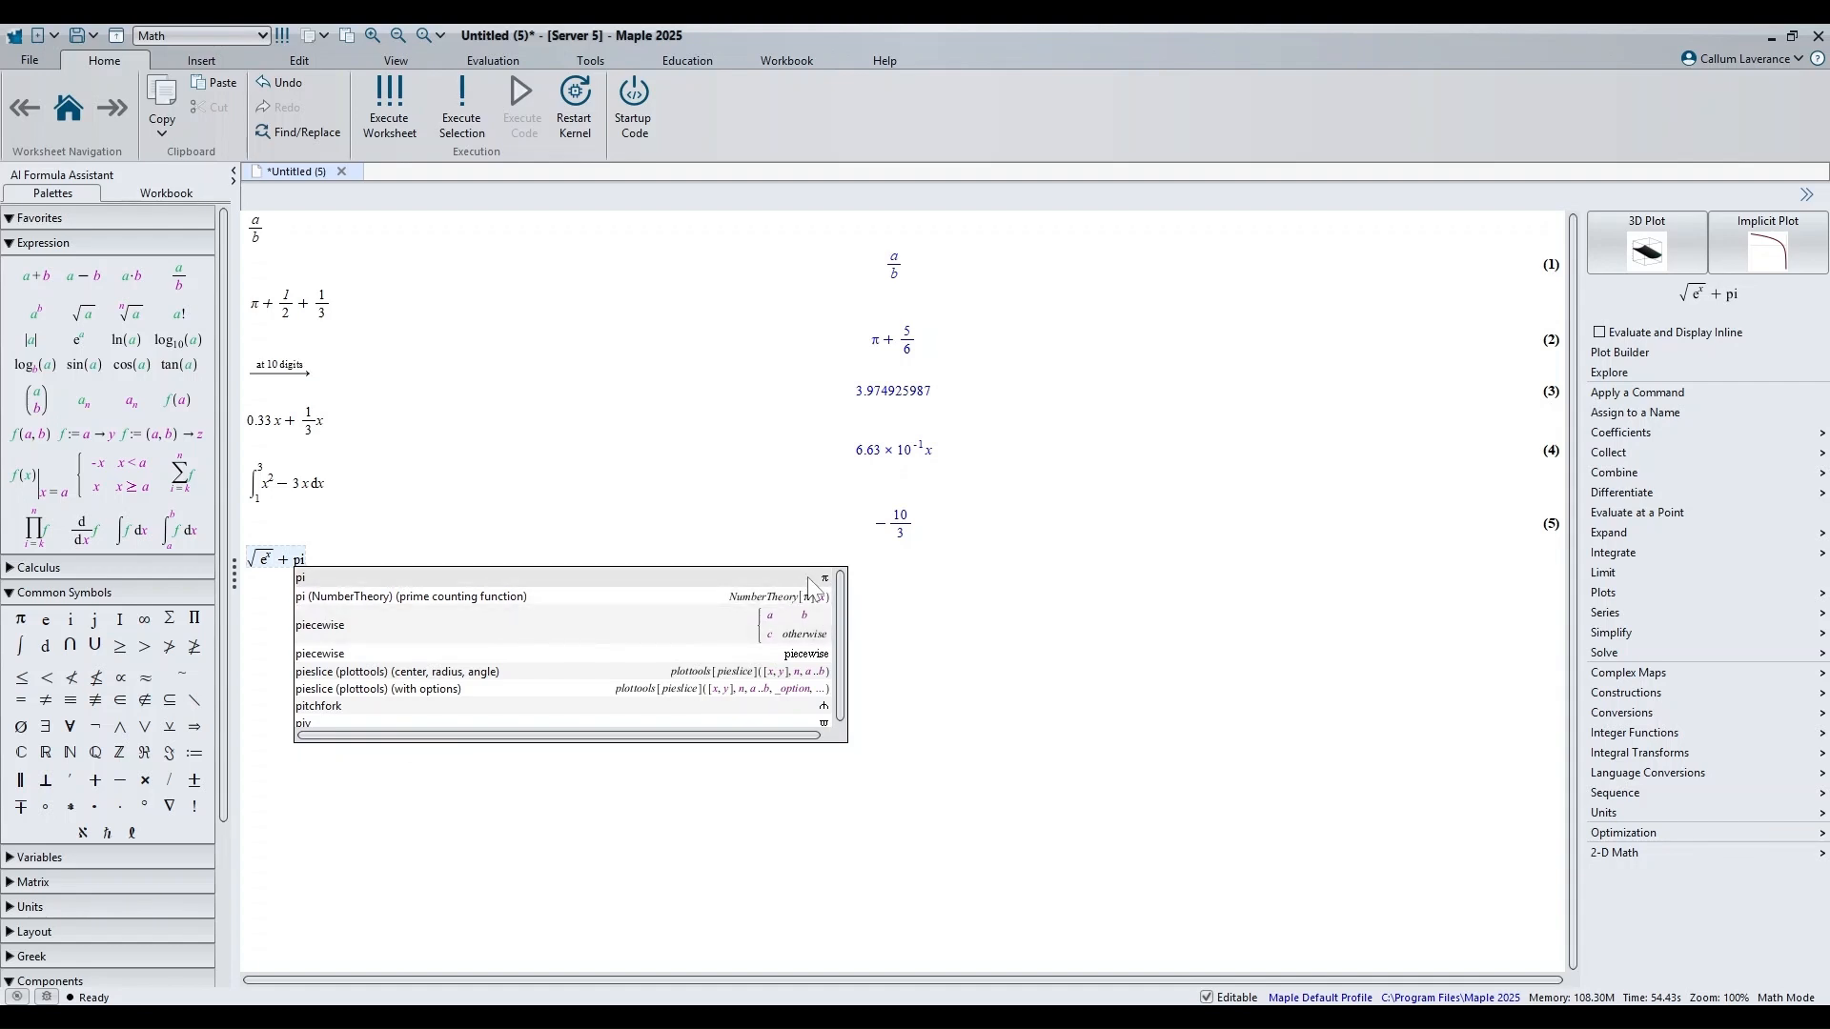
pyautogui.press('Return')
pyautogui.press('Return')
pyautogui.write('^2')
pyautogui.press('Return')
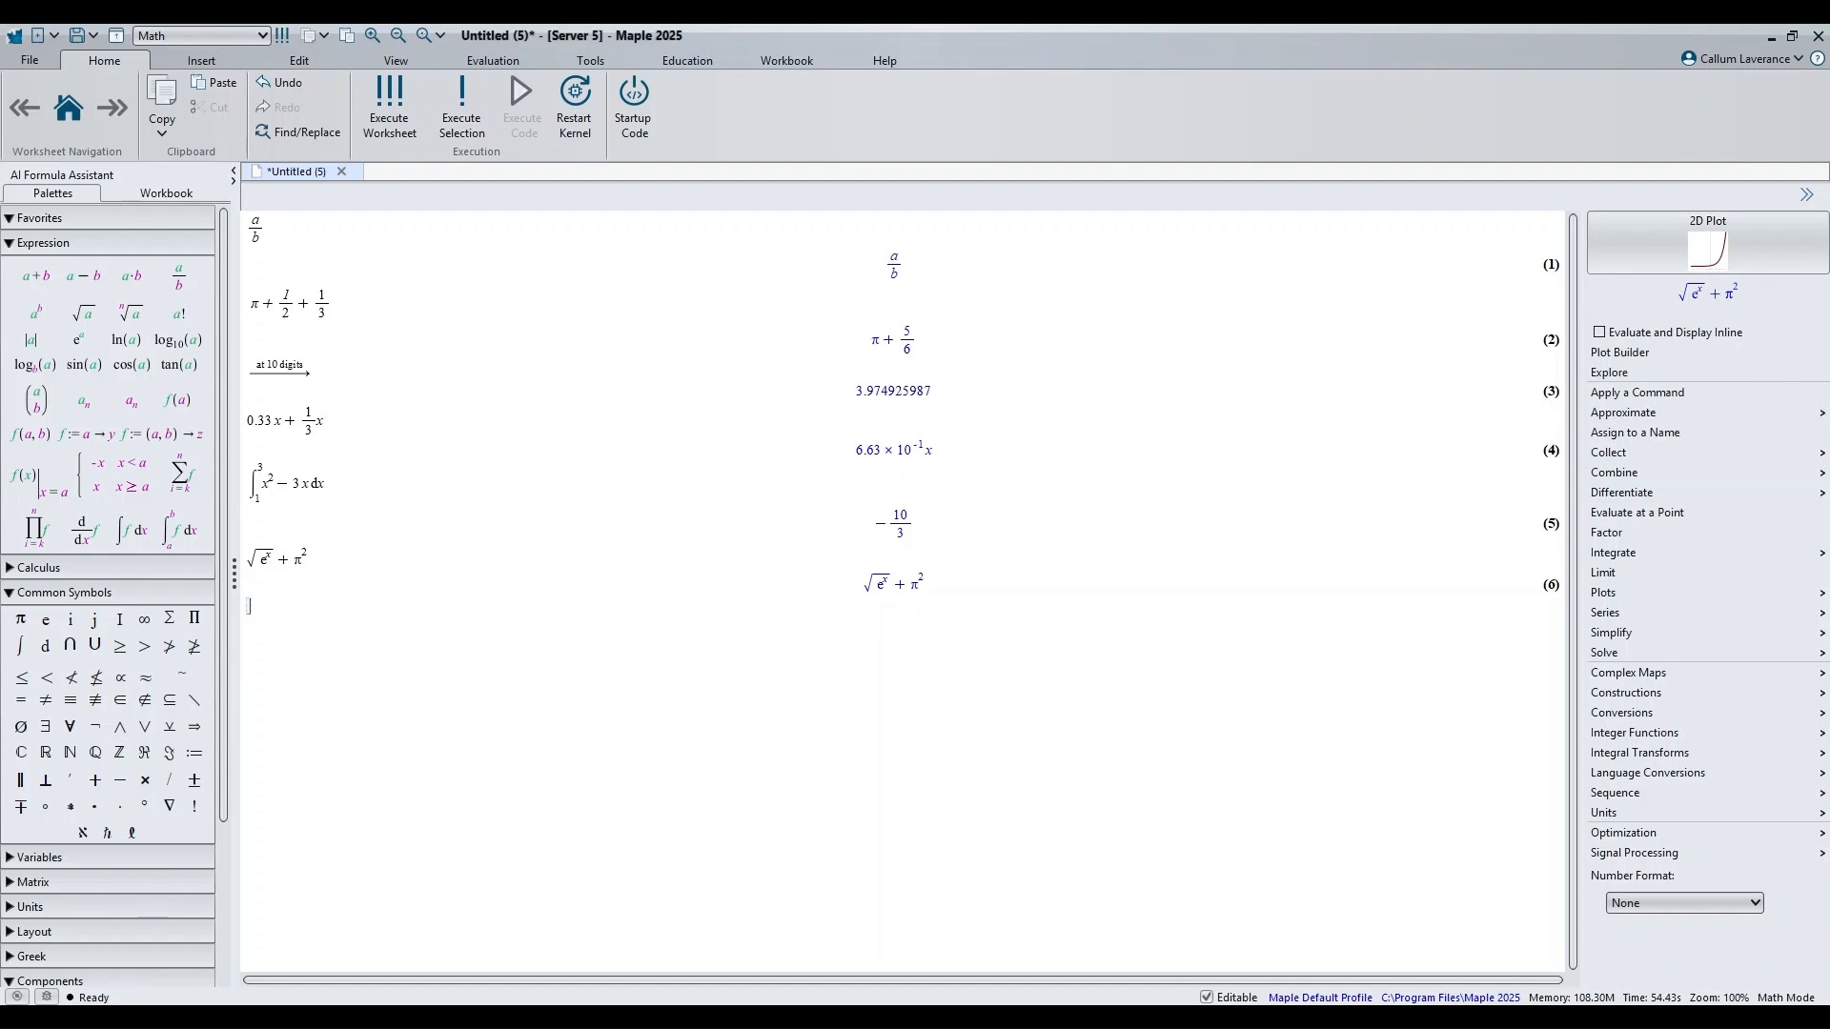
# Step: Browse the command completion suggestions for int on a new line, and clear the entry
pyautogui.write('int')
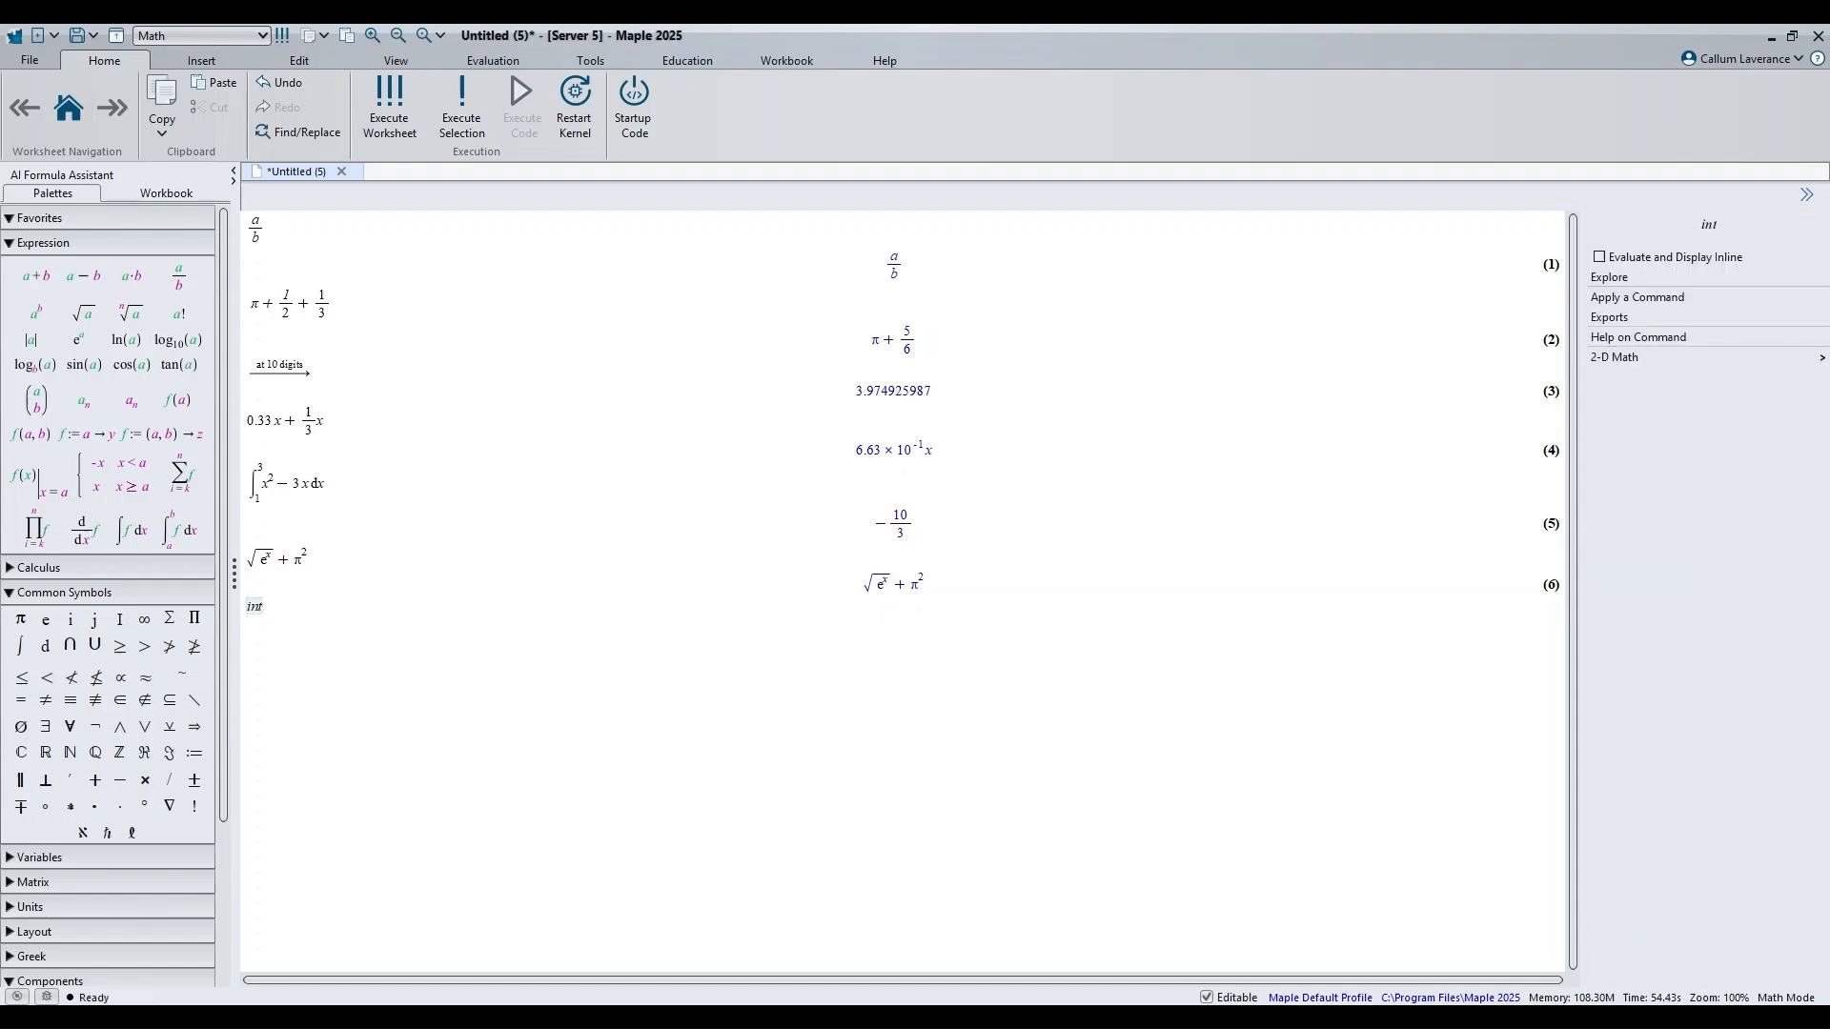
pyautogui.press('Escape')
pyautogui.press('Down')
pyautogui.press('Down')
pyautogui.press('Down')
pyautogui.press('Down')
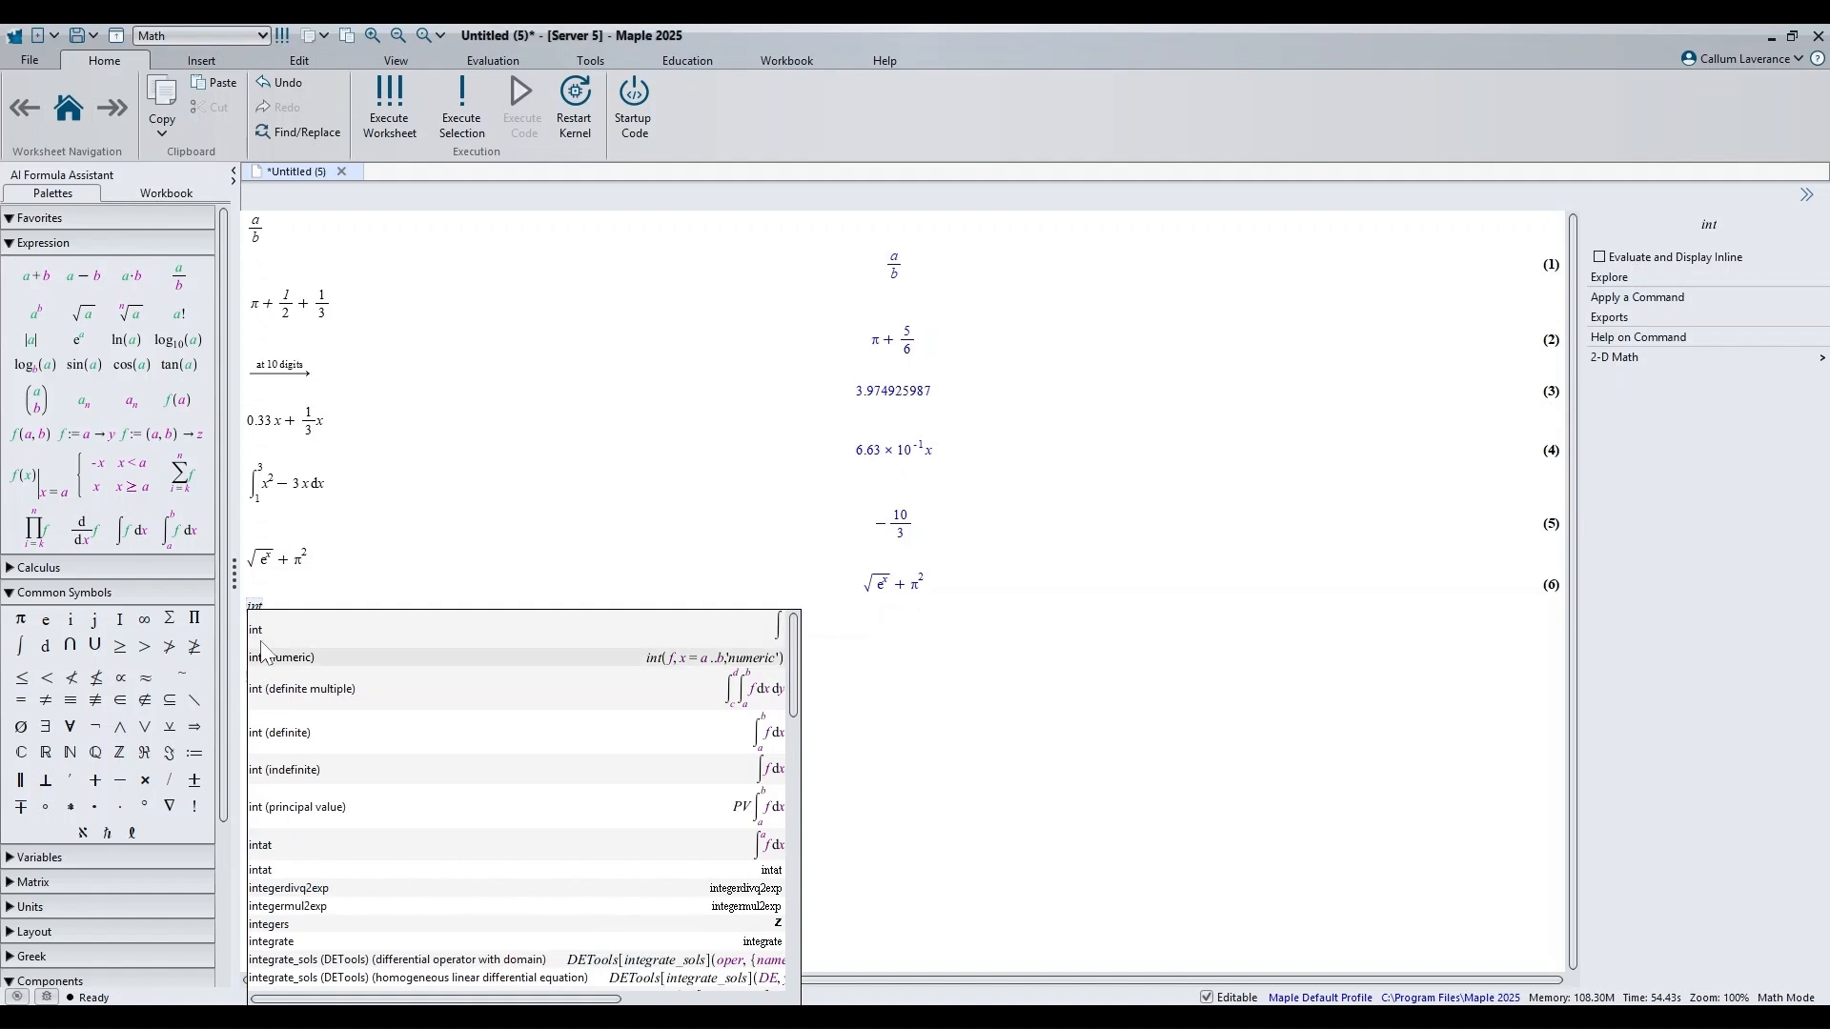
pyautogui.press('Down')
pyautogui.press('Down')
pyautogui.press('Up')
pyautogui.press('Up')
pyautogui.press('Up')
pyautogui.press('Up')
pyautogui.press('Up')
pyautogui.press('Up')
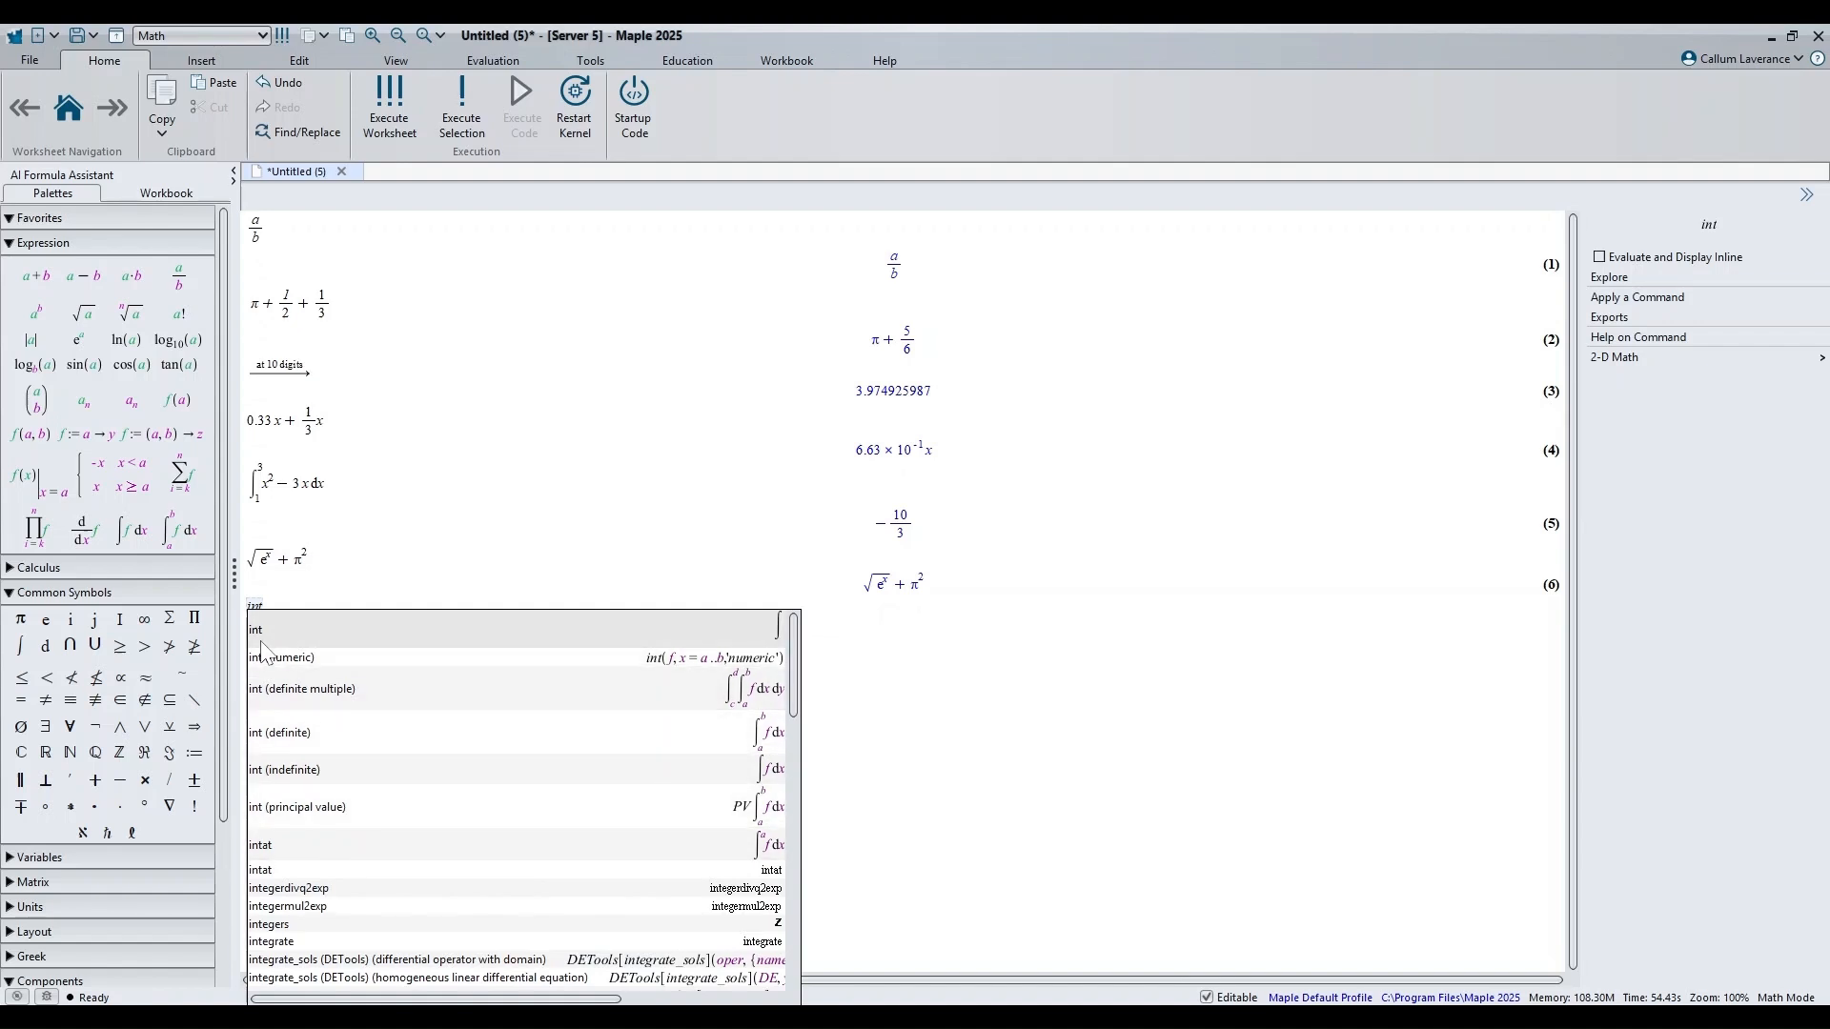
pyautogui.press('Return')
pyautogui.press('BackSpace')
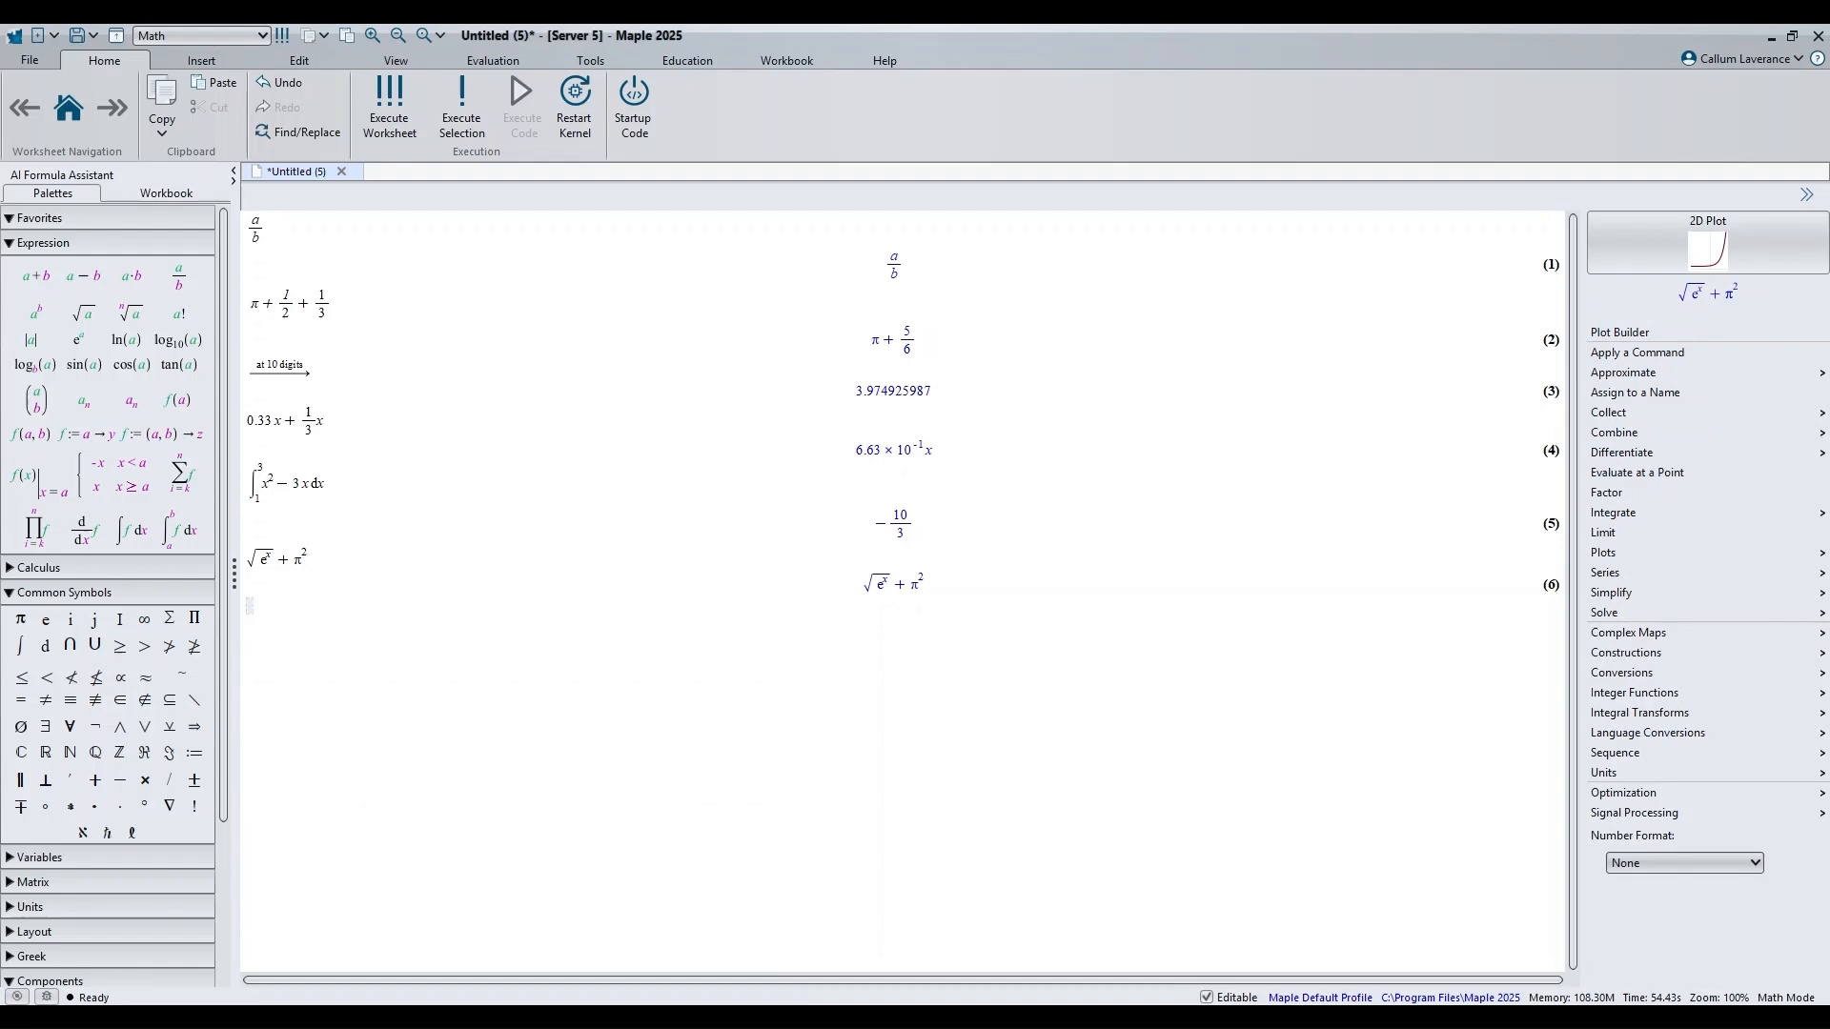
# Step: Enter and evaluate the plain letter e, without command completion, and the sum x + x on separate lines
pyautogui.write('e')
pyautogui.press('Return')
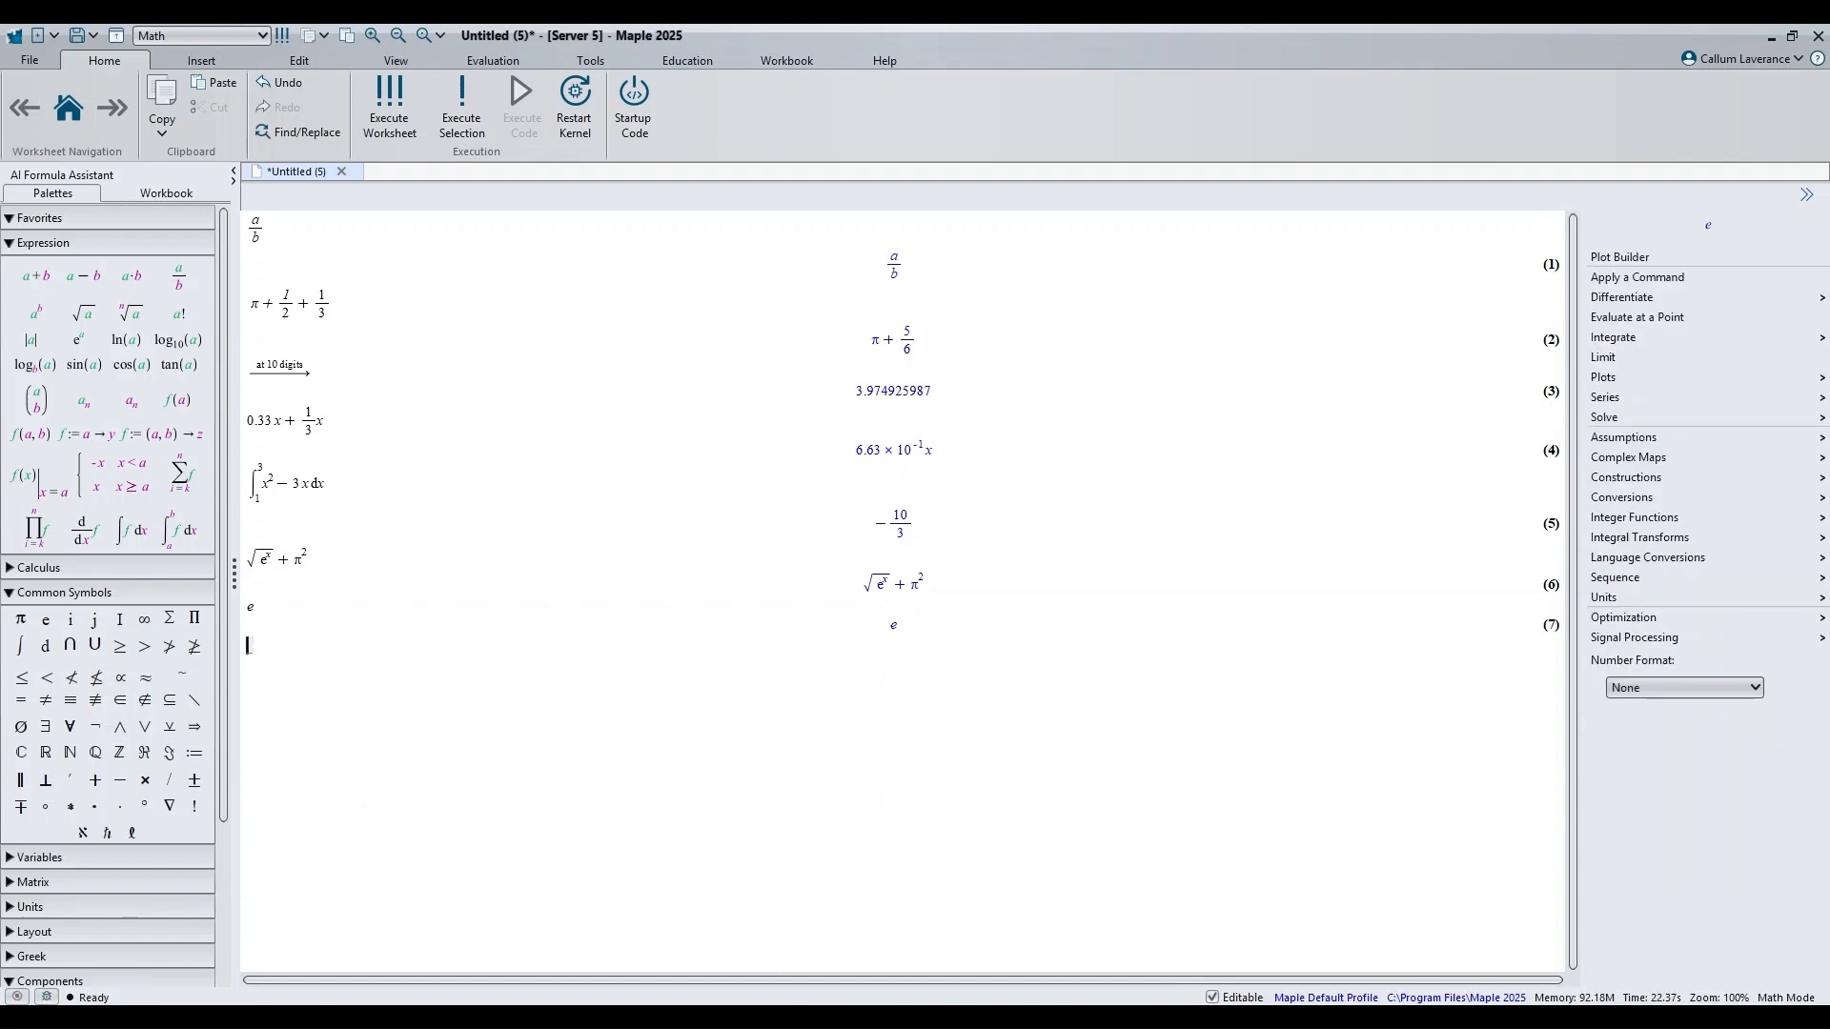
pyautogui.write('x+x')
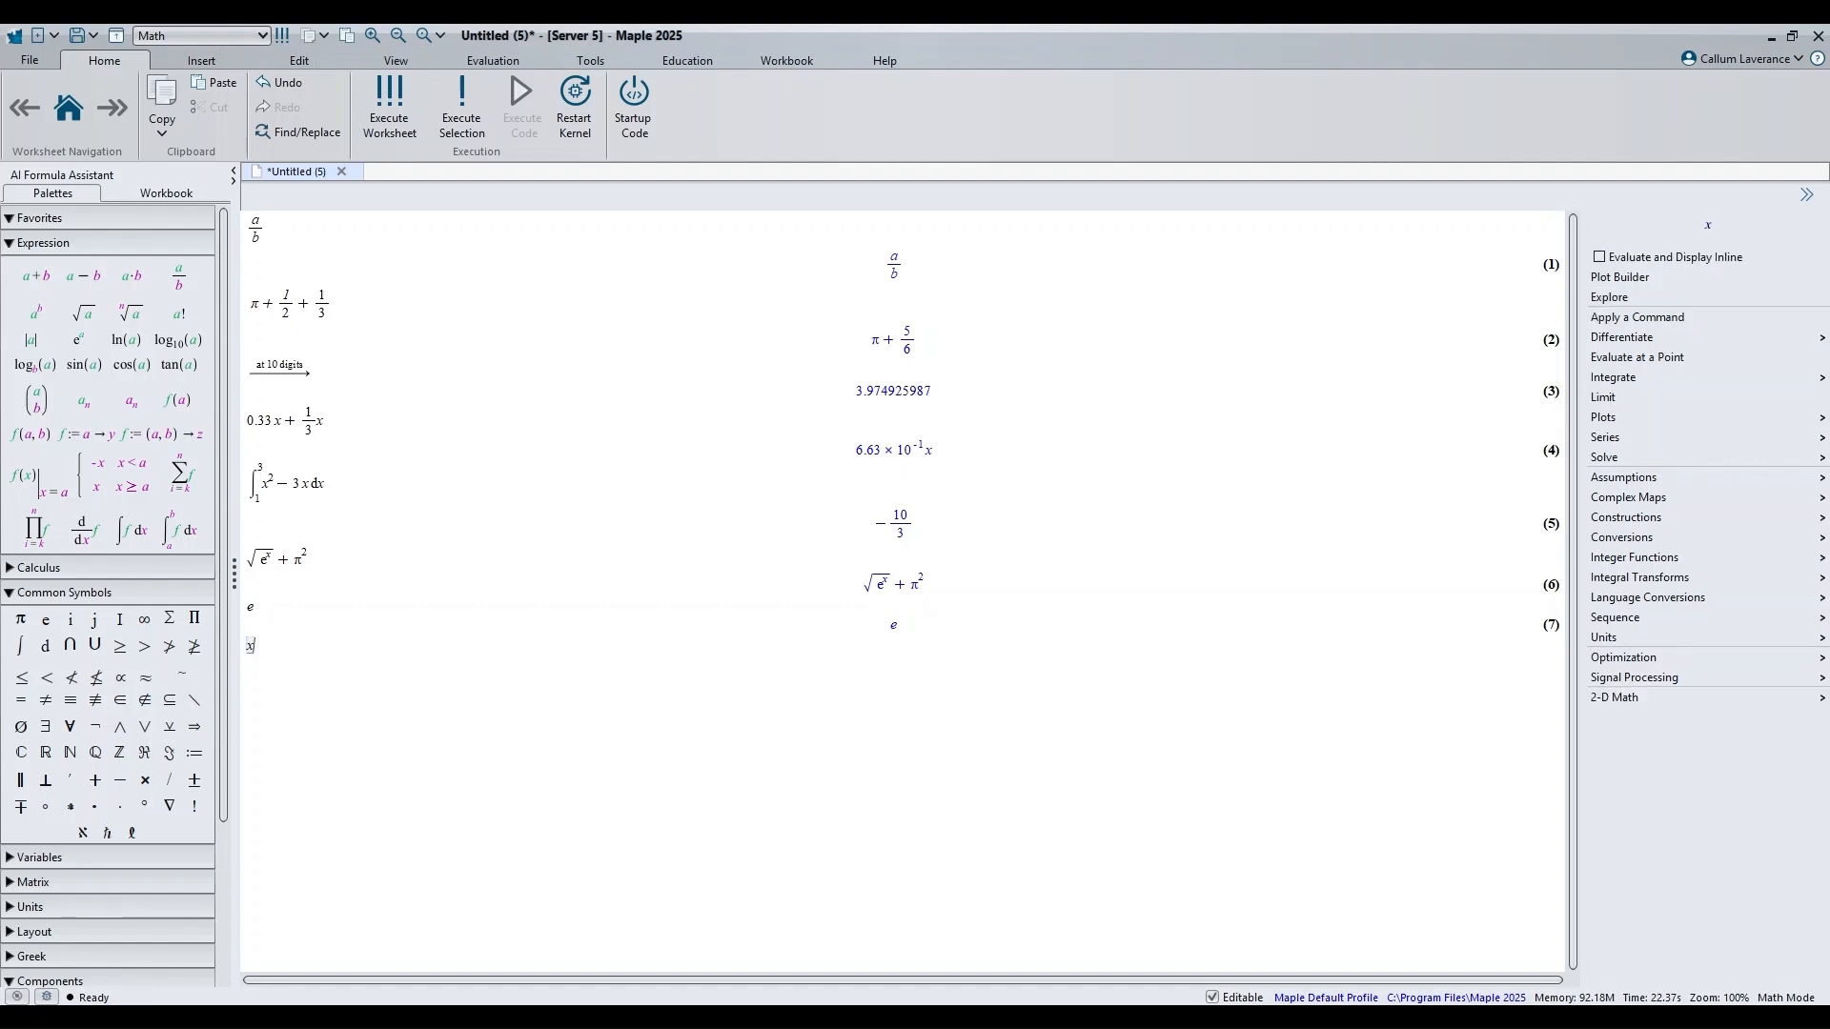
pyautogui.press('Return')
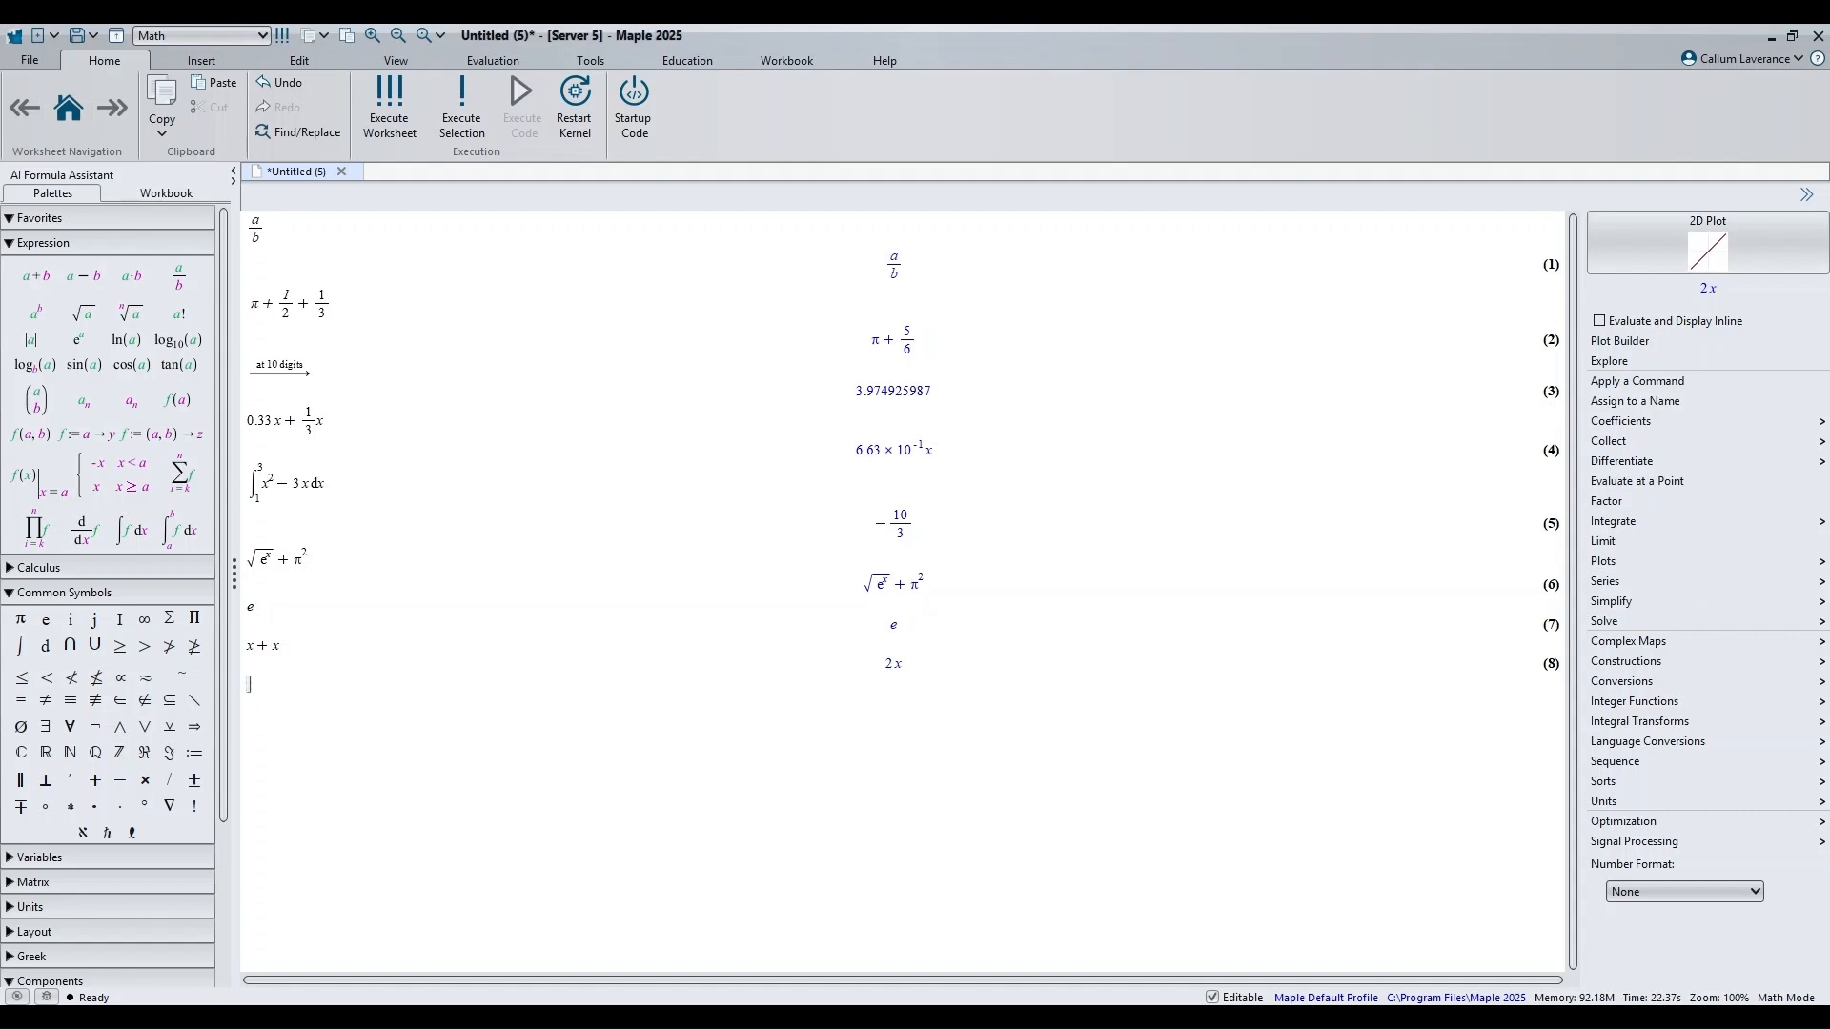
# Step: Enter and evaluate x + X with mixed letter case and the implicit products 3x + 4x on separate lines
pyautogui.write('x+X')
pyautogui.press('Return')
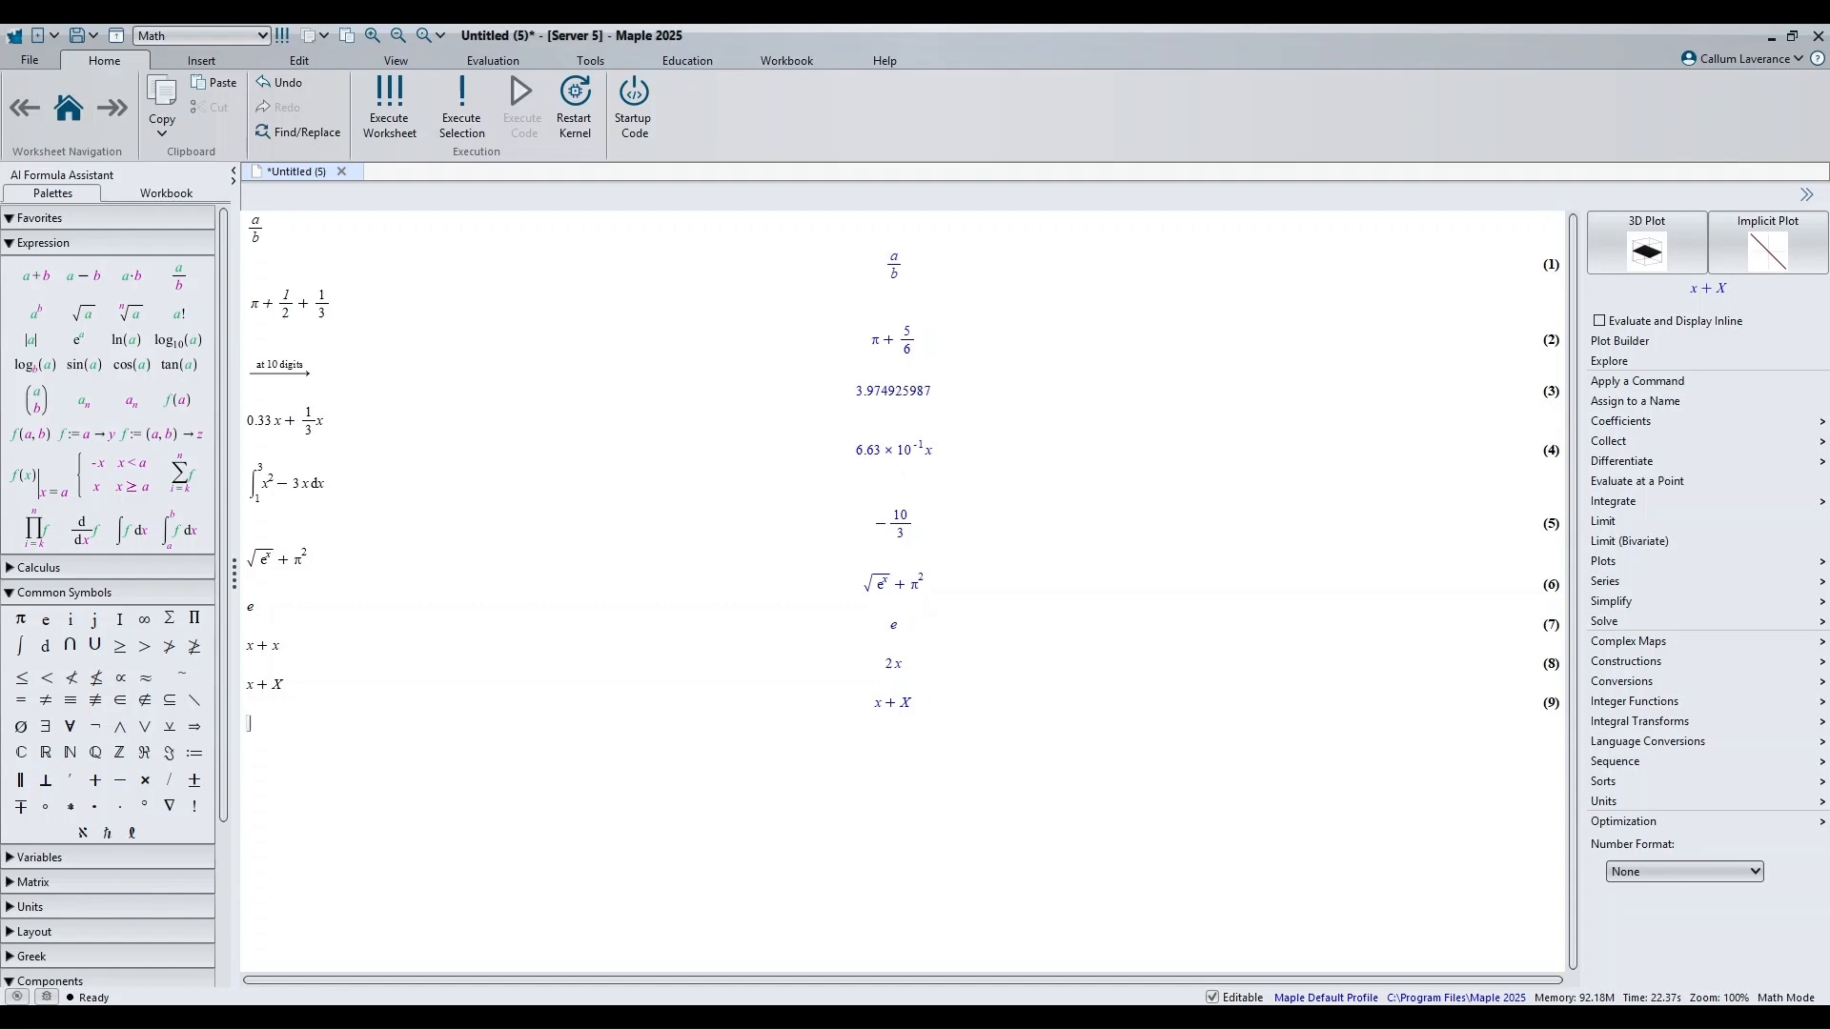
pyautogui.write('3x+4x')
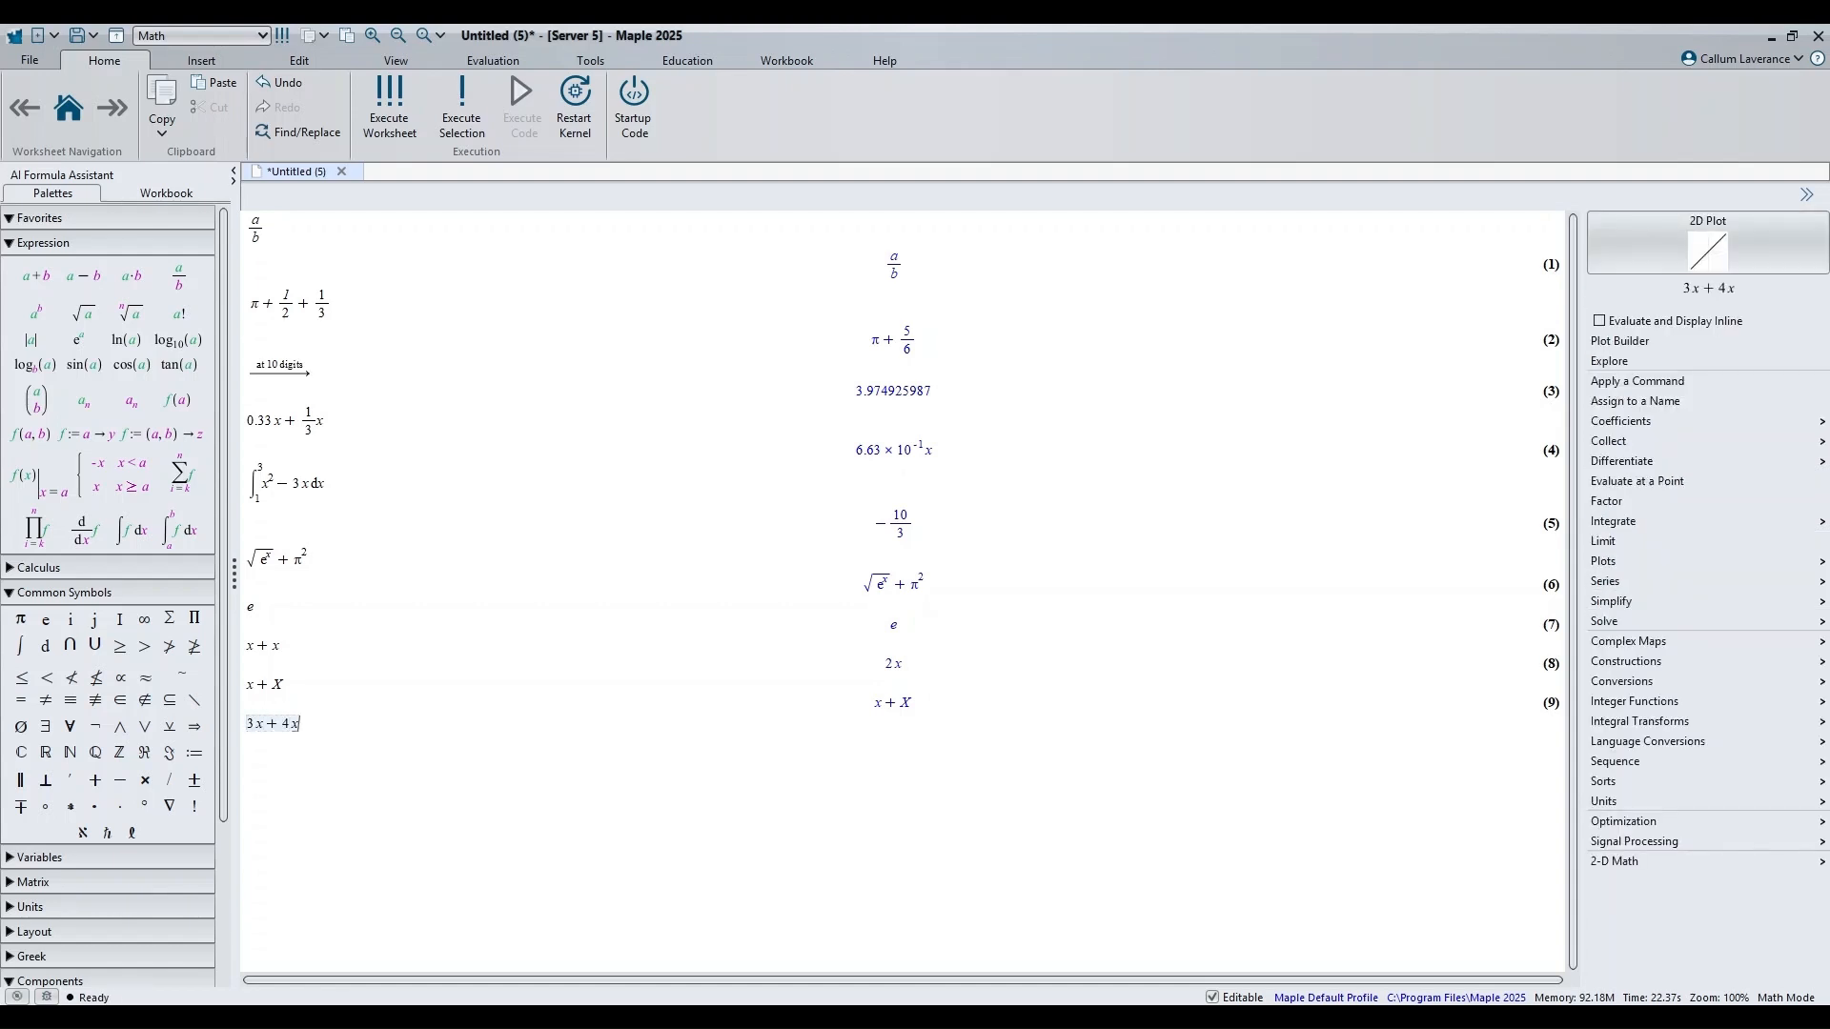
pyautogui.press('Return')
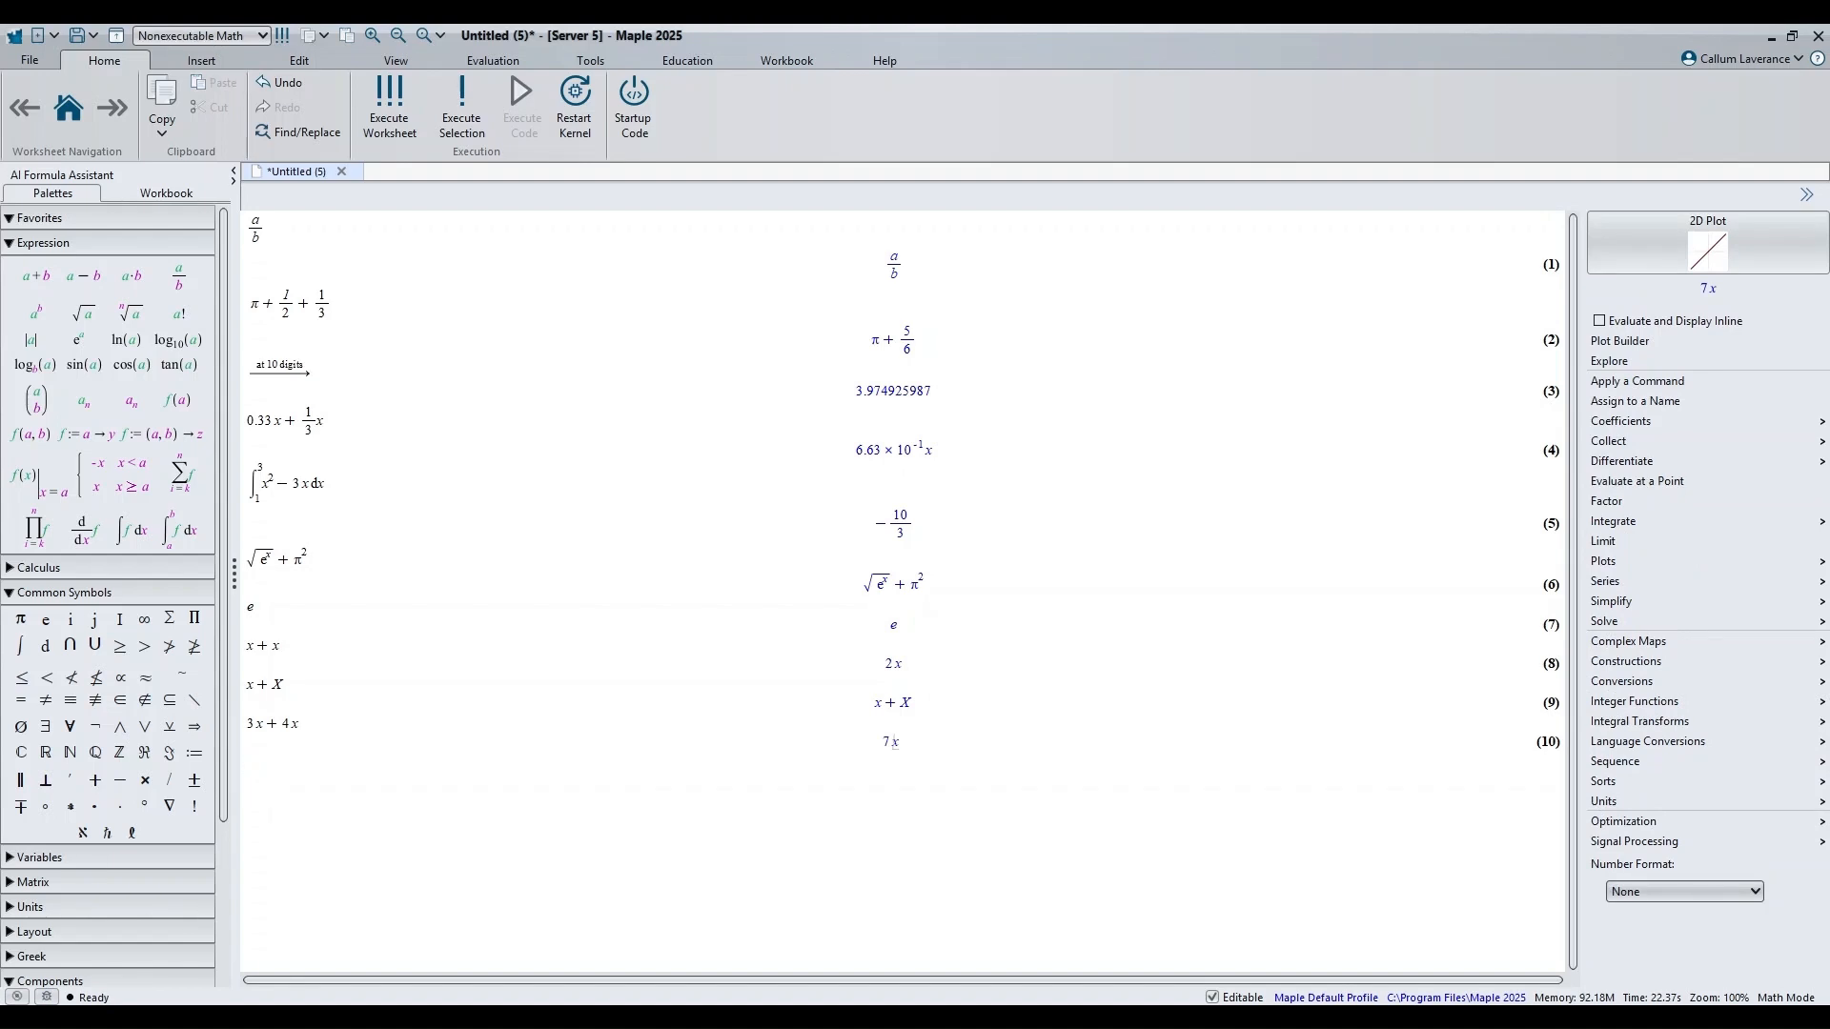
pyautogui.click(891, 742)
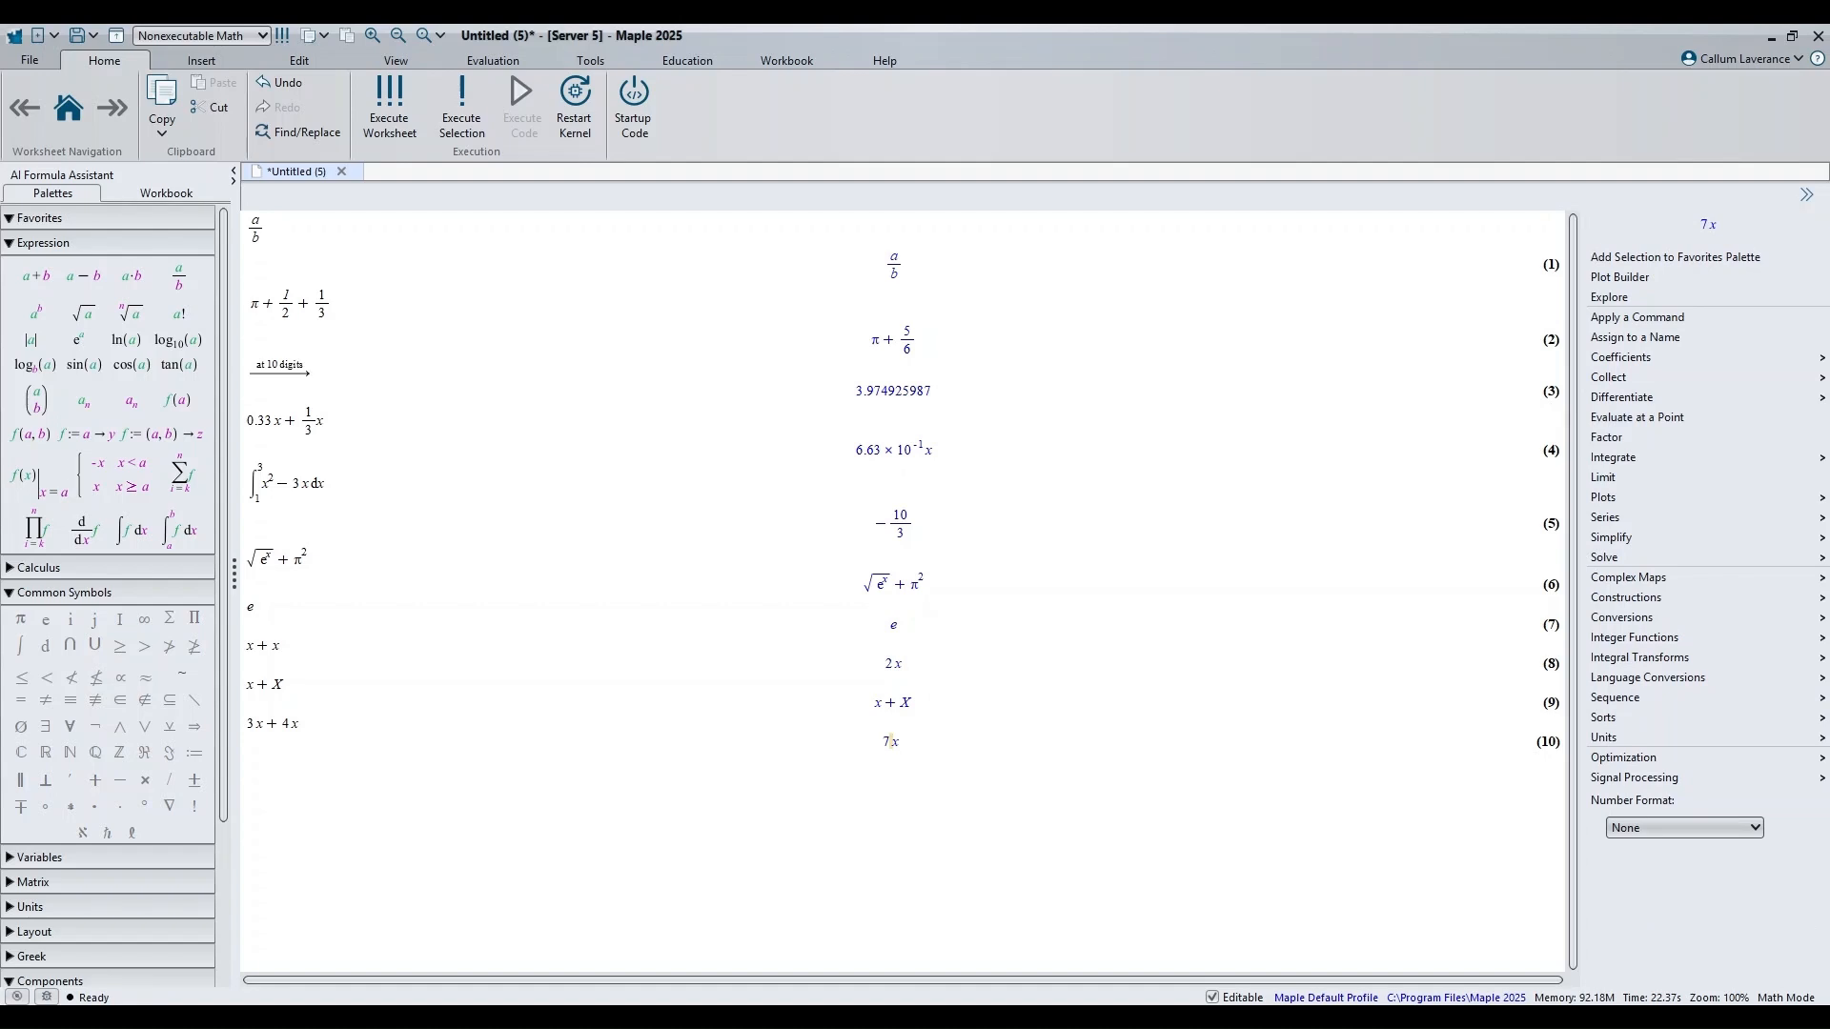
pyautogui.click(249, 762)
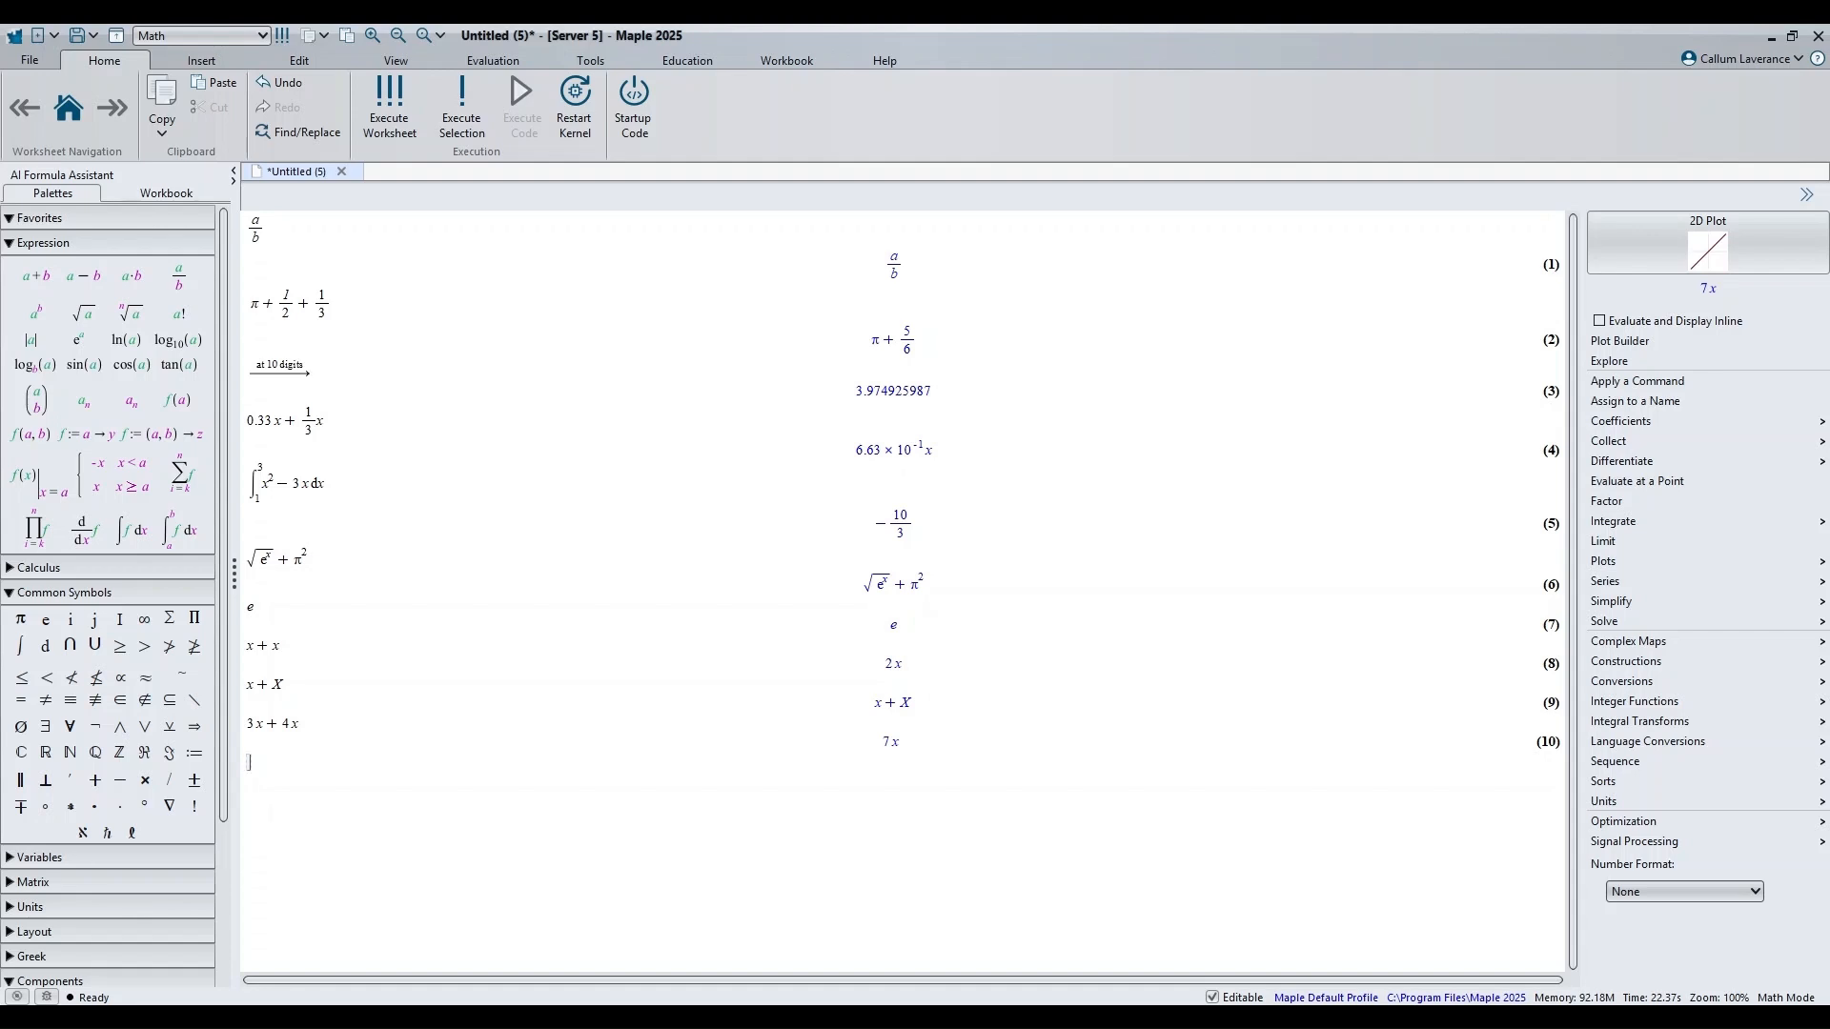
# Step: Enter and evaluate 3x + 5·x on a new line, using an explicit multiplication sign in the second term
pyautogui.write('3')
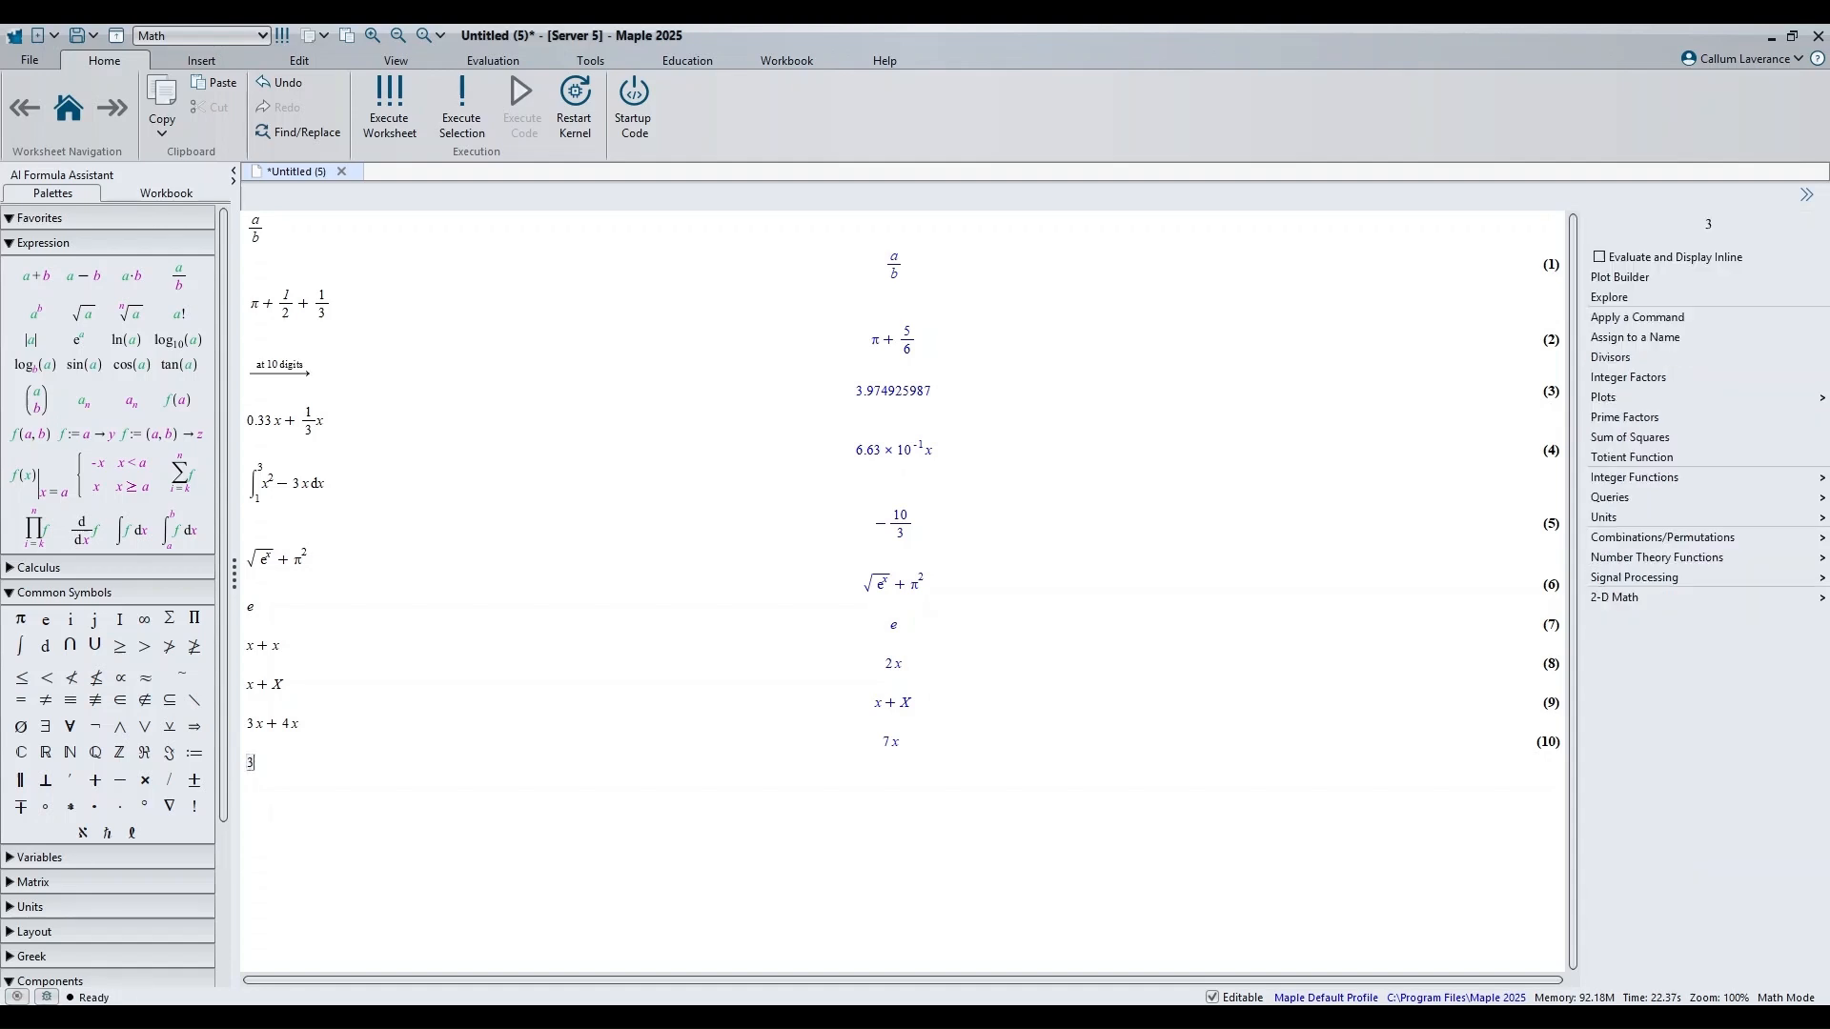
pyautogui.write('x+')
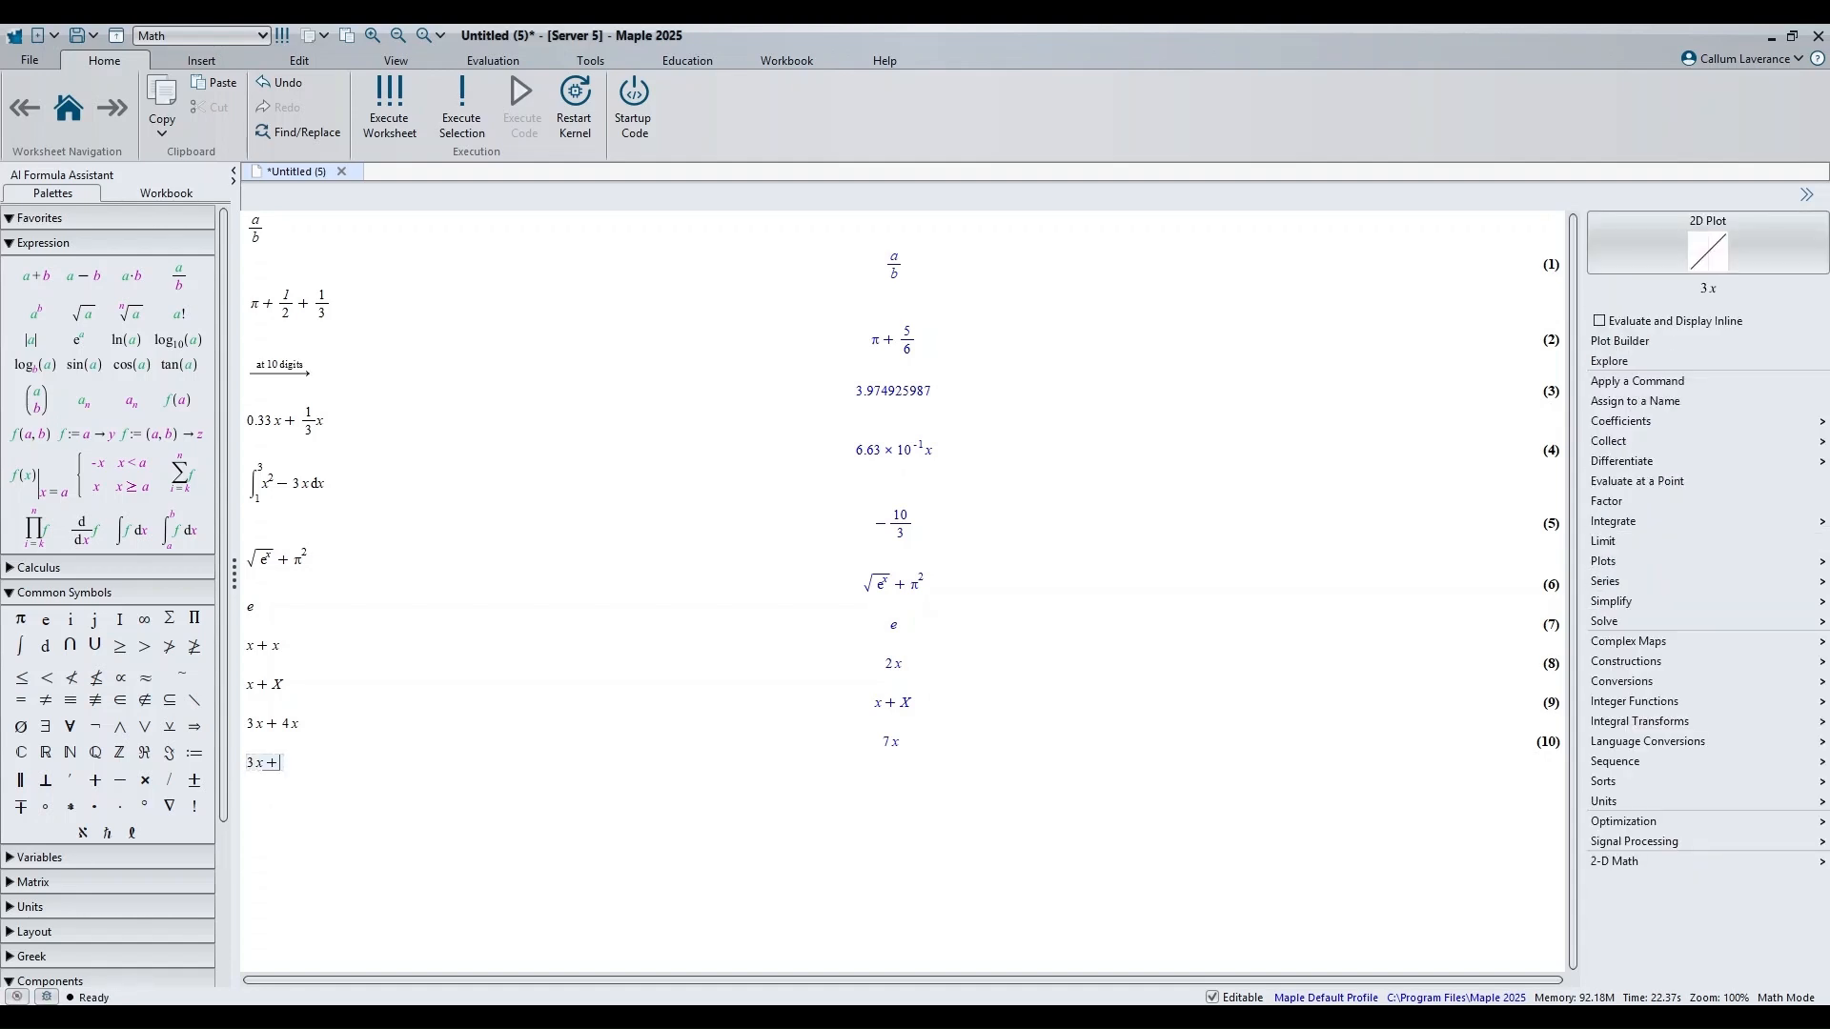
pyautogui.write('5')
pyautogui.write('*')
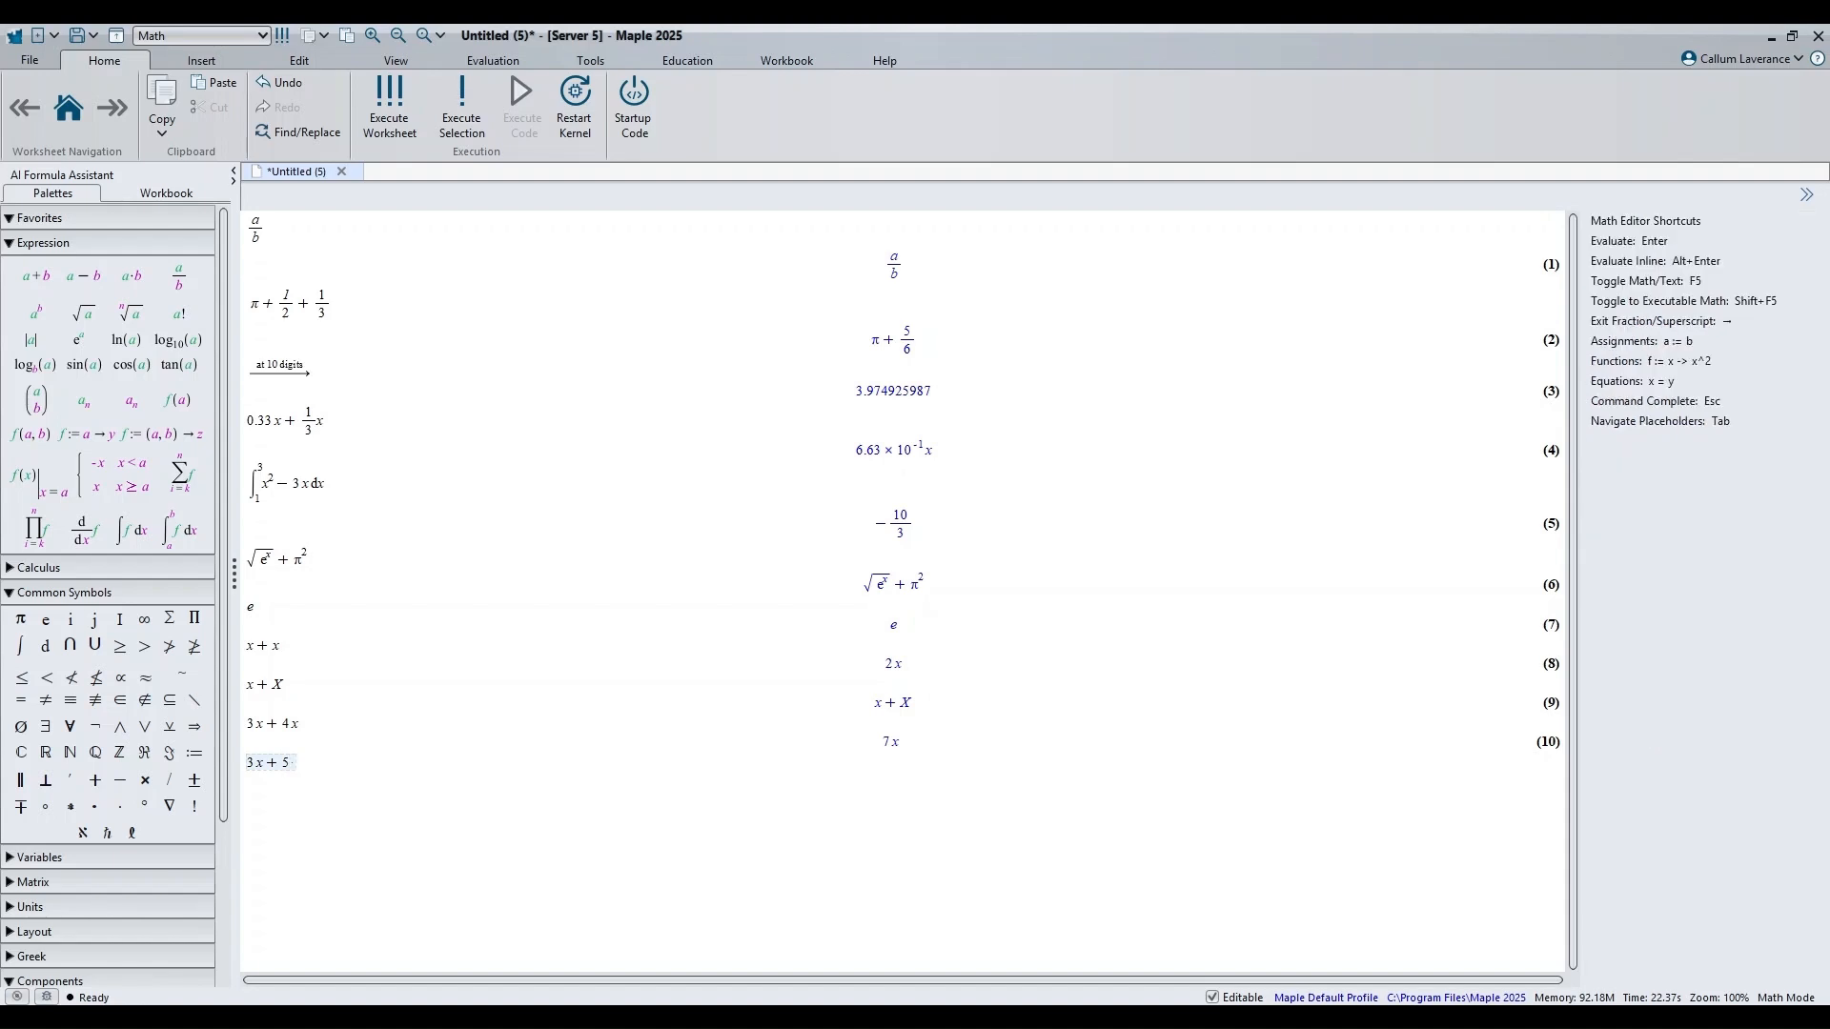
pyautogui.write('x')
pyautogui.press('Return')
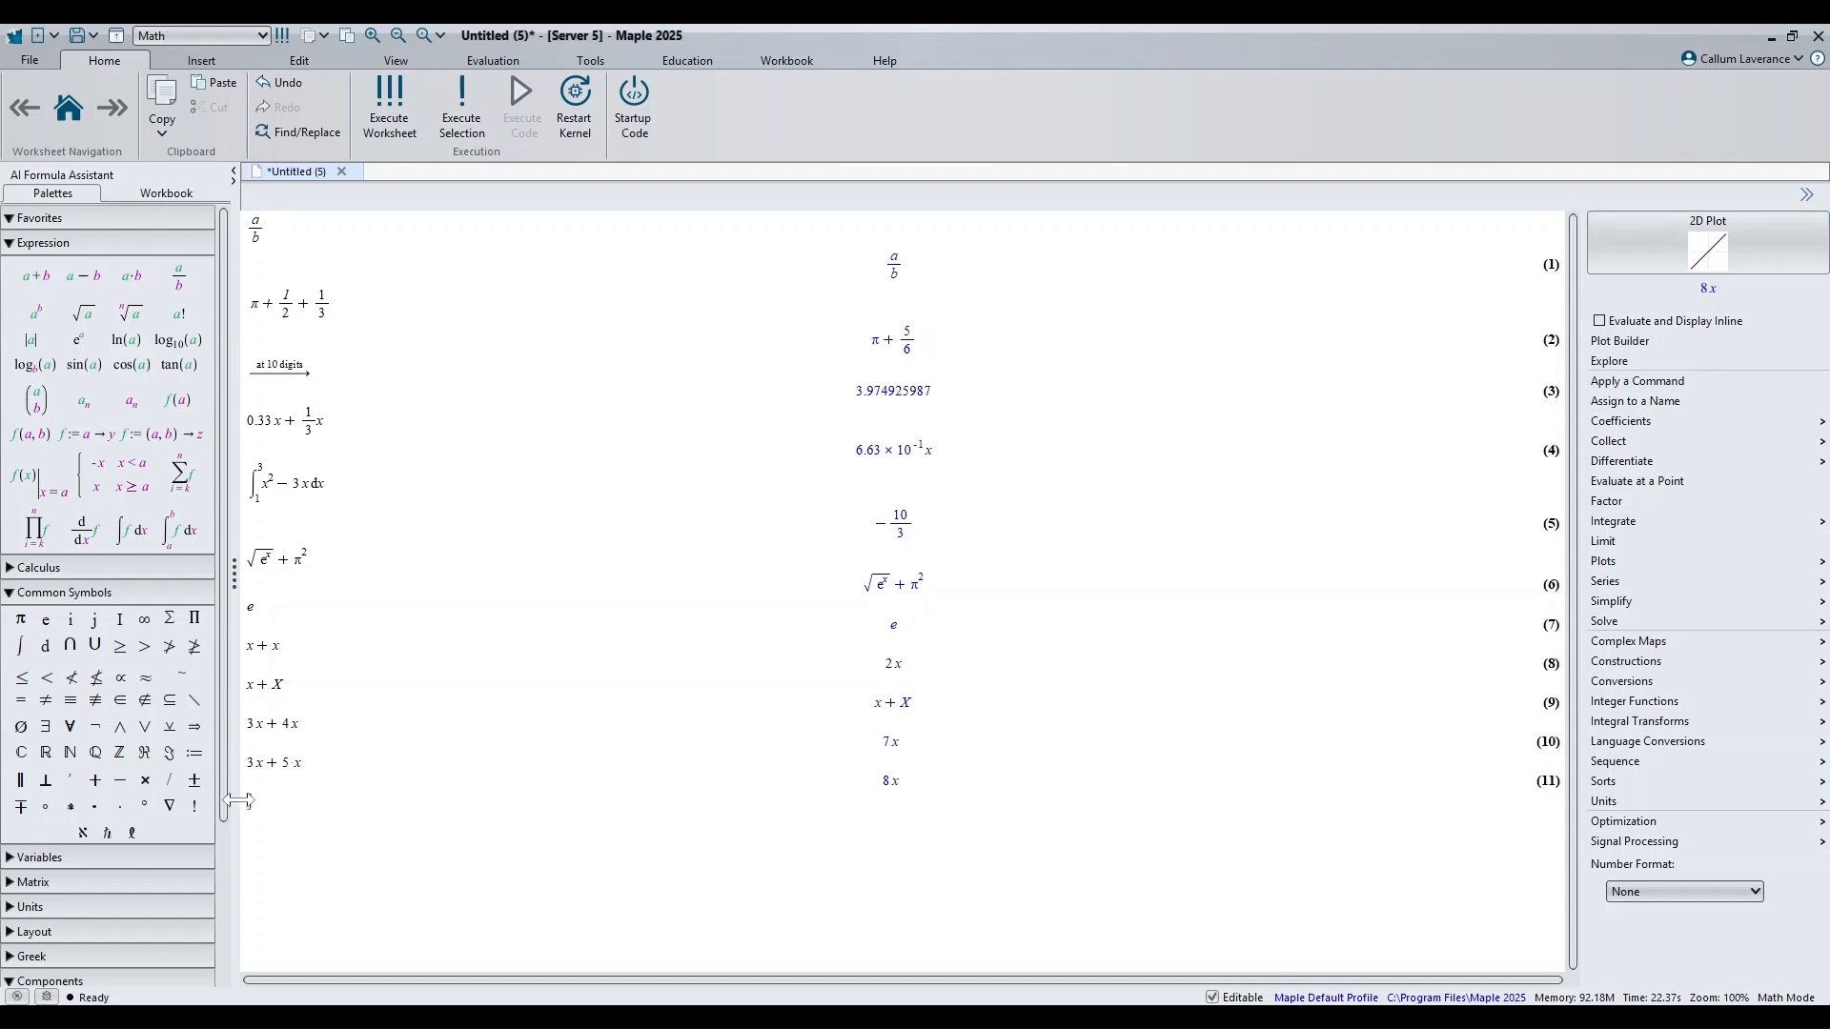
# Step: Enter and evaluate xy + xy without multiplication signs, and select the first xy in the input to inspect it
pyautogui.write('xy + xy')
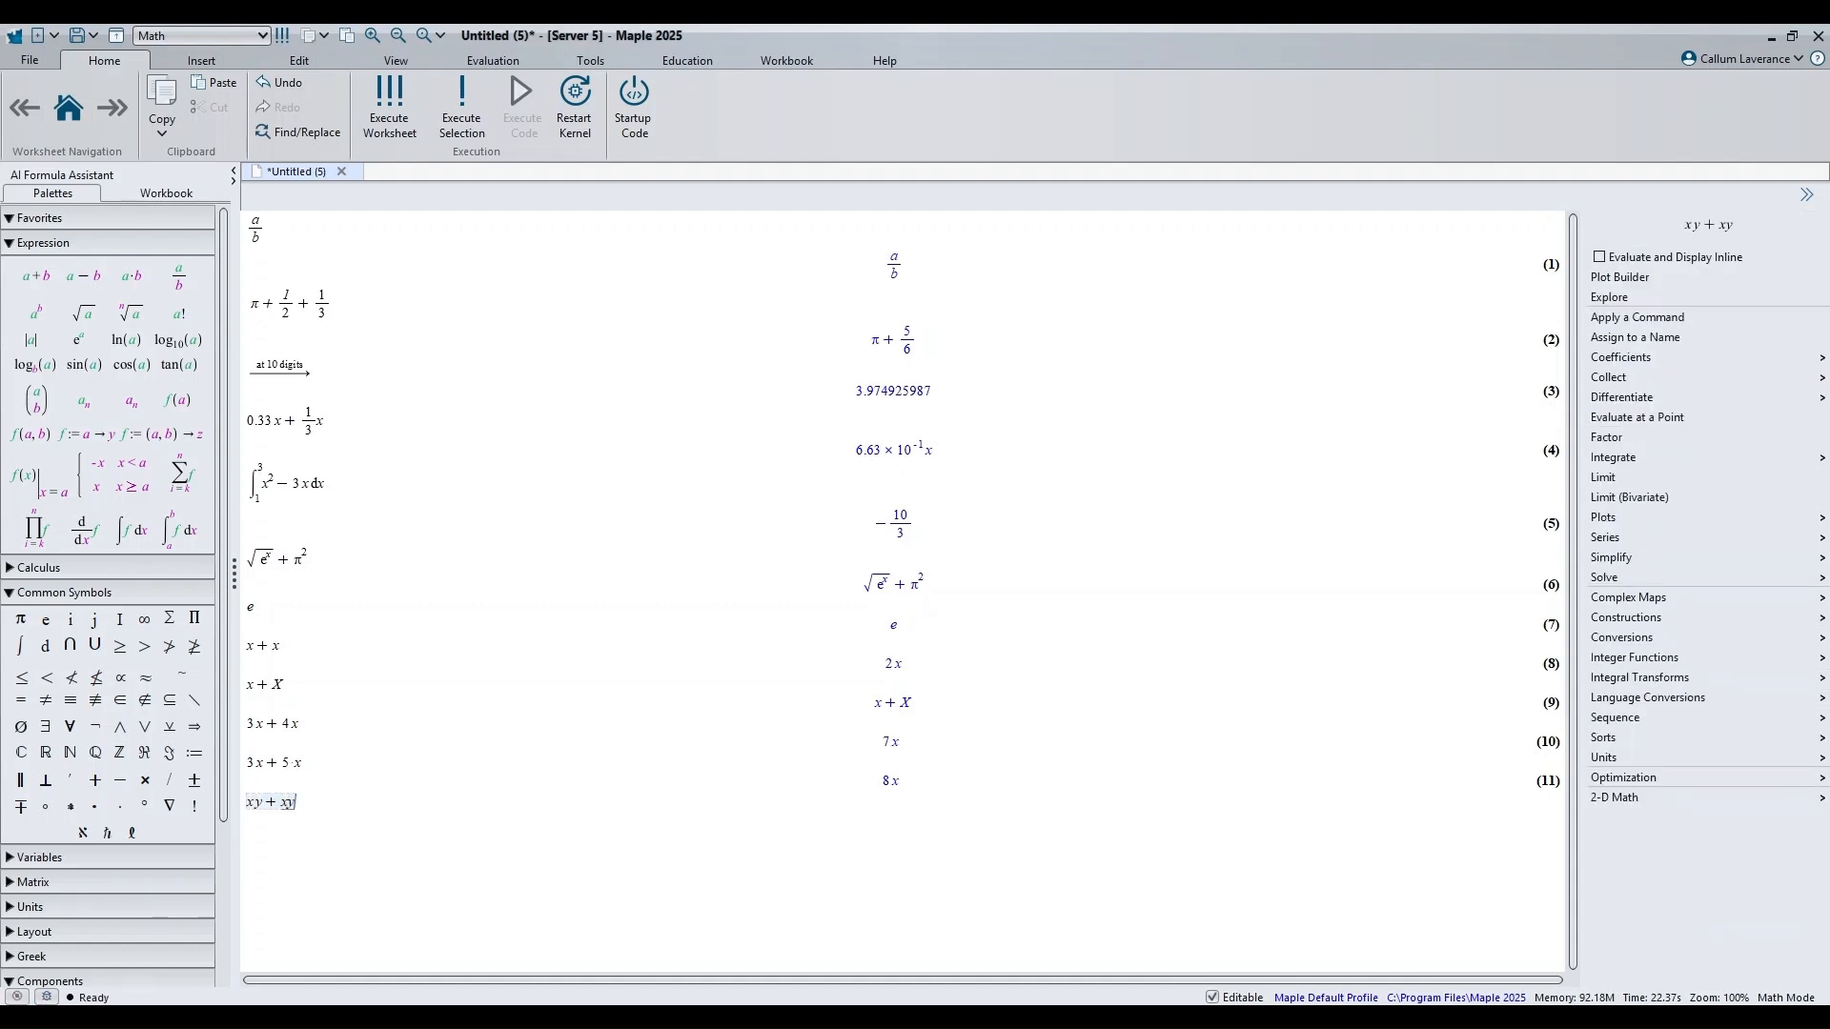
pyautogui.press('Return')
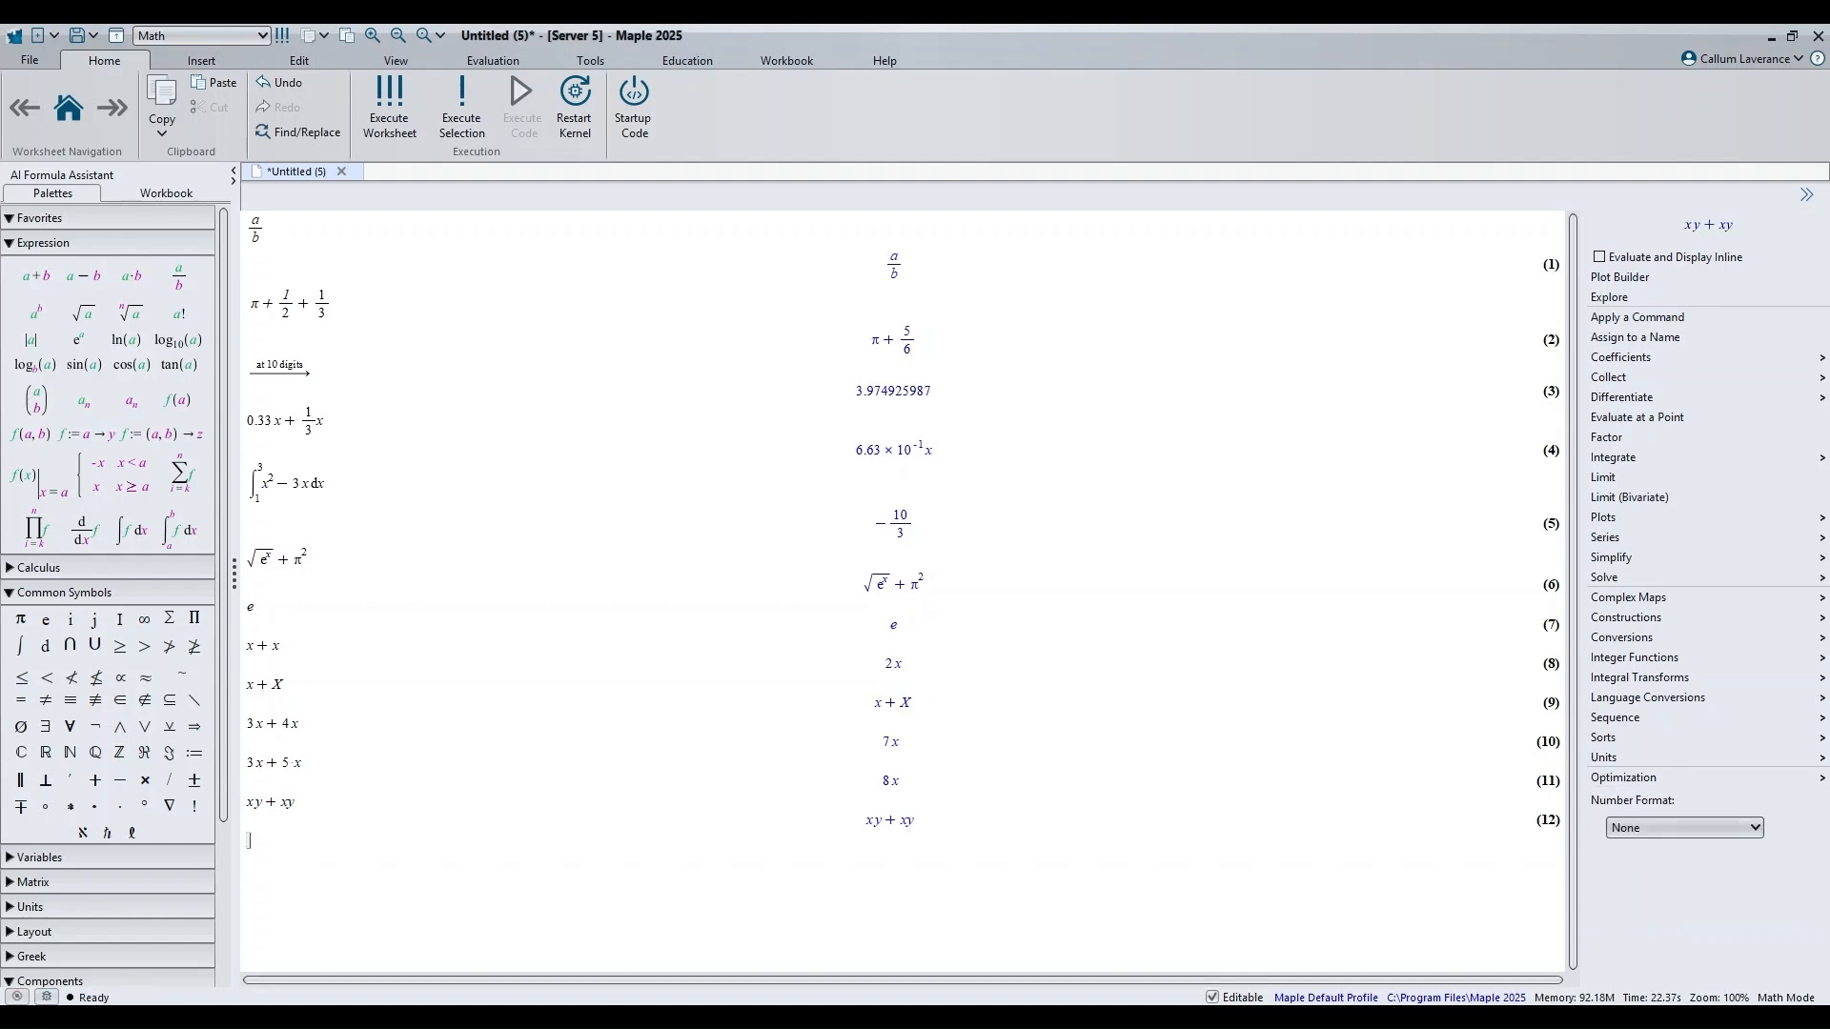
pyautogui.click(263, 803)
pyautogui.moveTo(263, 802); pyautogui.dragTo(247, 802)
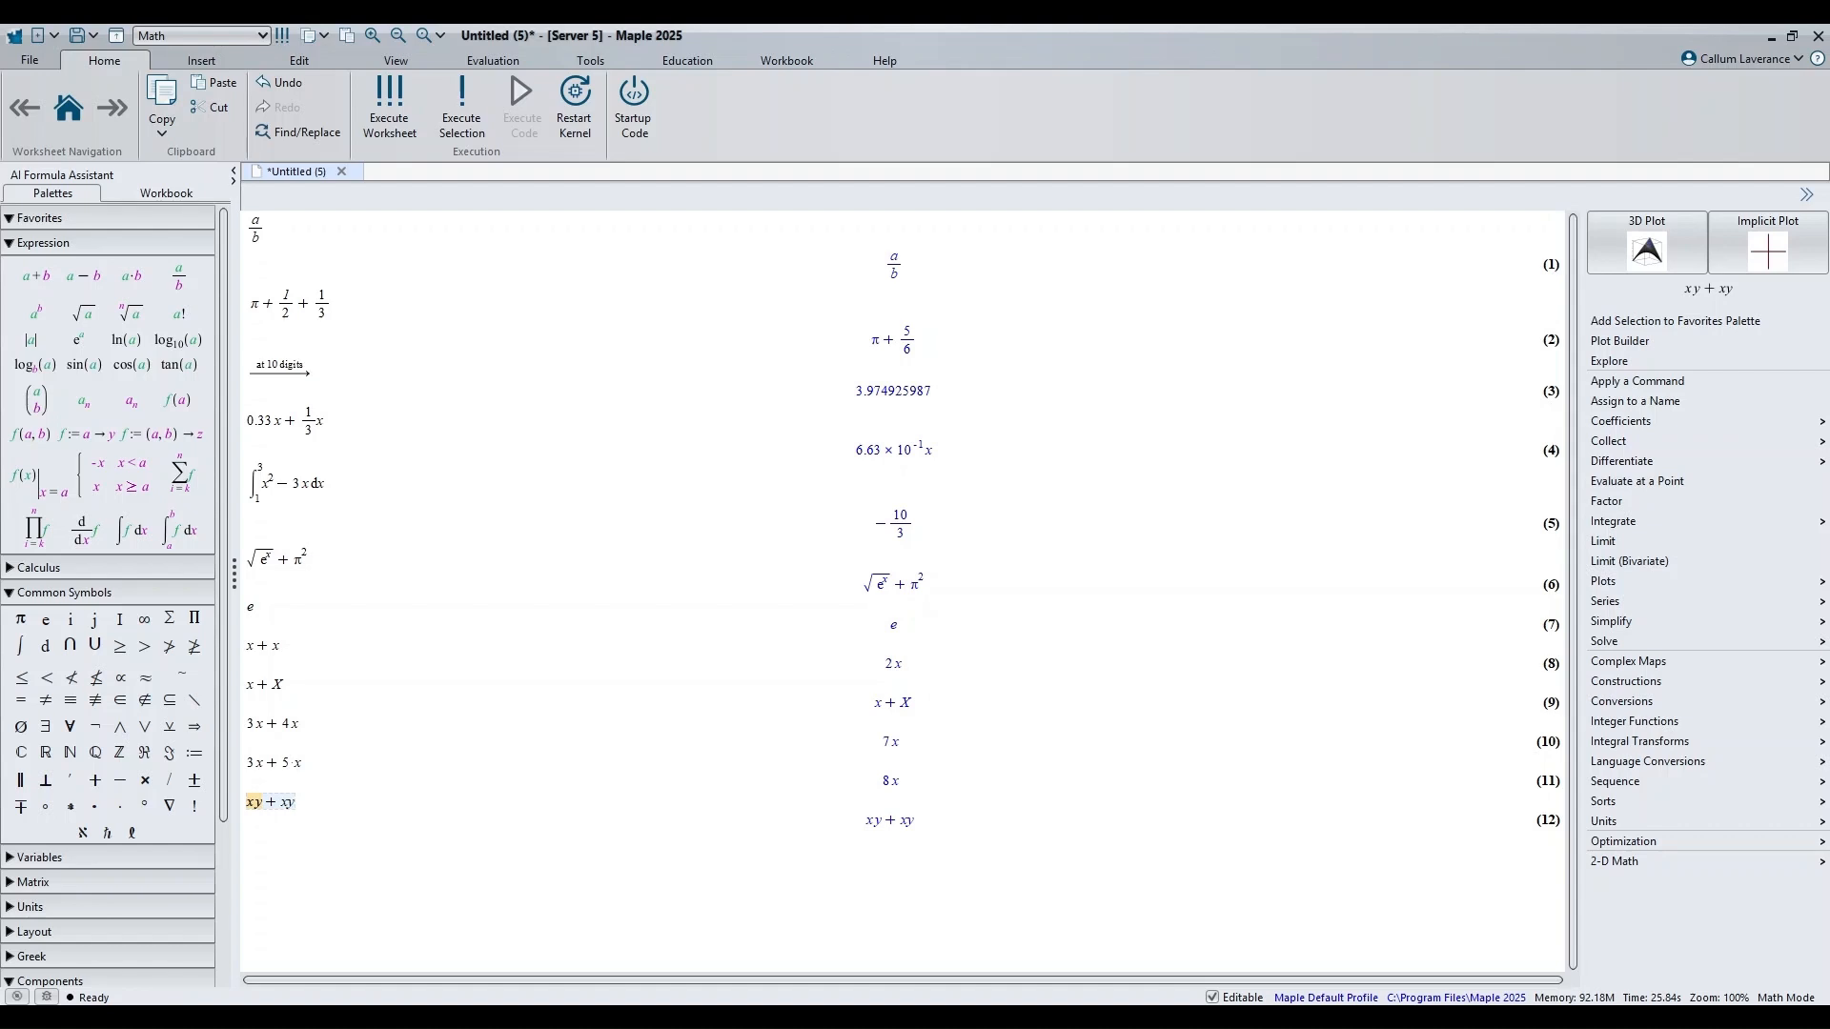
pyautogui.press('Return')
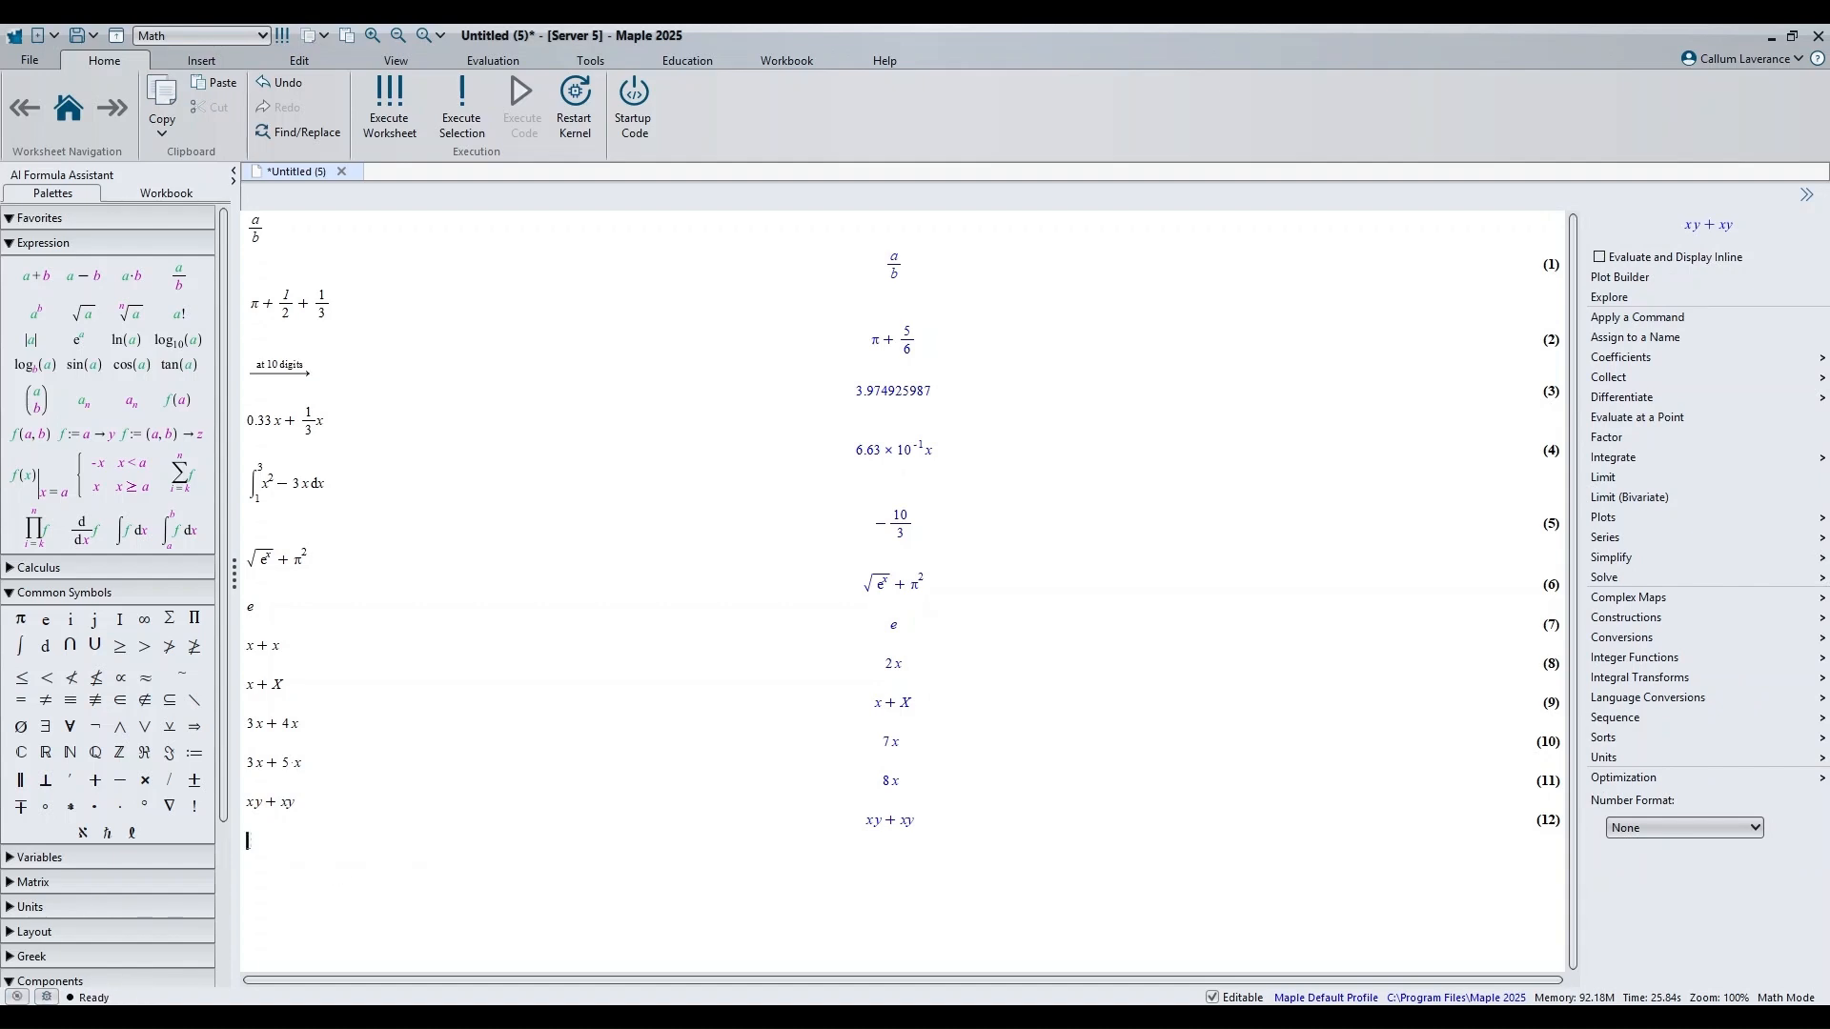
# Step: Enter the differential equation y'' + y' + y = 0 on a new line and solve it with Solve DE
pyautogui.write("y''")
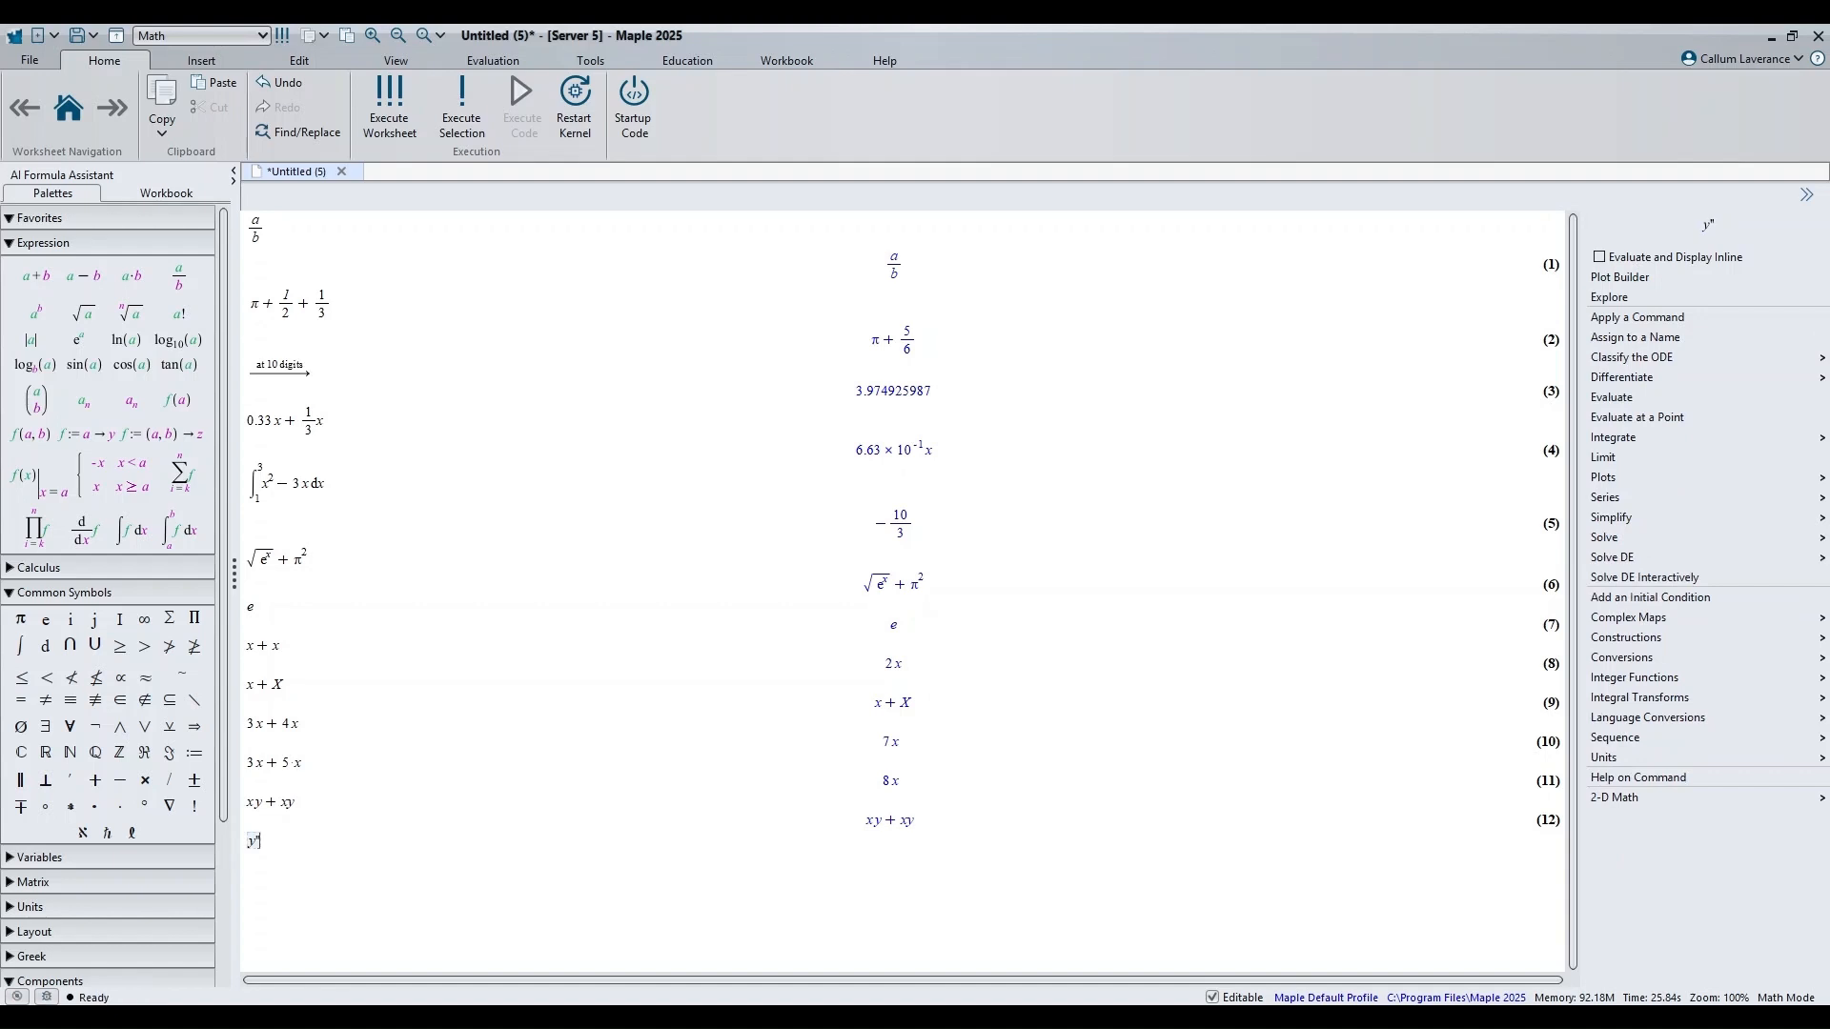
pyautogui.write('+ ')
pyautogui.write("y'")
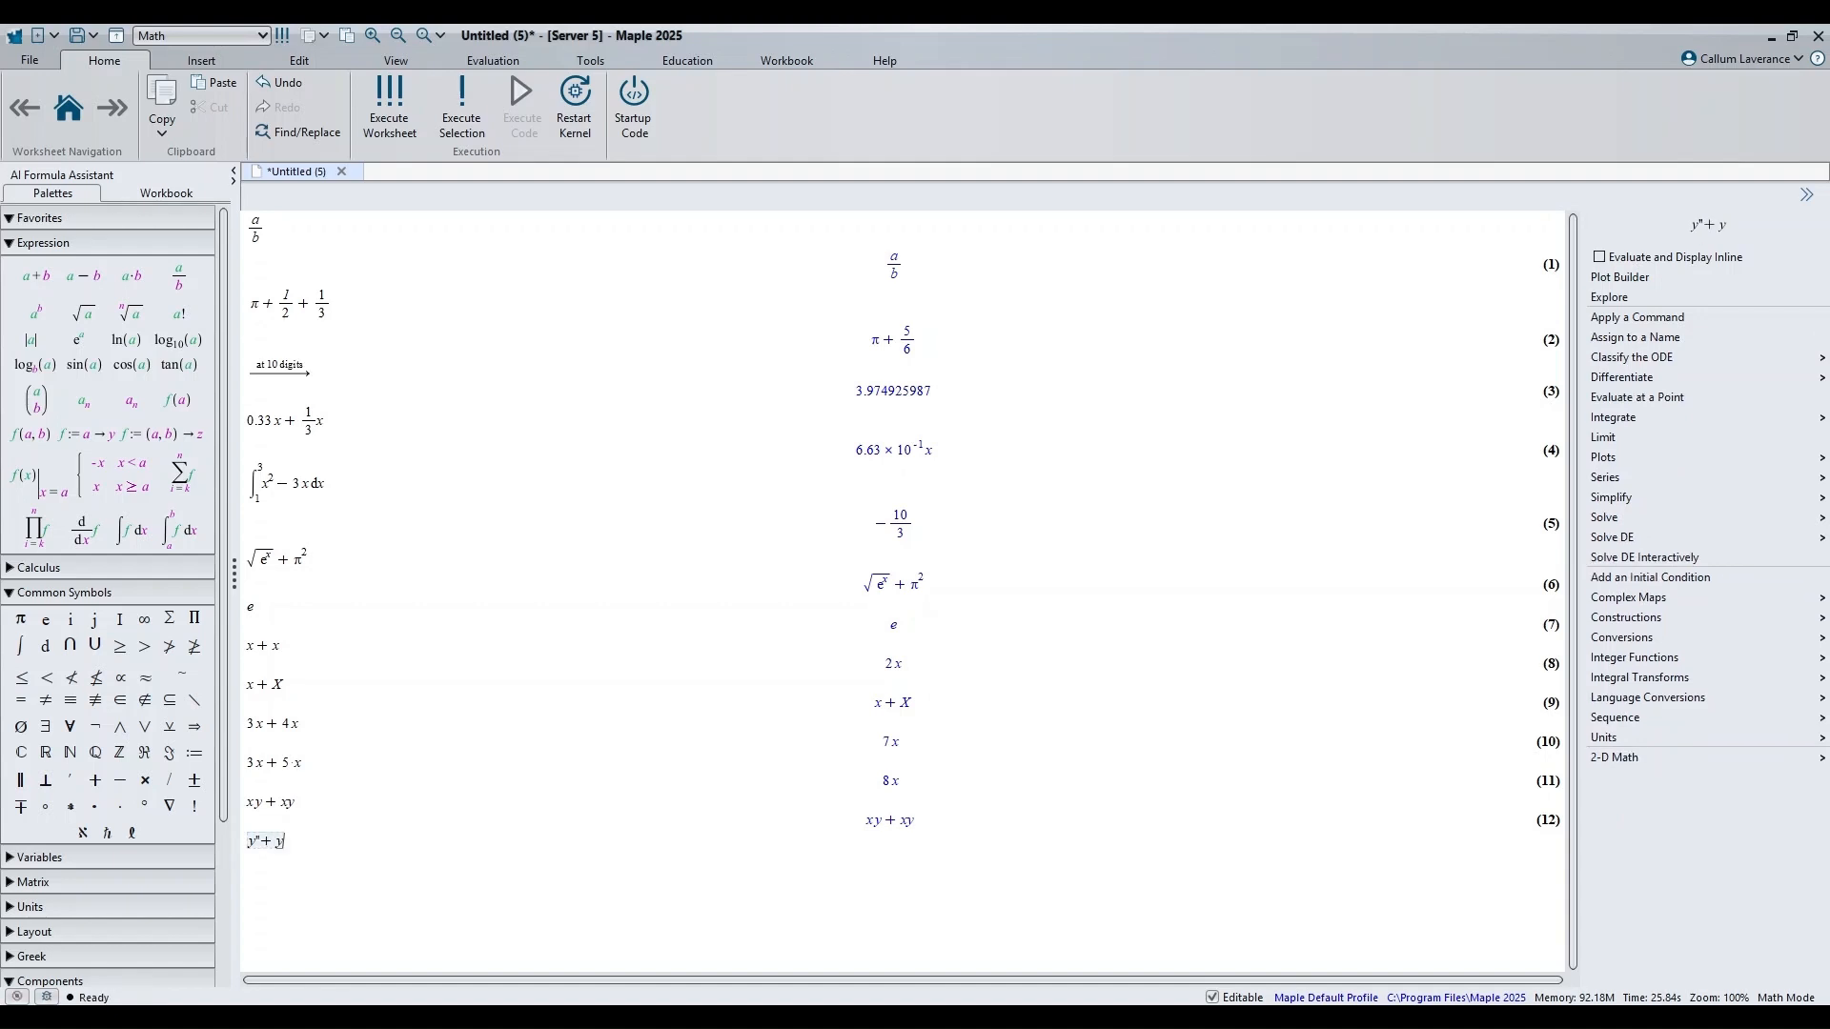
pyautogui.write('+ y = 0')
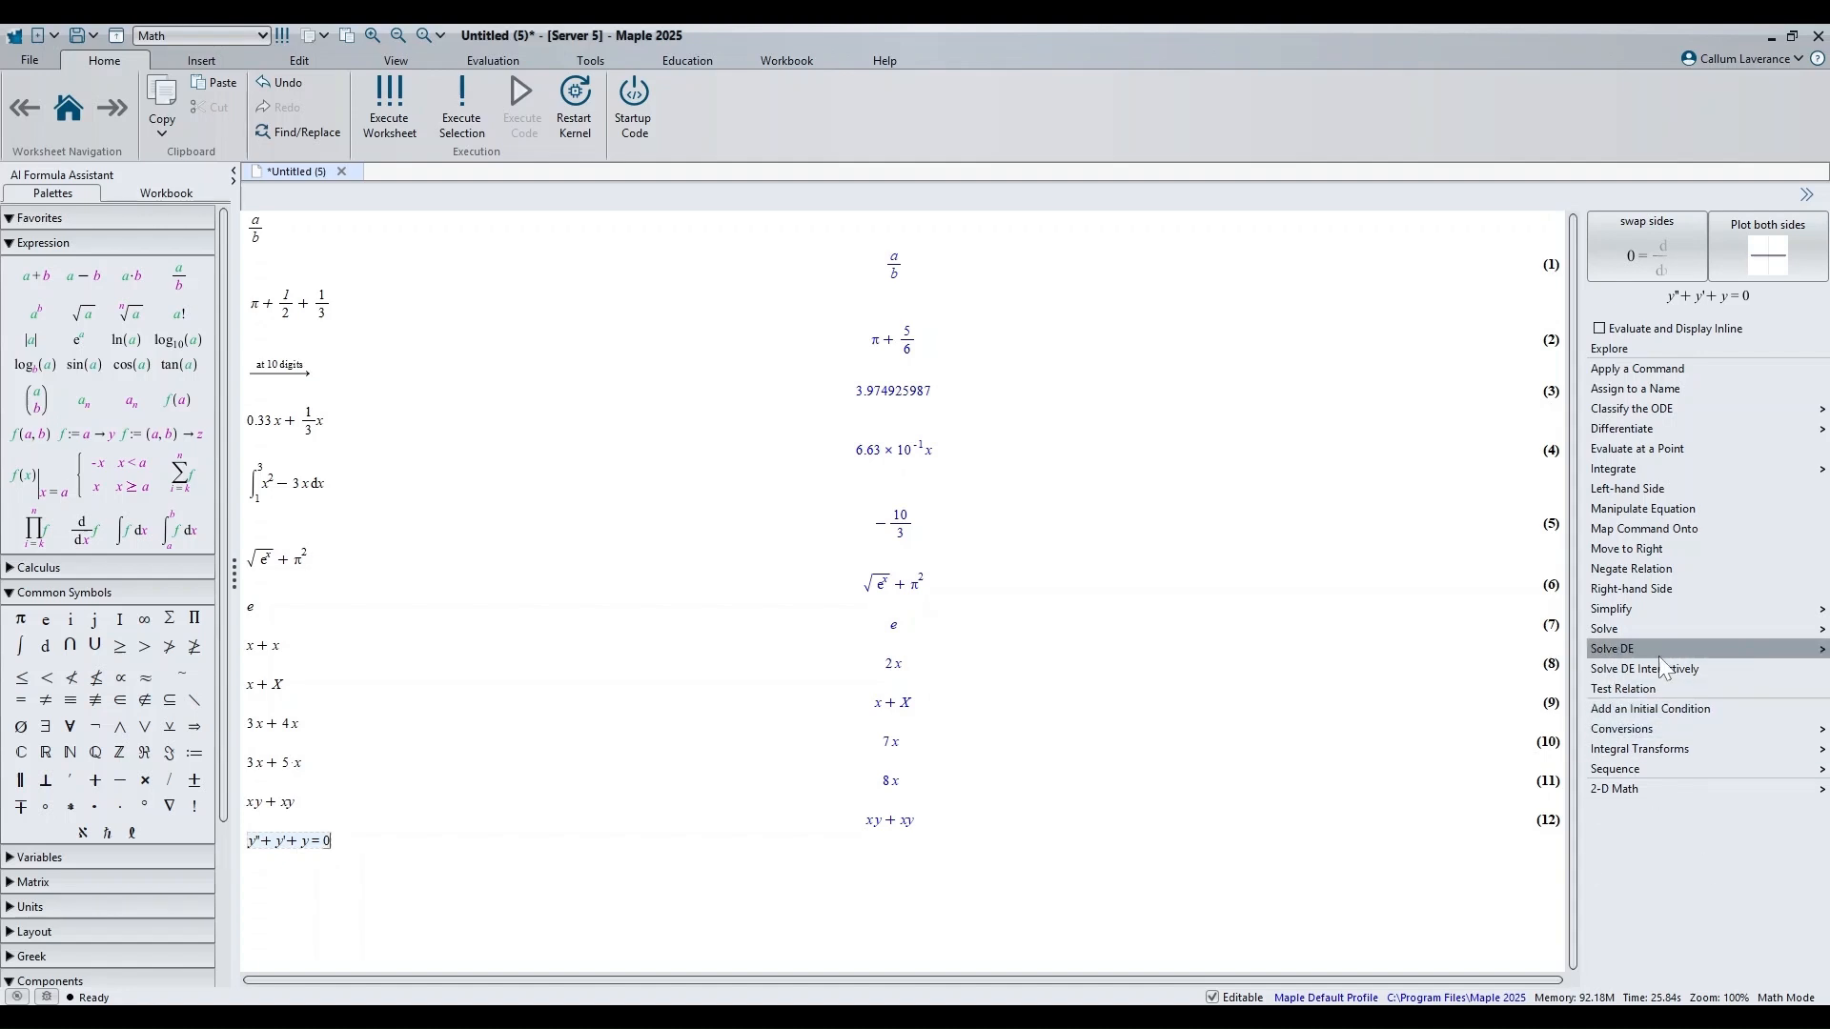
pyautogui.click(1597, 673)
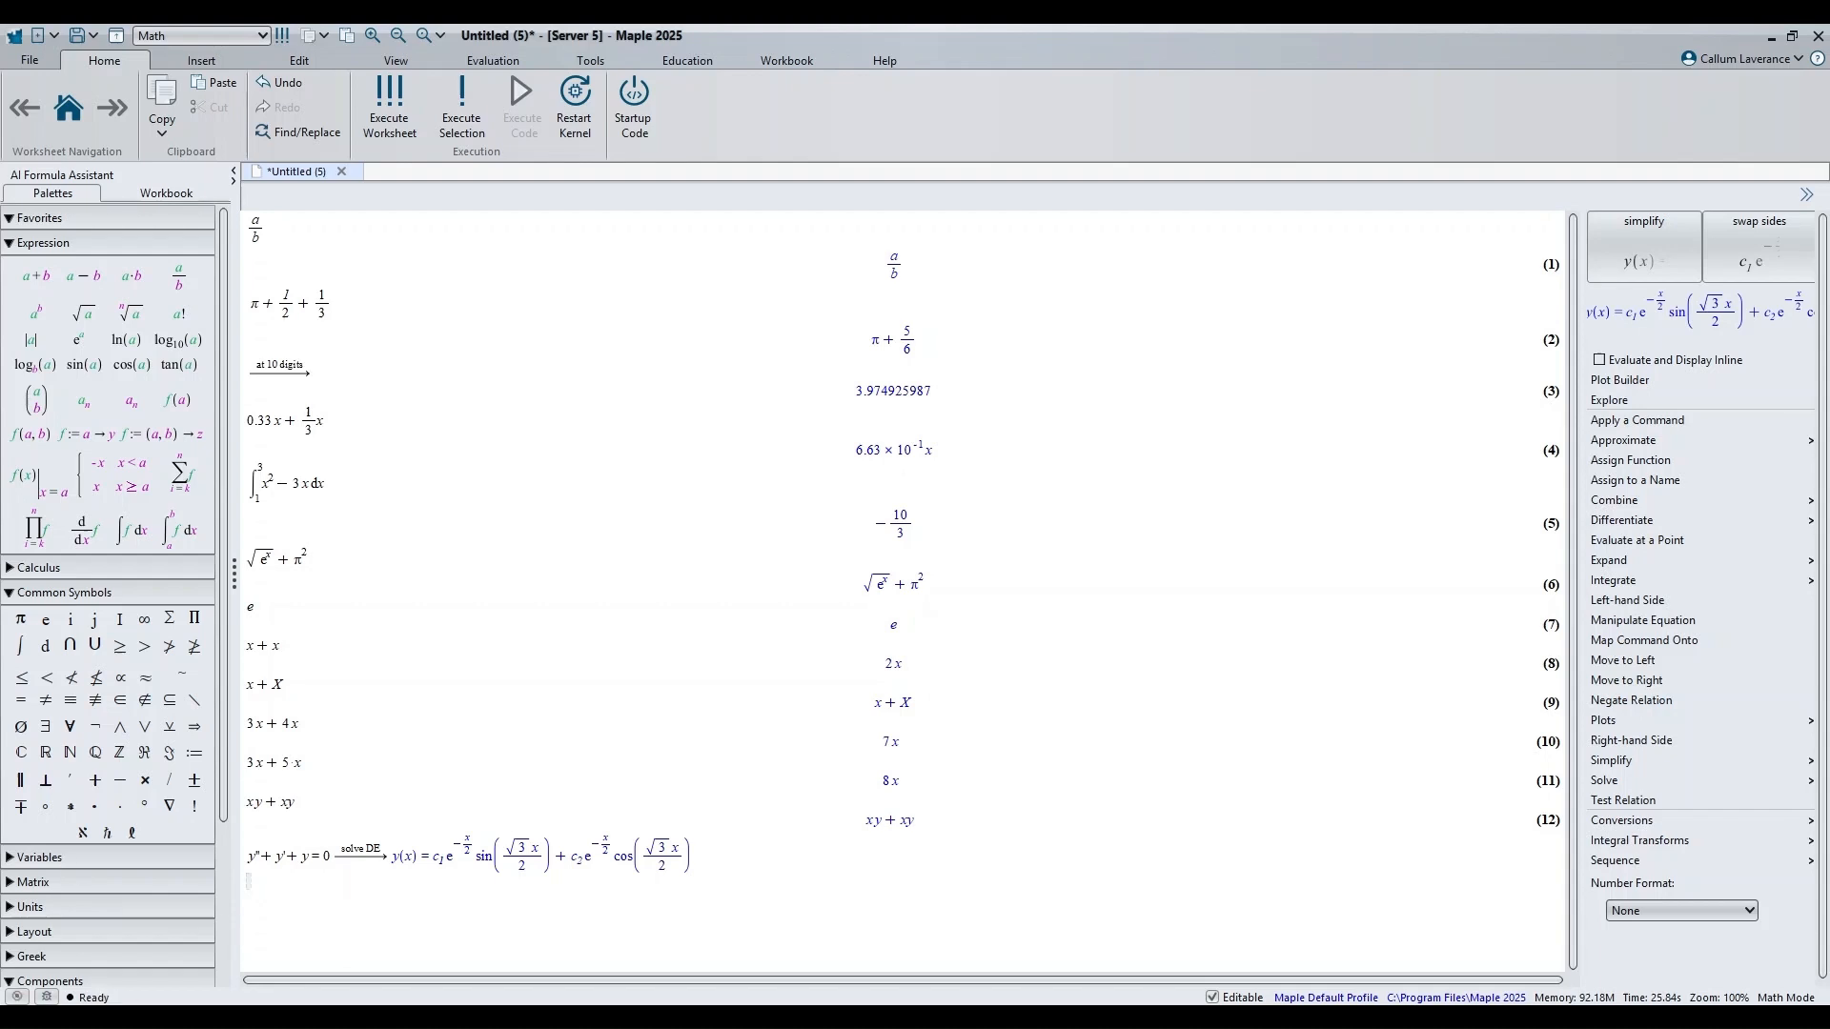
# Step: Insert an equation label reference to result (6) on a new line, multiply it by x and evaluate
pyautogui.moveTo(927, 584); pyautogui.dragTo(864, 584)
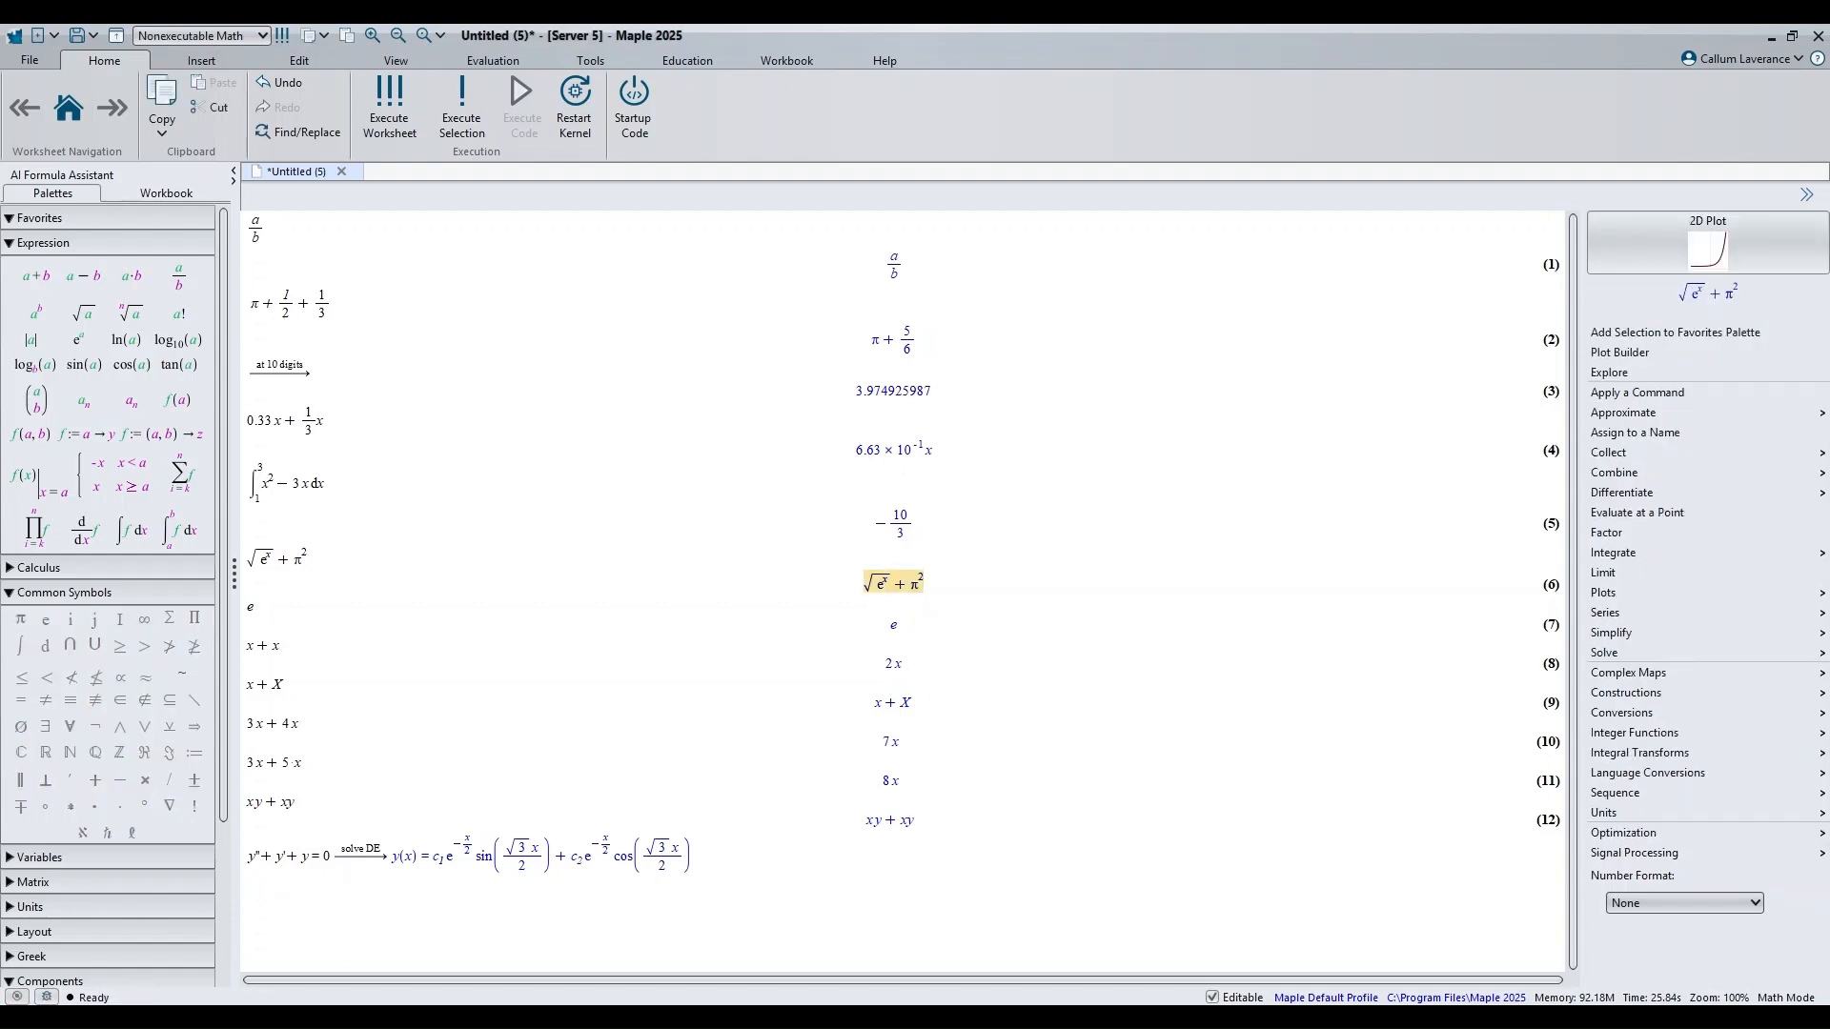
pyautogui.click(250, 883)
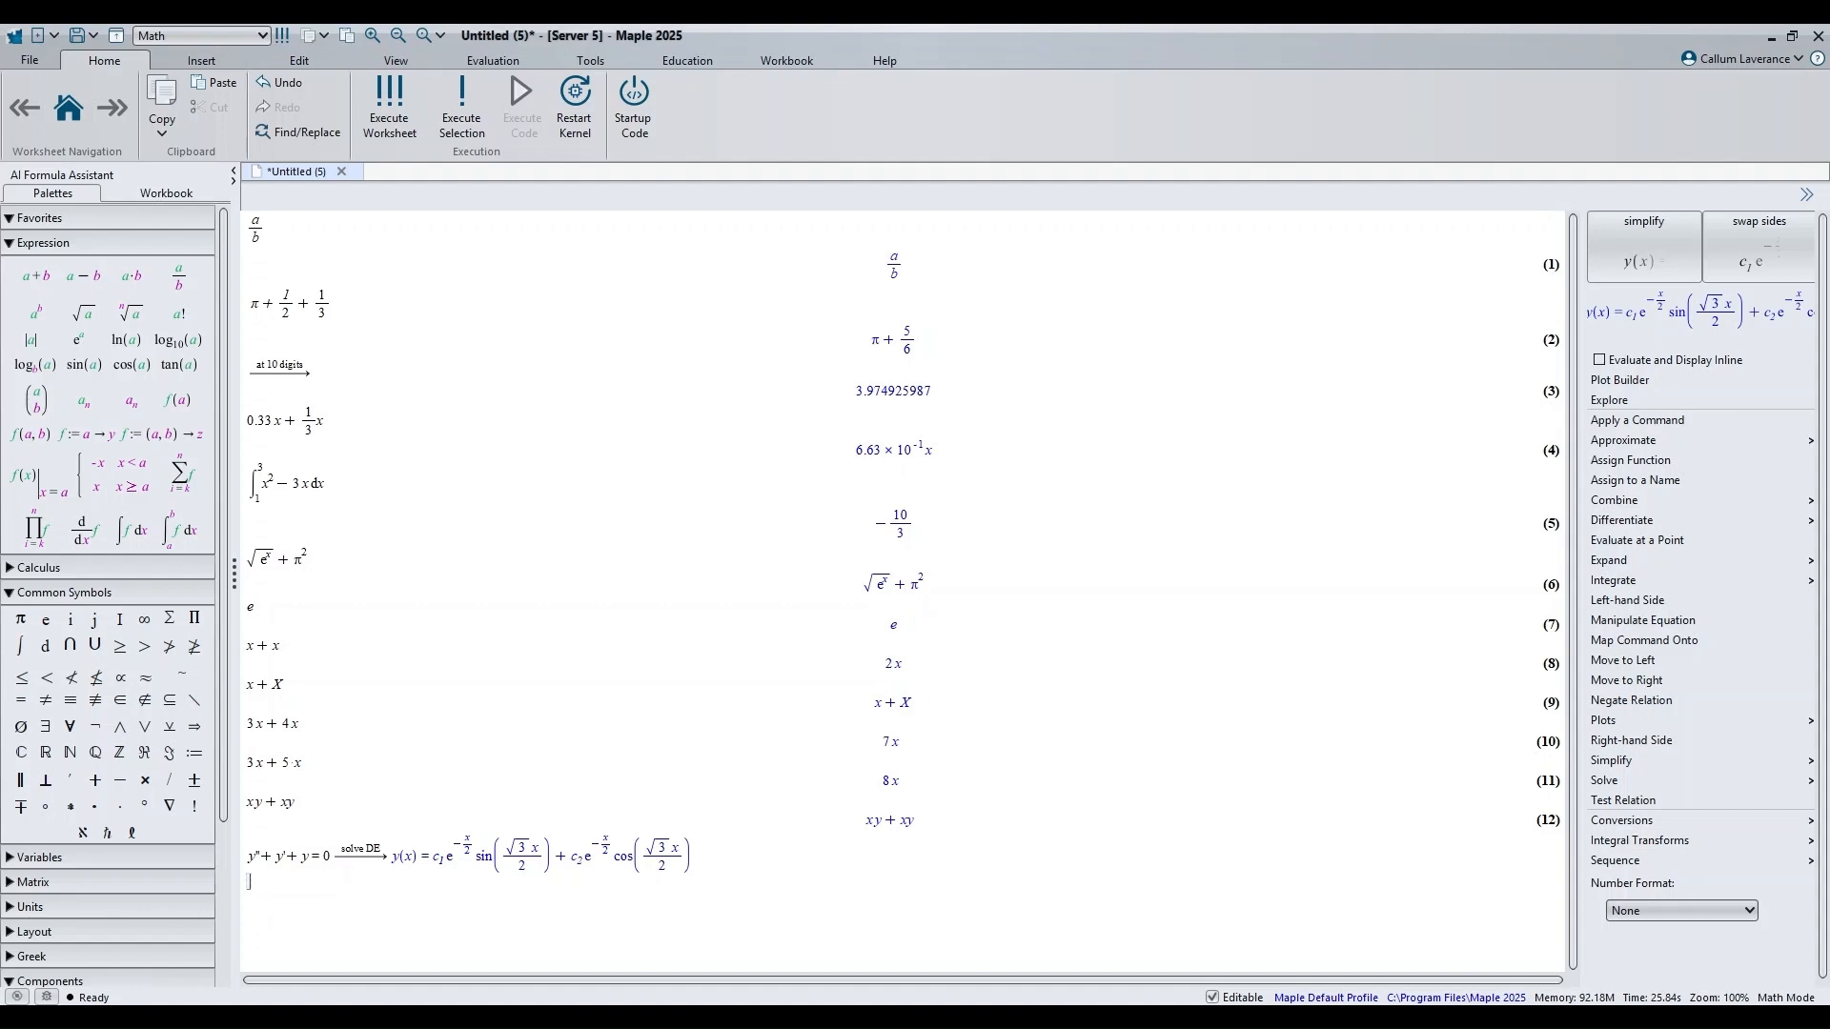
pyautogui.hotkey('ctrl', 'l')
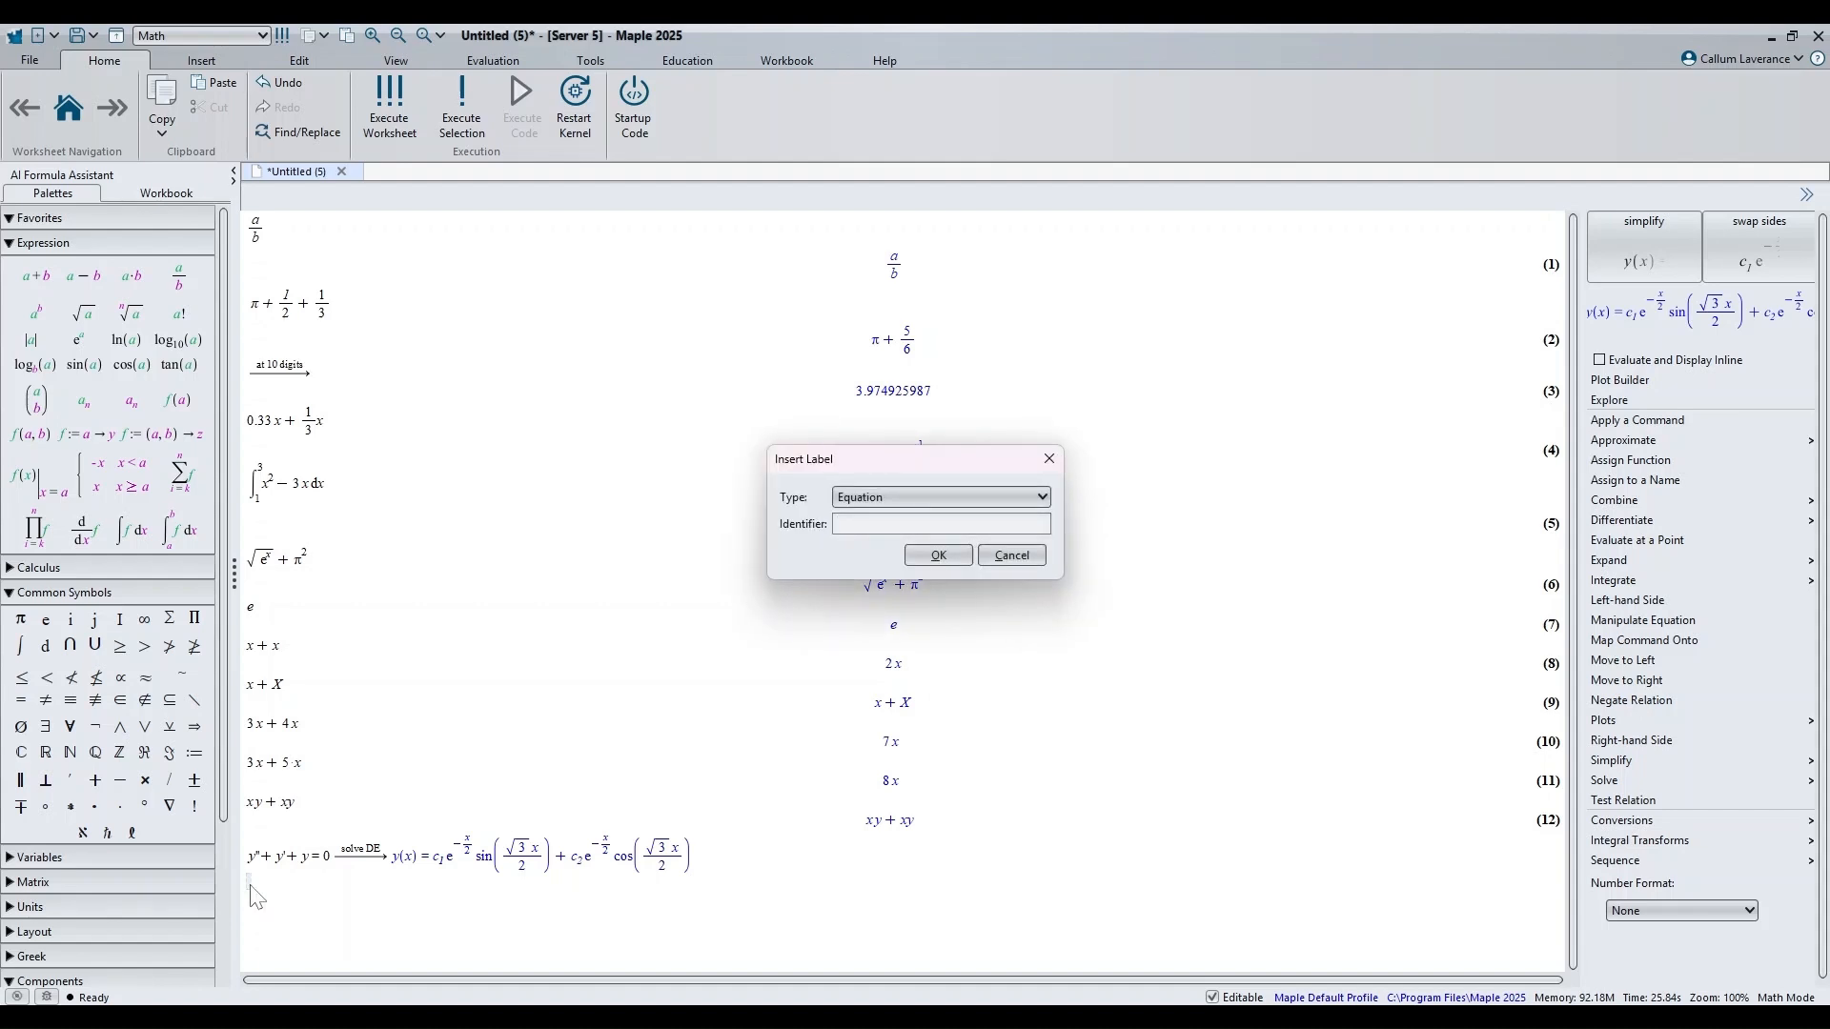
pyautogui.click(937, 555)
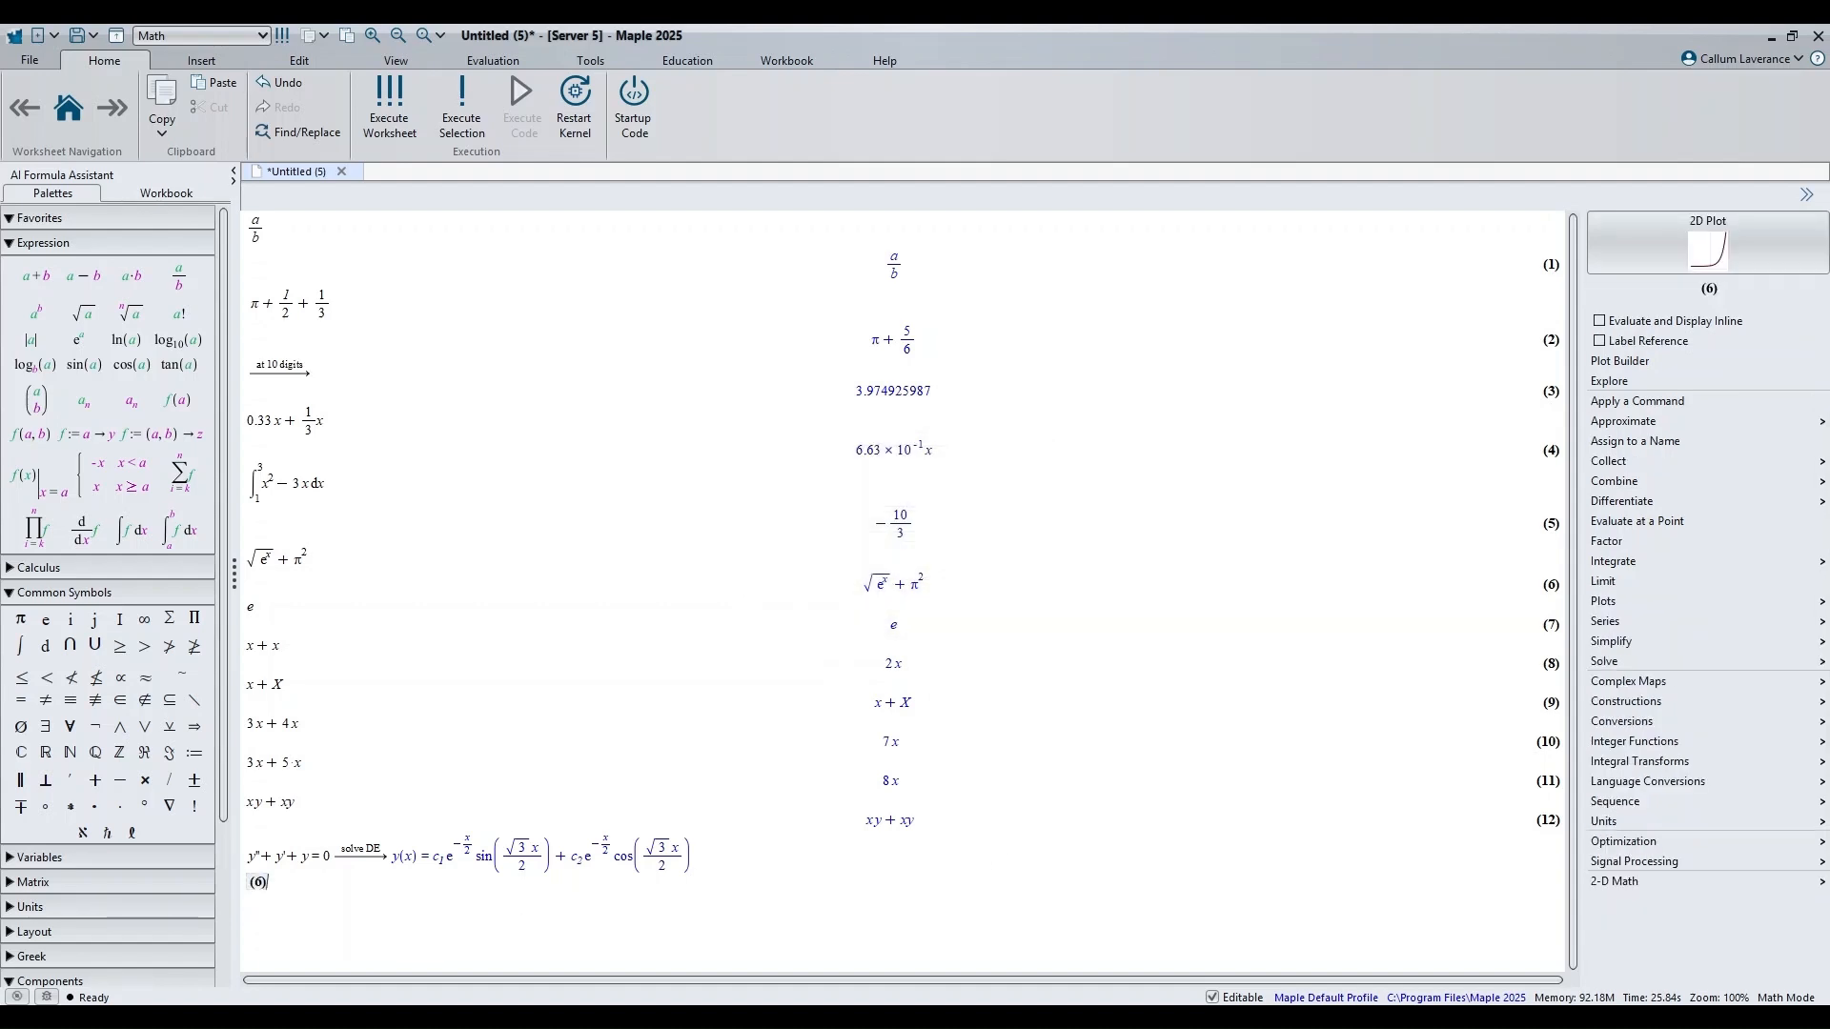
pyautogui.write('x')
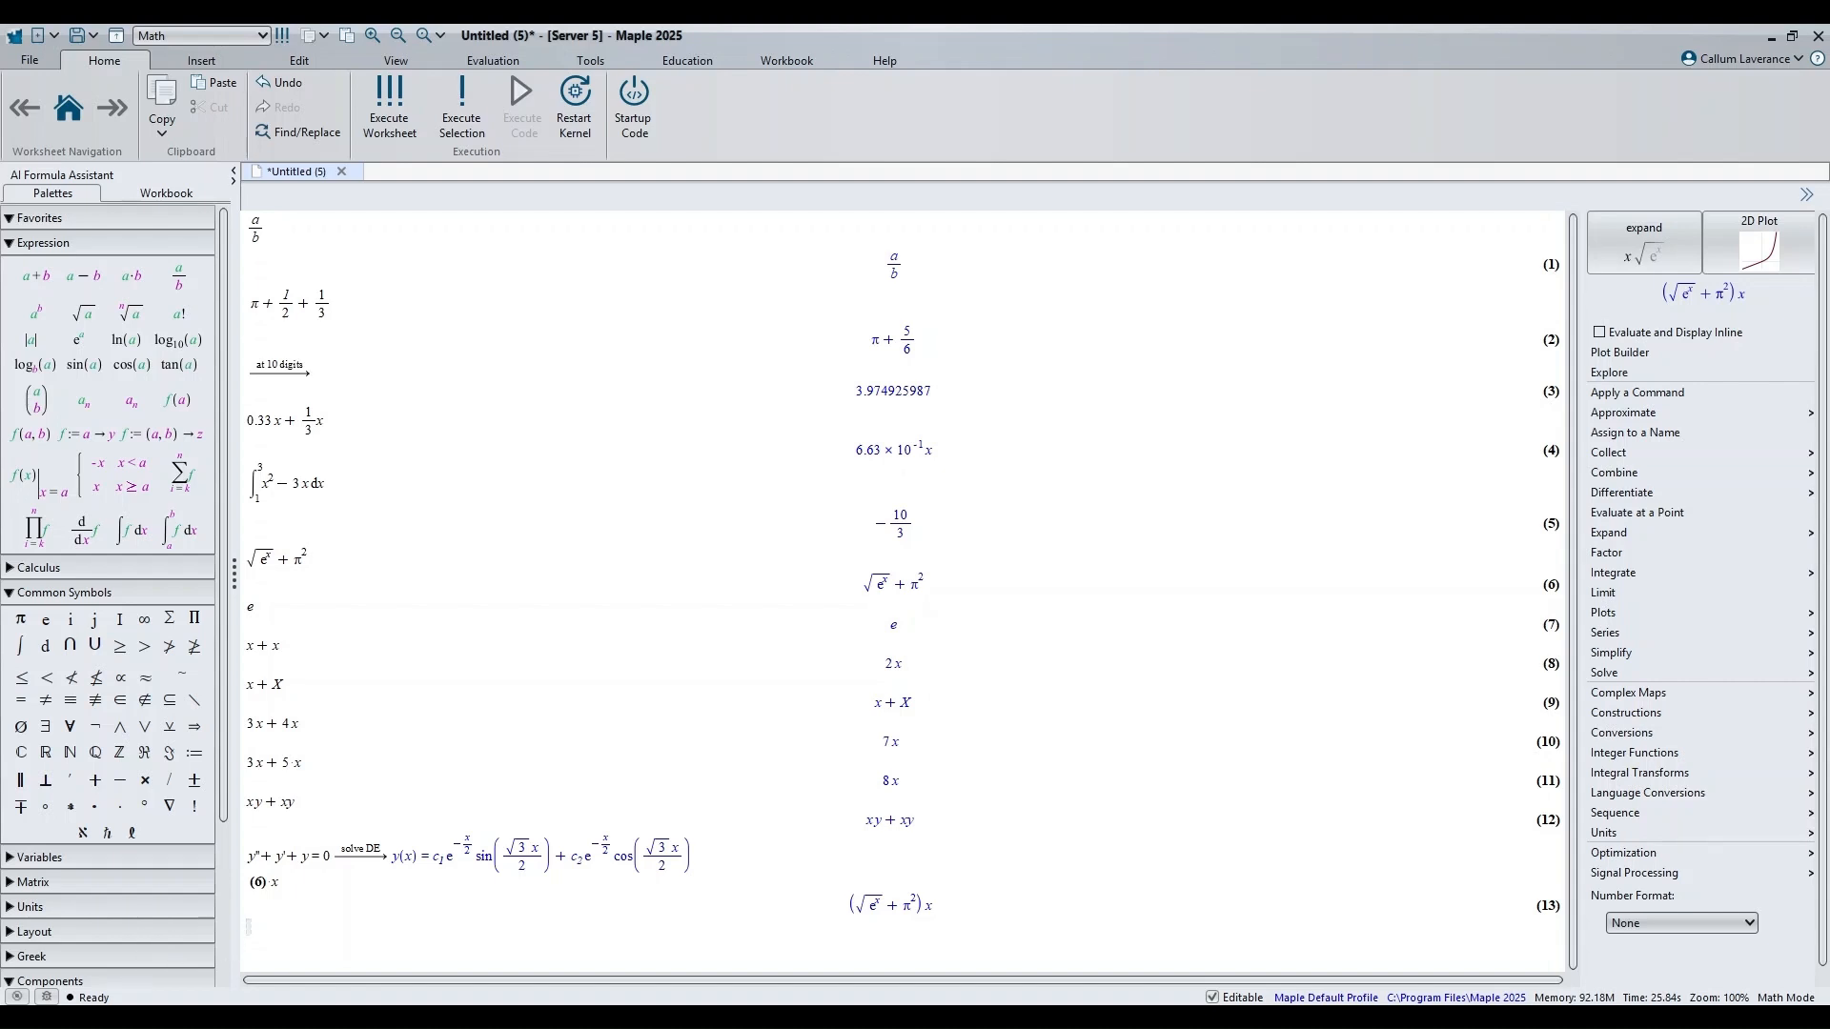
# Step: Assign 10 to the variable cost, and evaluate 2 times cost on the following line
pyautogui.write('cost:=10')
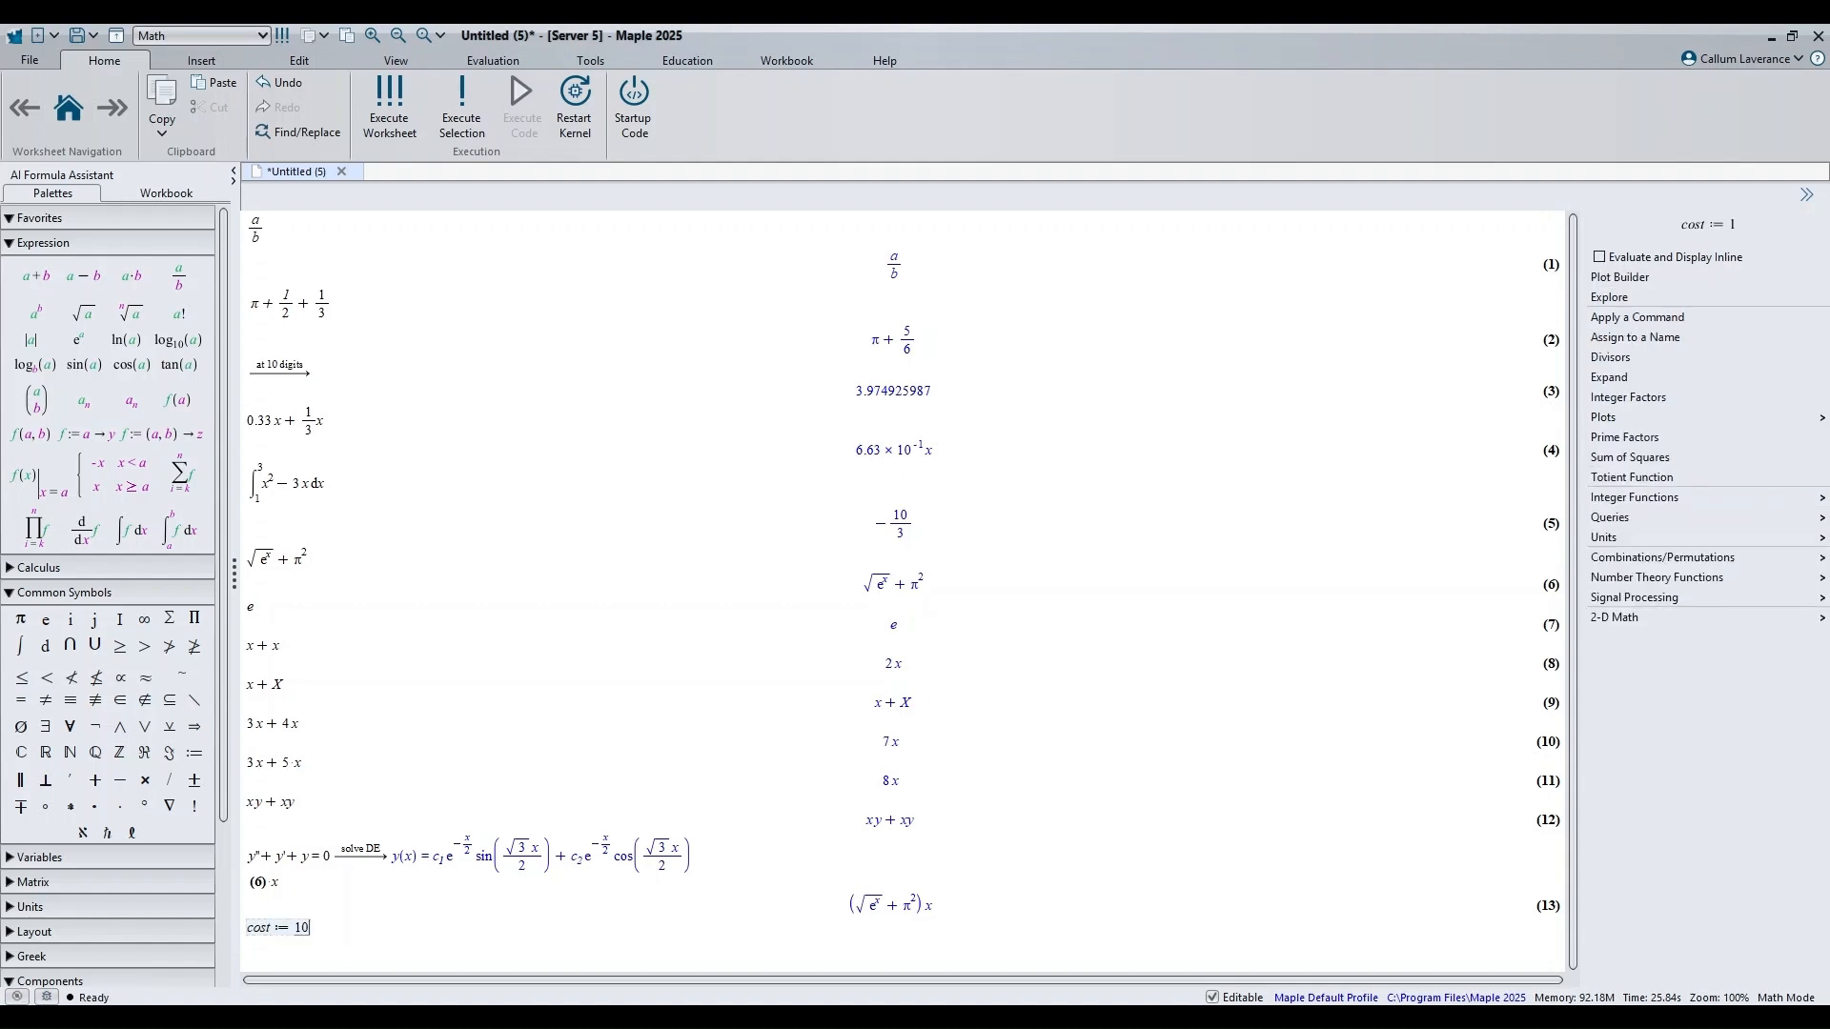
pyautogui.press('Return')
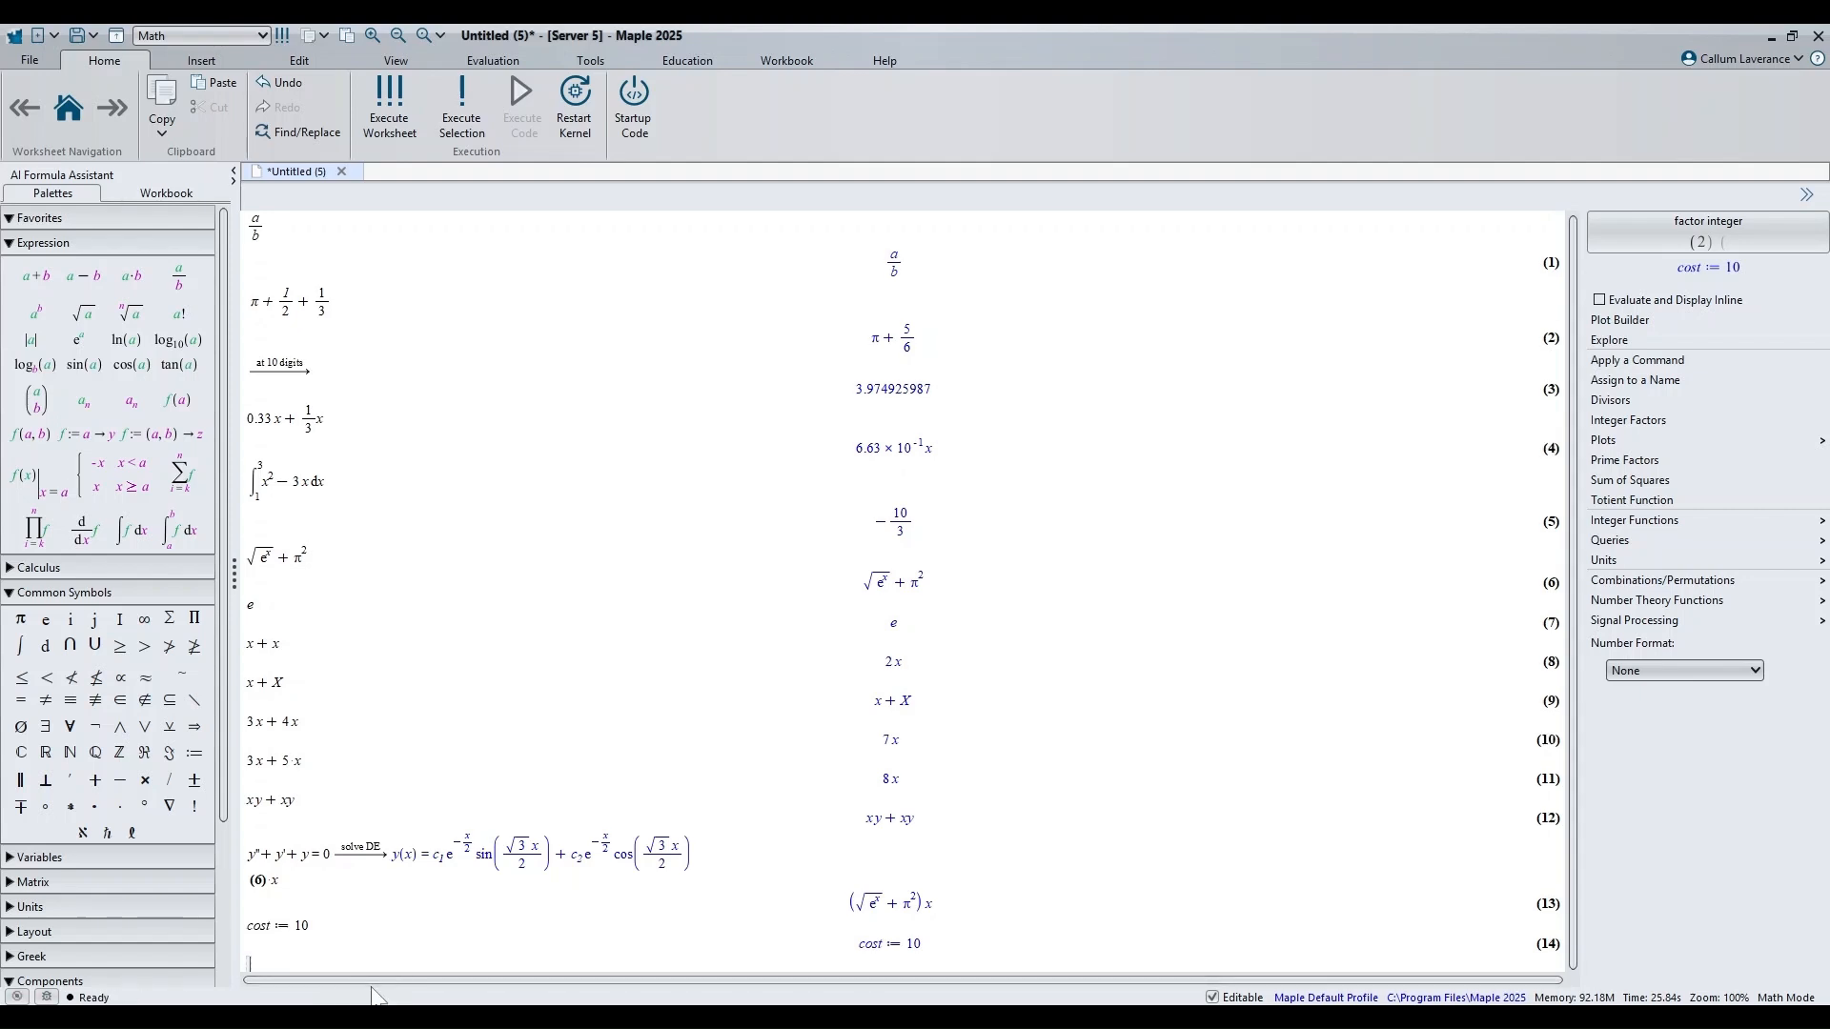
pyautogui.write('2 c')
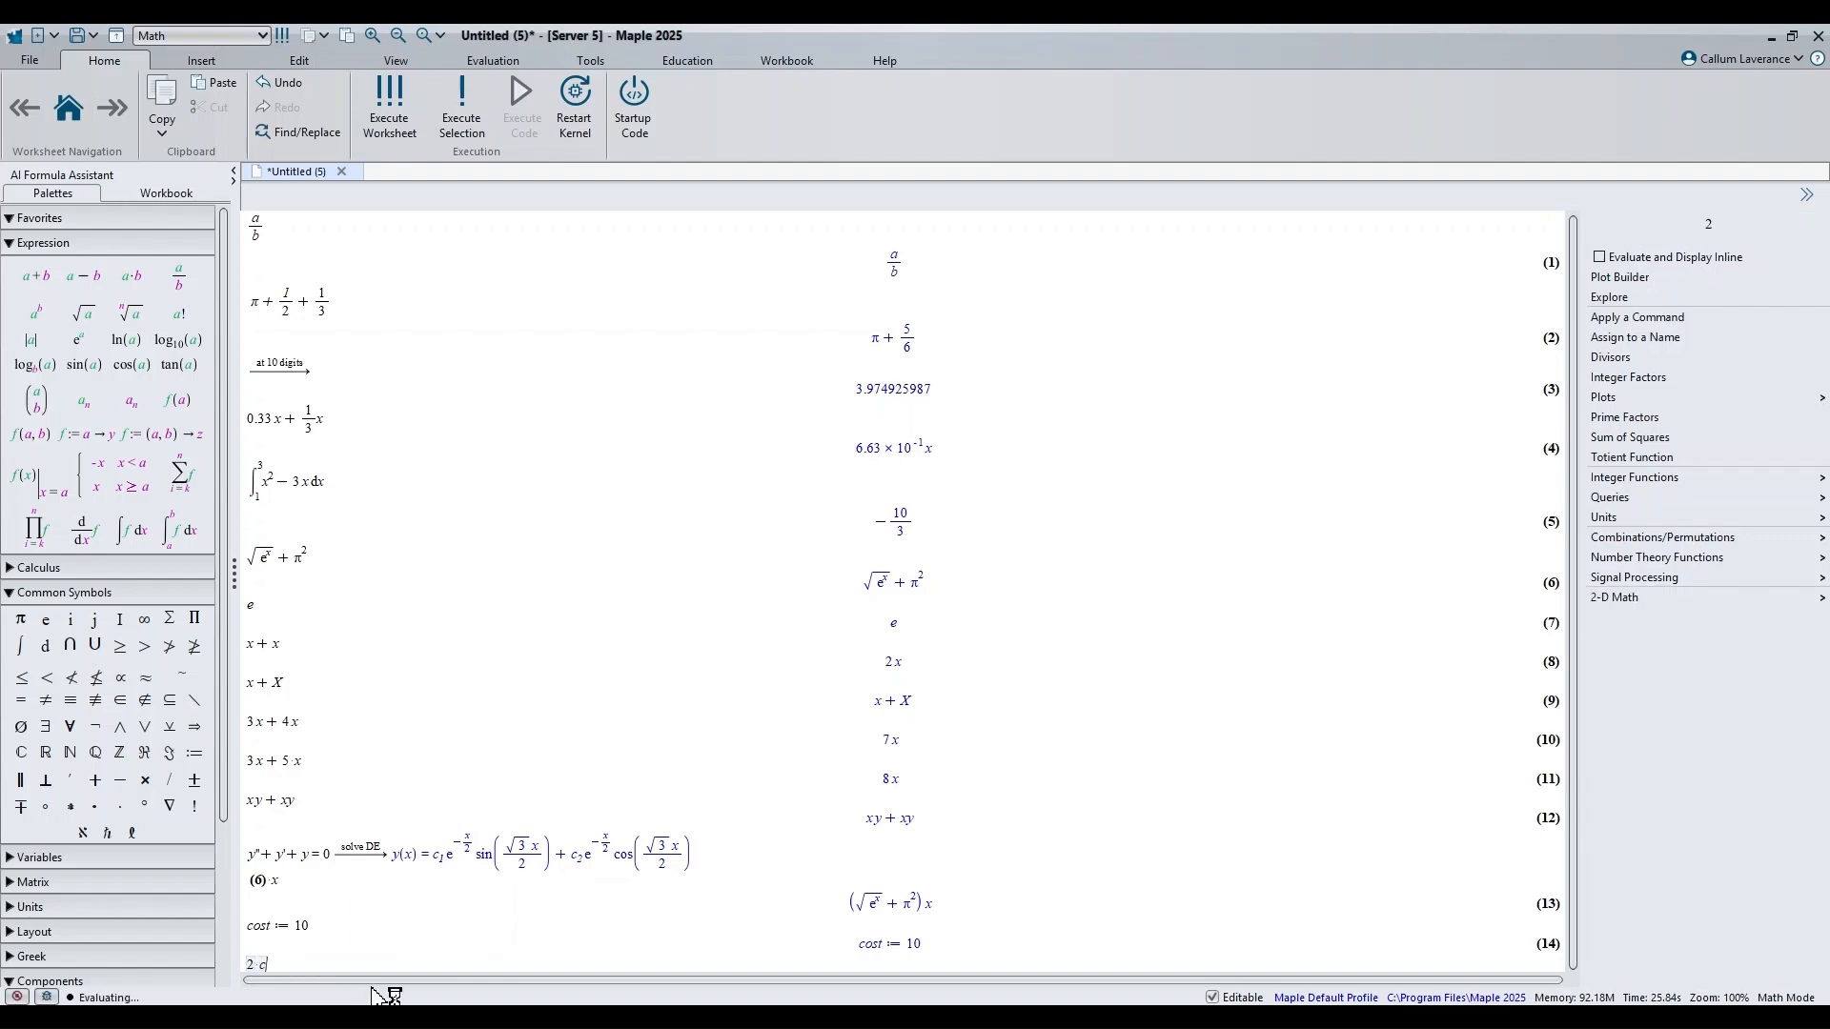
pyautogui.write('*cost')
pyautogui.press('Return')
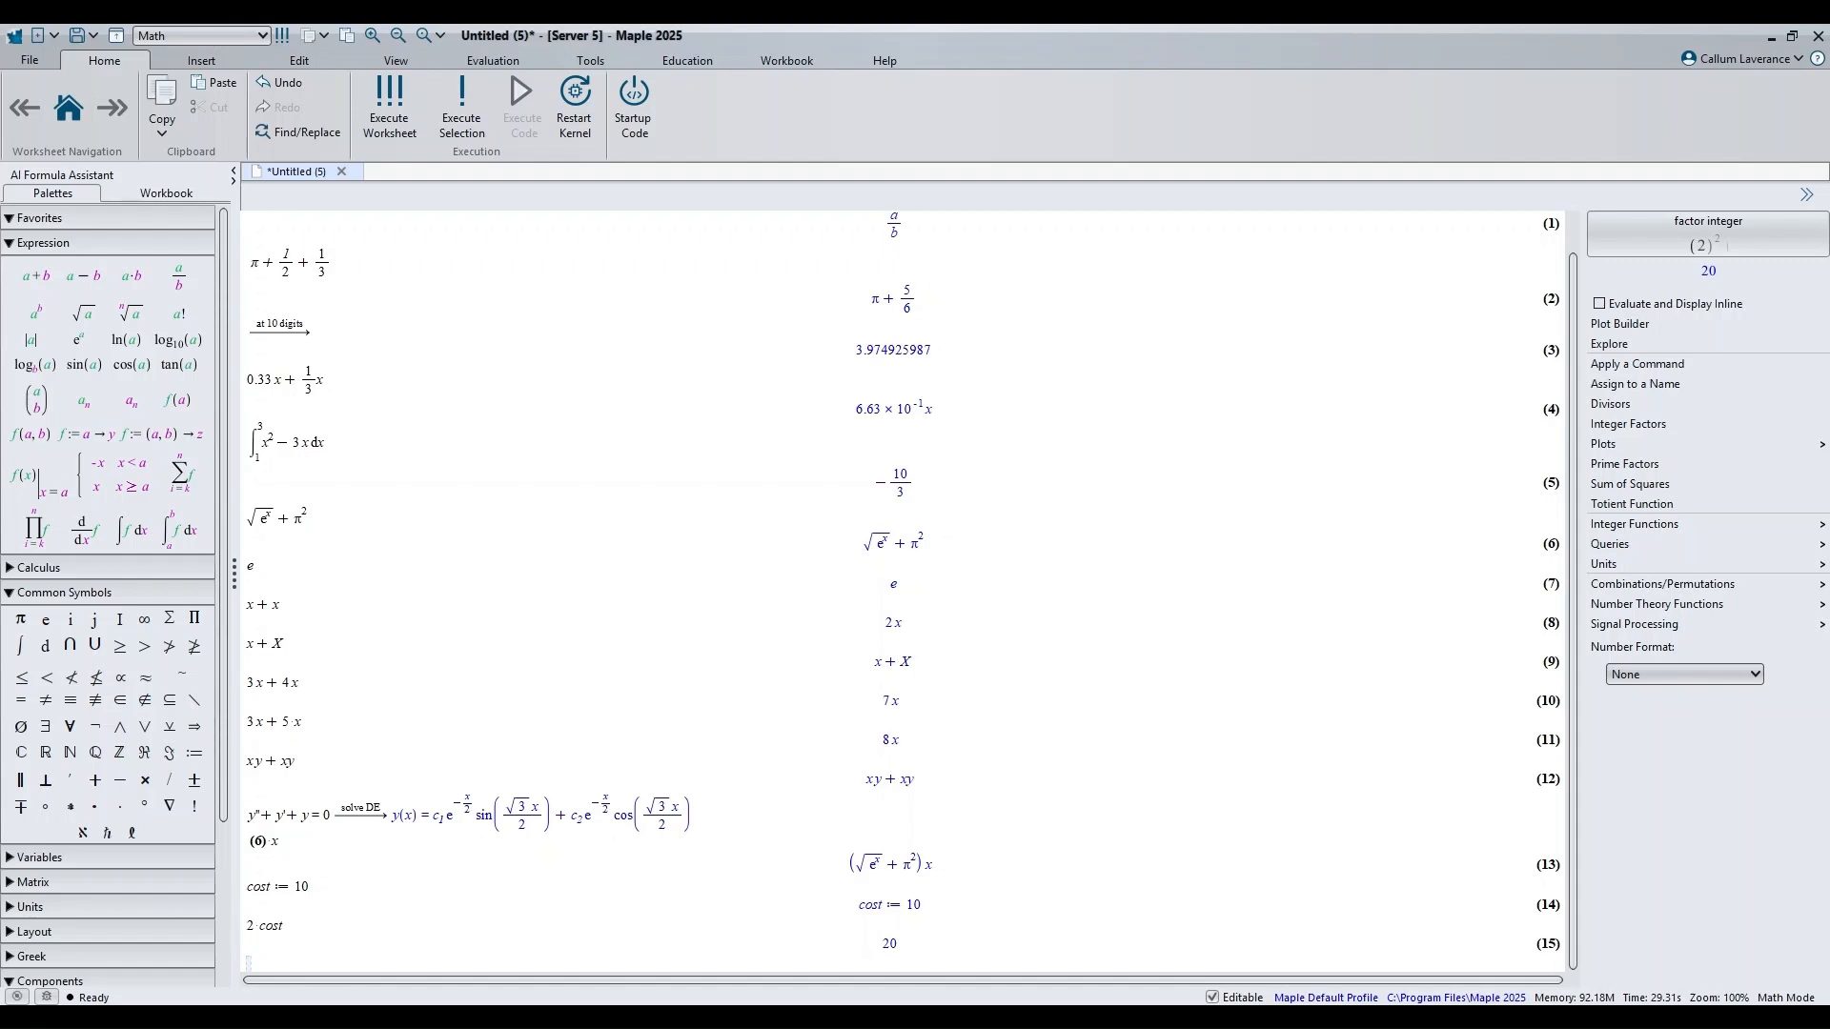
# Step: Change the cost assignment to 20 and re-evaluate both it and the 2 cost line
pyautogui.click(301, 888)
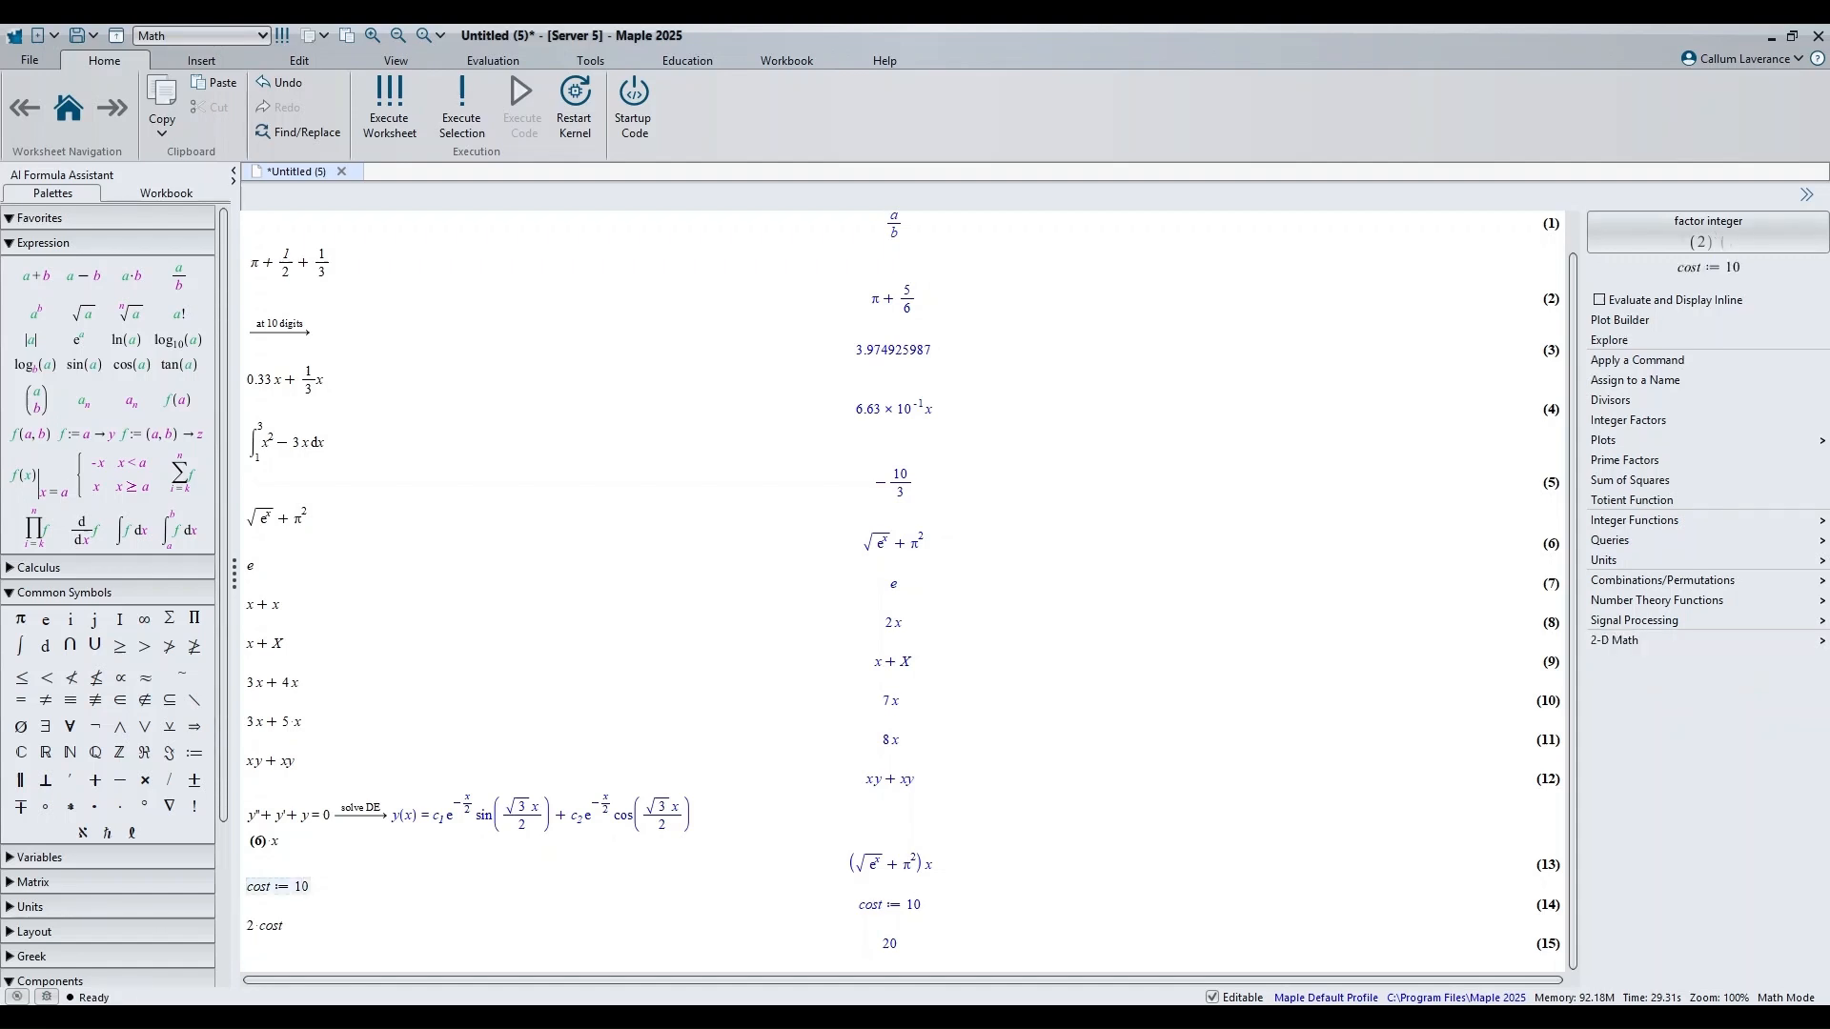
pyautogui.press('BackSpace')
pyautogui.write('2')
pyautogui.press('Return')
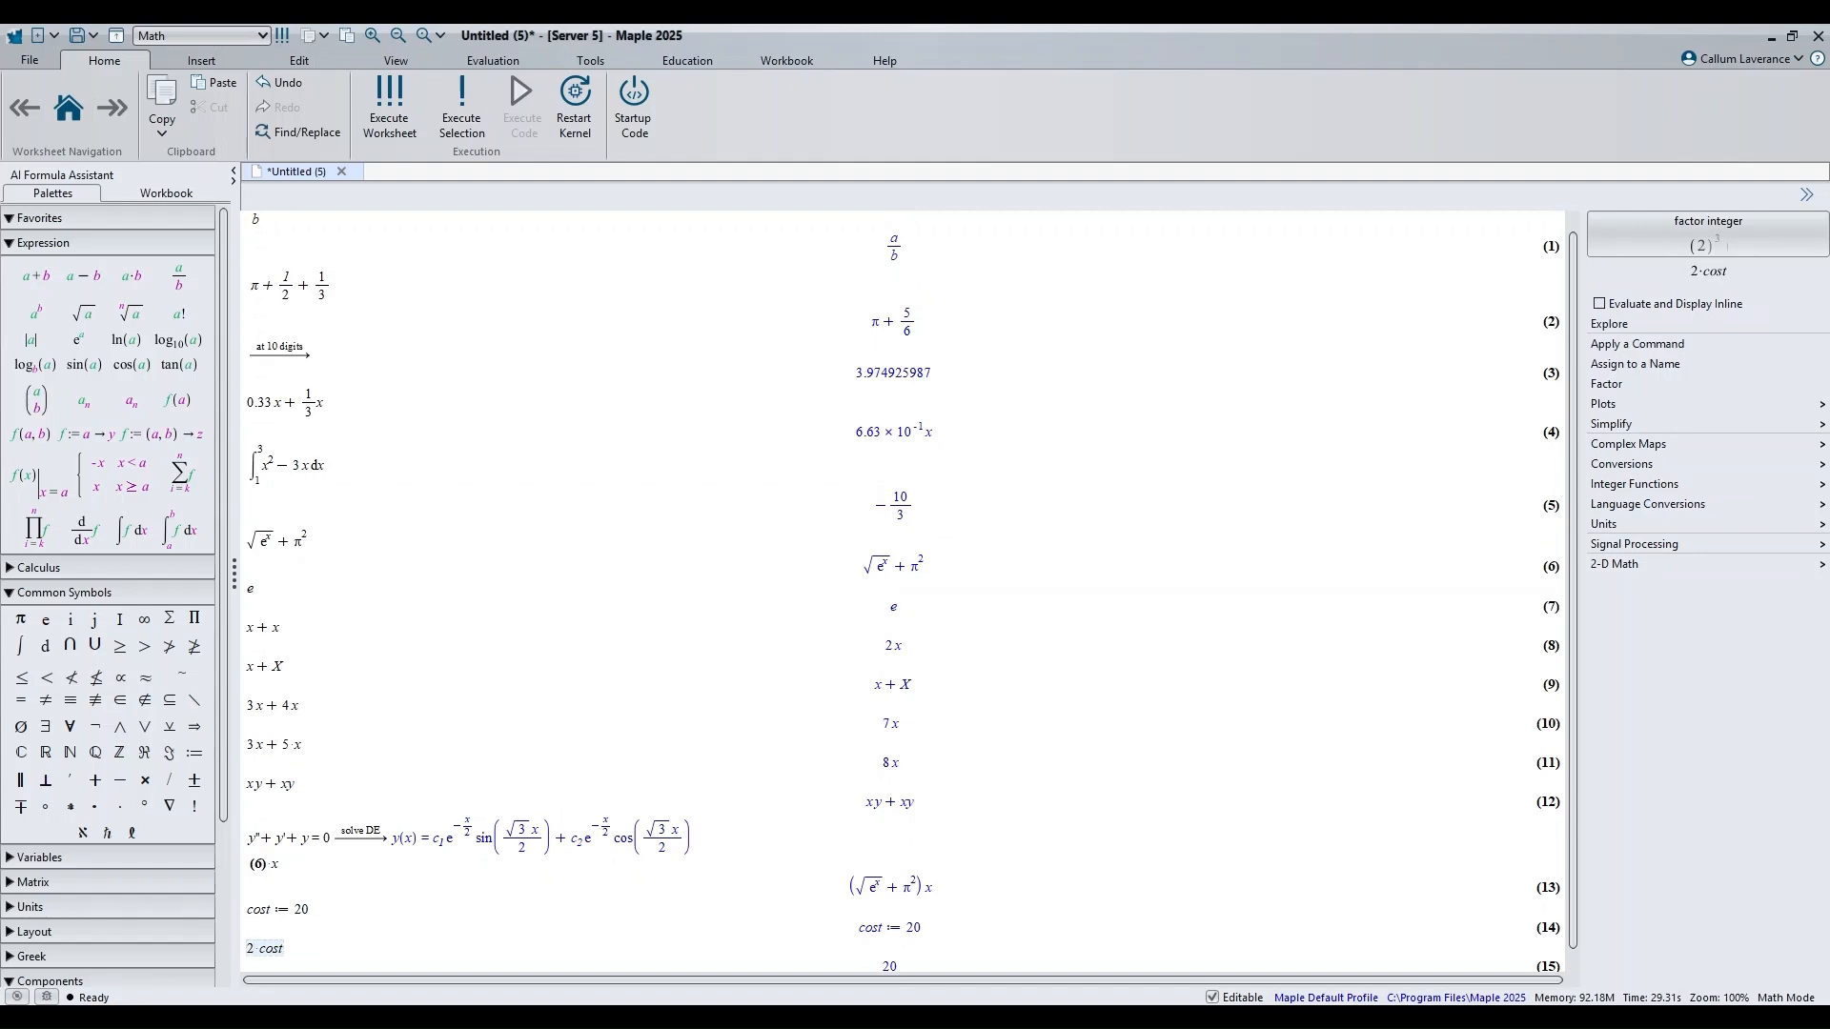
pyautogui.scroll(-1, 902, 591)
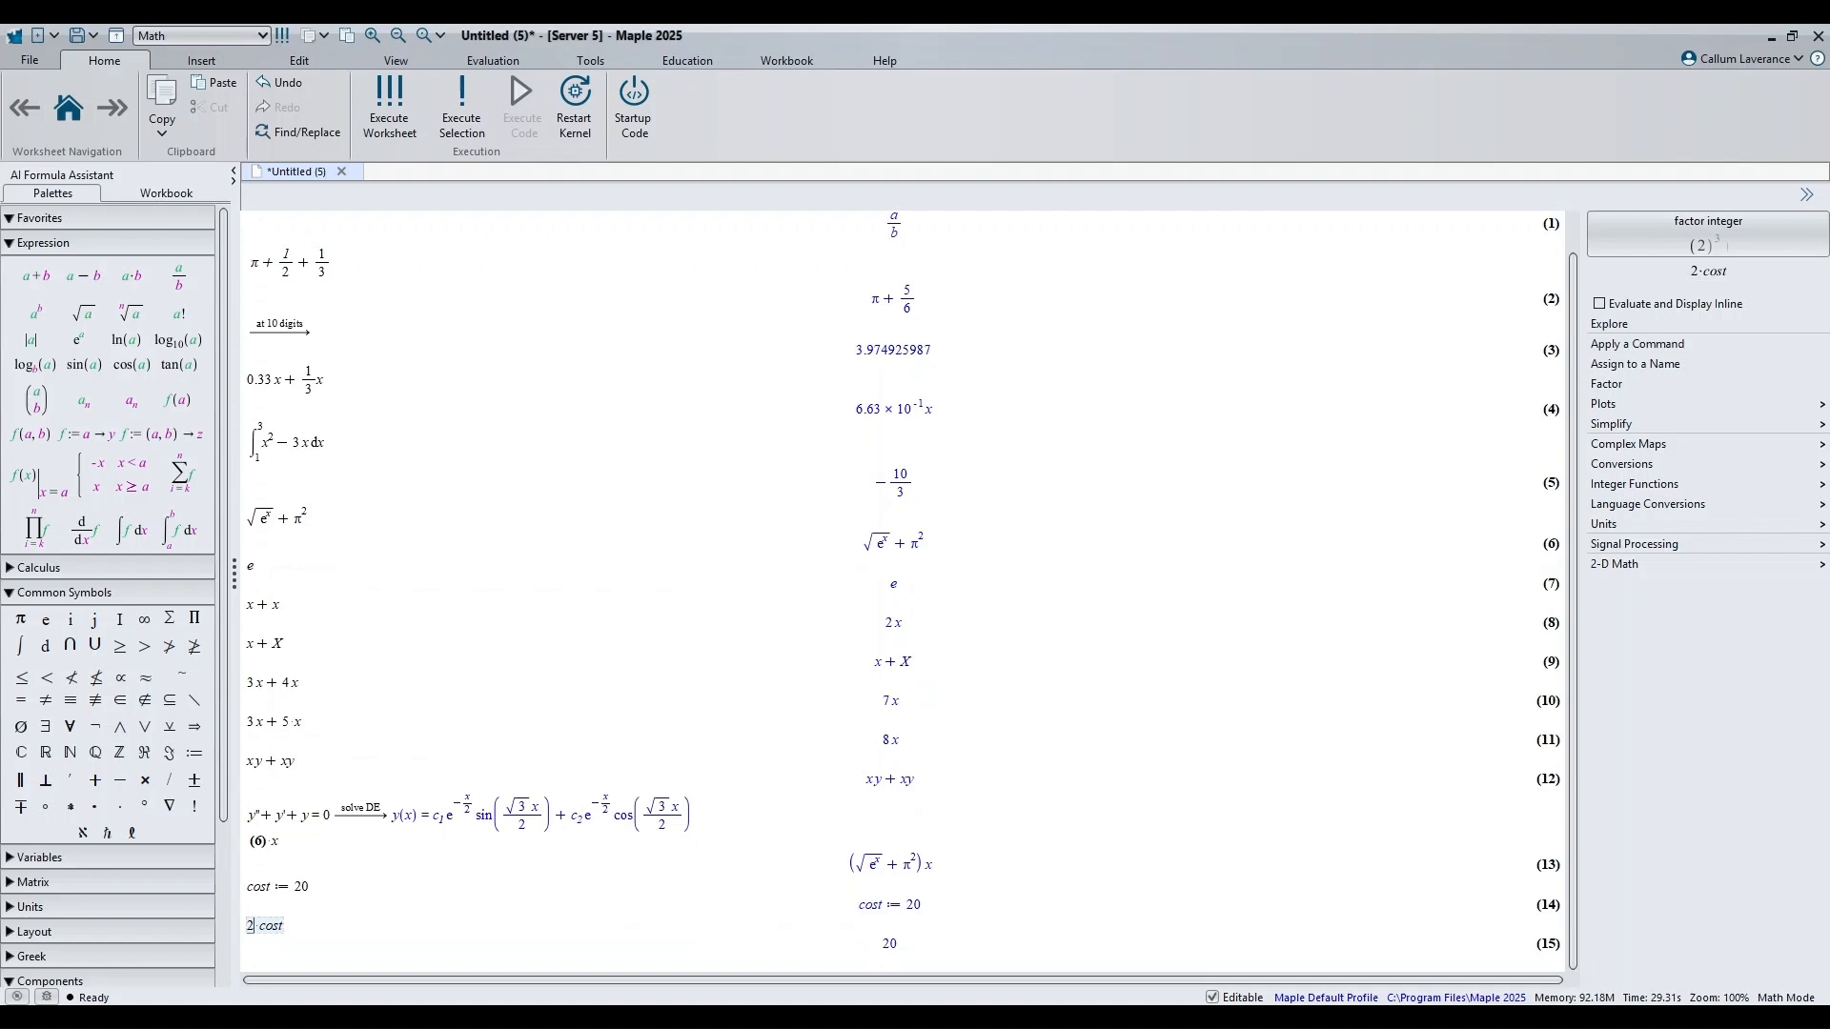
pyautogui.press('Return')
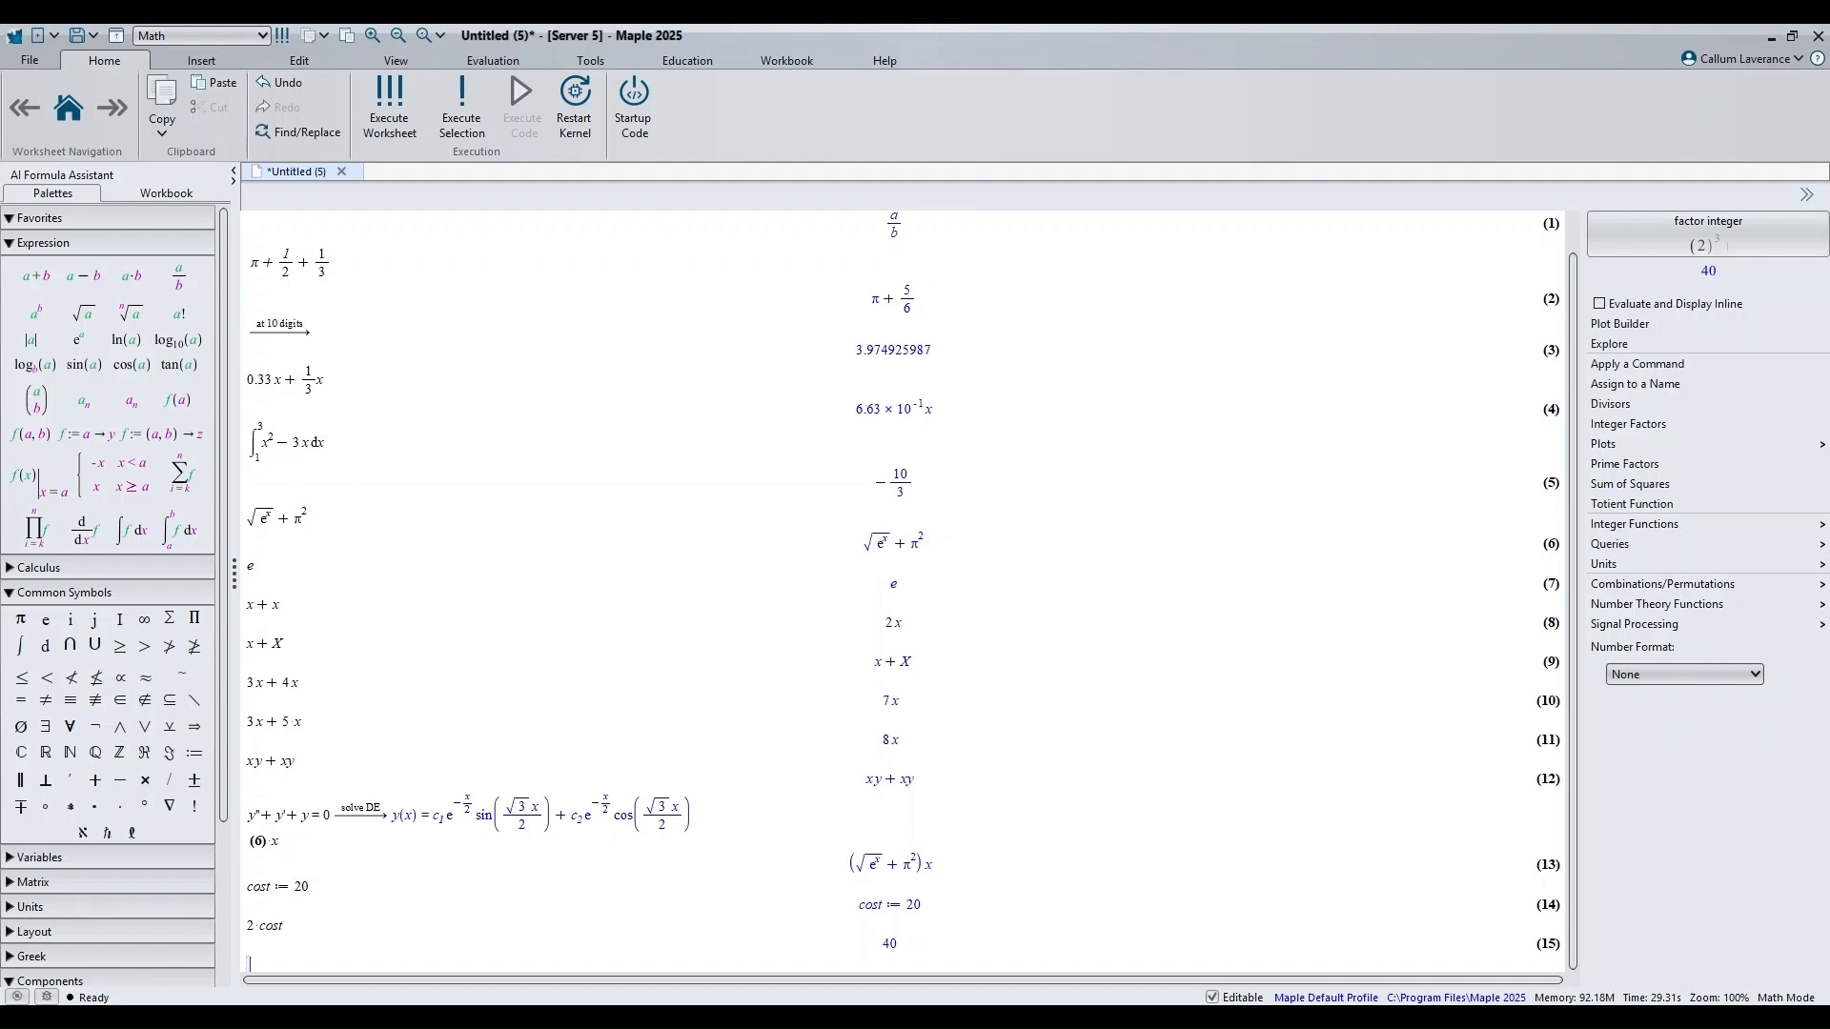
# Step: Define the function f := x -> x^2 with arrow notation on a new line
pyautogui.write('f:=')
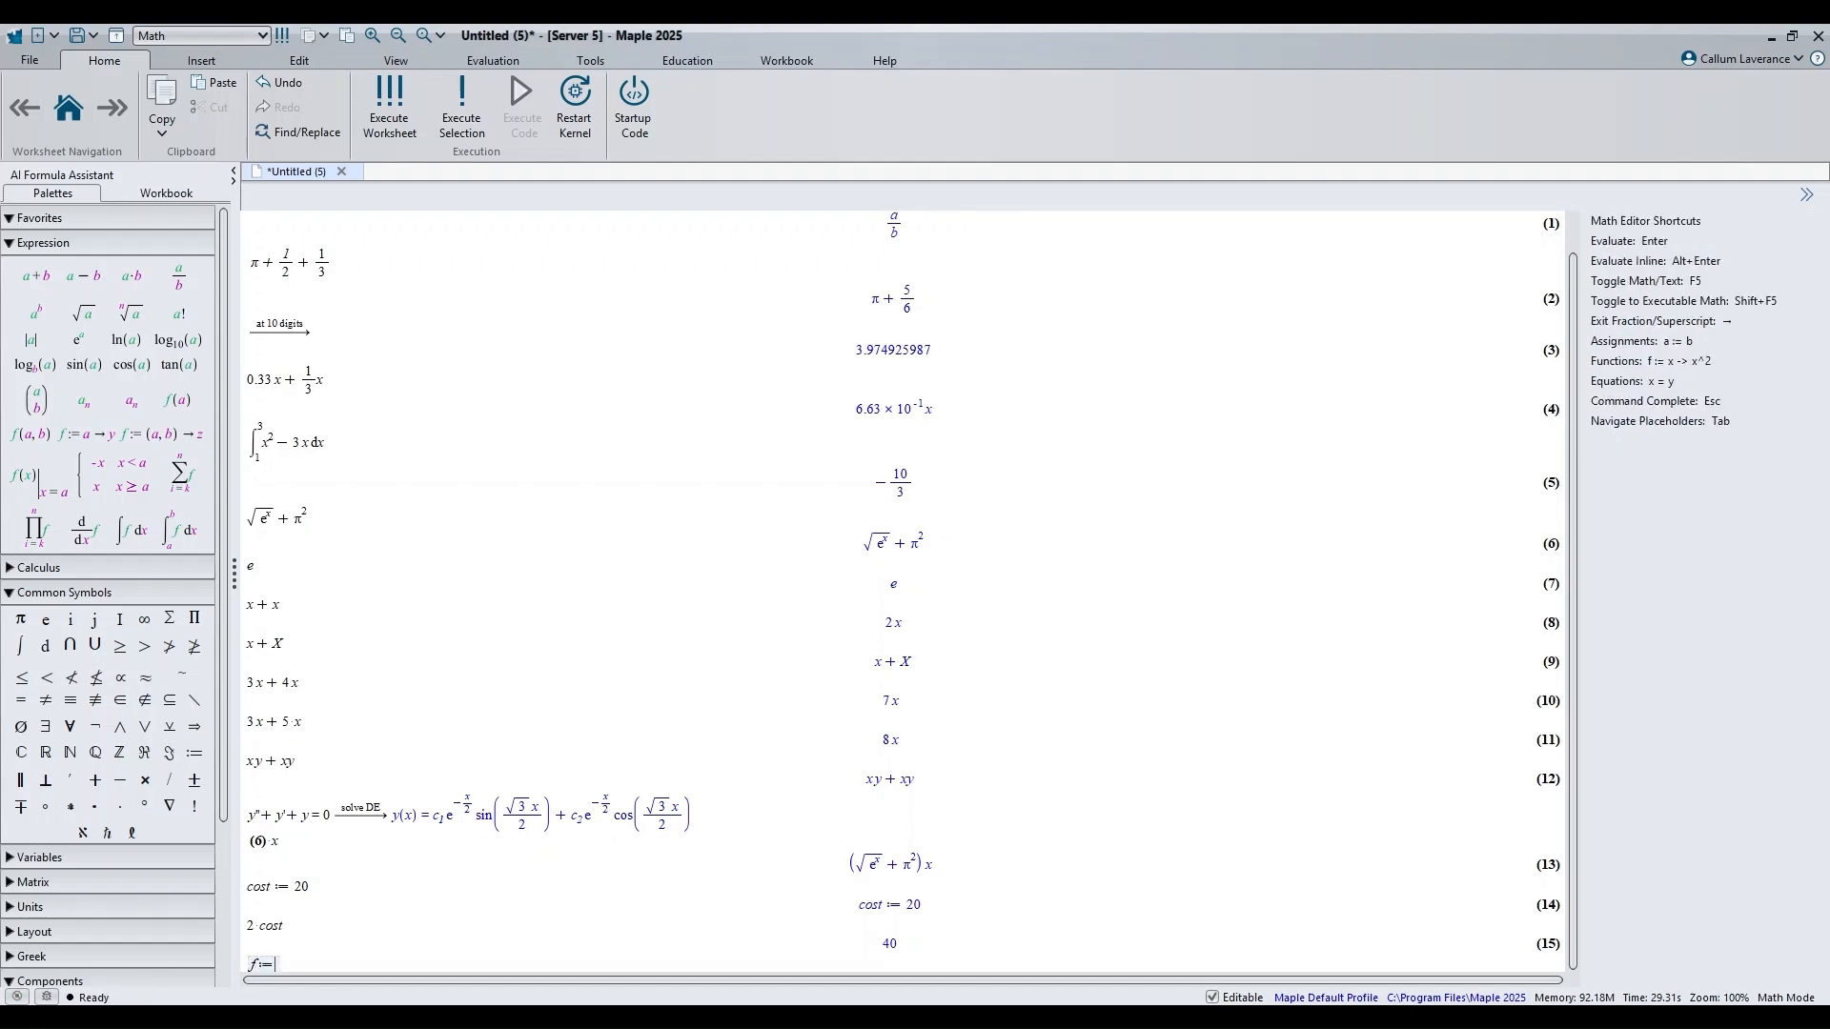
pyautogui.write('x')
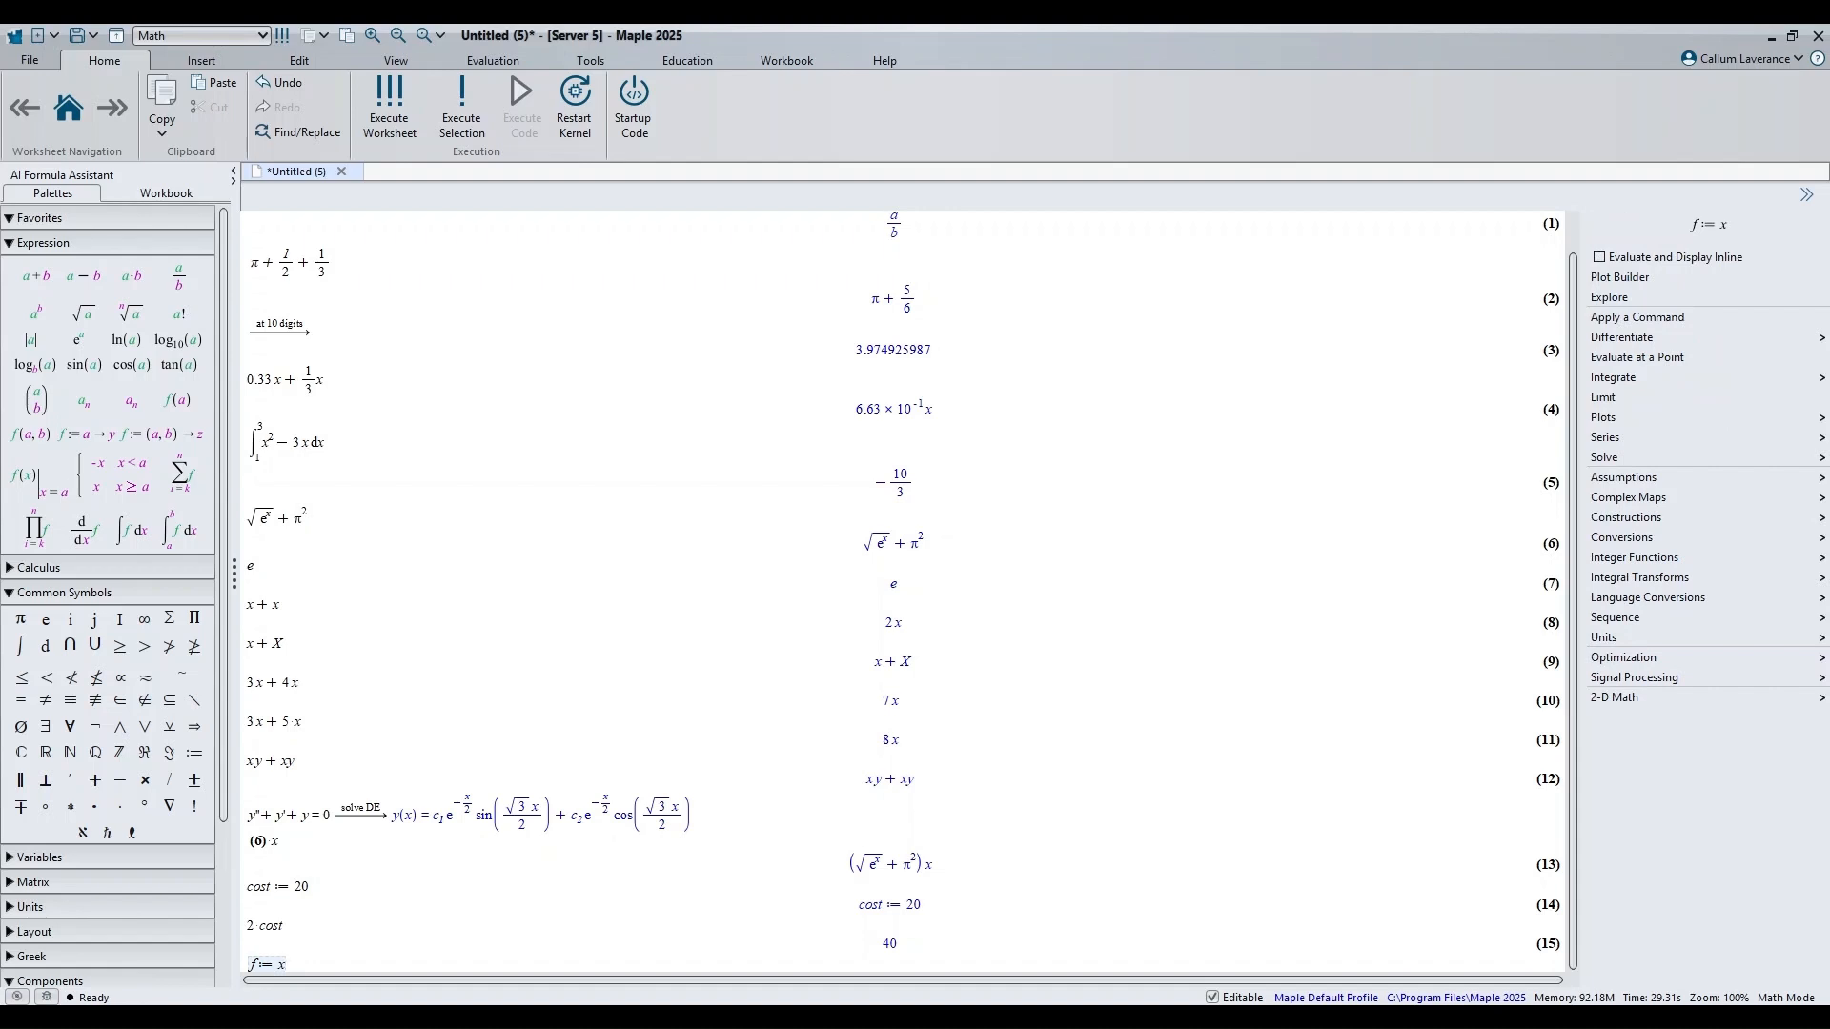
pyautogui.write('->')
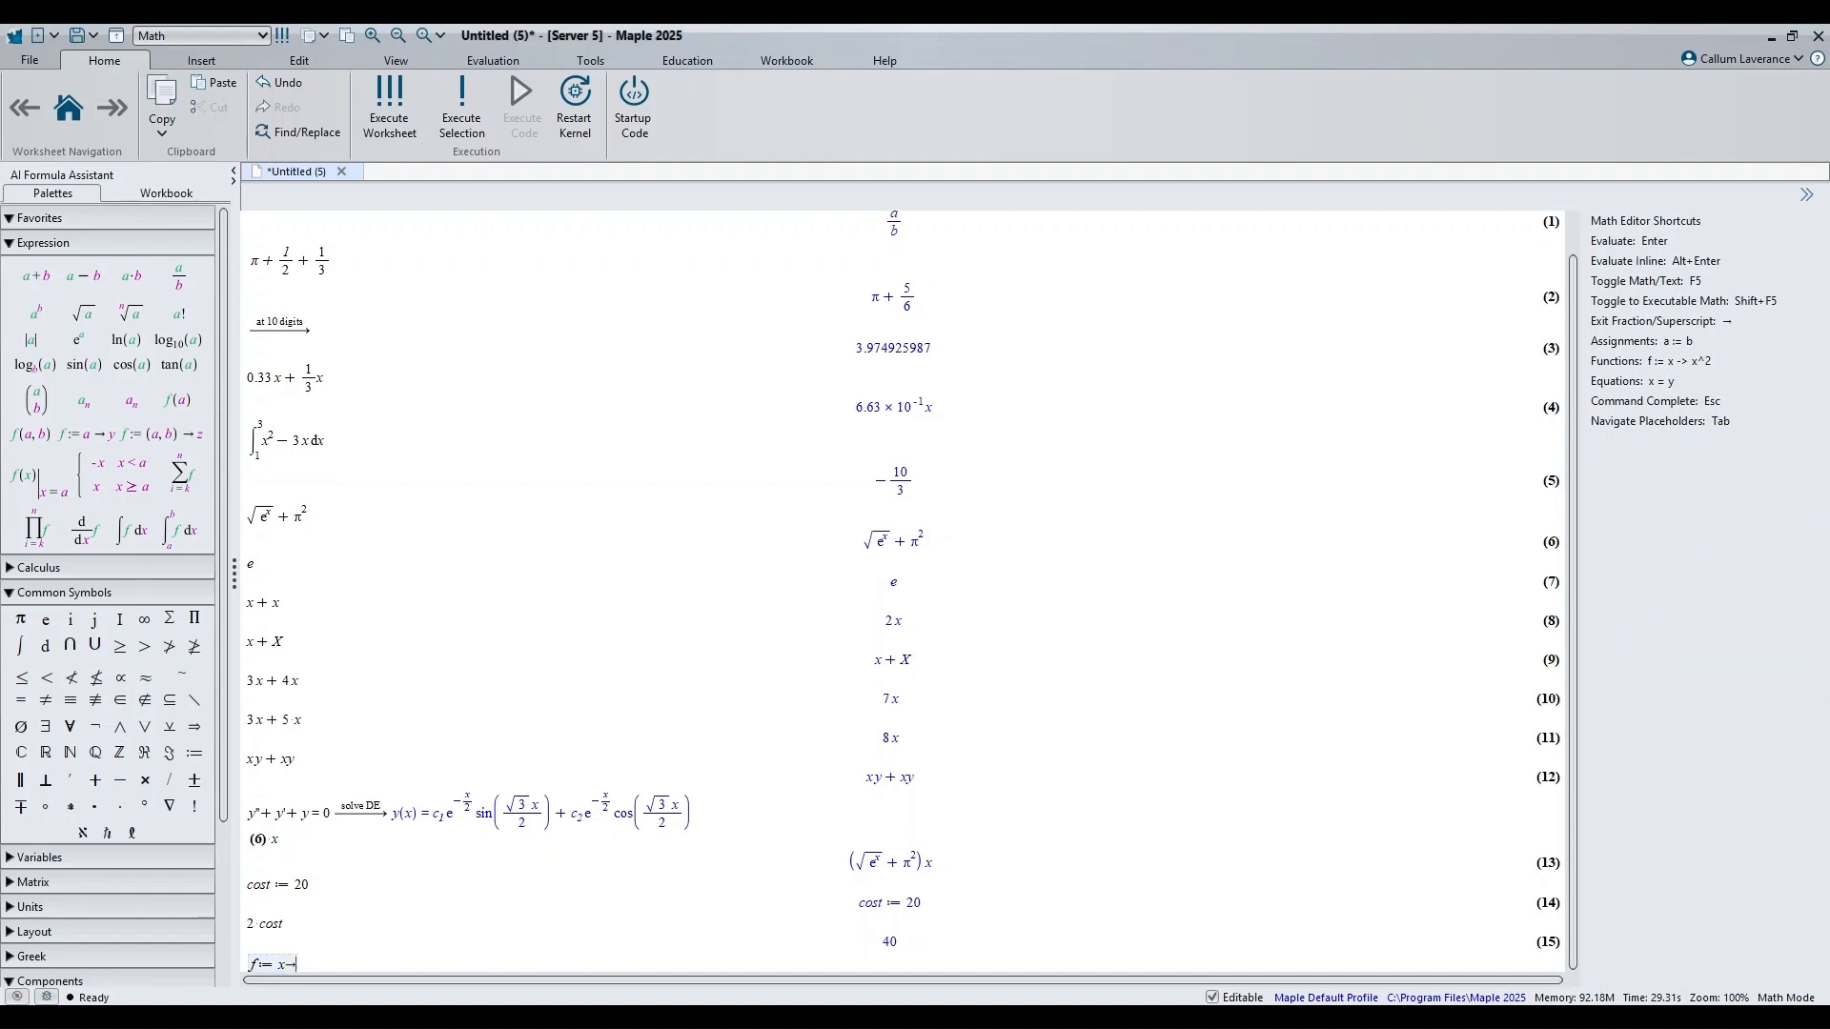
pyautogui.write('x^2')
pyautogui.press('Return')
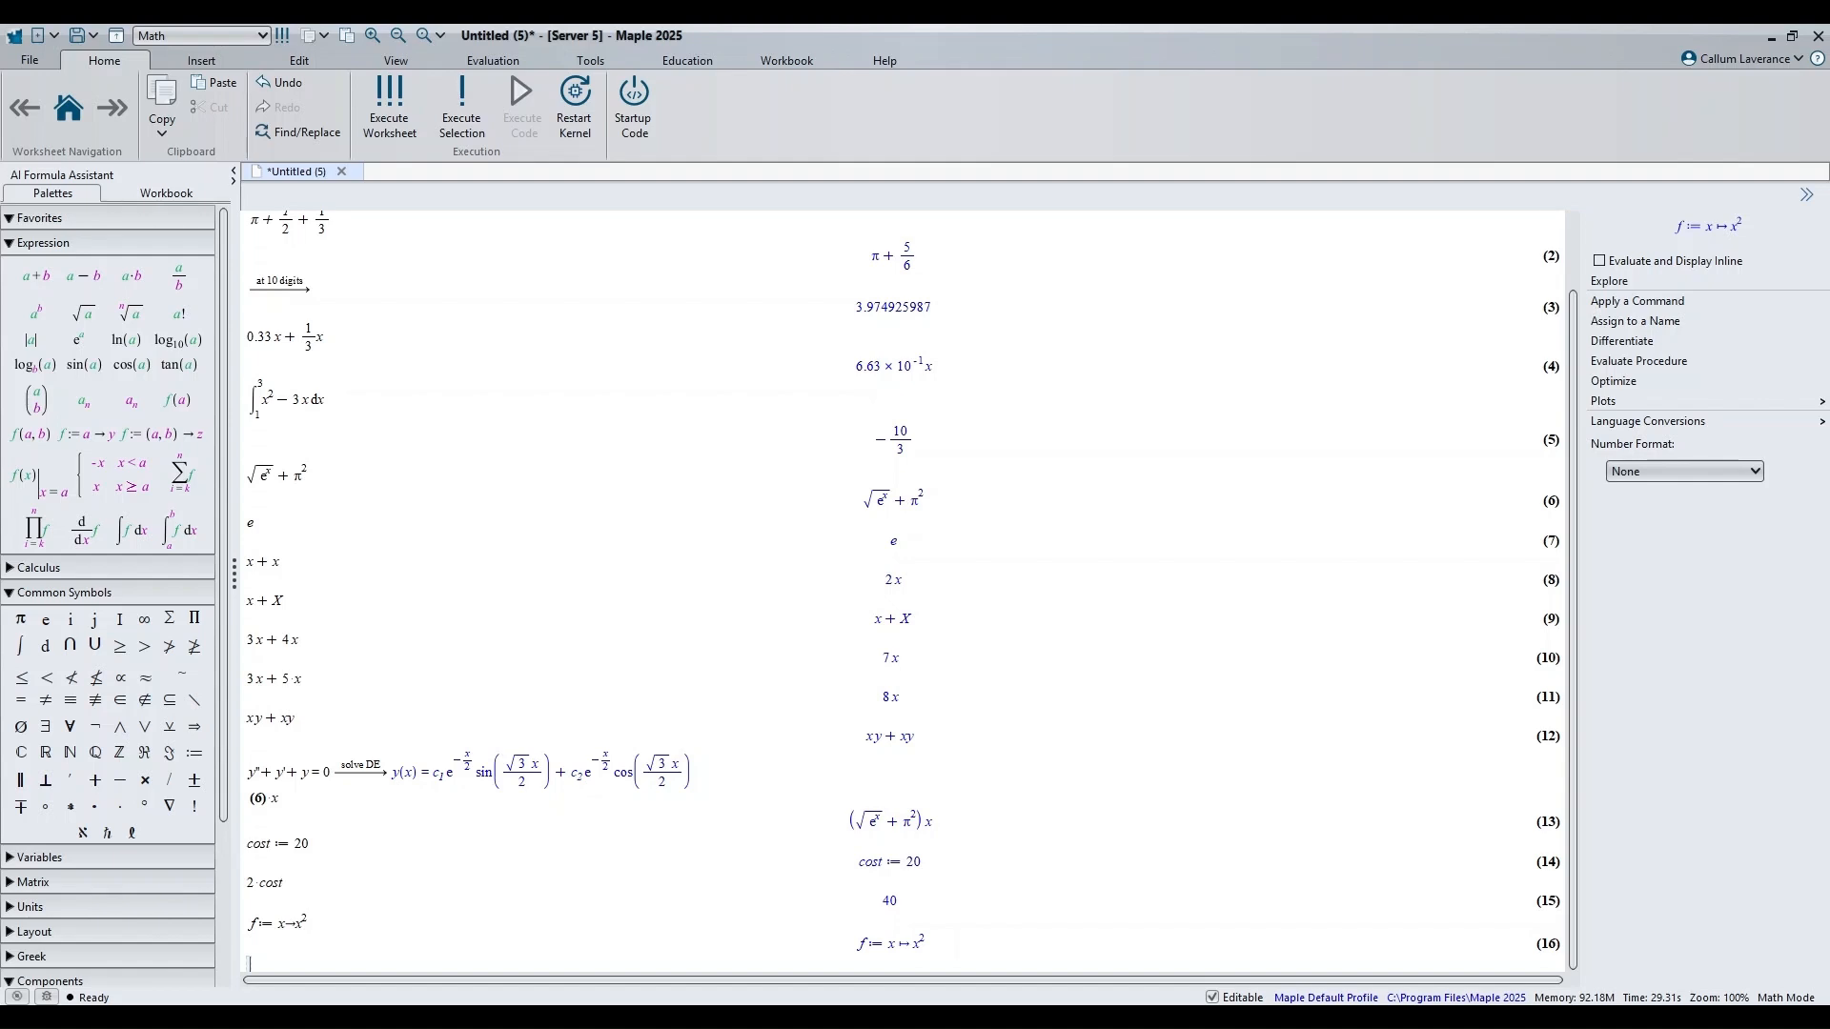
# Step: Evaluate the function f at 2 and at x on separate lines
pyautogui.write('f(')
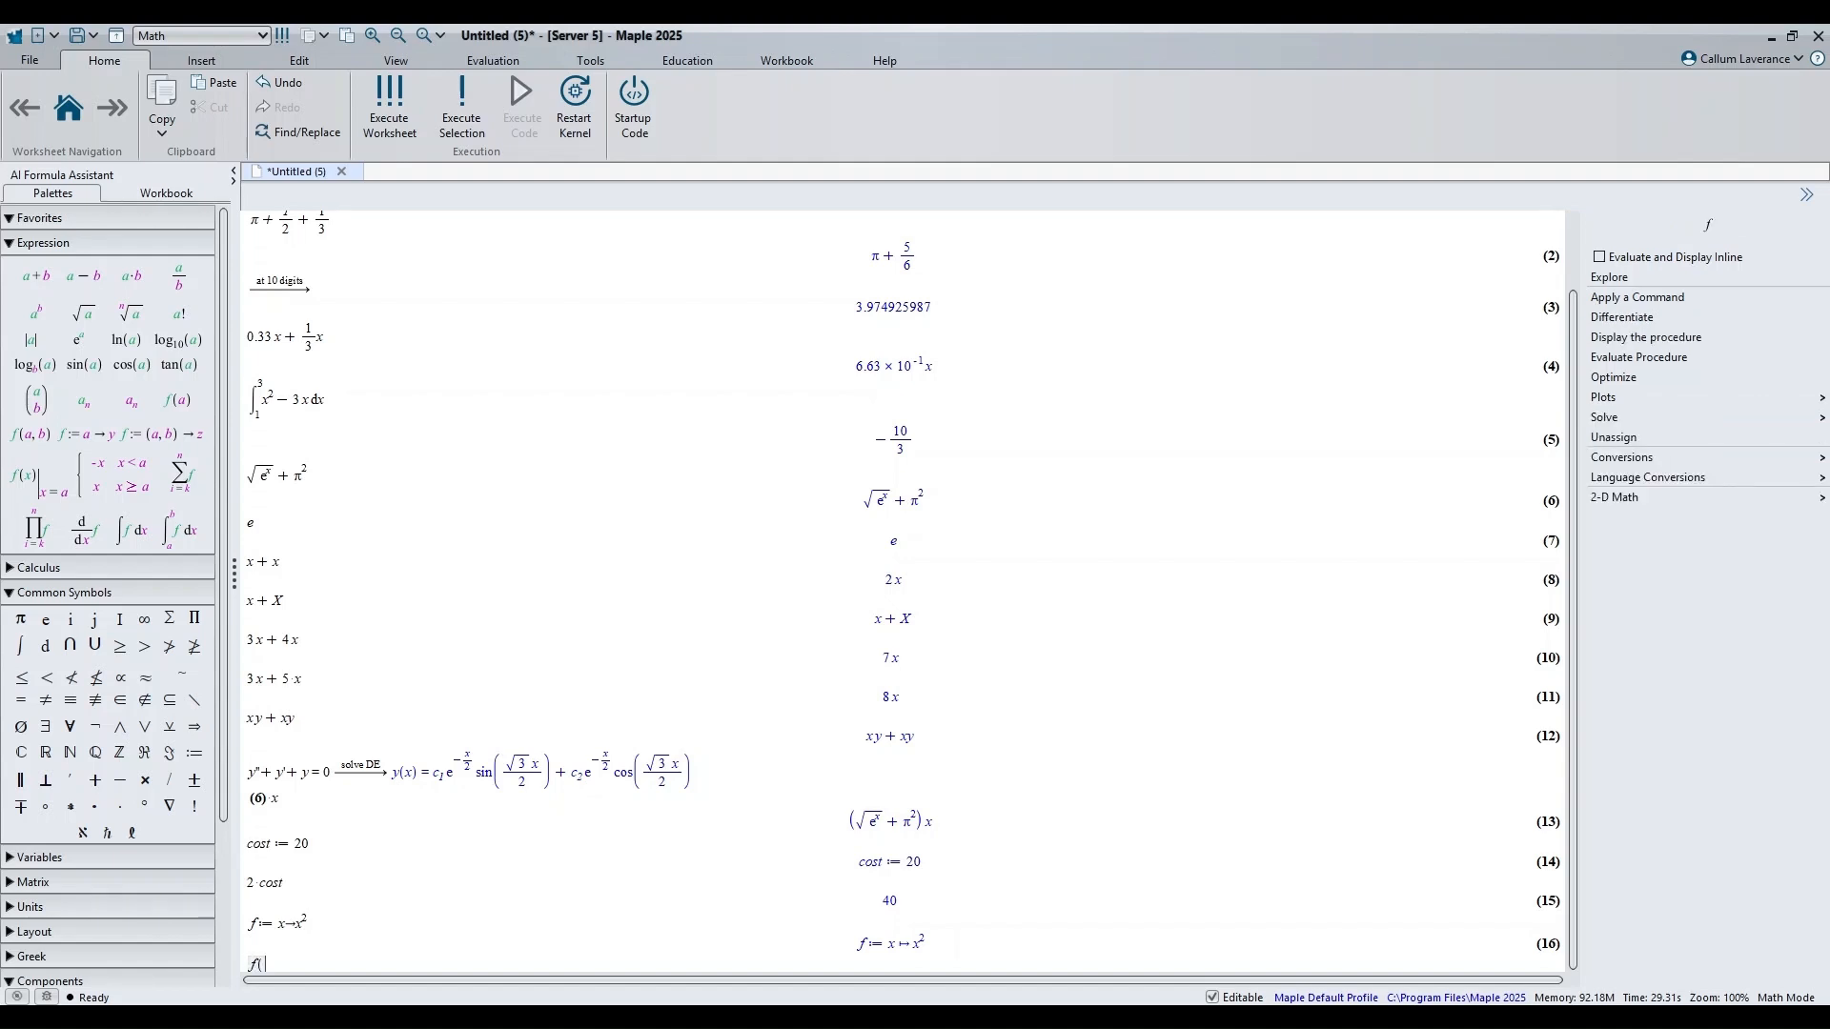
pyautogui.write('2)')
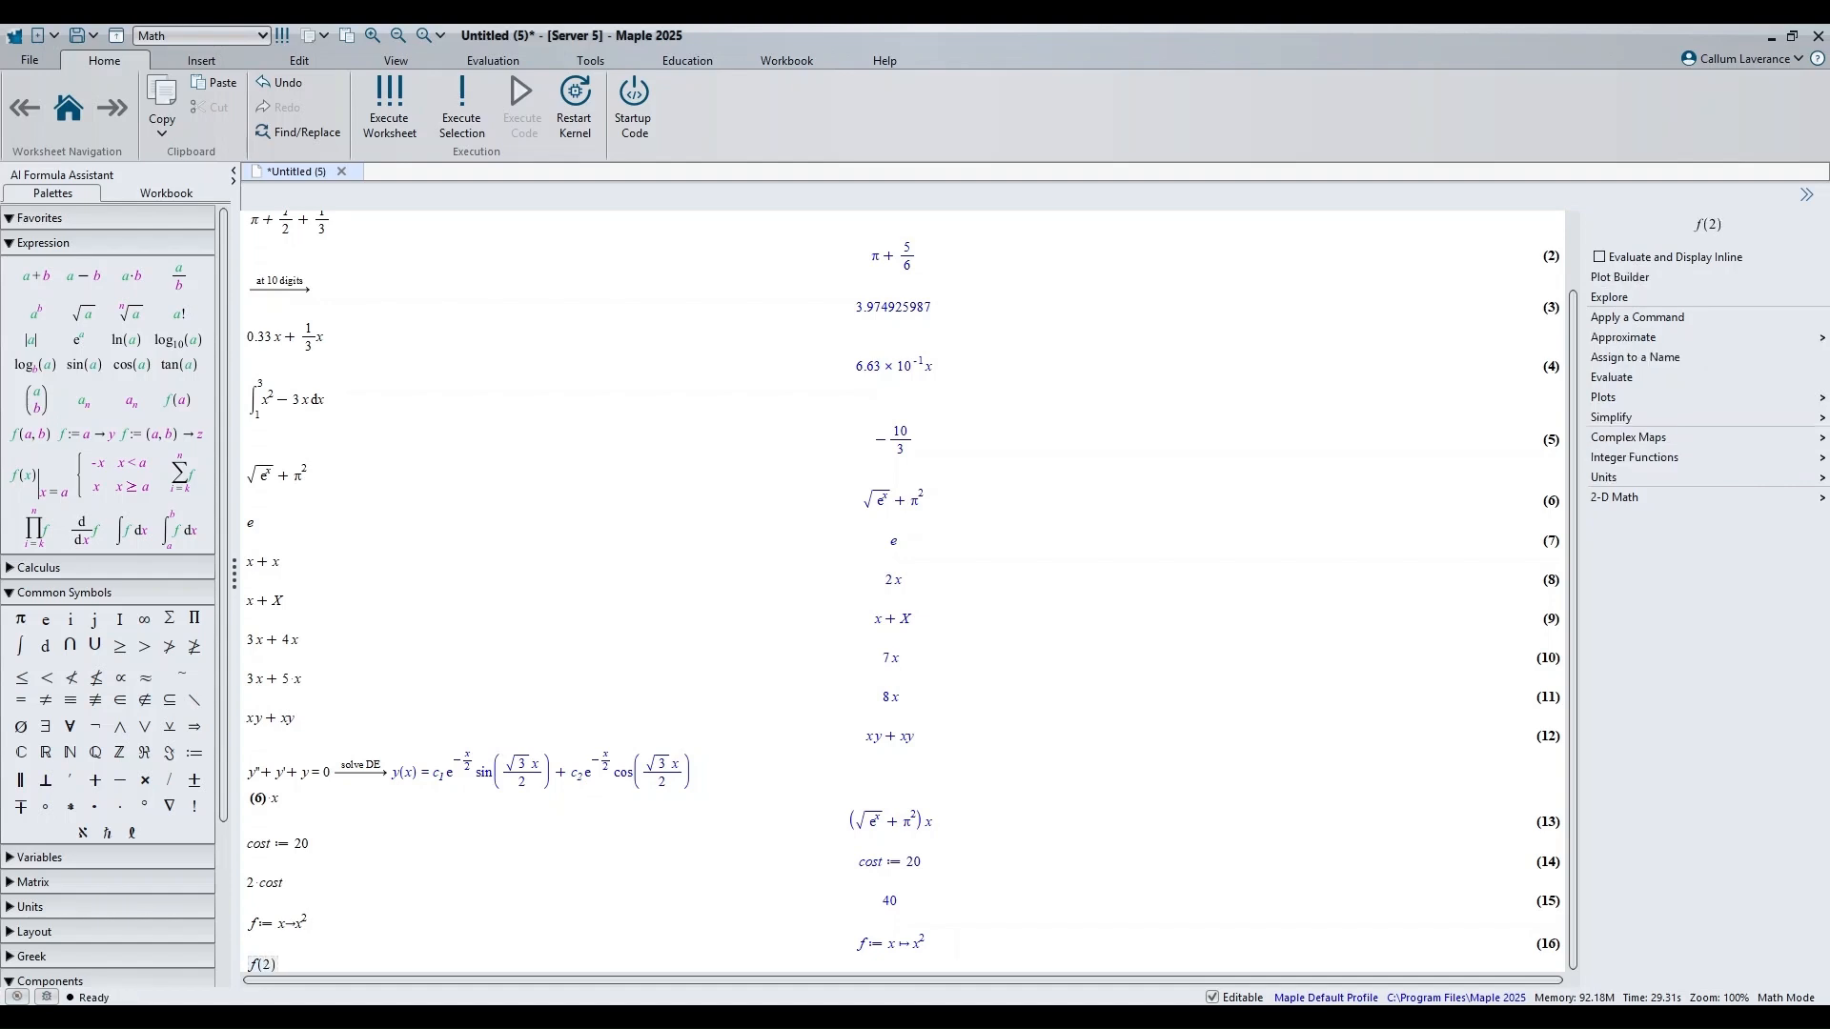
pyautogui.press('Return')
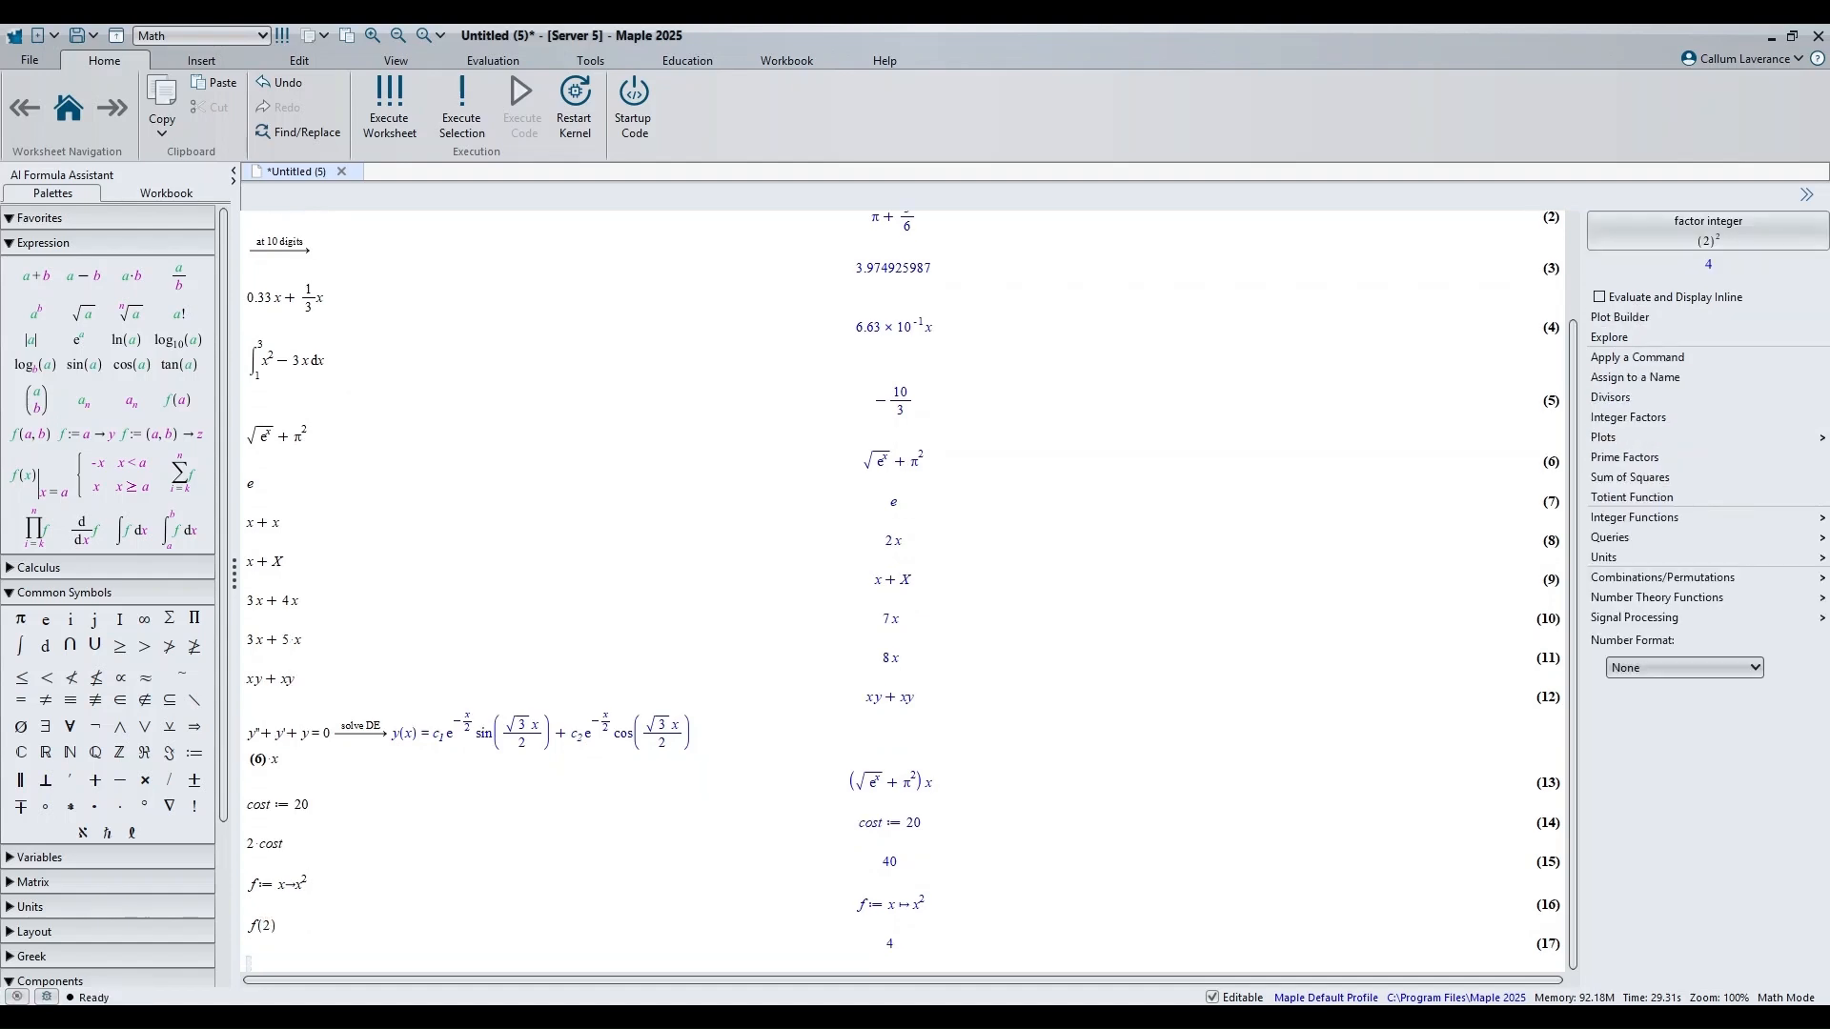
pyautogui.write('f(')
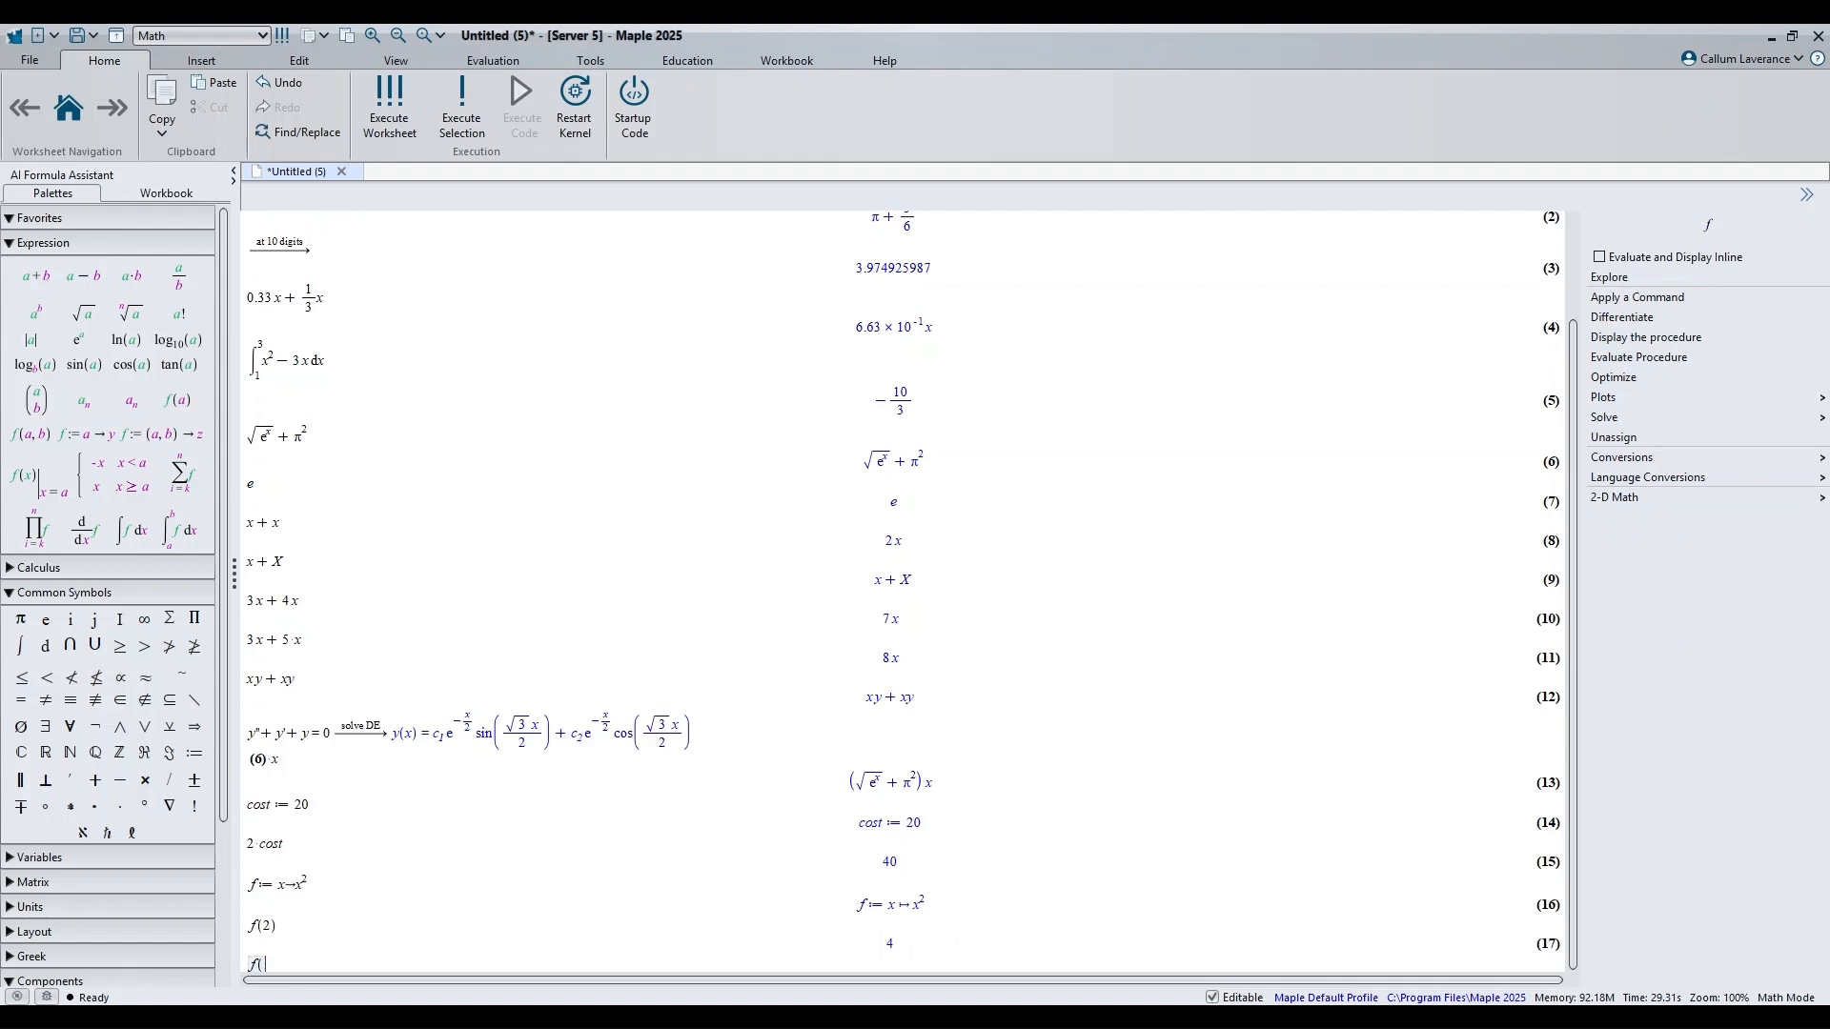
pyautogui.write('x)')
pyautogui.press('Return')
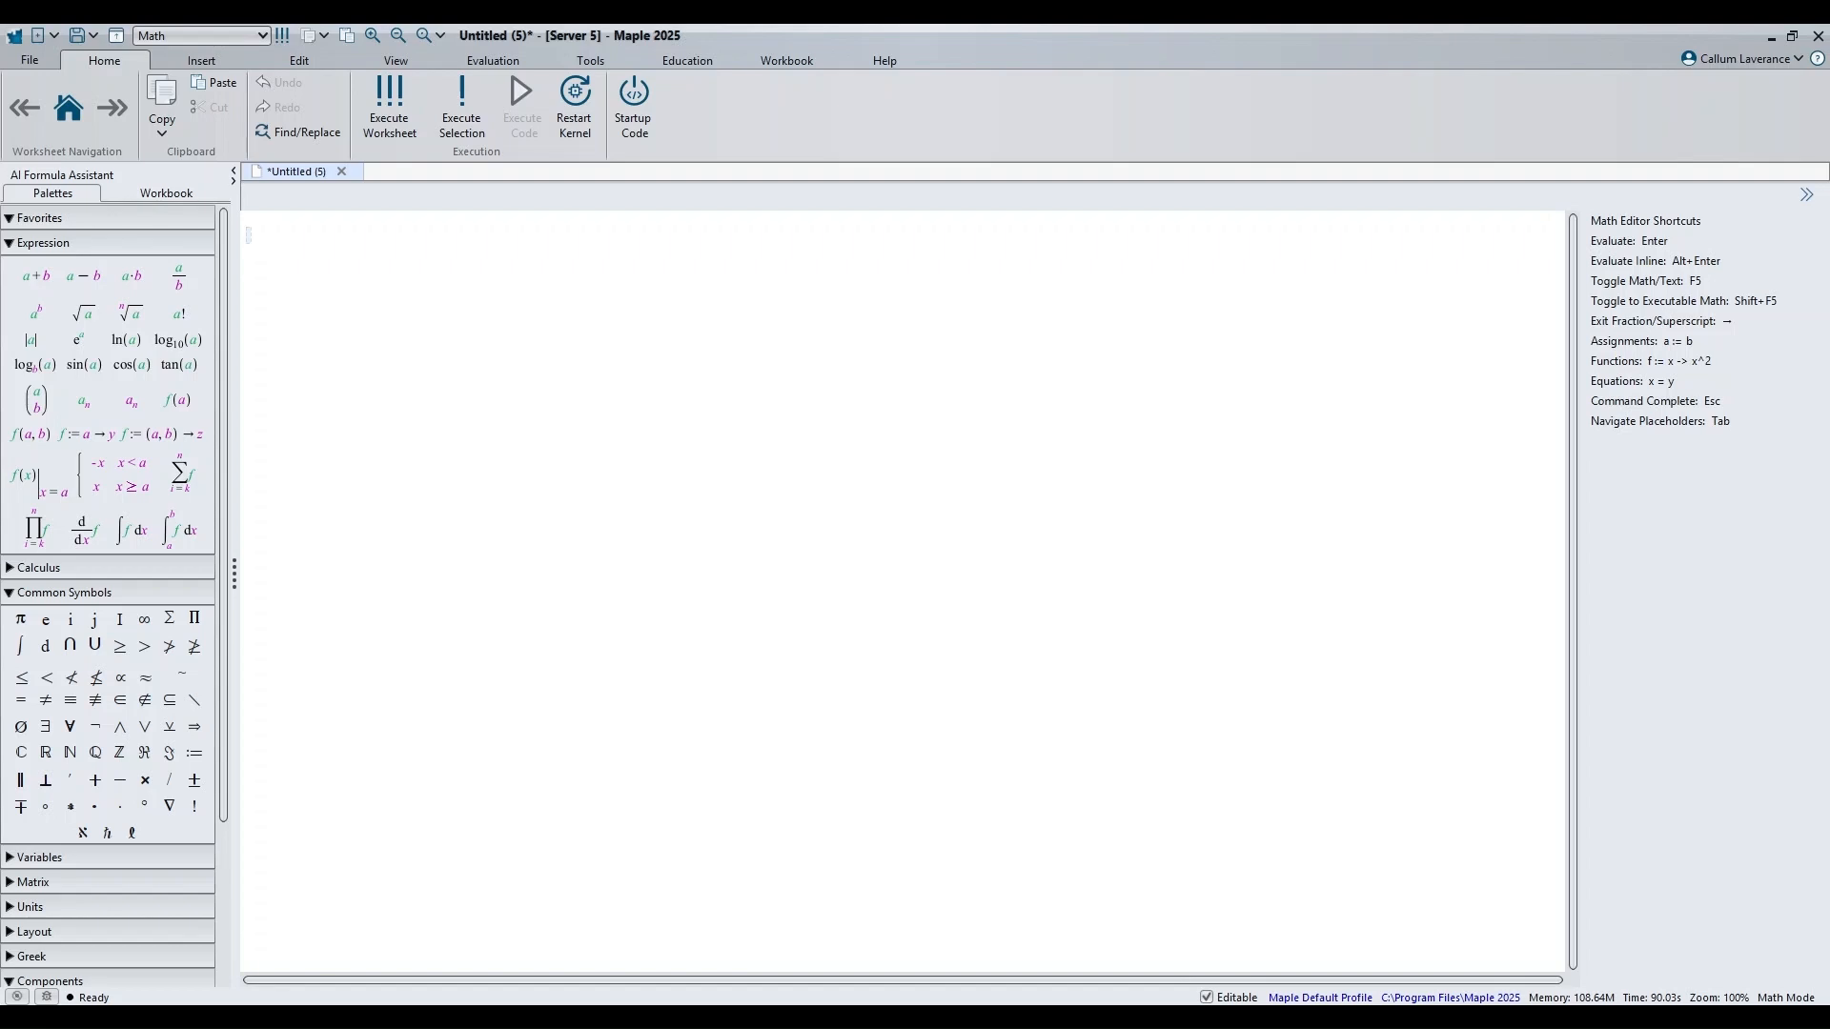
# Step: Switch the empty document to Text entry mode and write "We can express the solution as"
pyautogui.click(262, 35)
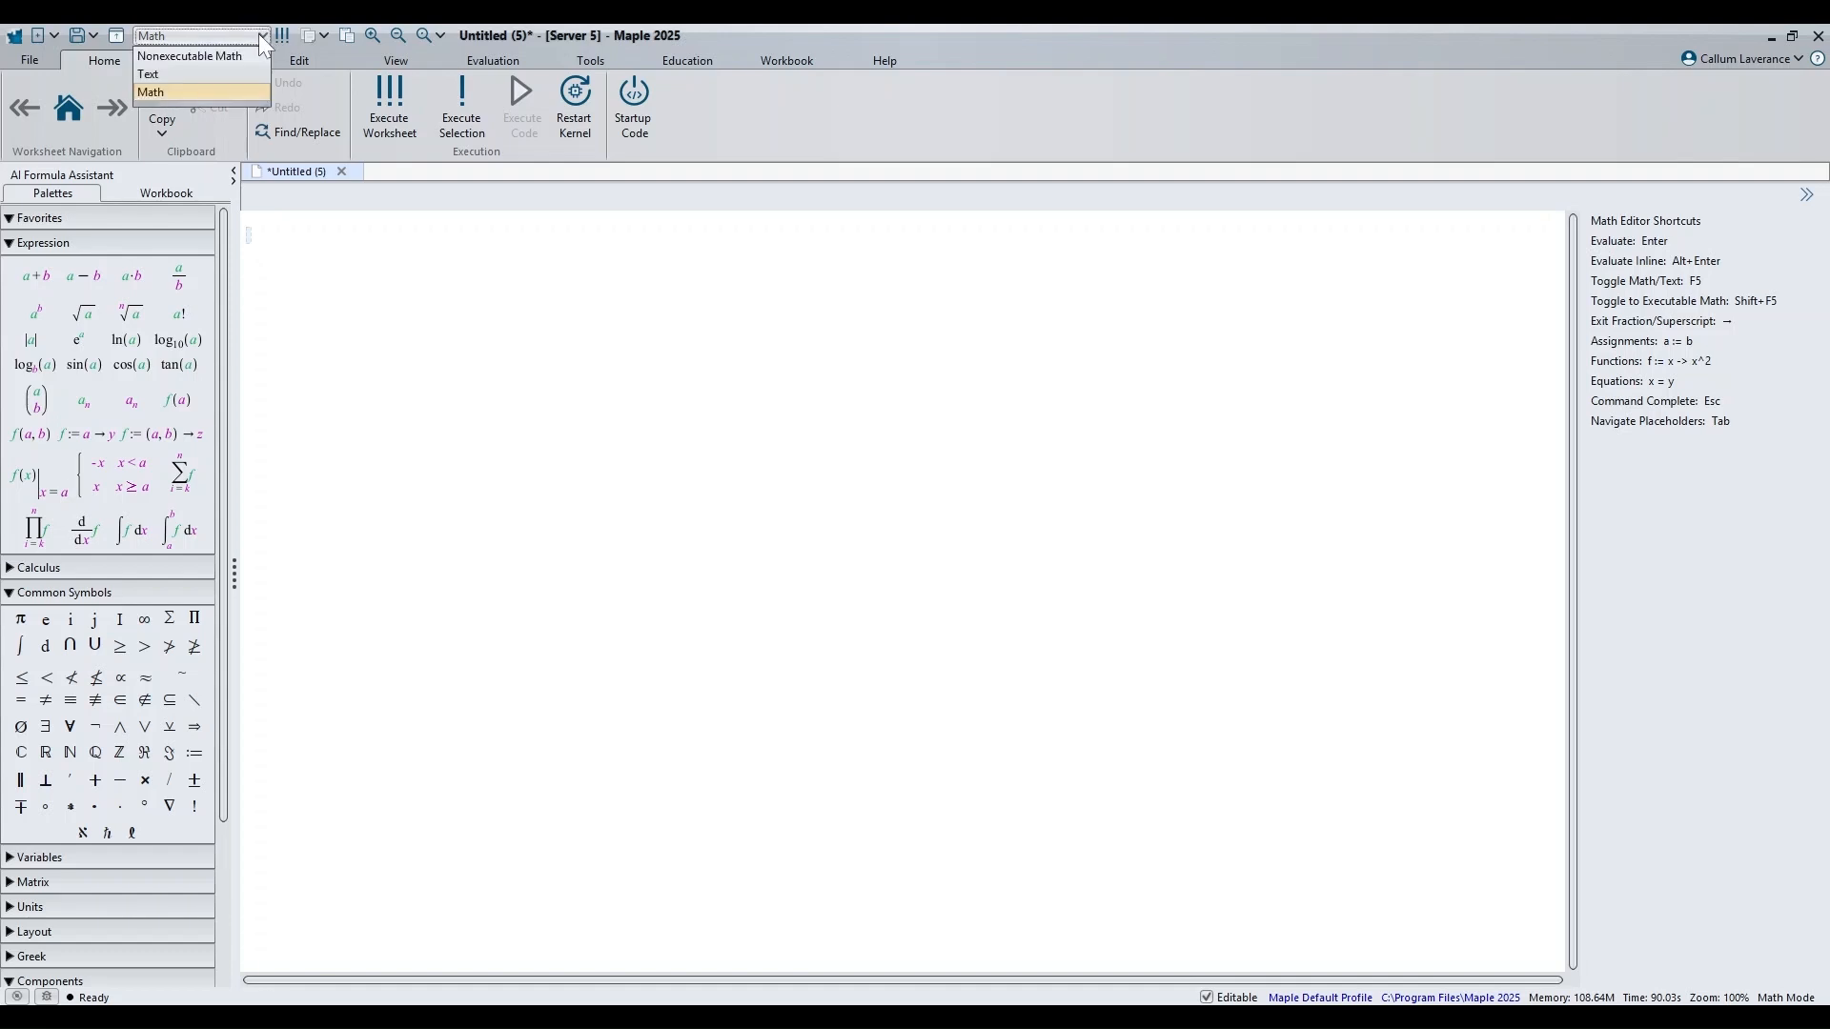
pyautogui.click(249, 236)
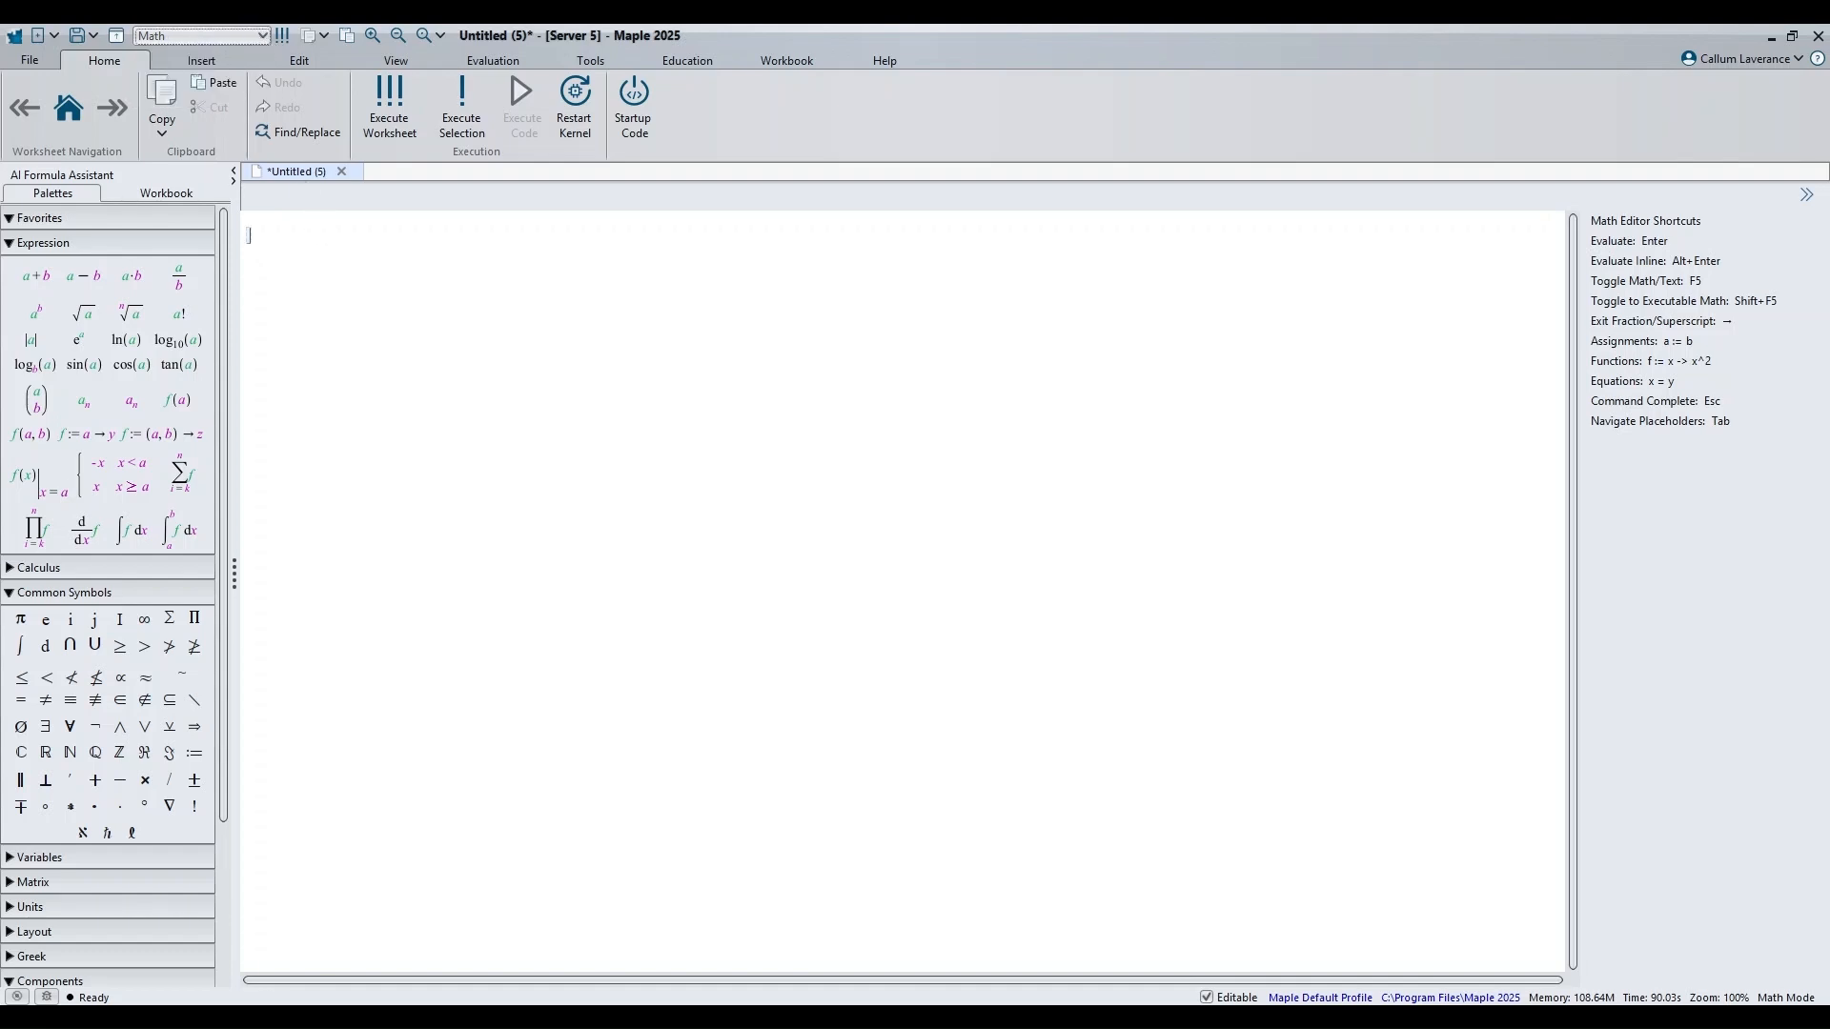
pyautogui.click(250, 37)
pyautogui.click(169, 74)
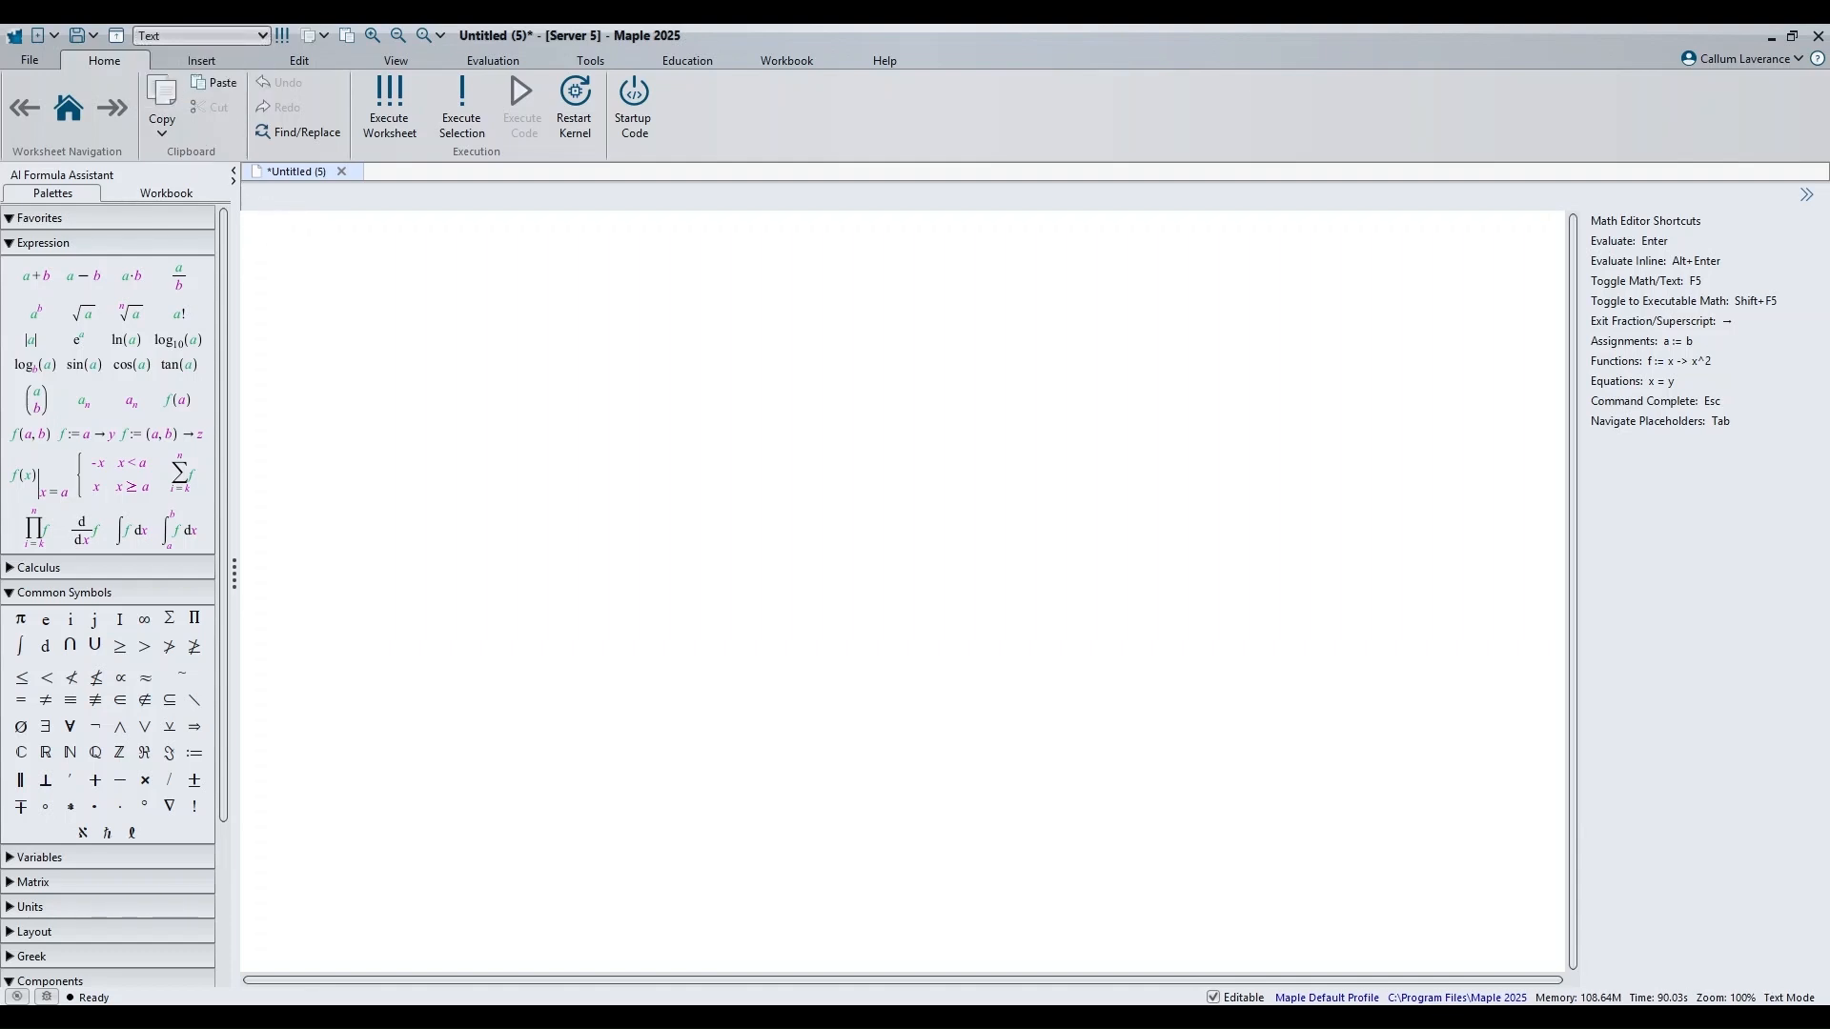
pyautogui.write('We can ')
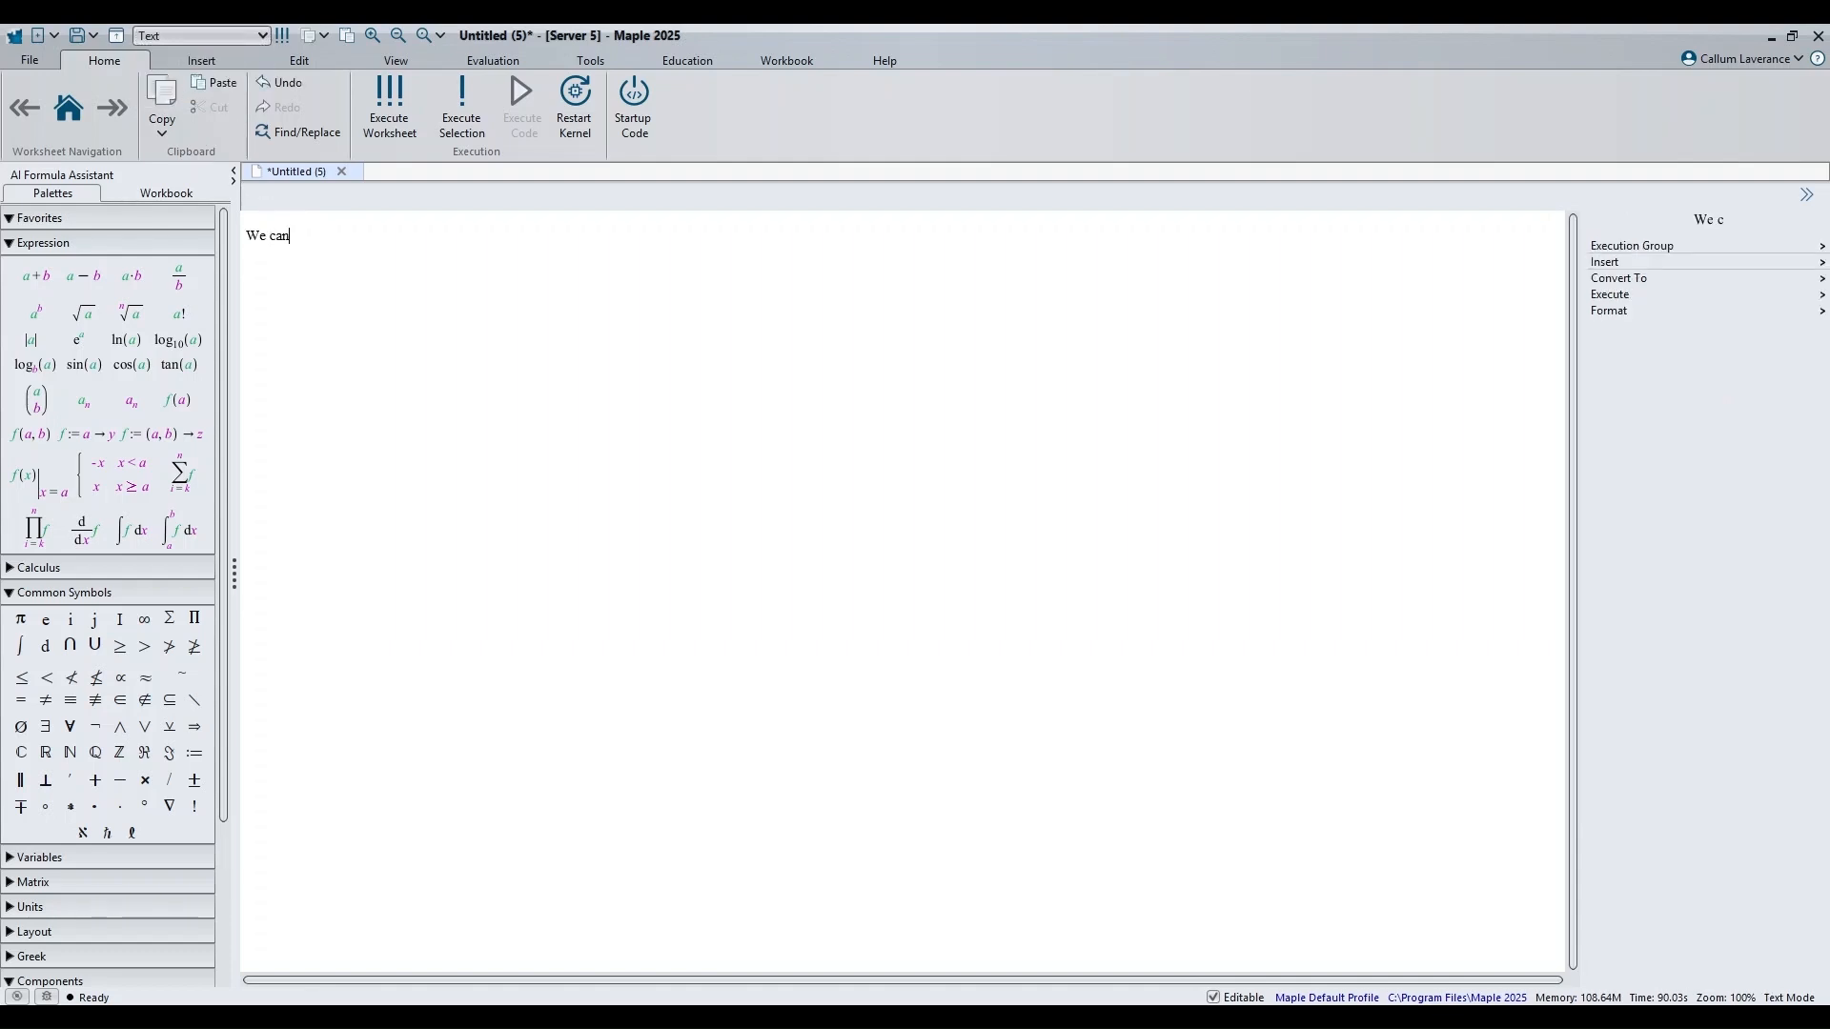
pyautogui.write('expresse')
pyautogui.press('BackSpace')
pyautogui.write('the solution as')
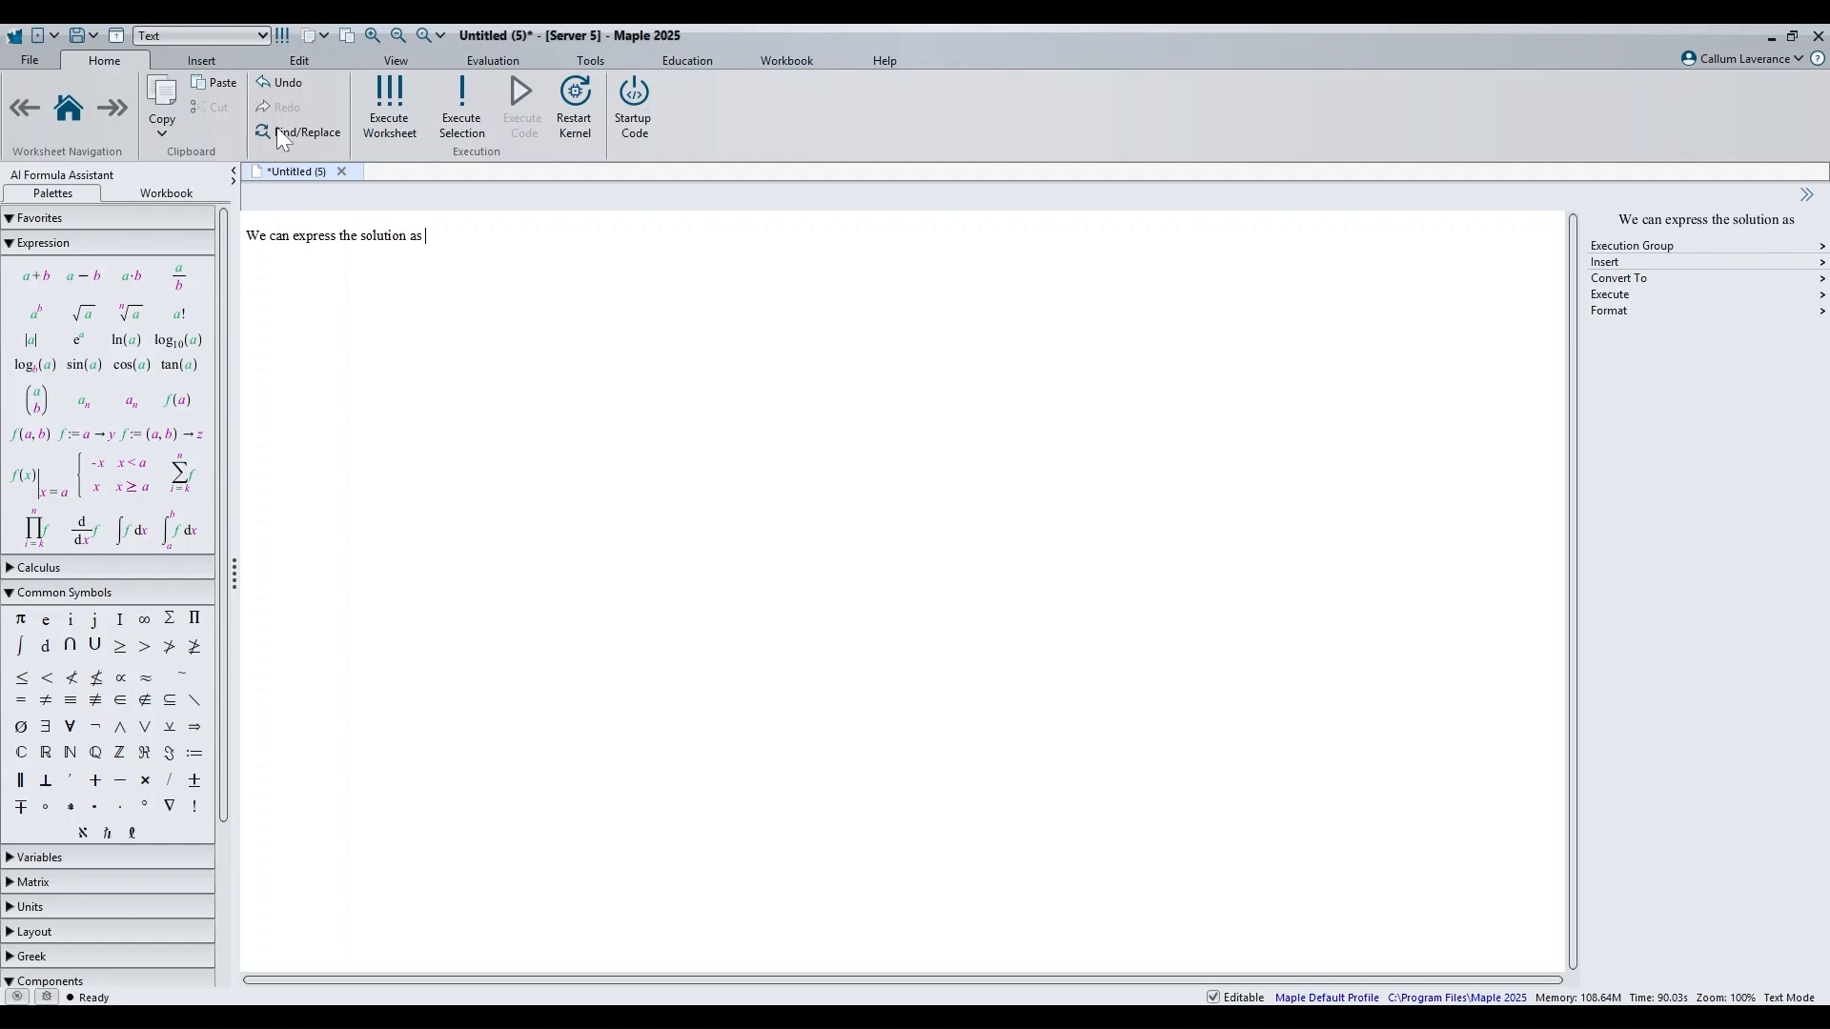
# Step: Insert the nonexecutable math expression x^2 + 1 after "We can express the solution as"
pyautogui.click(257, 36)
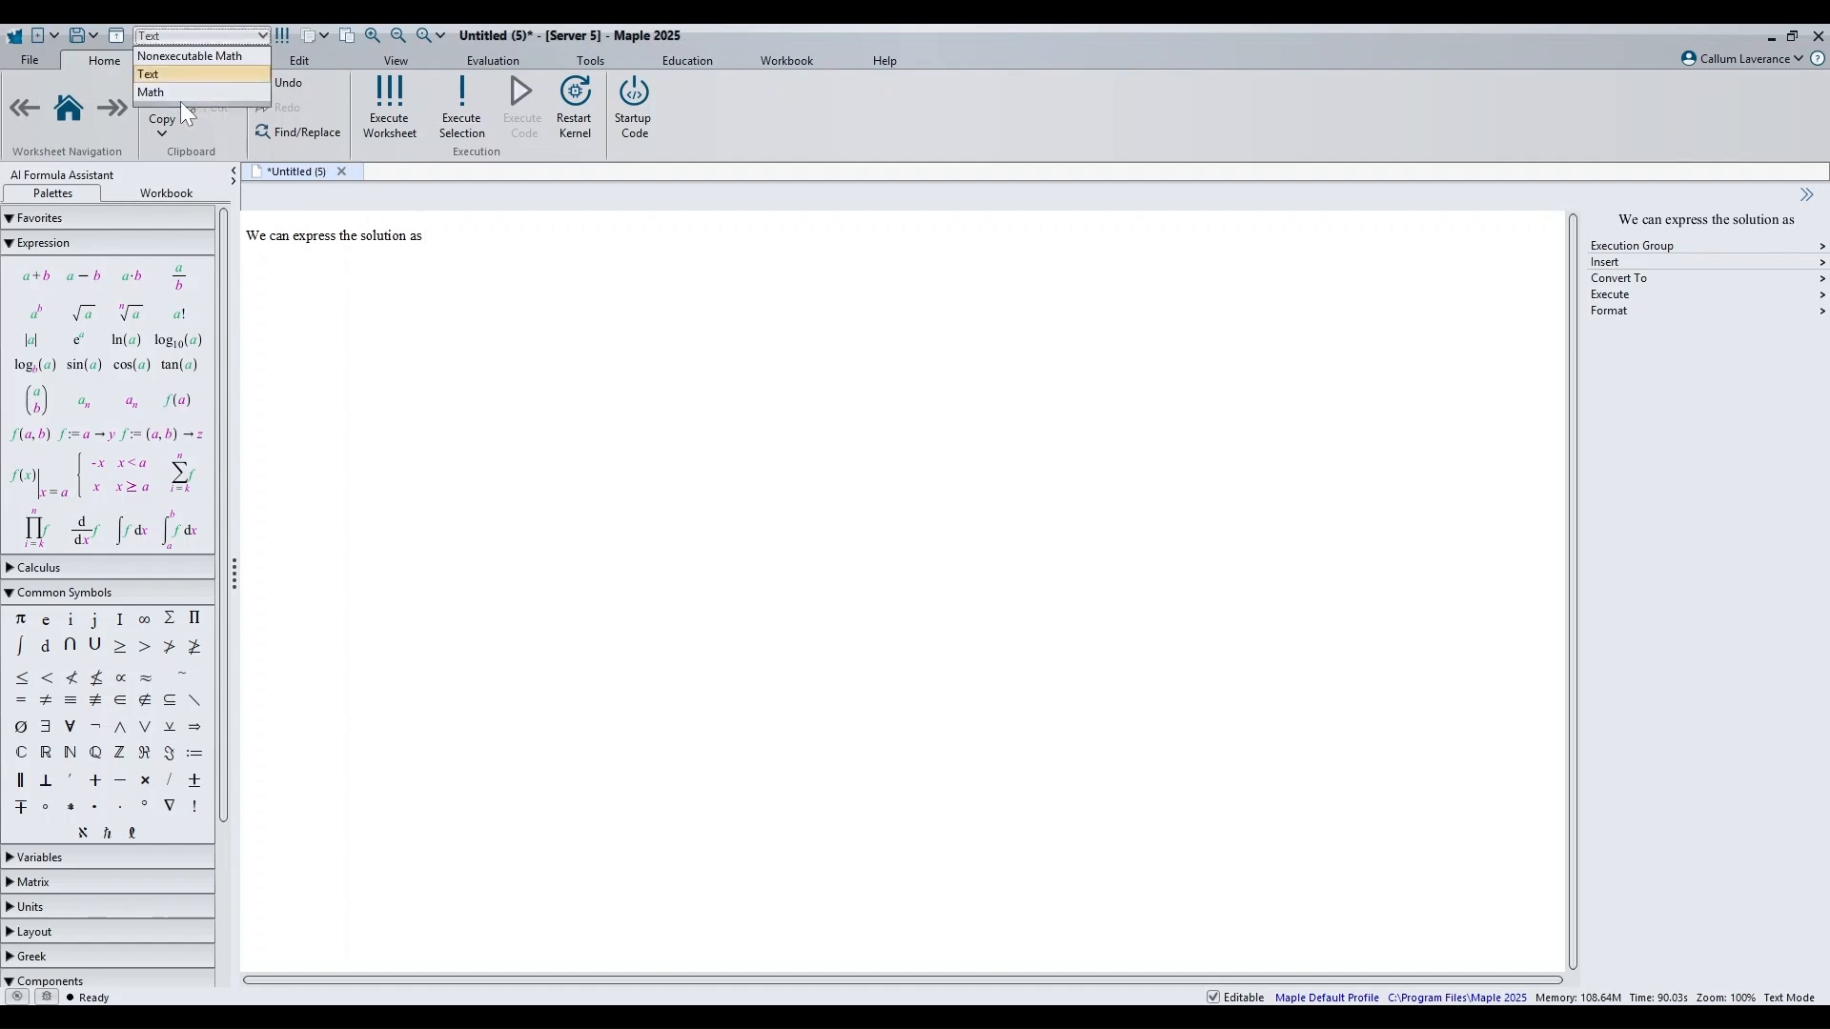
pyautogui.click(185, 60)
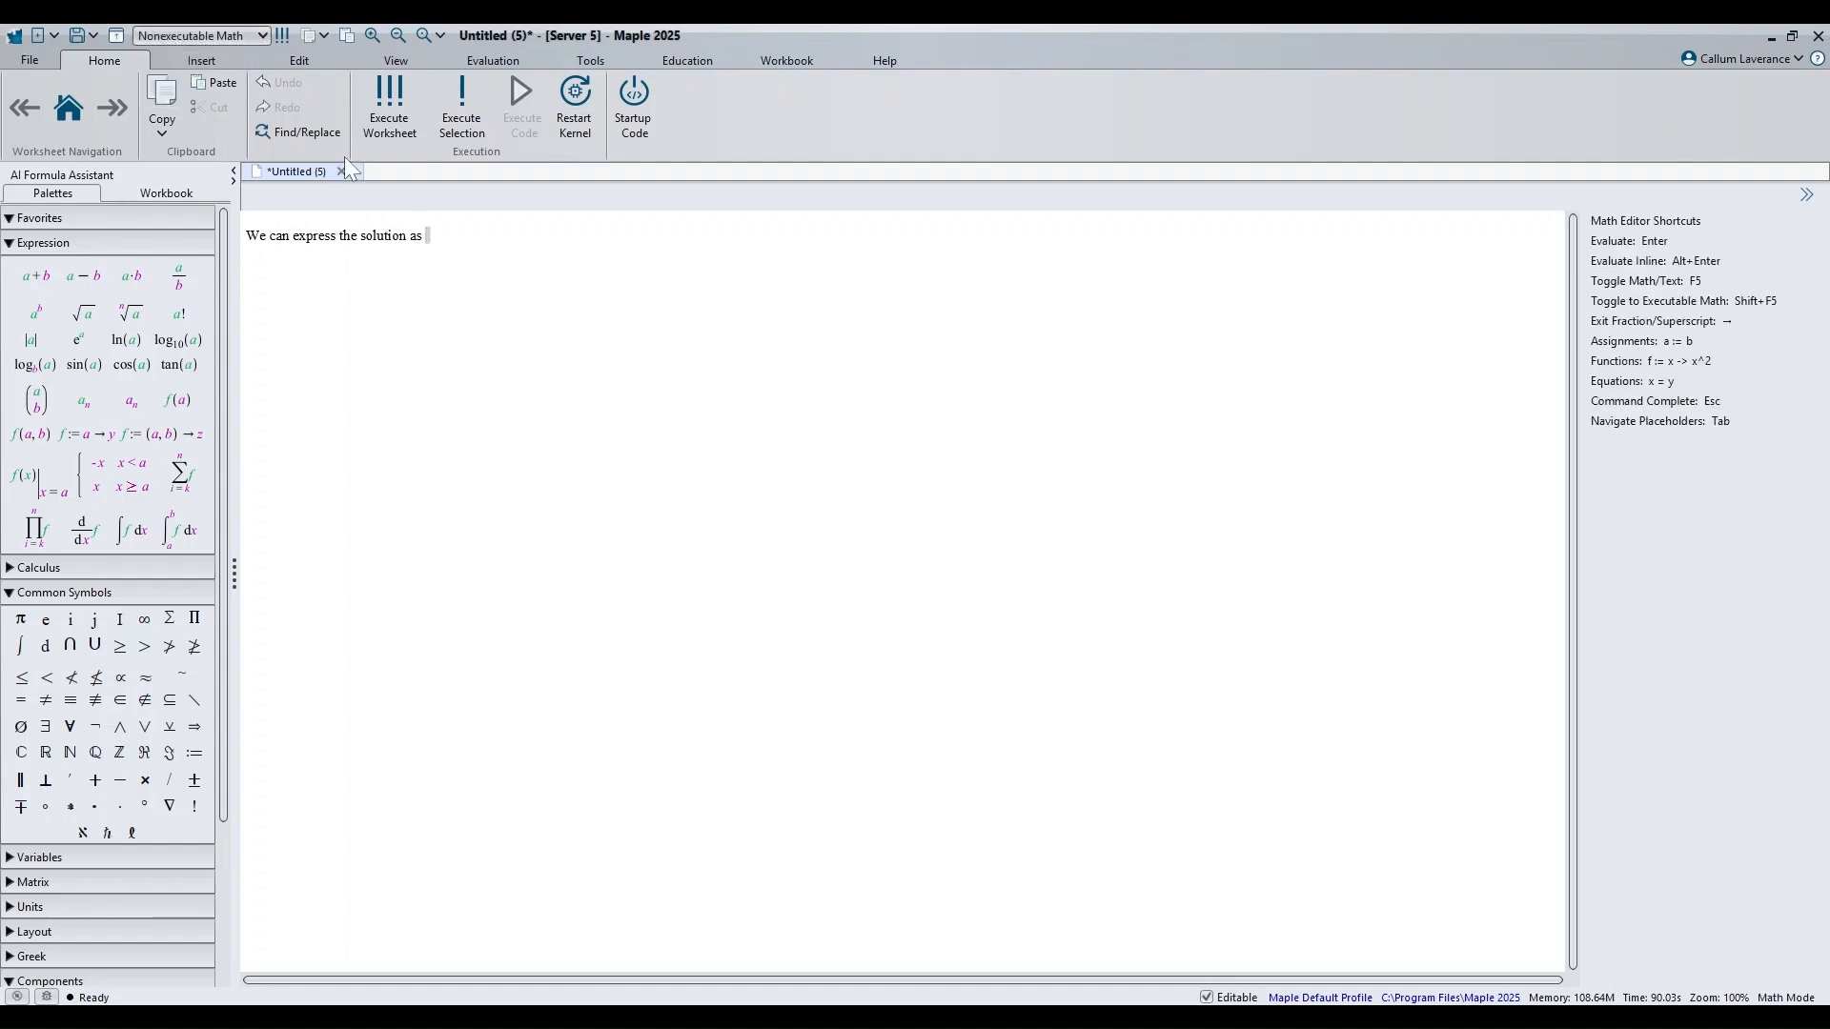
pyautogui.write('x')
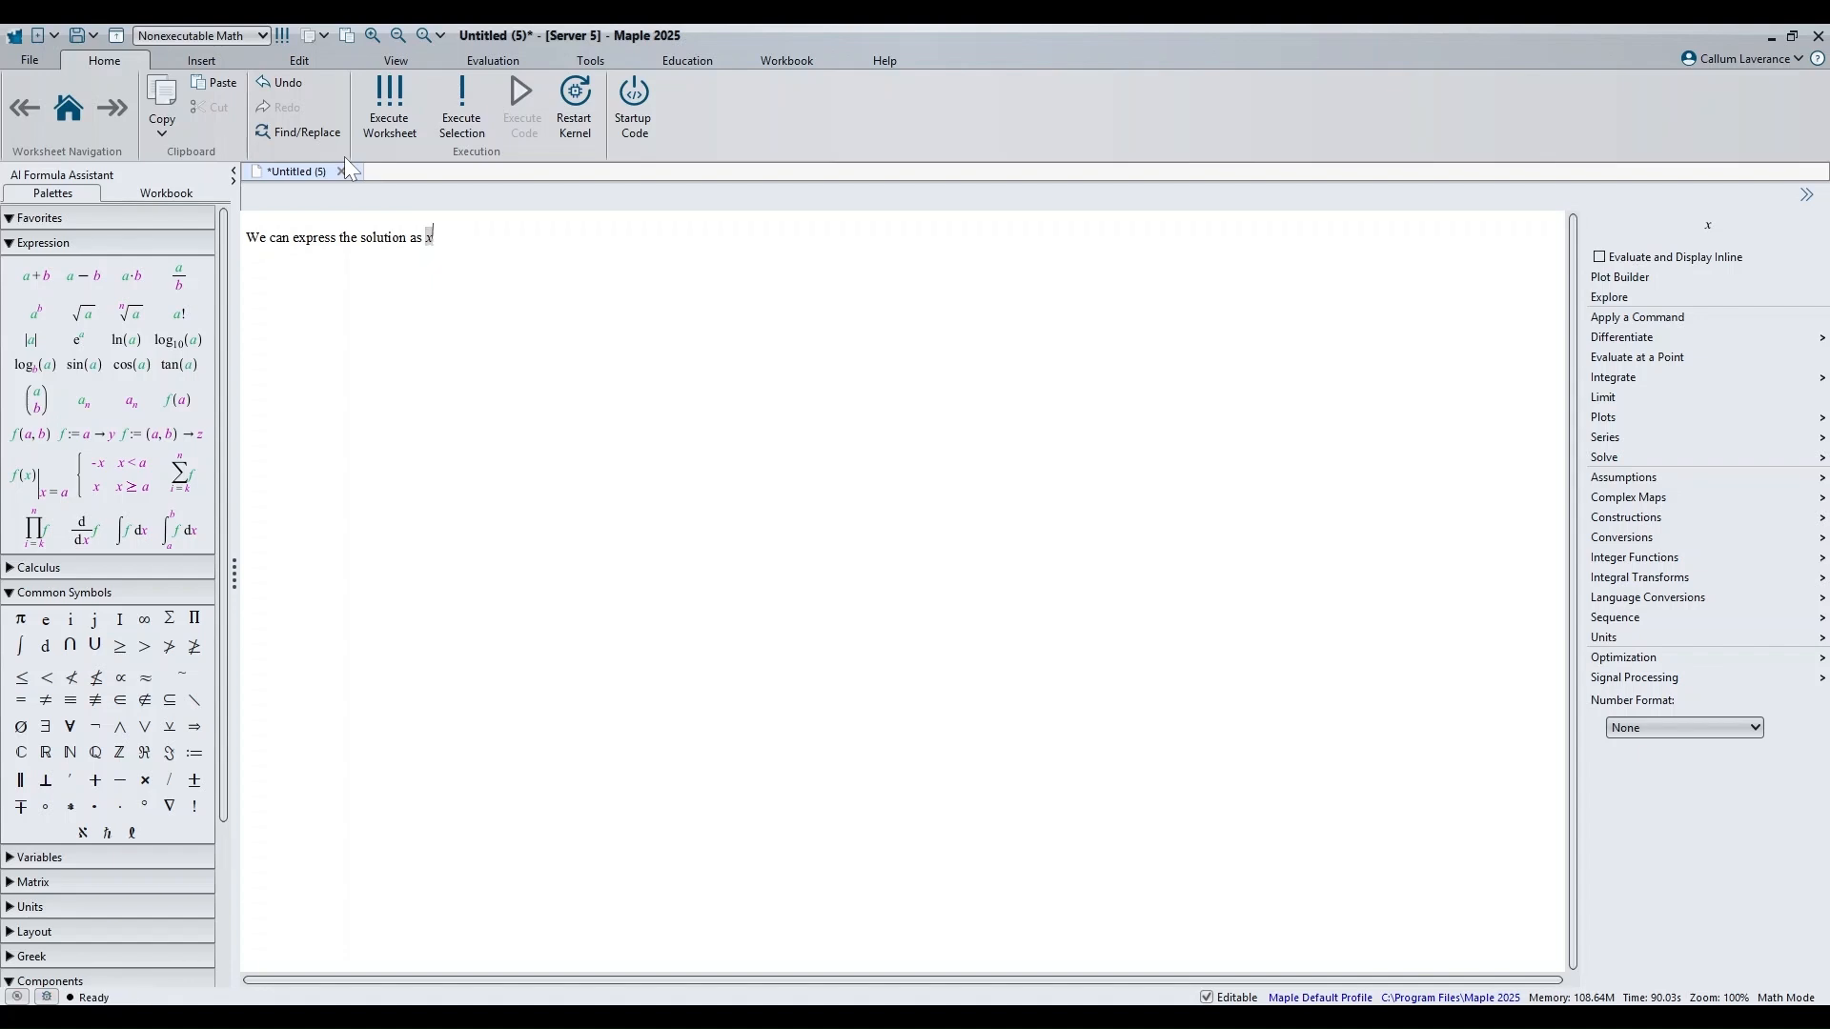
pyautogui.write('^2')
pyautogui.press('Right')
pyautogui.write('+1')
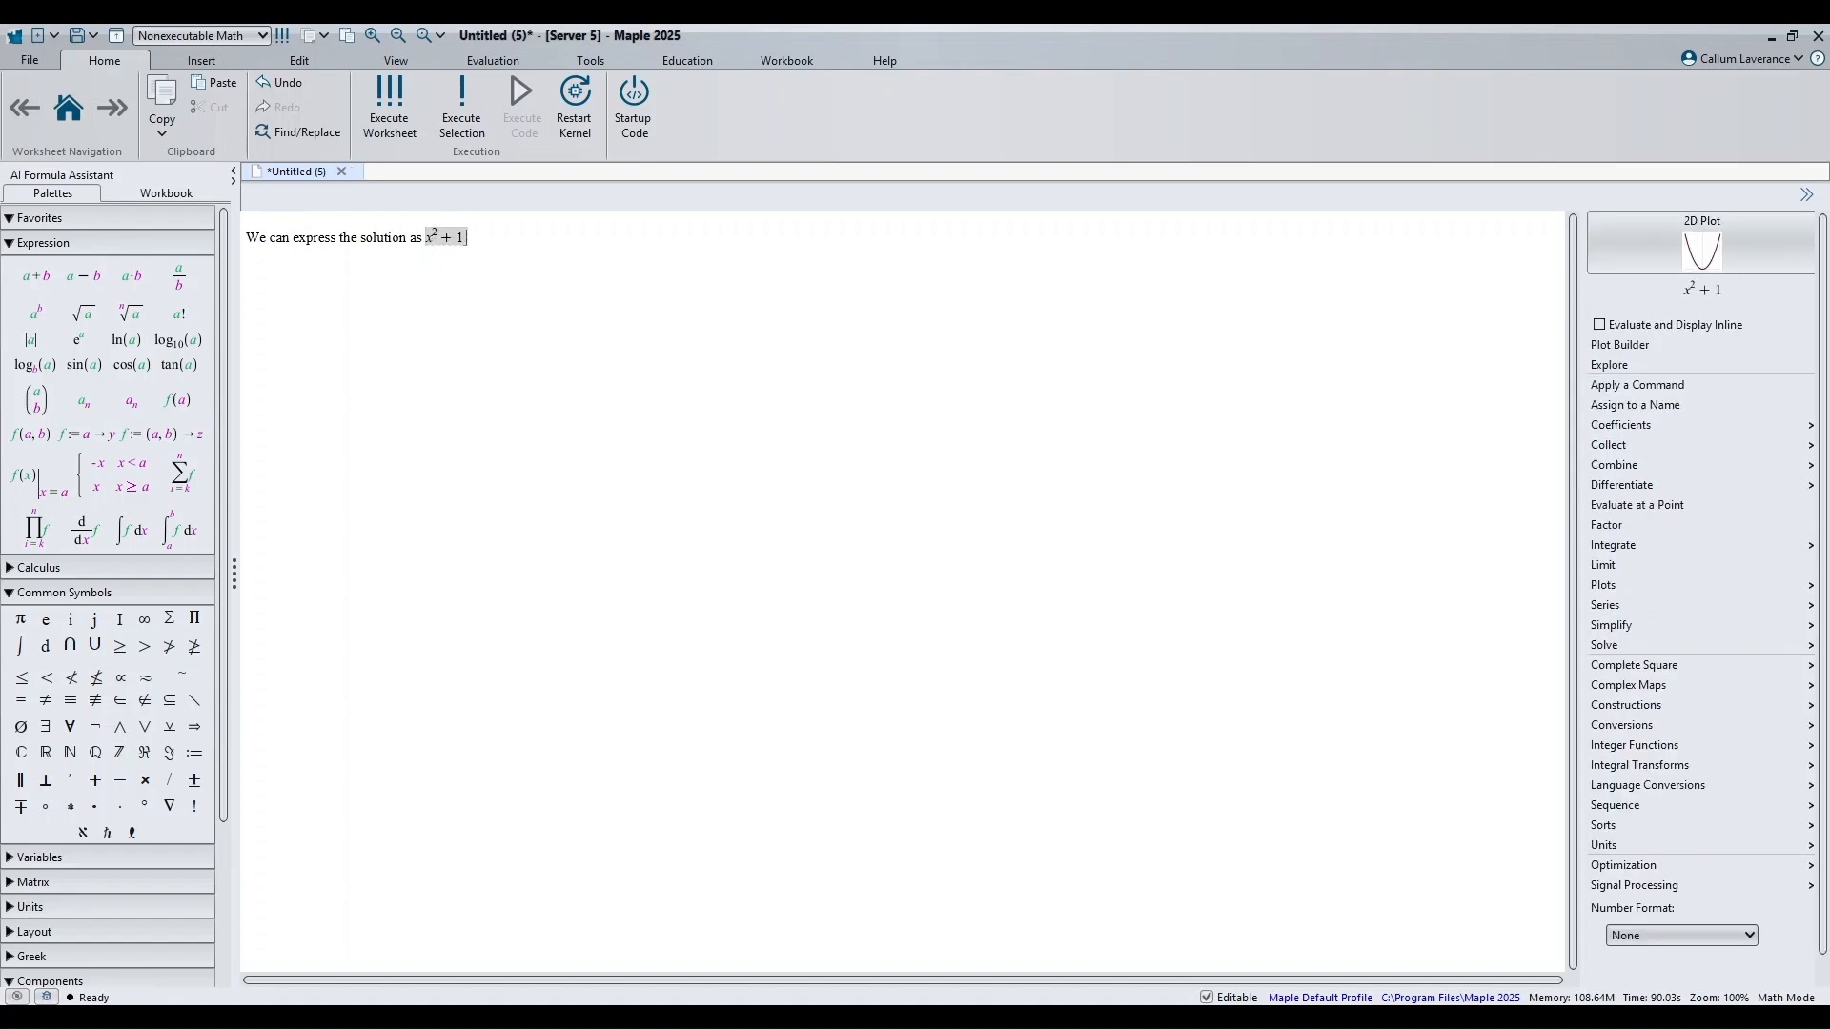
# Step: Return to Text entry mode and continue the sentence after x^2 + 1 with "so, ..."
pyautogui.click(260, 36)
pyautogui.click(204, 73)
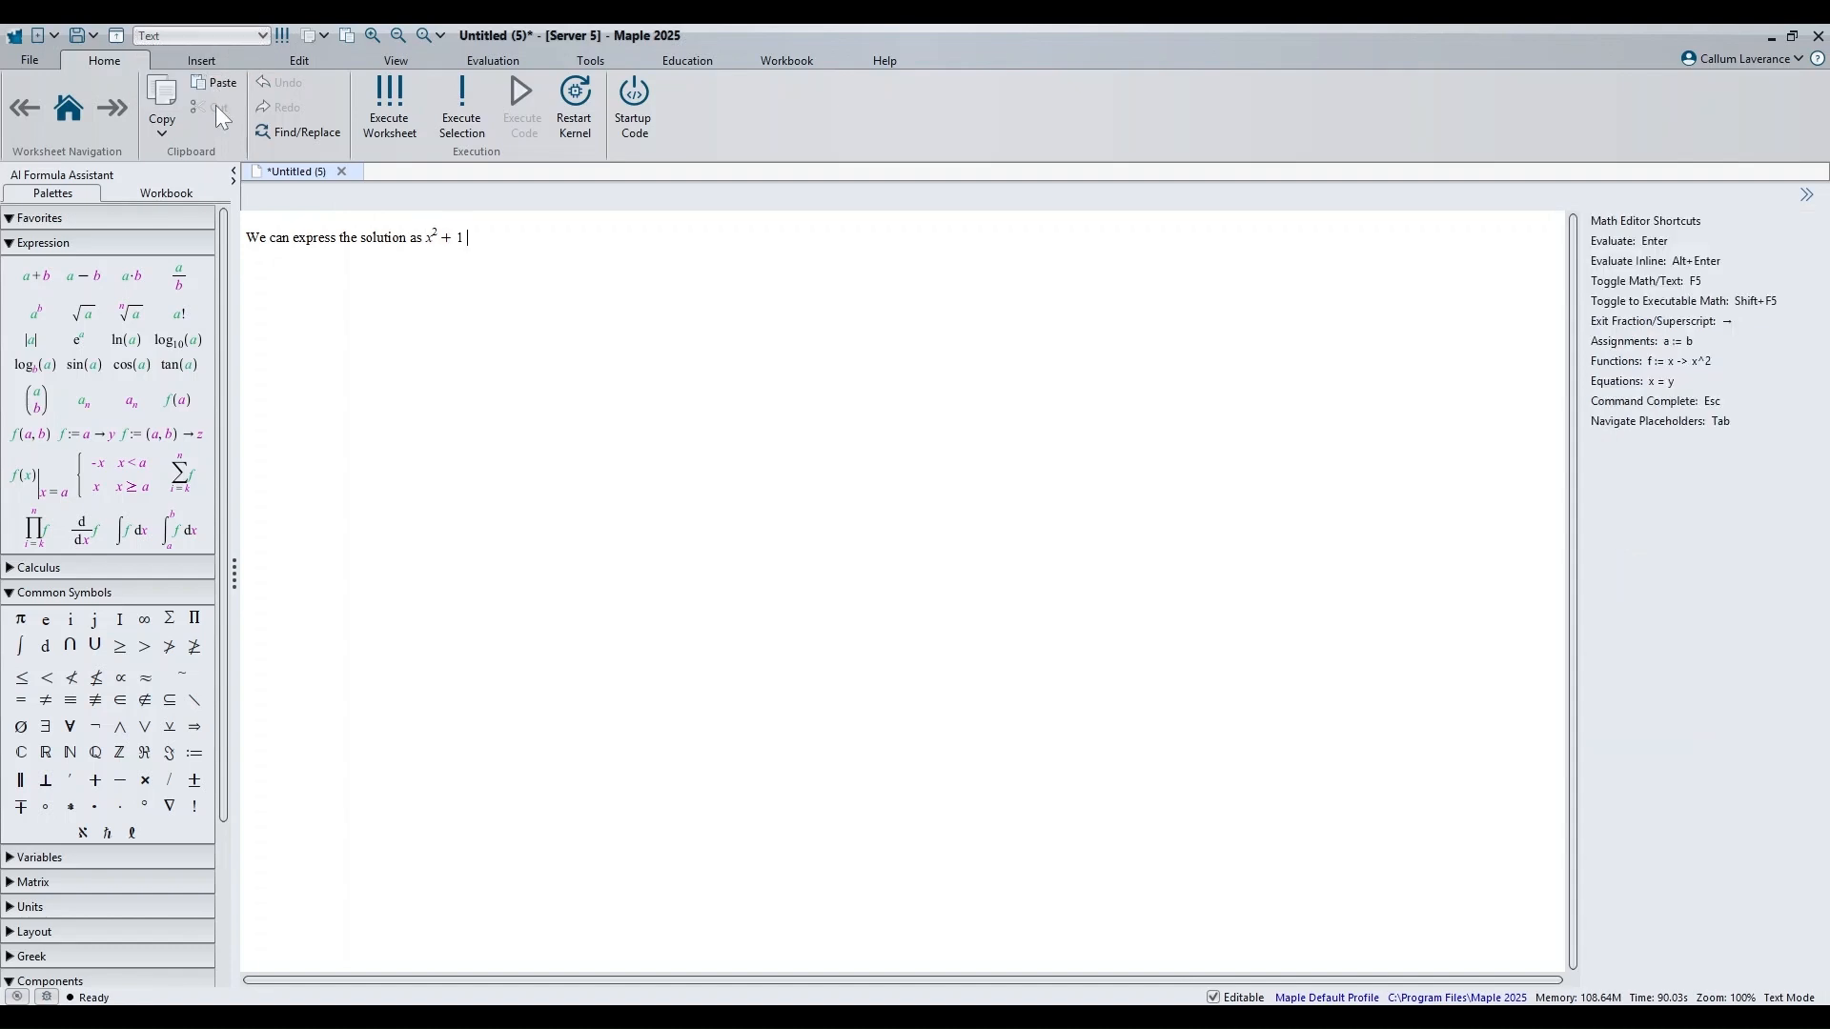
pyautogui.write('so,')
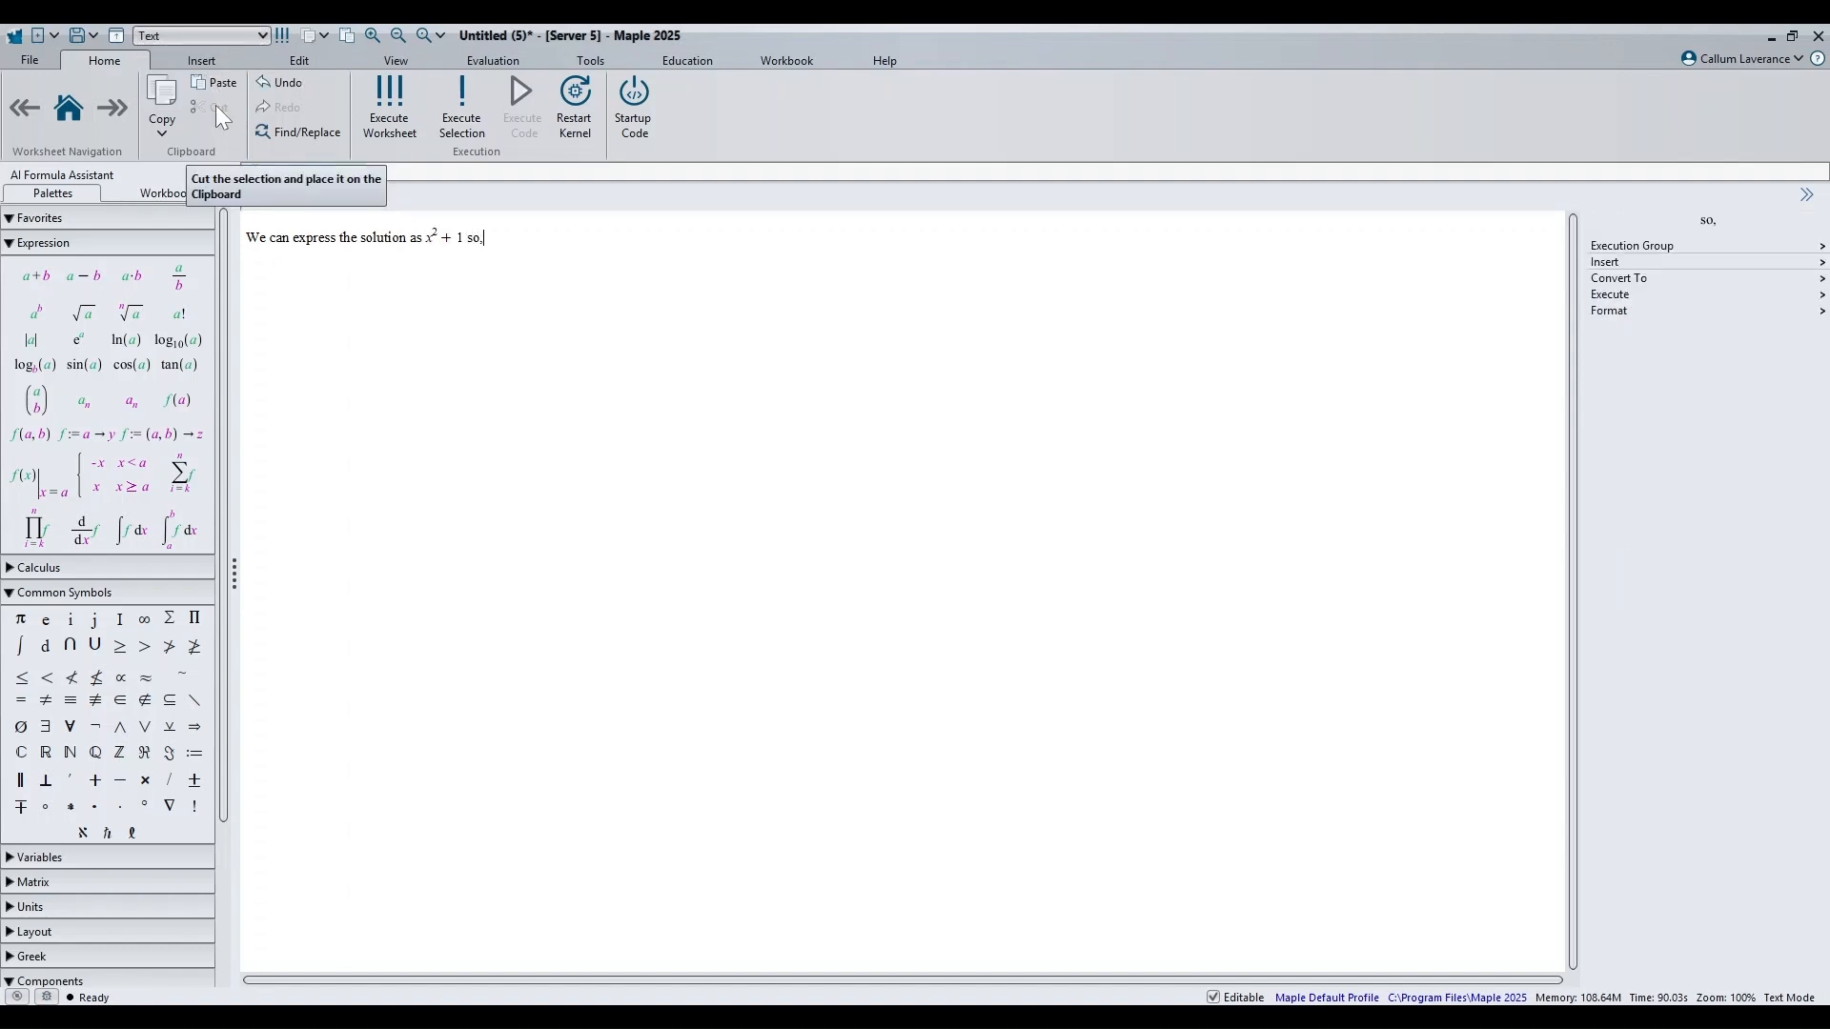
pyautogui.write(' ...')
pyautogui.click(438, 238)
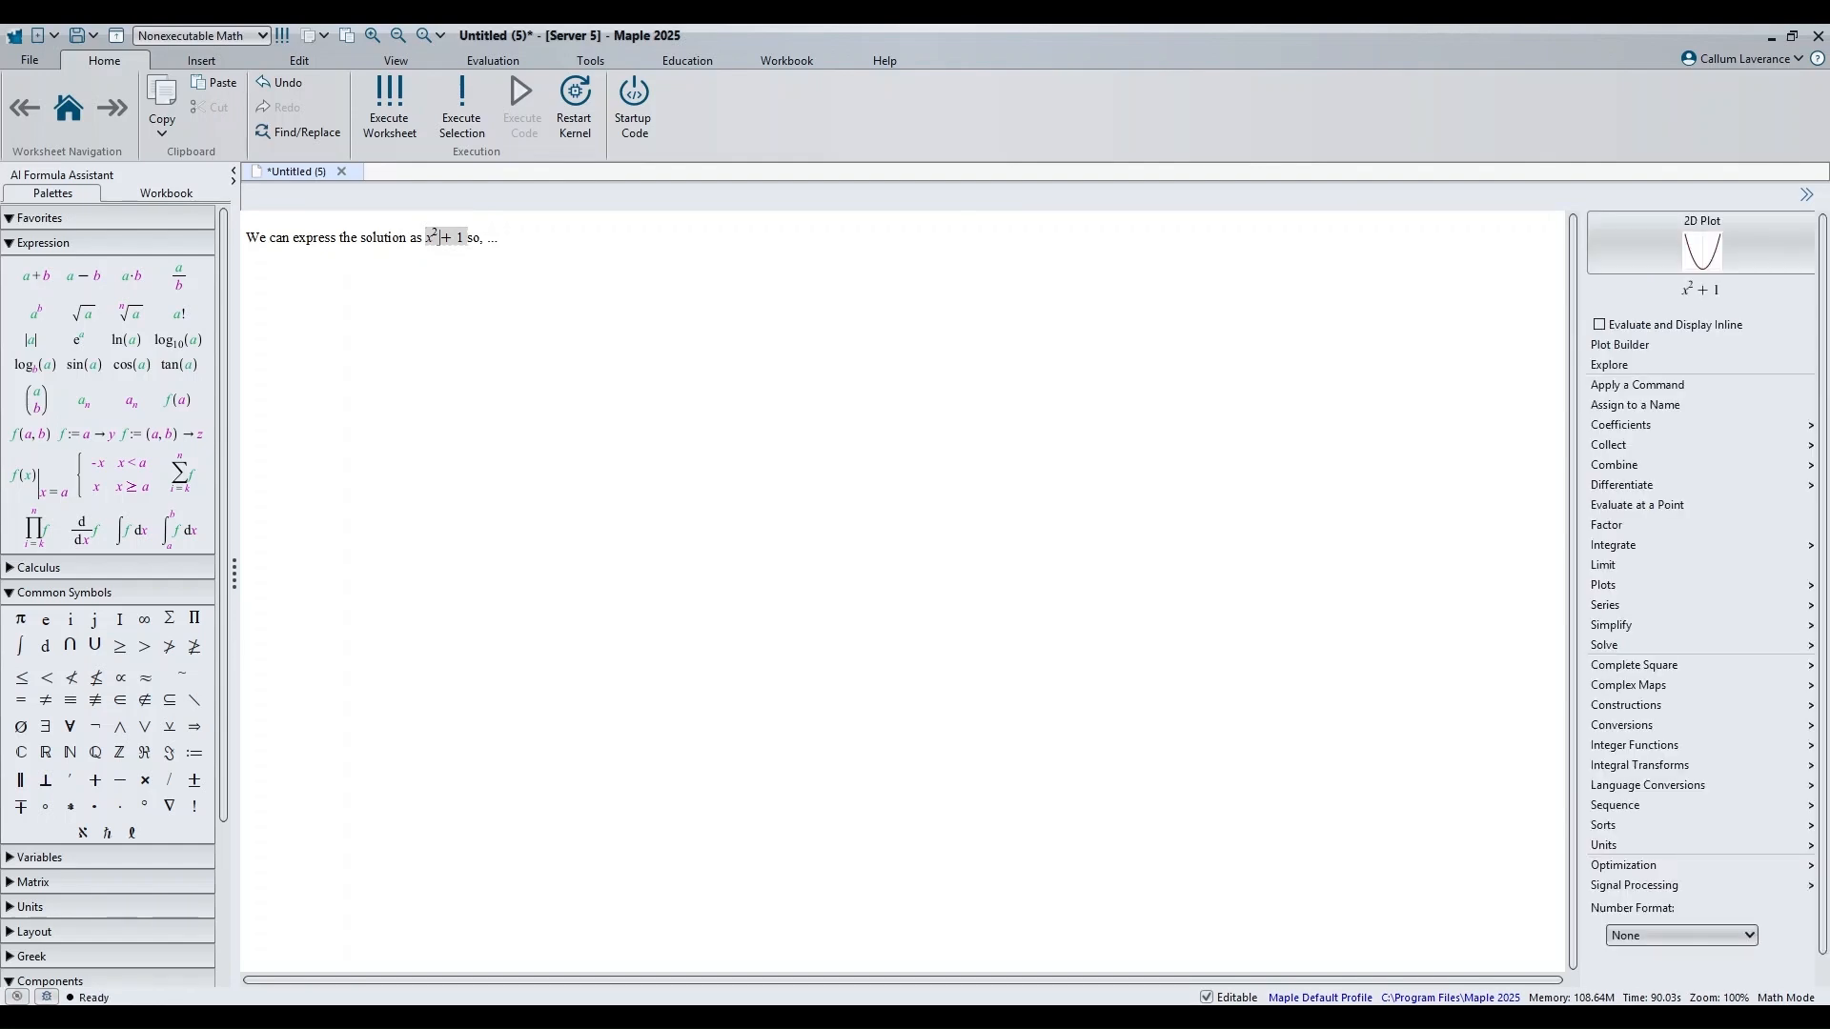
pyautogui.click(383, 237)
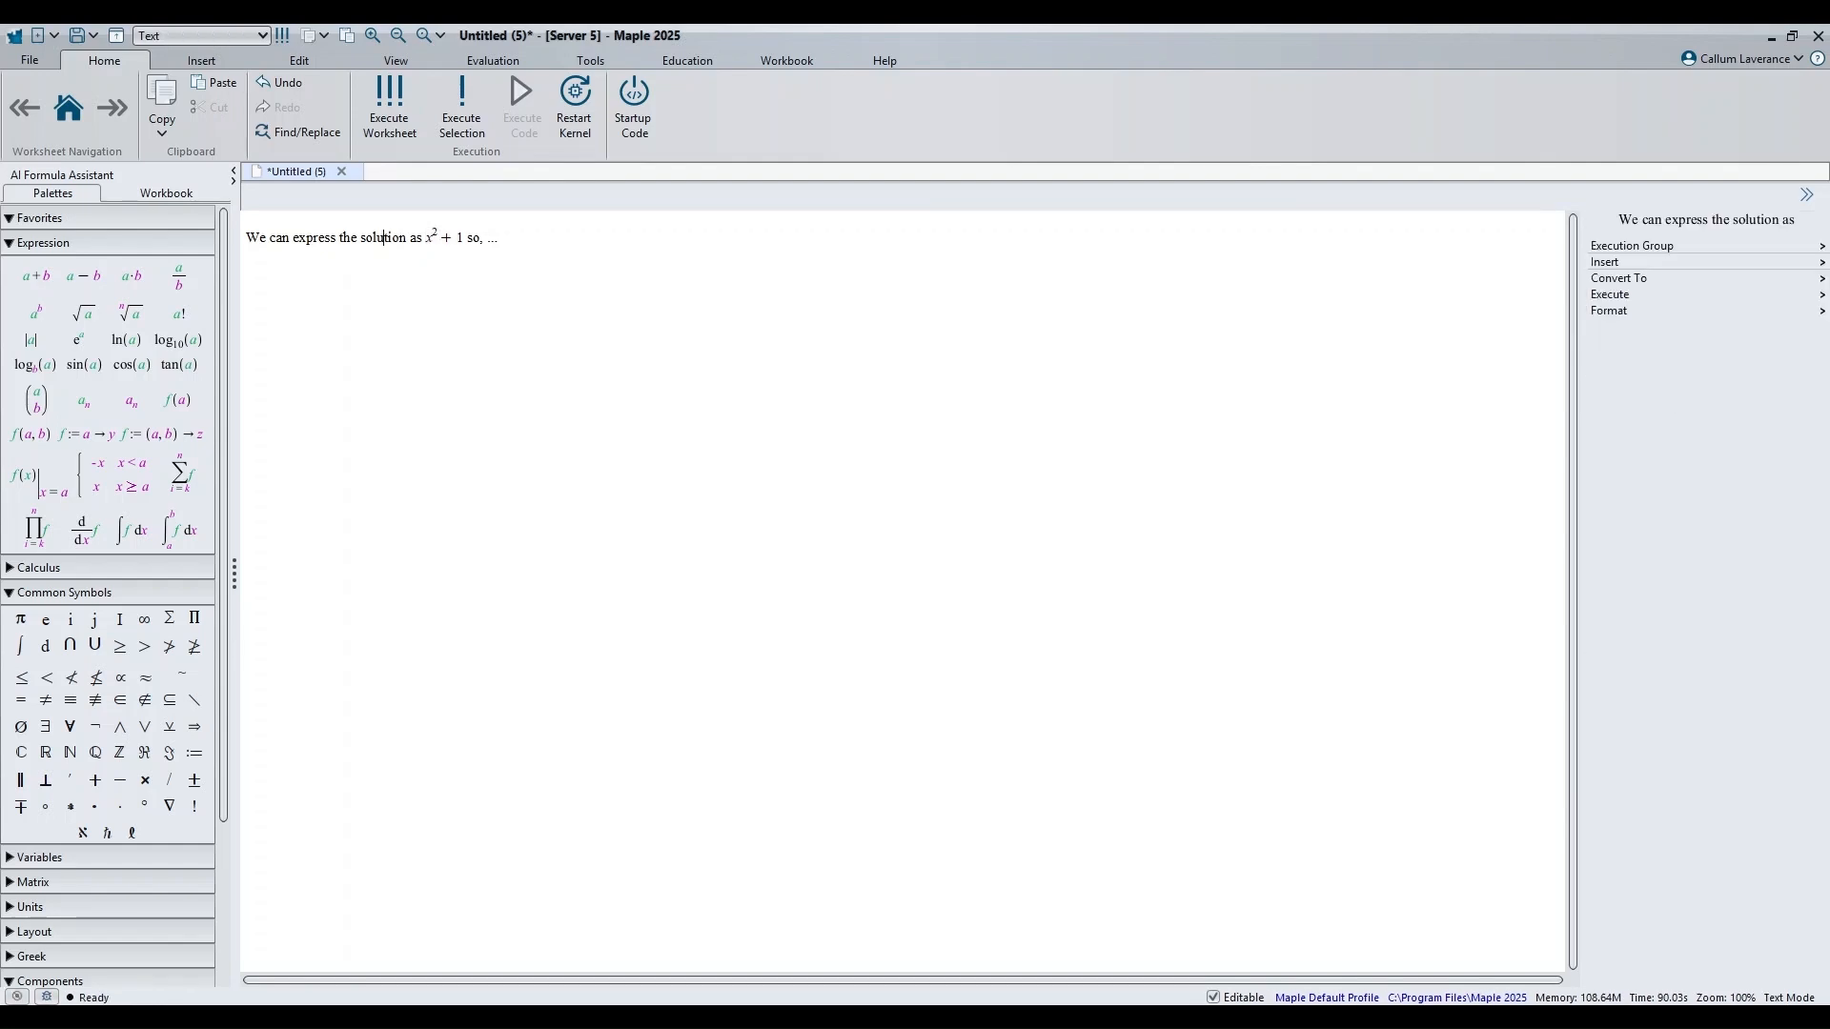
pyautogui.moveTo(267, 238); pyautogui.dragTo(359, 237)
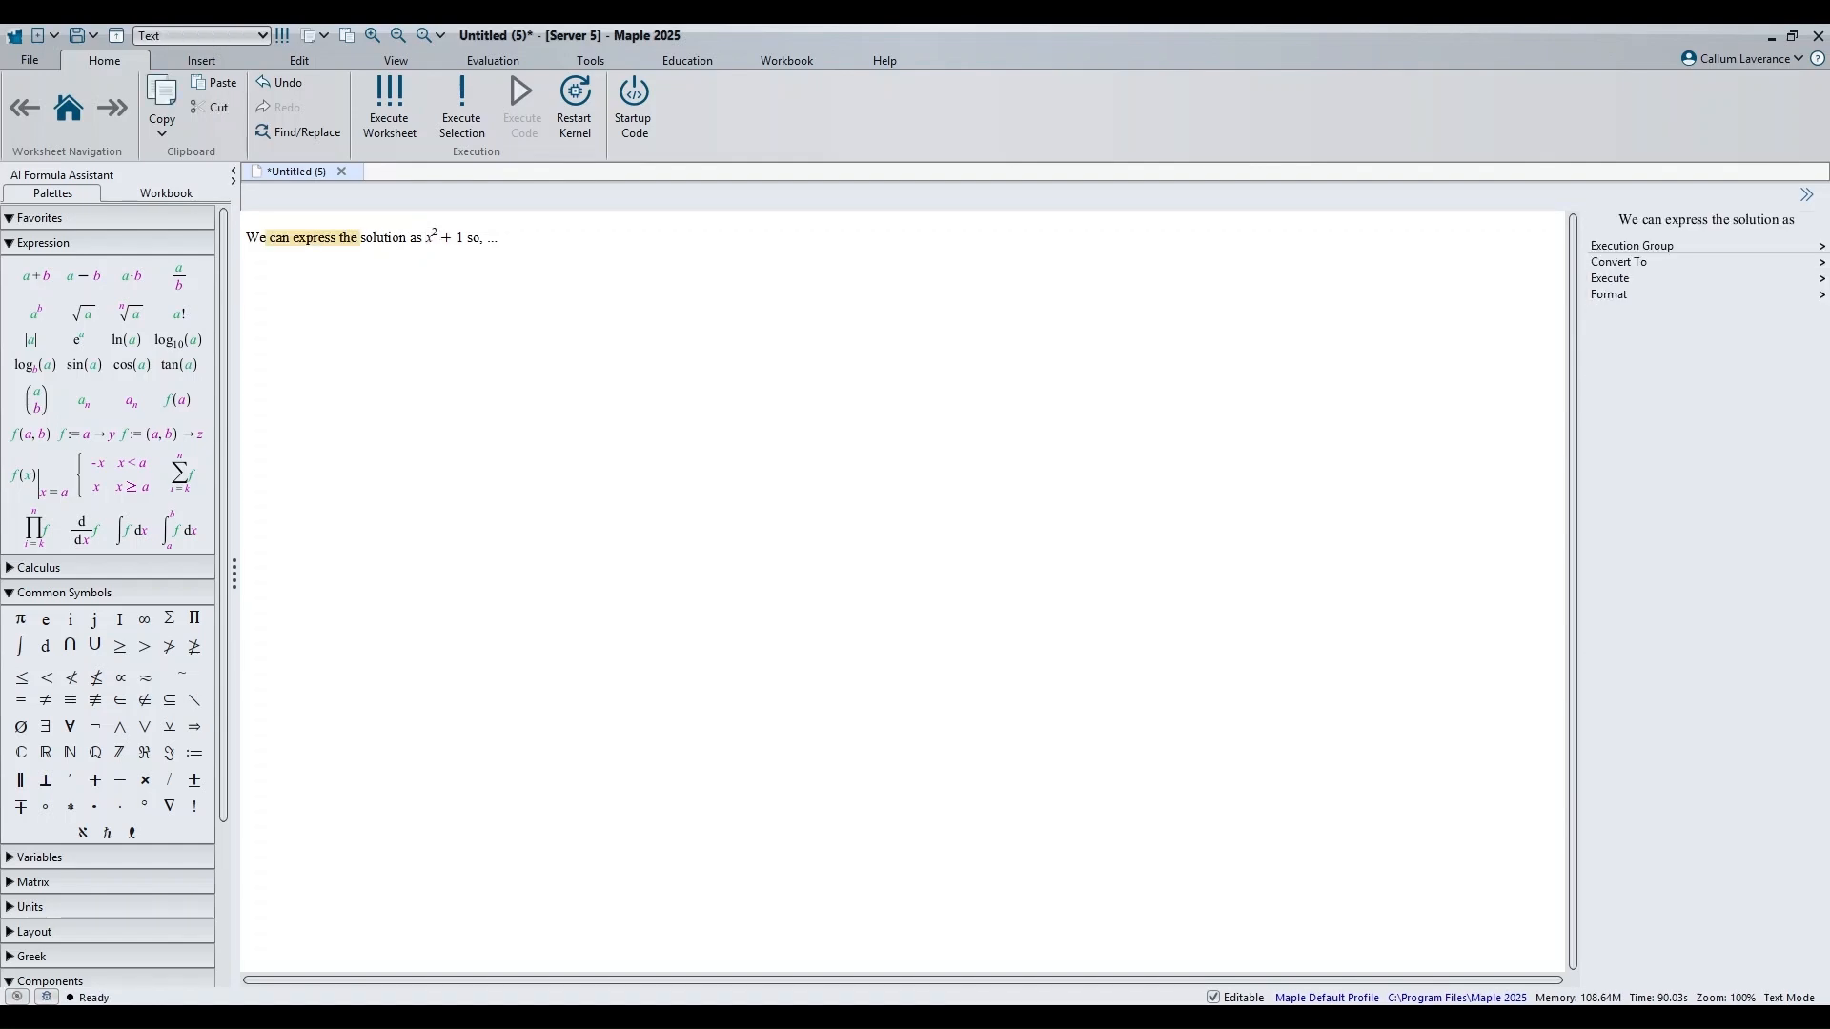
# Step: On a new line write the text "We know that" followed by the executable math x^2 - 2x + 1
pyautogui.click(499, 237)
pyautogui.press('Return')
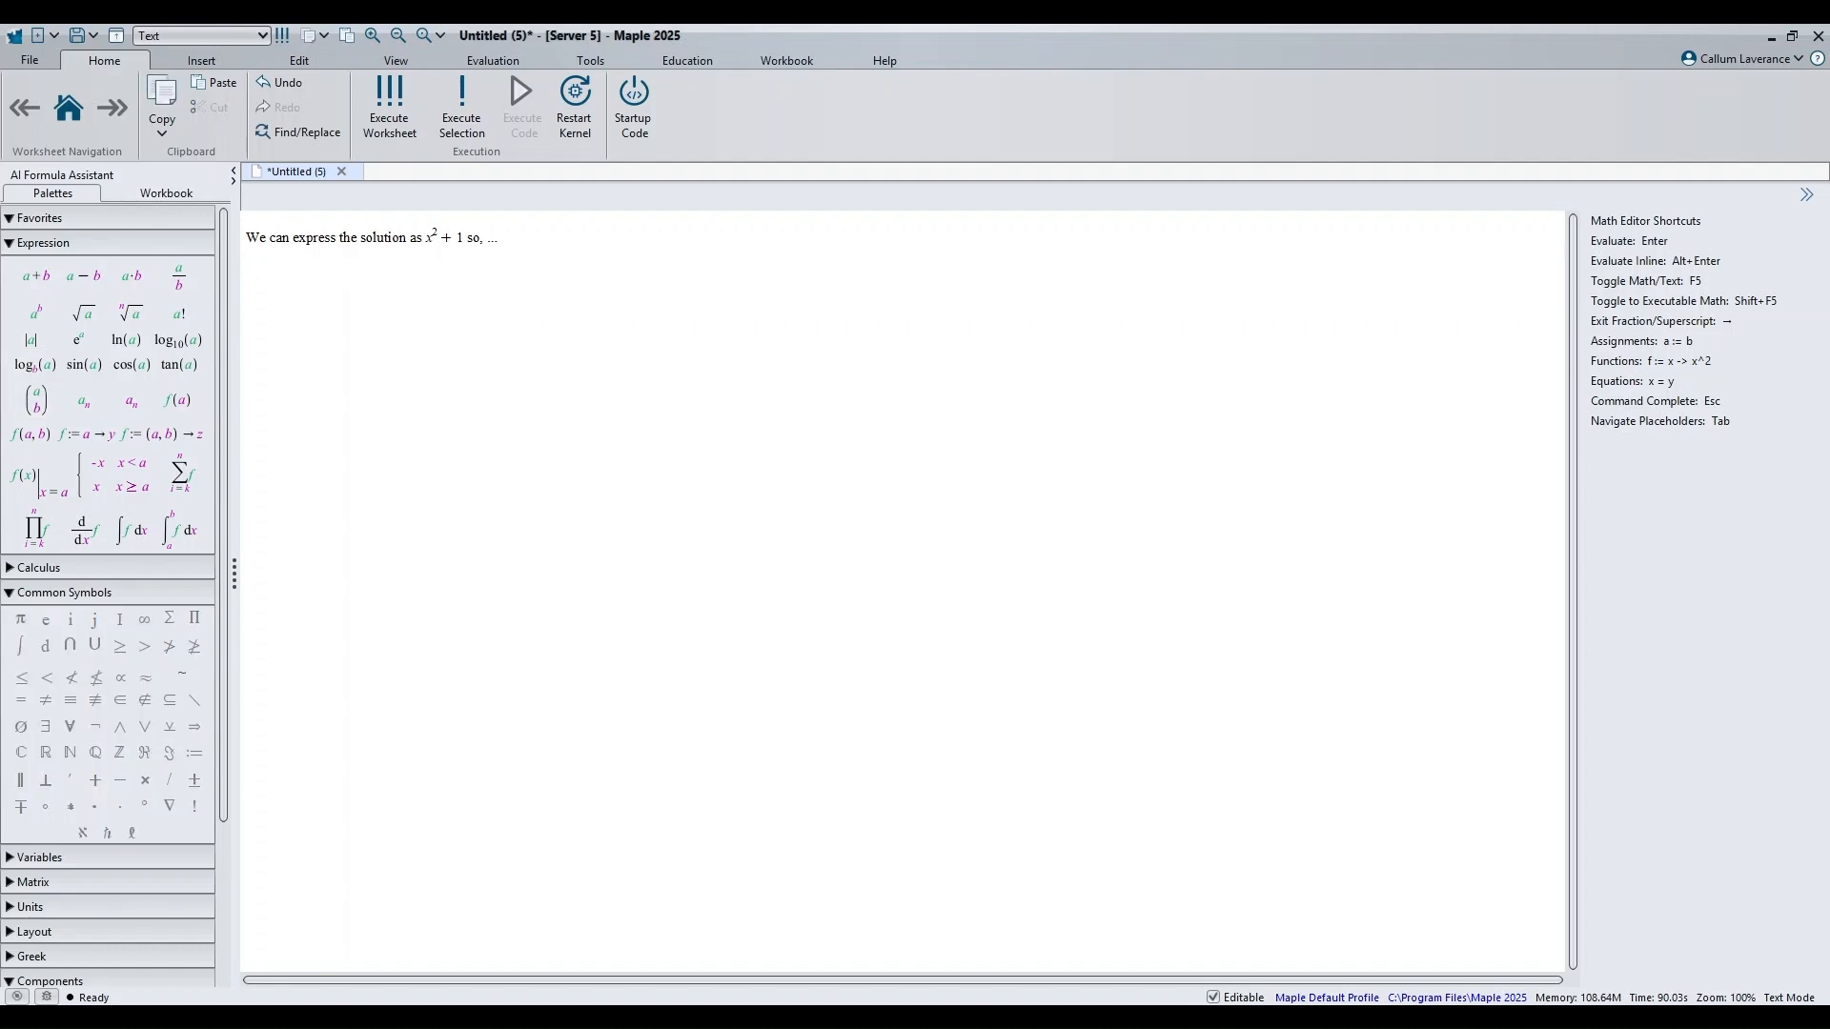
pyautogui.write('We know that')
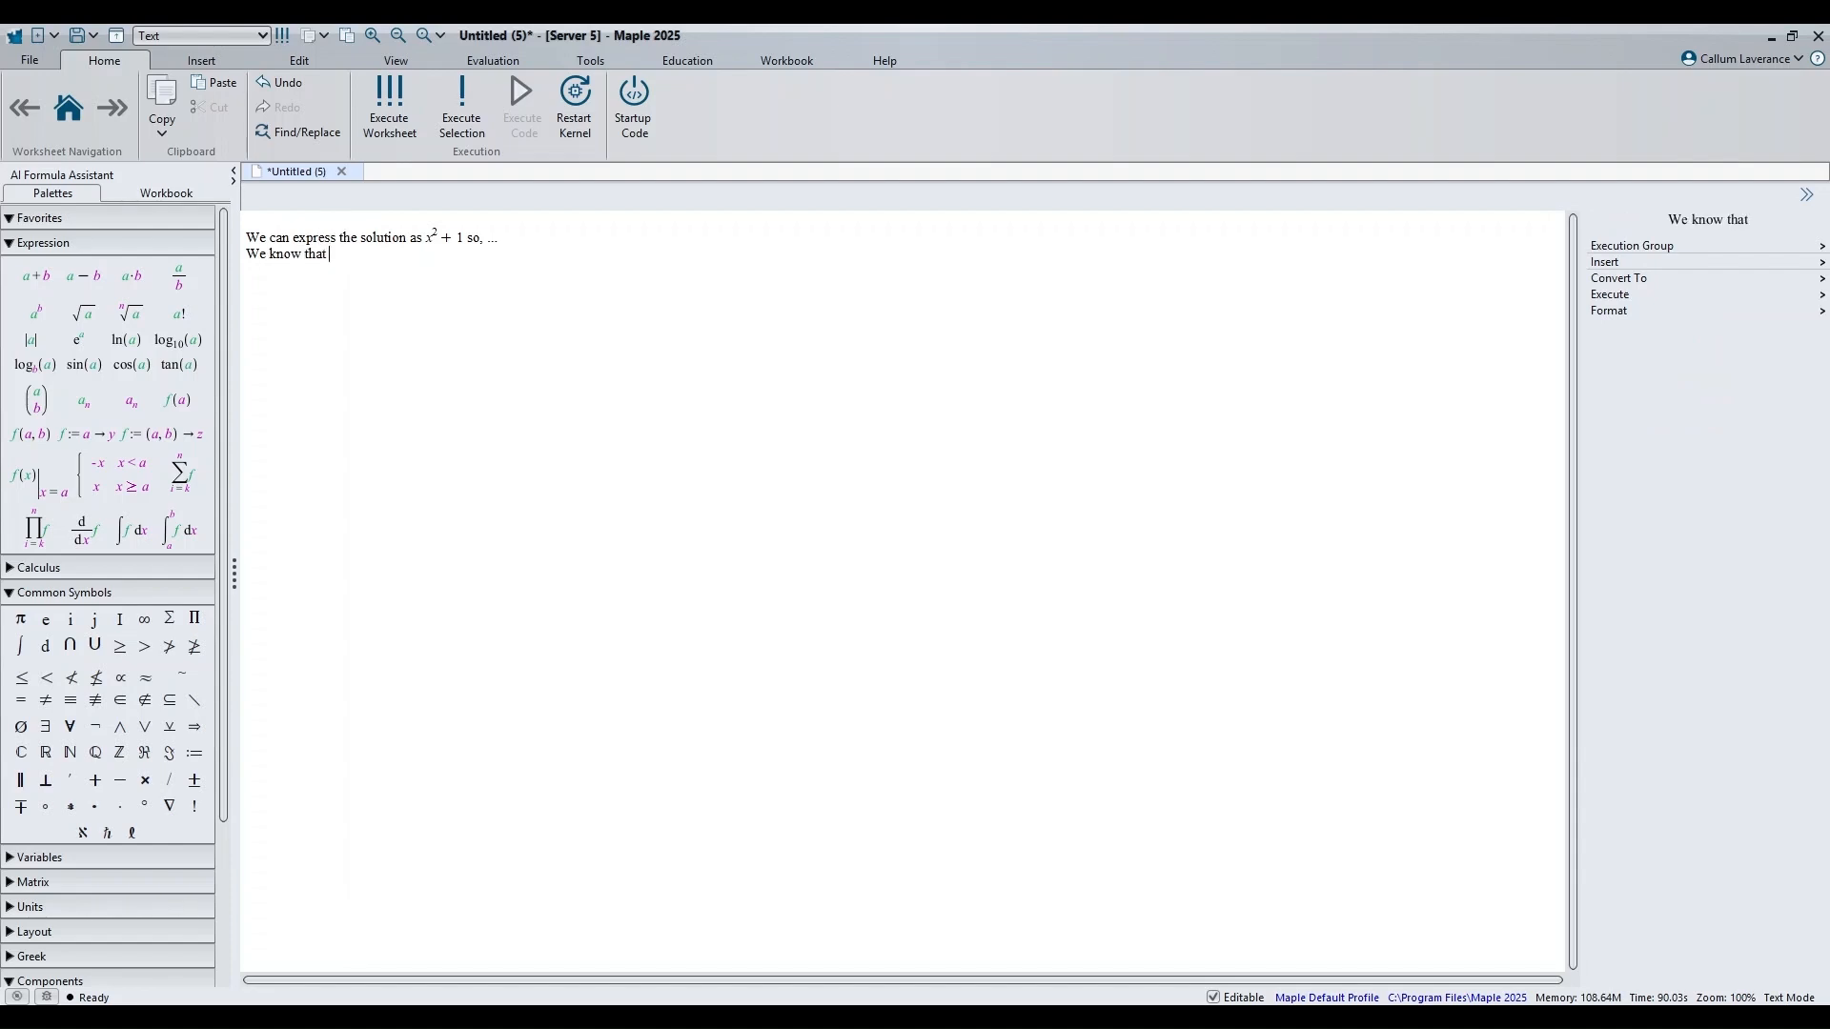
pyautogui.click(217, 35)
pyautogui.click(171, 88)
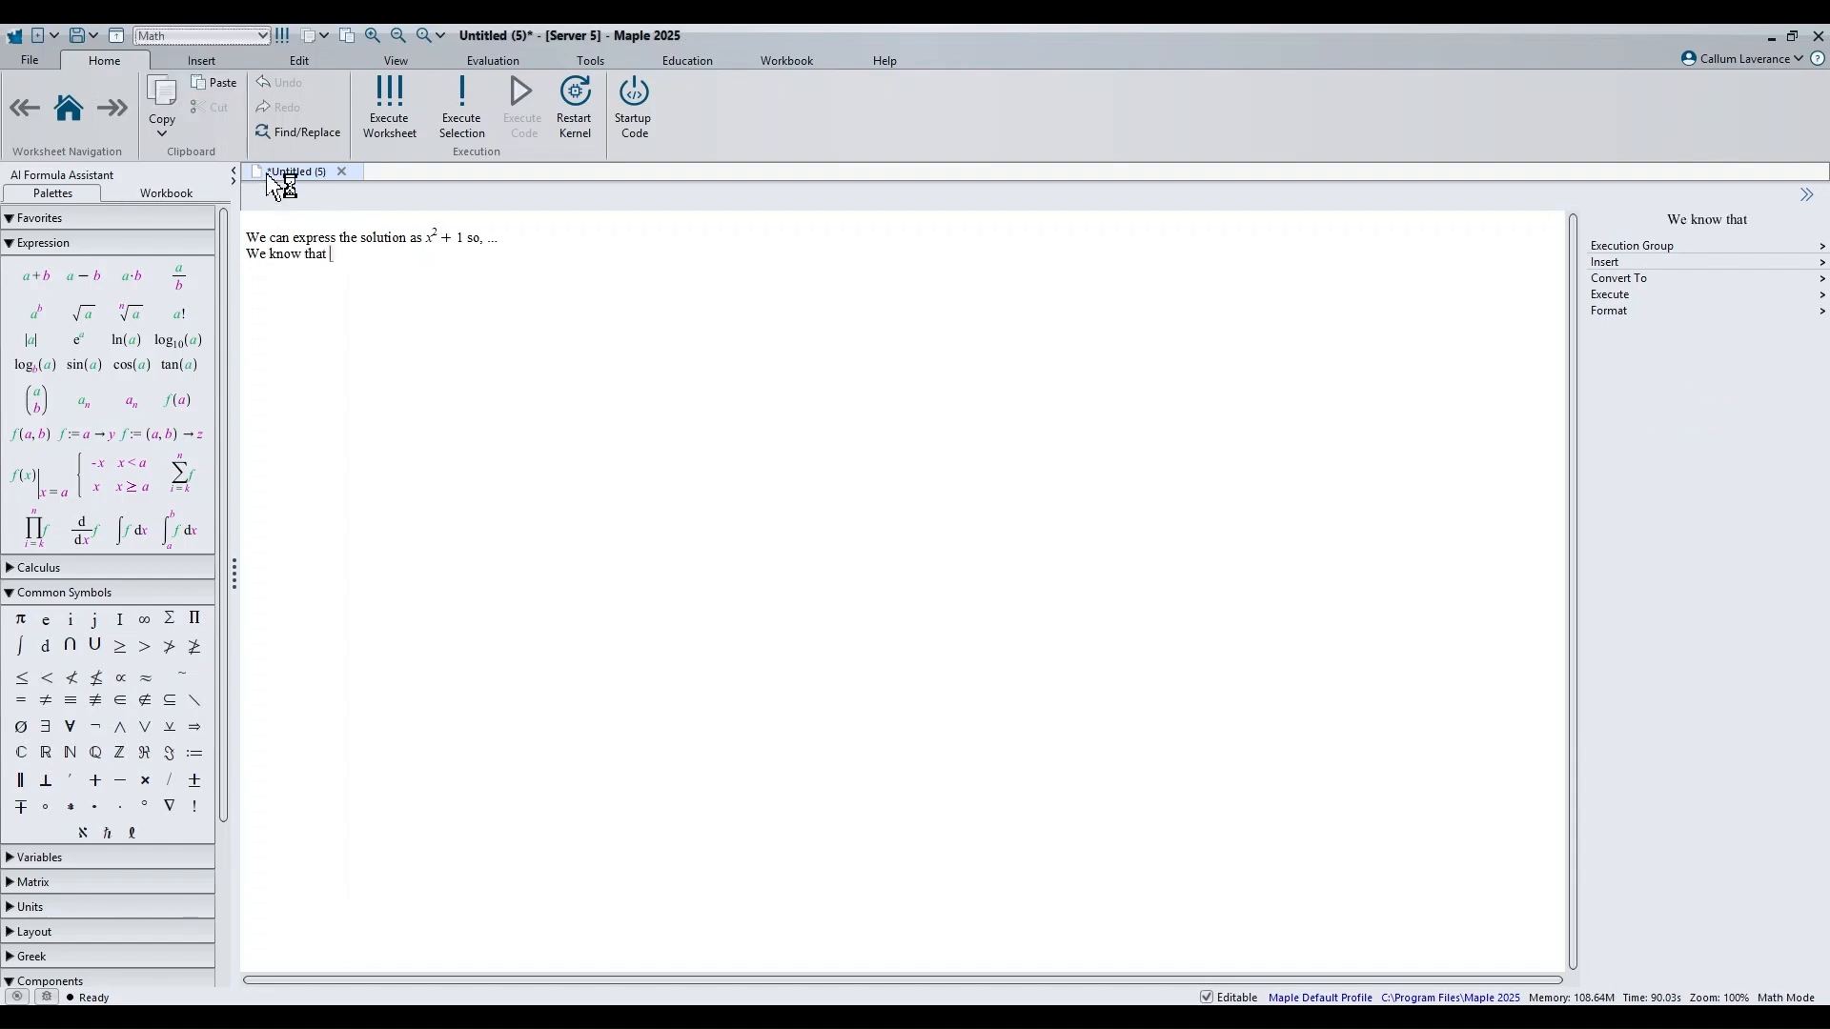
pyautogui.write('x')
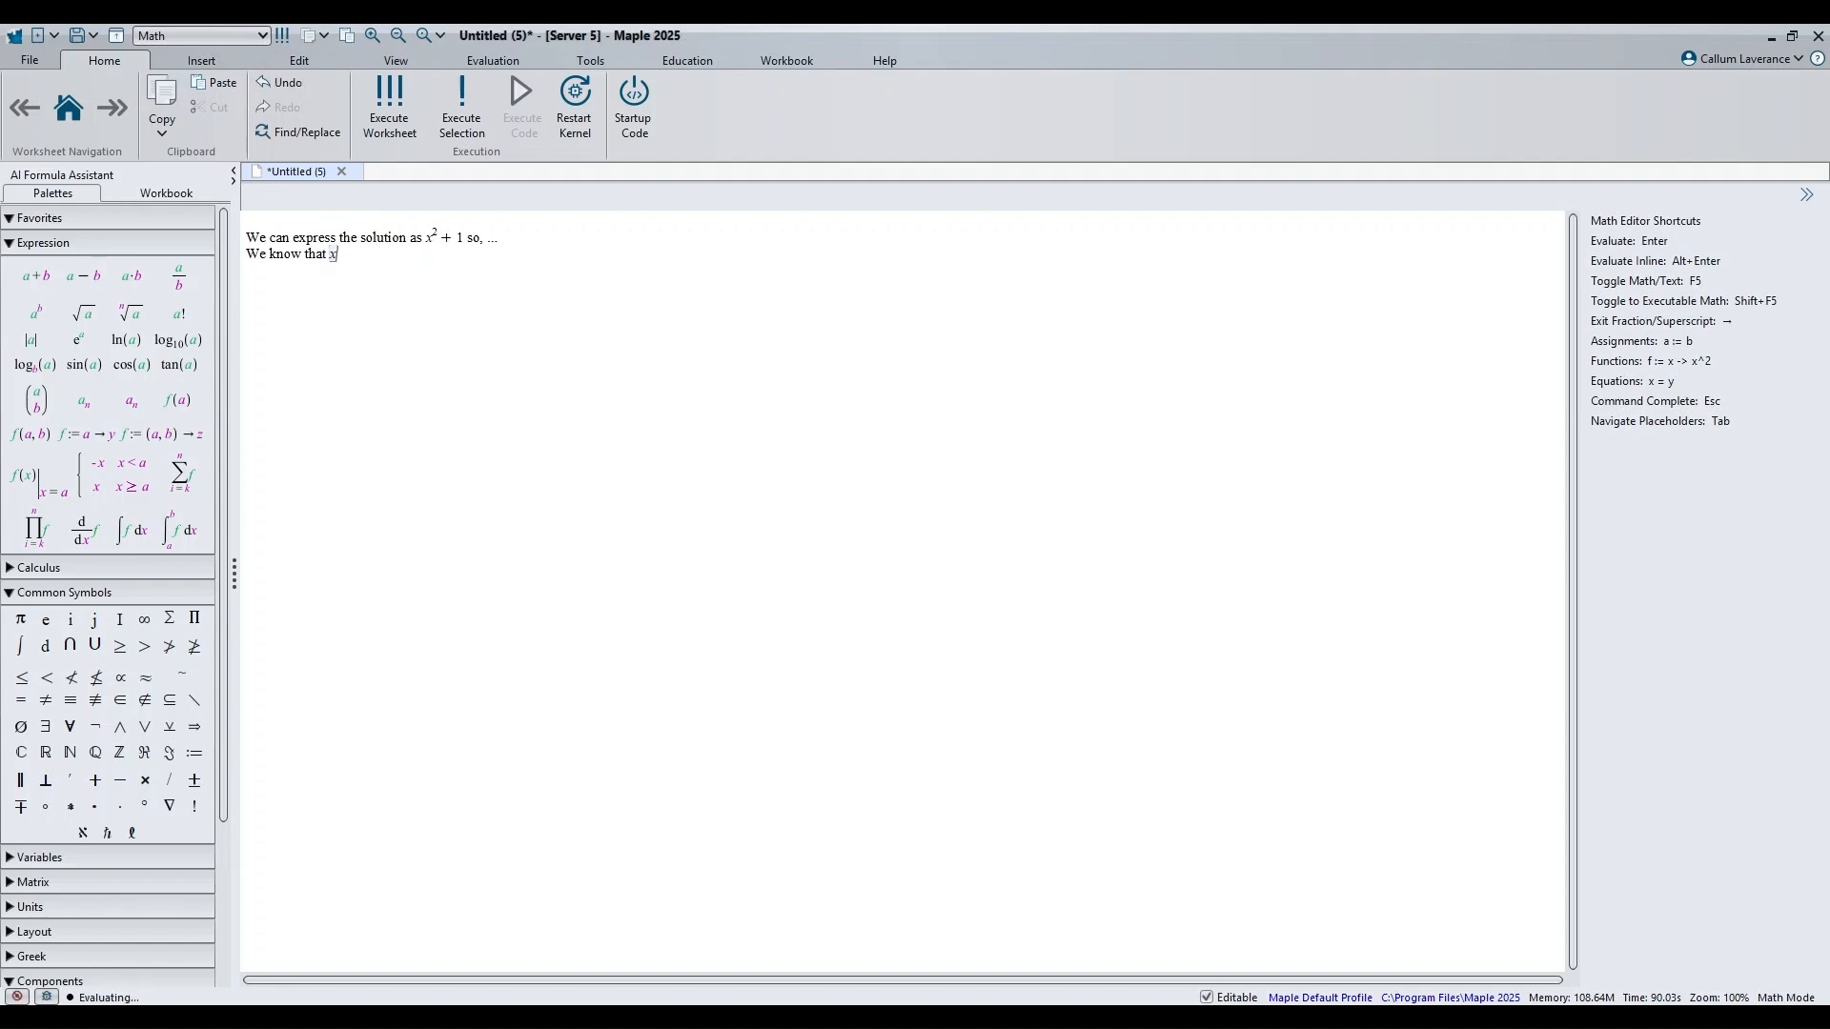
pyautogui.write('^2')
pyautogui.press('Right')
pyautogui.write('=2x+1')
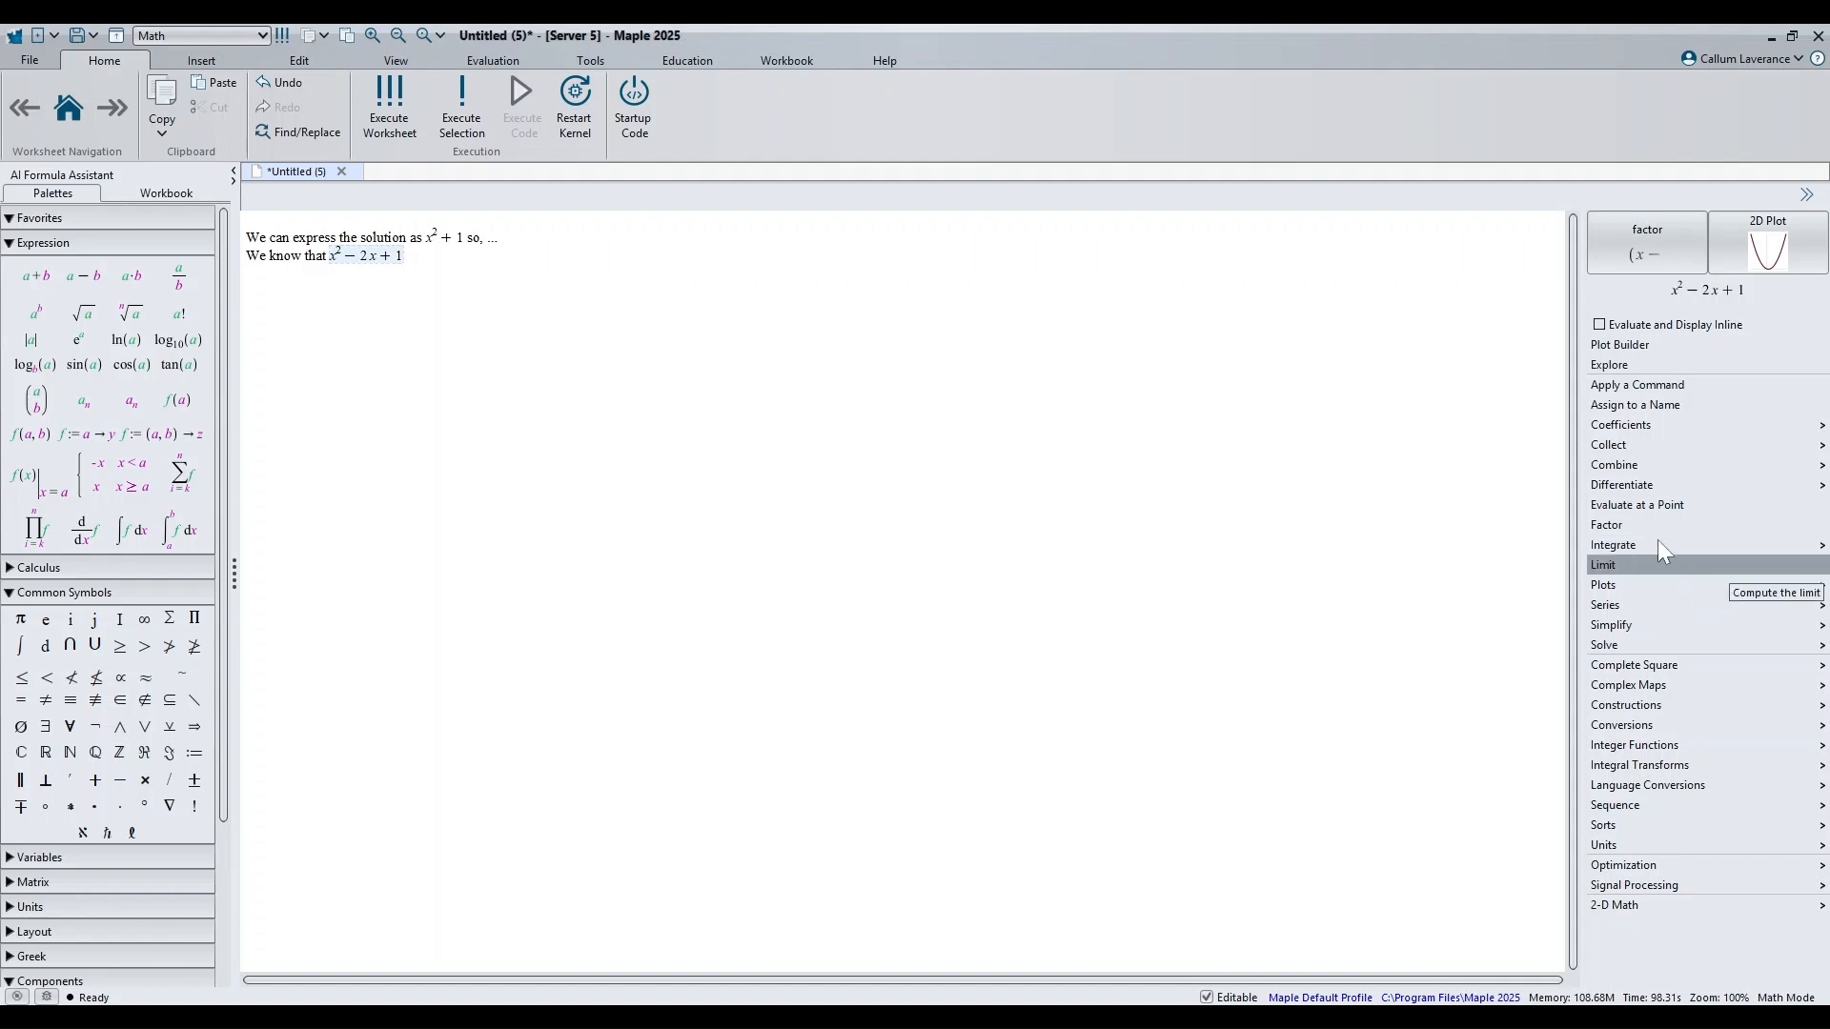
# Step: Factor x^2 - 2x + 1 inline and delete the "factor =" connector between the expression and its result
pyautogui.click(1634, 526)
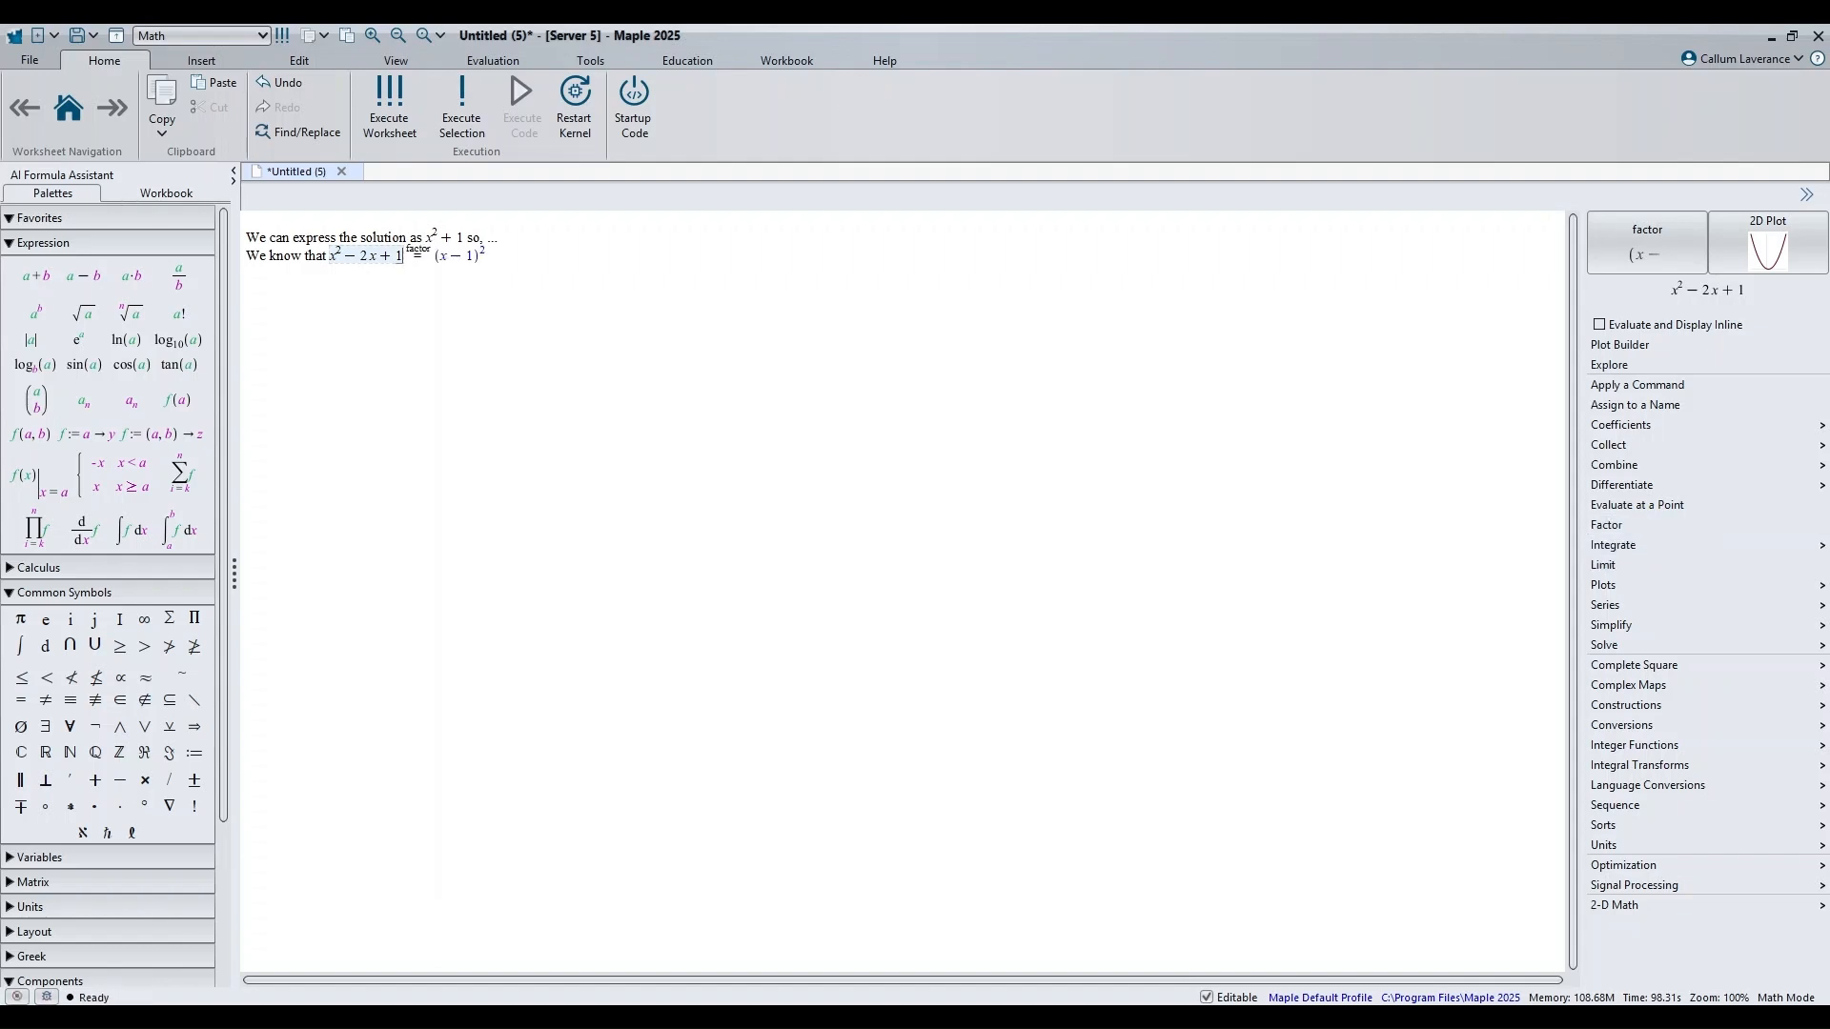
pyautogui.click(421, 255)
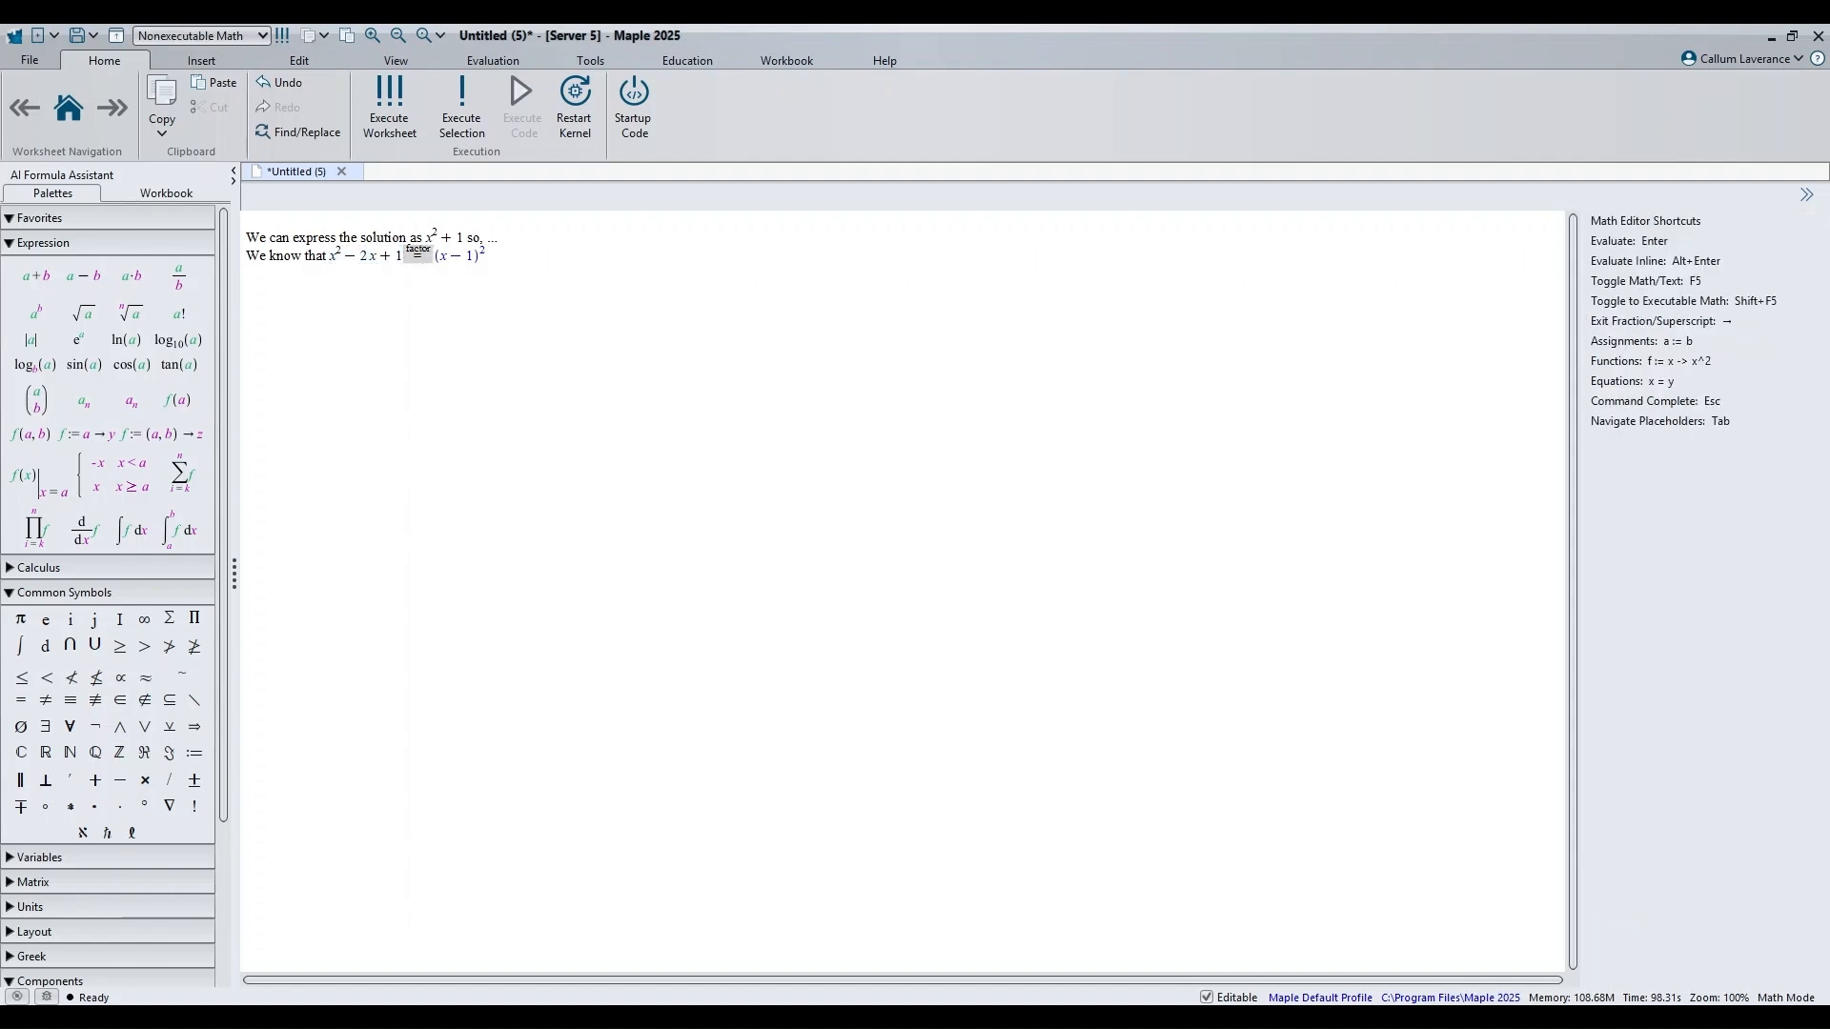
pyautogui.press('BackSpace')
pyautogui.press('BackSpace')
pyautogui.press('BackSpace')
pyautogui.press('BackSpace')
pyautogui.press('BackSpace')
pyautogui.press('BackSpace')
pyautogui.press('BackSpace')
pyautogui.press('BackSpace')
# Step: Insert the text "can be written as" between the polynomial and its factored form
pyautogui.click(262, 36)
pyautogui.click(178, 82)
pyautogui.press('F5')
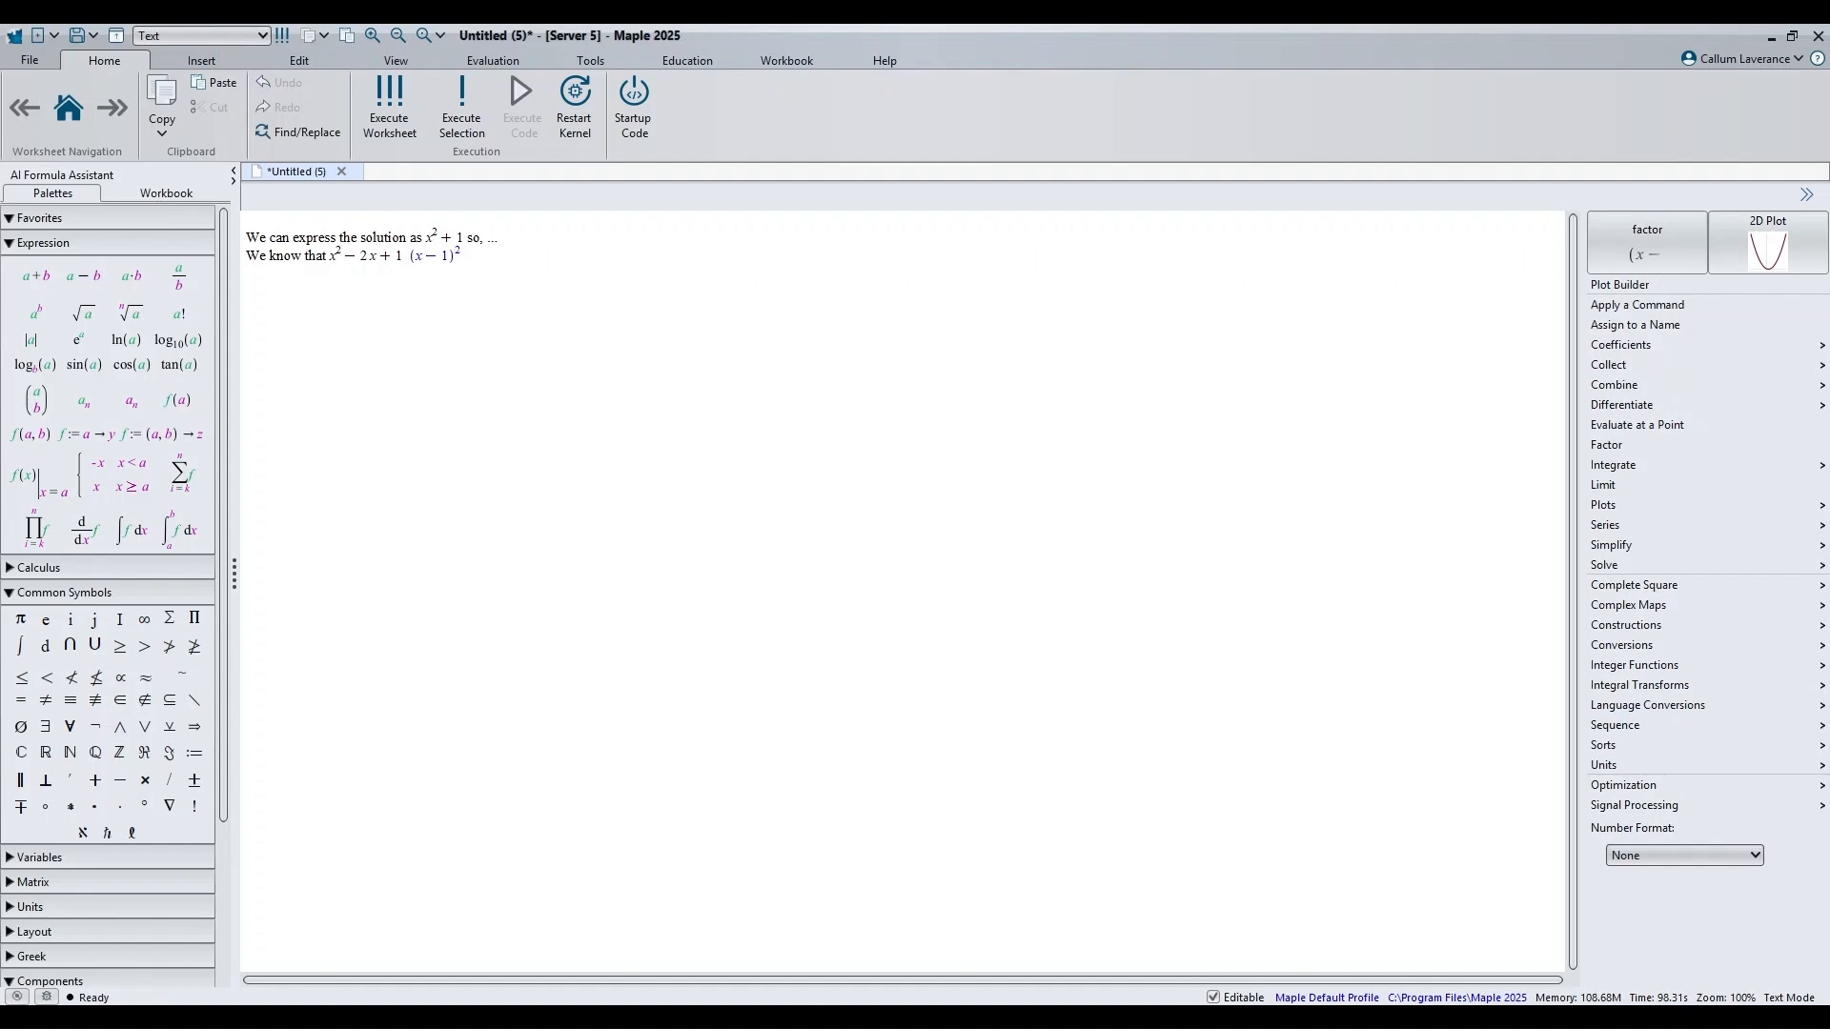
pyautogui.write('can be')
pyautogui.write(' written ca')
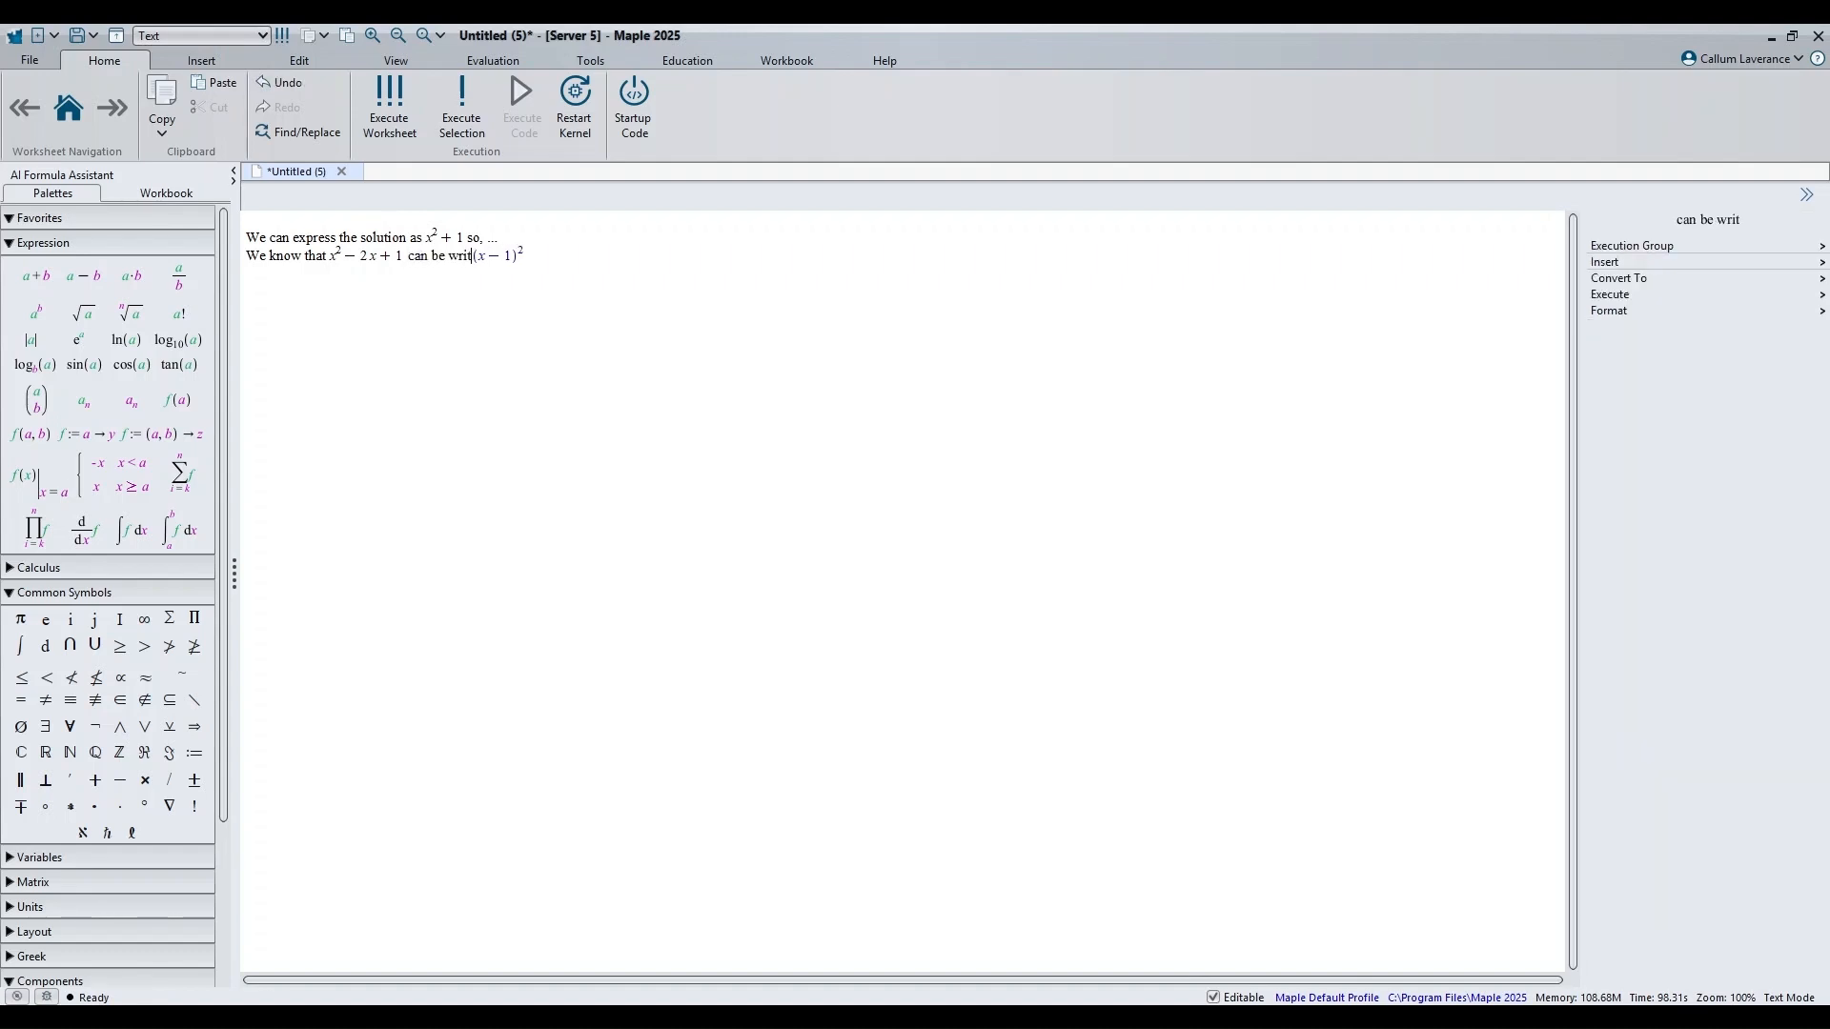
pyautogui.press('BackSpace')
pyautogui.press('BackSpace')
pyautogui.write('as')
# Step: Change the polynomial on the second line to x^2 - 2x - 15 and re-execute the whole line
pyautogui.click(401, 257)
pyautogui.press('BackSpace')
pyautogui.press('BackSpace')
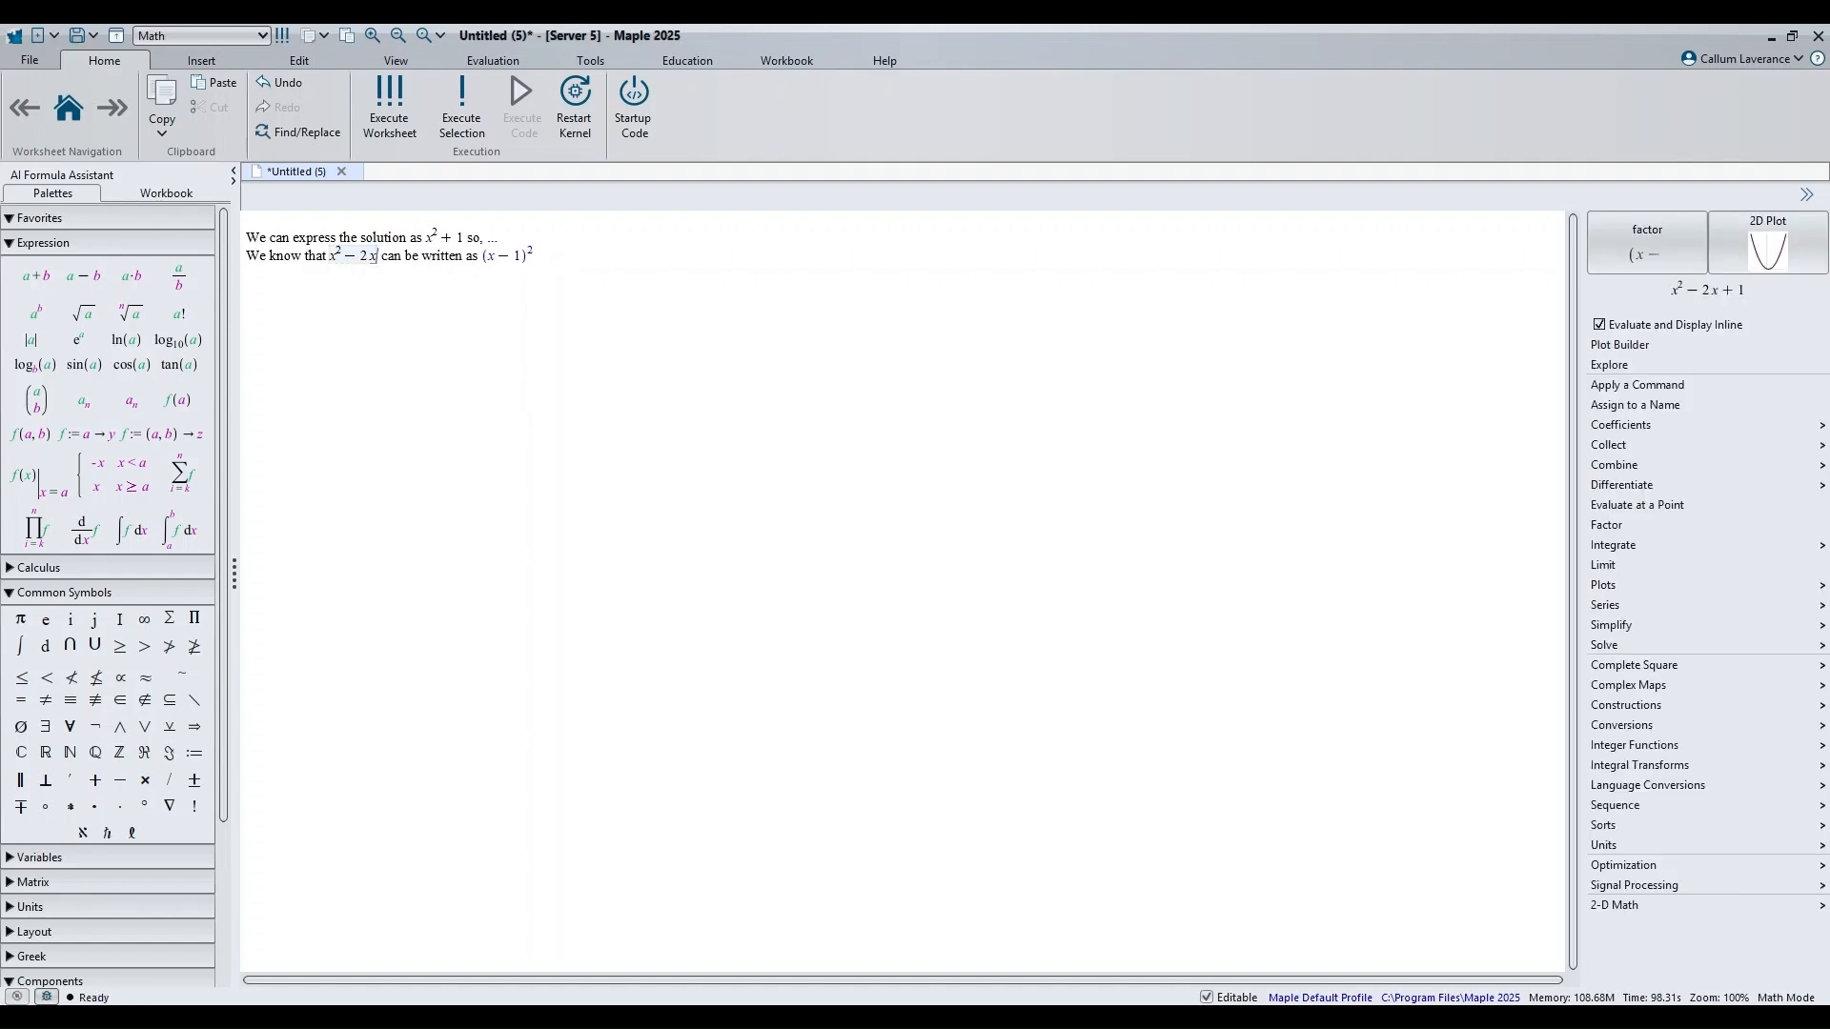
pyautogui.write('-15')
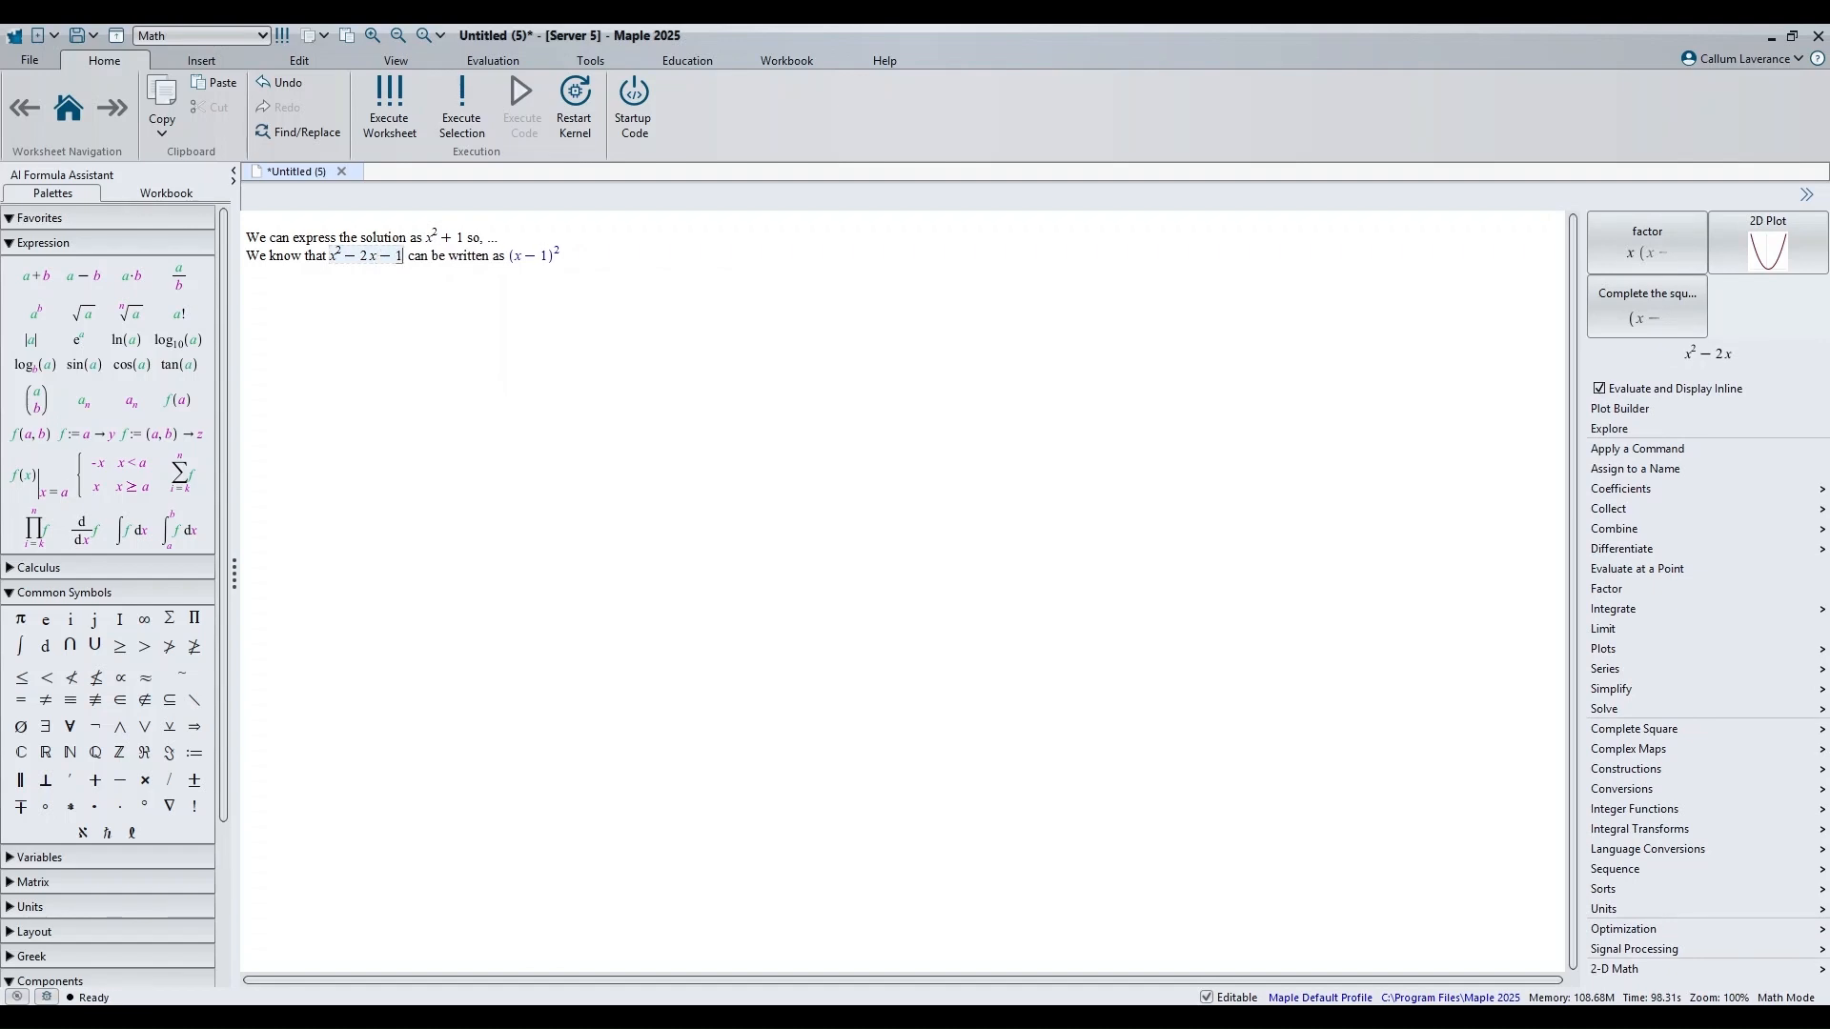
pyautogui.moveTo(245, 256); pyautogui.dragTo(570, 257)
pyautogui.press('Return')
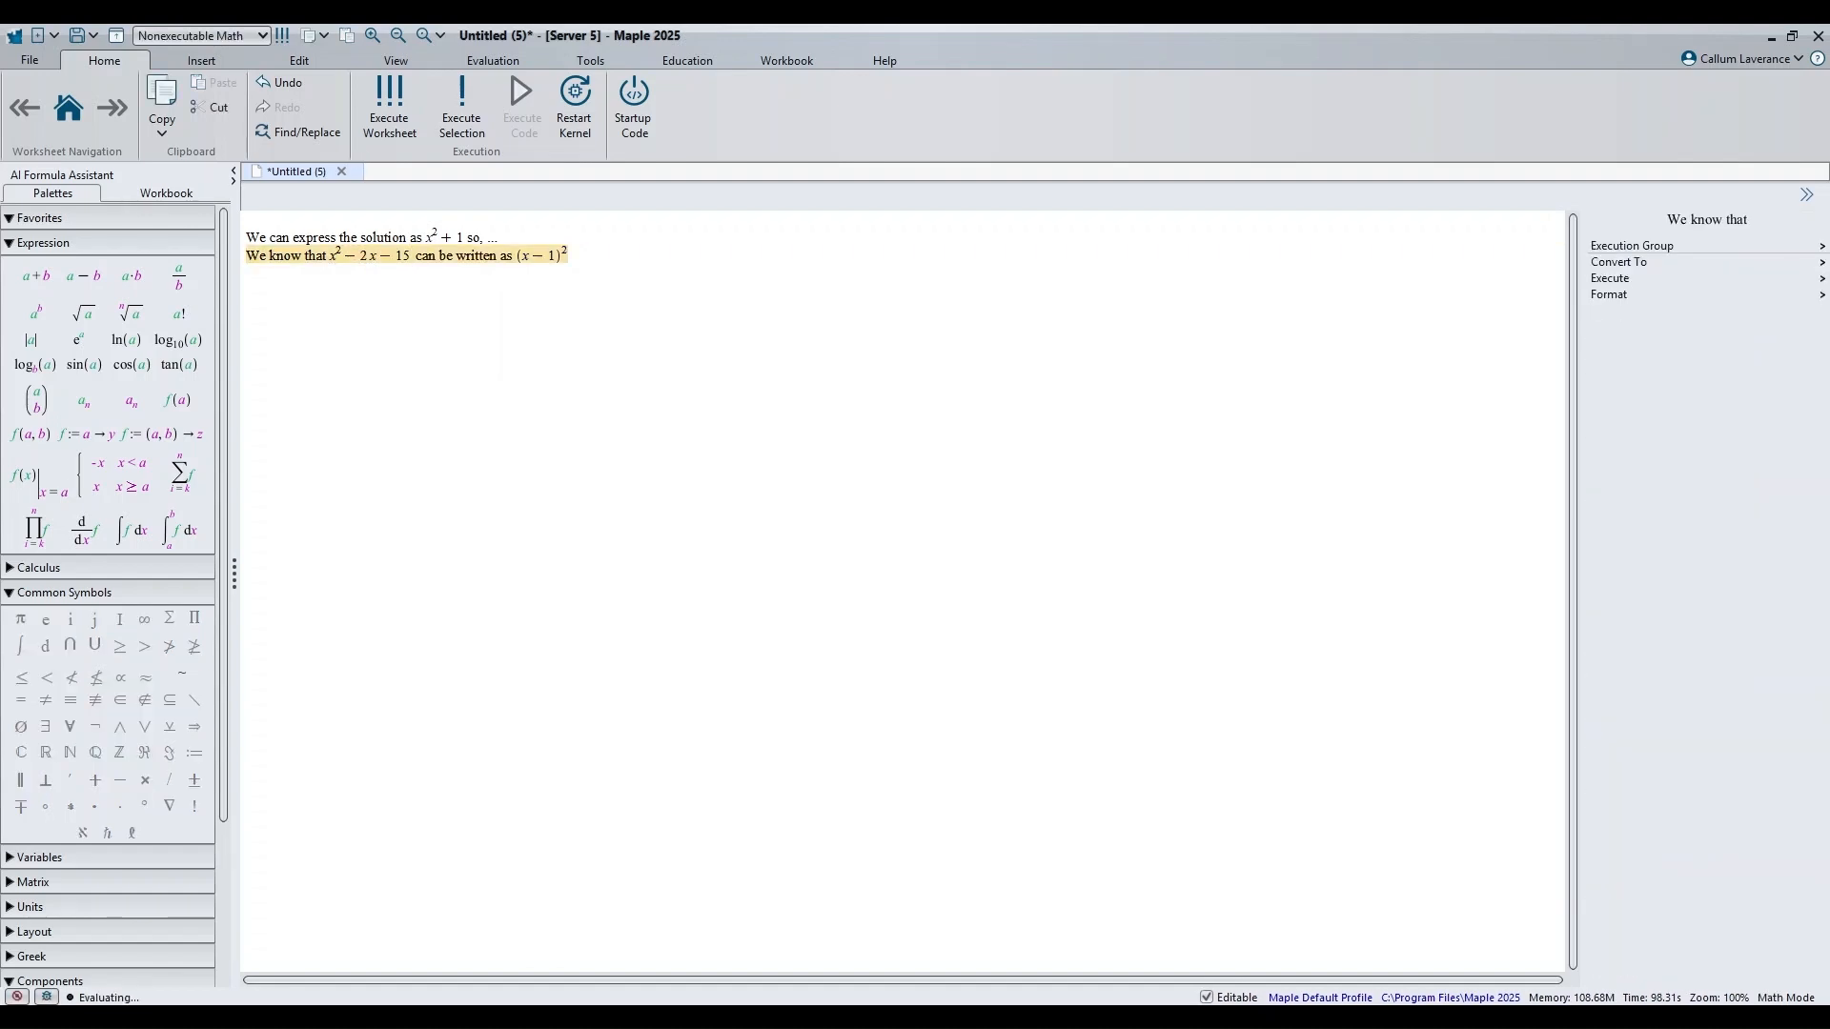
pyautogui.click(472, 105)
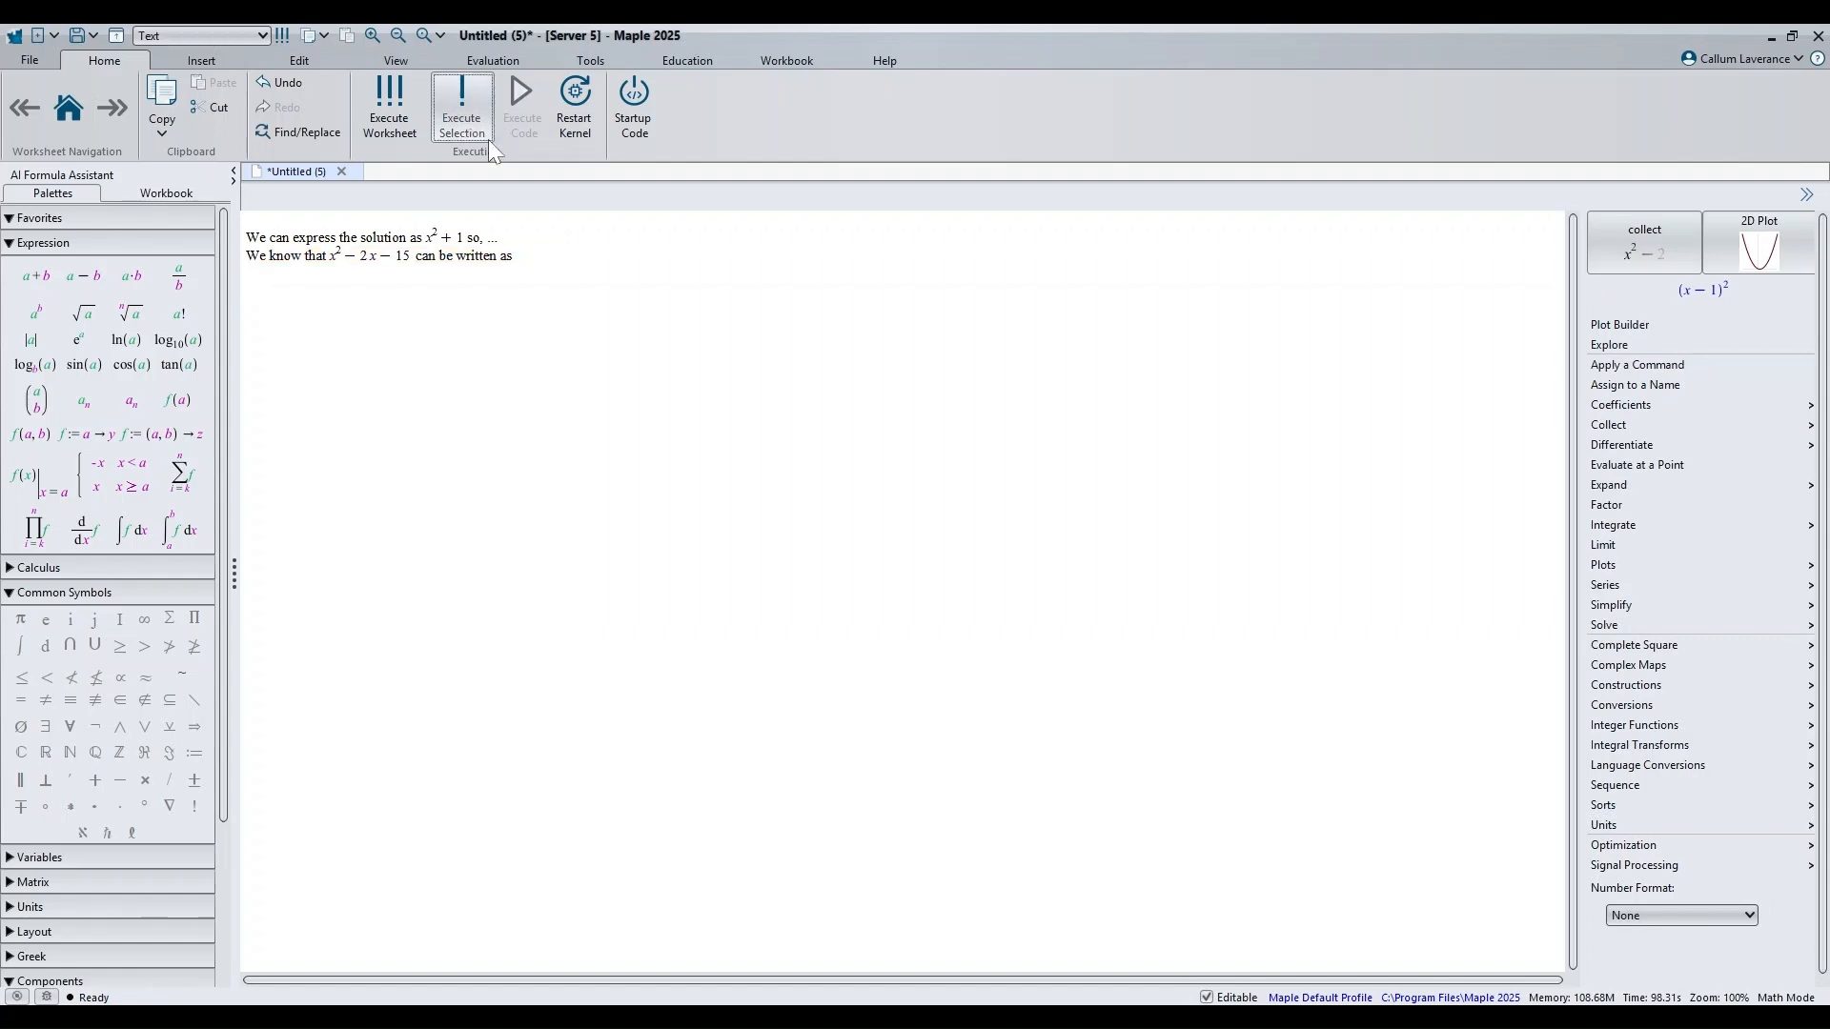
pyautogui.press('Return')
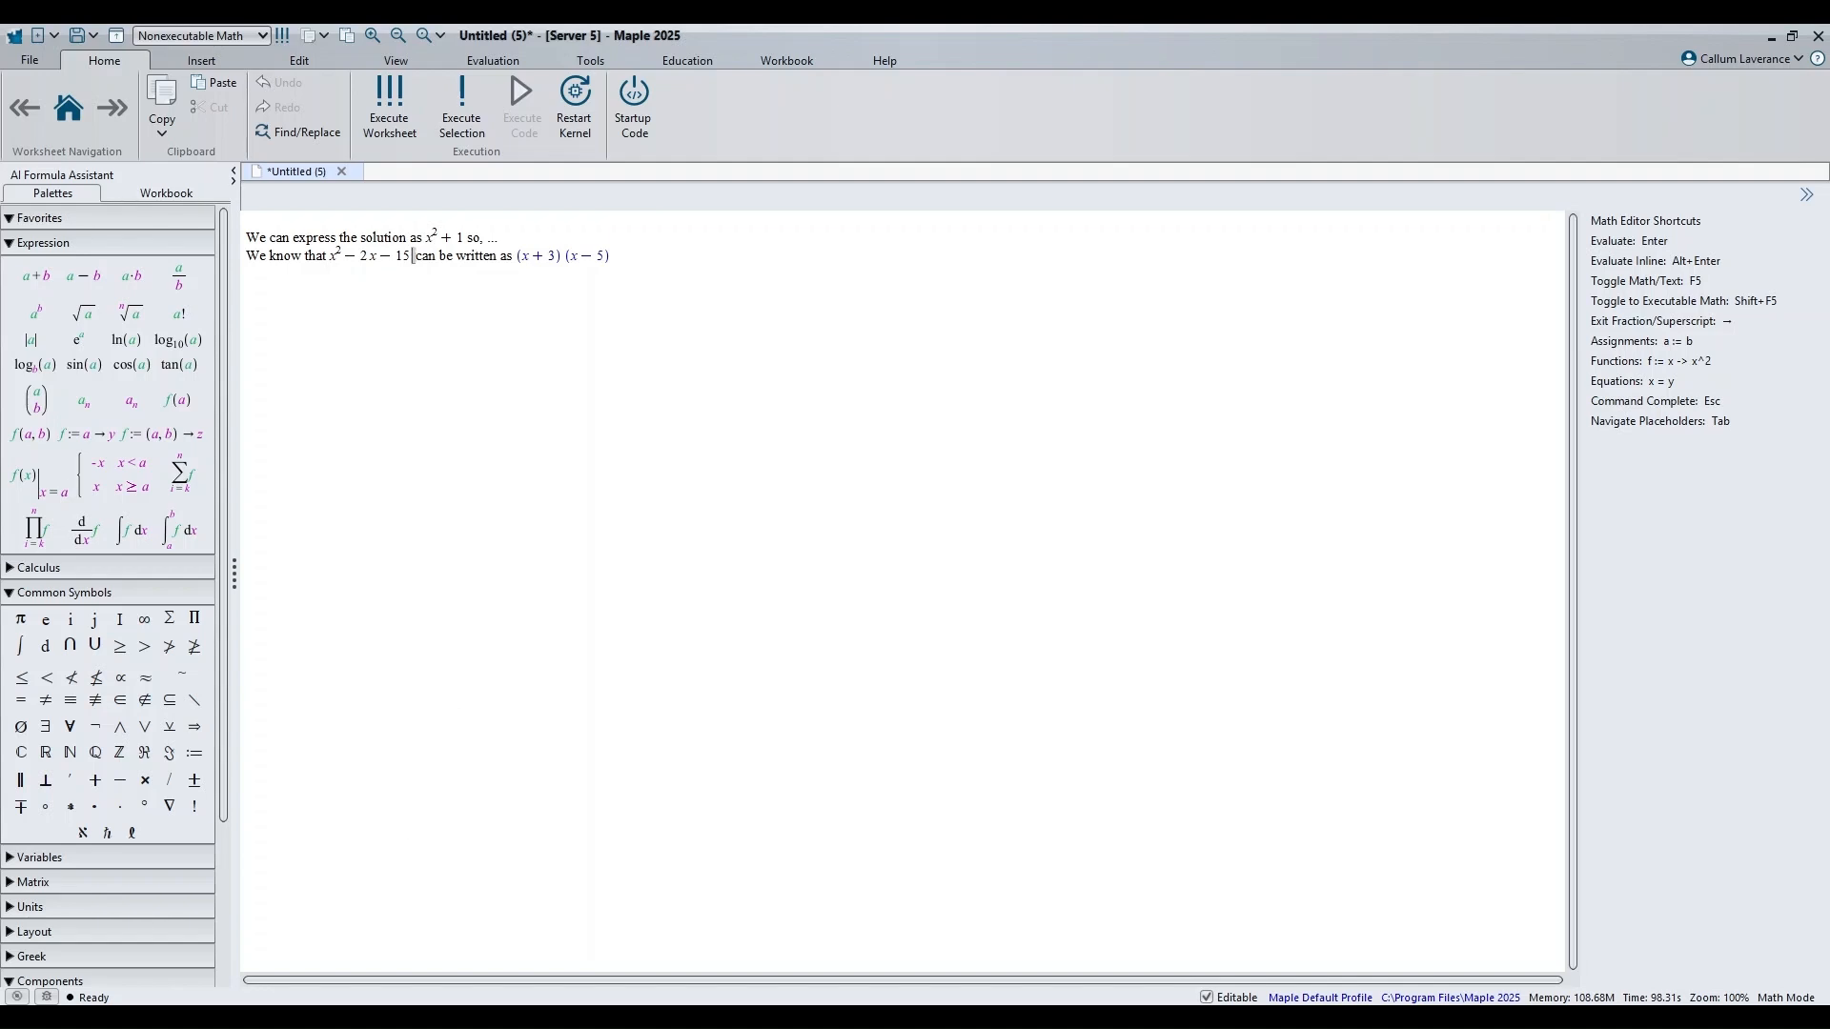
pyautogui.click(281, 238)
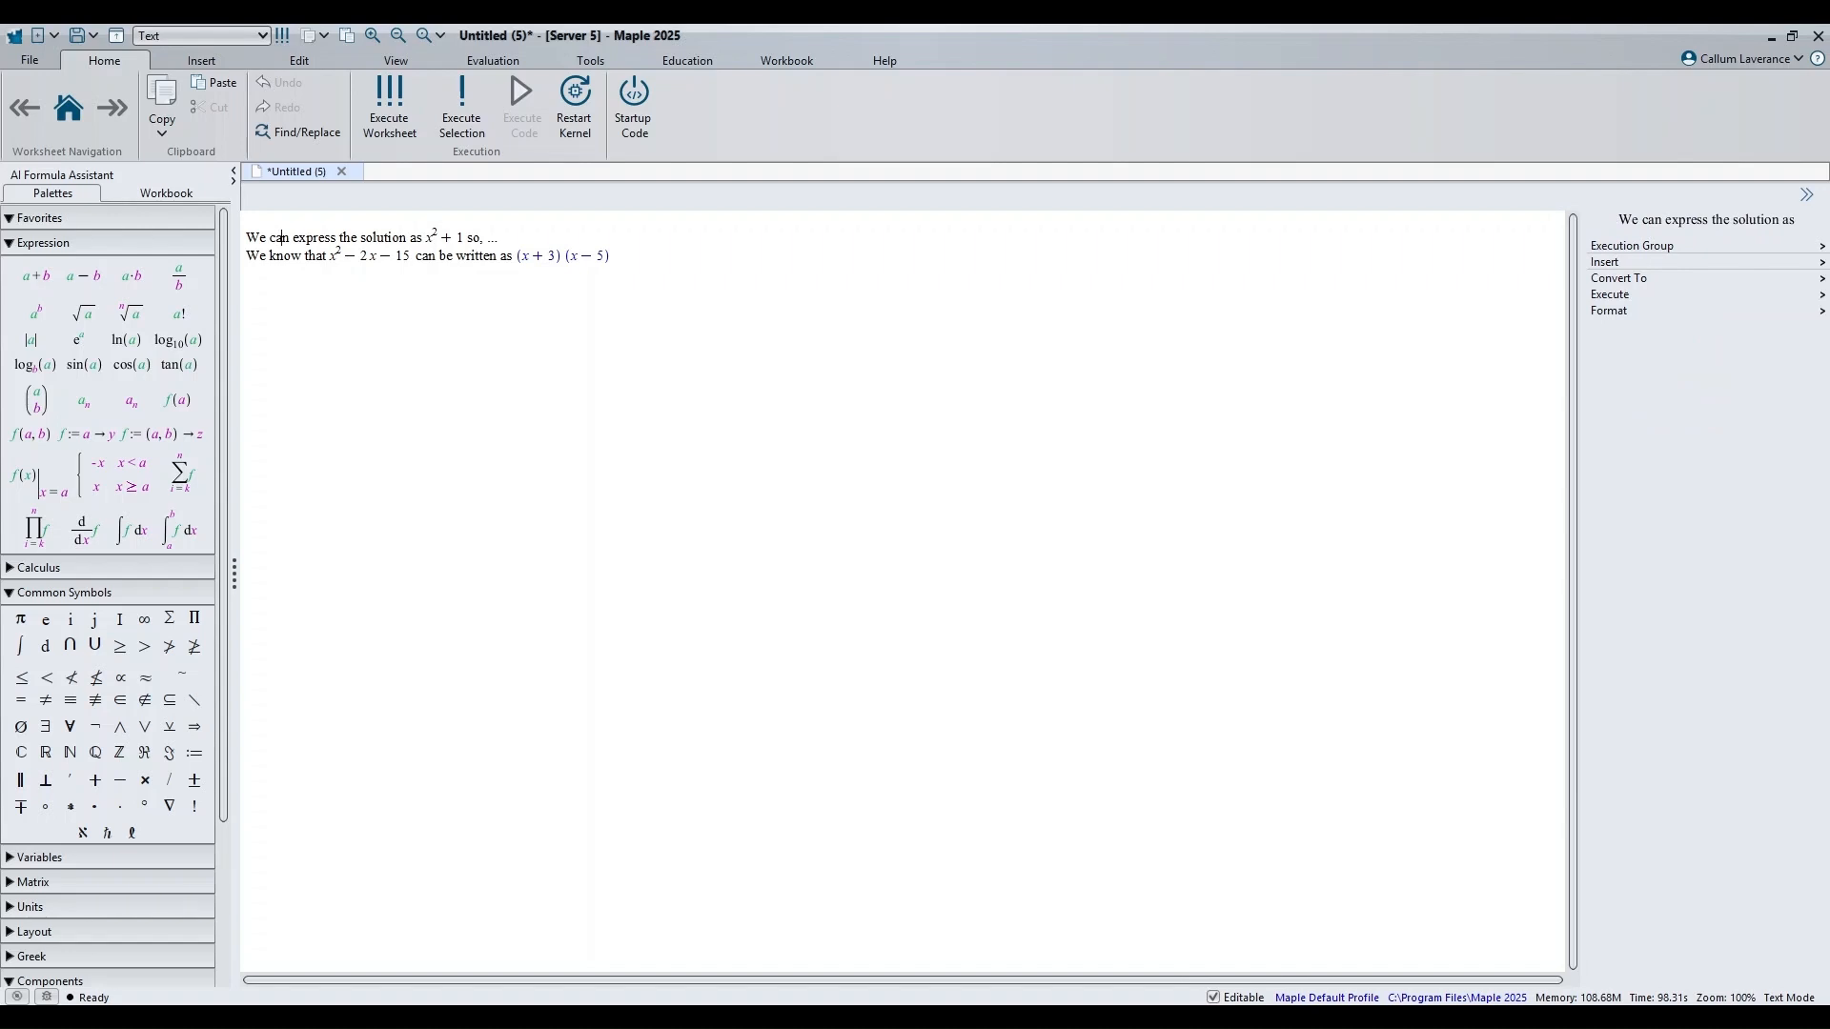
pyautogui.click(439, 238)
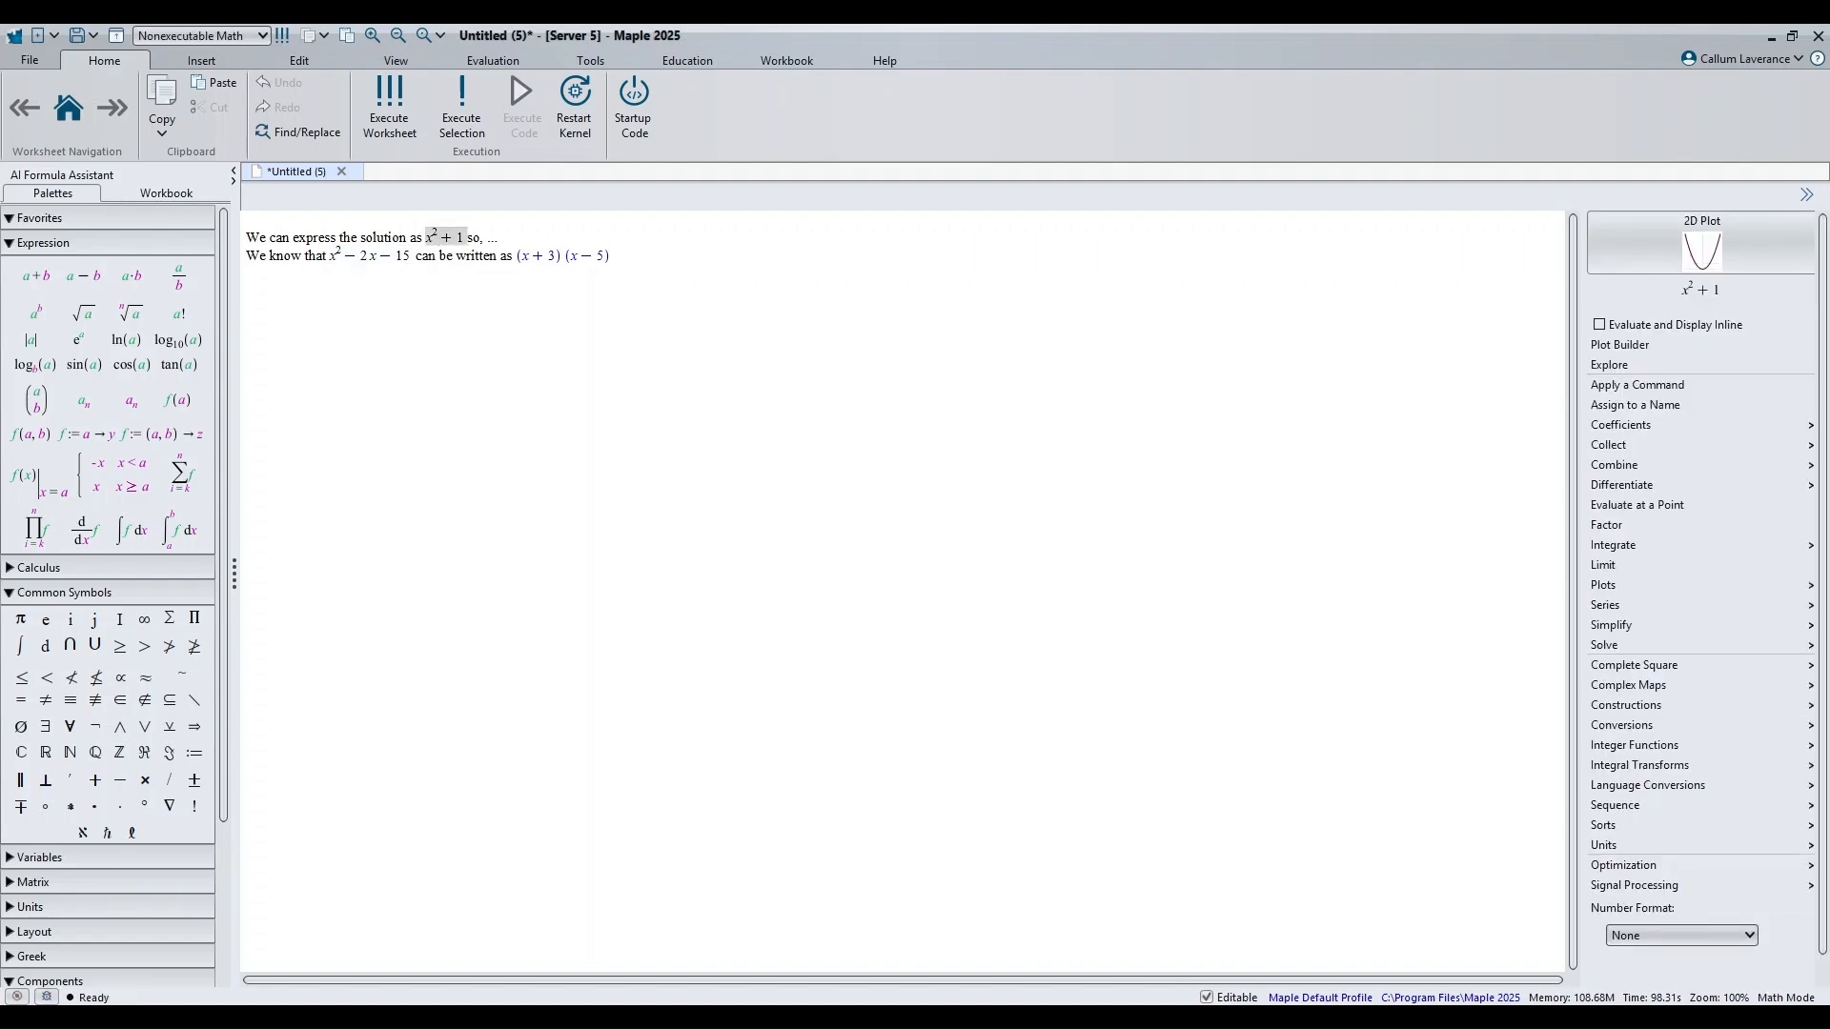
pyautogui.click(398, 255)
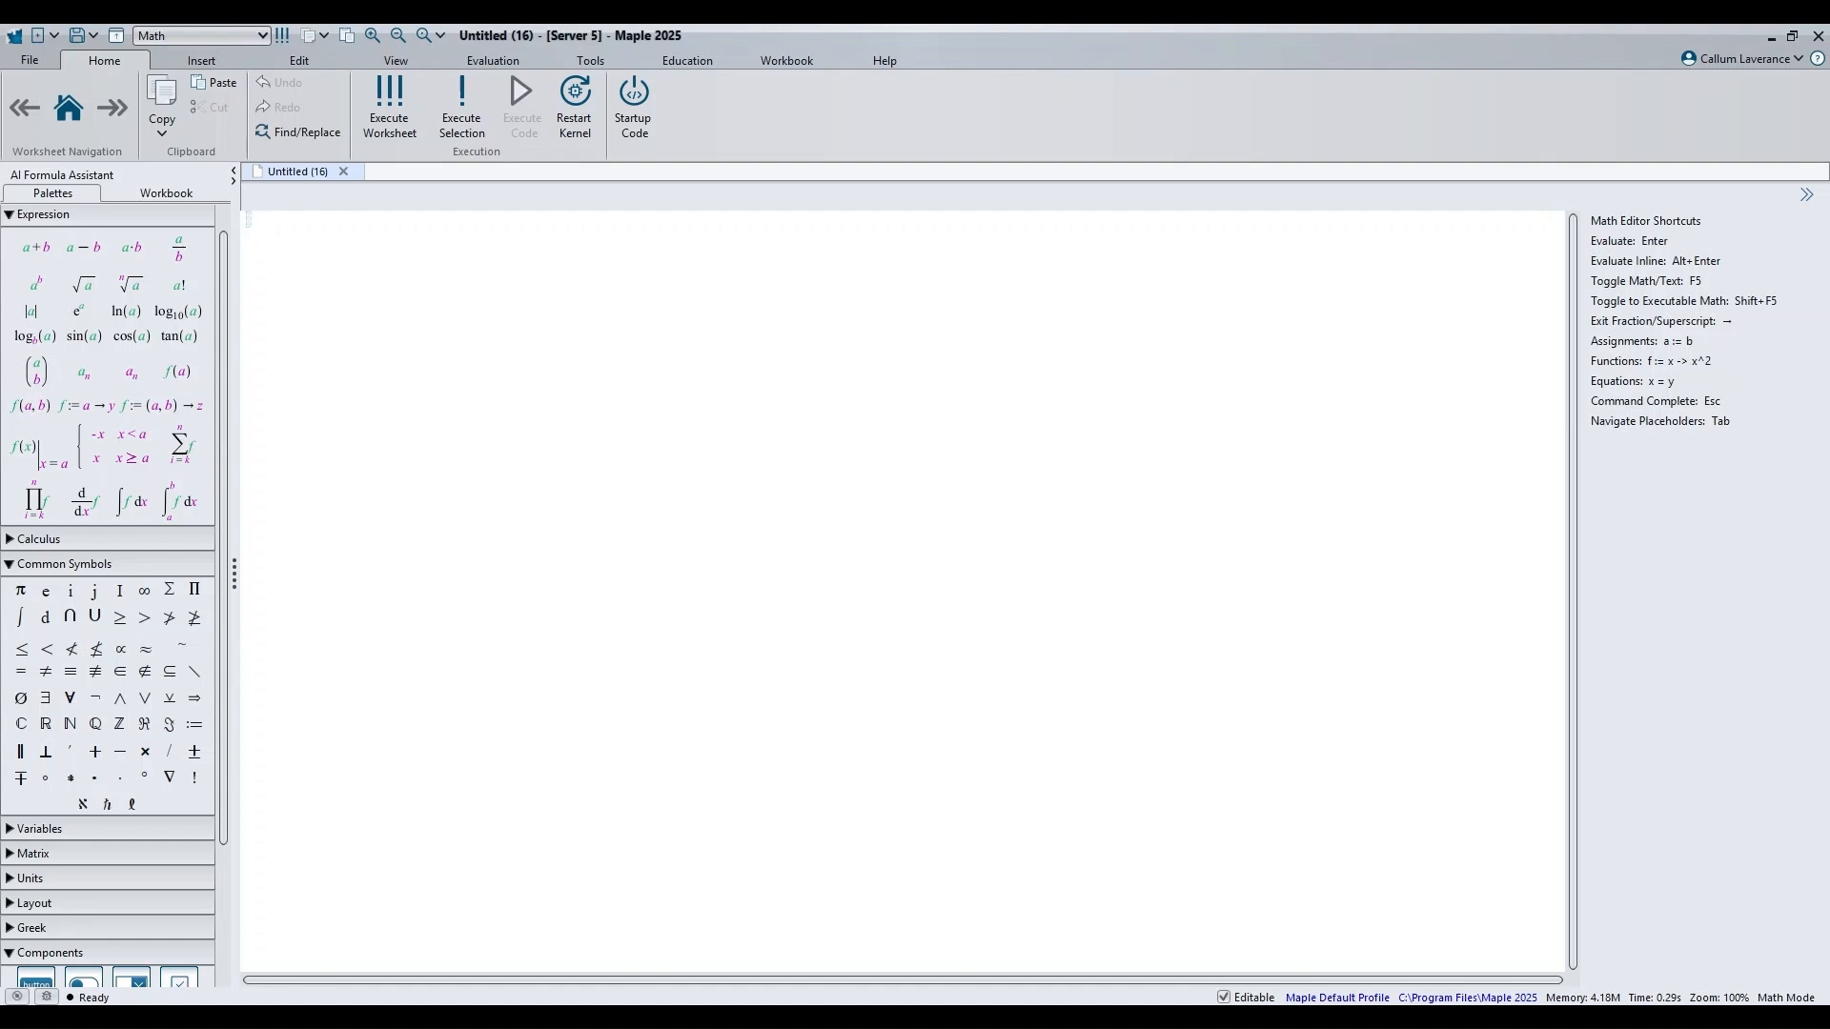
# Step: Enter -x^2 + 15 in the empty document and create a 2-D plot of it
pyautogui.write('-x')
pyautogui.press('Return')
pyautogui.write('^2 ')
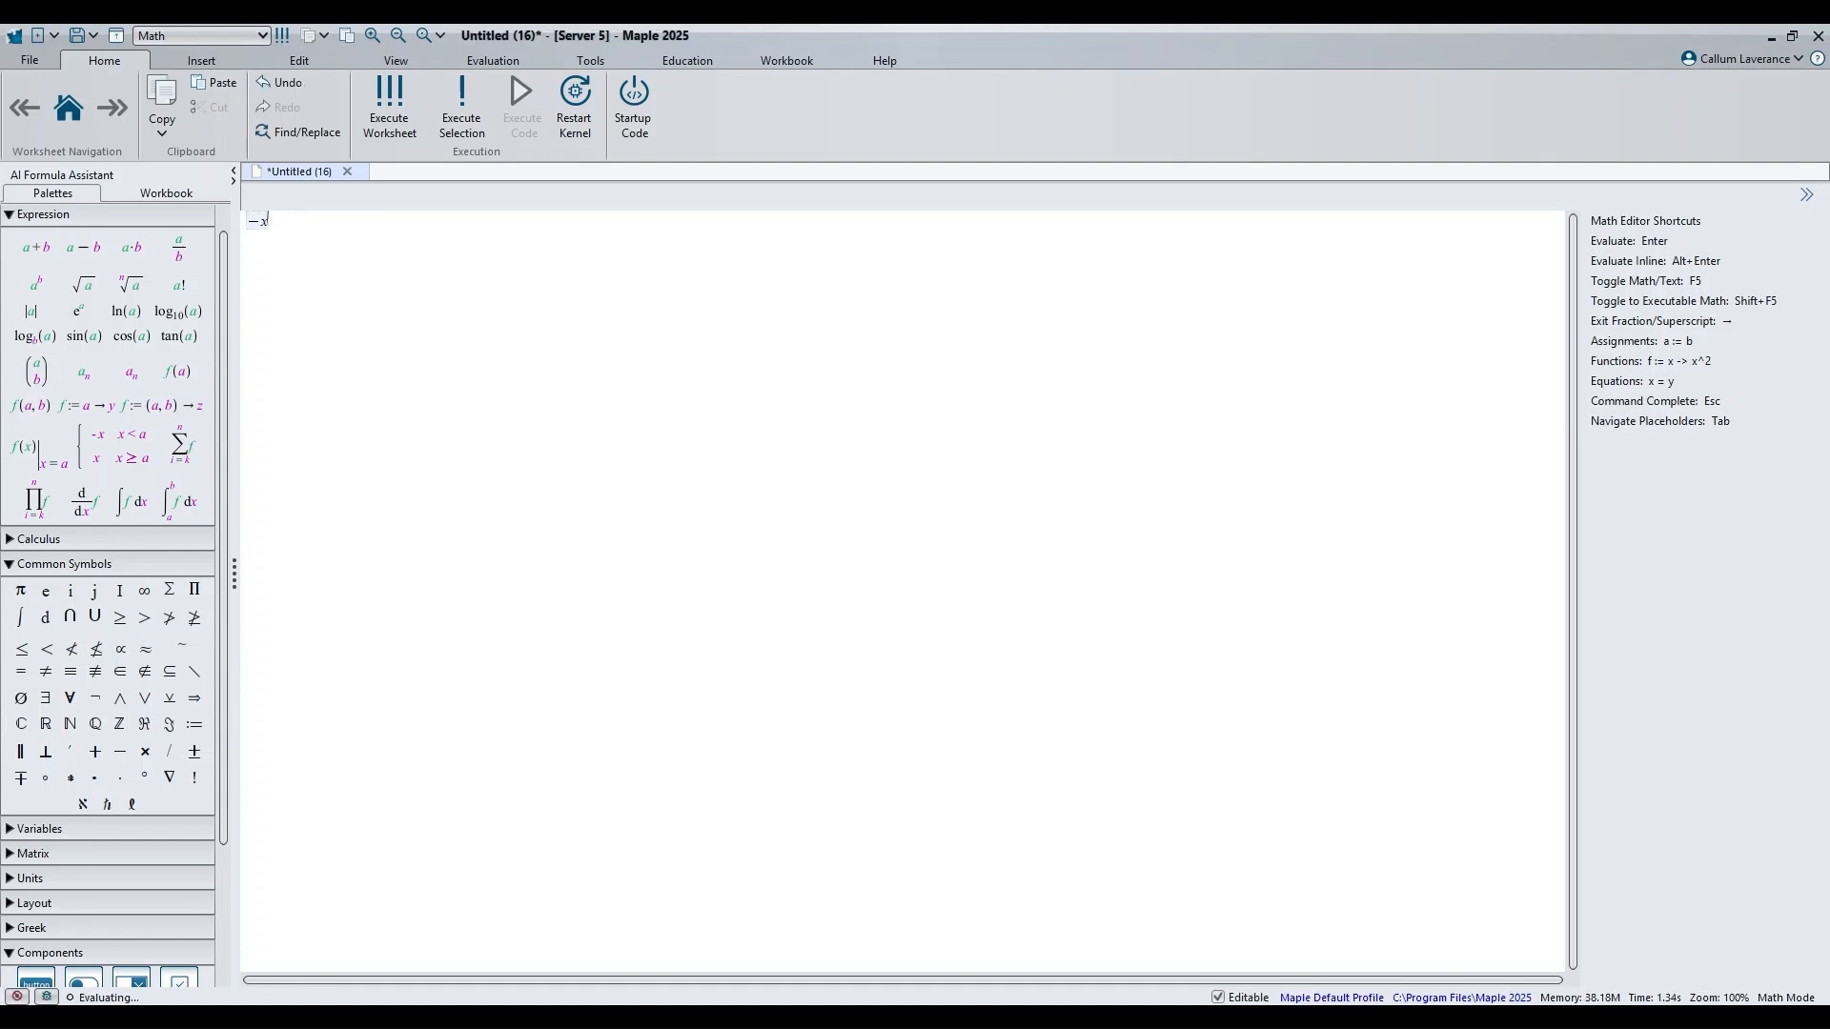
pyautogui.write('+ 15')
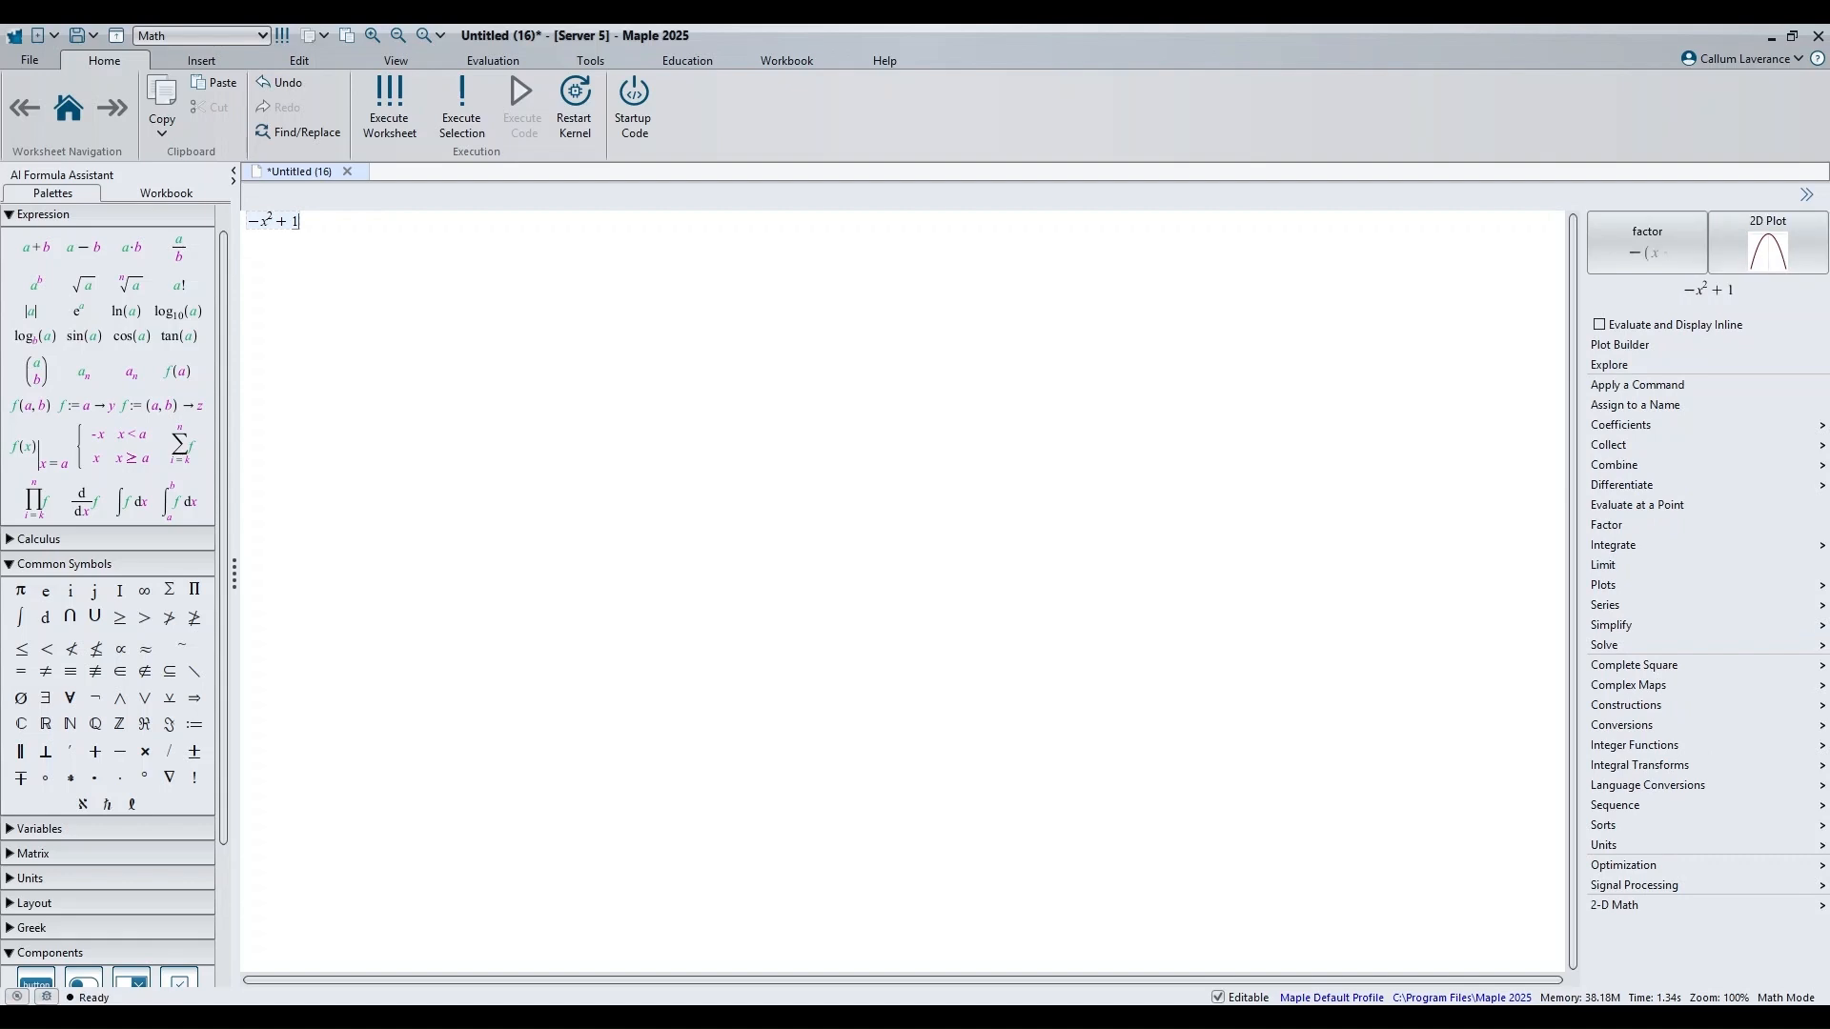
pyautogui.click(1643, 590)
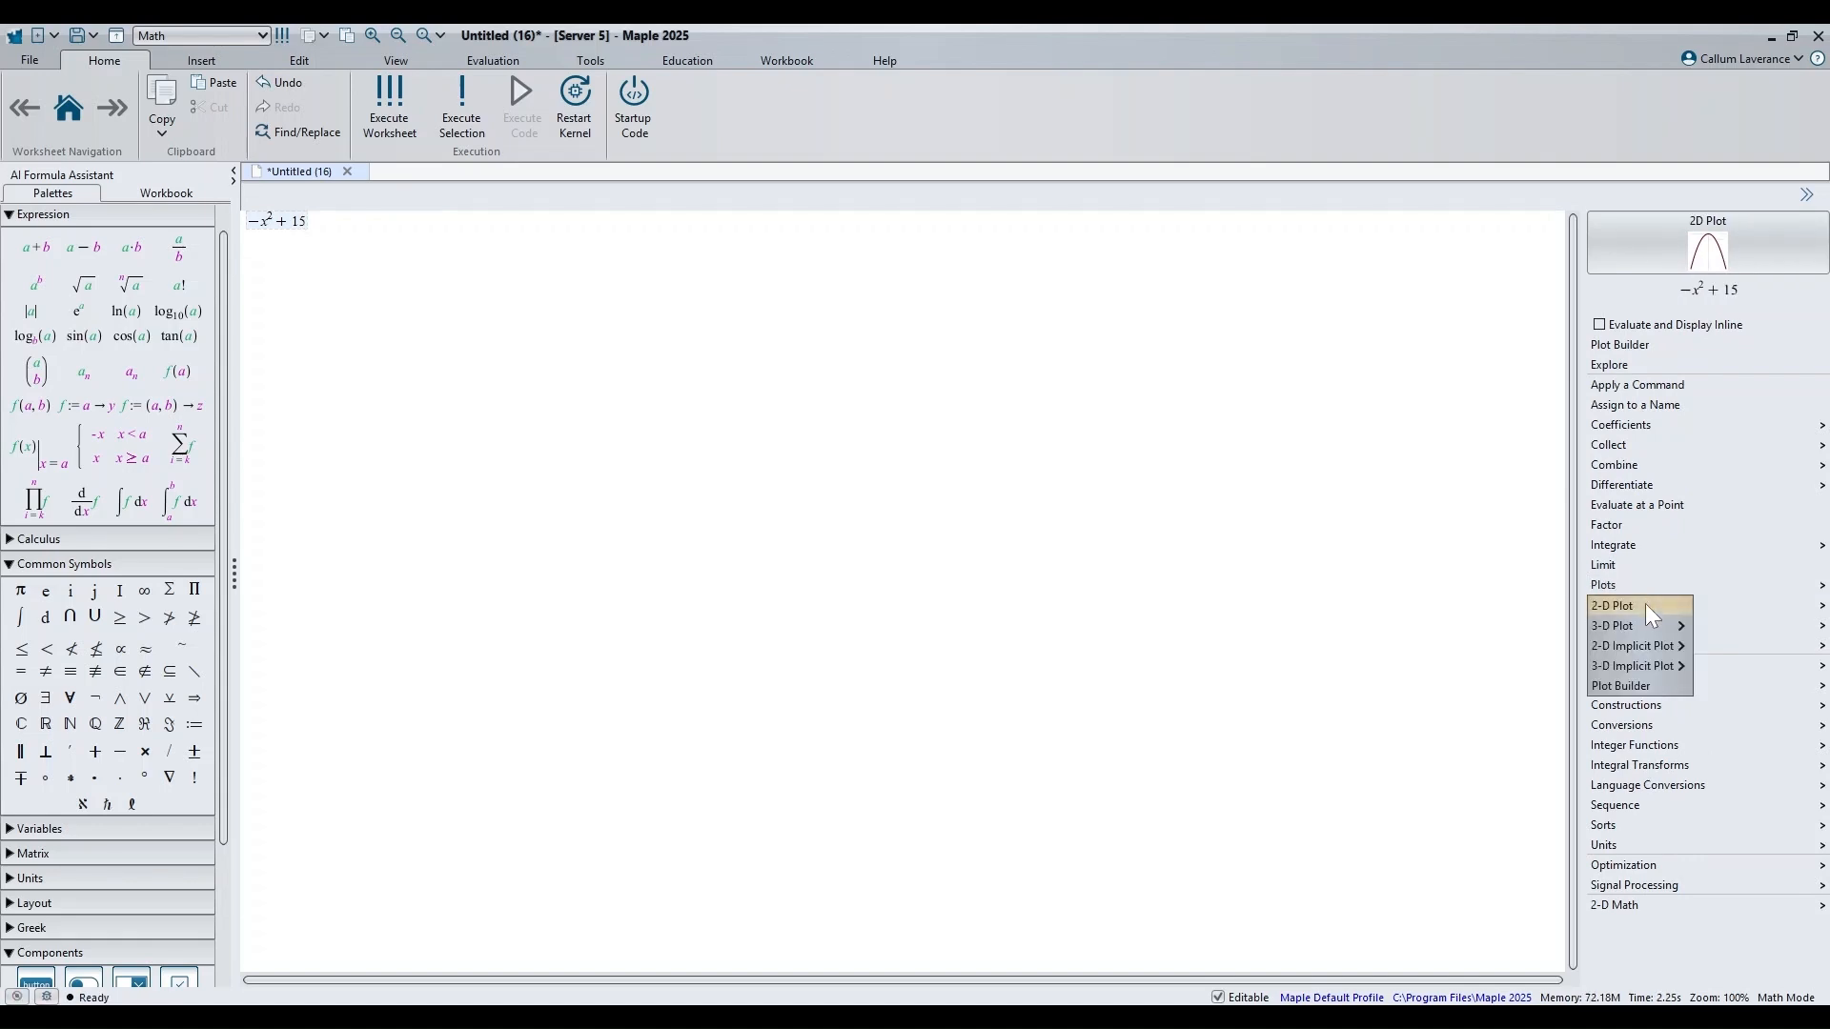
pyautogui.click(1644, 605)
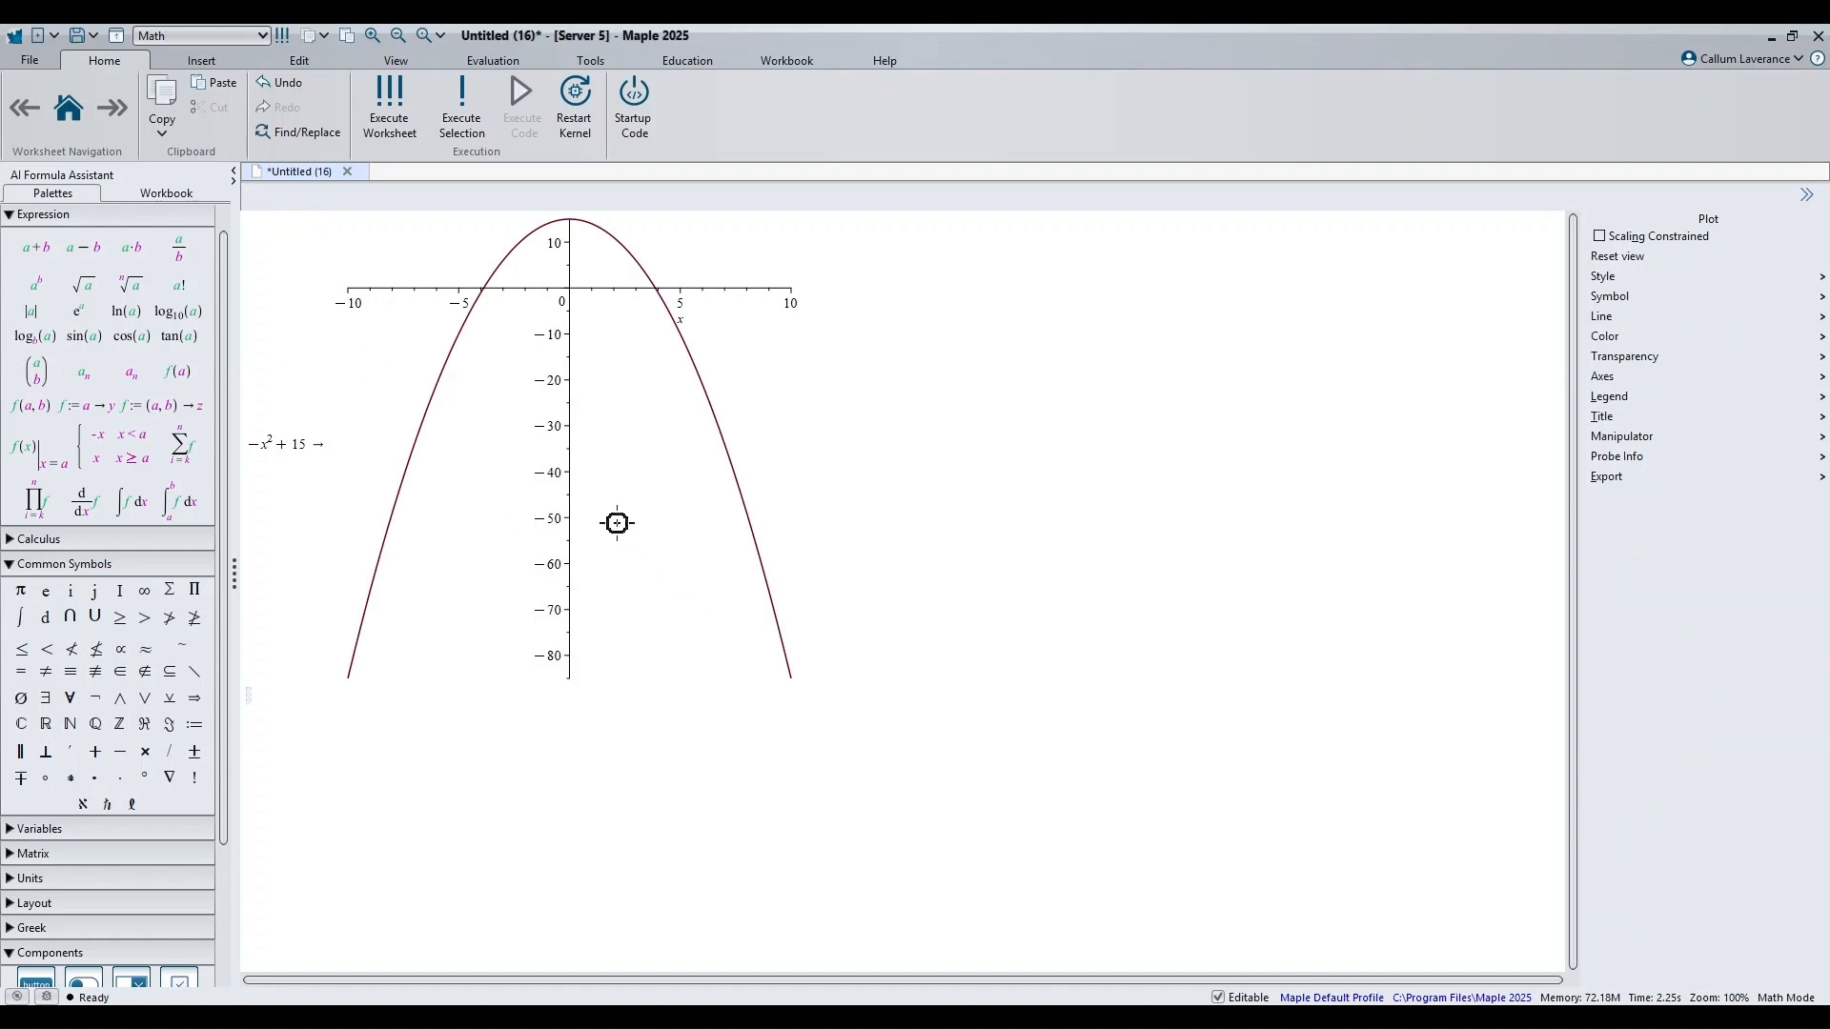
# Step: Pan the view inside the parabola plot so the curve shifts downward and slightly left
pyautogui.click(622, 563)
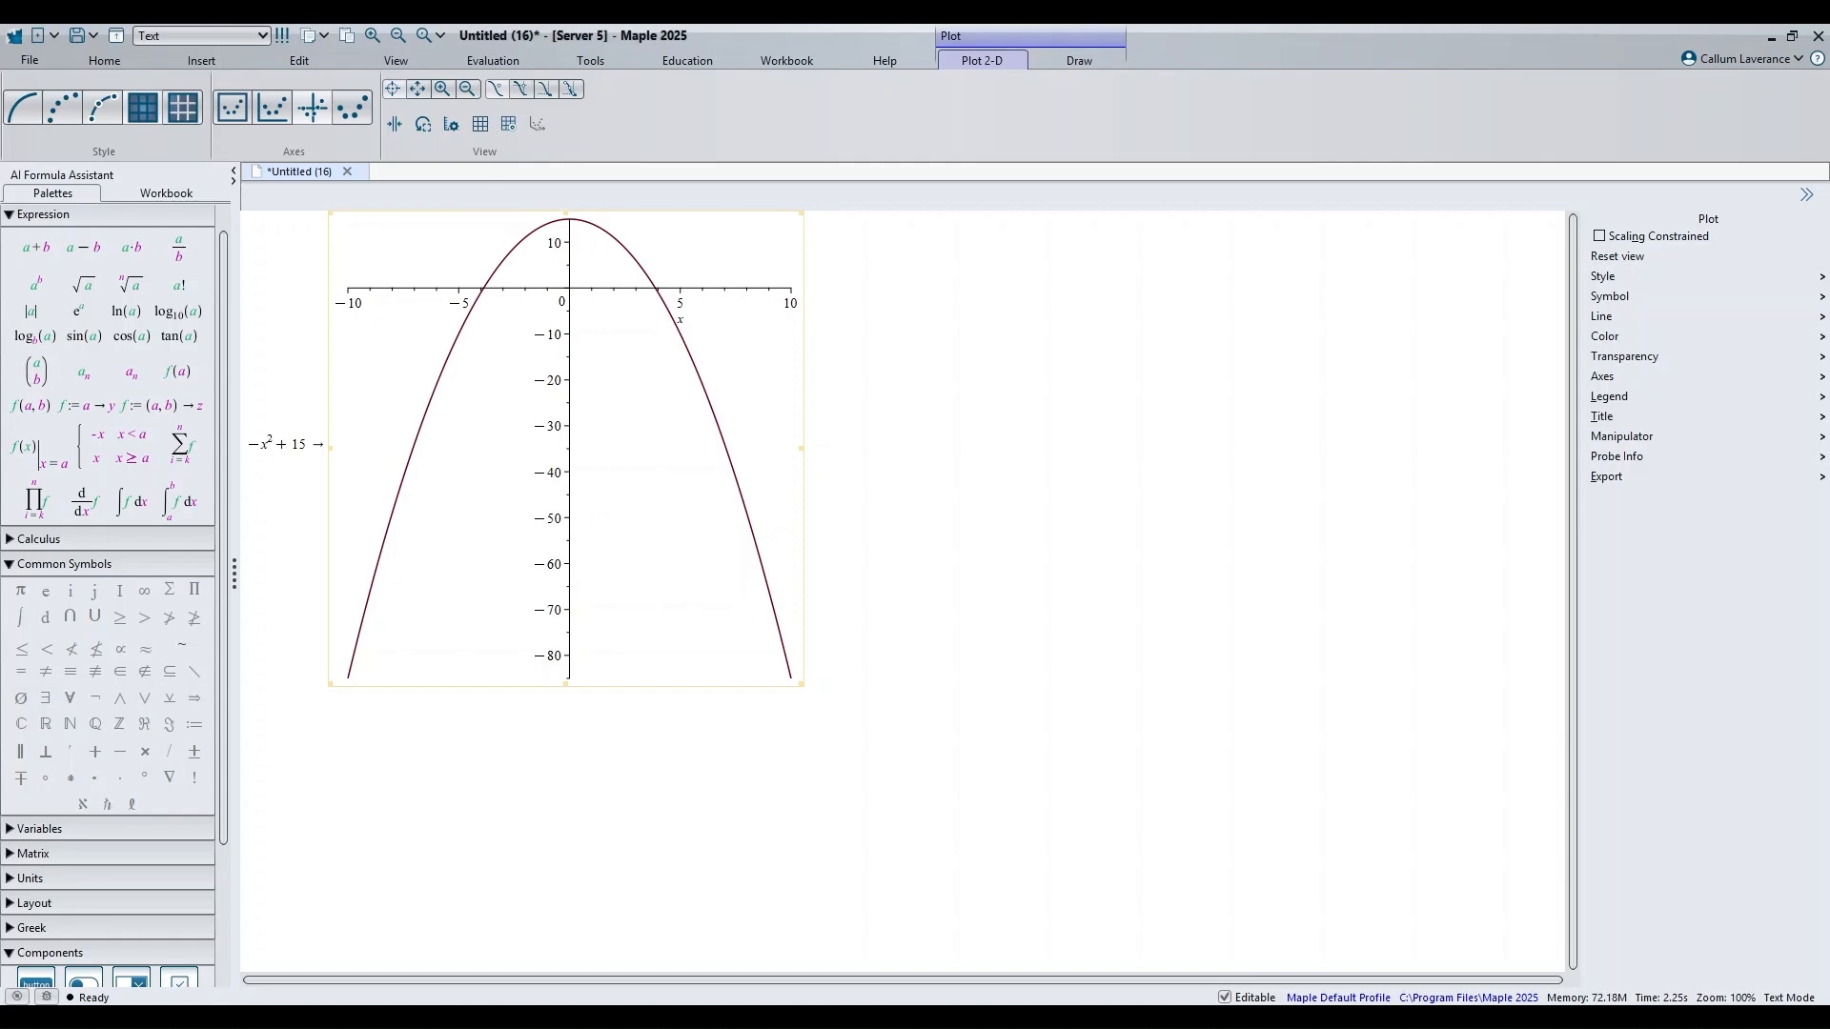
pyautogui.click(418, 88)
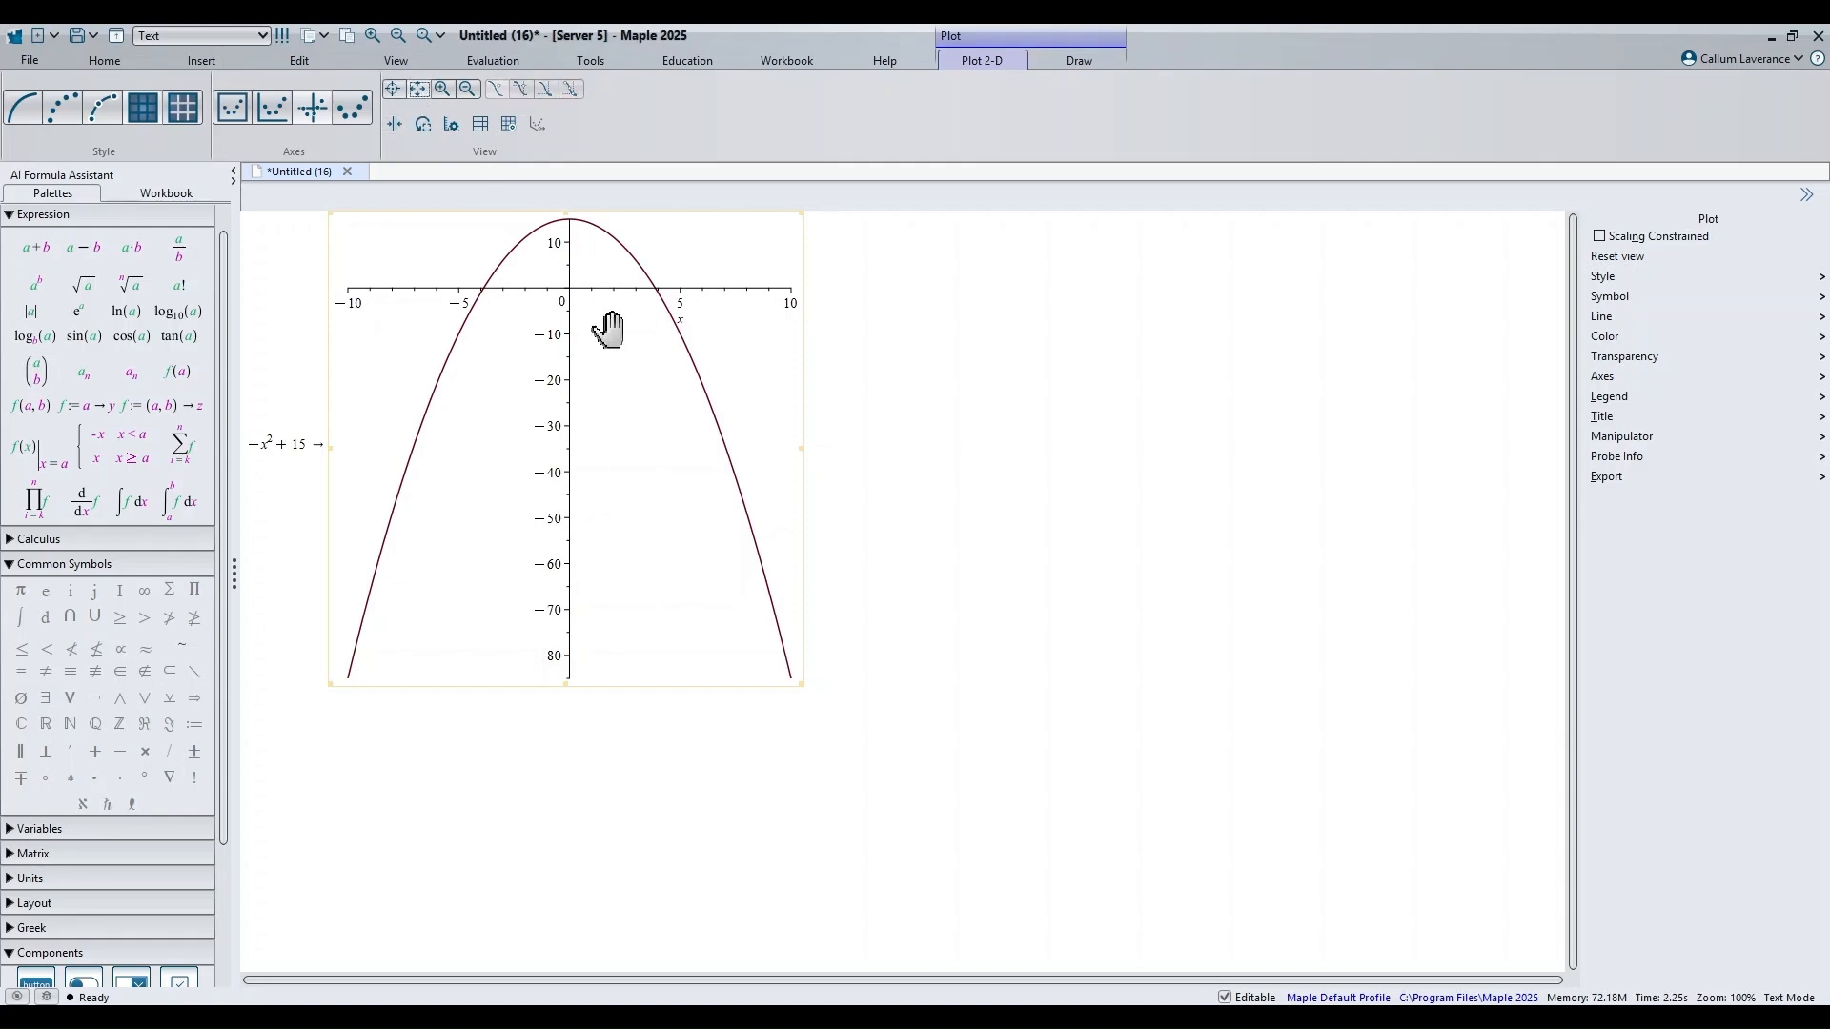
pyautogui.moveTo(694, 409); pyautogui.dragTo(669, 499)
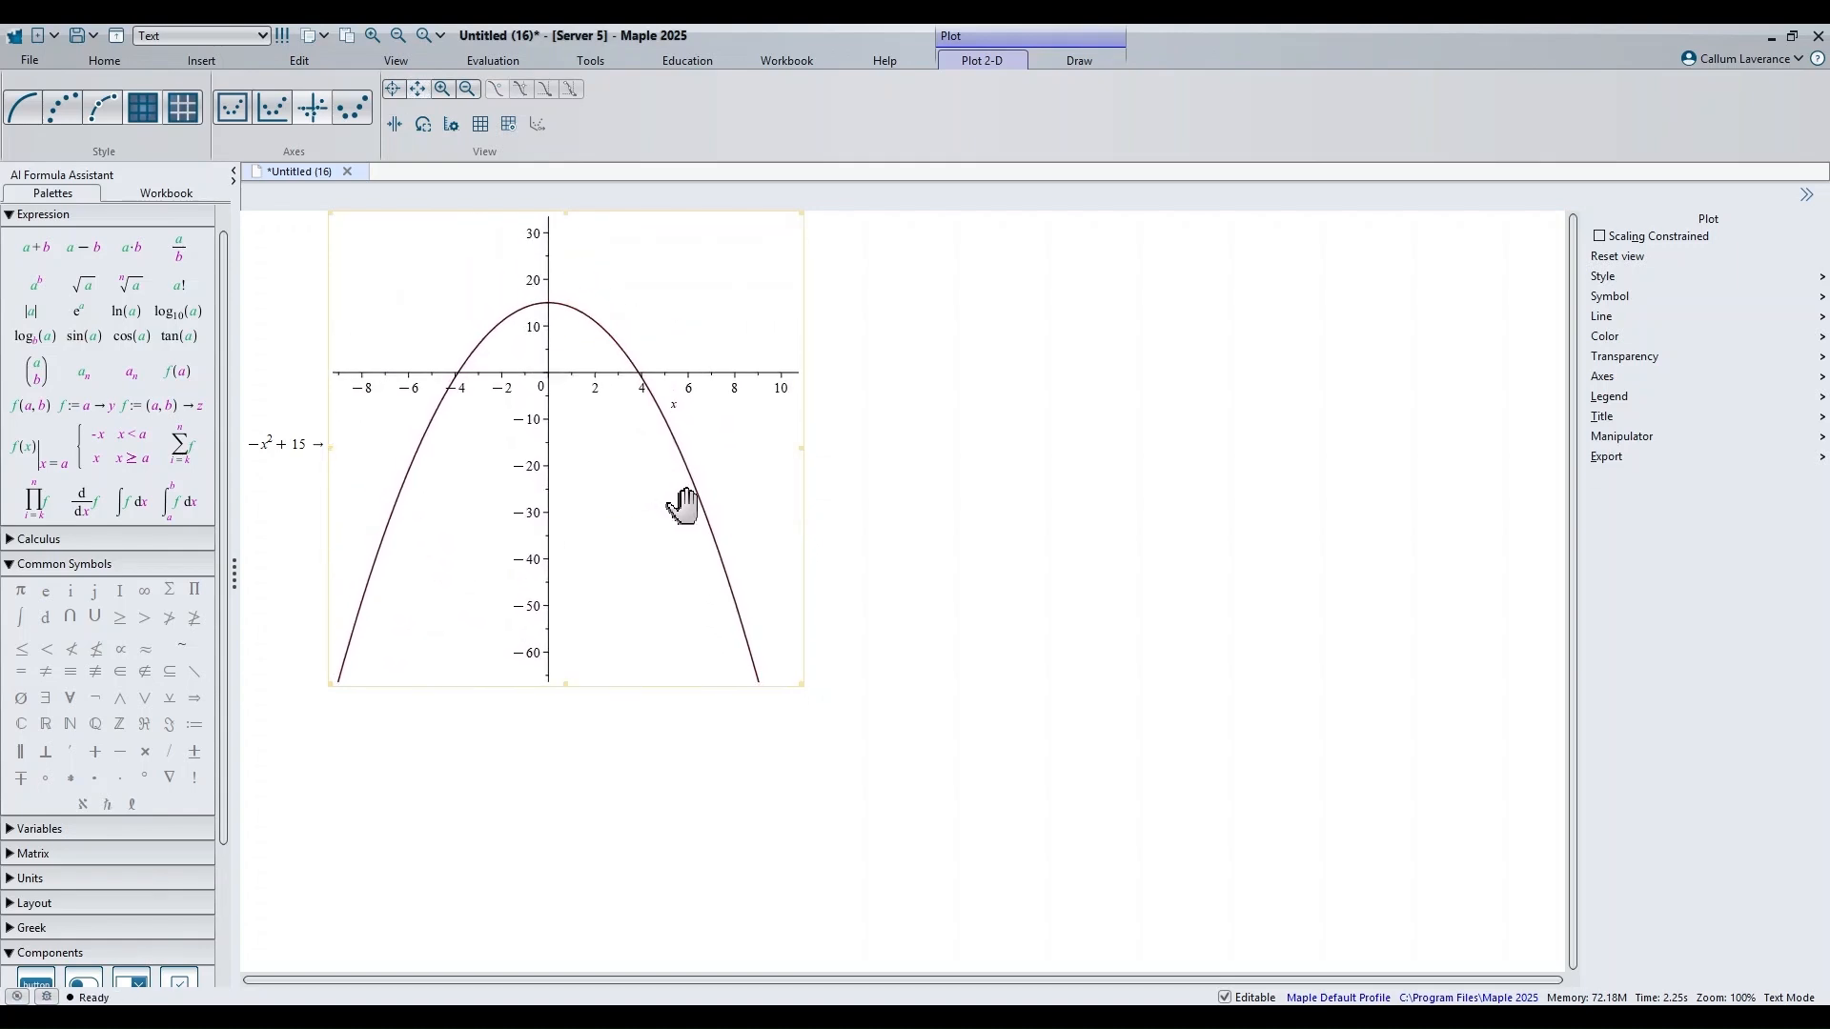
# Step: Zoom in slightly on the parabola plot and activate the Point probe
pyautogui.click(443, 88)
pyautogui.moveTo(336, 232); pyautogui.dragTo(774, 640)
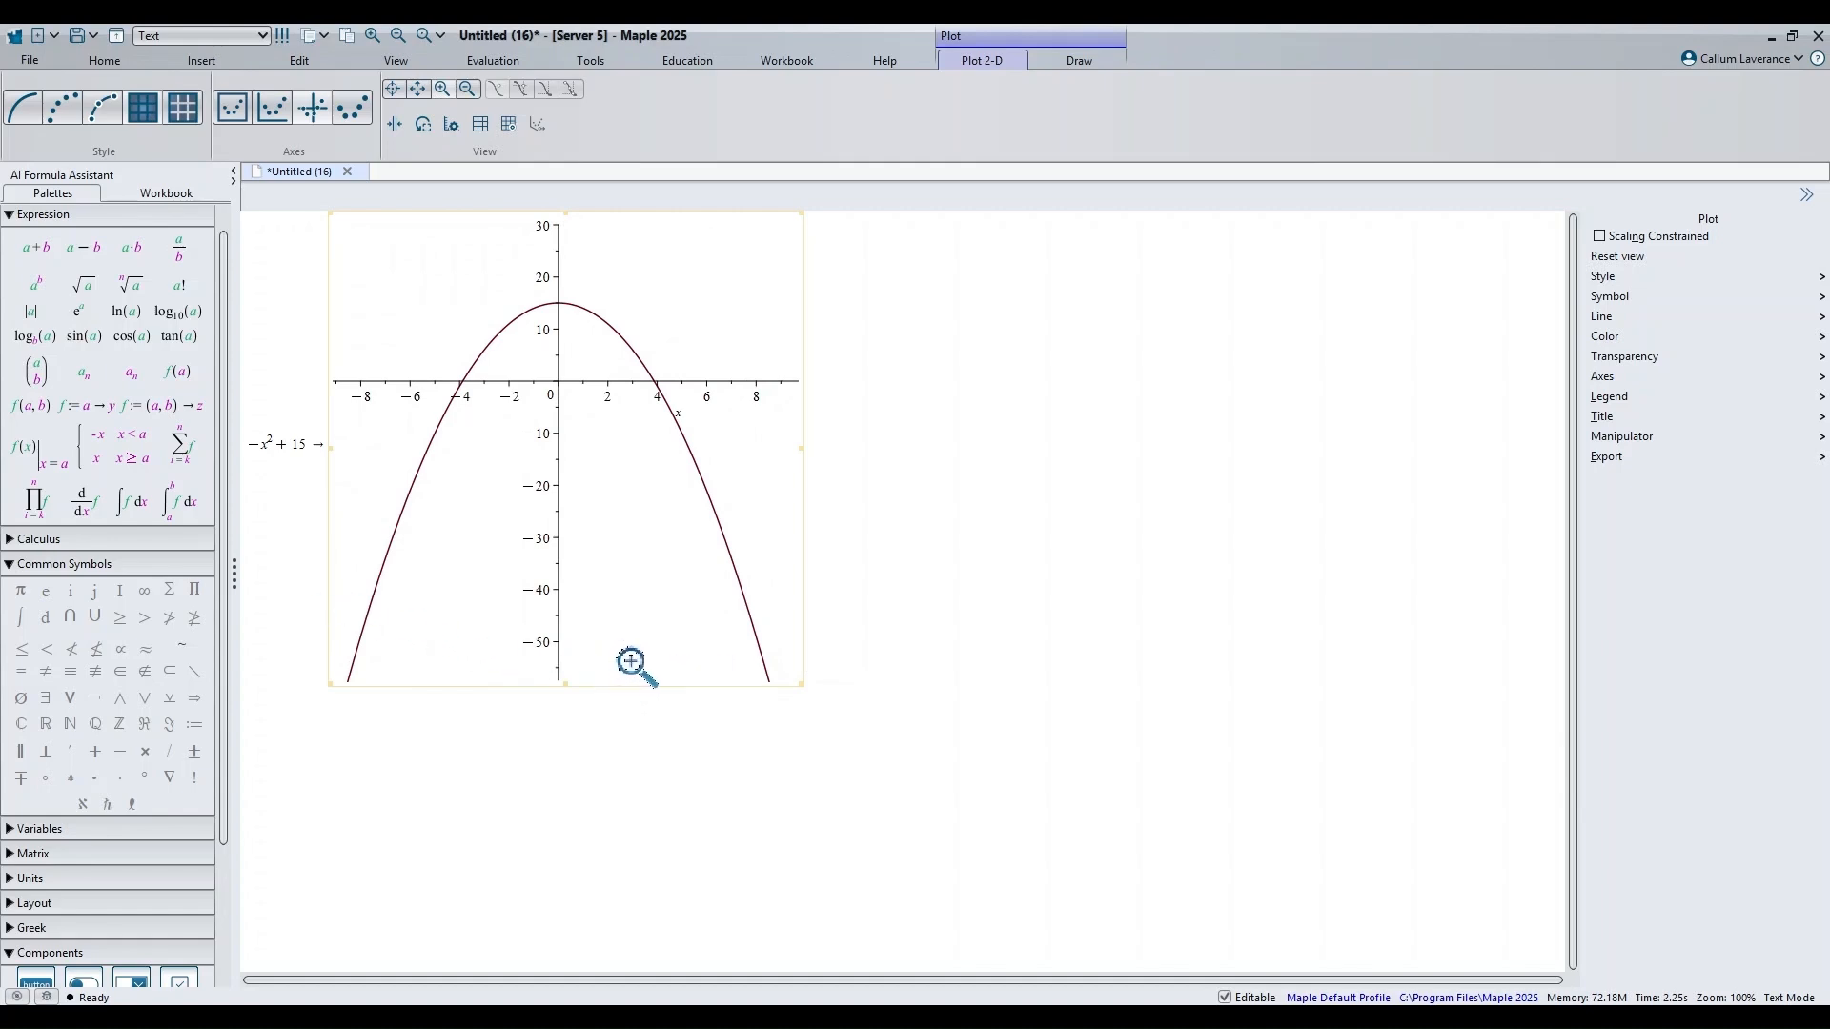
pyautogui.click(395, 90)
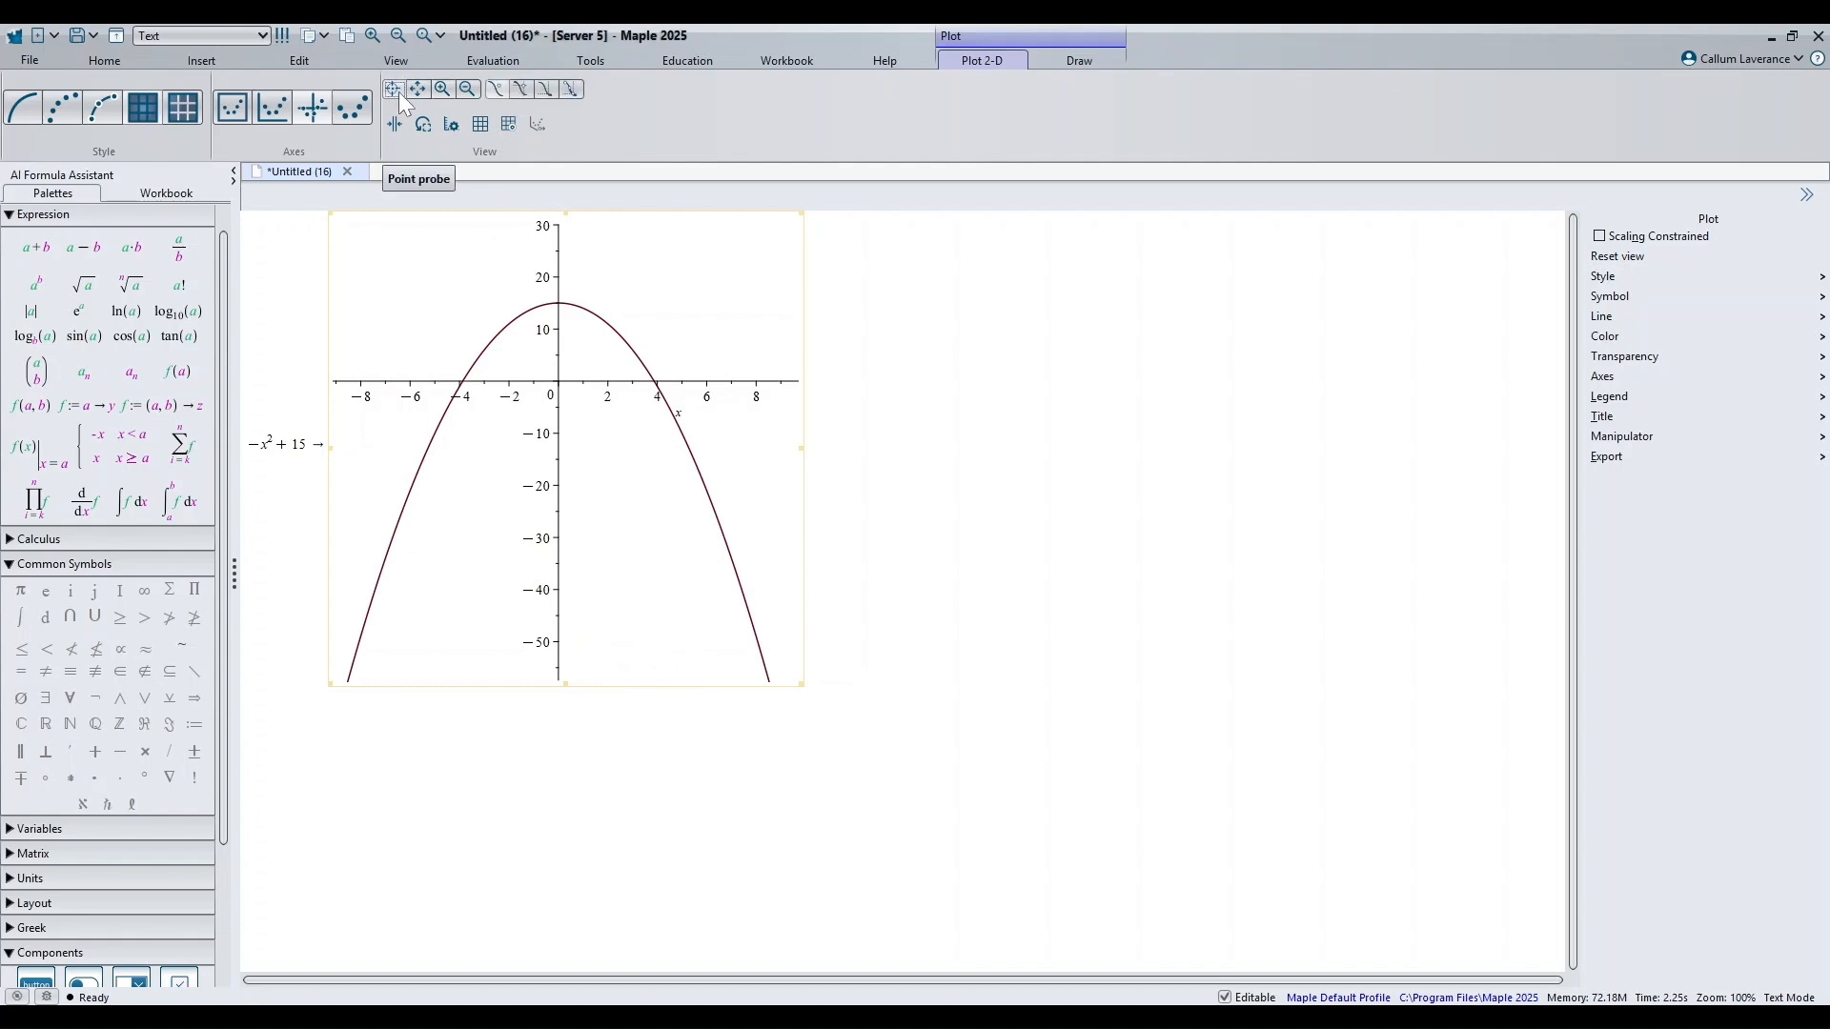
# Step: Switch to a different probe mode and probe points along the parabola
pyautogui.click(546, 90)
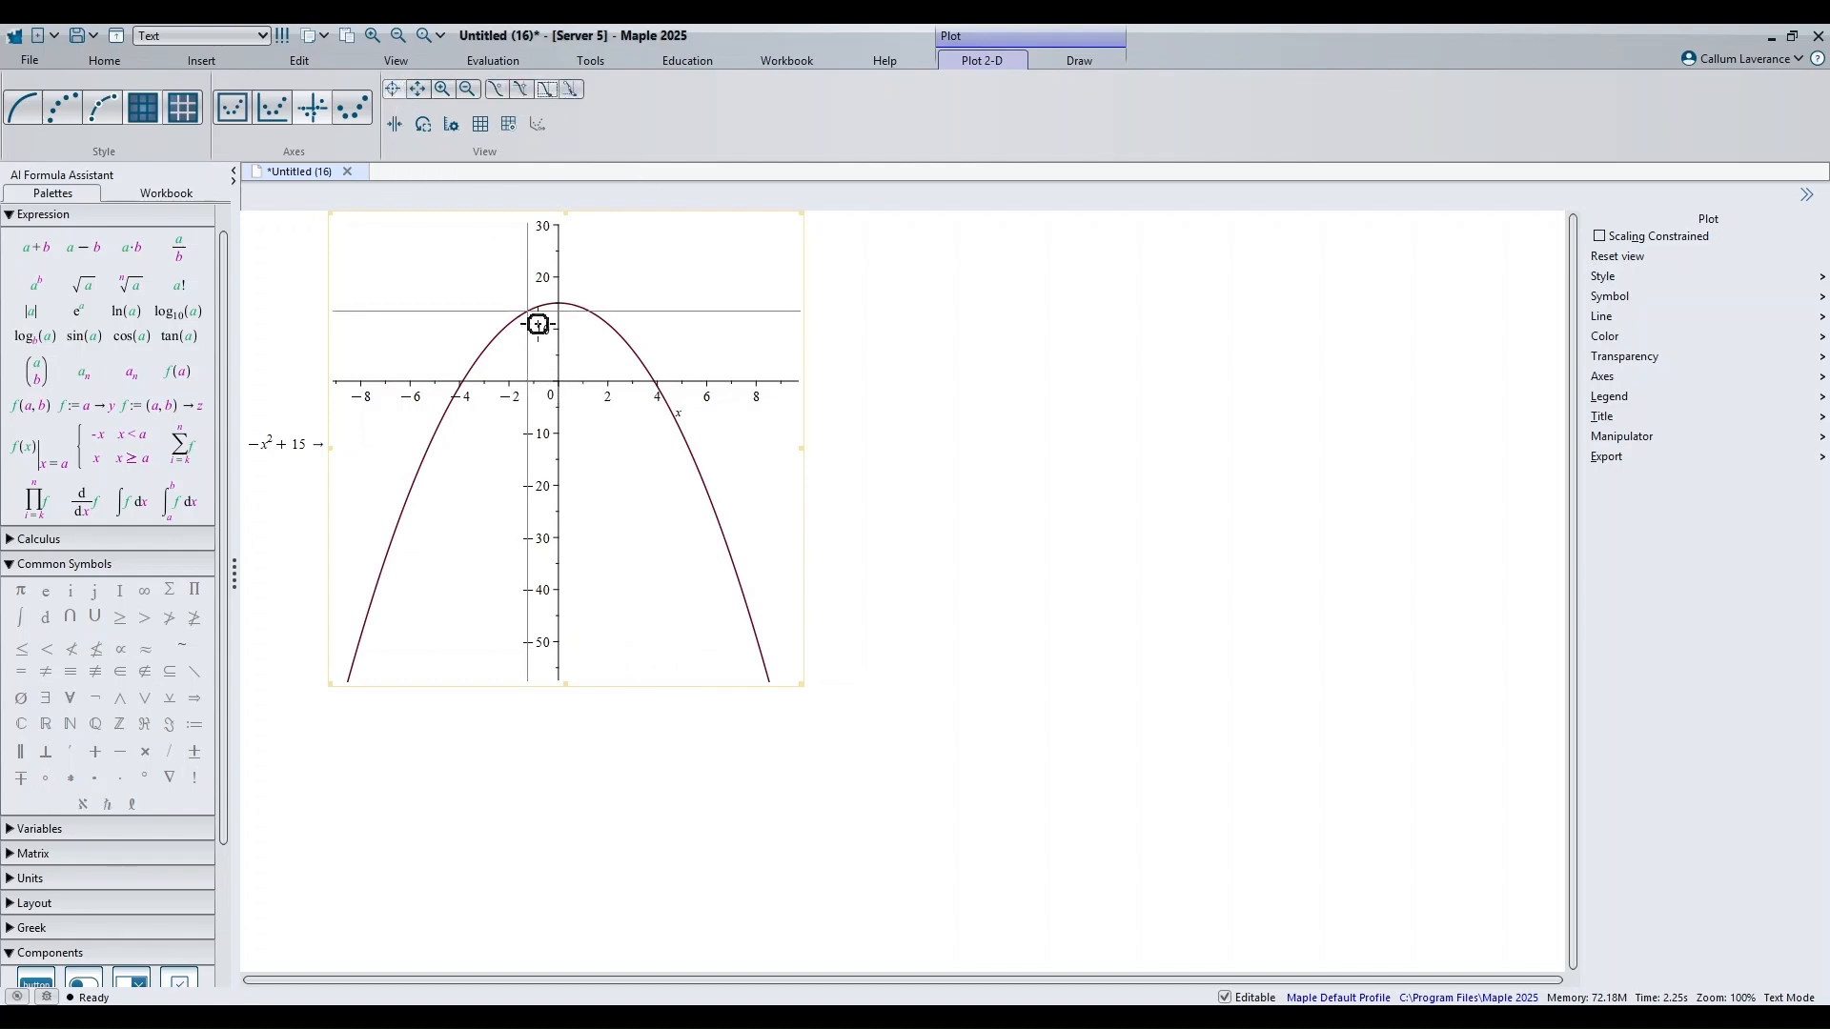
pyautogui.moveTo(502, 339)
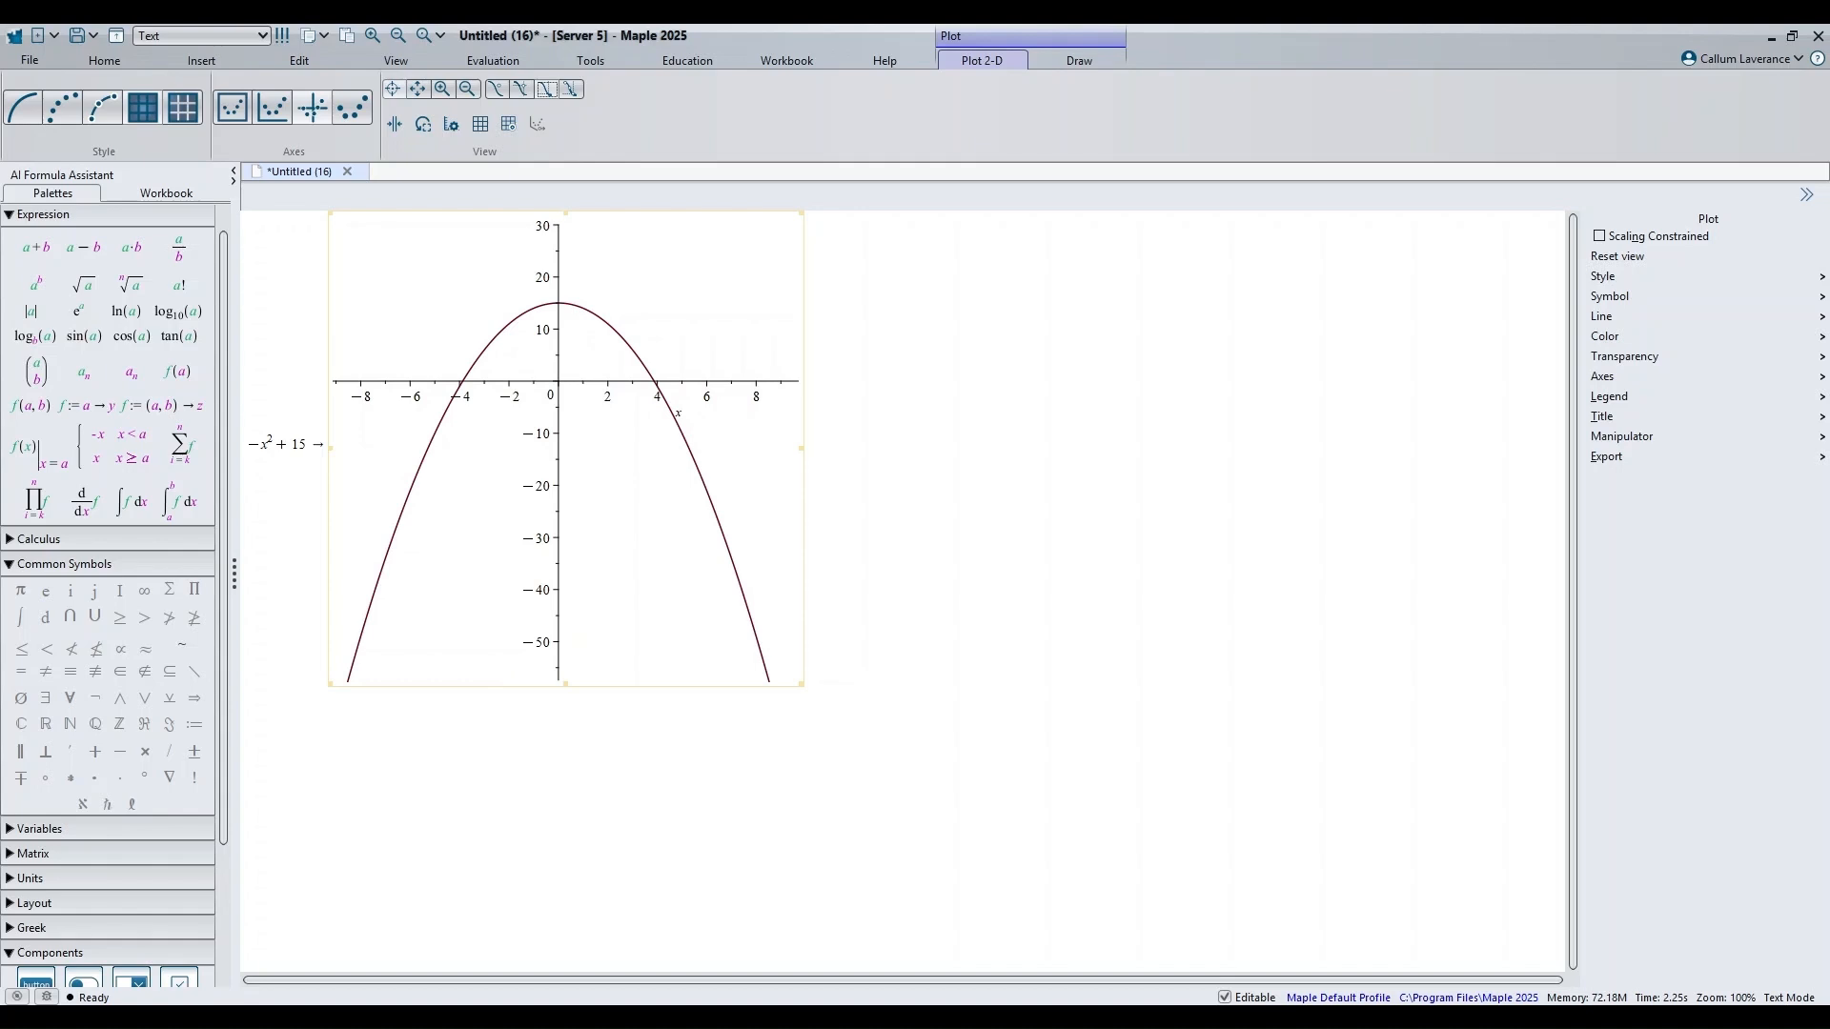
# Step: Enter sin^2(x) on a new line below the parabola and create a 2-D plot of it
pyautogui.click(249, 695)
pyautogui.write('sin^2')
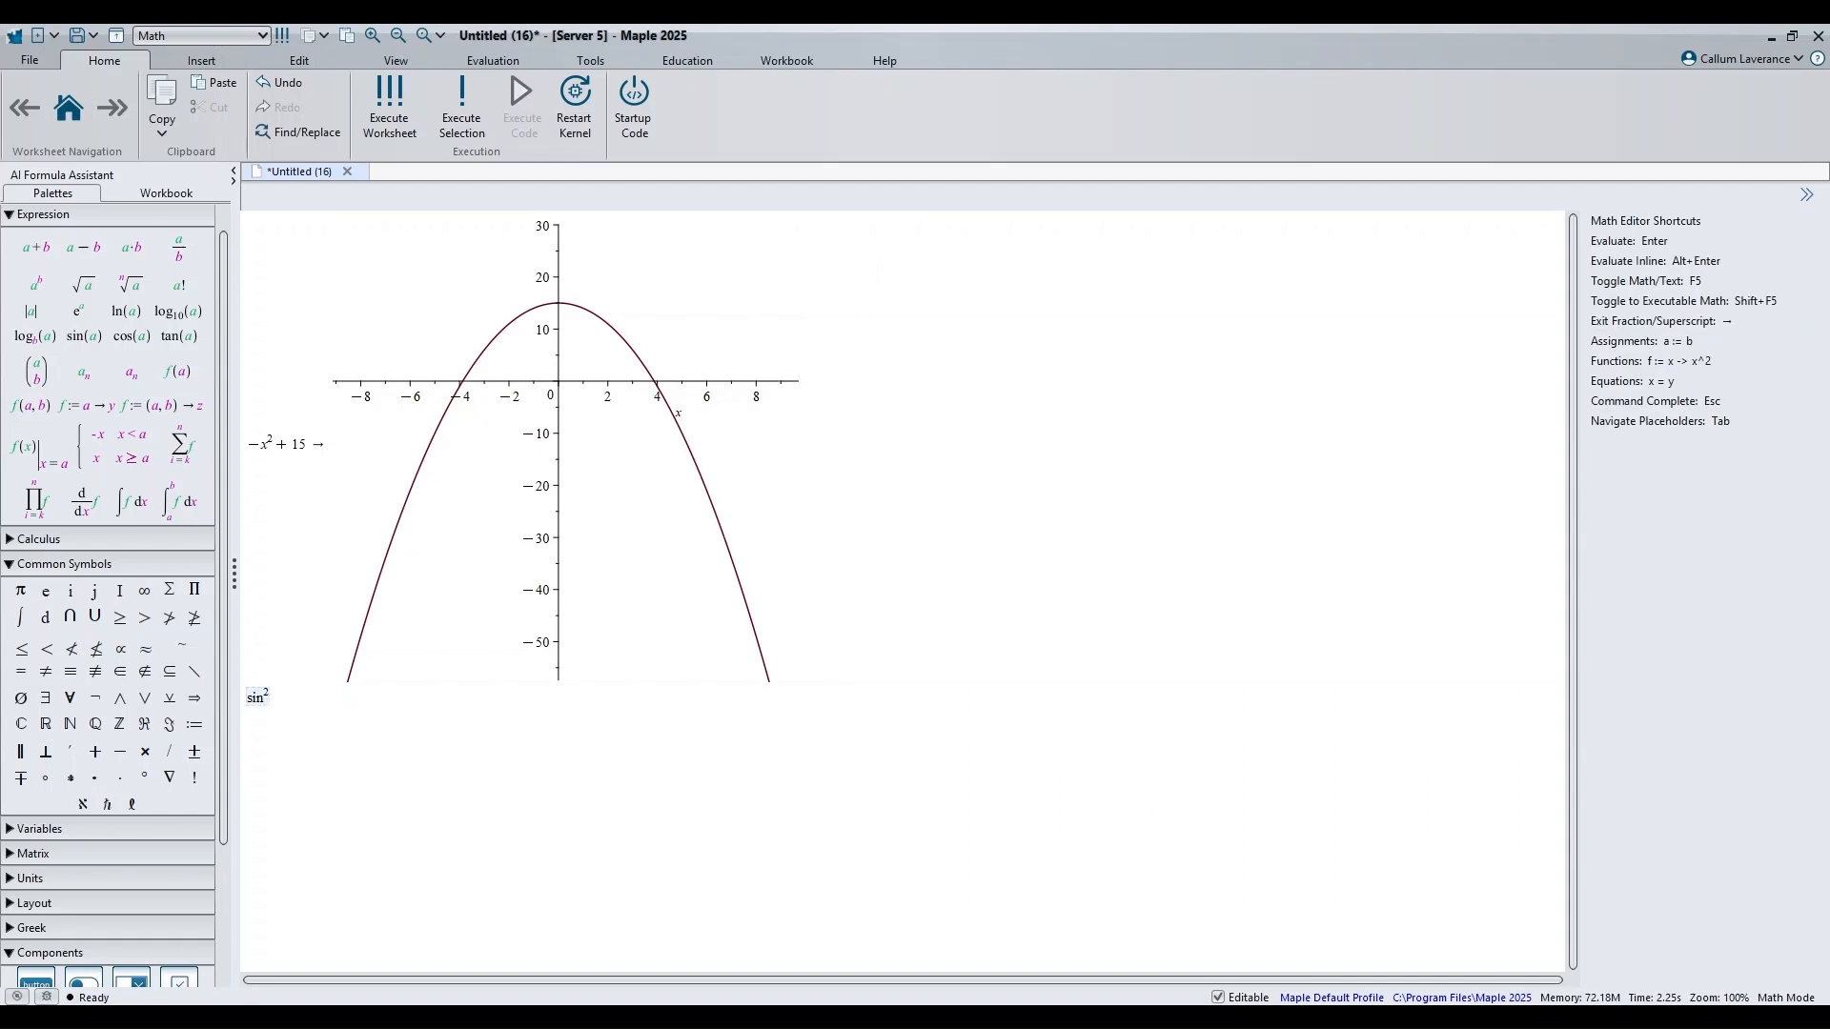
pyautogui.press('Right')
pyautogui.write('(x)')
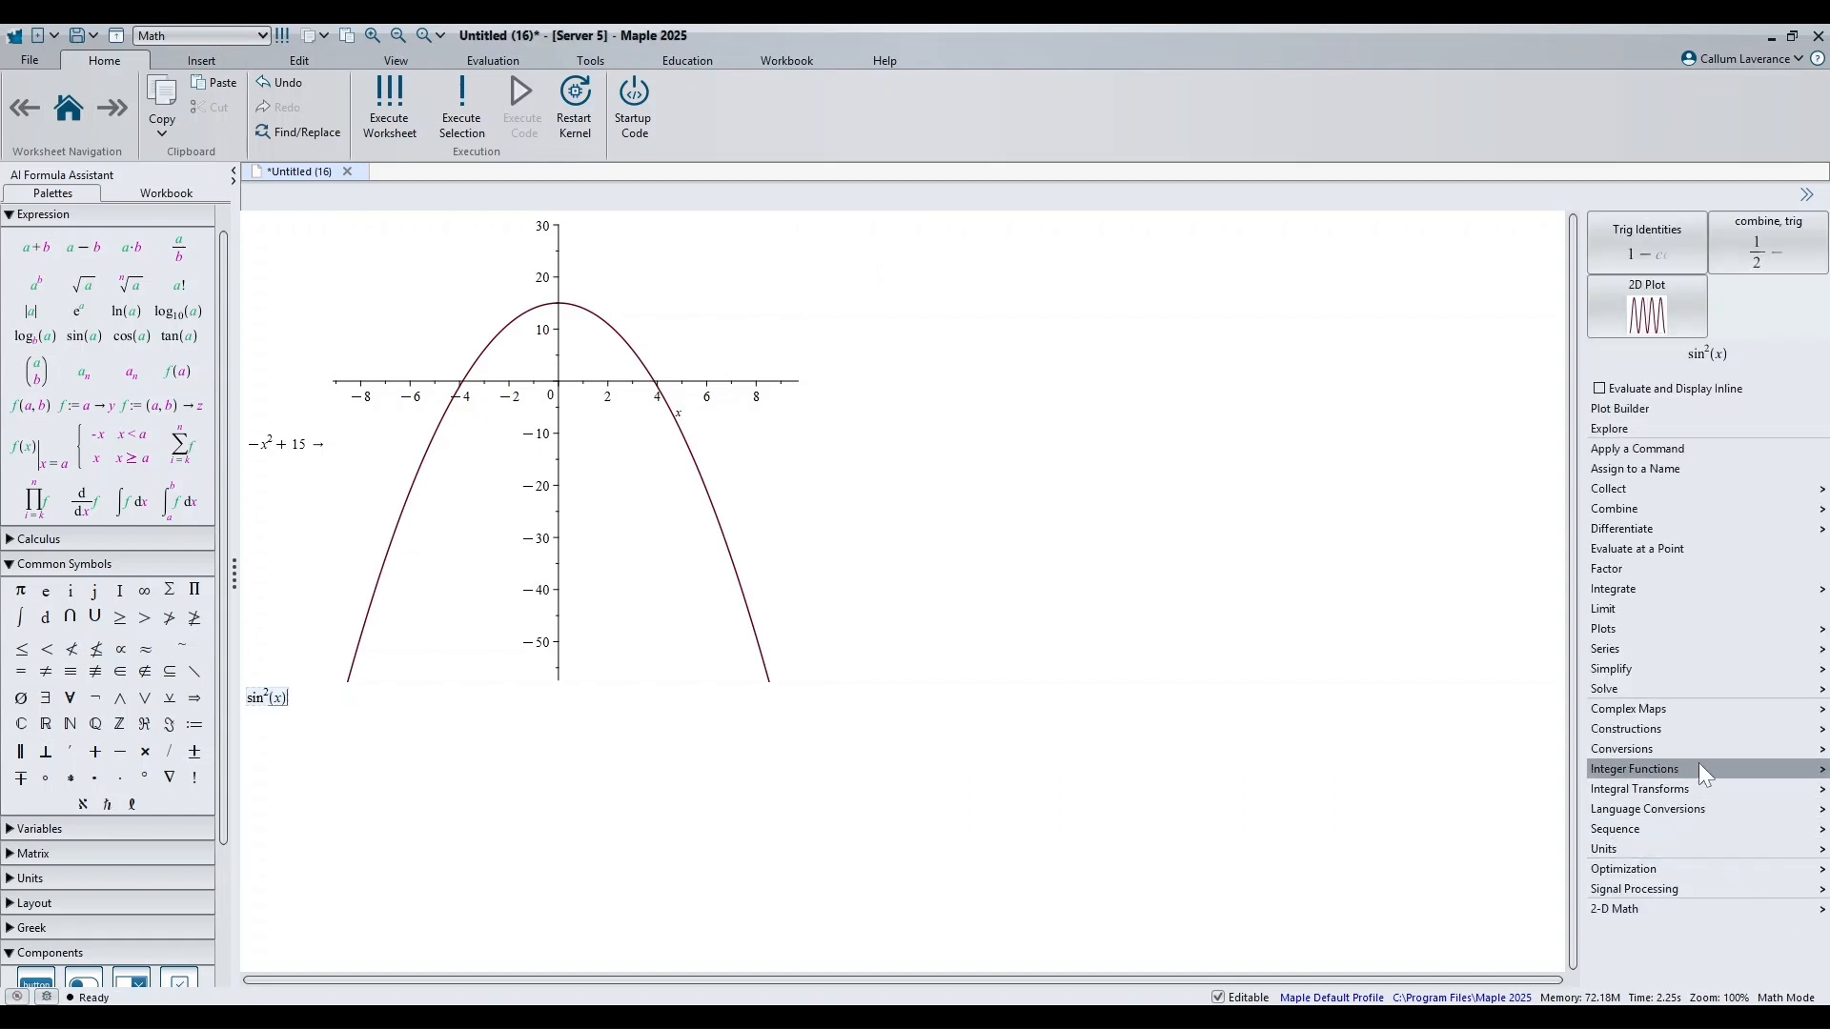
pyautogui.click(1631, 628)
pyautogui.click(1616, 650)
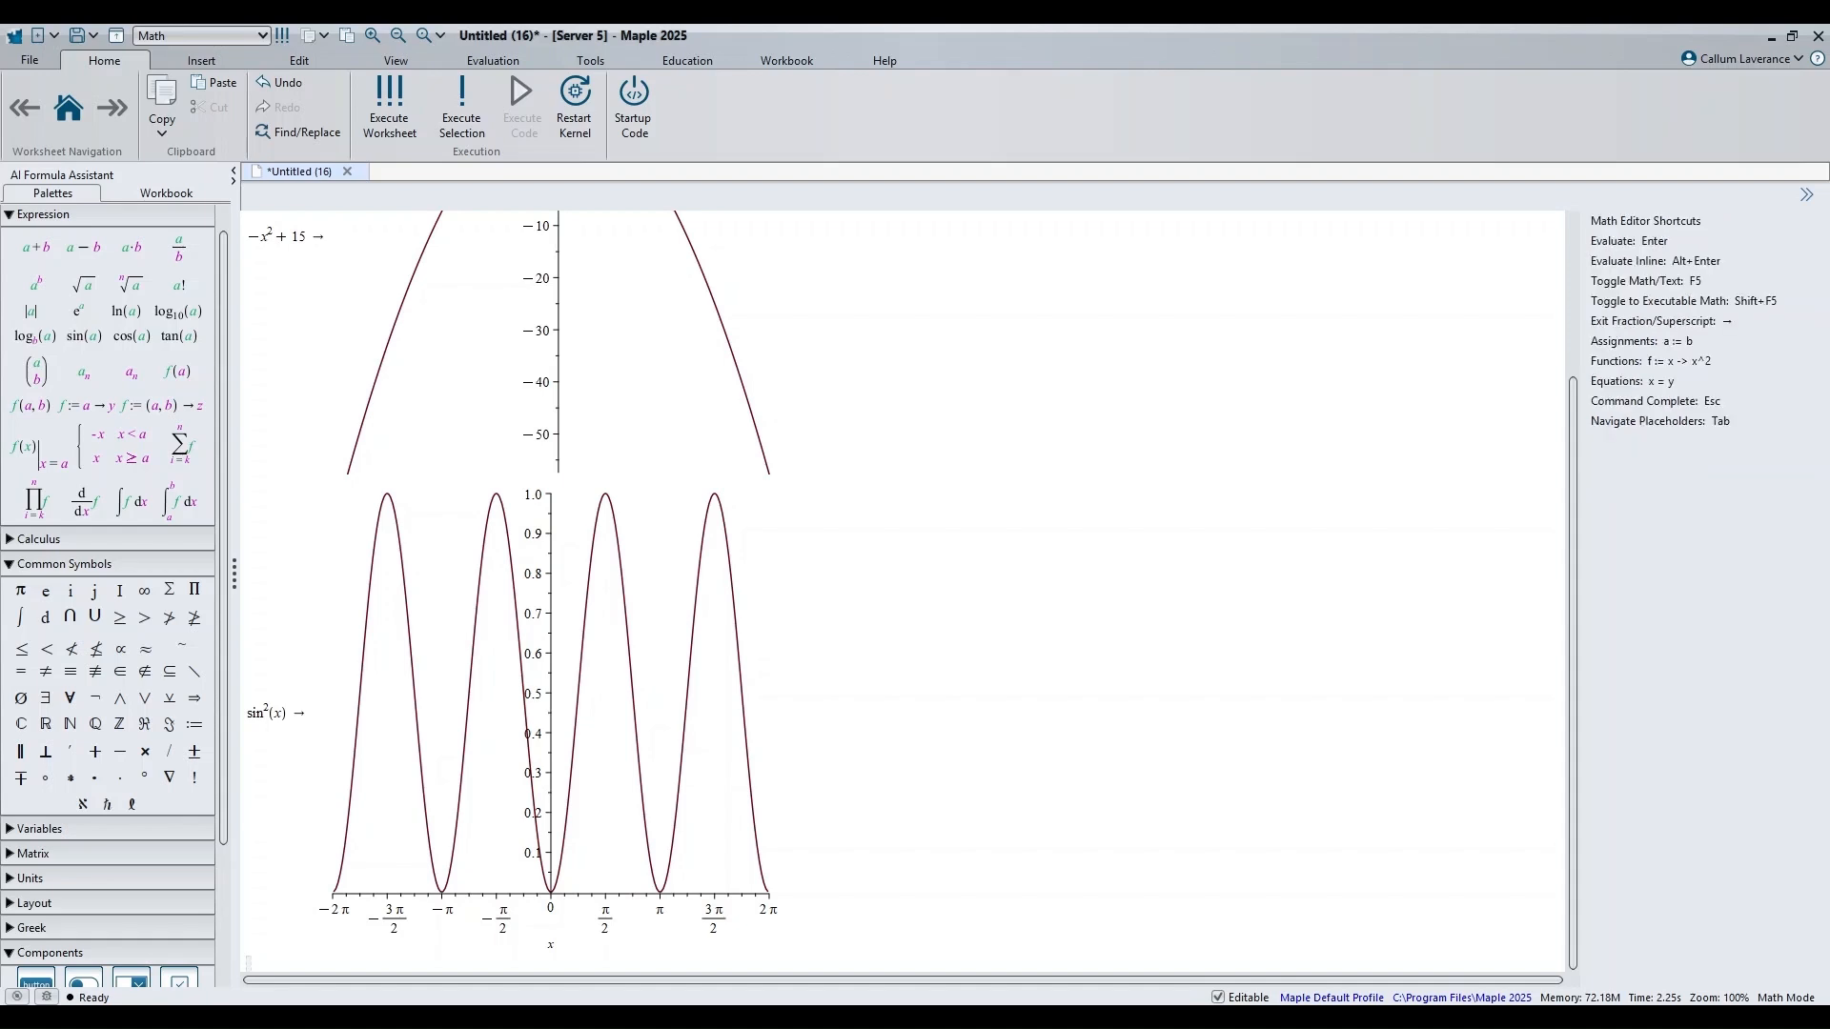
# Step: Enter sin(x/2) below the sin^2(x) plot and add a copy of the expression to that plot as a second curve
pyautogui.write('in(x/2')
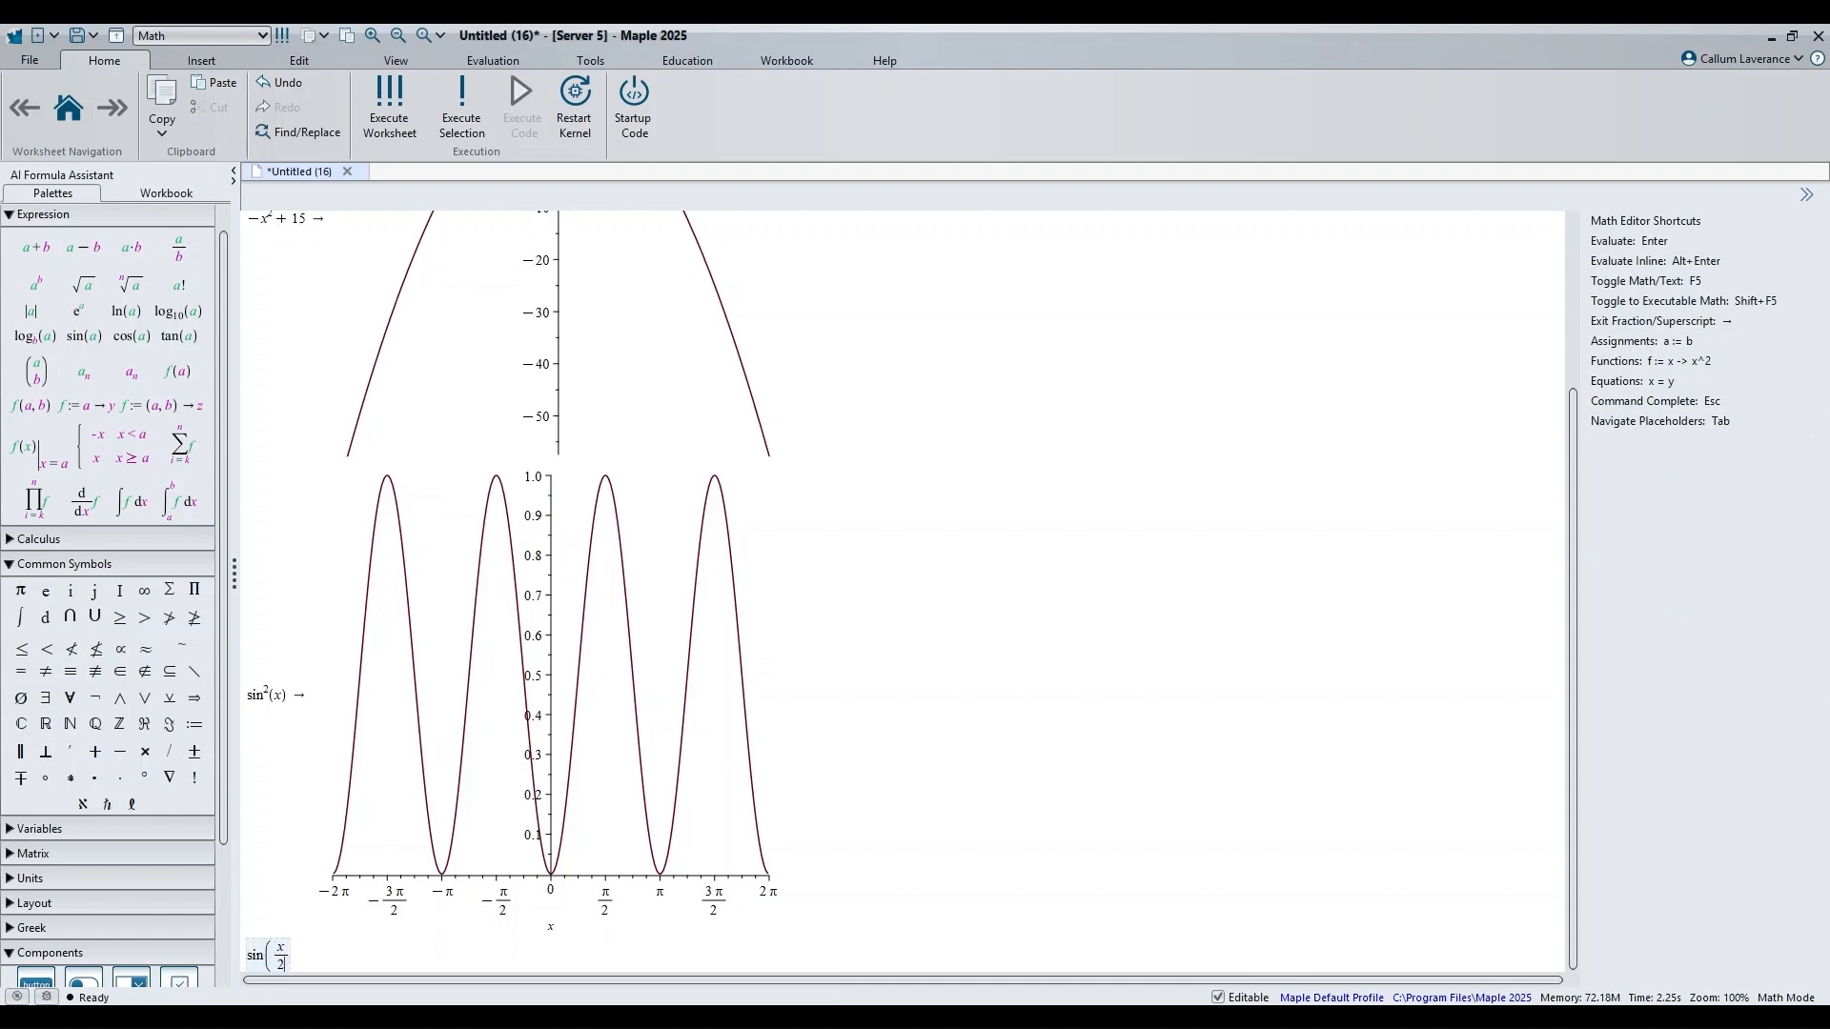
pyautogui.write(')')
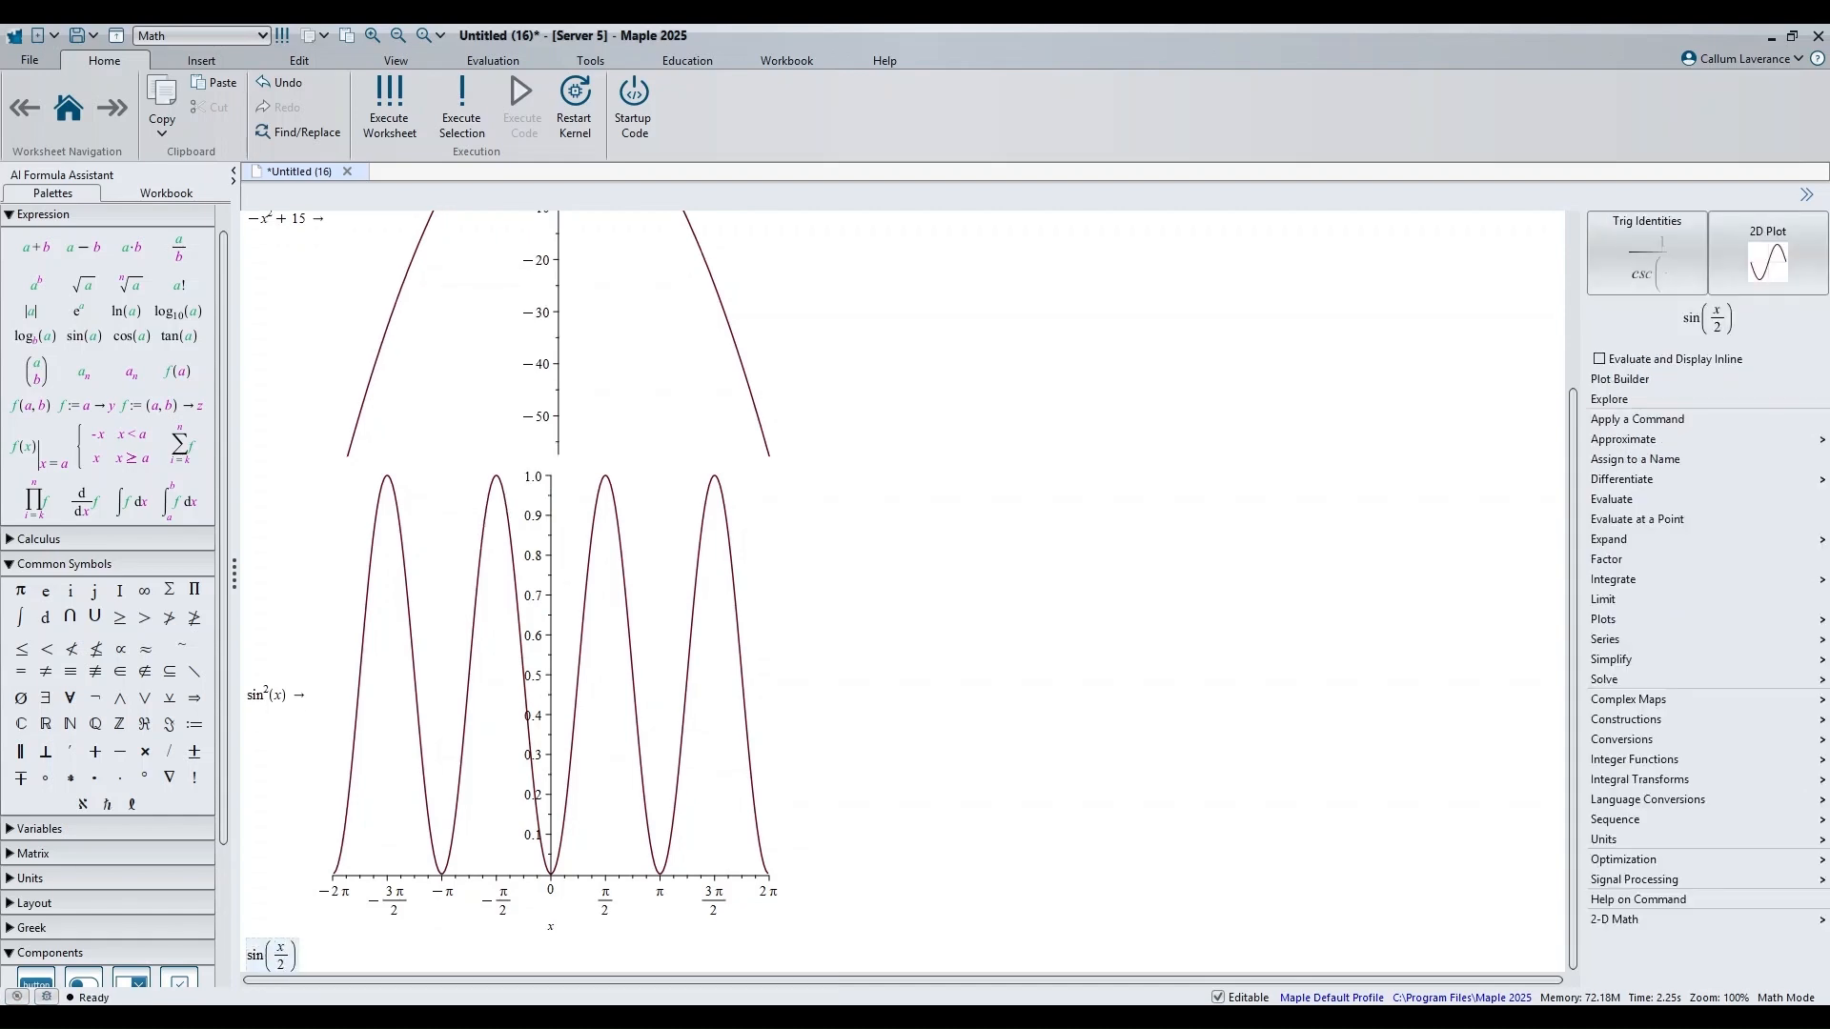
pyautogui.hotkey('shift', 'Left')
pyautogui.hotkey('shift', 'Left')
pyautogui.hotkey('shift', 'Left')
pyautogui.hotkey('shift', 'Left')
pyautogui.hotkey('shift', 'Left')
pyautogui.hotkey('shift', 'Left')
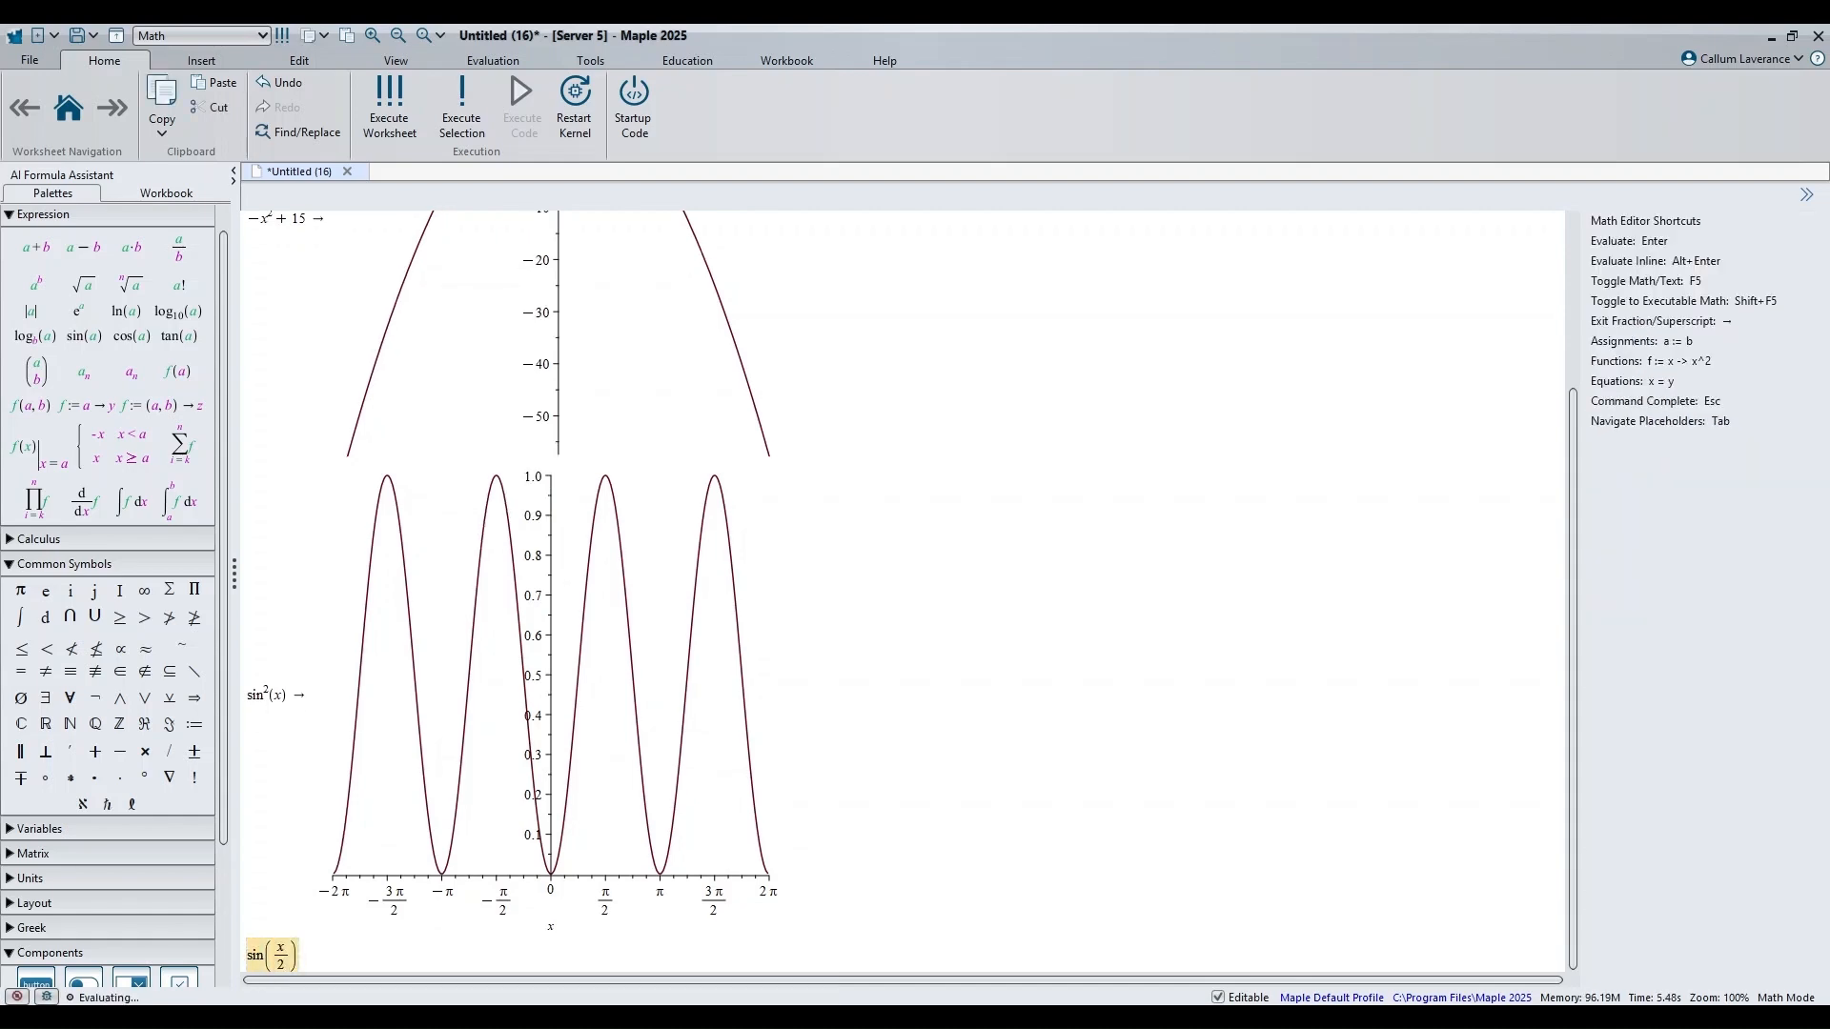
pyautogui.hotkey('ctrl', 'c')
pyautogui.moveTo(272, 953); pyautogui.dragTo(510, 756)
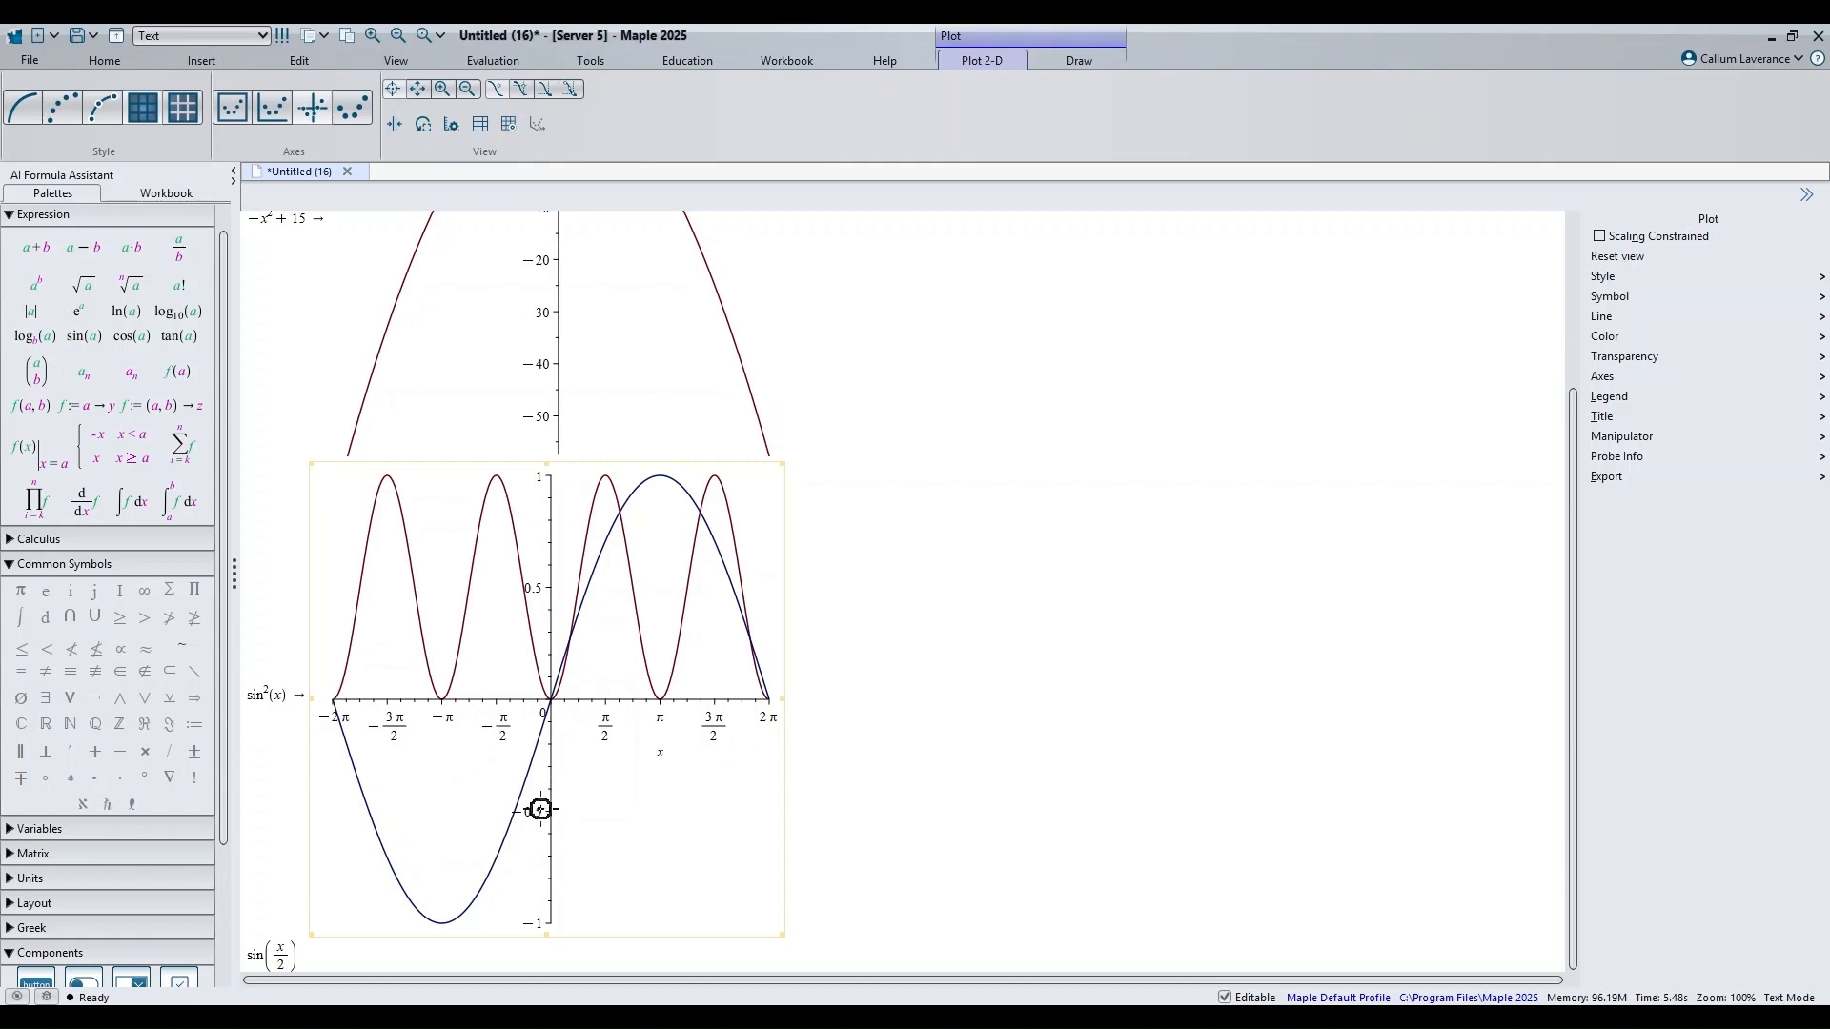
# Step: Draw a text box below the x-axis inside the two-curve plot and label it sin(x/2)
pyautogui.click(1078, 59)
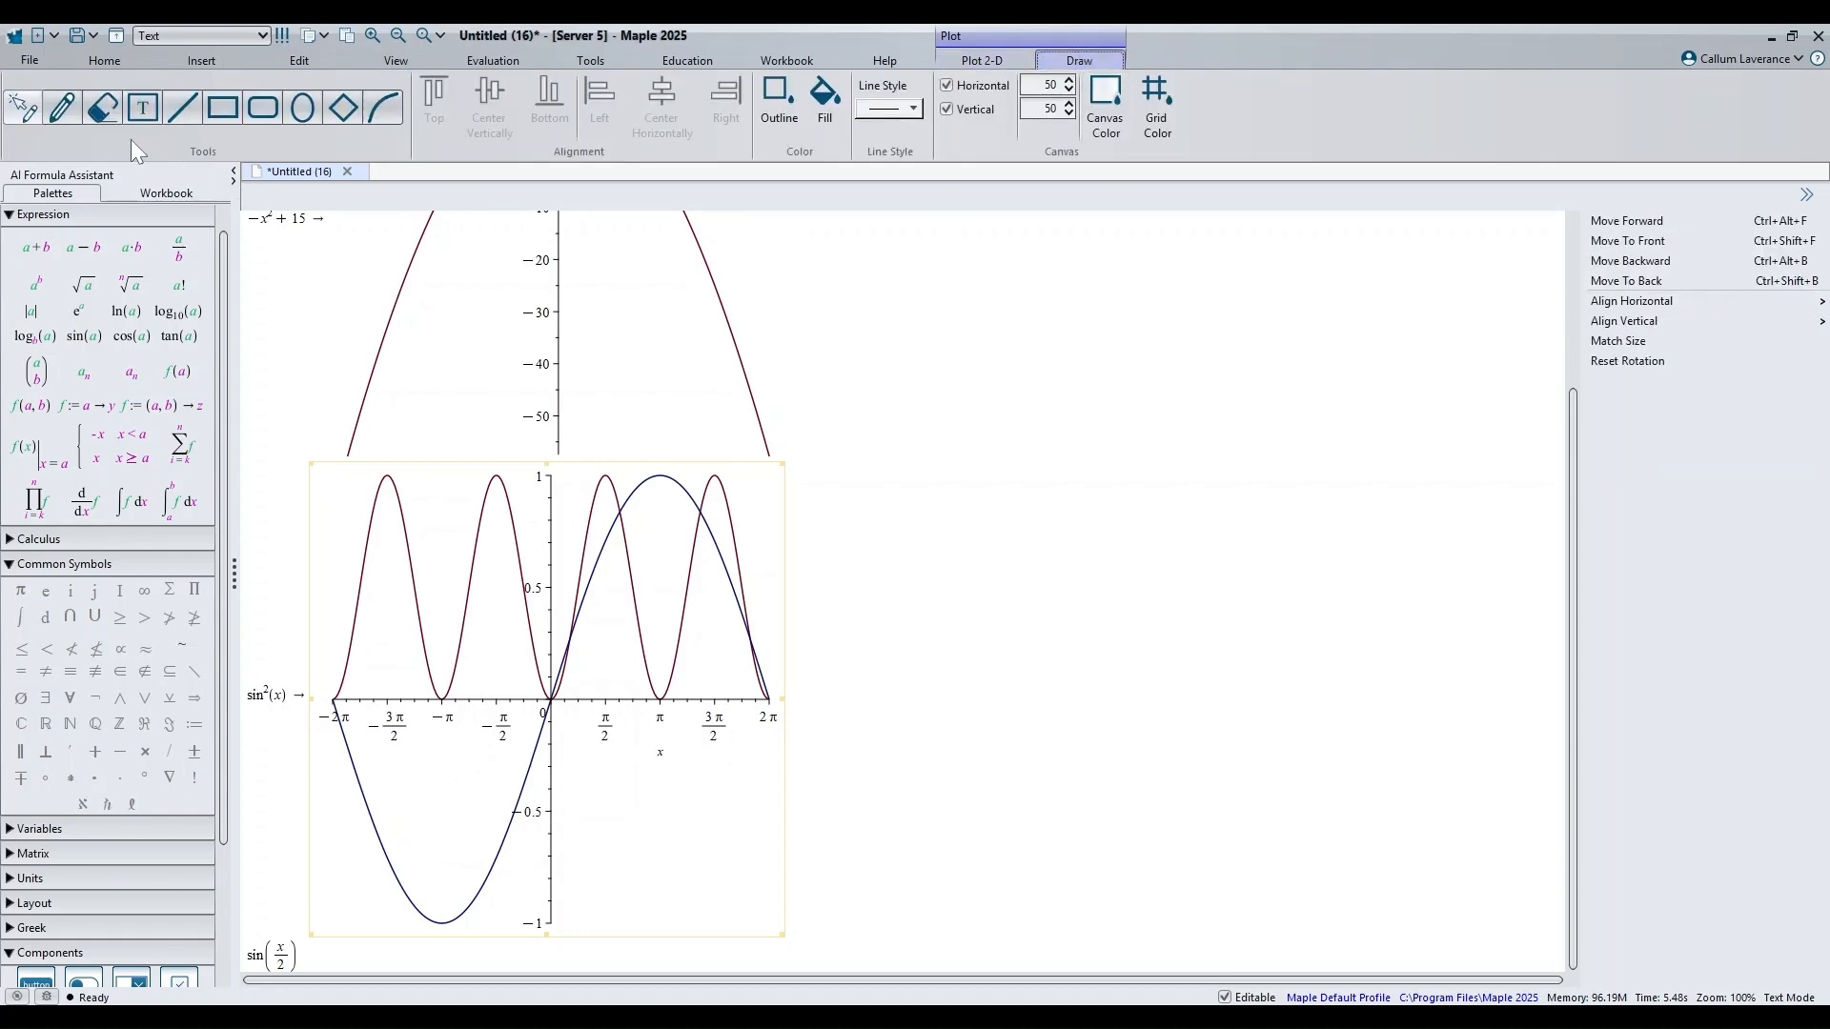
pyautogui.click(141, 109)
pyautogui.moveTo(564, 760); pyautogui.dragTo(672, 872)
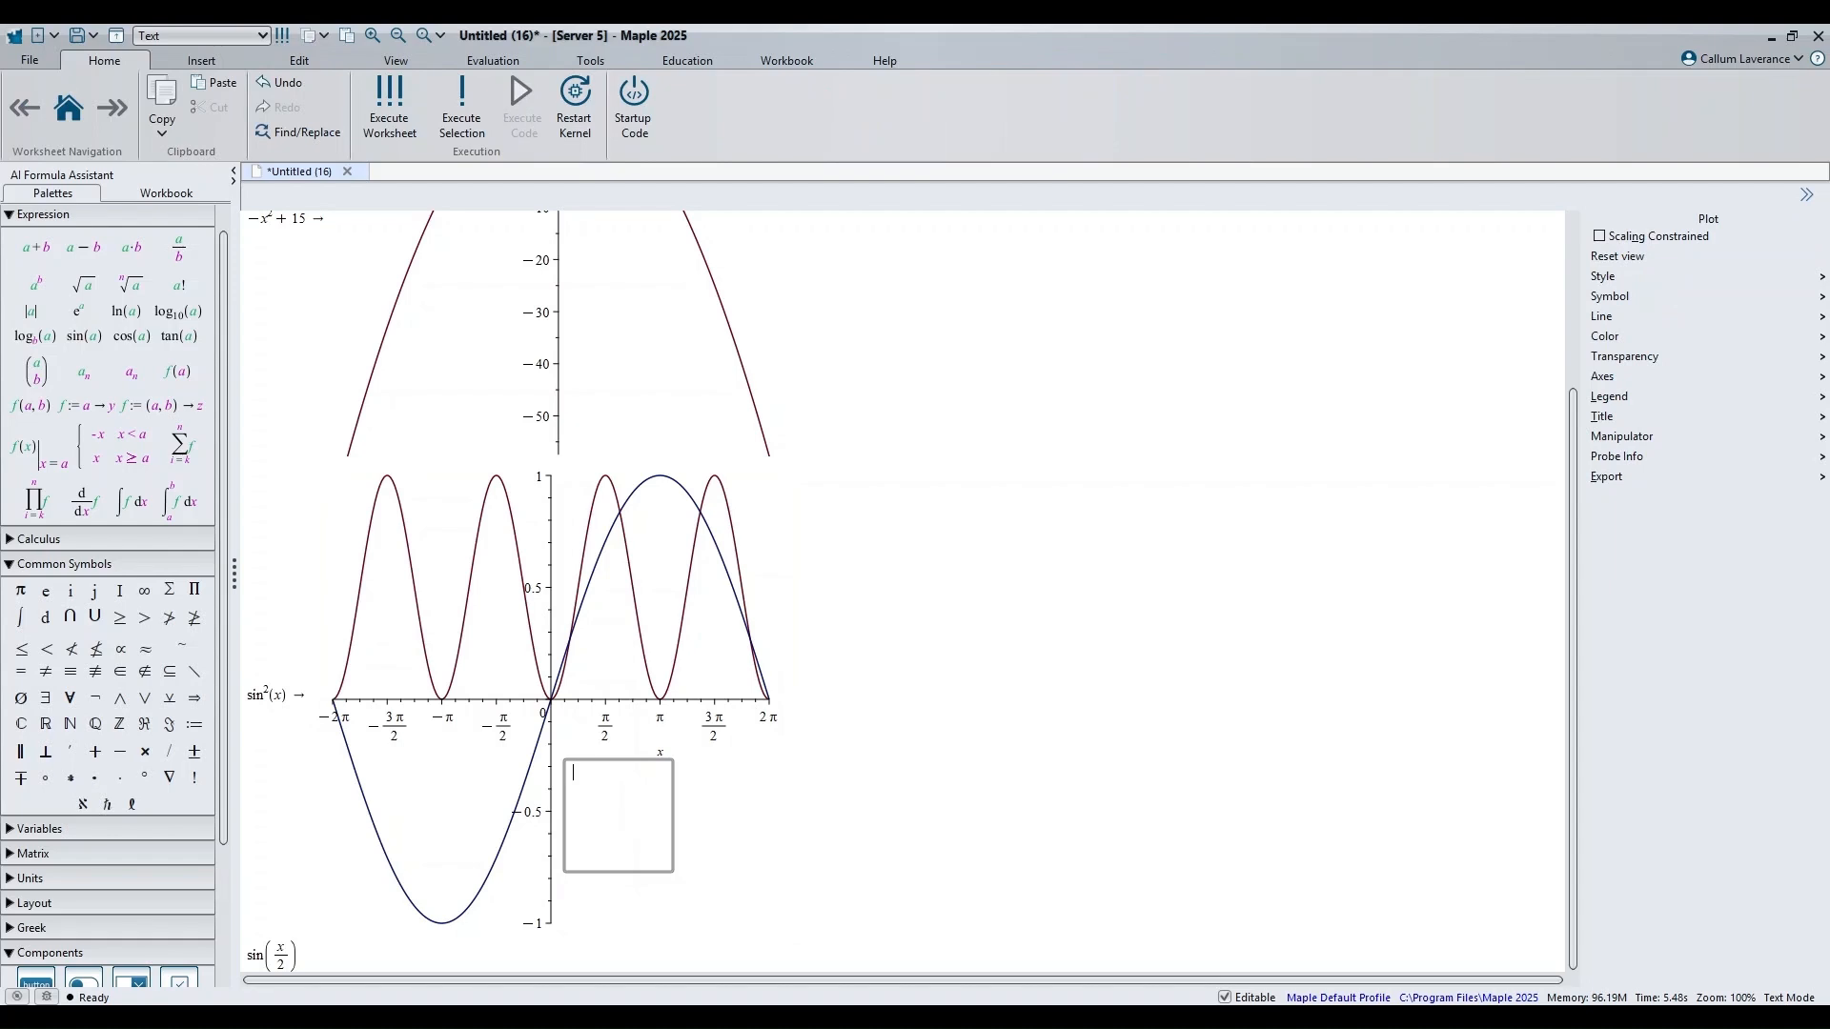
pyautogui.write('sin(x/2')
pyautogui.click(818, 781)
pyautogui.click(818, 782)
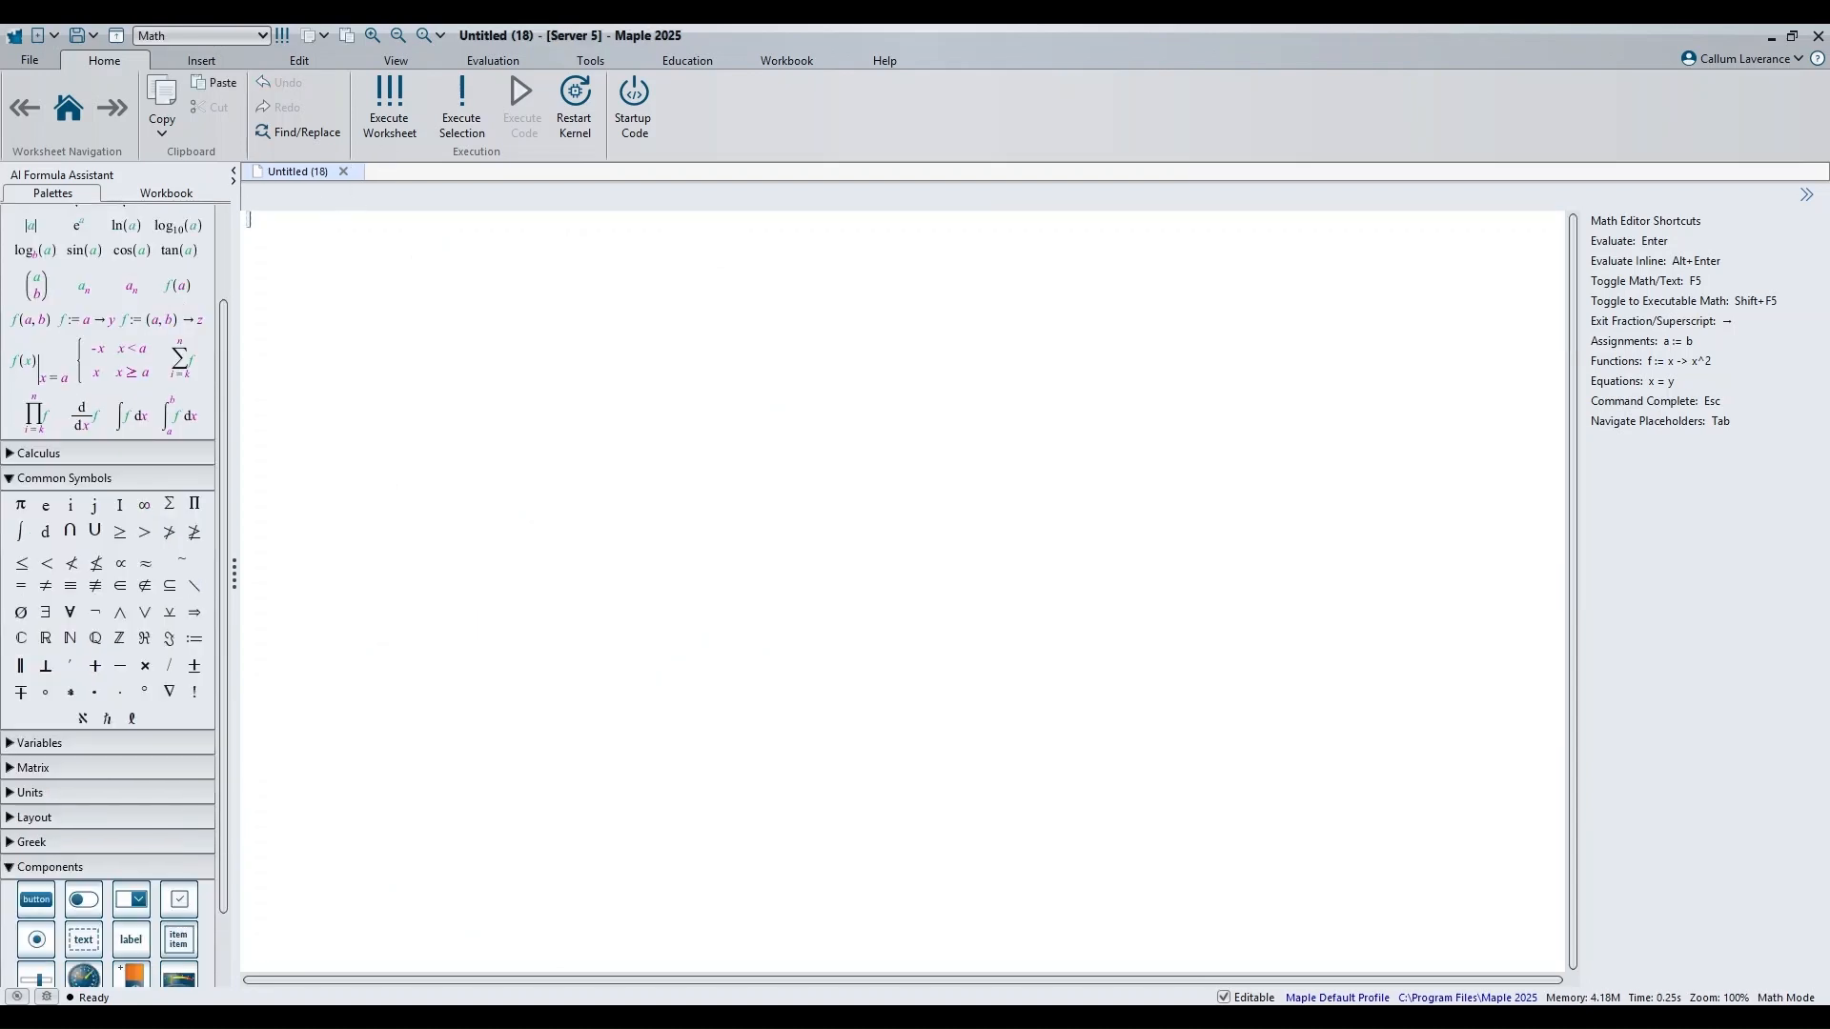
# Step: Enter sin(x)·y in the empty document and create a 3-D plot of it over x, y
pyautogui.write('sin(')
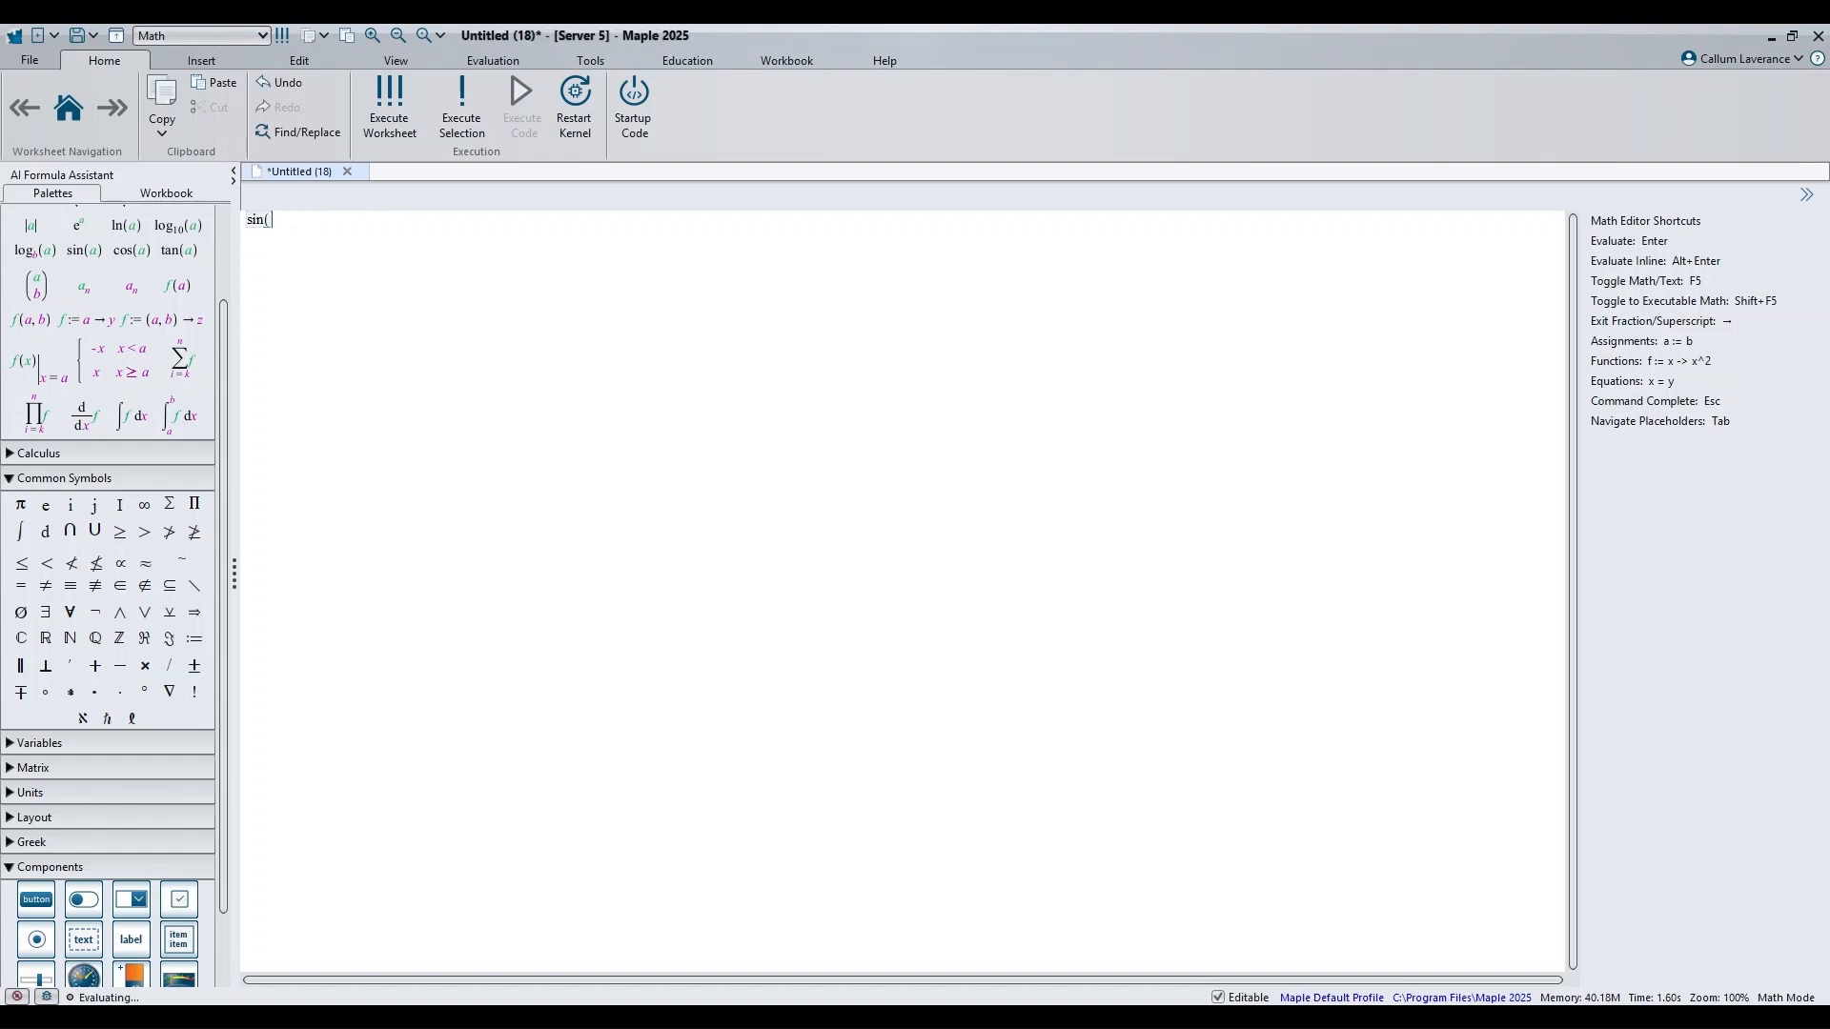
pyautogui.write('x')
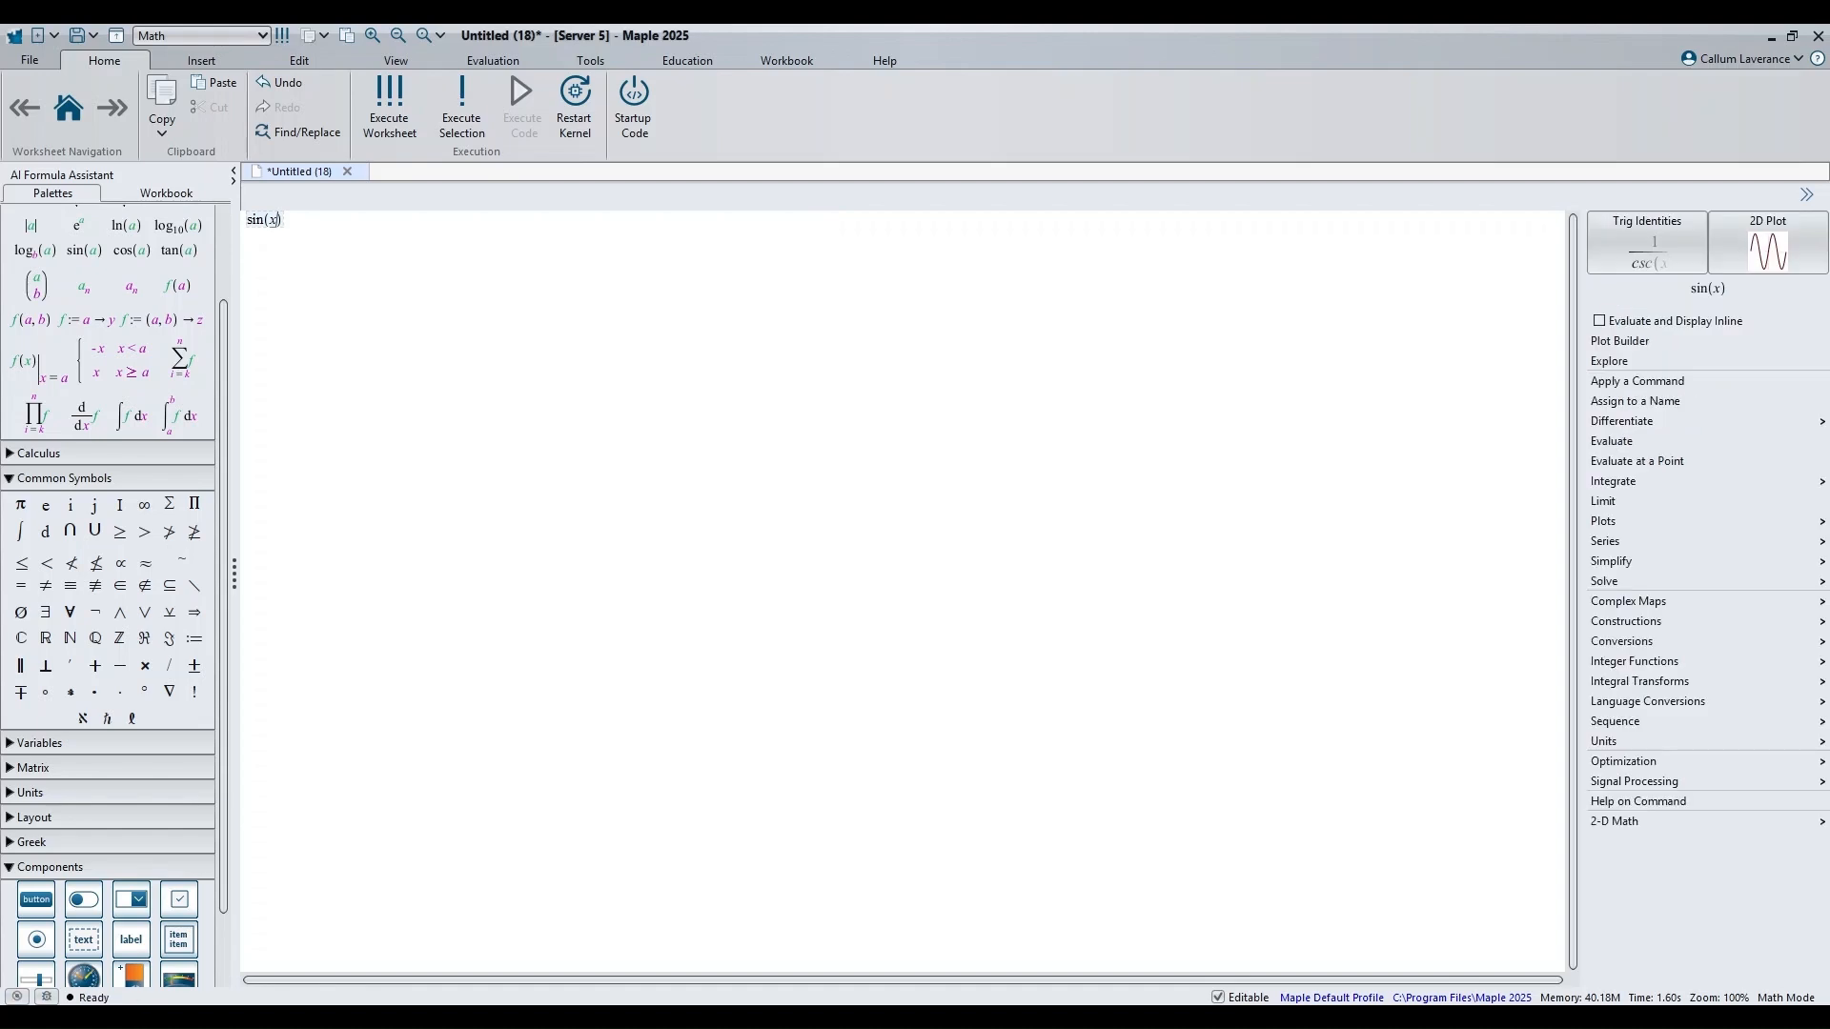
pyautogui.write('*y')
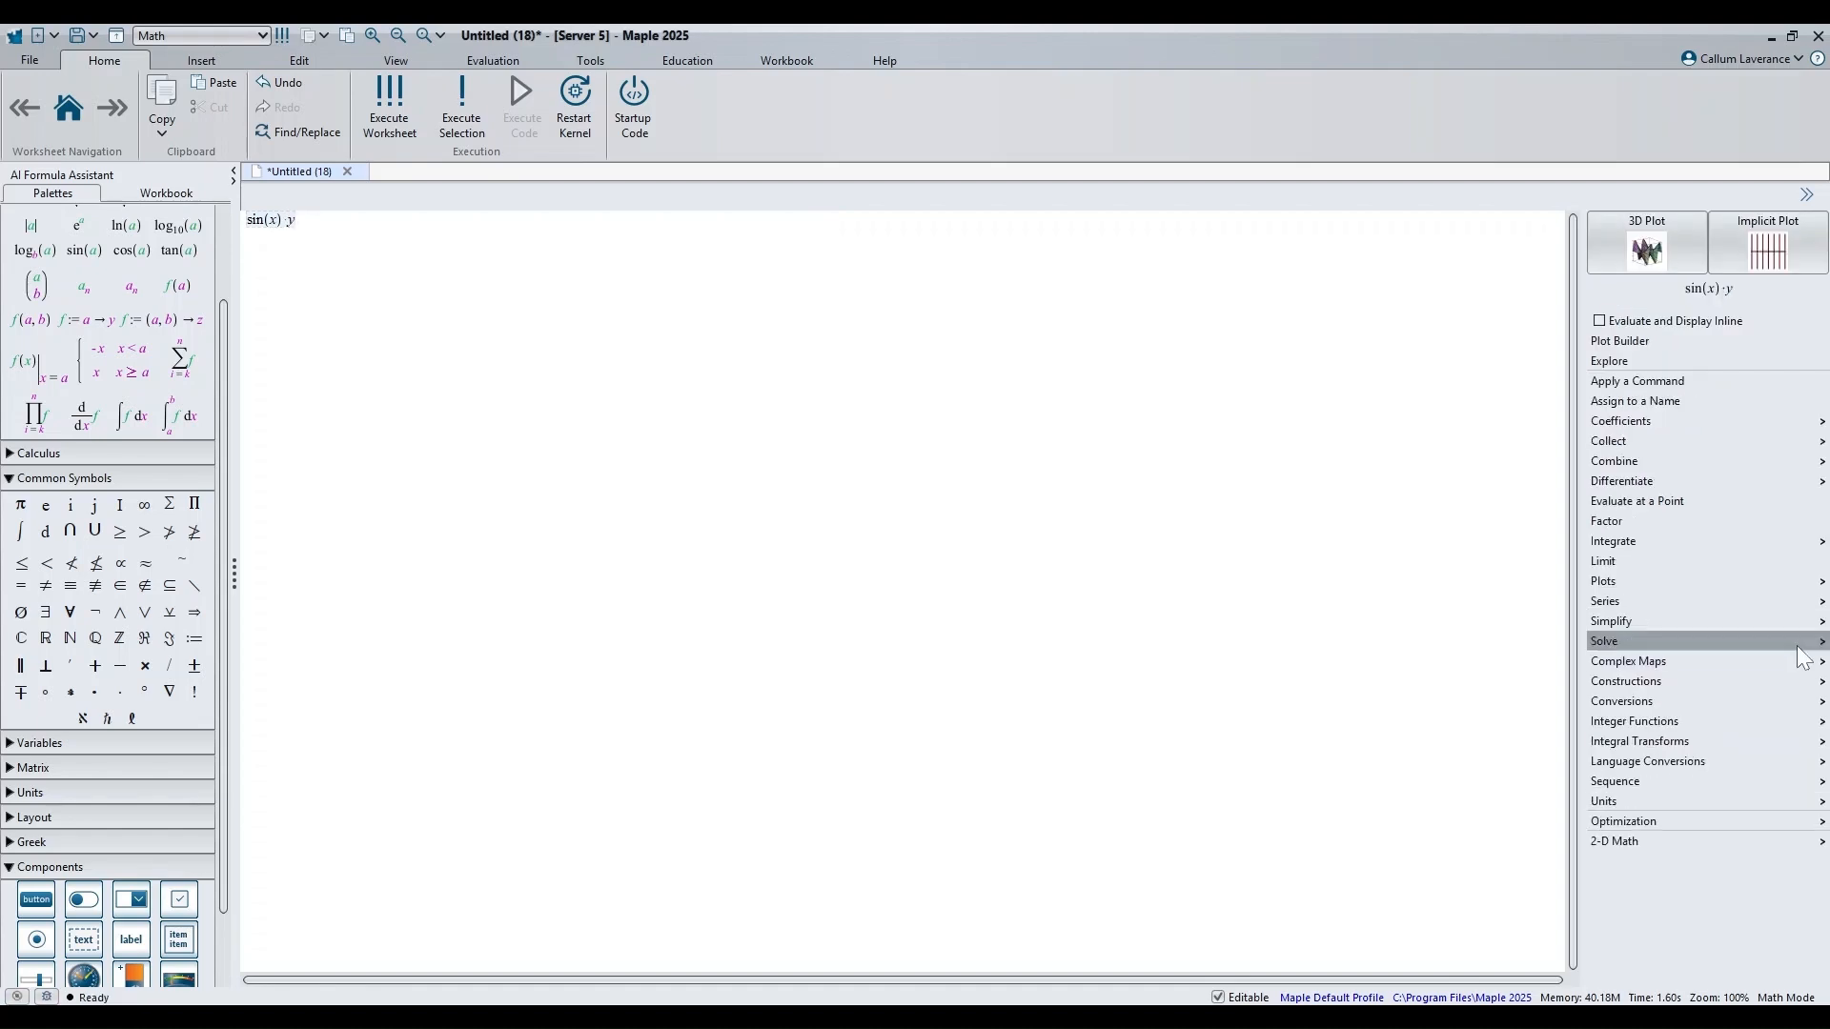
pyautogui.moveTo(1625, 585)
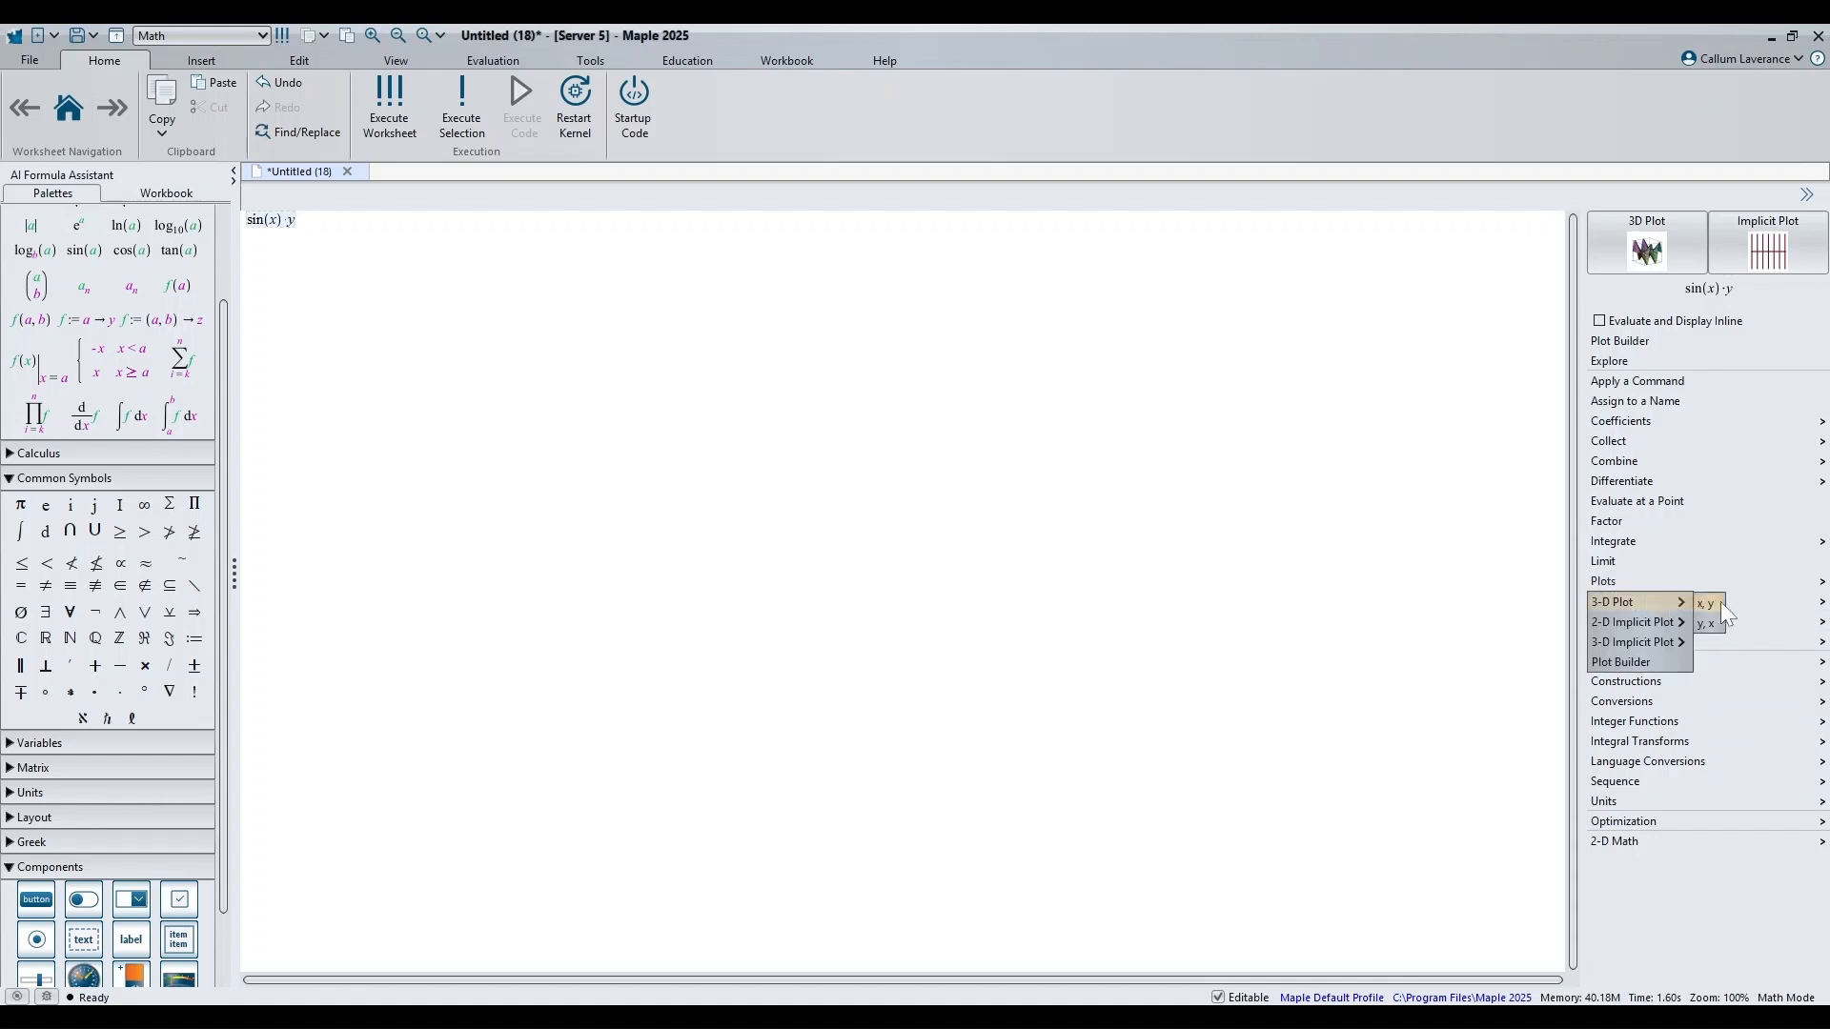
pyautogui.click(1717, 603)
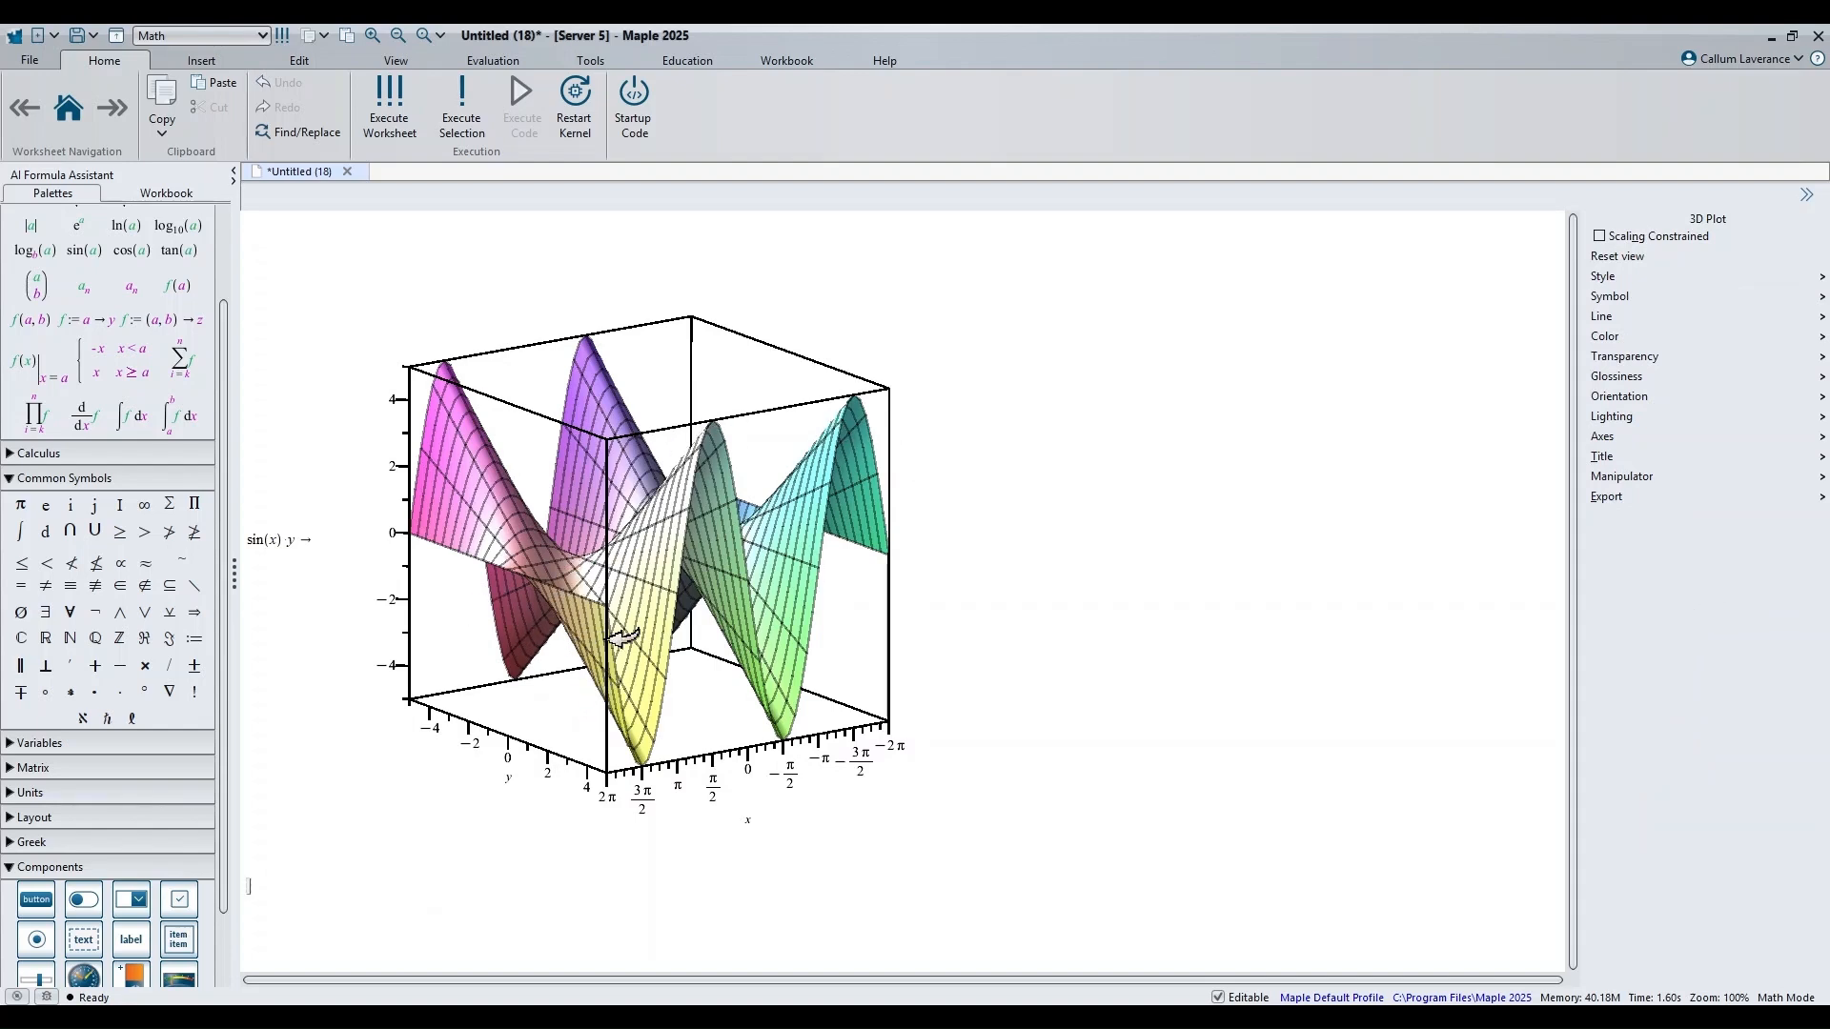
# Step: Rotate the 3-D surface to about θ 138, φ 33, ψ 44 and pan it slightly right and up
pyautogui.click(720, 543)
pyautogui.moveTo(720, 543); pyautogui.dragTo(695, 610)
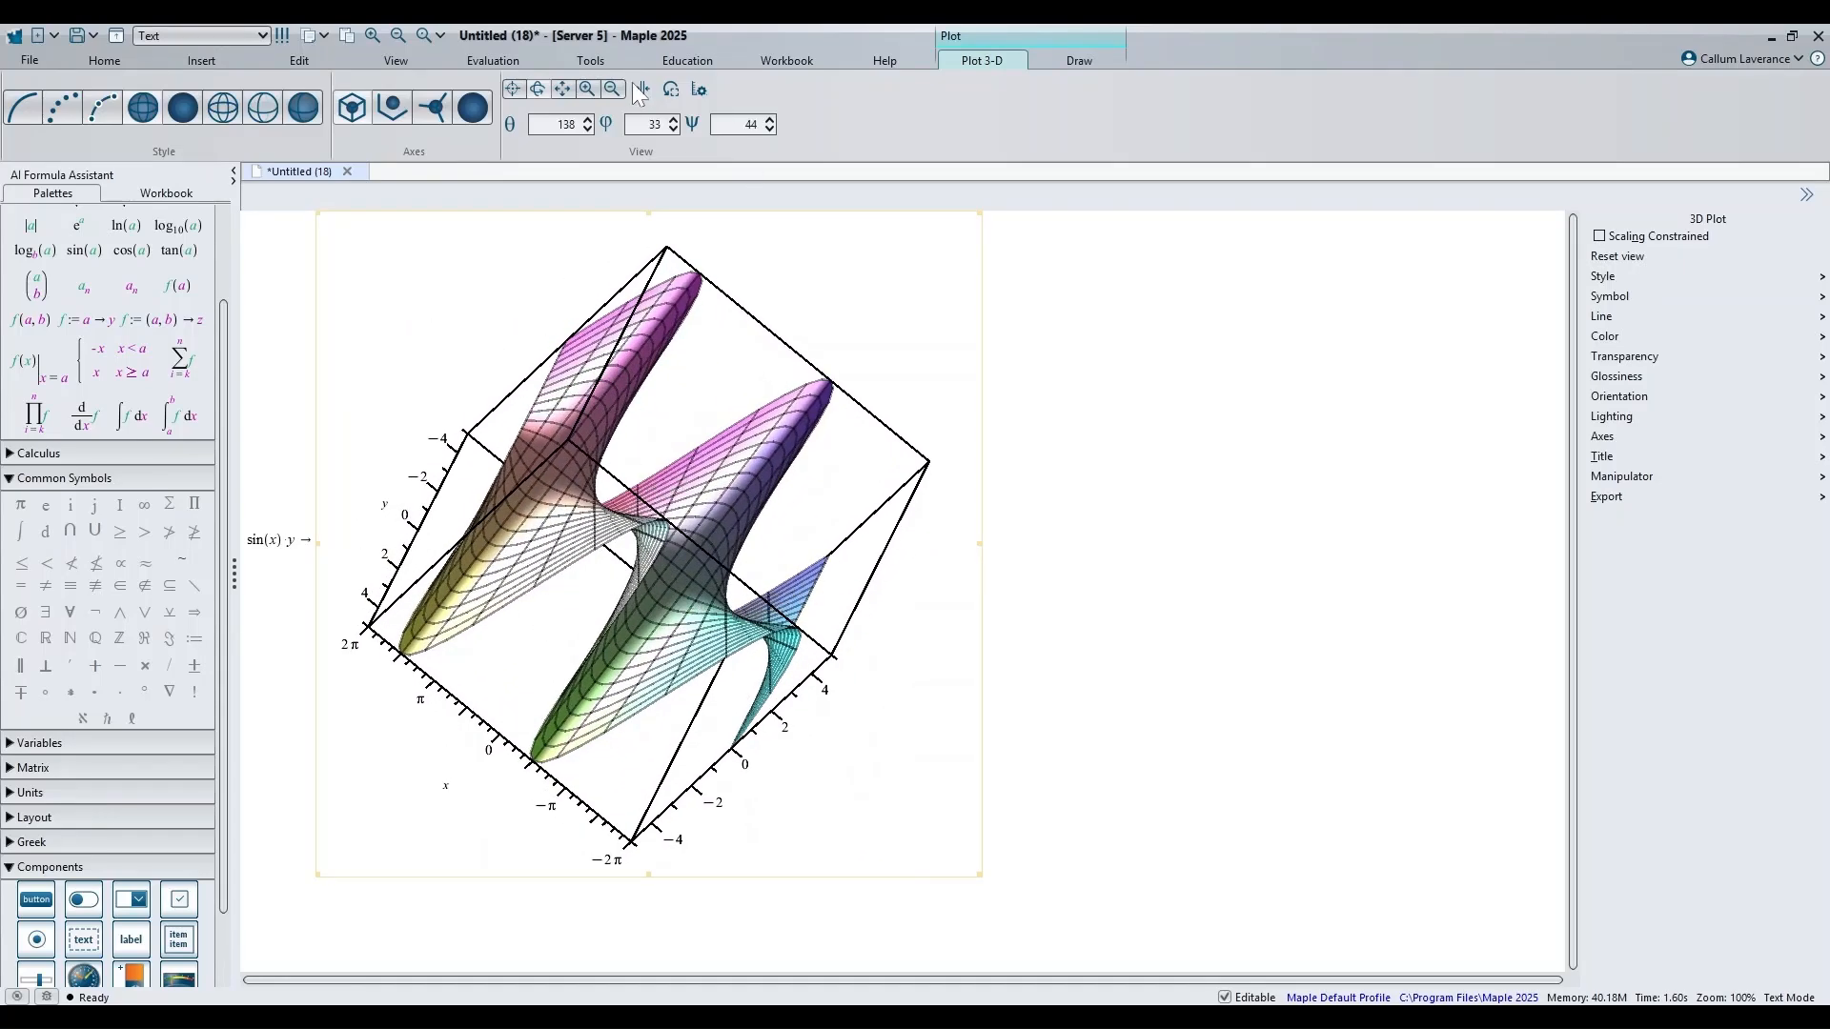
pyautogui.click(564, 89)
pyautogui.moveTo(735, 566)
pyautogui.mouseDown()
pyautogui.moveTo(643, 543)
pyautogui.moveTo(725, 534)
pyautogui.mouseUp()
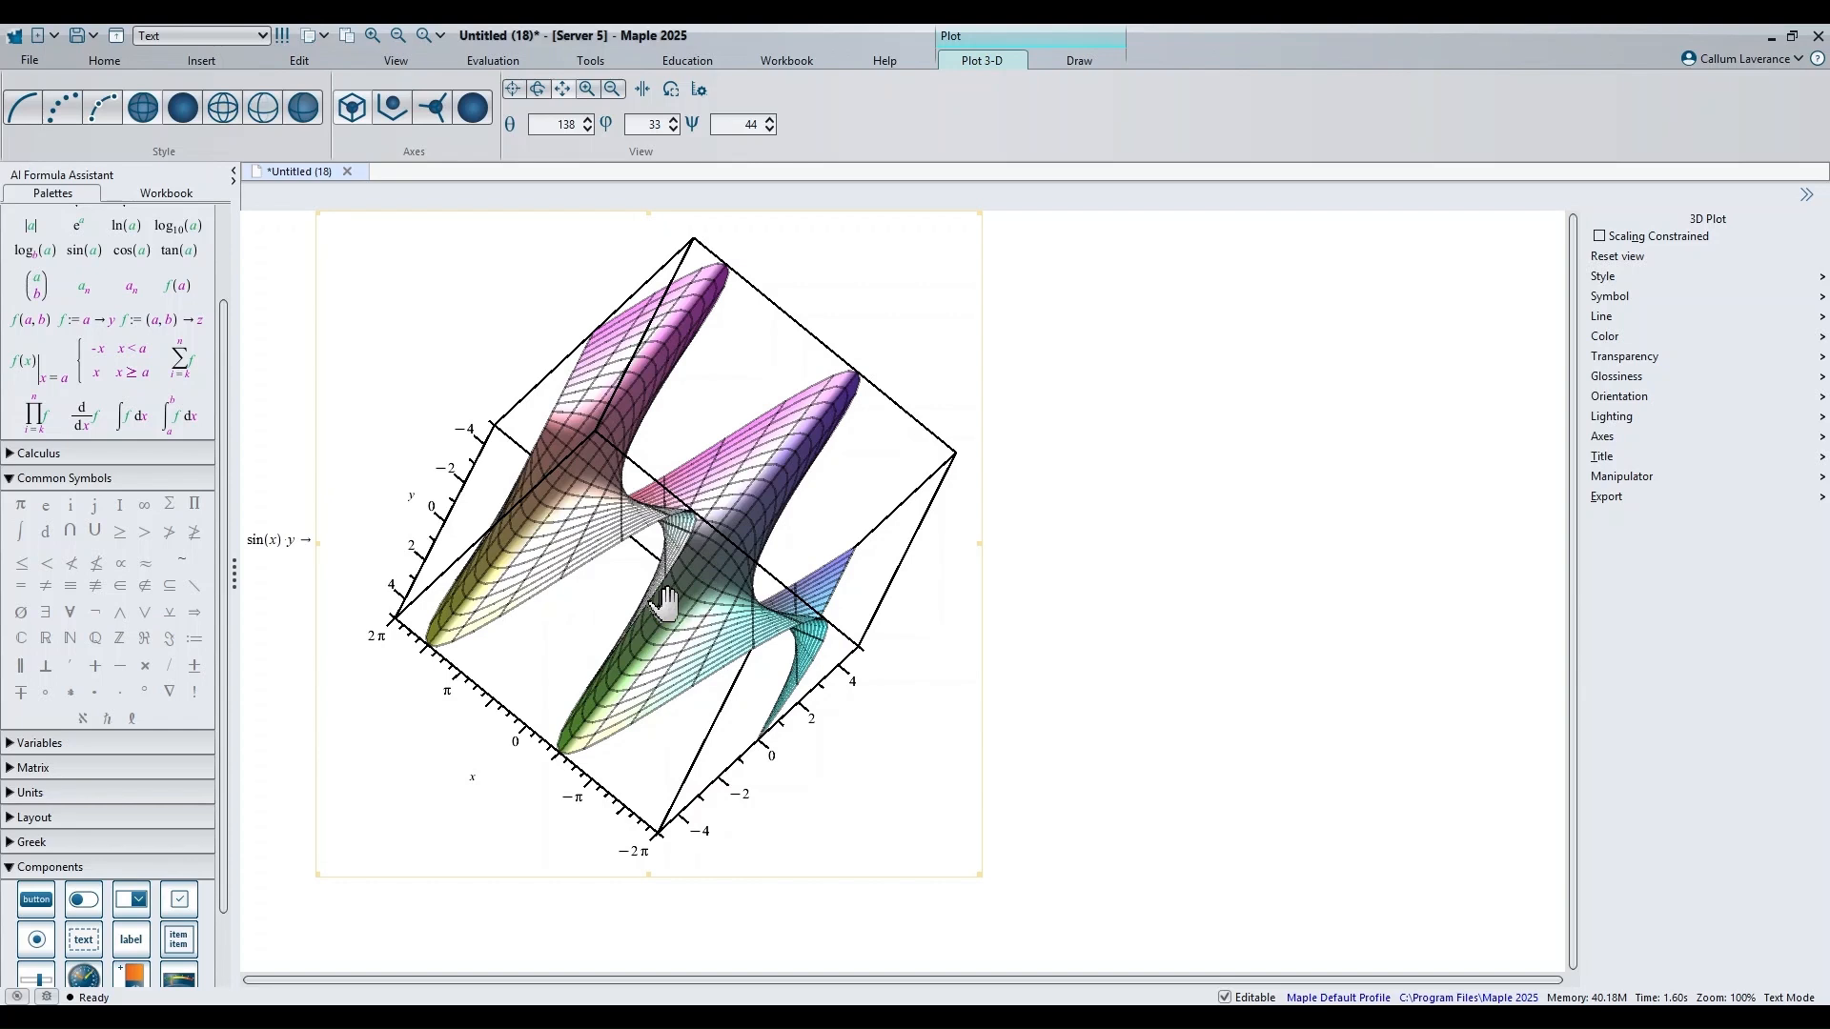
# Step: Make the 3-D surface partly transparent and set its color scheme to Z
pyautogui.click(1654, 360)
pyautogui.click(1599, 398)
pyautogui.click(1610, 338)
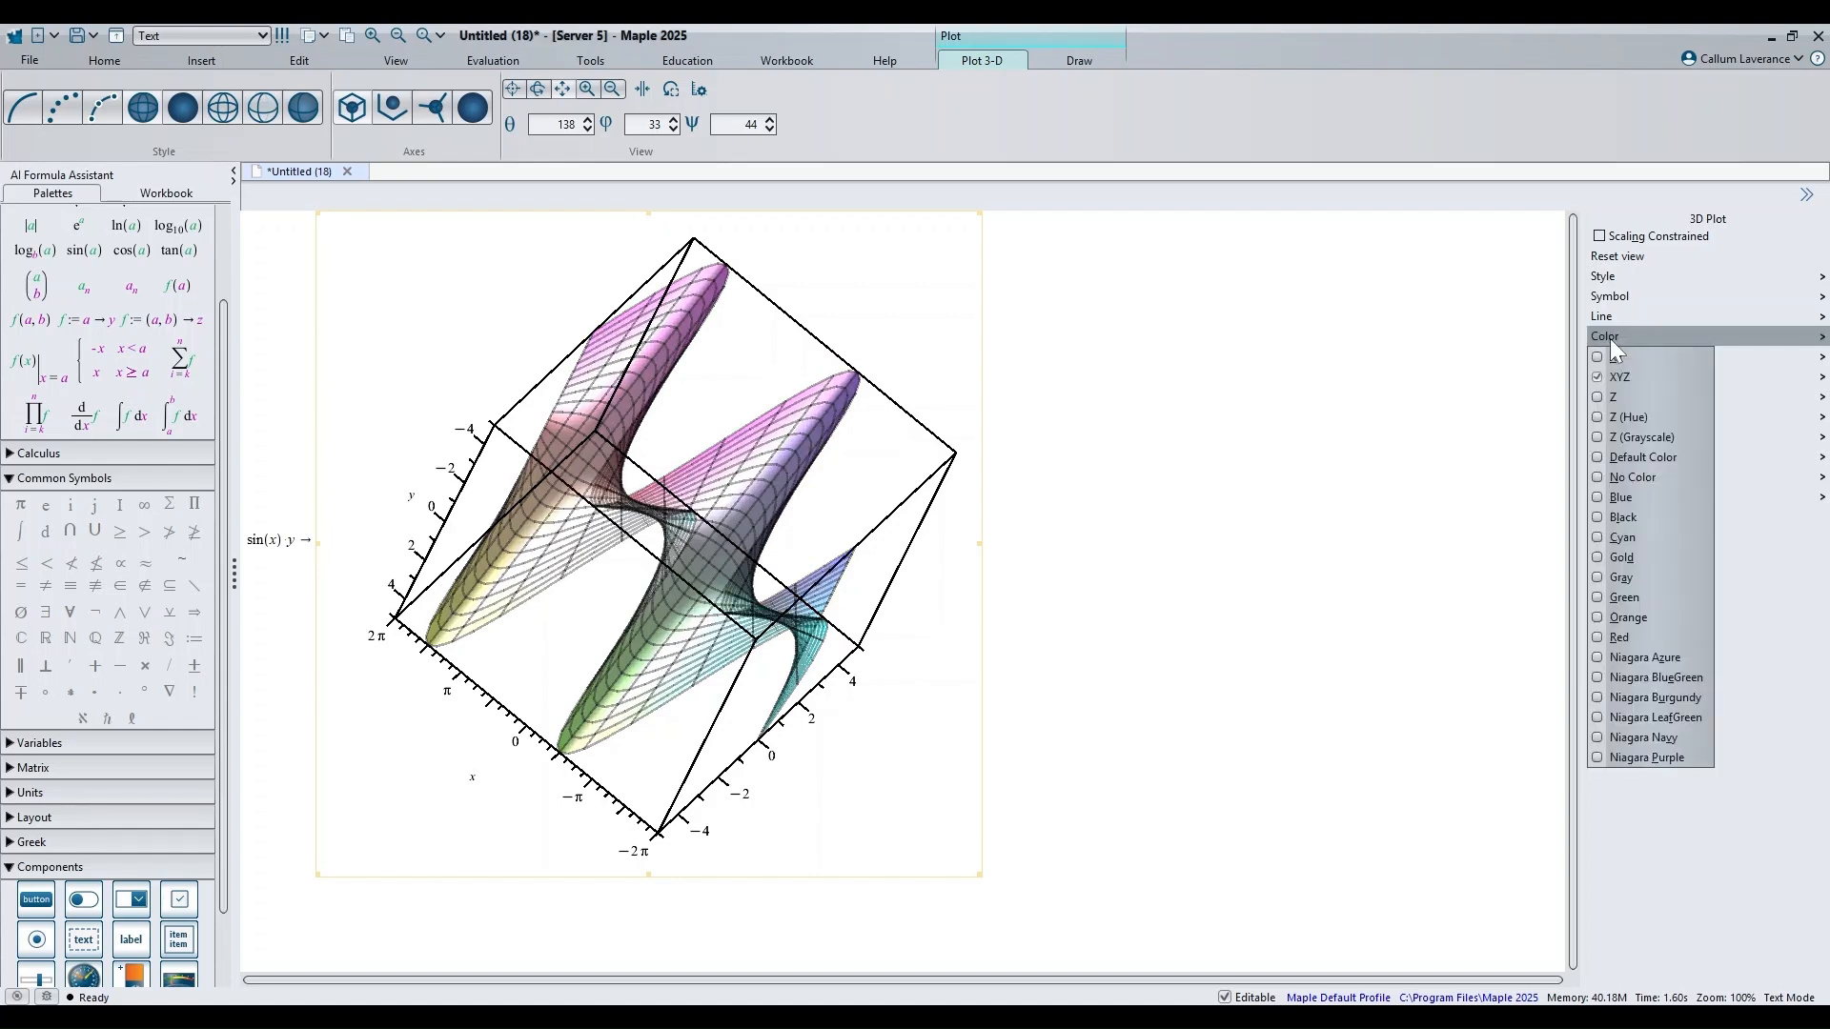
pyautogui.click(1599, 398)
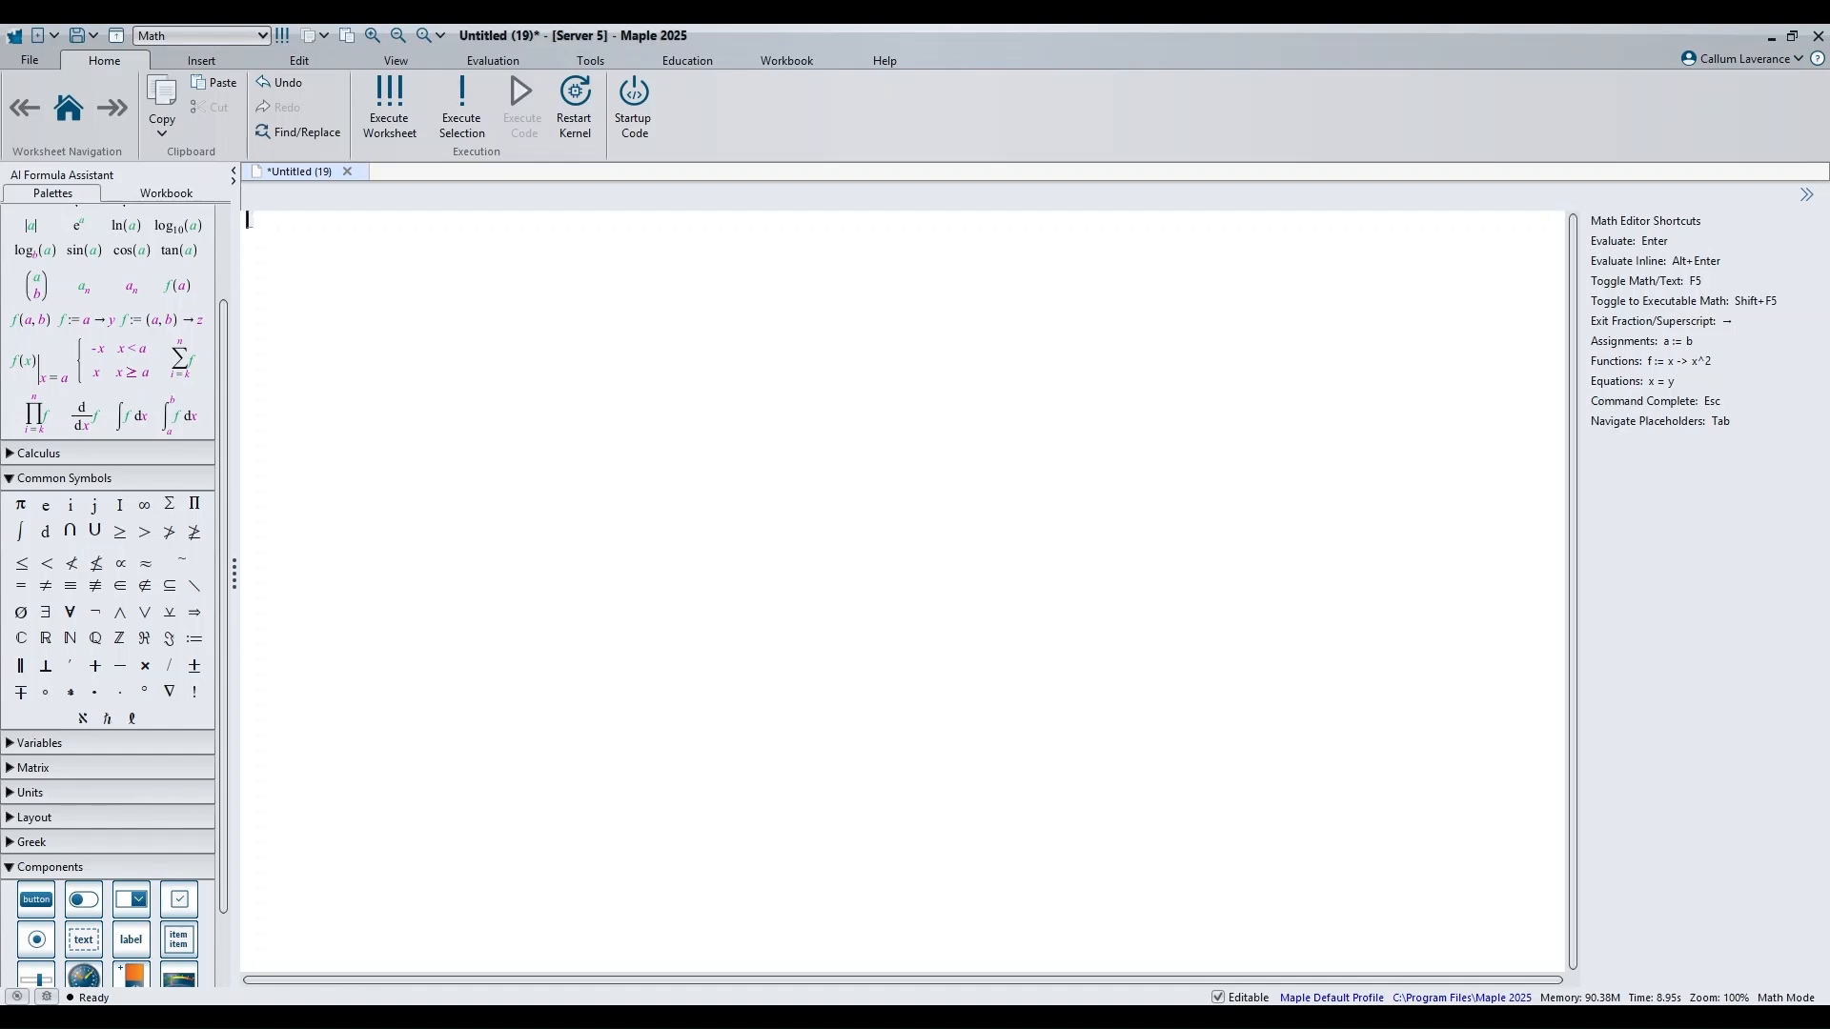
# Step: Enter x^2 + y^2 in the empty document and plot it in 3-D with the Plot Builder
pyautogui.write('x6')
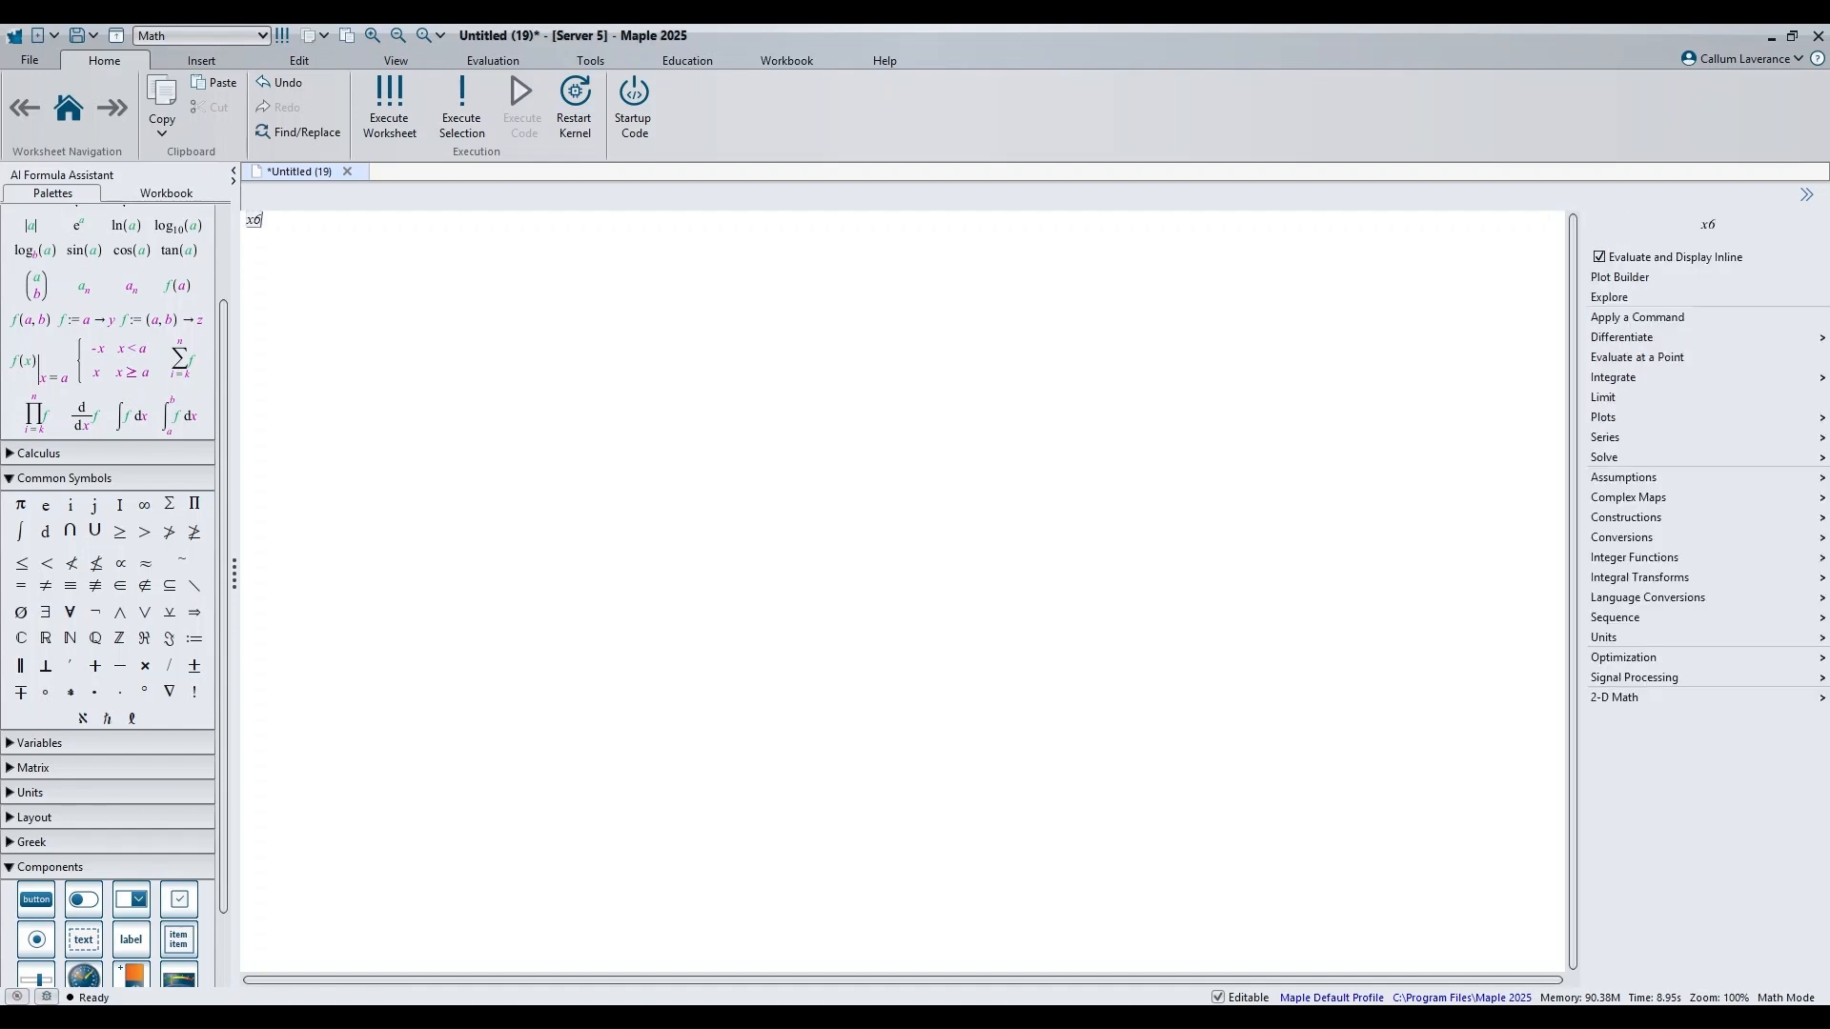
pyautogui.press('BackSpace')
pyautogui.write('^2')
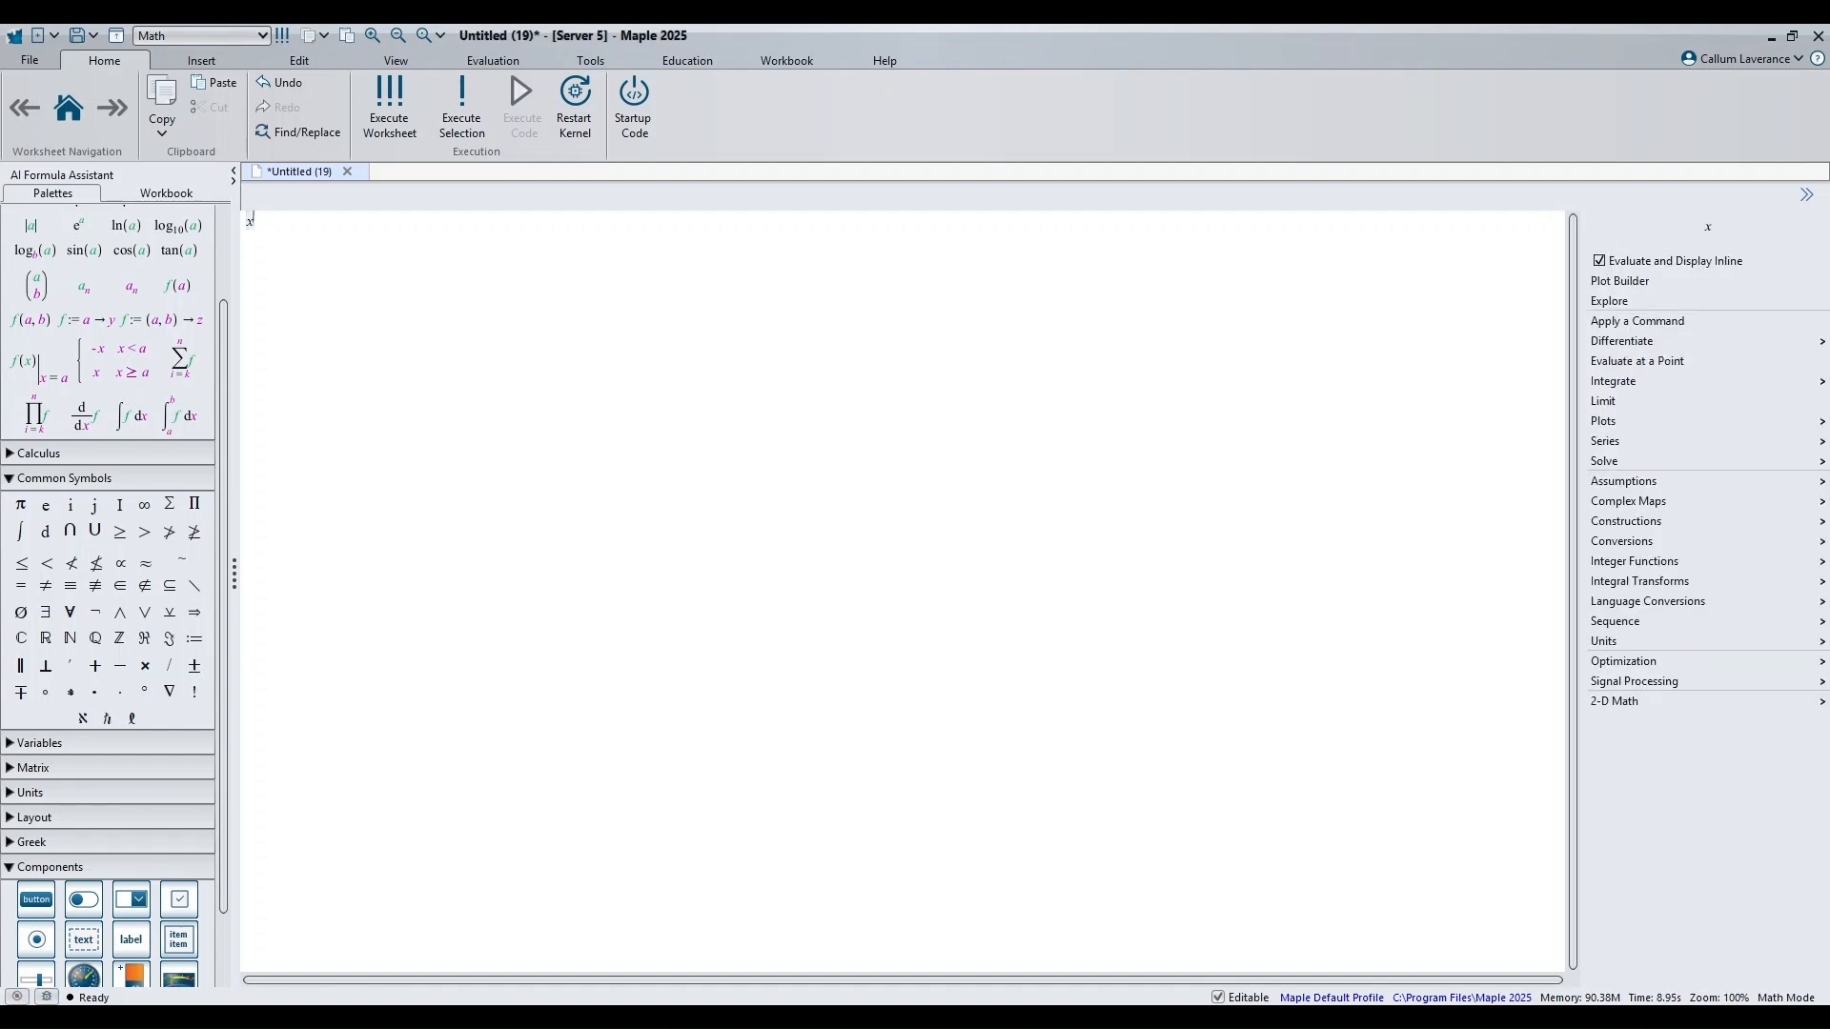
pyautogui.press('Right')
pyautogui.write('+y^2')
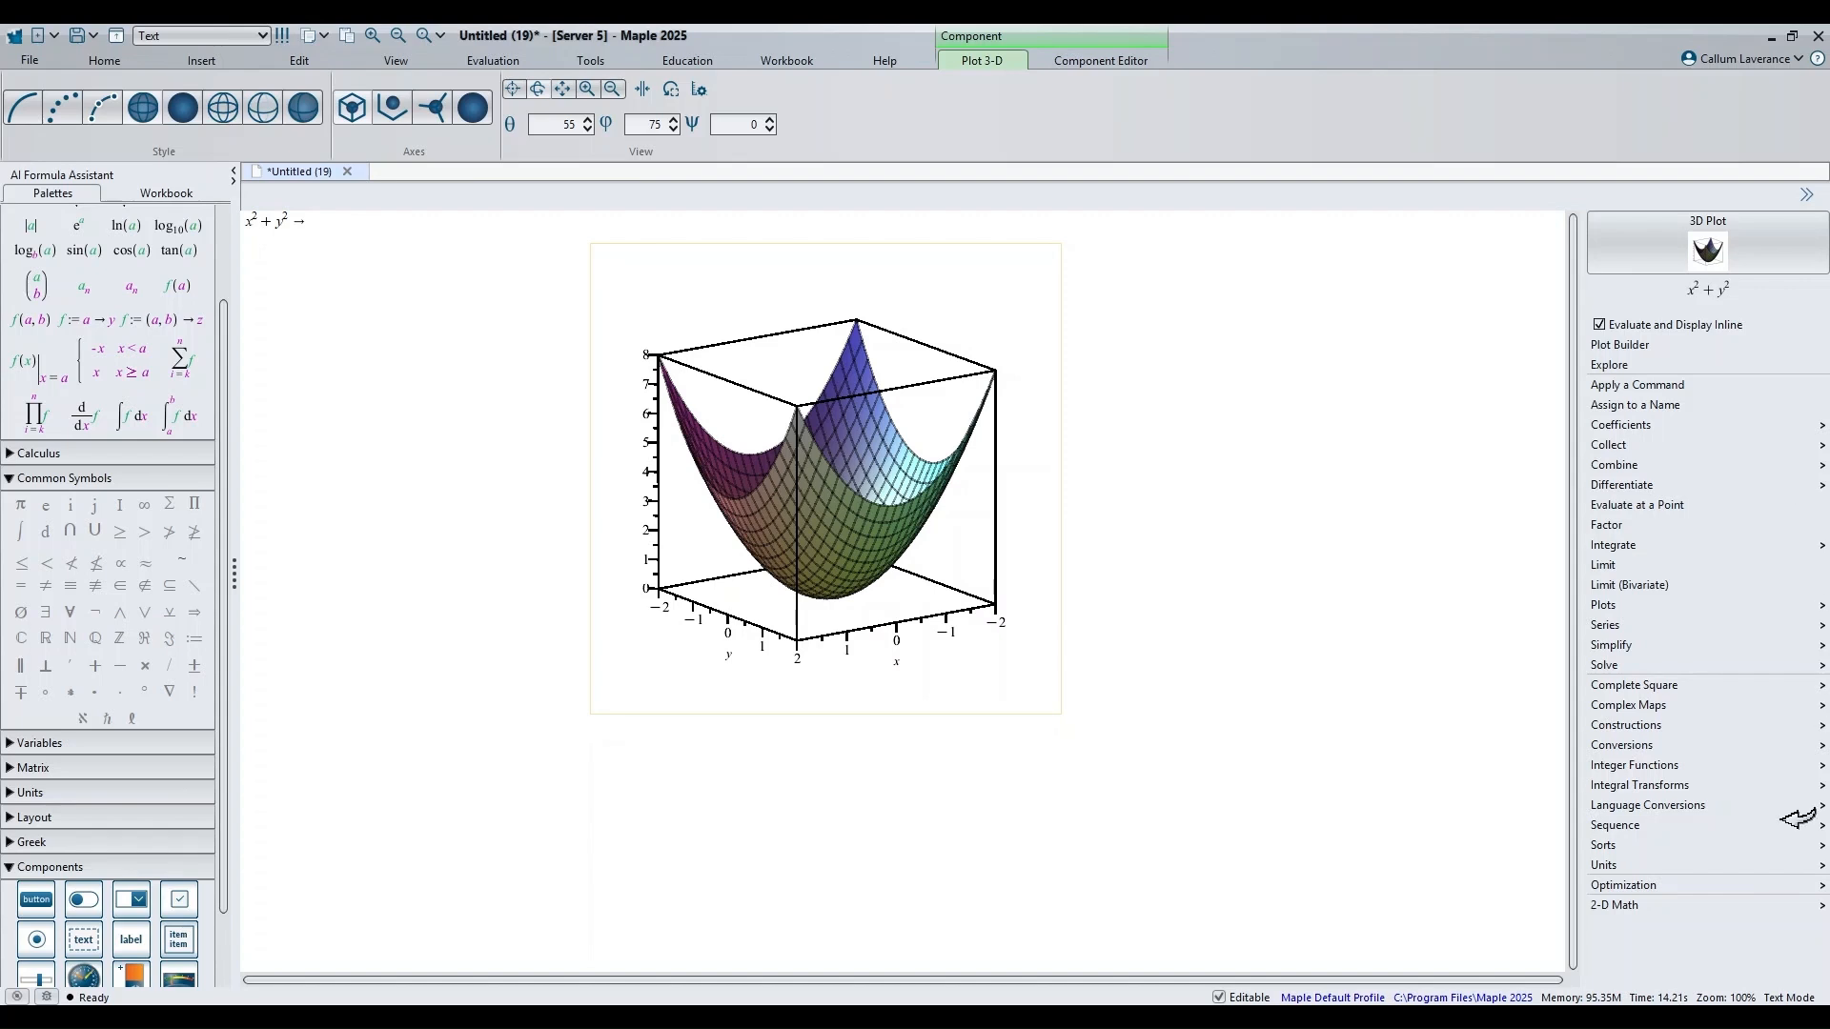
pyautogui.click(932, 538)
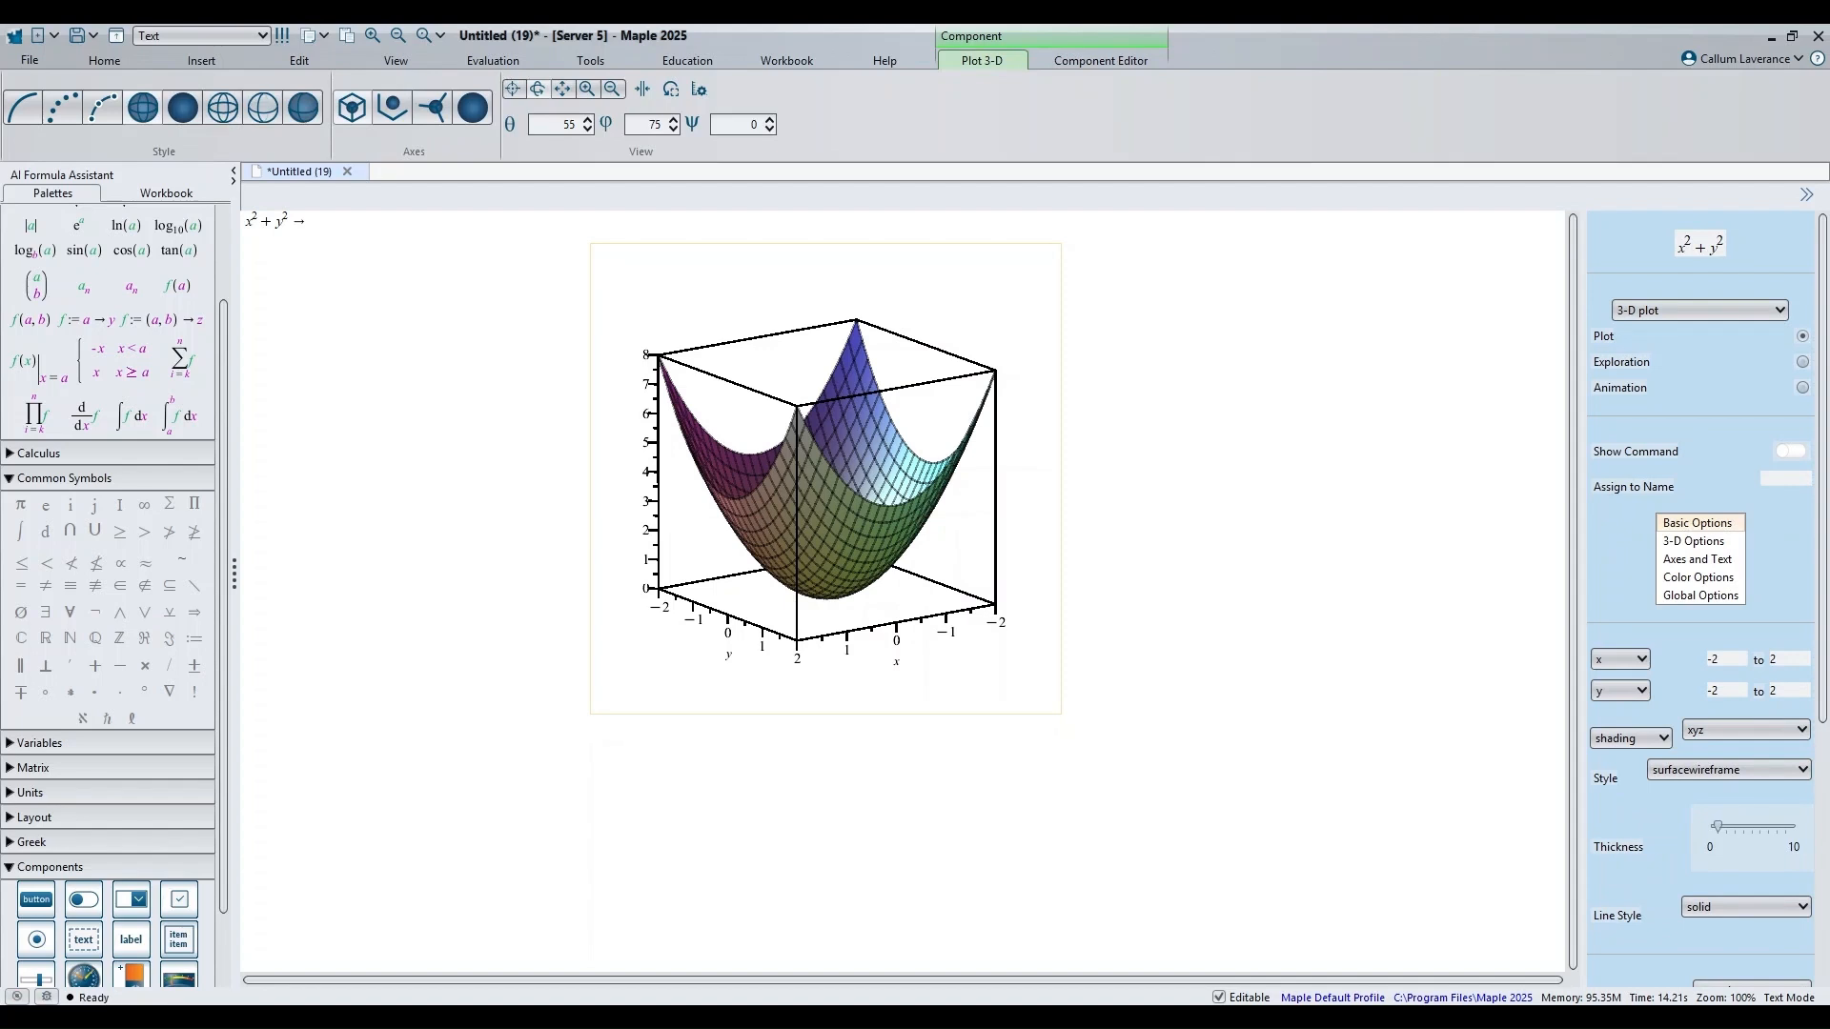
# Step: Change the x^2 + y^2 plot to a 2-D contour plot and thicken its contour lines
pyautogui.click(1671, 316)
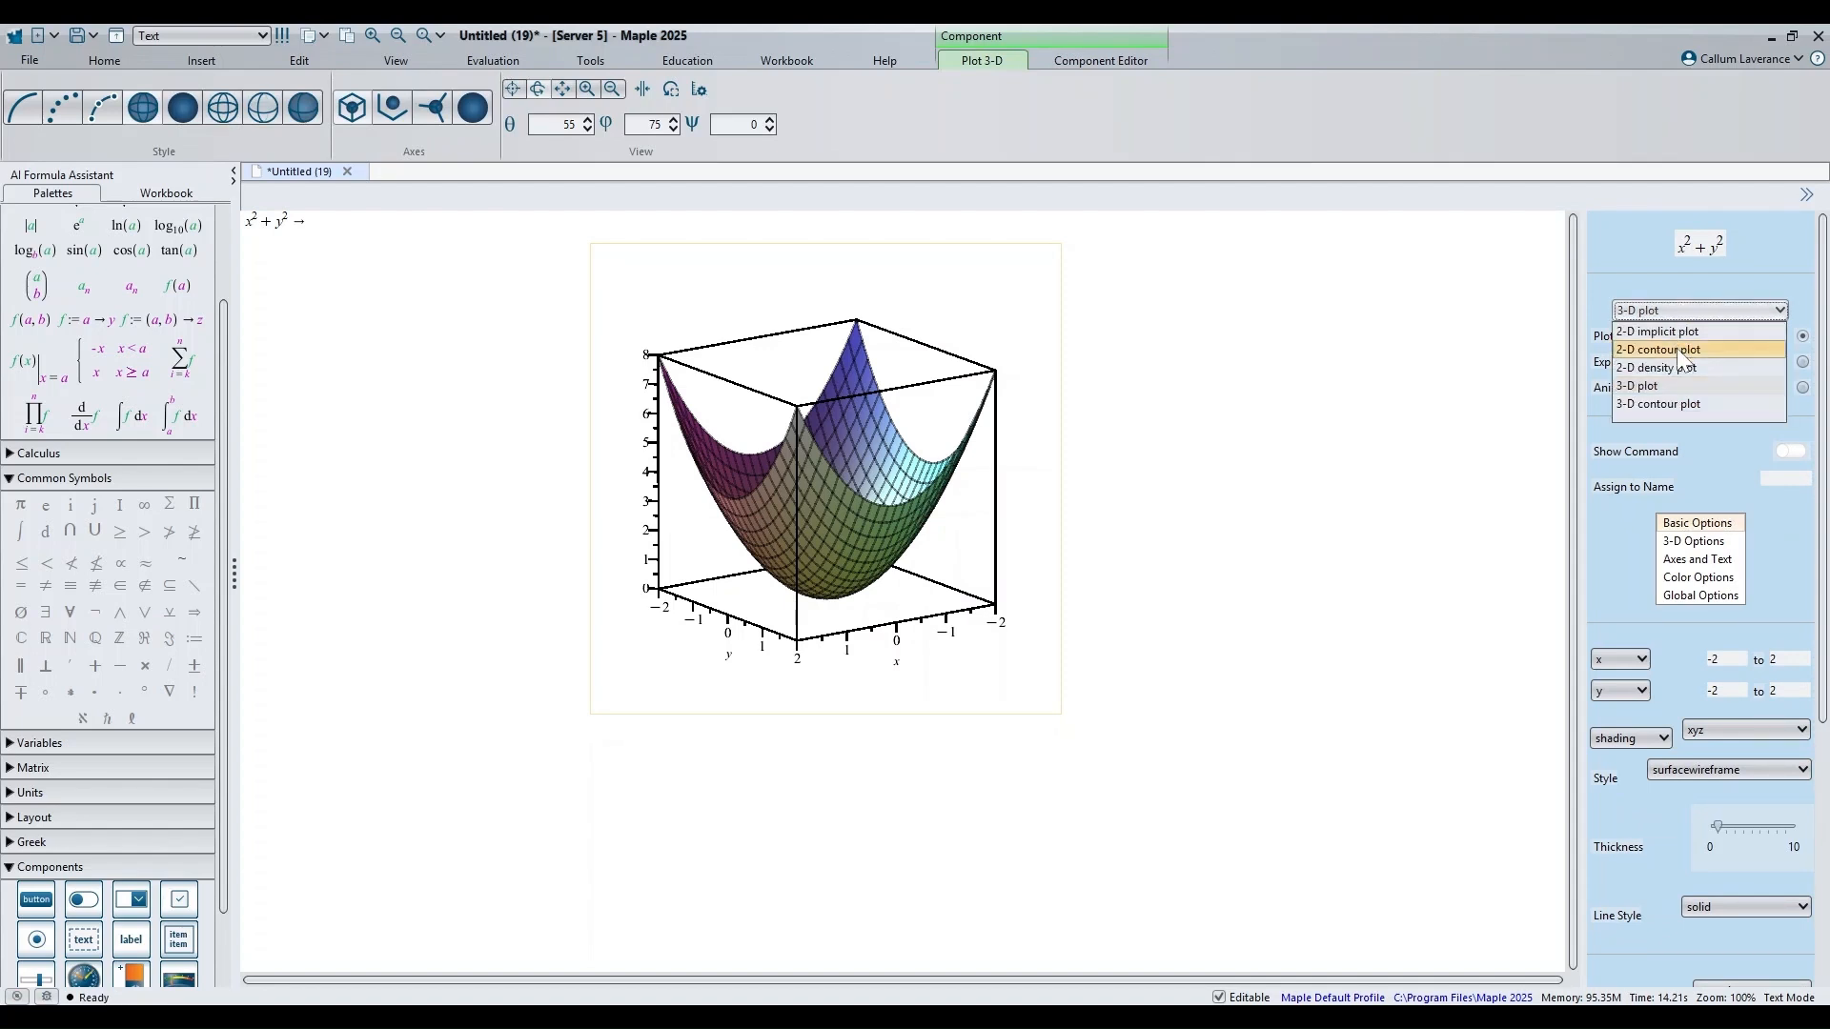
pyautogui.click(1679, 349)
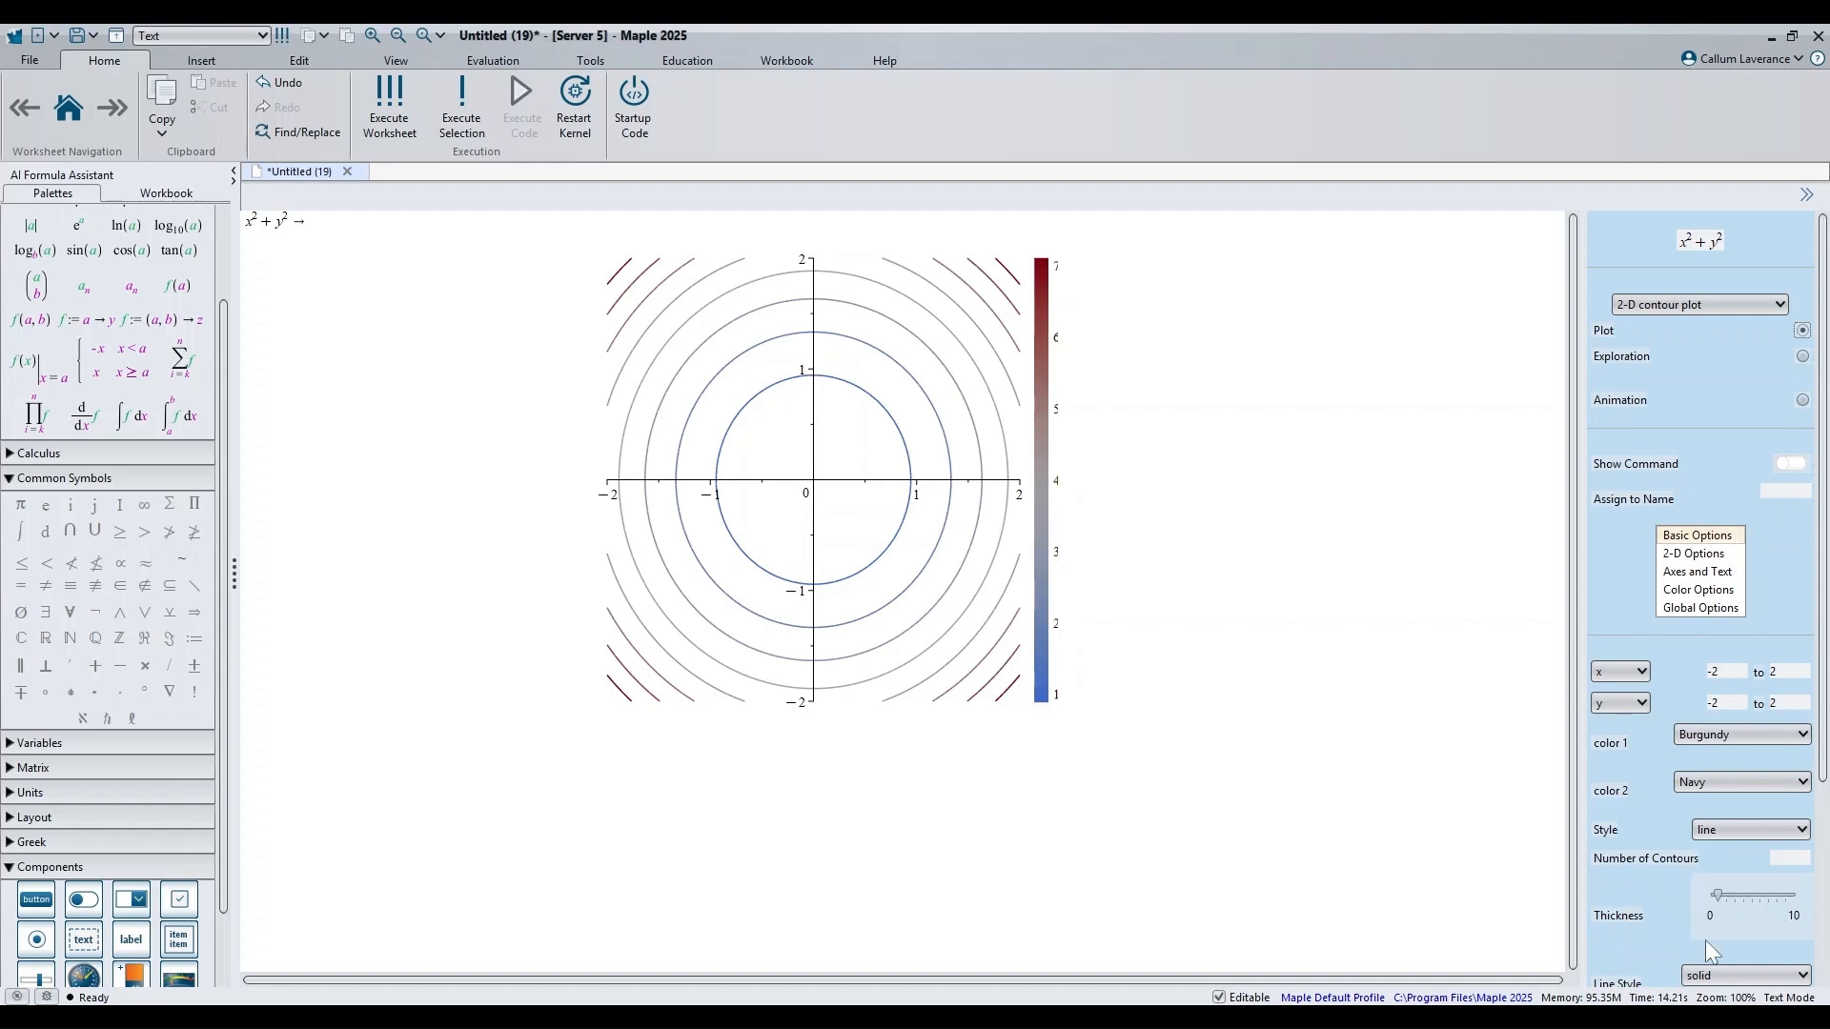
pyautogui.moveTo(1733, 898); pyautogui.dragTo(1769, 896)
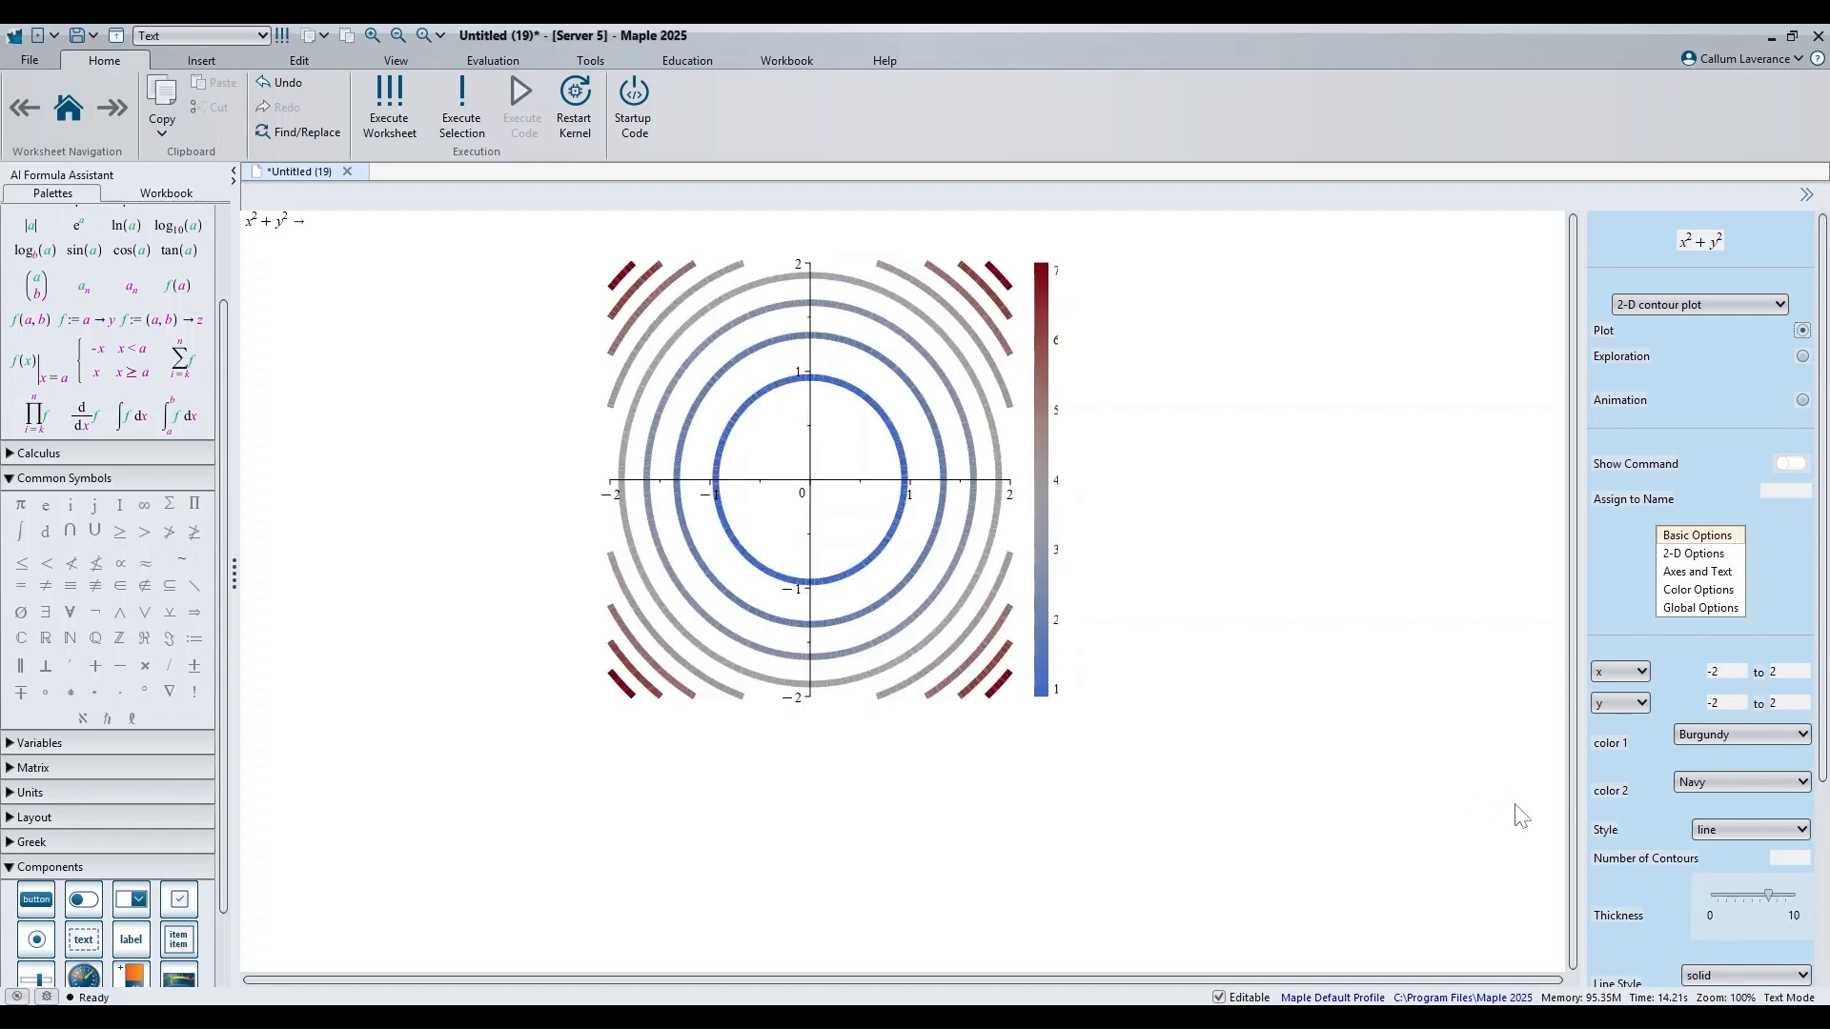
# Step: Set color 1 of the contour plot to LeafGreen
pyautogui.click(1763, 735)
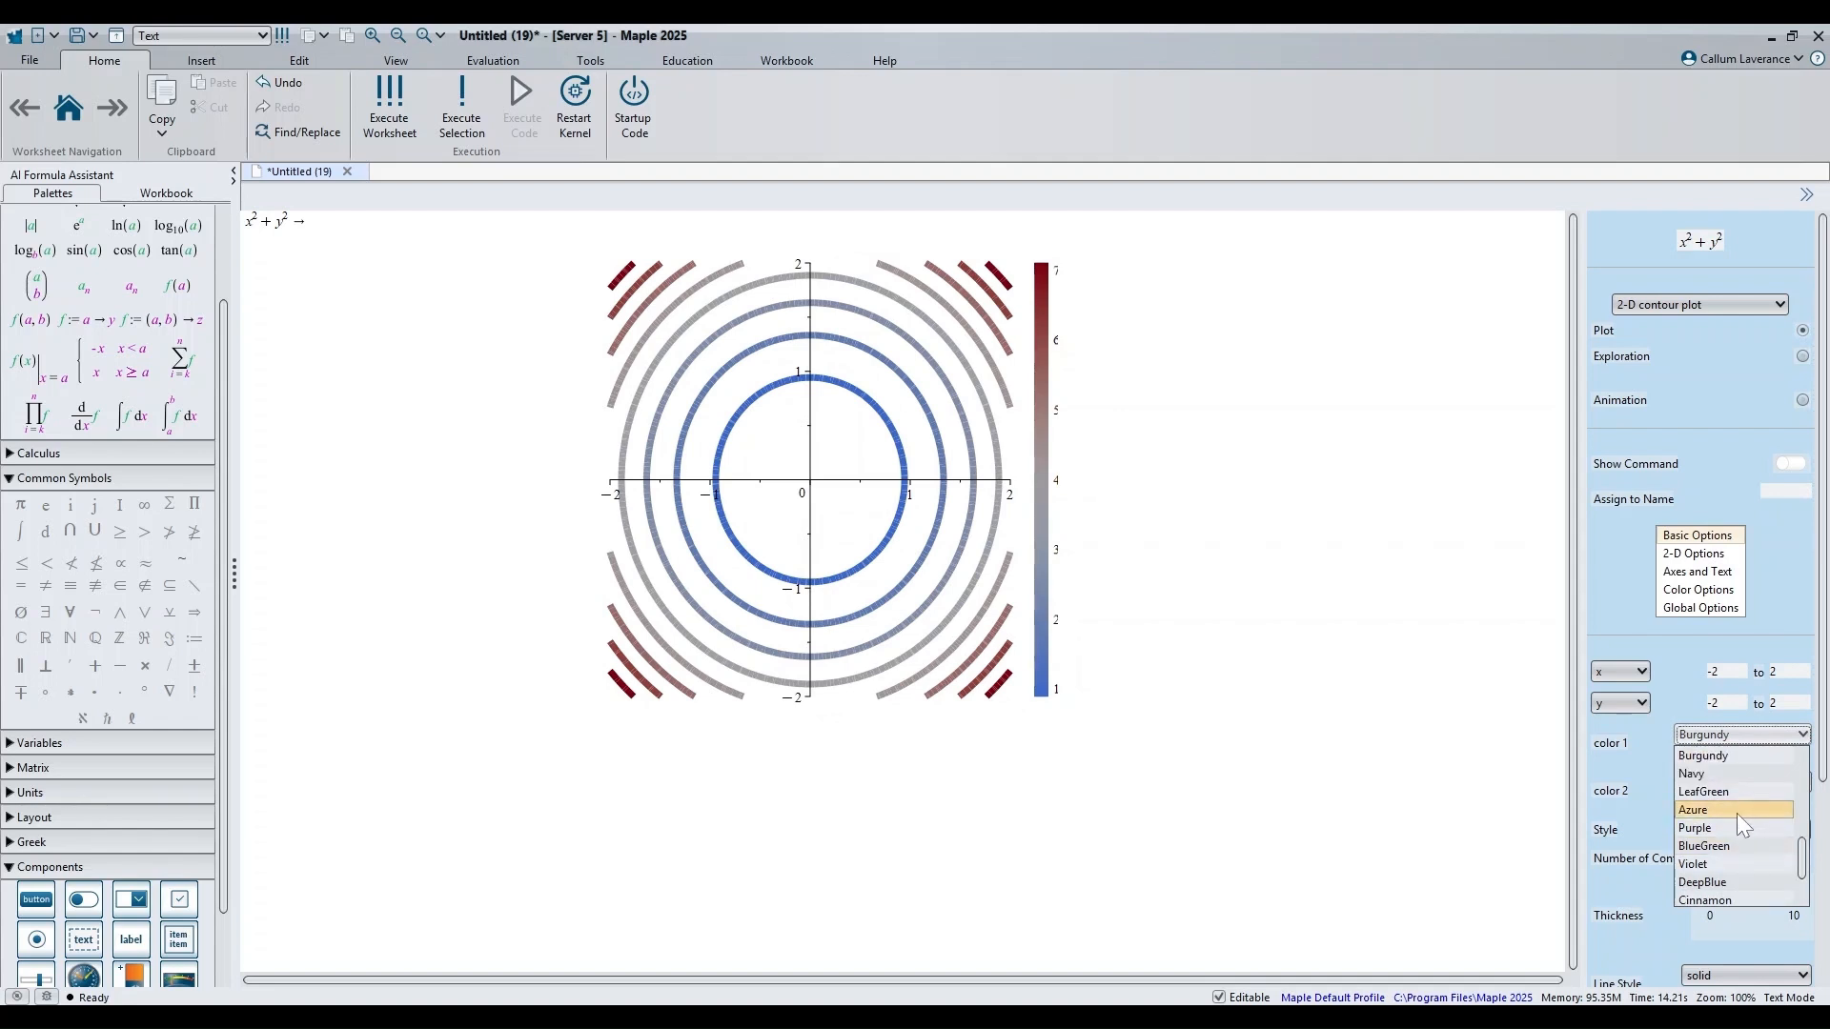
pyautogui.scroll(2, 1736, 814)
pyautogui.click(1736, 814)
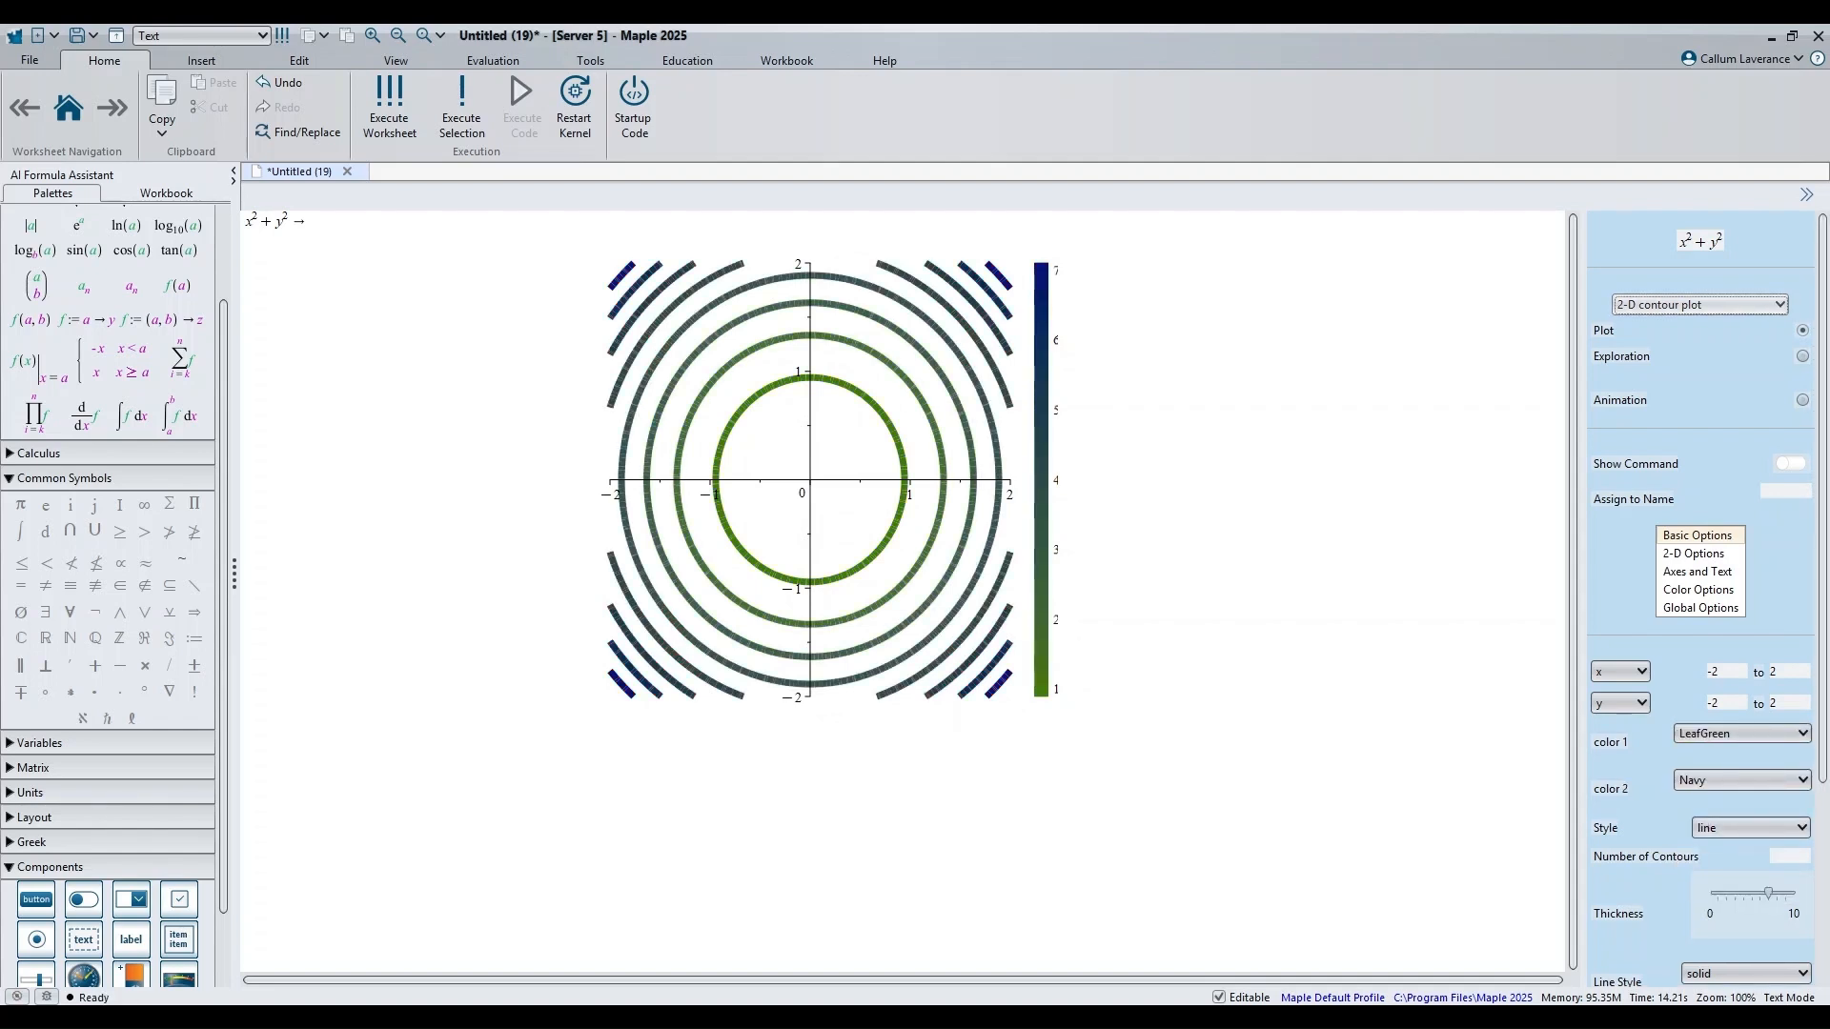
# Step: Give the contour plot the title "My Plot" and show the command that generates it
pyautogui.click(1713, 573)
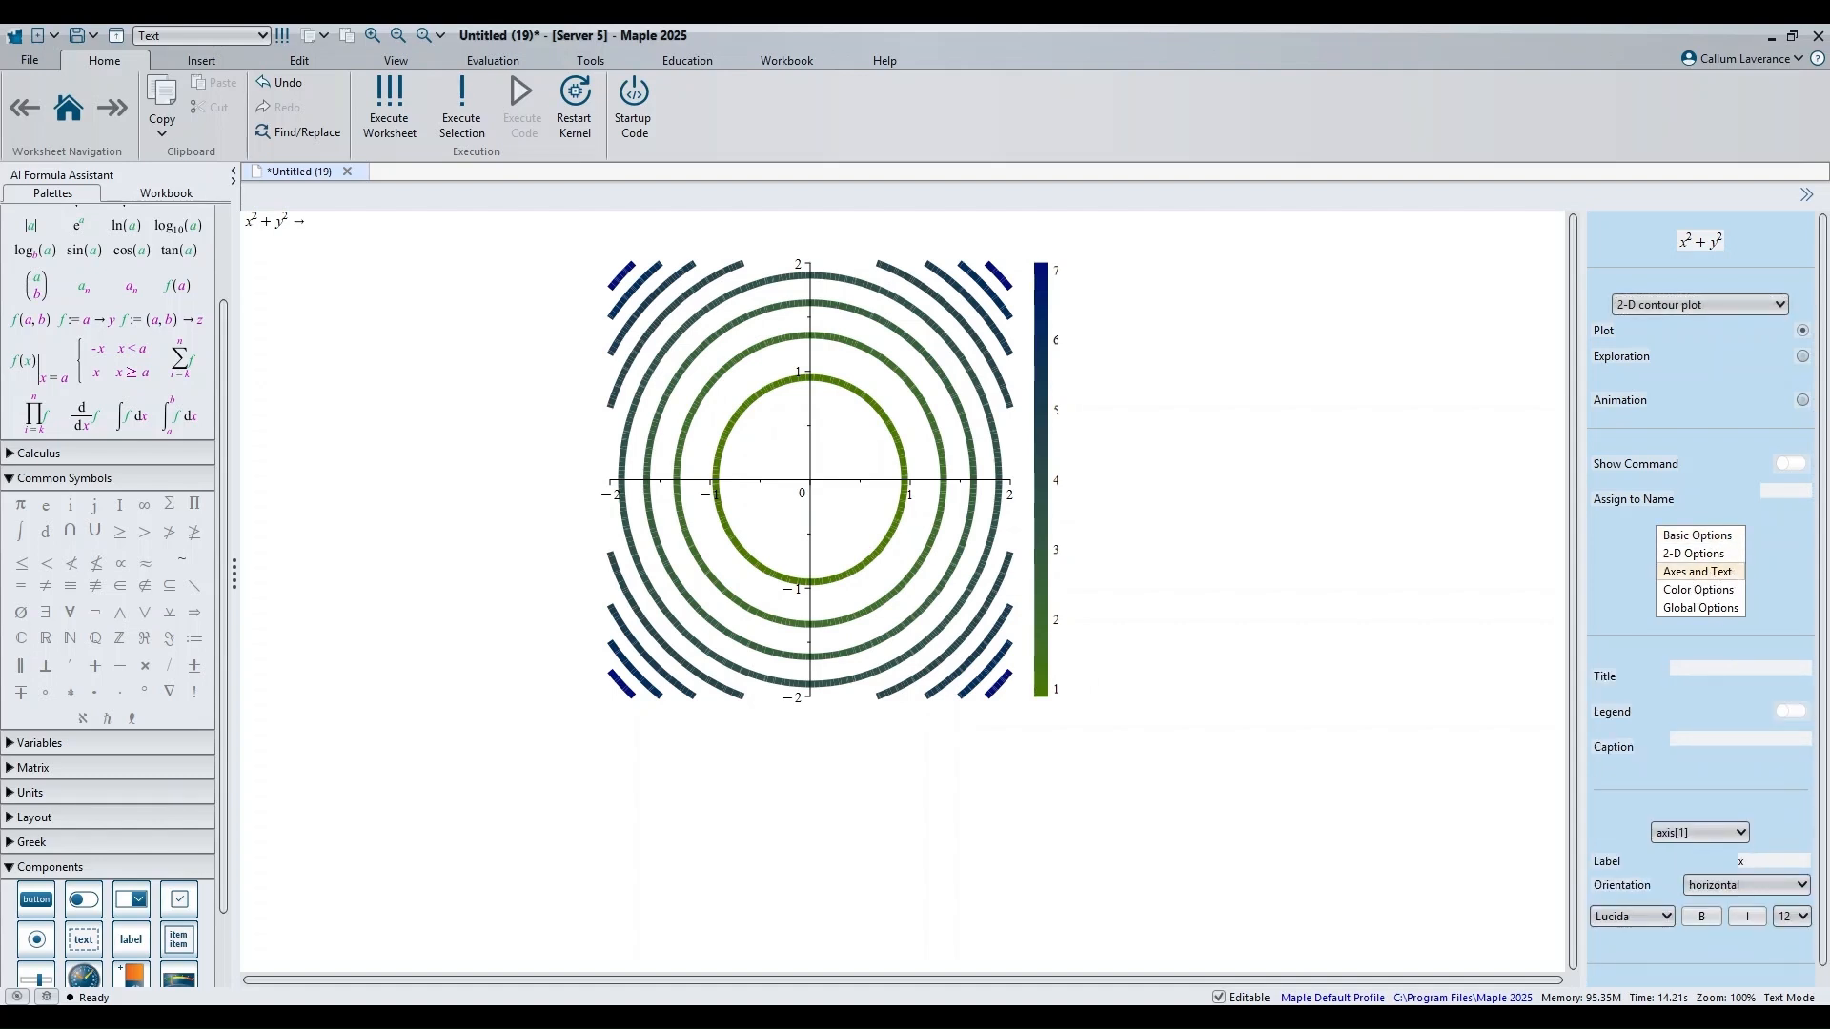
pyautogui.write('My Plot')
pyautogui.press('Return')
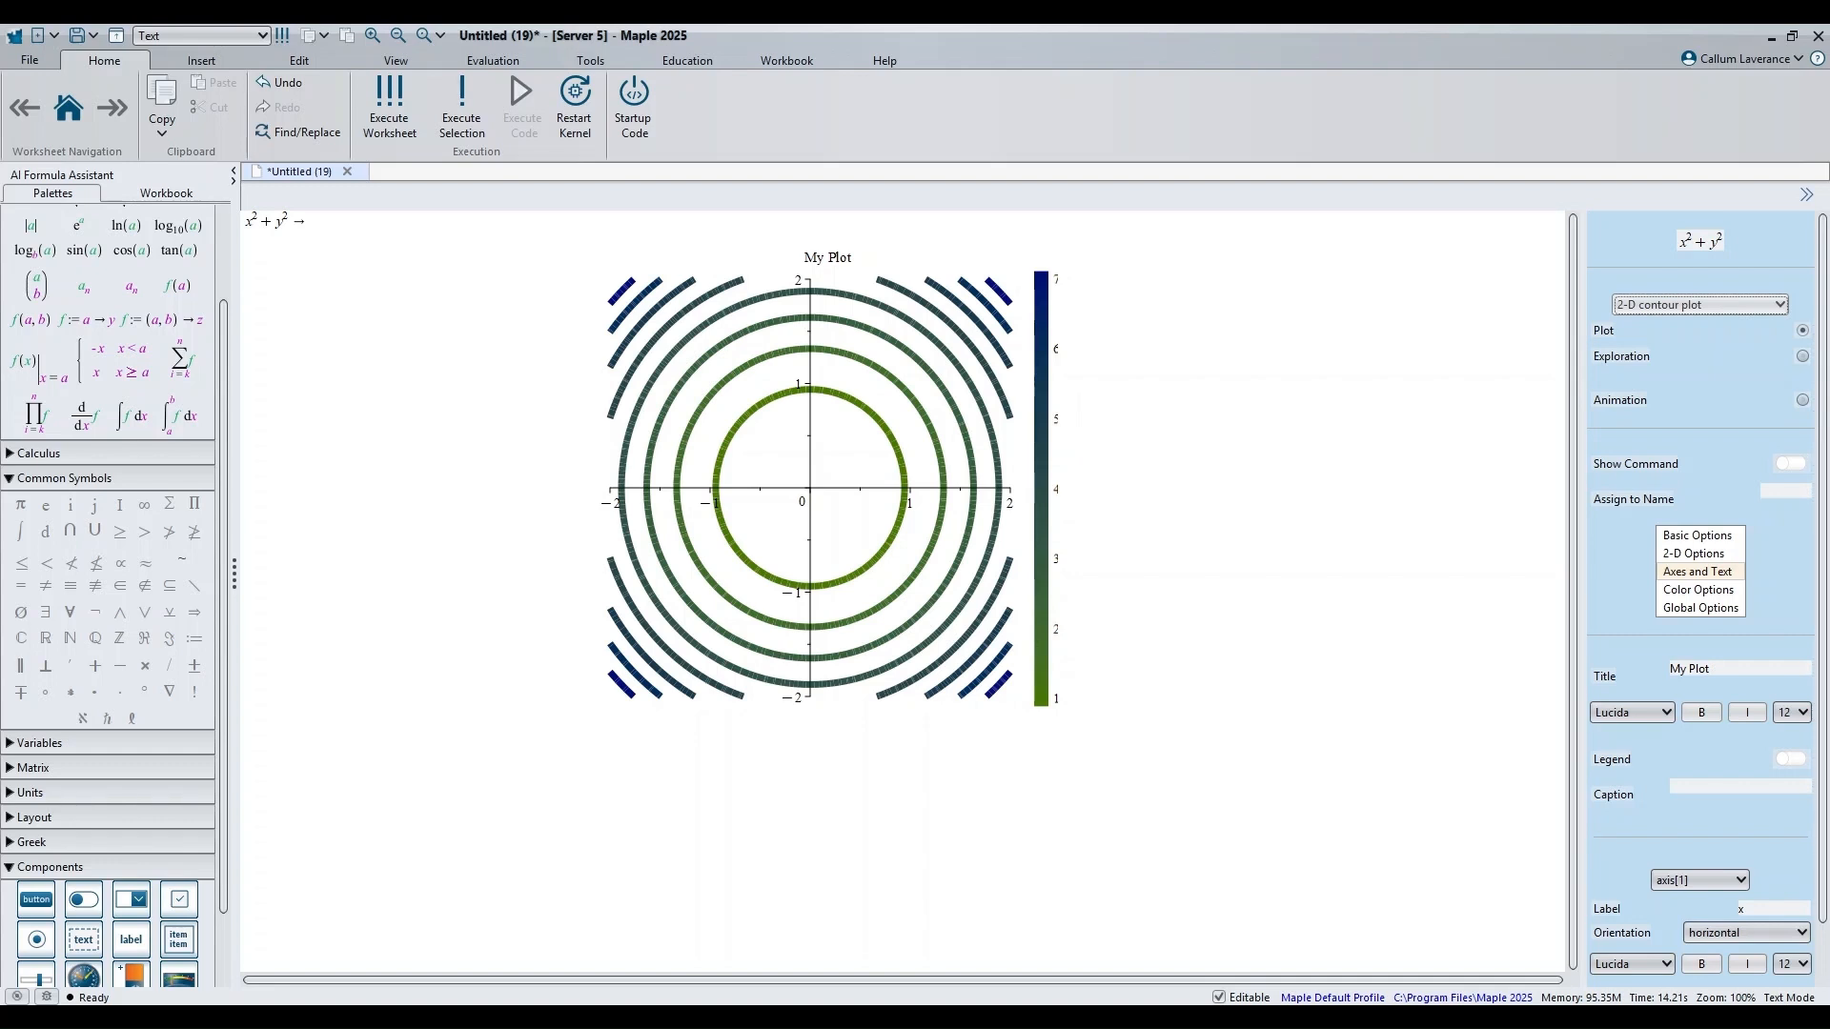
pyautogui.click(1792, 464)
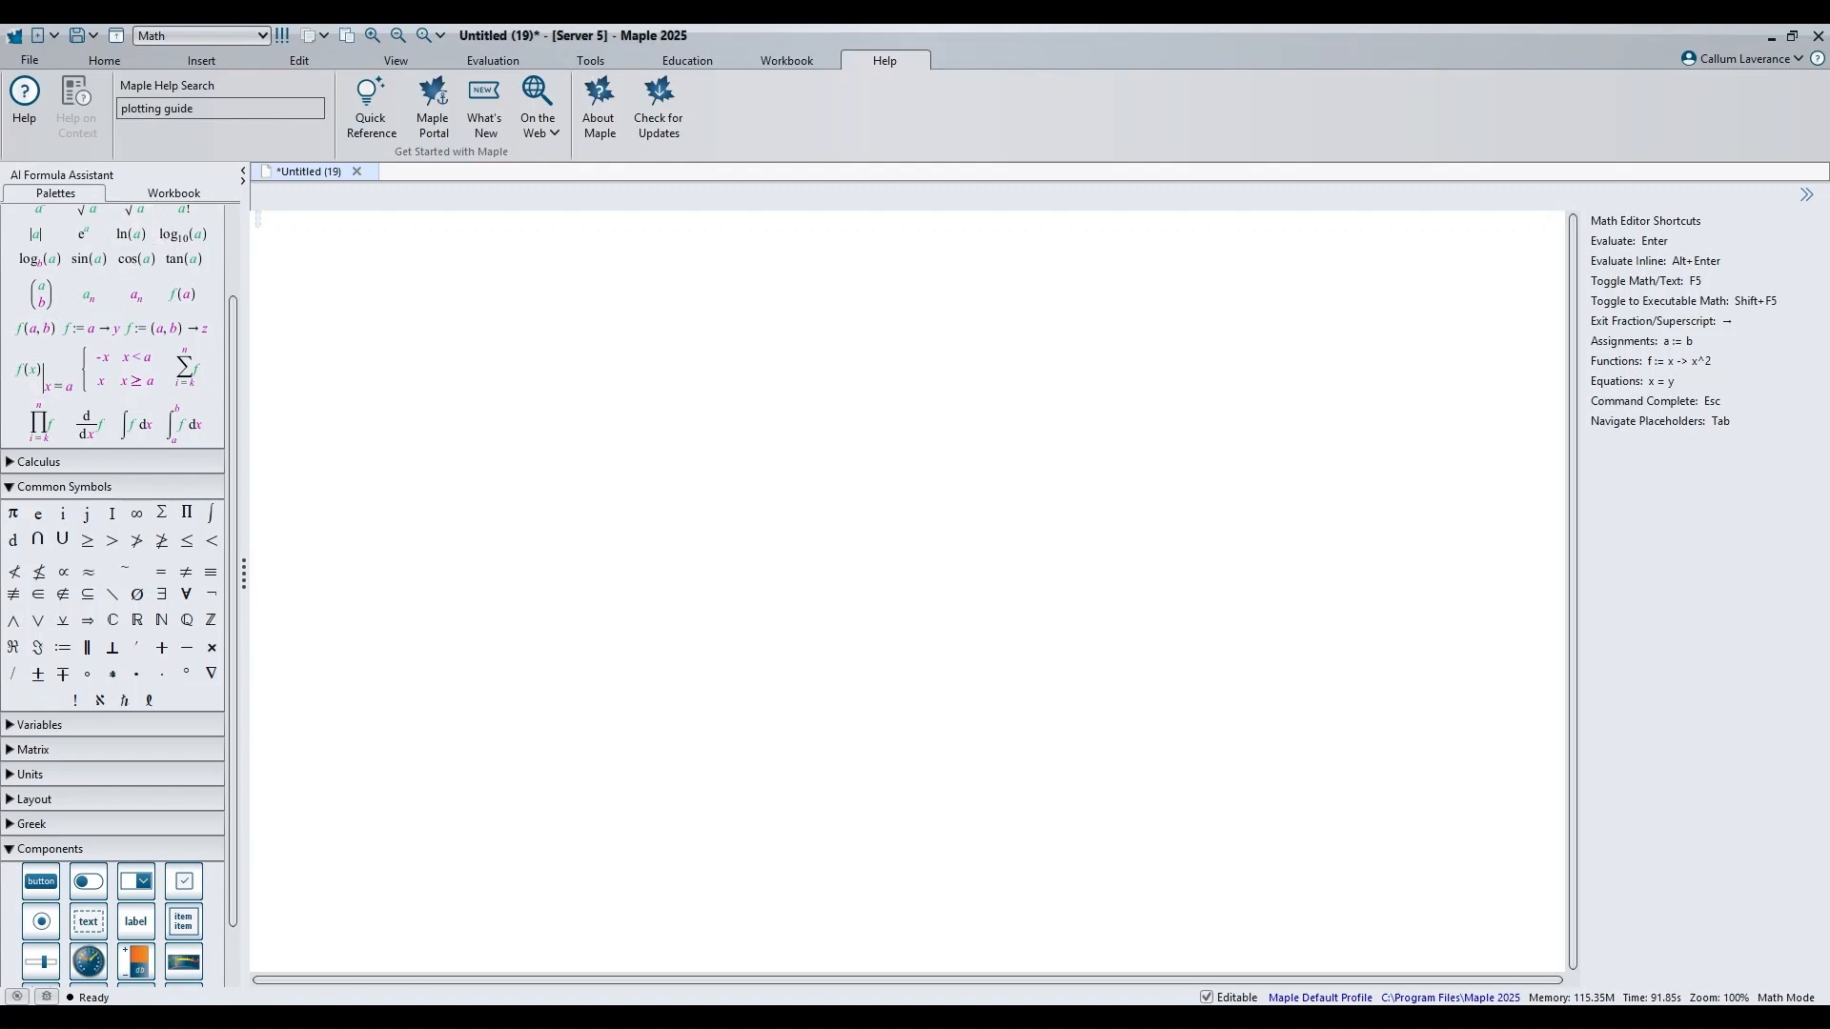
# Step: Enter the command plot(sin(x), x) in the empty document and execute it
pyautogui.click(264, 220)
pyautogui.write('plot(sin(x), x)')
pyautogui.press('Left')
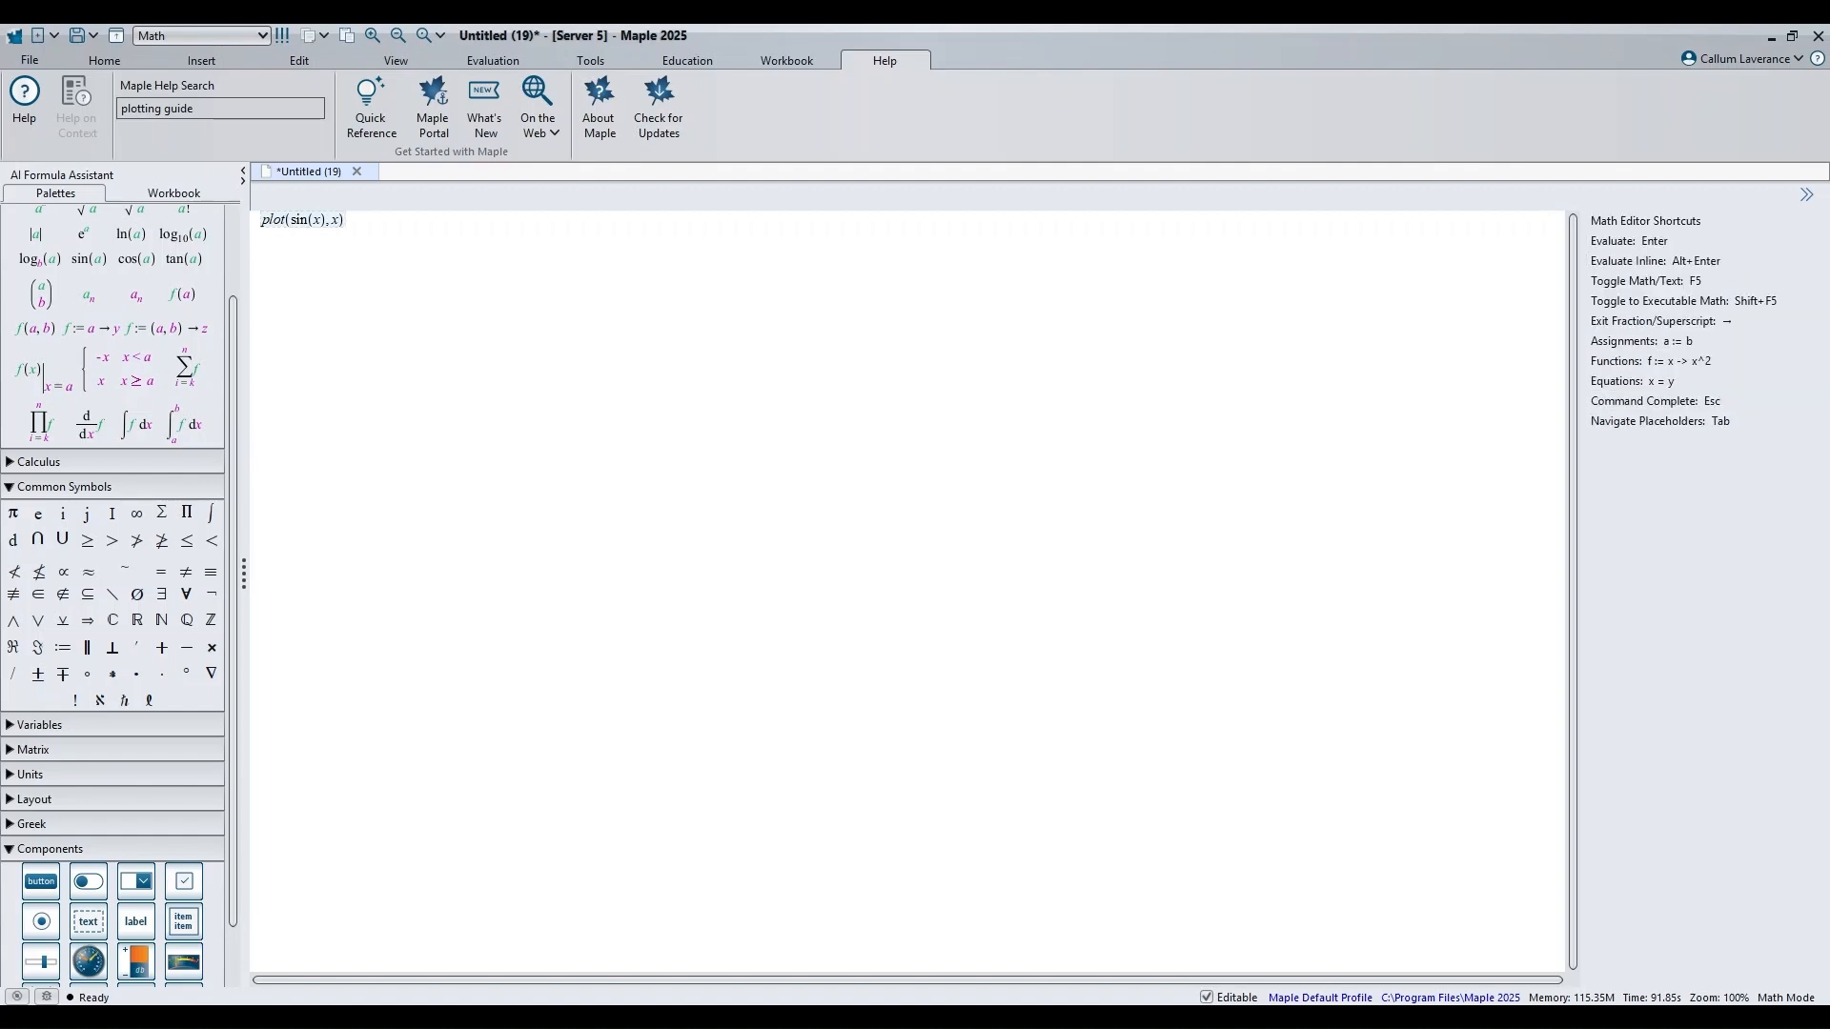
pyautogui.press('Return')
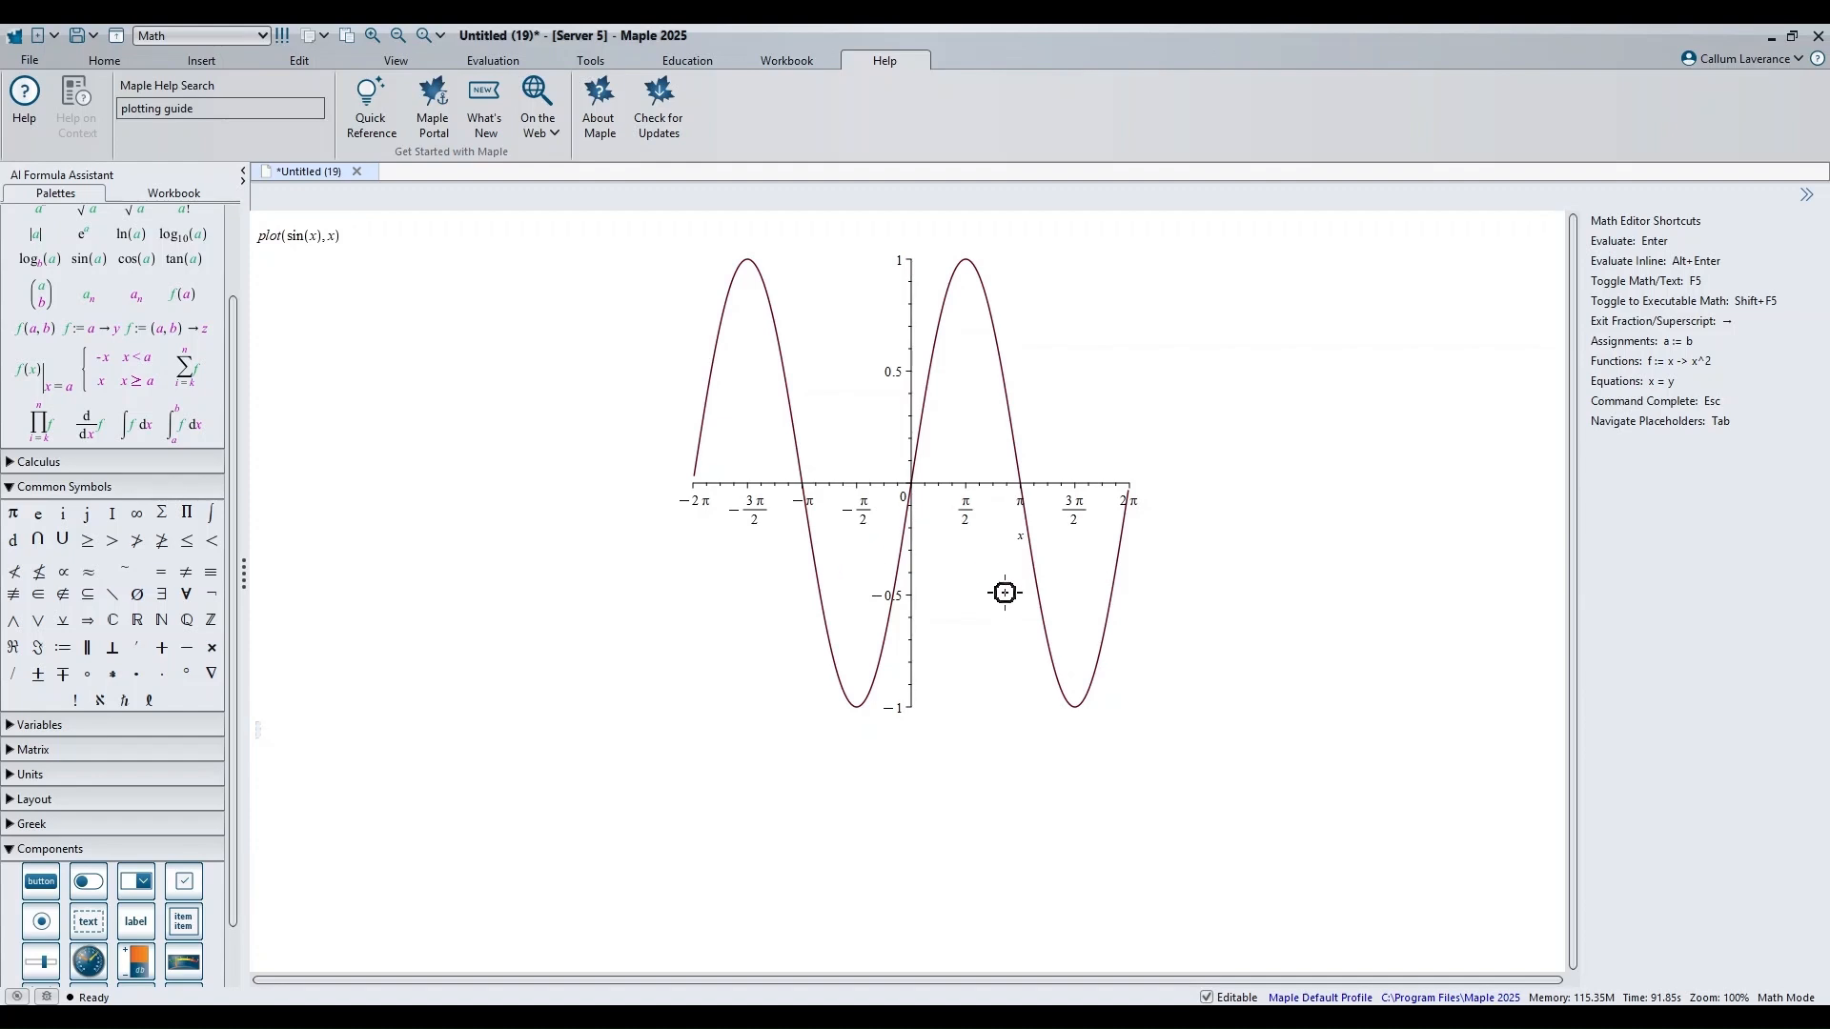
# Step: Below the sine plot, enter plot3d(x^2 + y^2, x=-10.0..10.0, y=-10.0..10.0, shading="zhue", style="surface", title="My Plot")
pyautogui.click(905, 485)
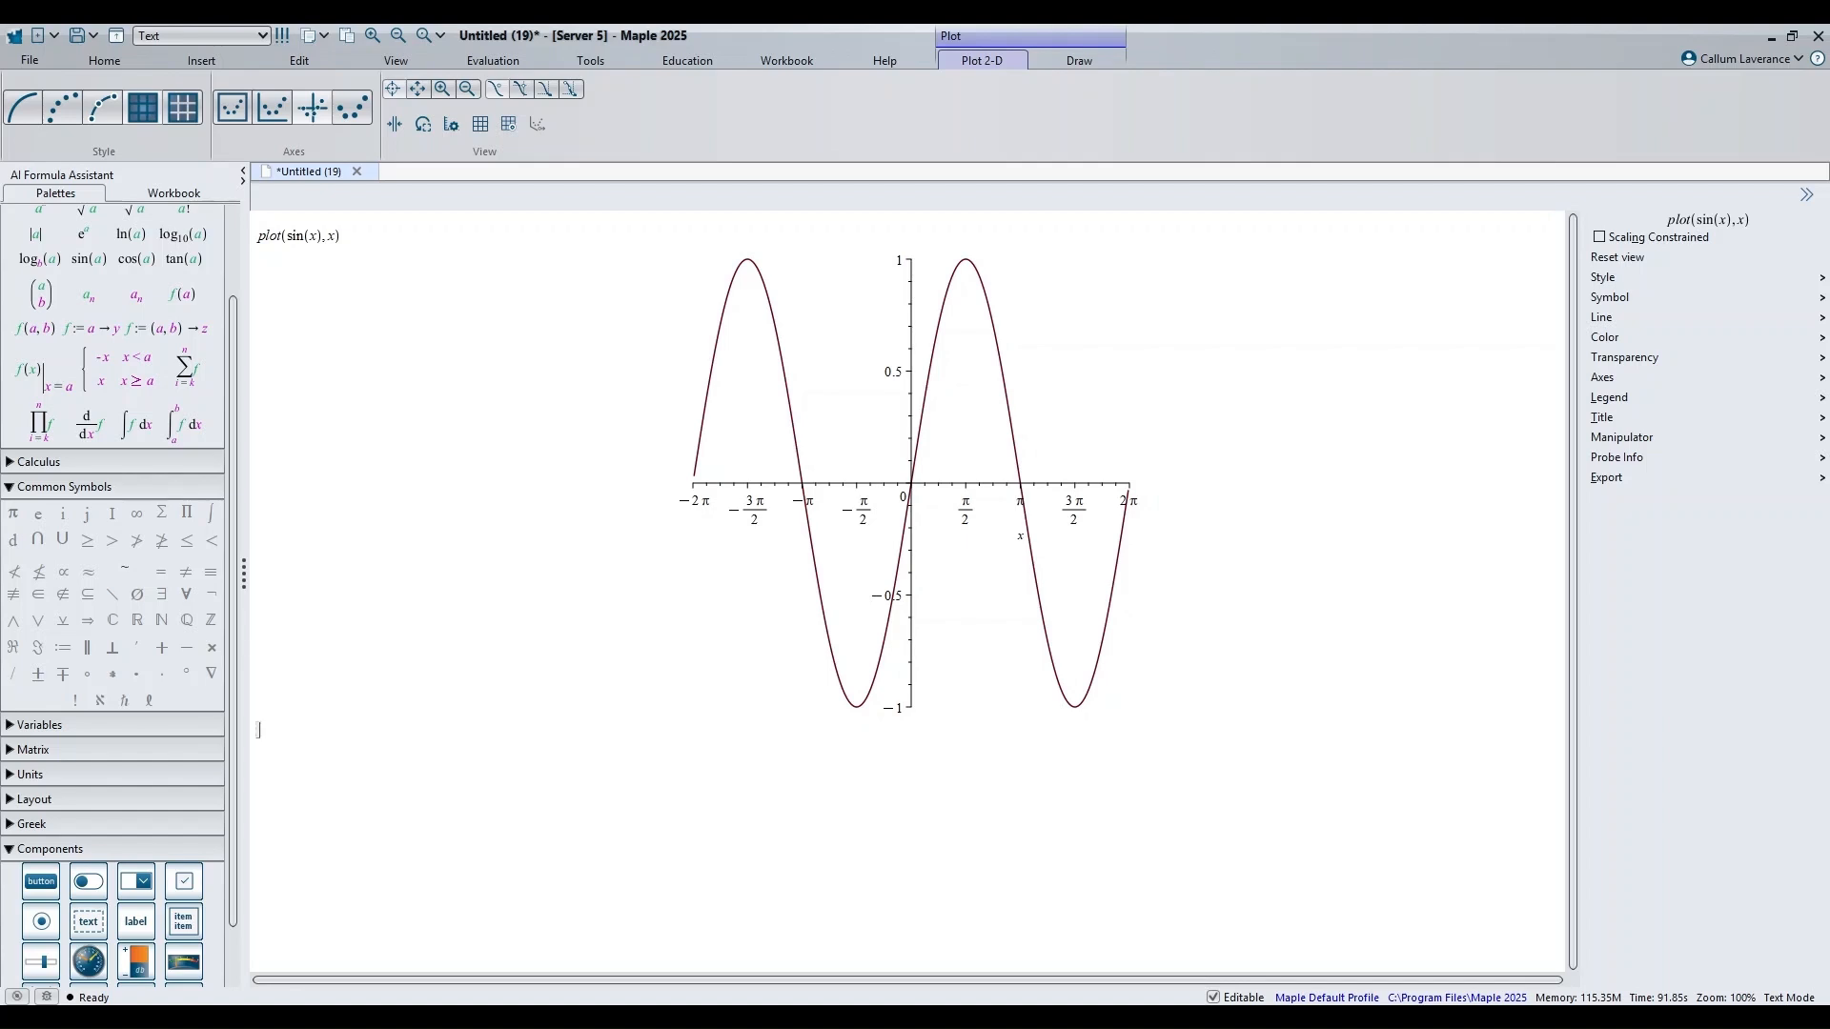
pyautogui.write('plot3d( , x =- 10.0 ..10.0, y =- 10.0 ..10.0, shading = "zhue", style = "surface", title = "My Plot")')
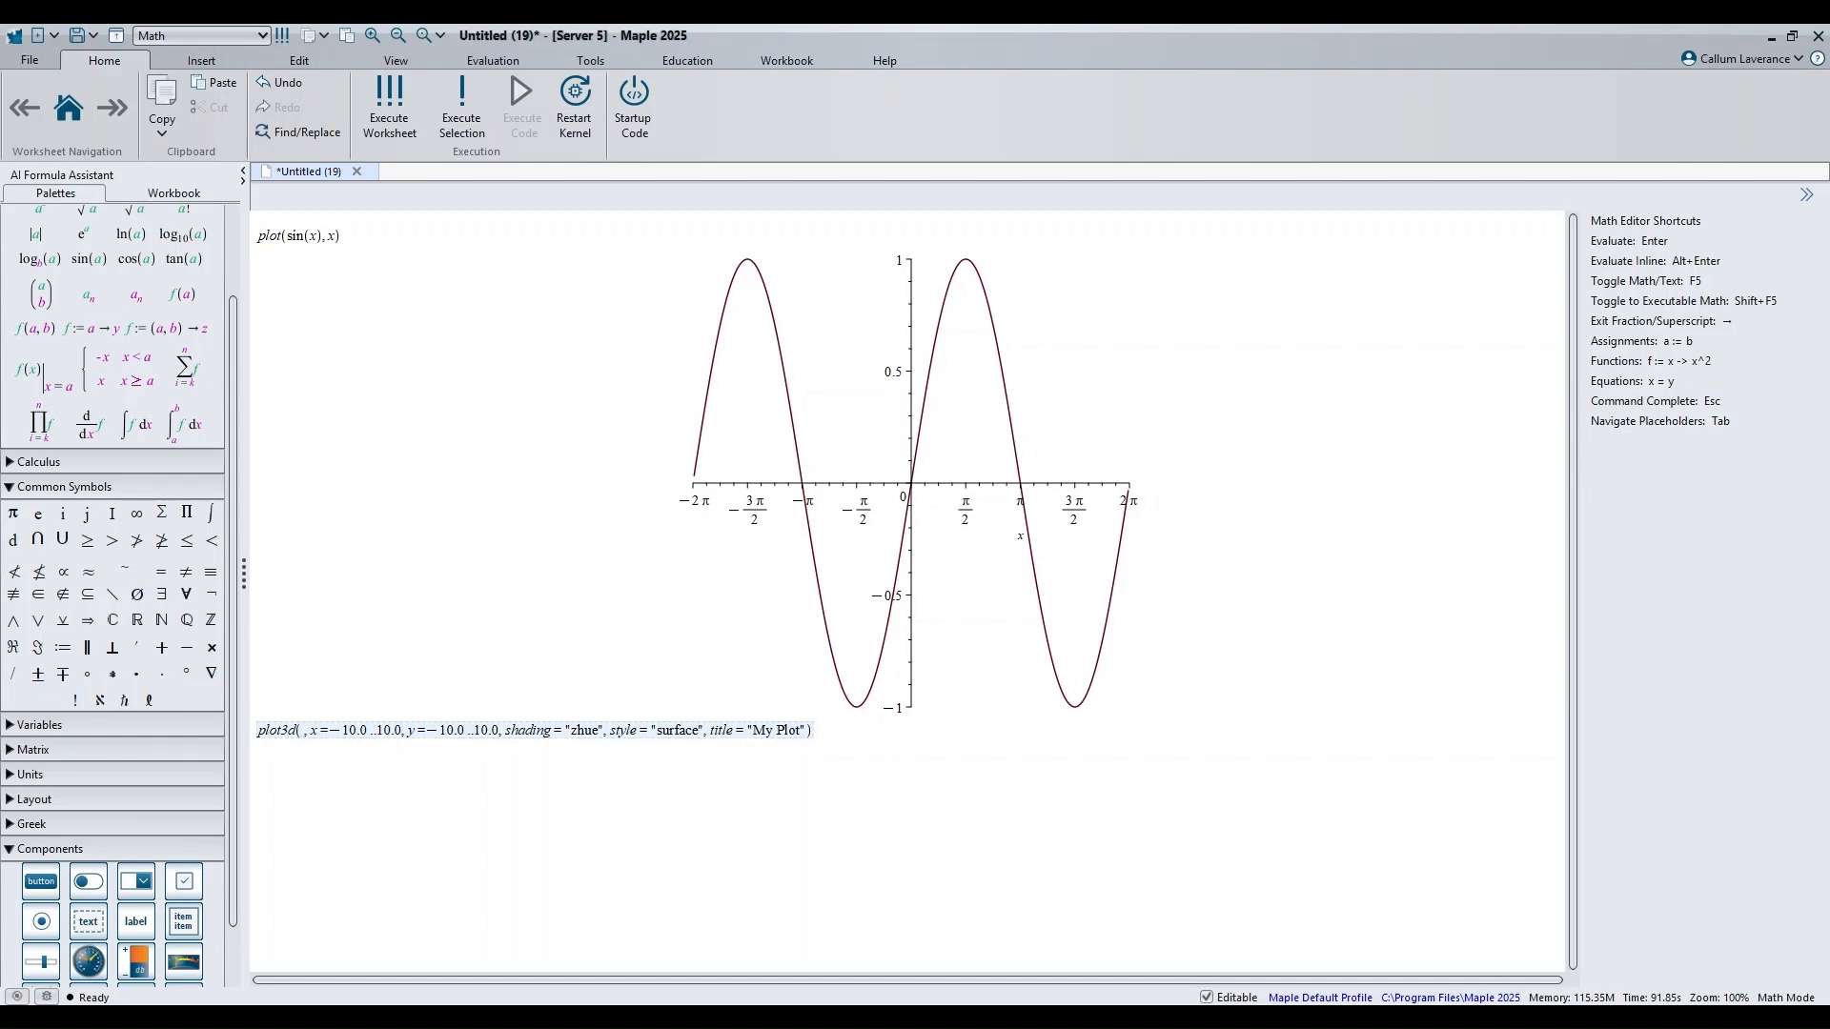
pyautogui.write('x^2')
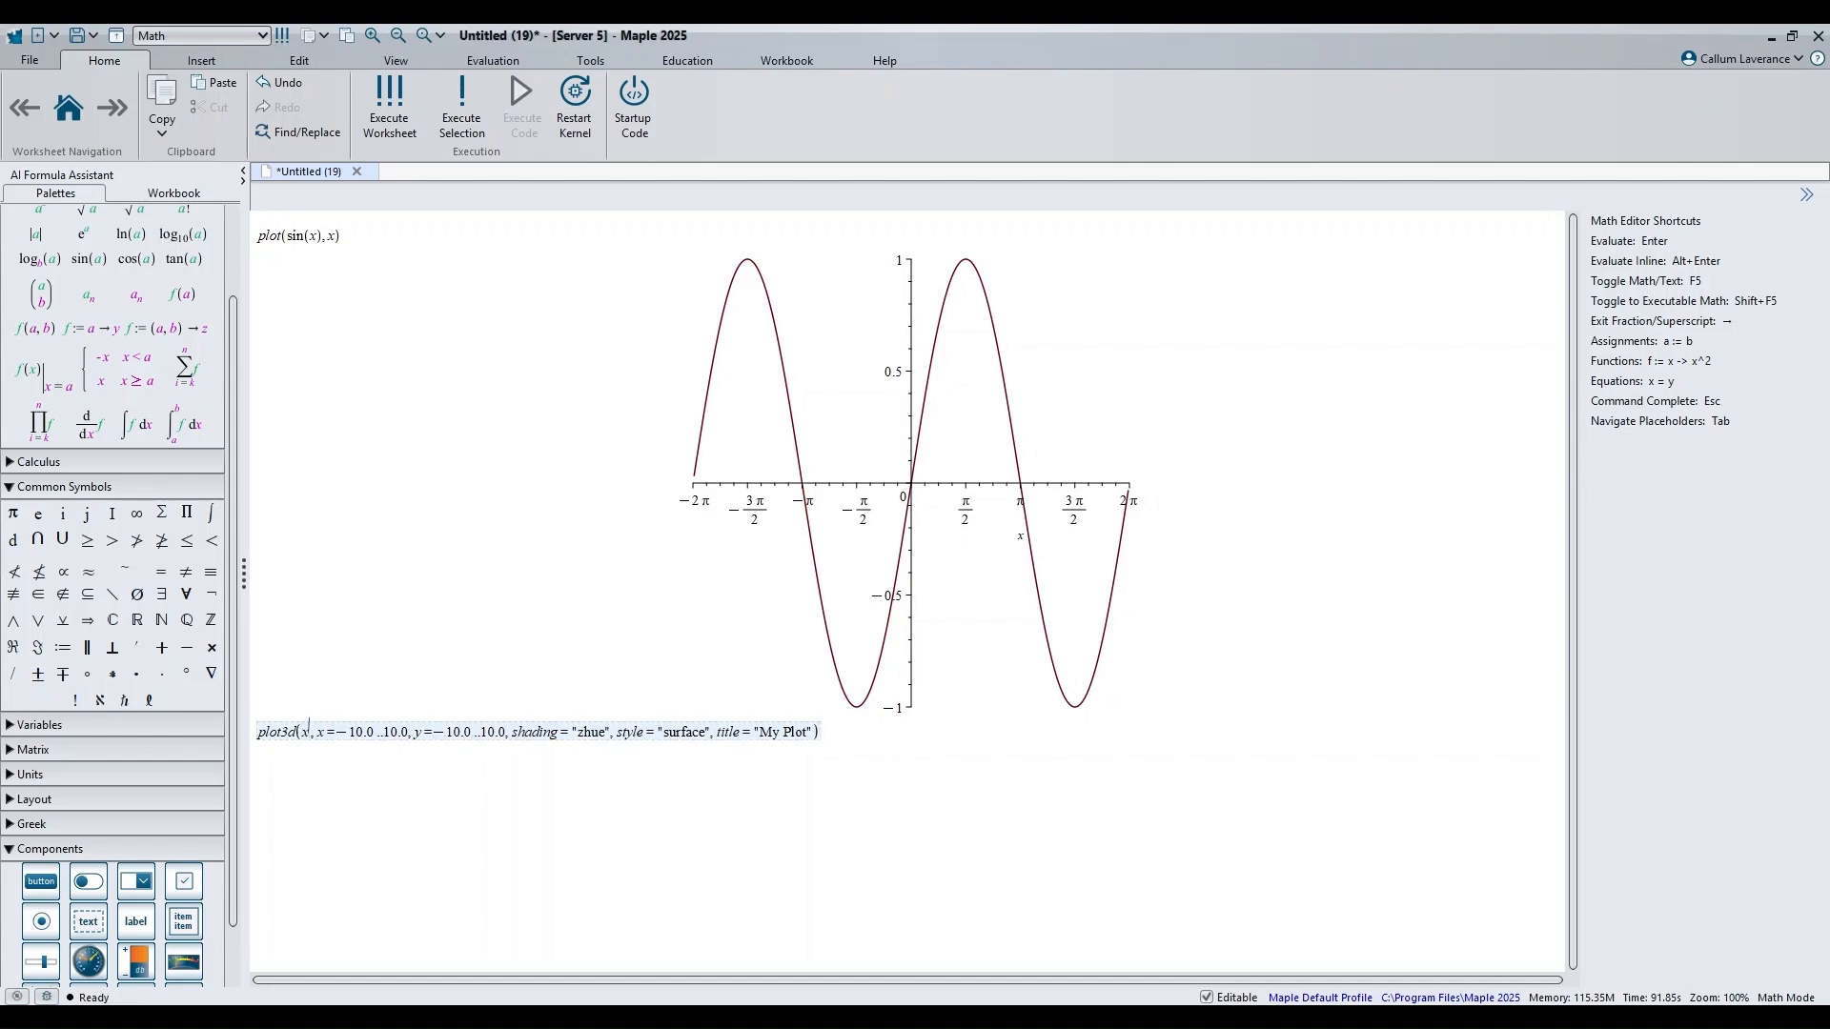
pyautogui.press('Right')
pyautogui.write('+ ')
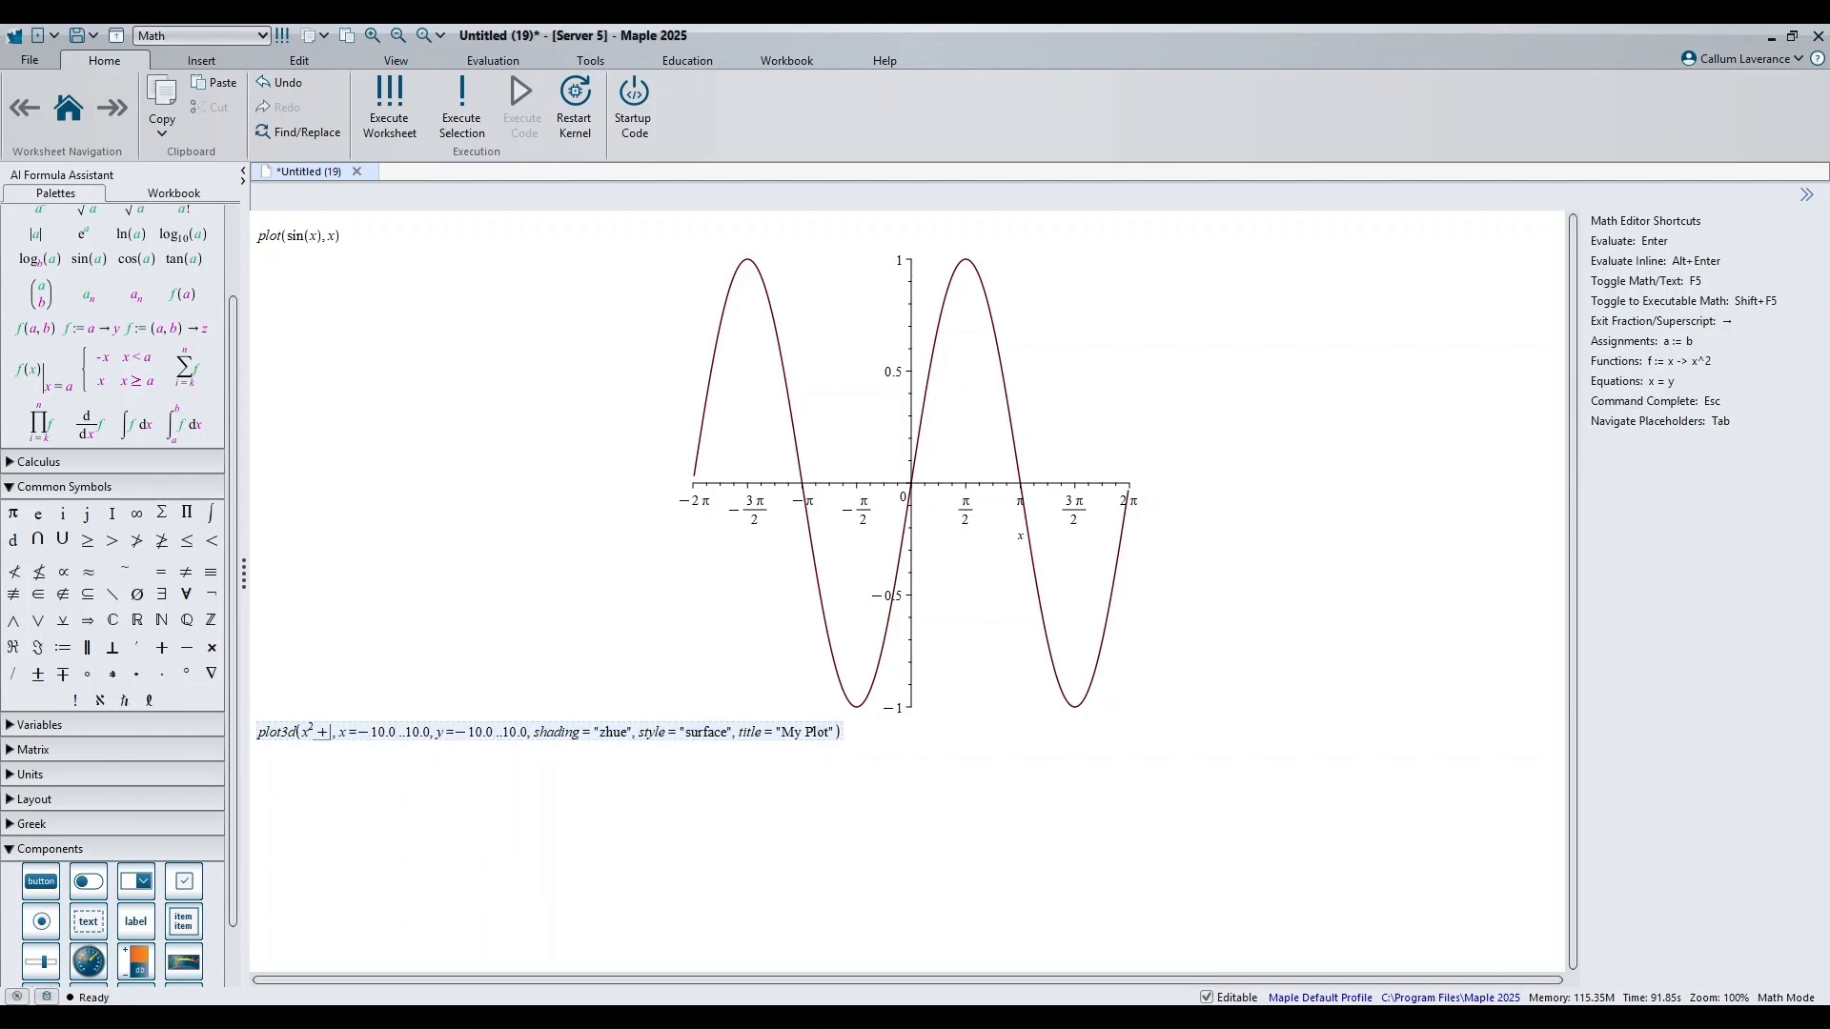
pyautogui.write('y^2')
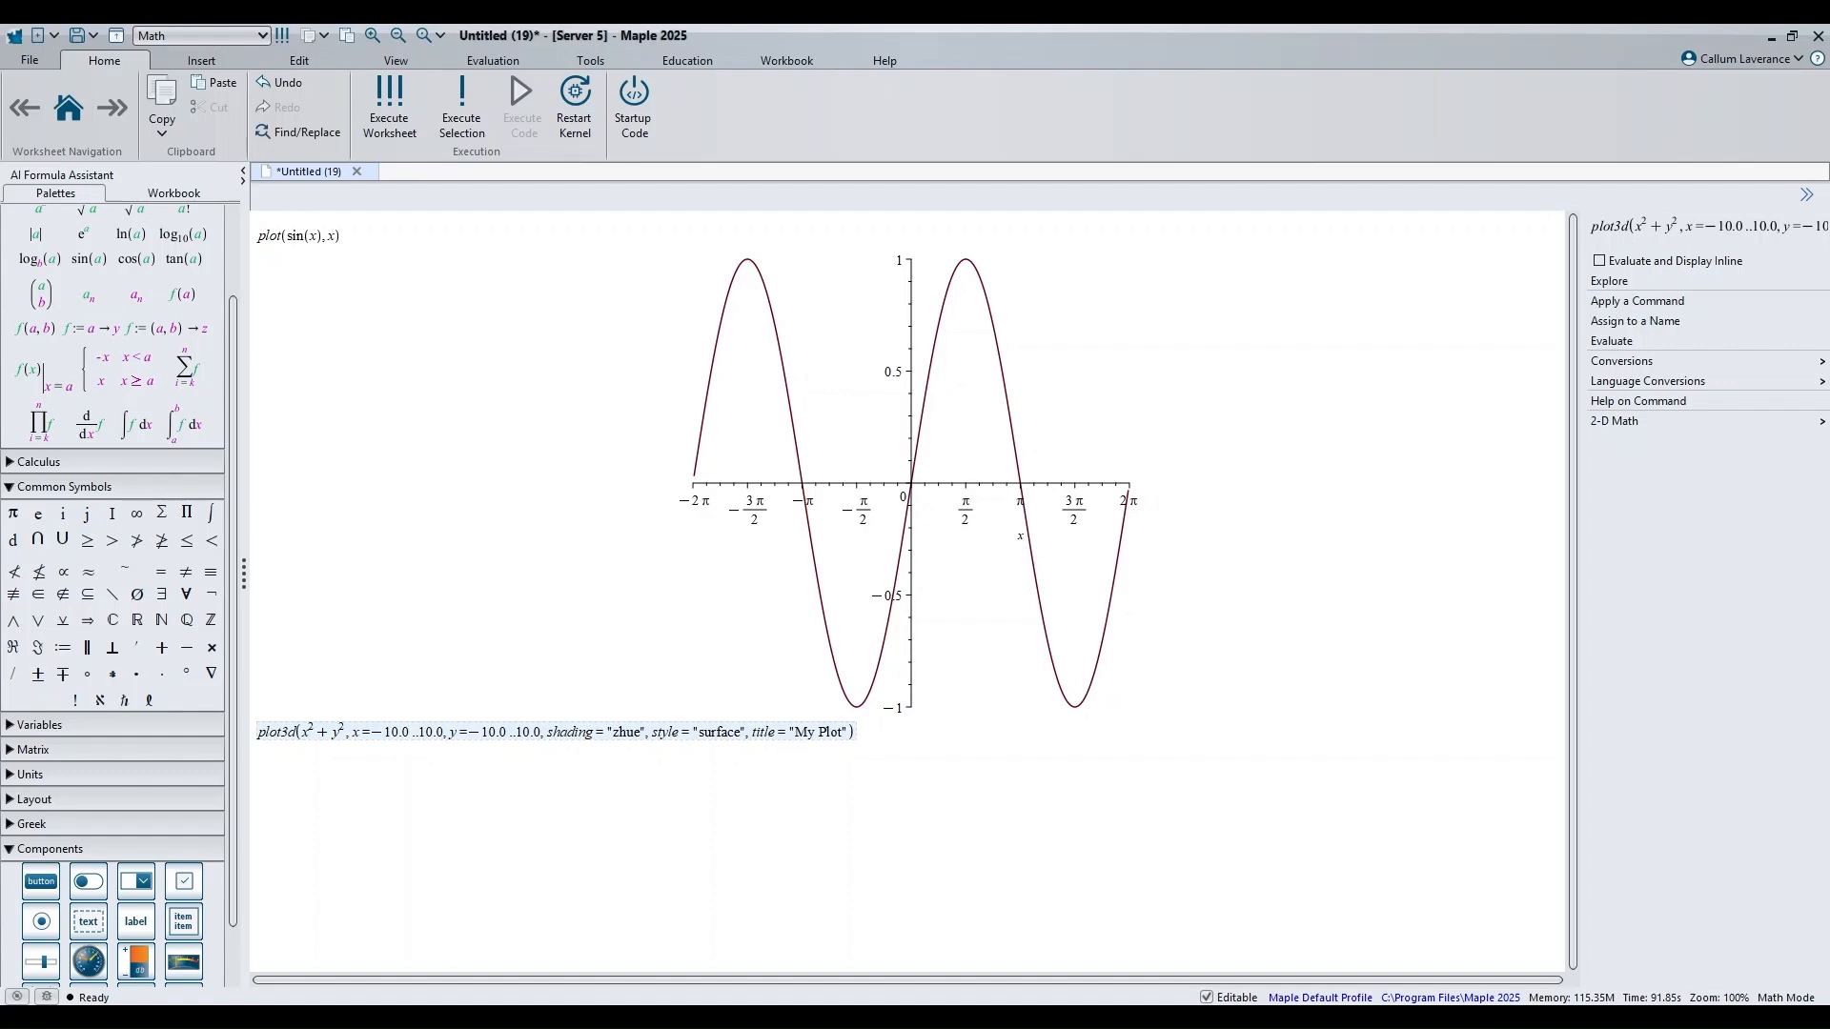
# Step: Execute the plot3d command and rotate the resulting x^2 + y^2 surface to view it from another angle
pyautogui.moveTo(542, 731); pyautogui.dragTo(358, 732)
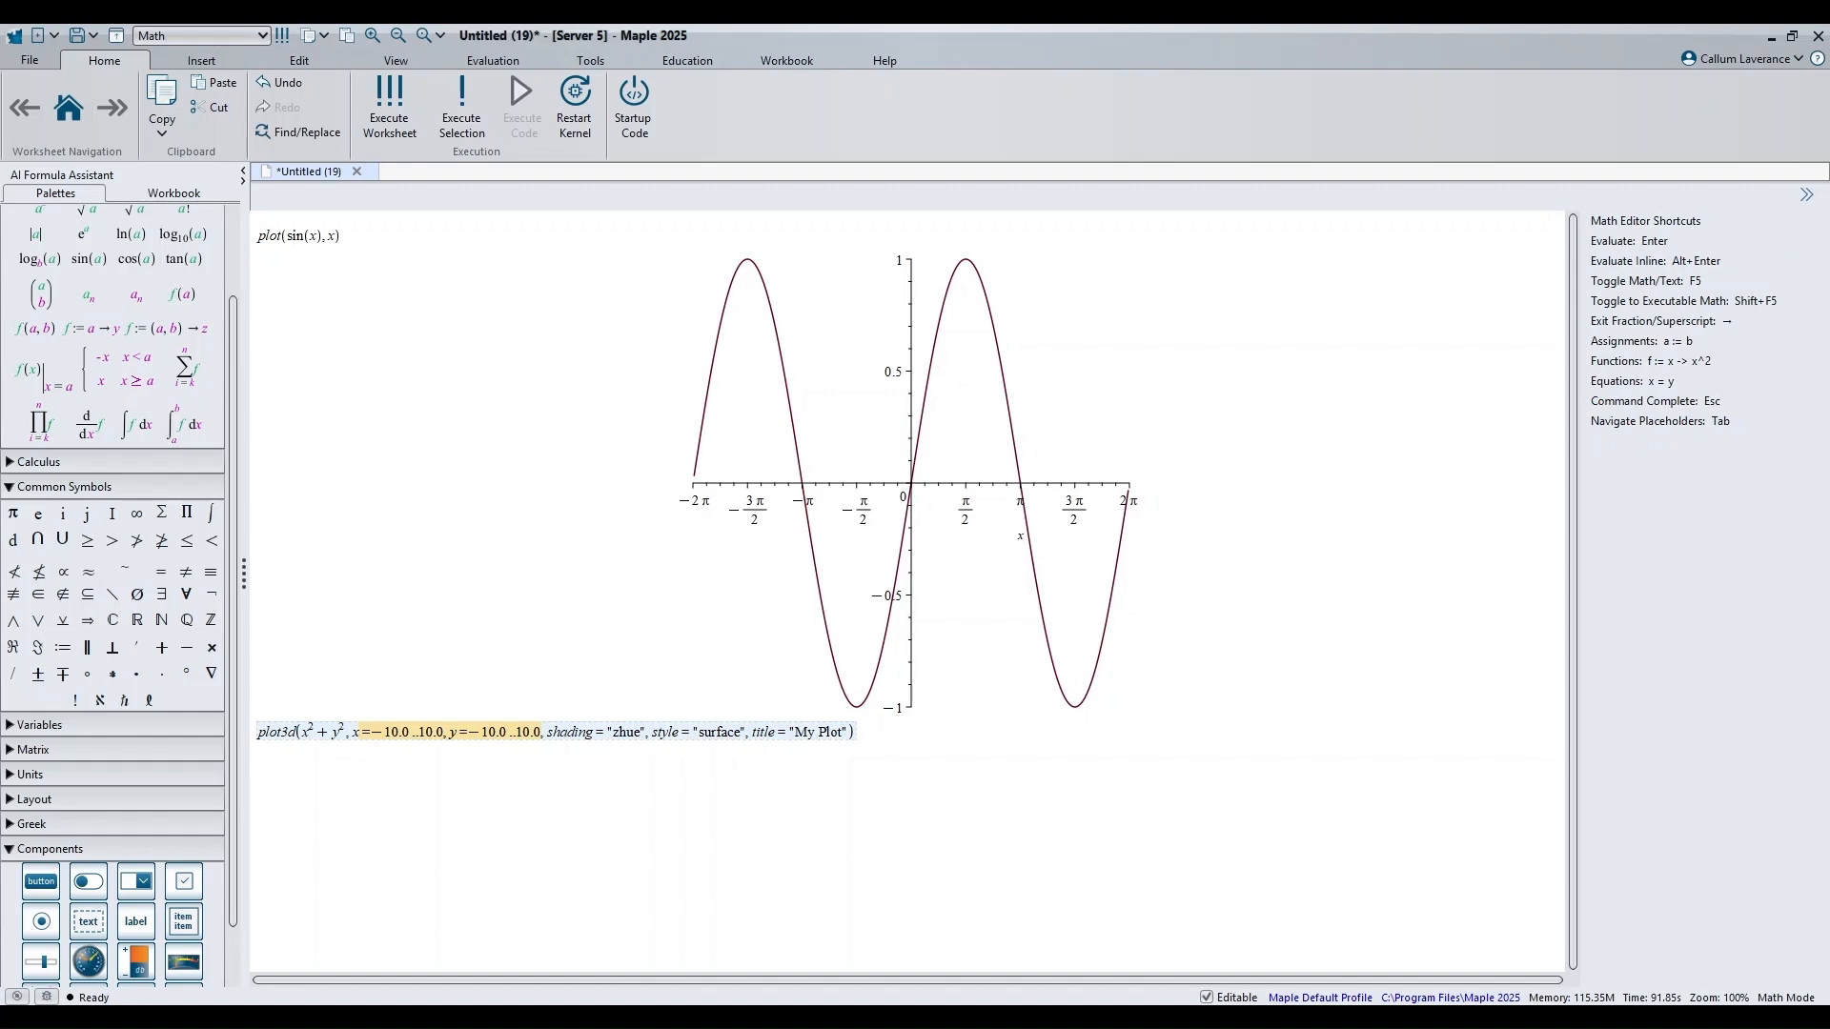
pyautogui.click(541, 732)
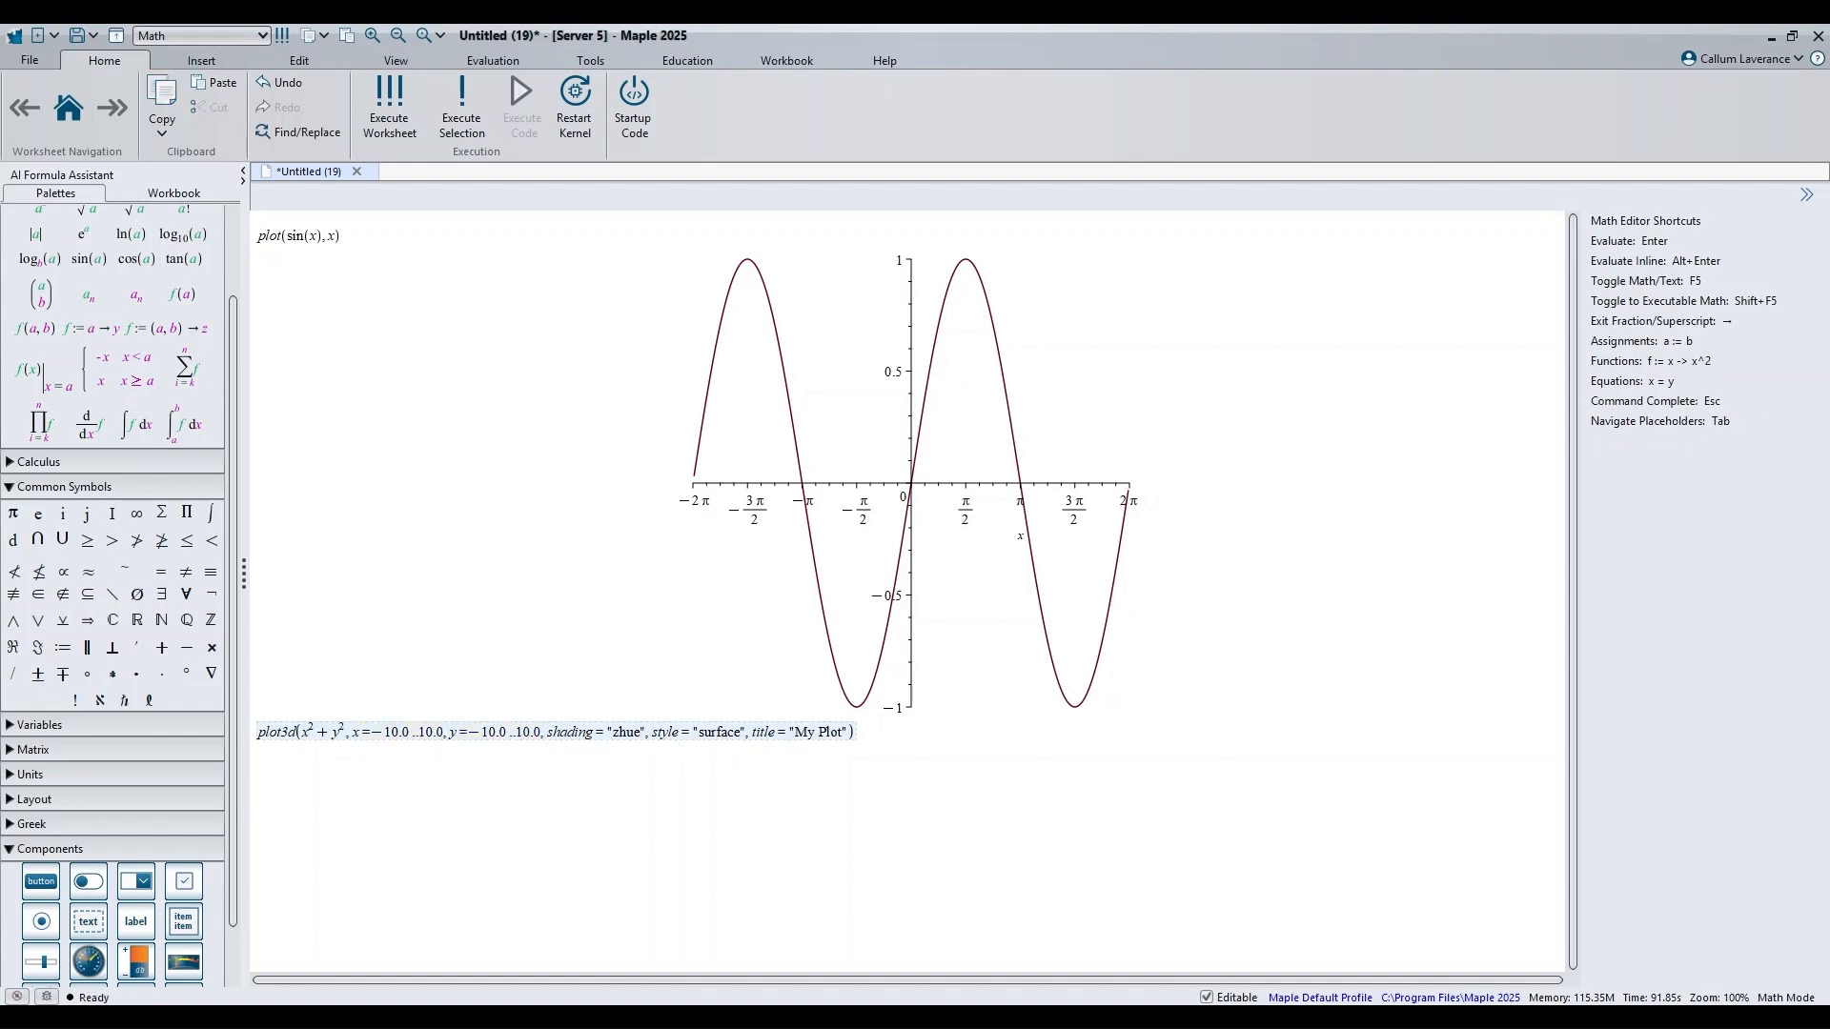
pyautogui.moveTo(642, 732); pyautogui.dragTo(619, 732)
pyautogui.press('Return')
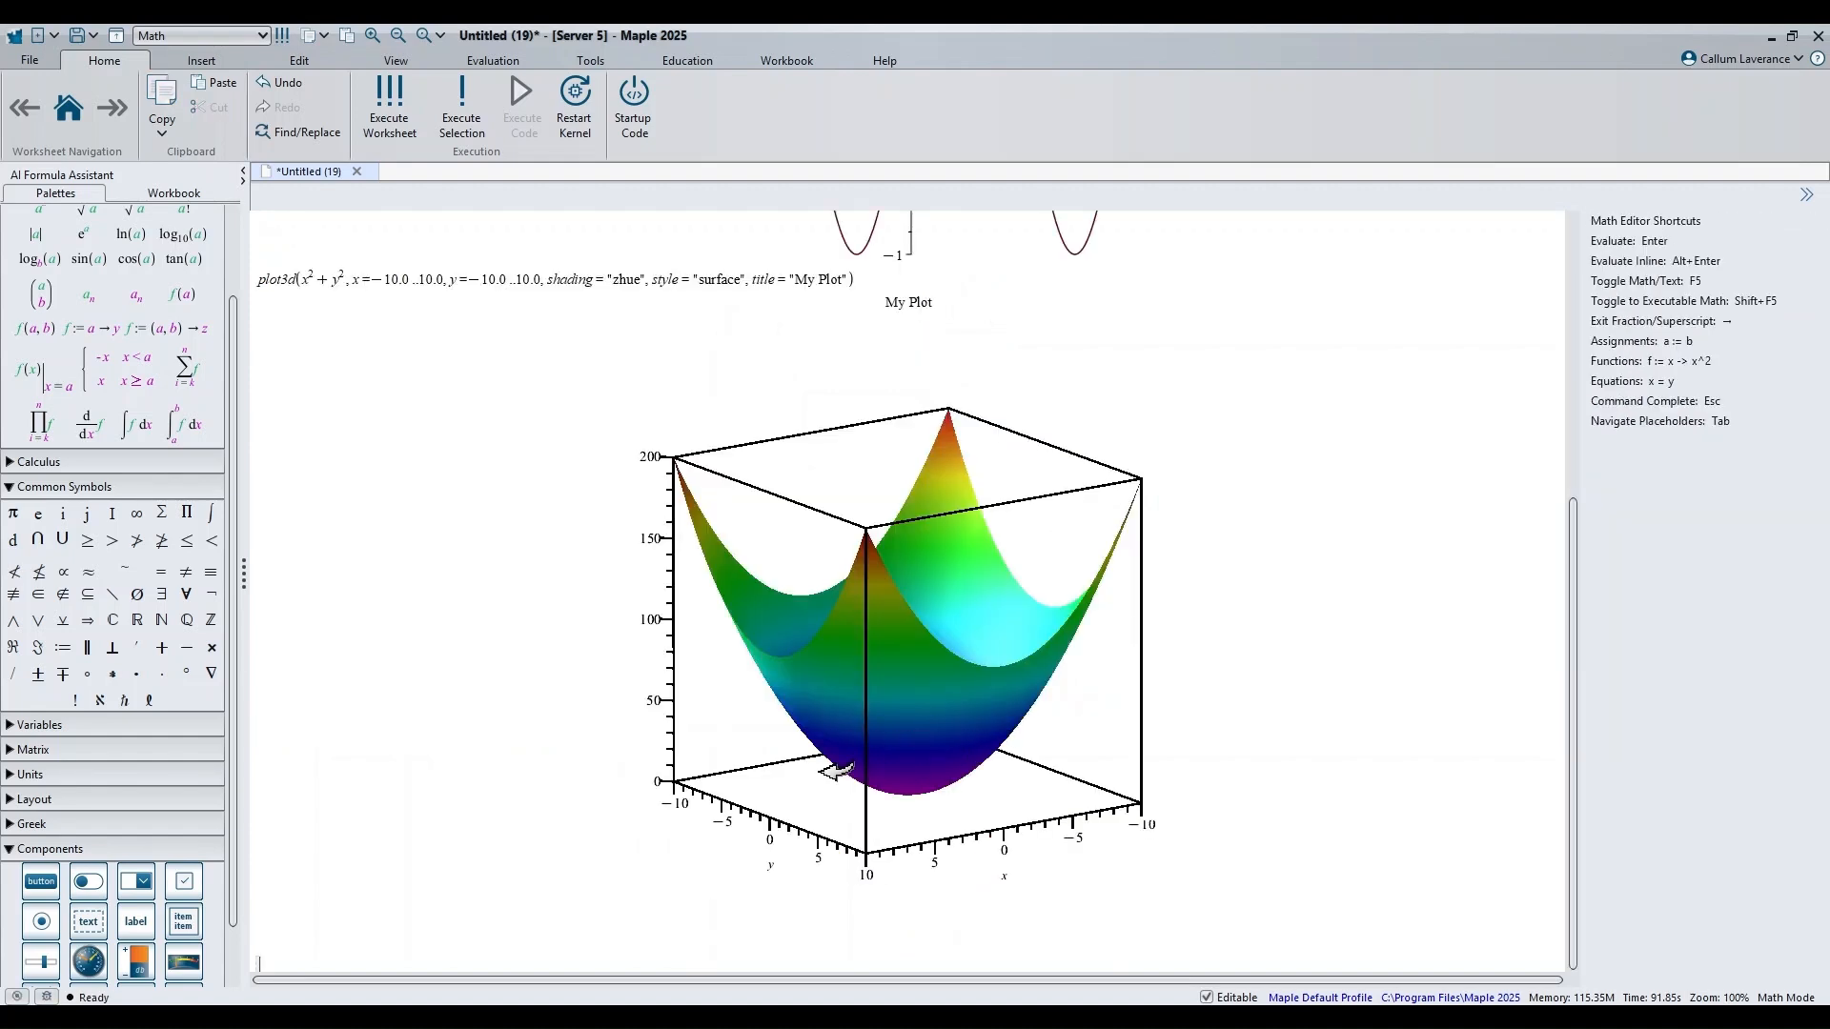
pyautogui.click(869, 812)
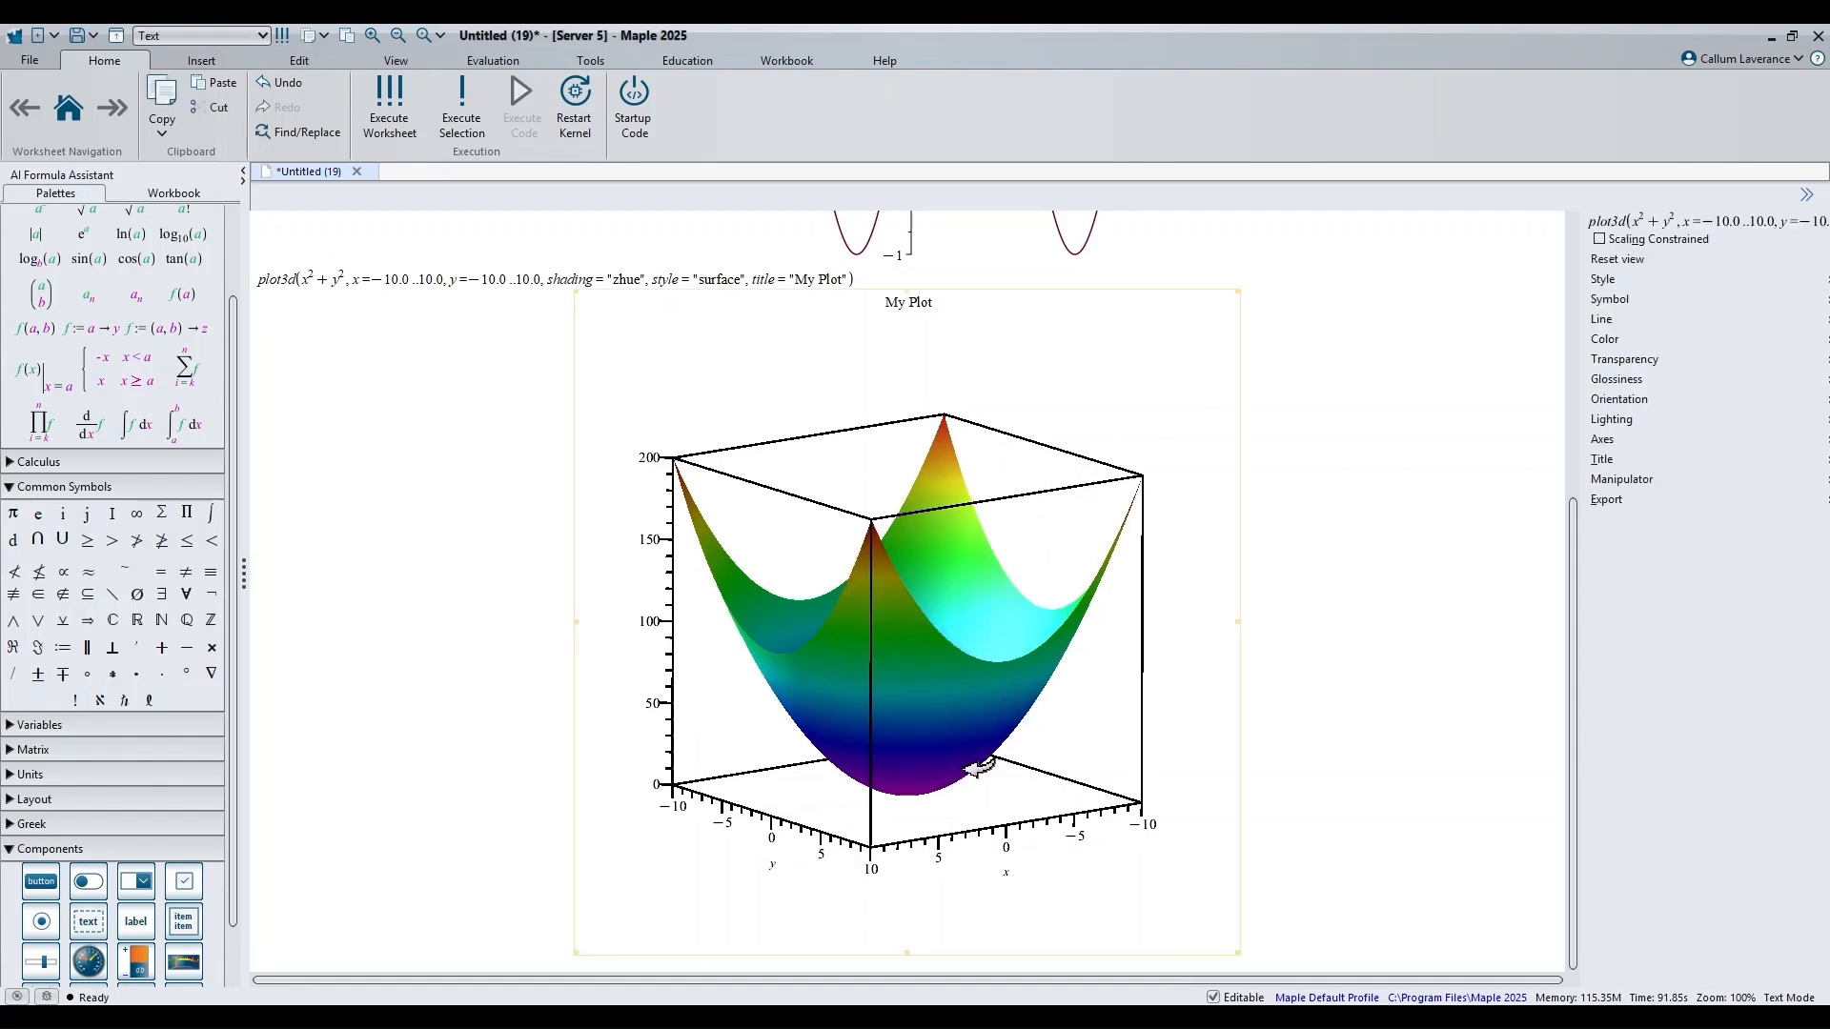
pyautogui.moveTo(1015, 758); pyautogui.dragTo(983, 795)
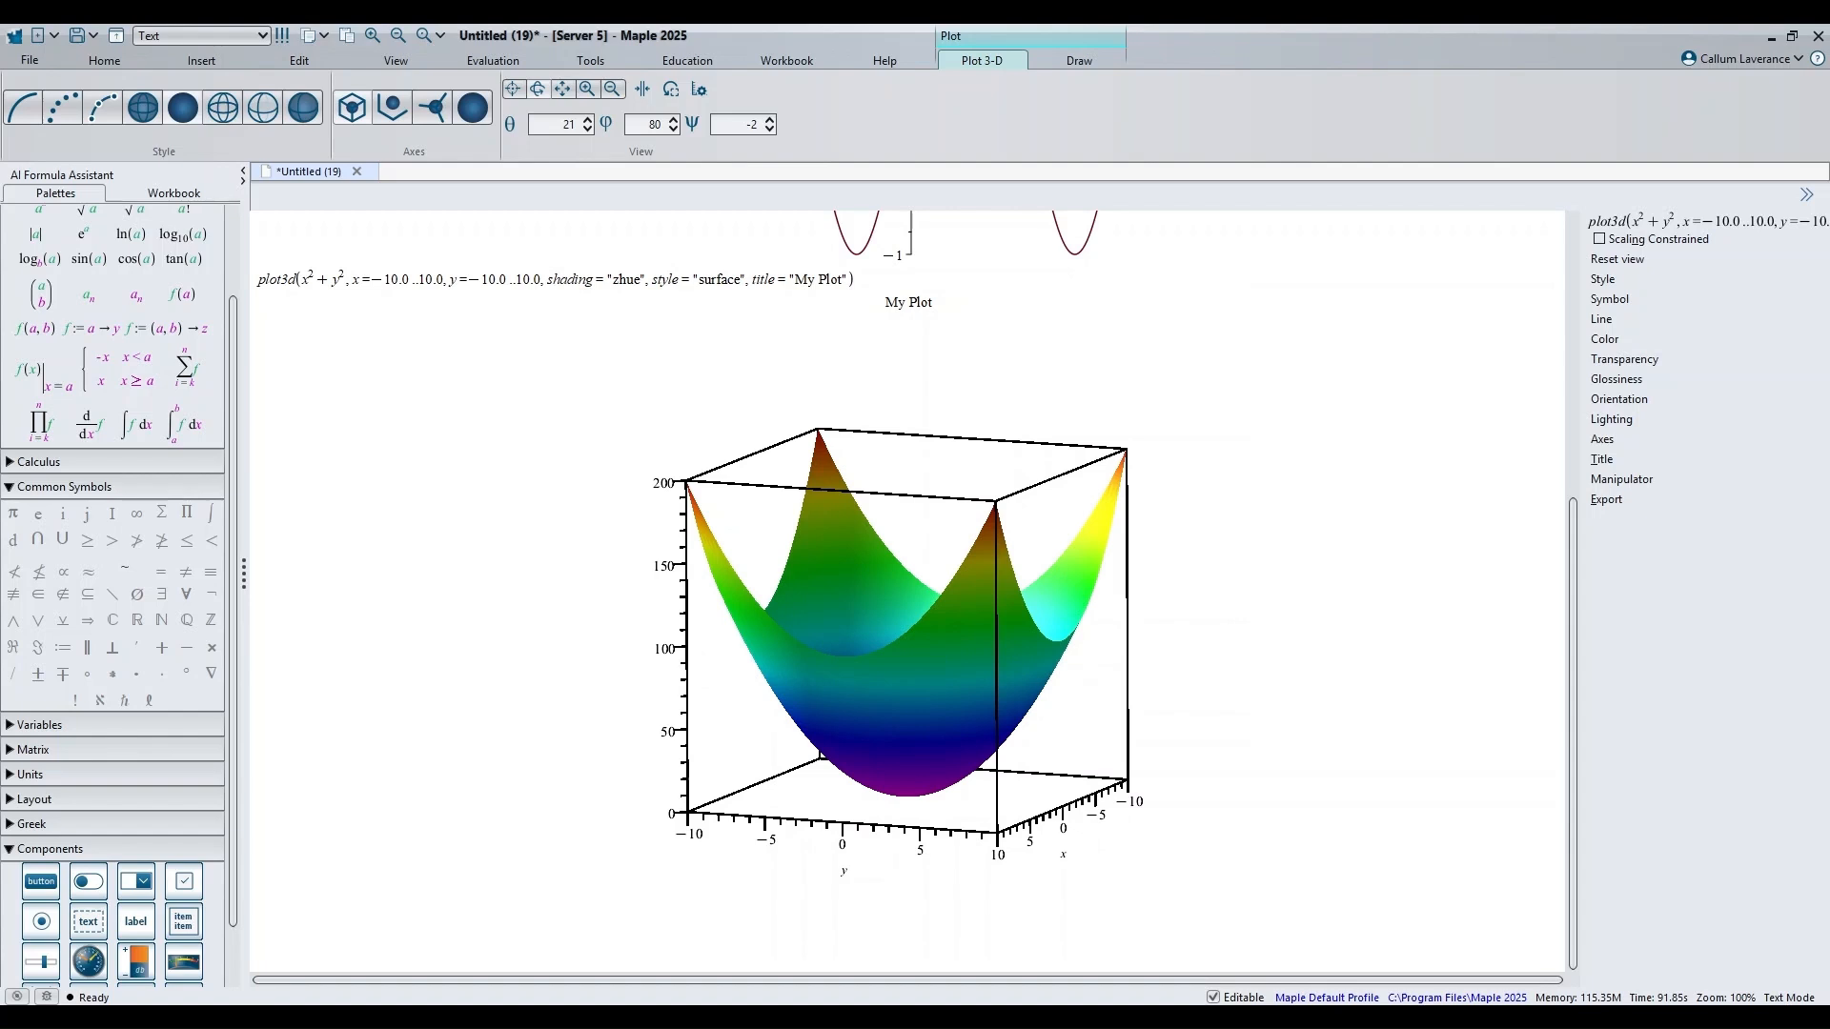
# Step: Search the Maple help for "plotting guide" and find the Plotting Guide entry
pyautogui.click(878, 60)
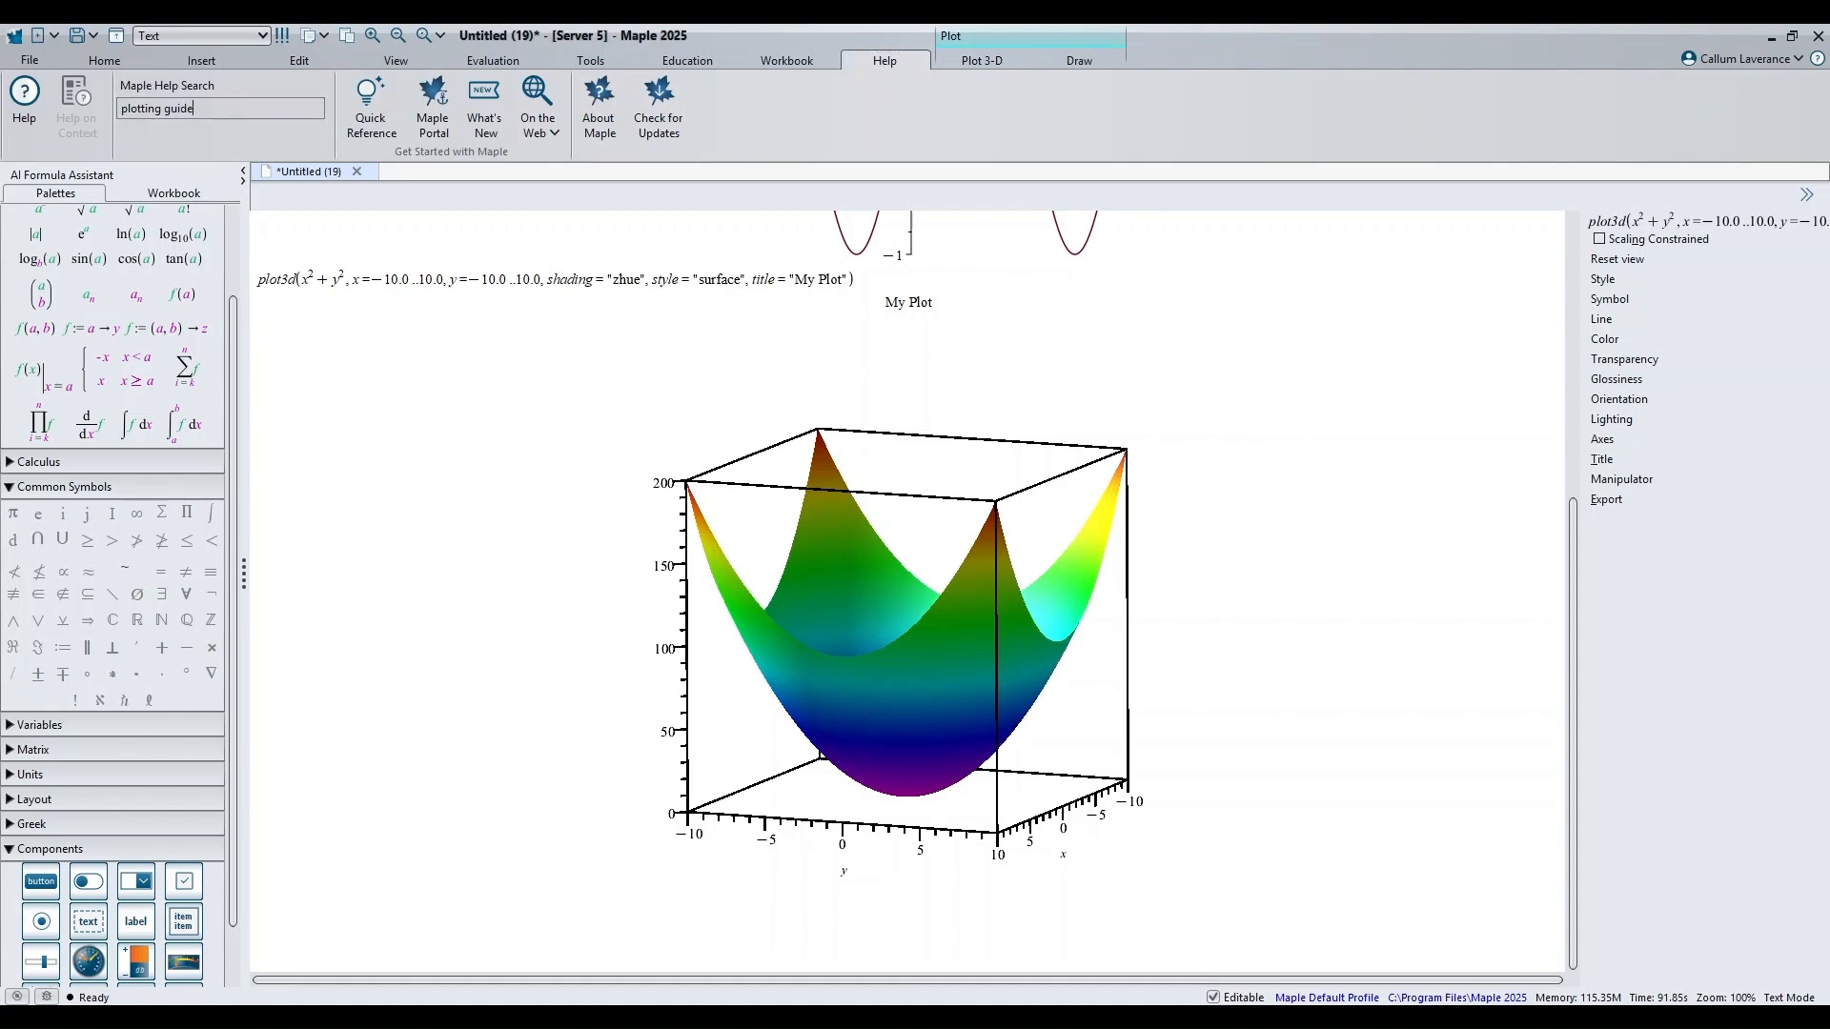
pyautogui.press('Return')
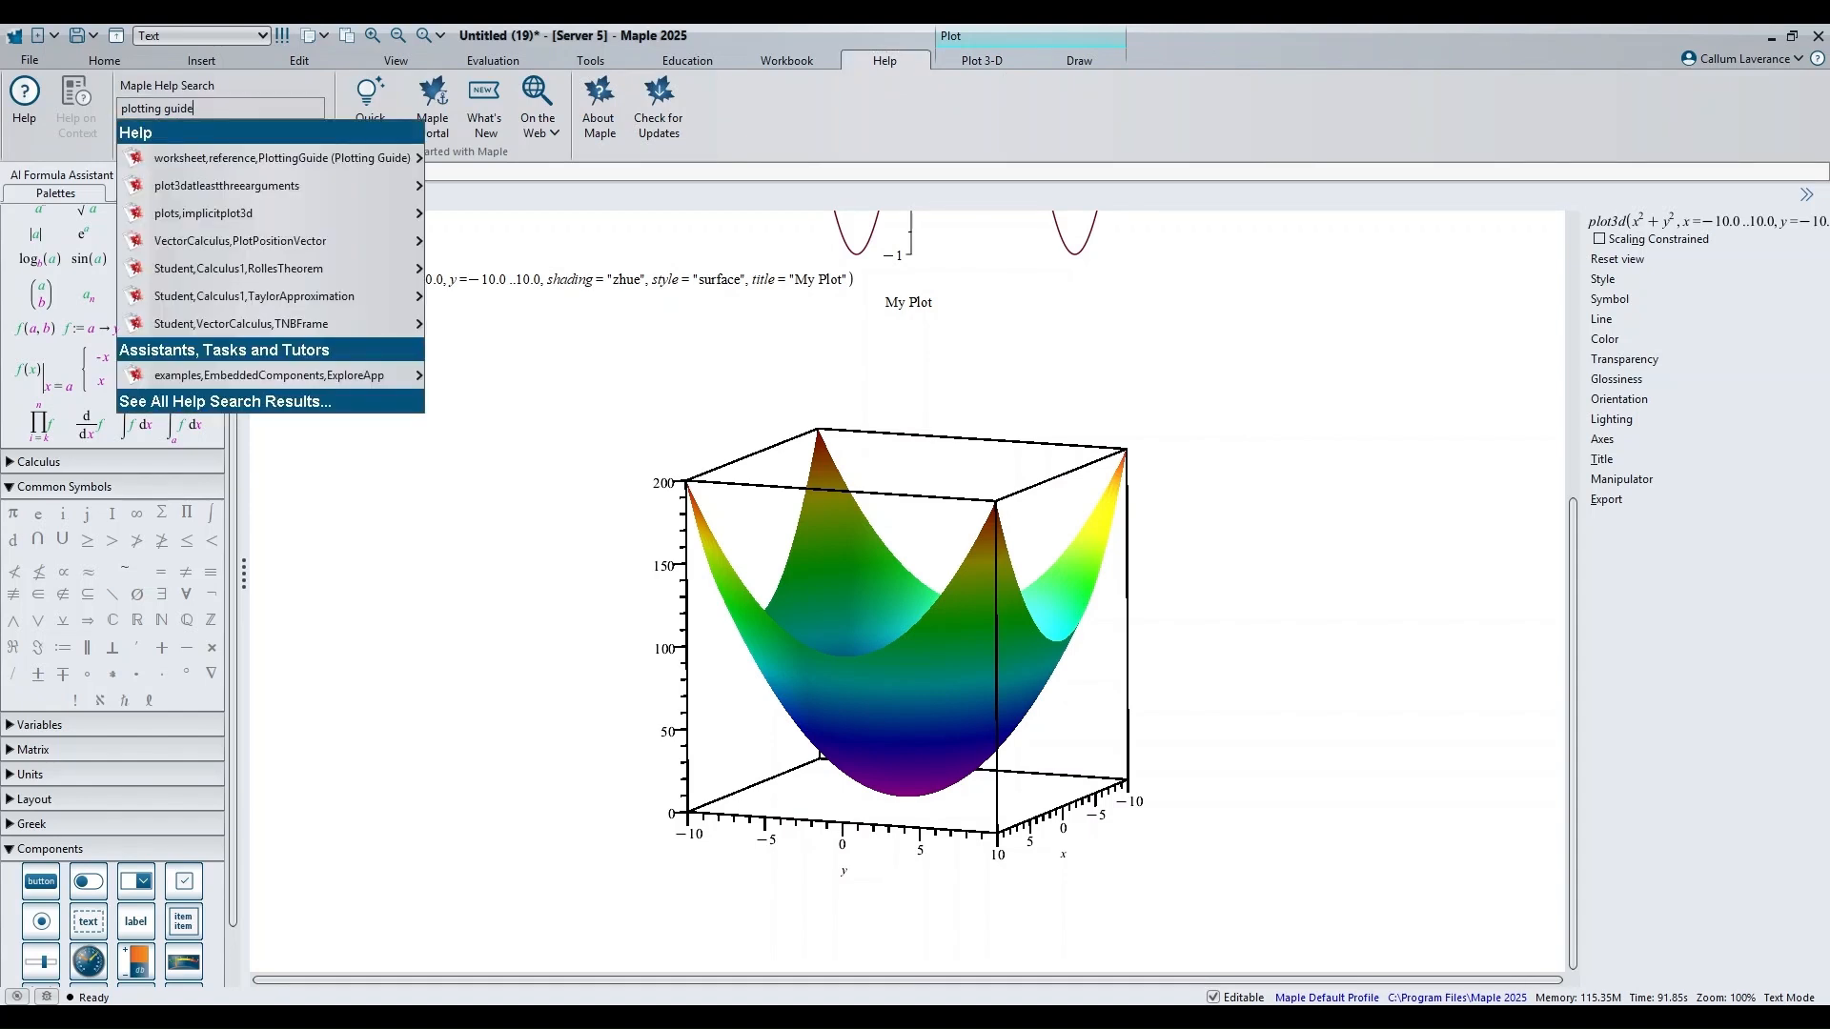
pyautogui.moveTo(319, 160)
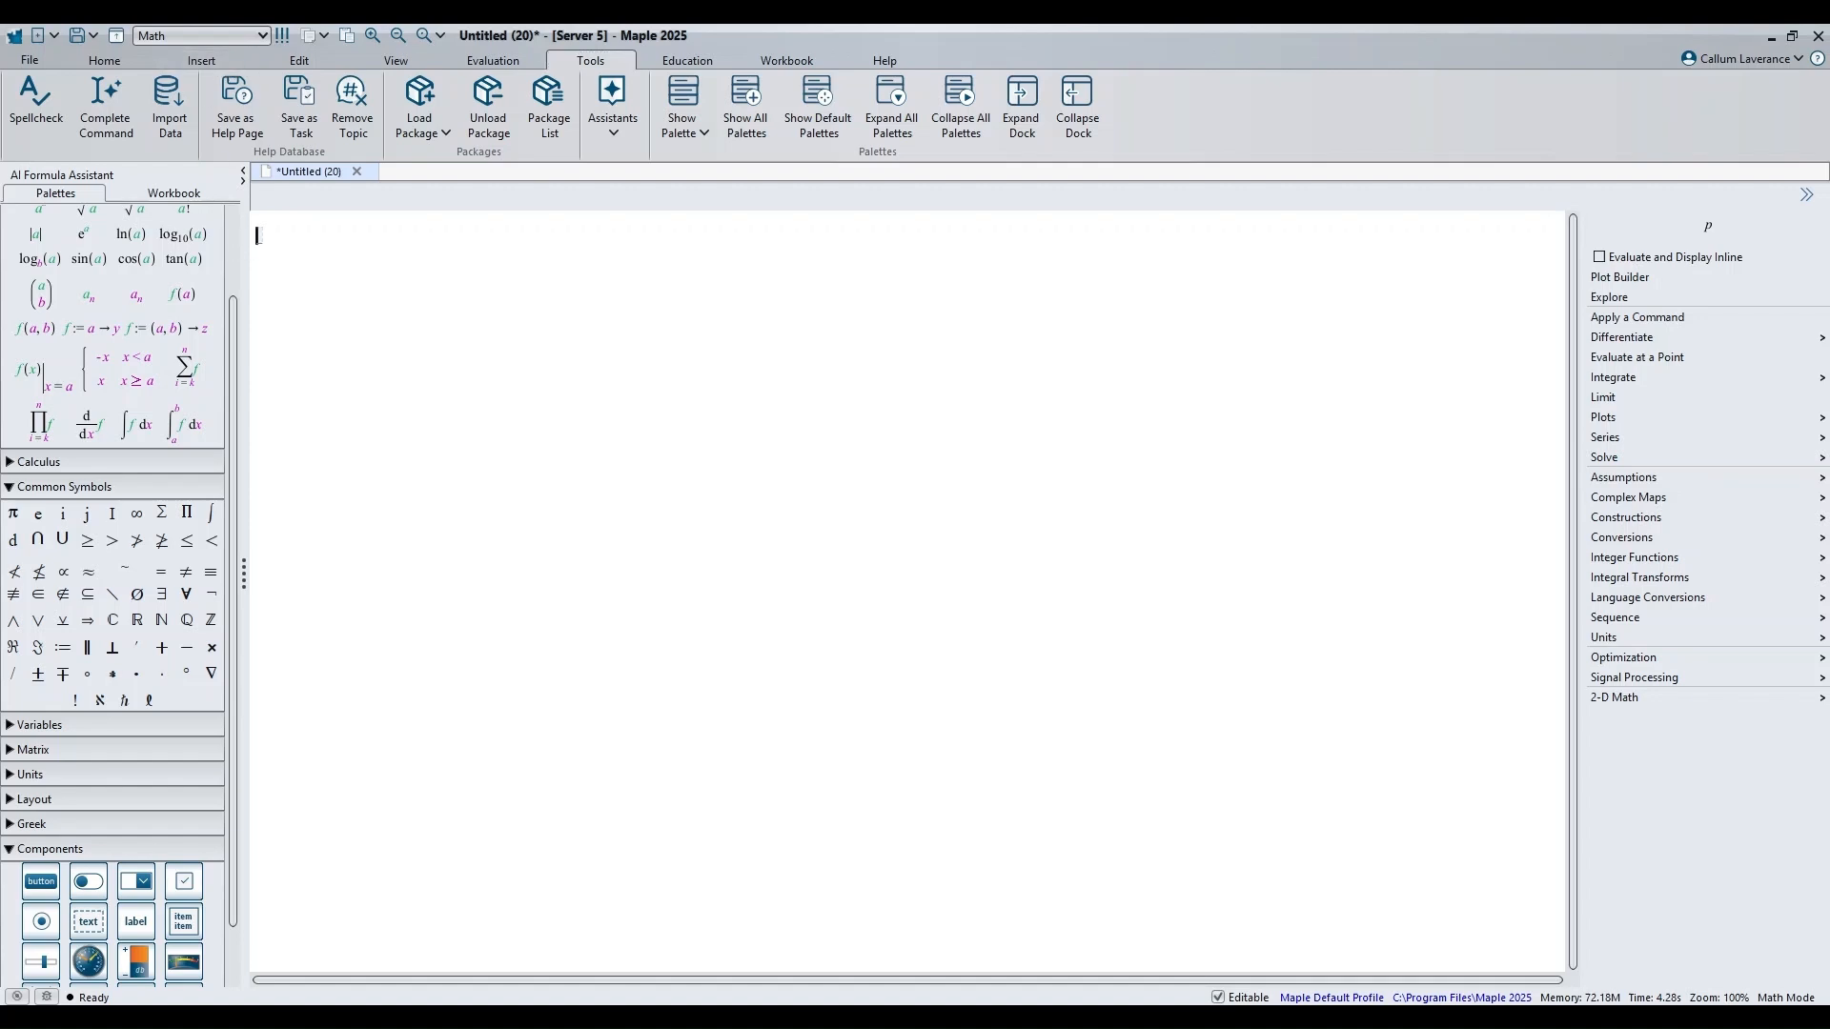
# Step: Enter the command plot3d(cos(a*x) + b*sin(y)) in the empty document
pyautogui.write('lot3d(')
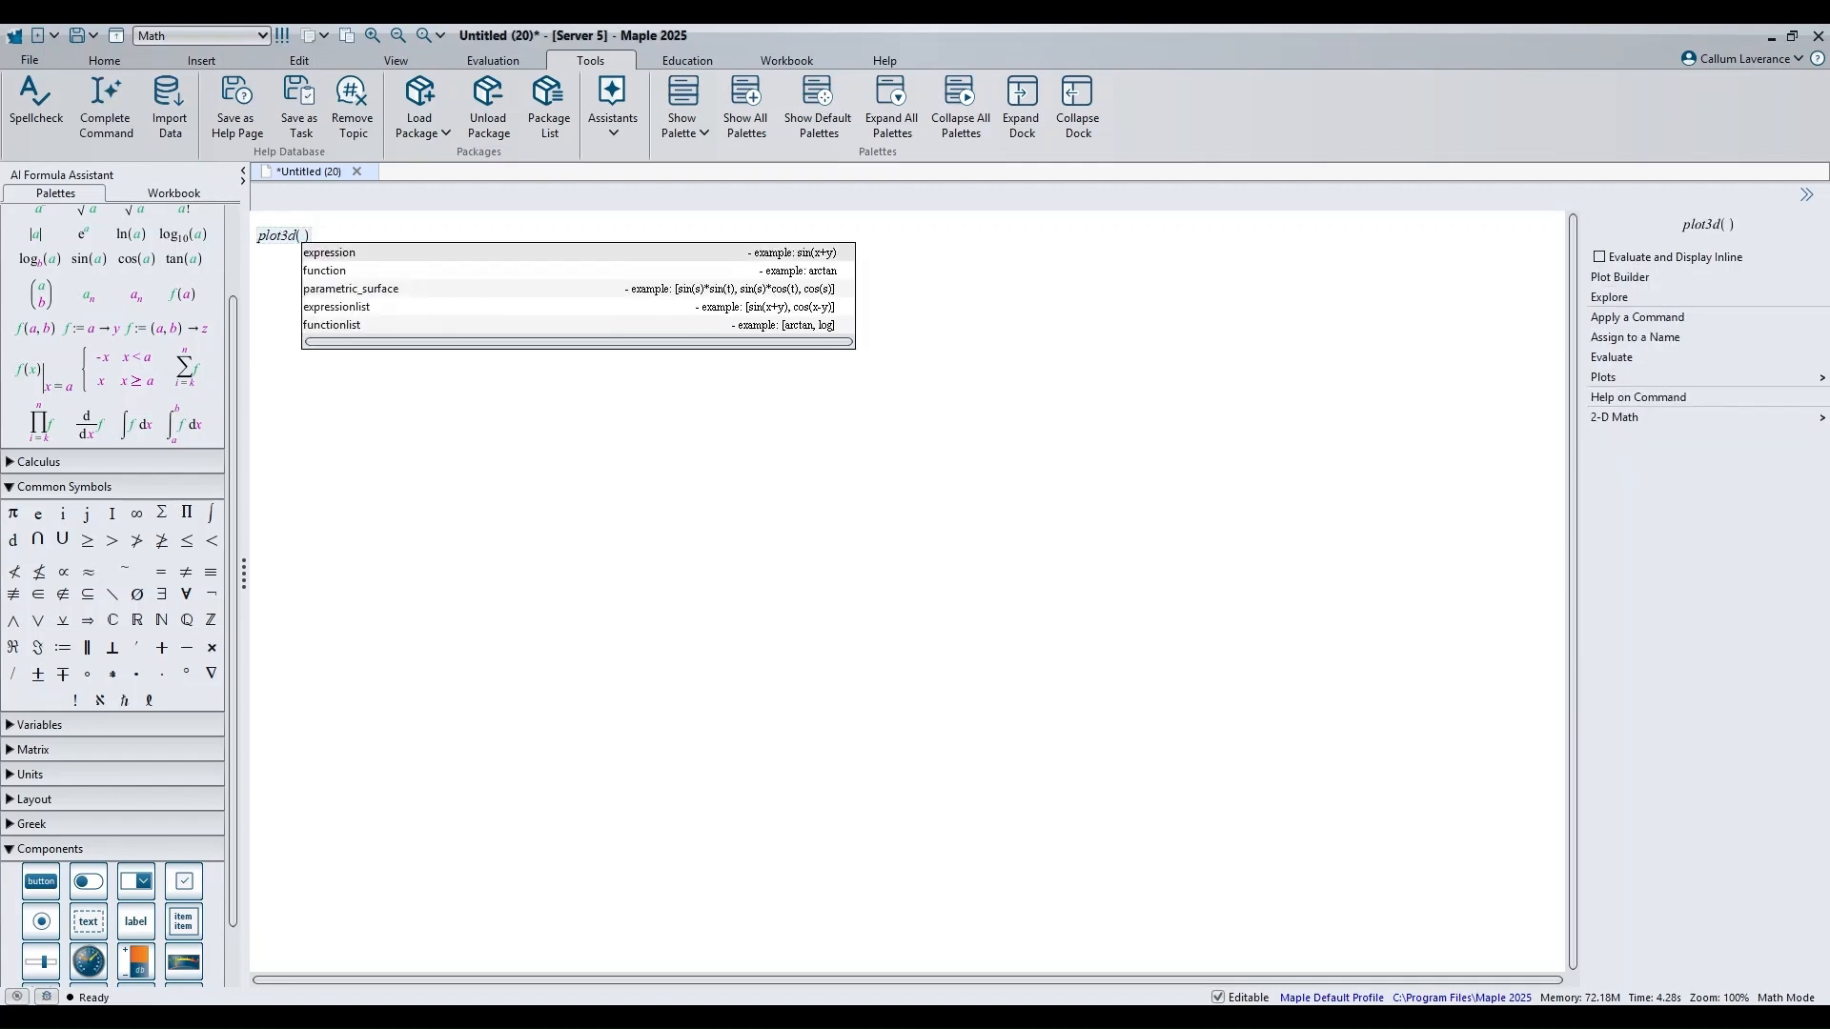
pyautogui.write('cos(')
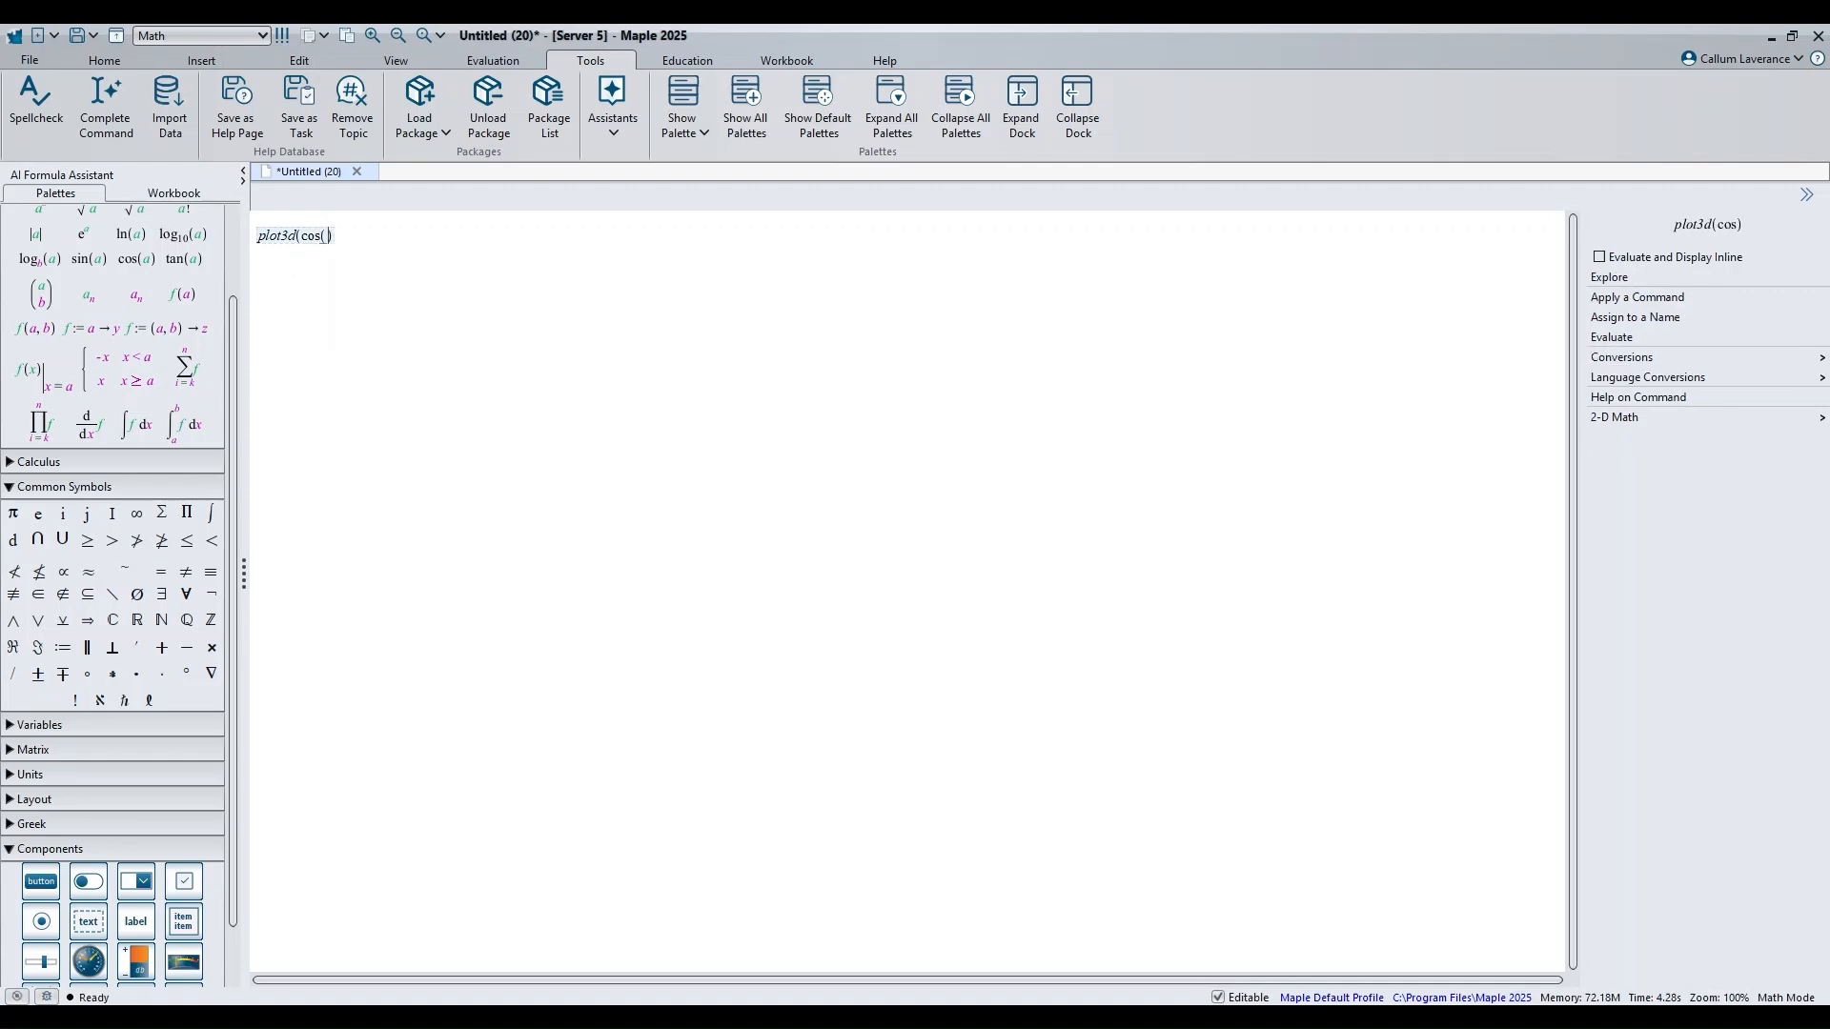
pyautogui.write('a*x')
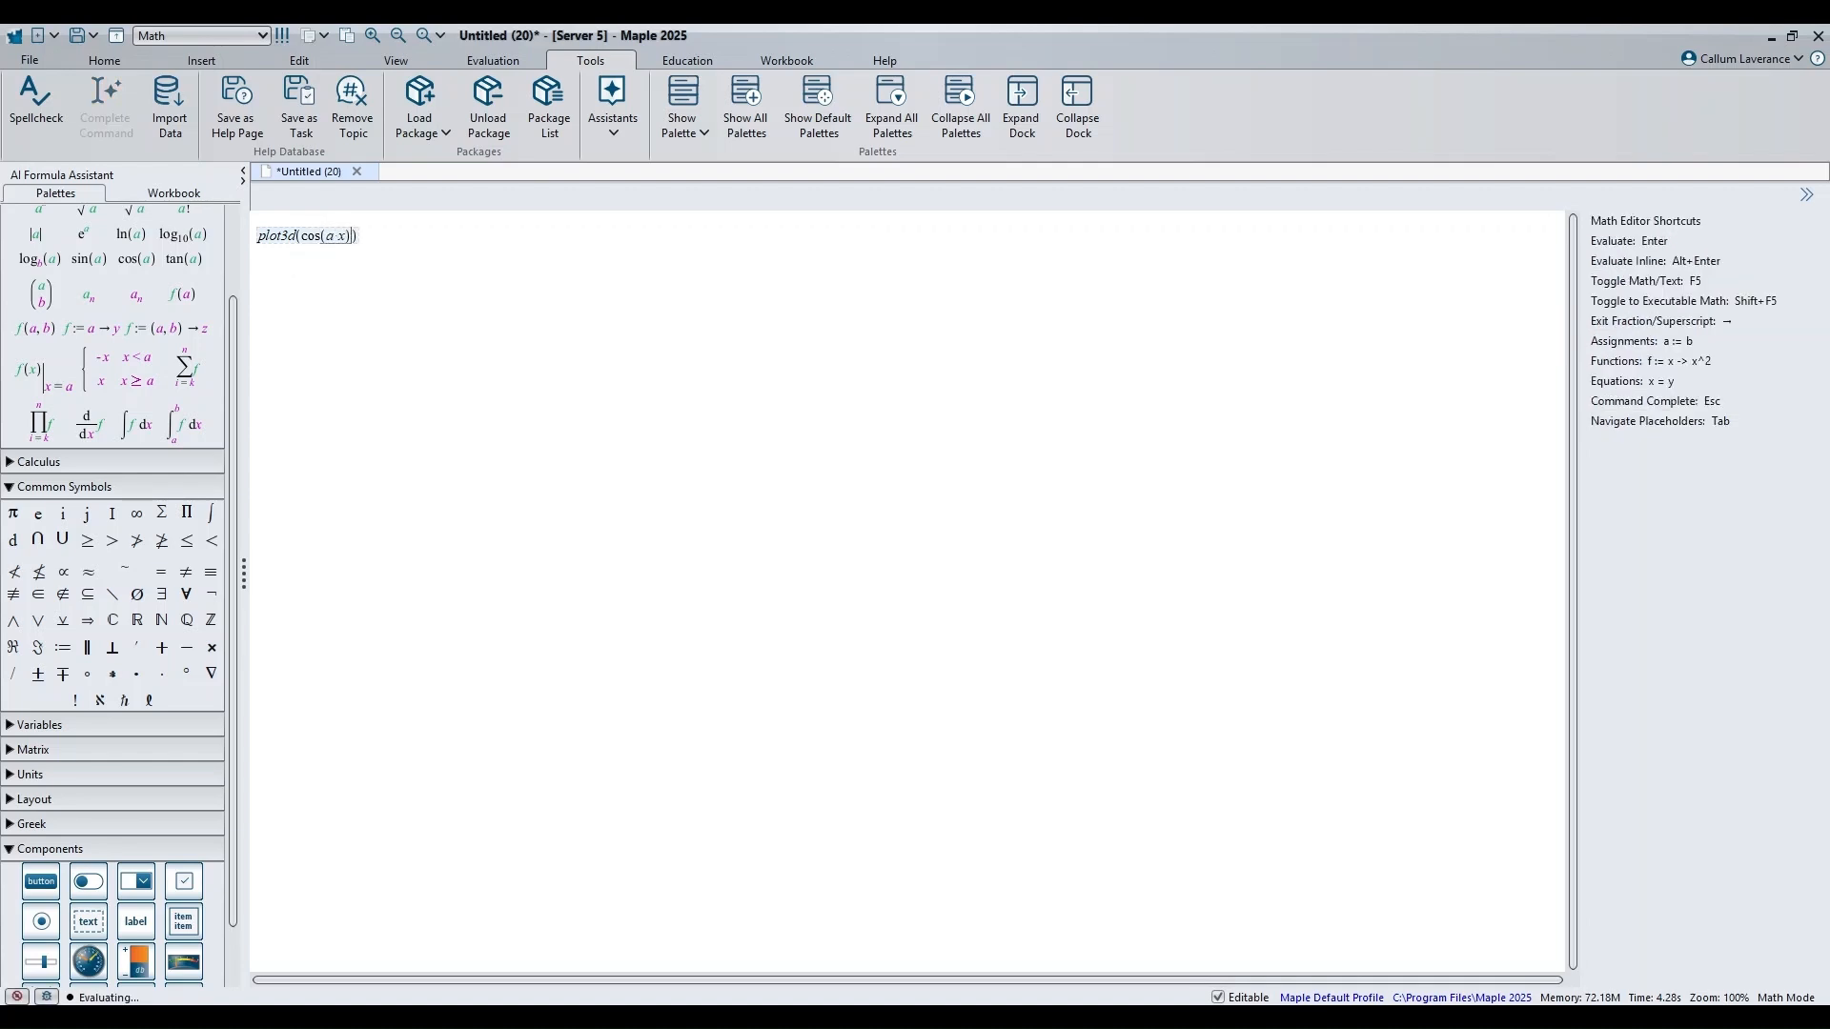
pyautogui.press('Right')
pyautogui.write('+')
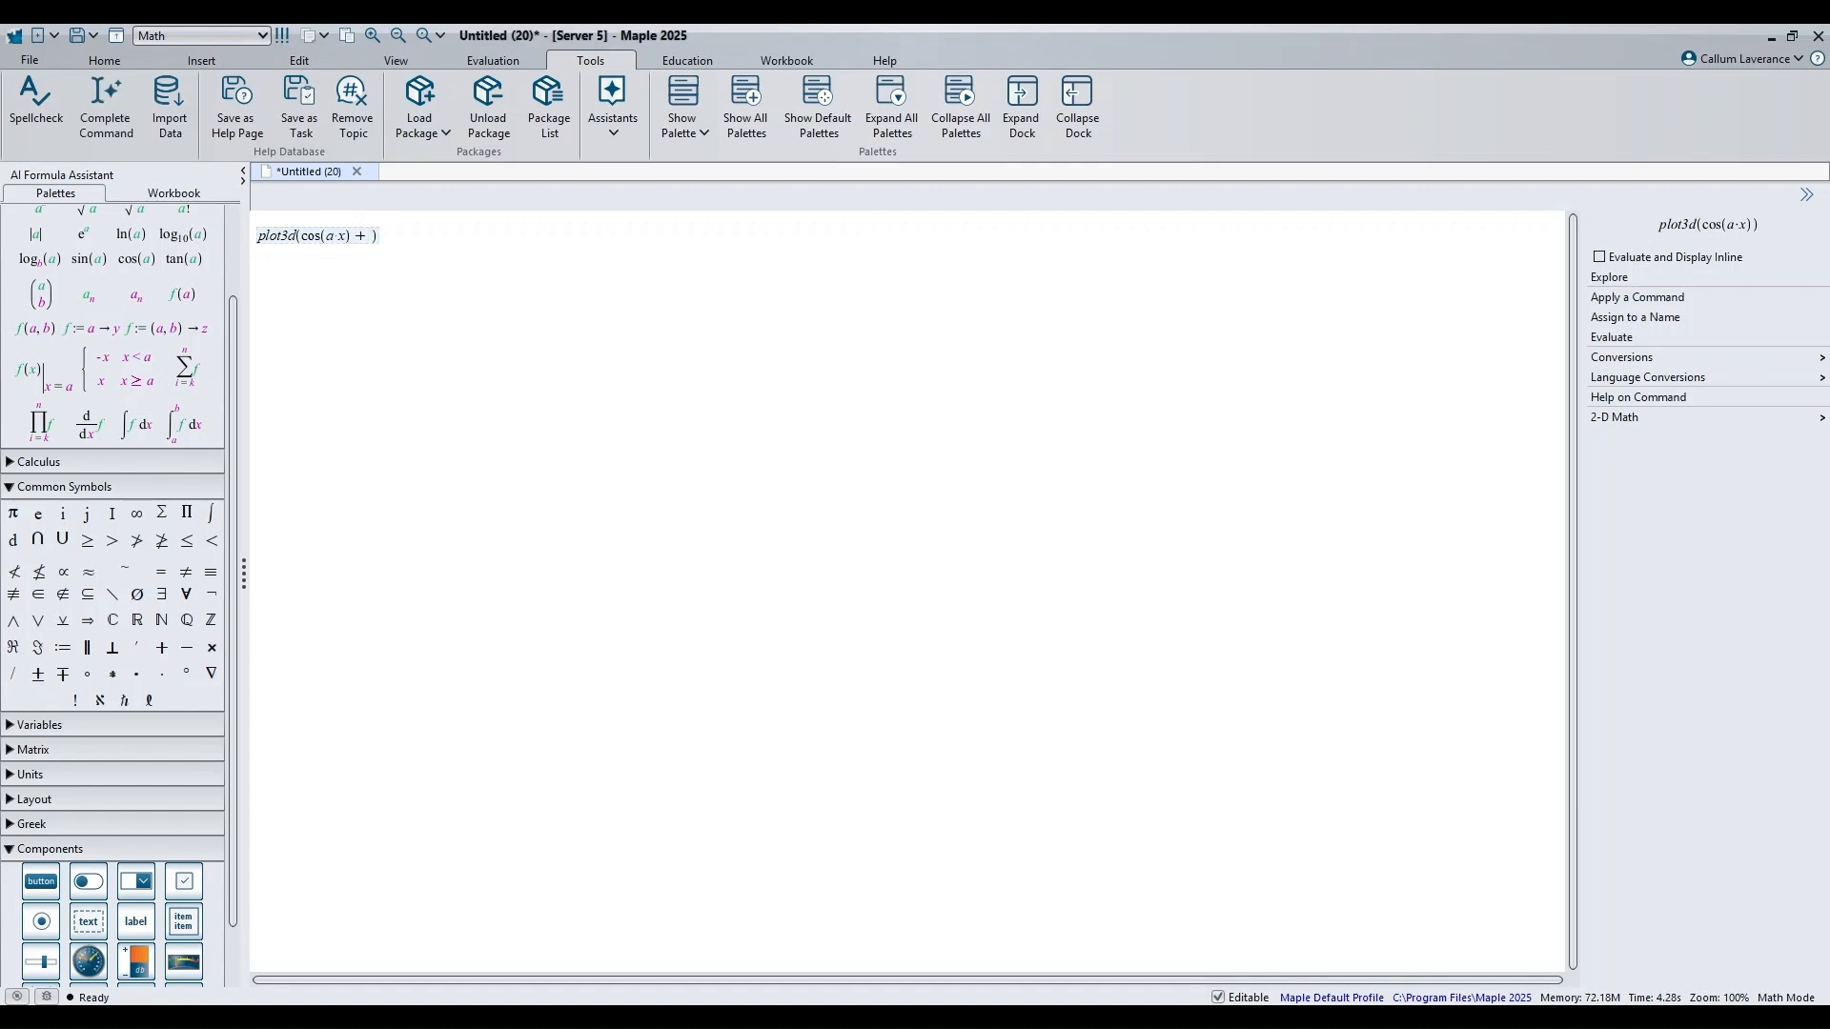
pyautogui.write('b*sin(')
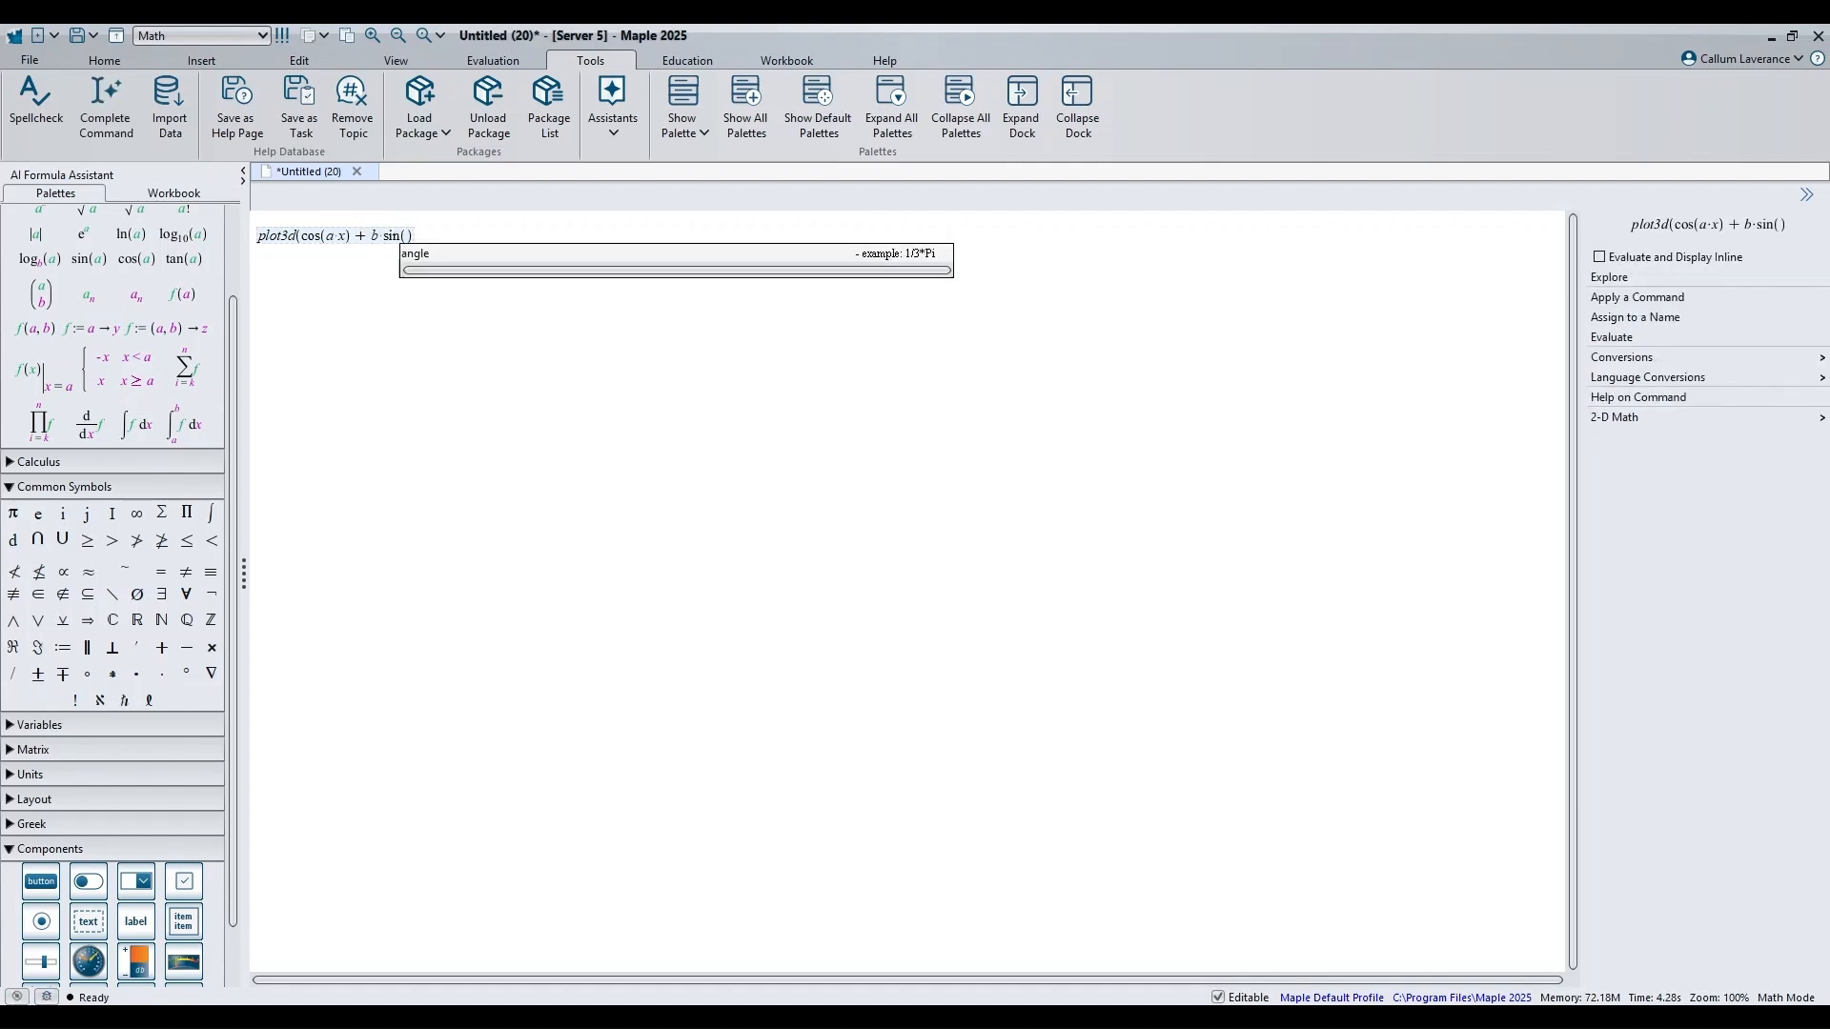
pyautogui.write('y))')
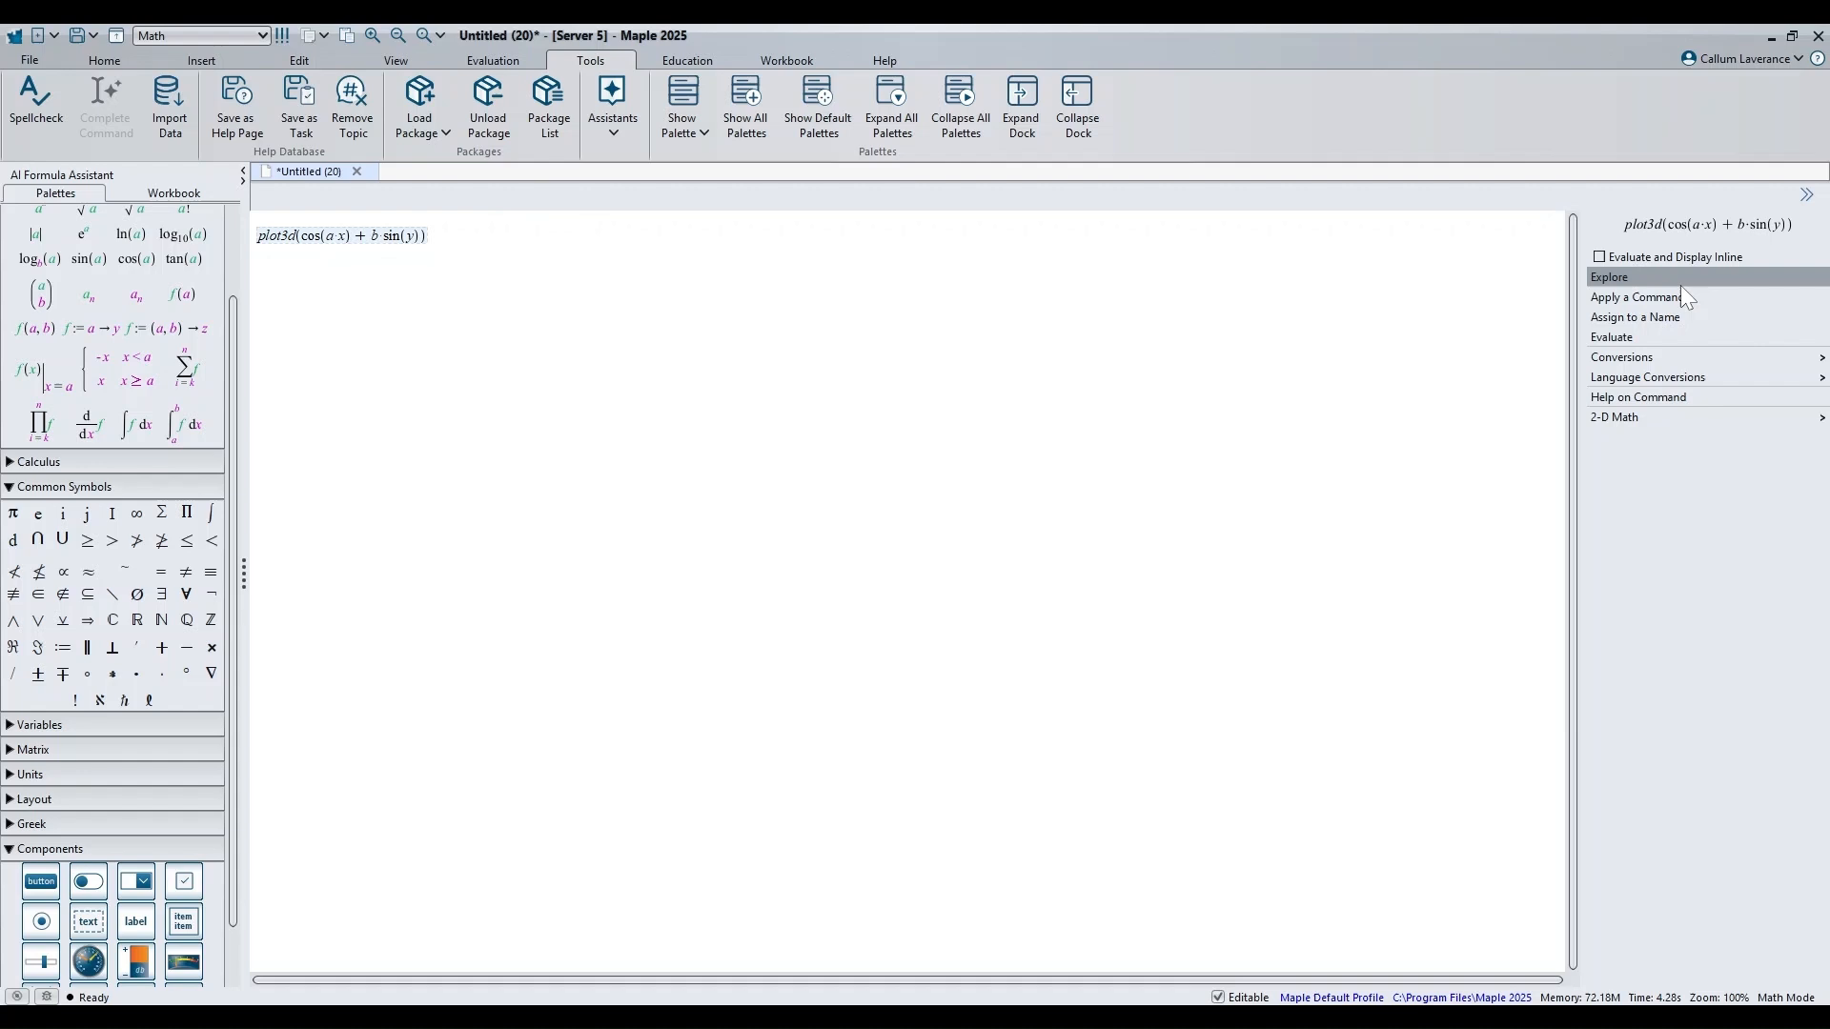
# Step: Explore the plot3d command with parameters x and y skipped, and set the sliders to a = 1 and b = 3
pyautogui.click(1629, 281)
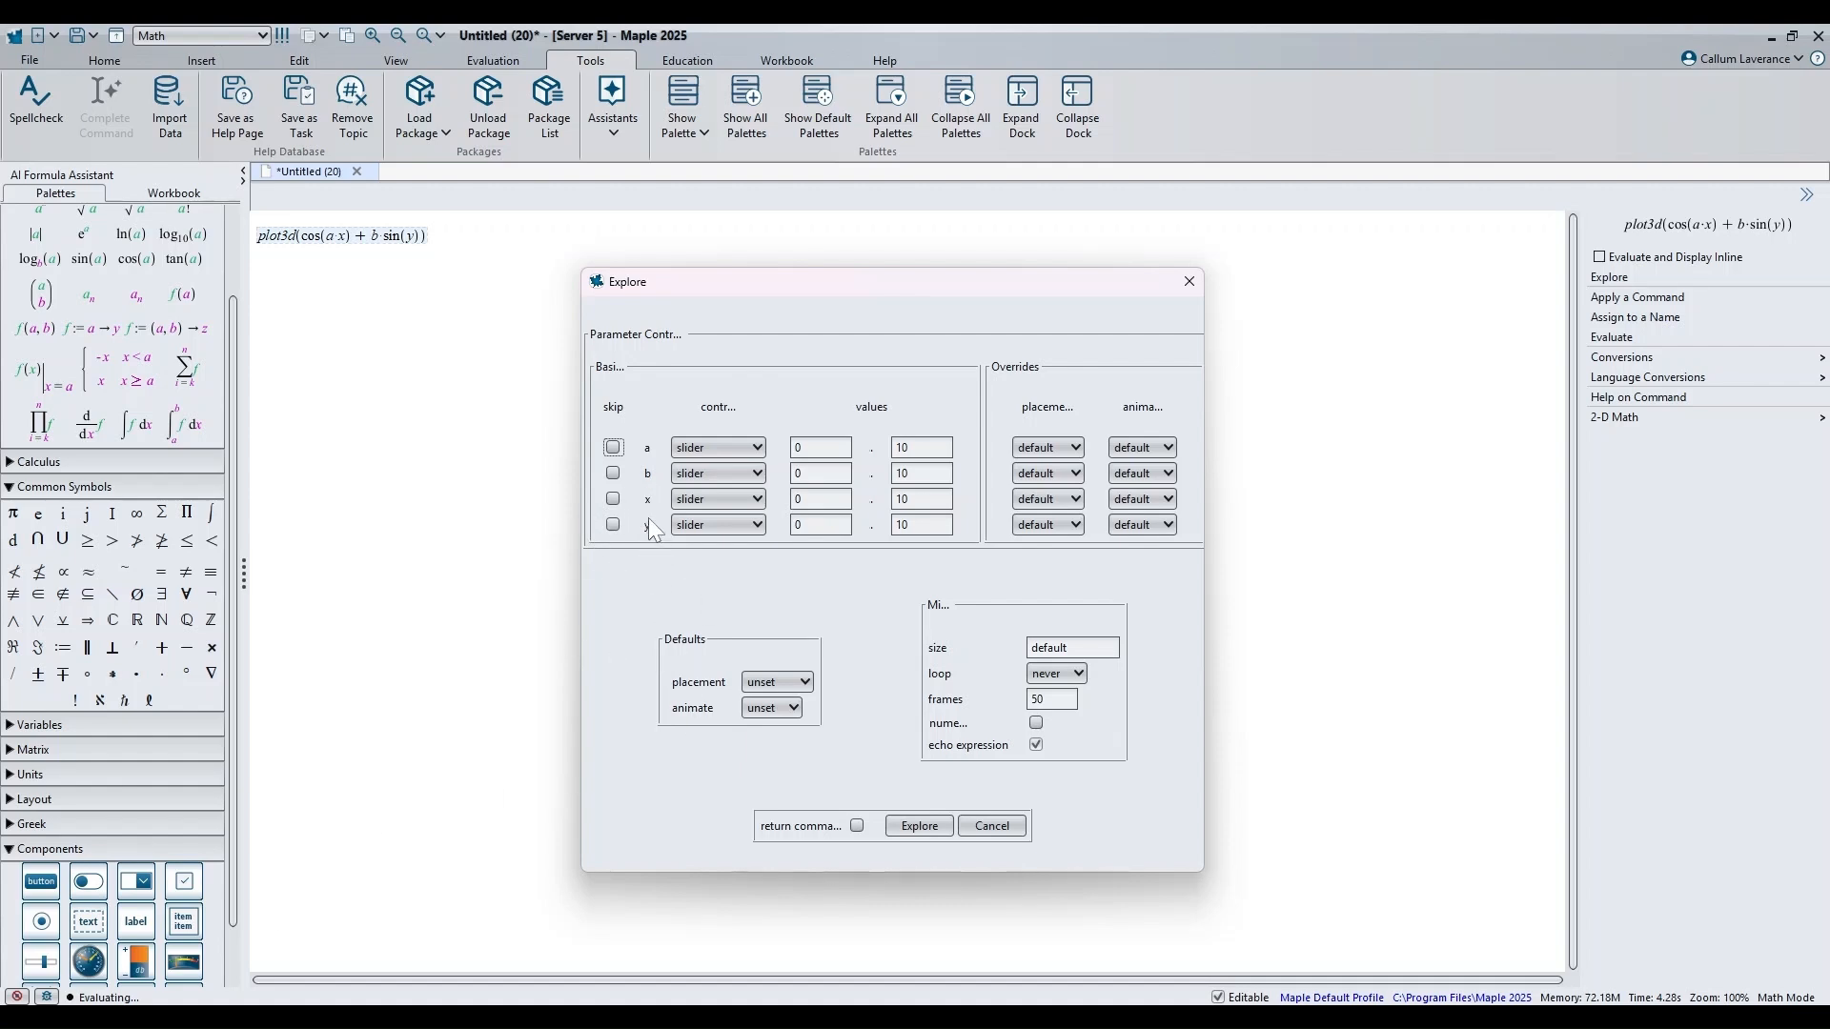
pyautogui.click(610, 527)
pyautogui.click(612, 498)
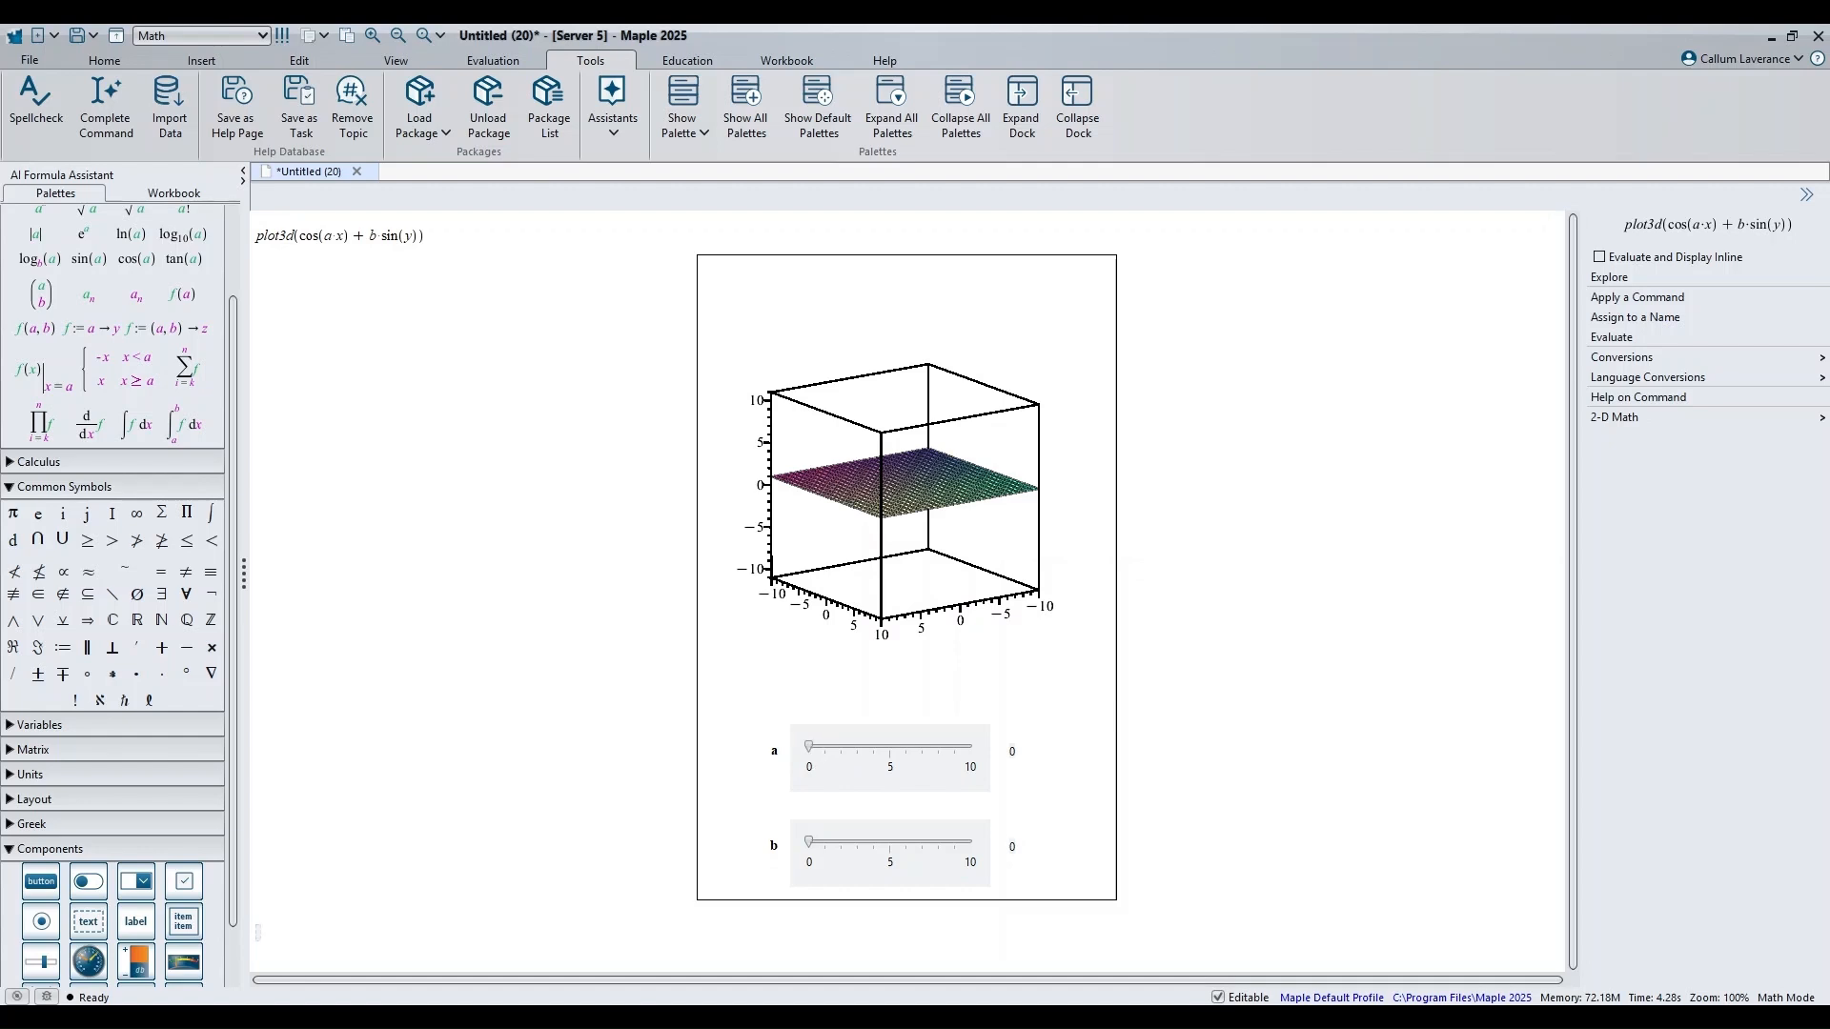
pyautogui.moveTo(808, 748); pyautogui.dragTo(833, 751)
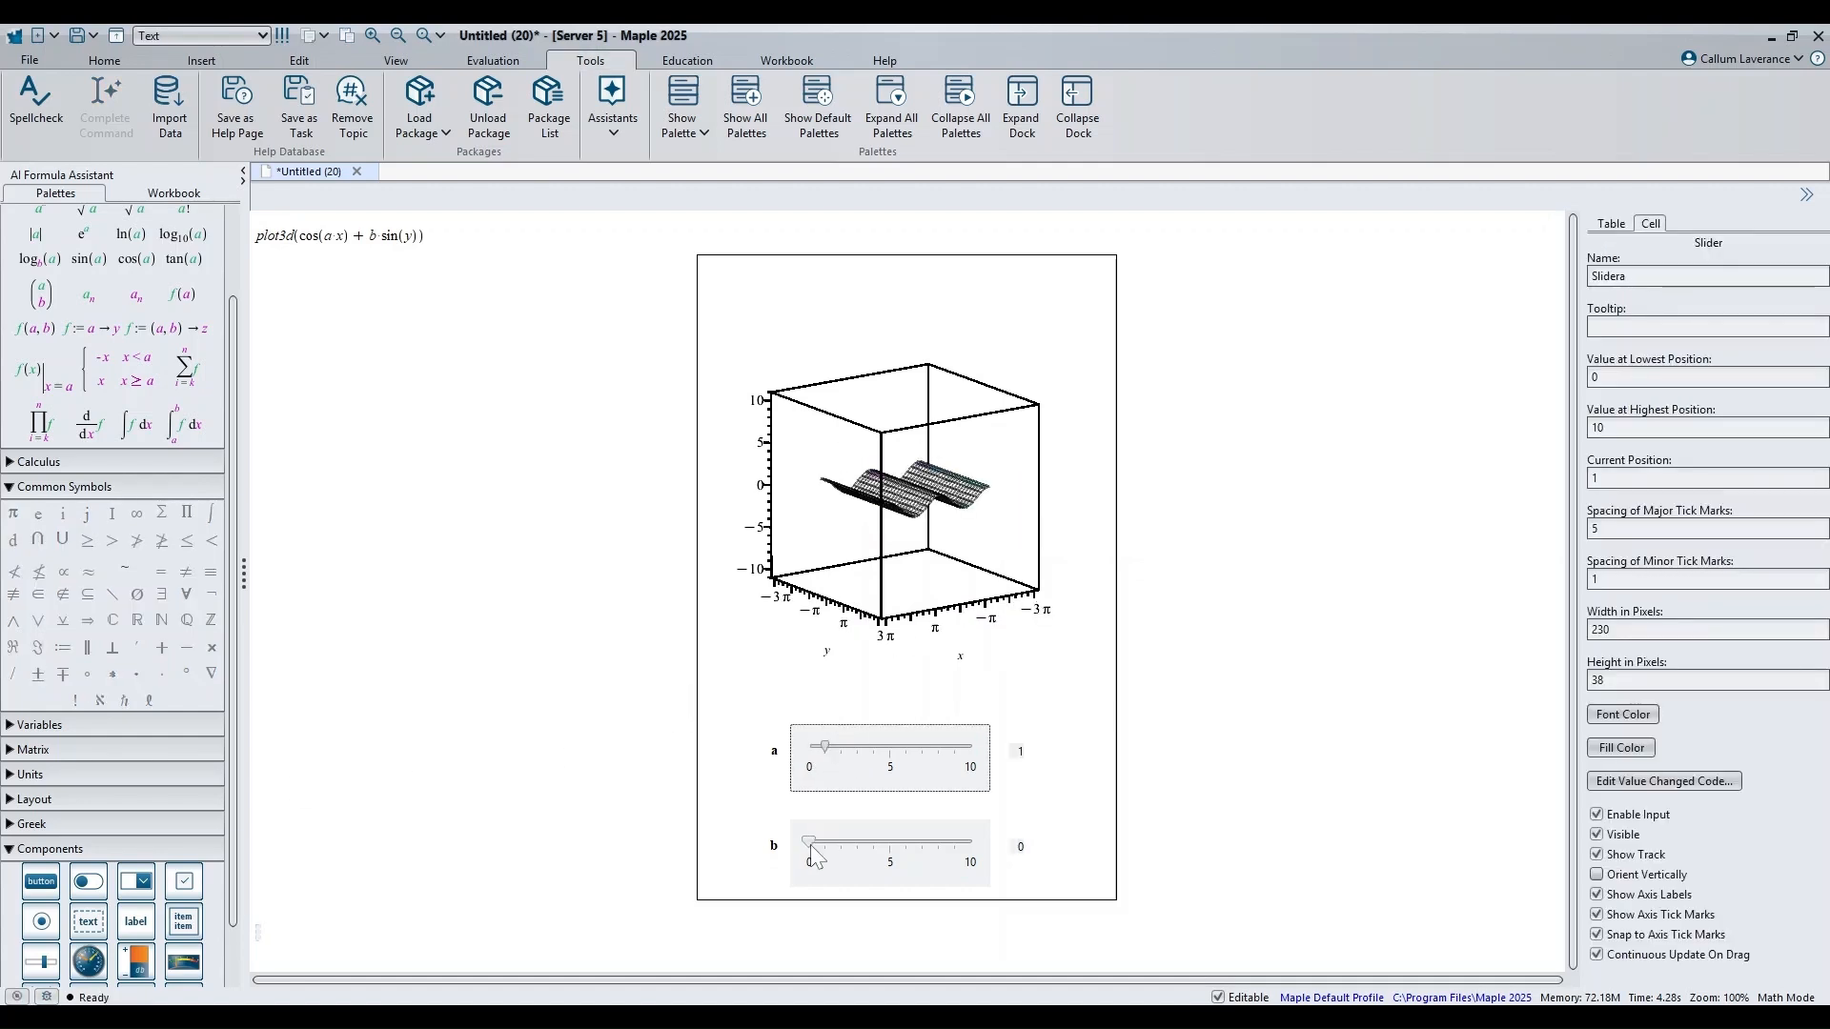
pyautogui.moveTo(809, 842); pyautogui.dragTo(856, 840)
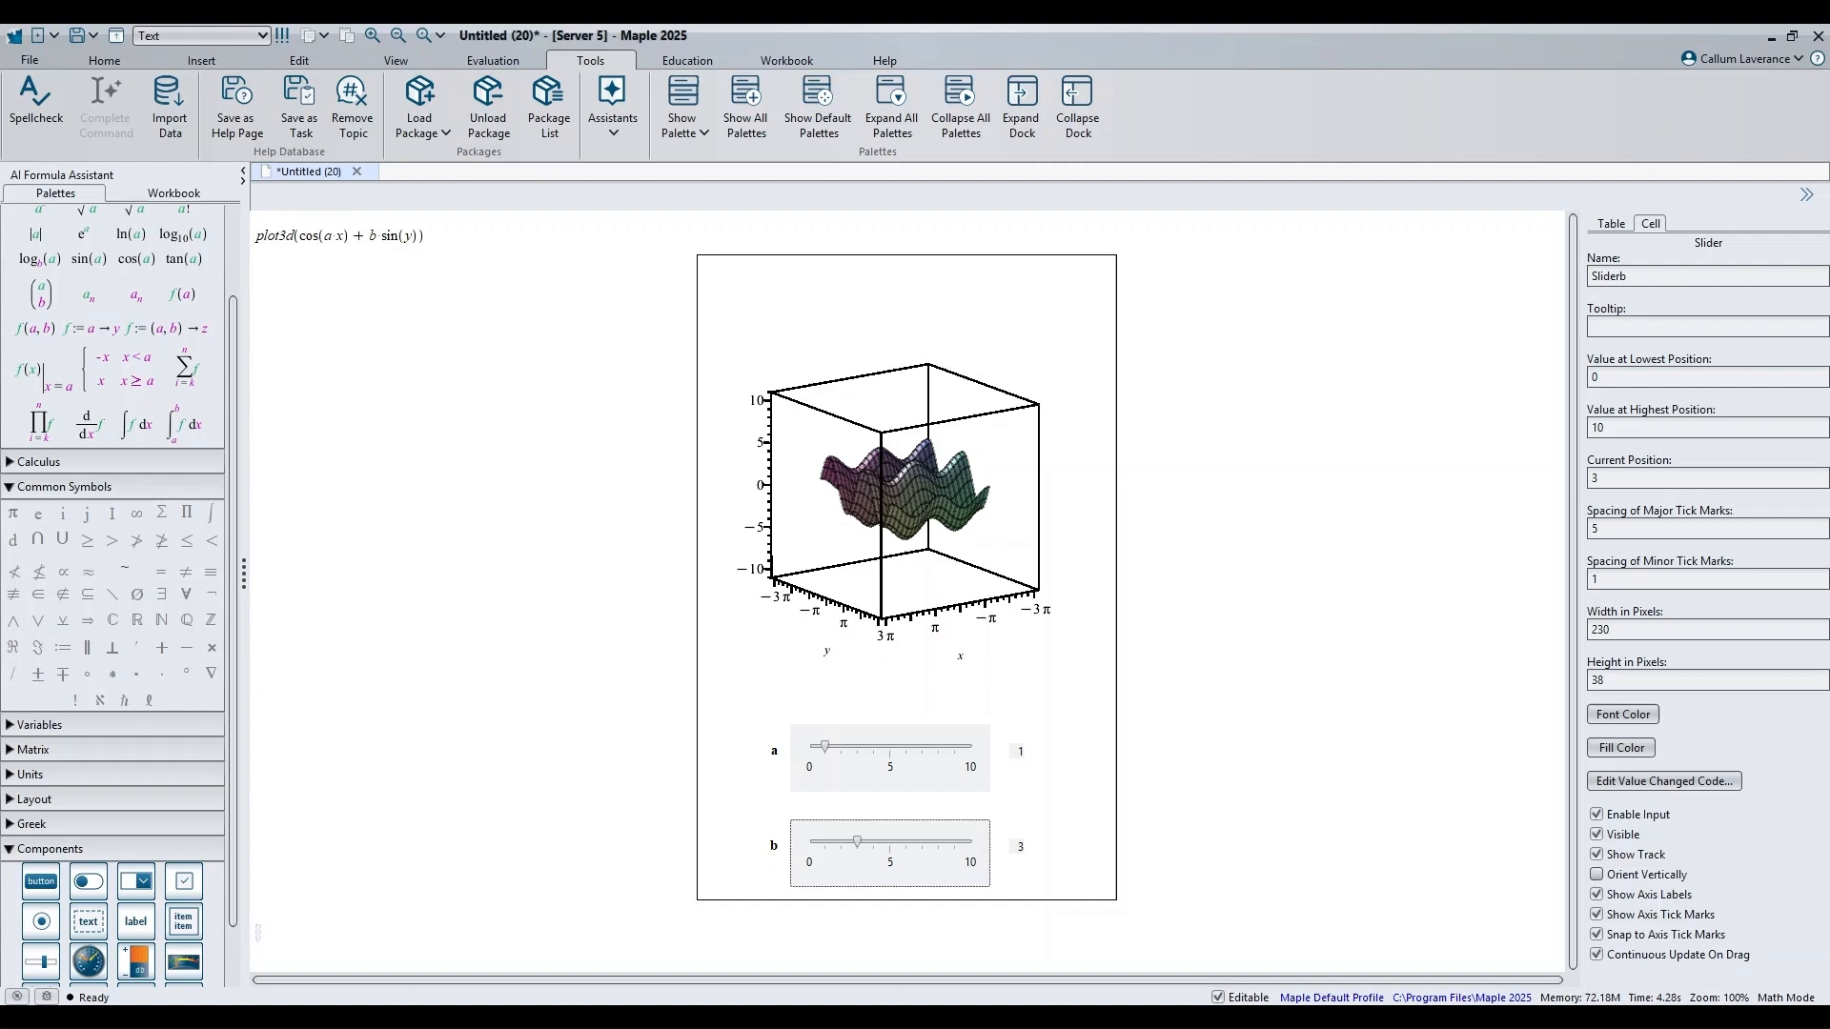
# Step: Enter Explore() with a capital E on the blank line below the interactive plot
pyautogui.click(259, 933)
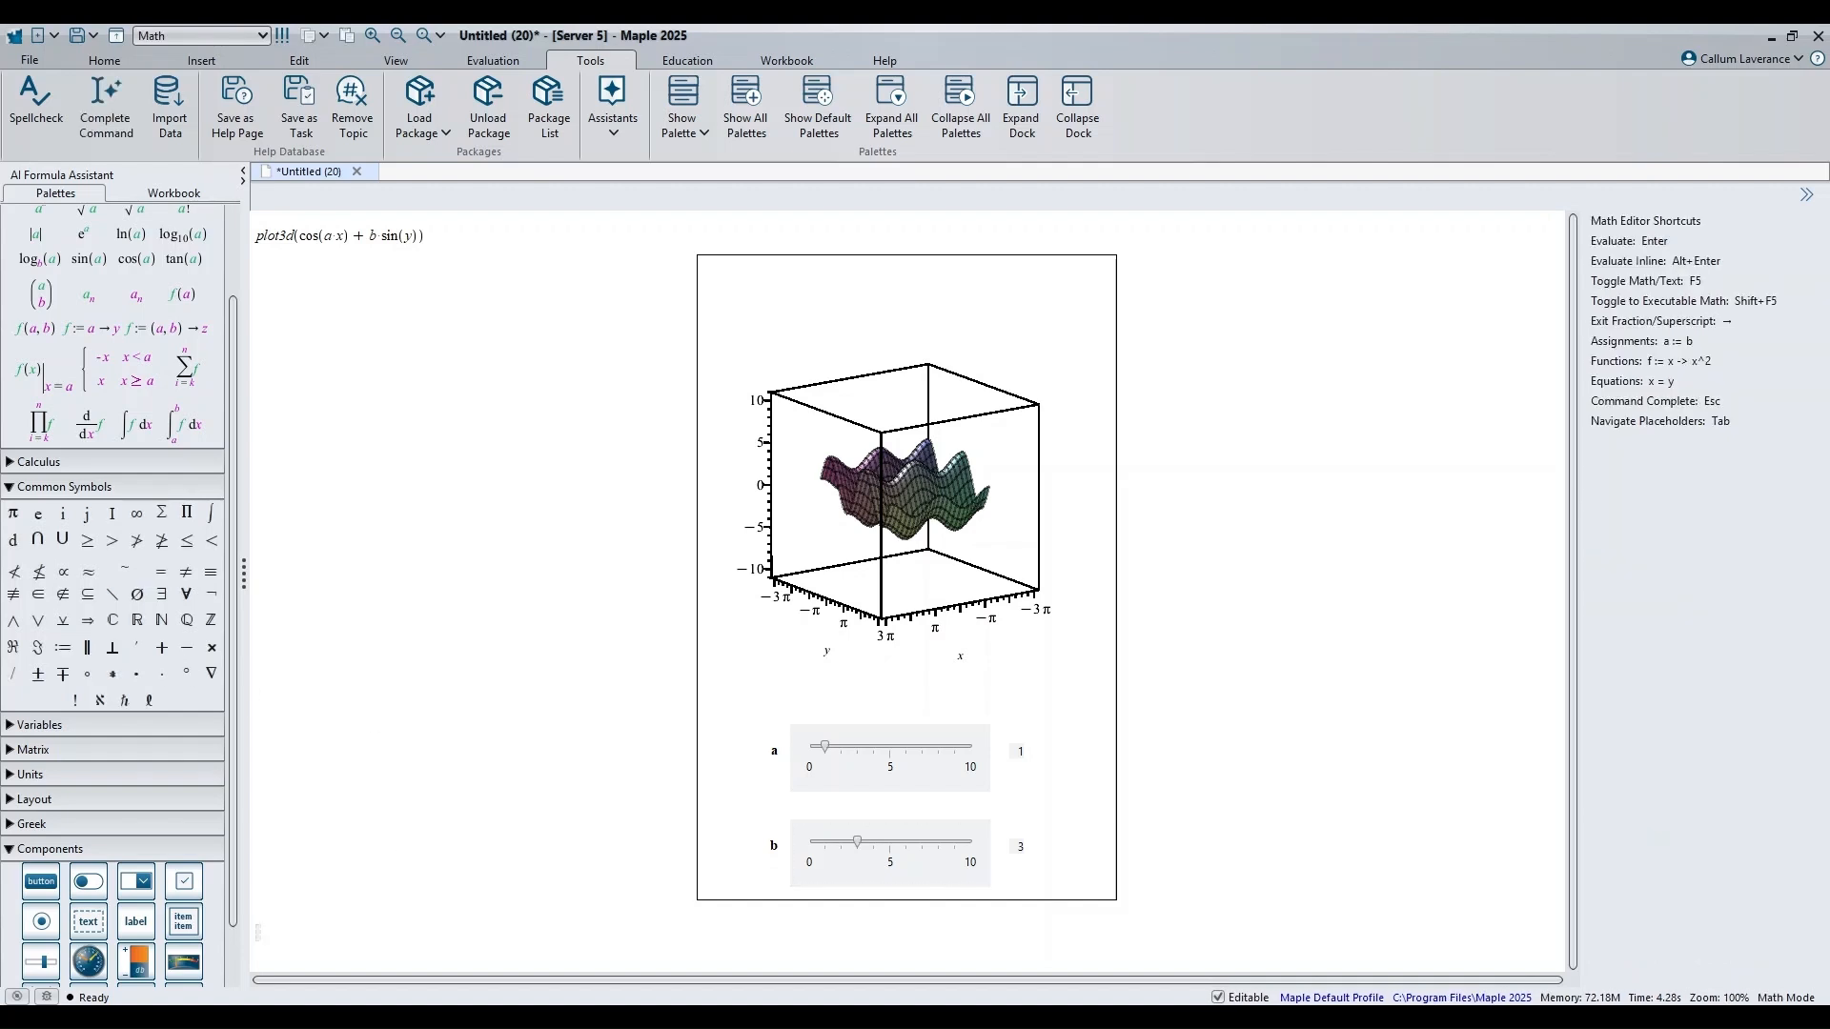
pyautogui.write('explore')
pyautogui.press('Left')
pyautogui.press('Left')
pyautogui.press('Left')
pyautogui.press('Left')
pyautogui.press('Left')
pyautogui.press('Left')
pyautogui.press('BackSpace')
pyautogui.write('E')
pyautogui.press('Right')
pyautogui.press('Right')
pyautogui.press('Right')
pyautogui.press('Right')
pyautogui.press('Right')
pyautogui.press('Right')
pyautogui.write('()')
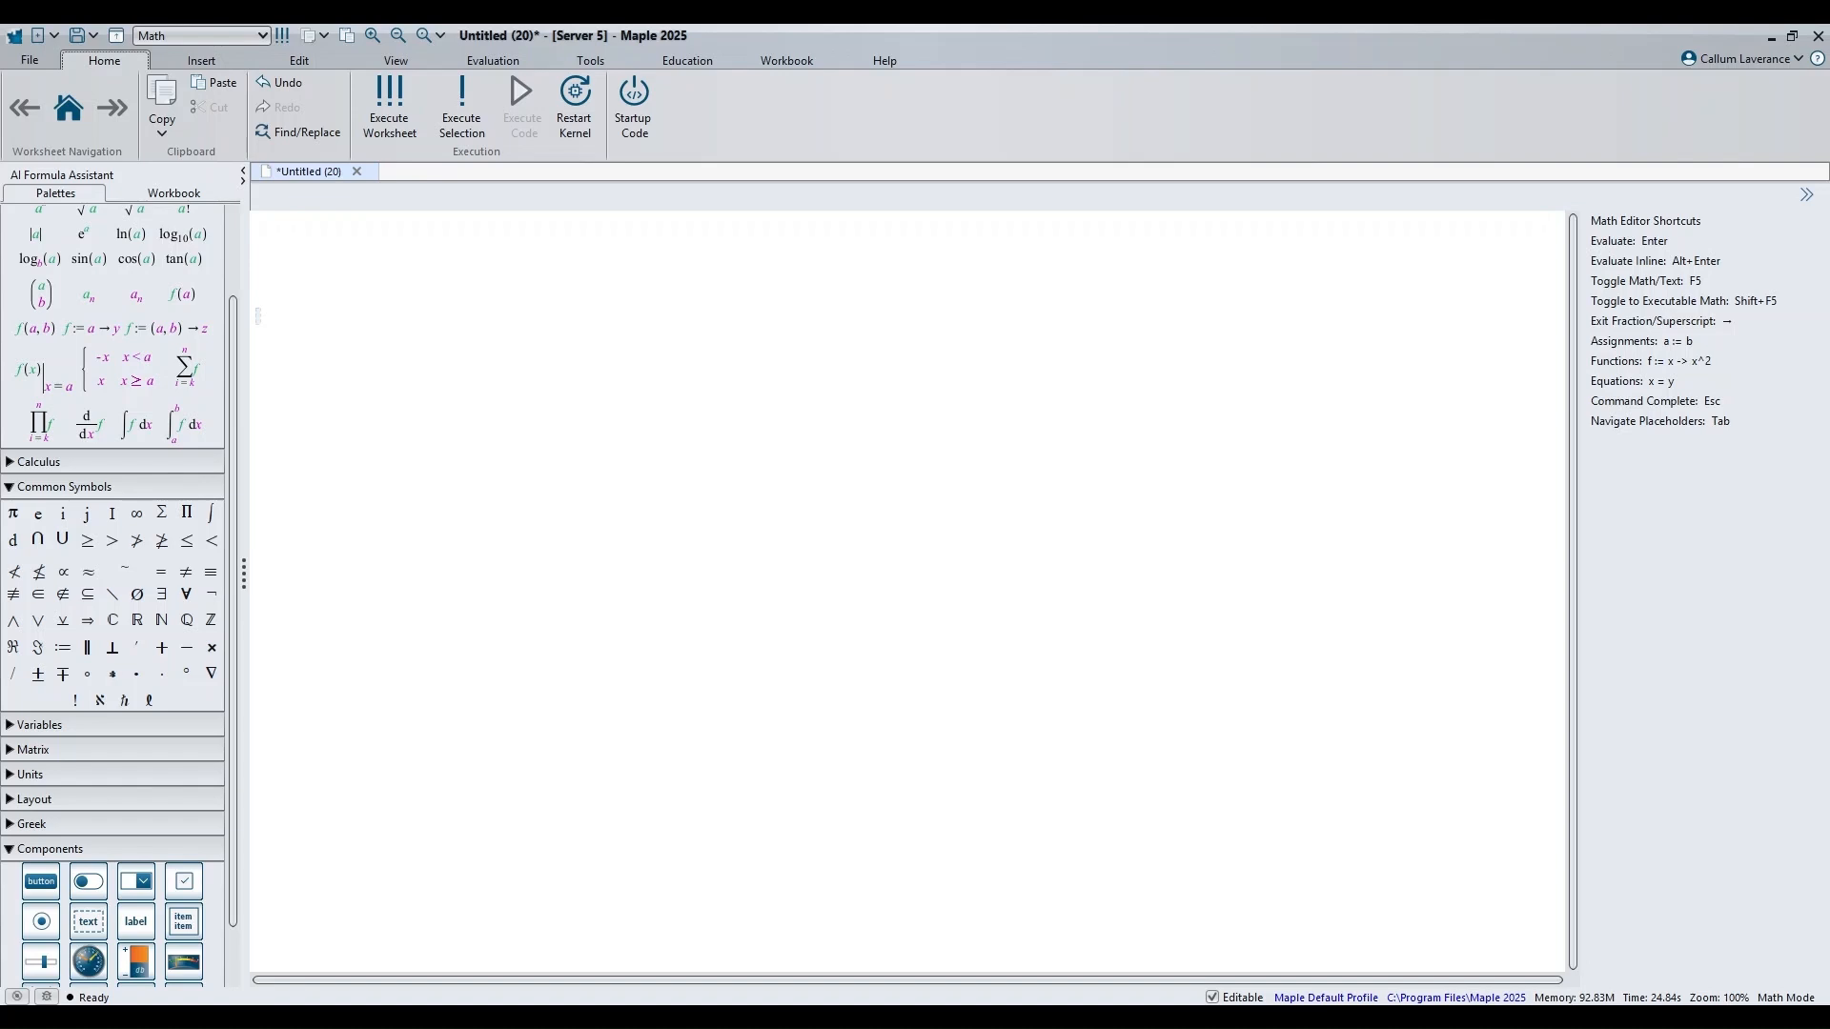
# Step: Open the Integration Methods tutor for single-variable calculus
pyautogui.click(677, 63)
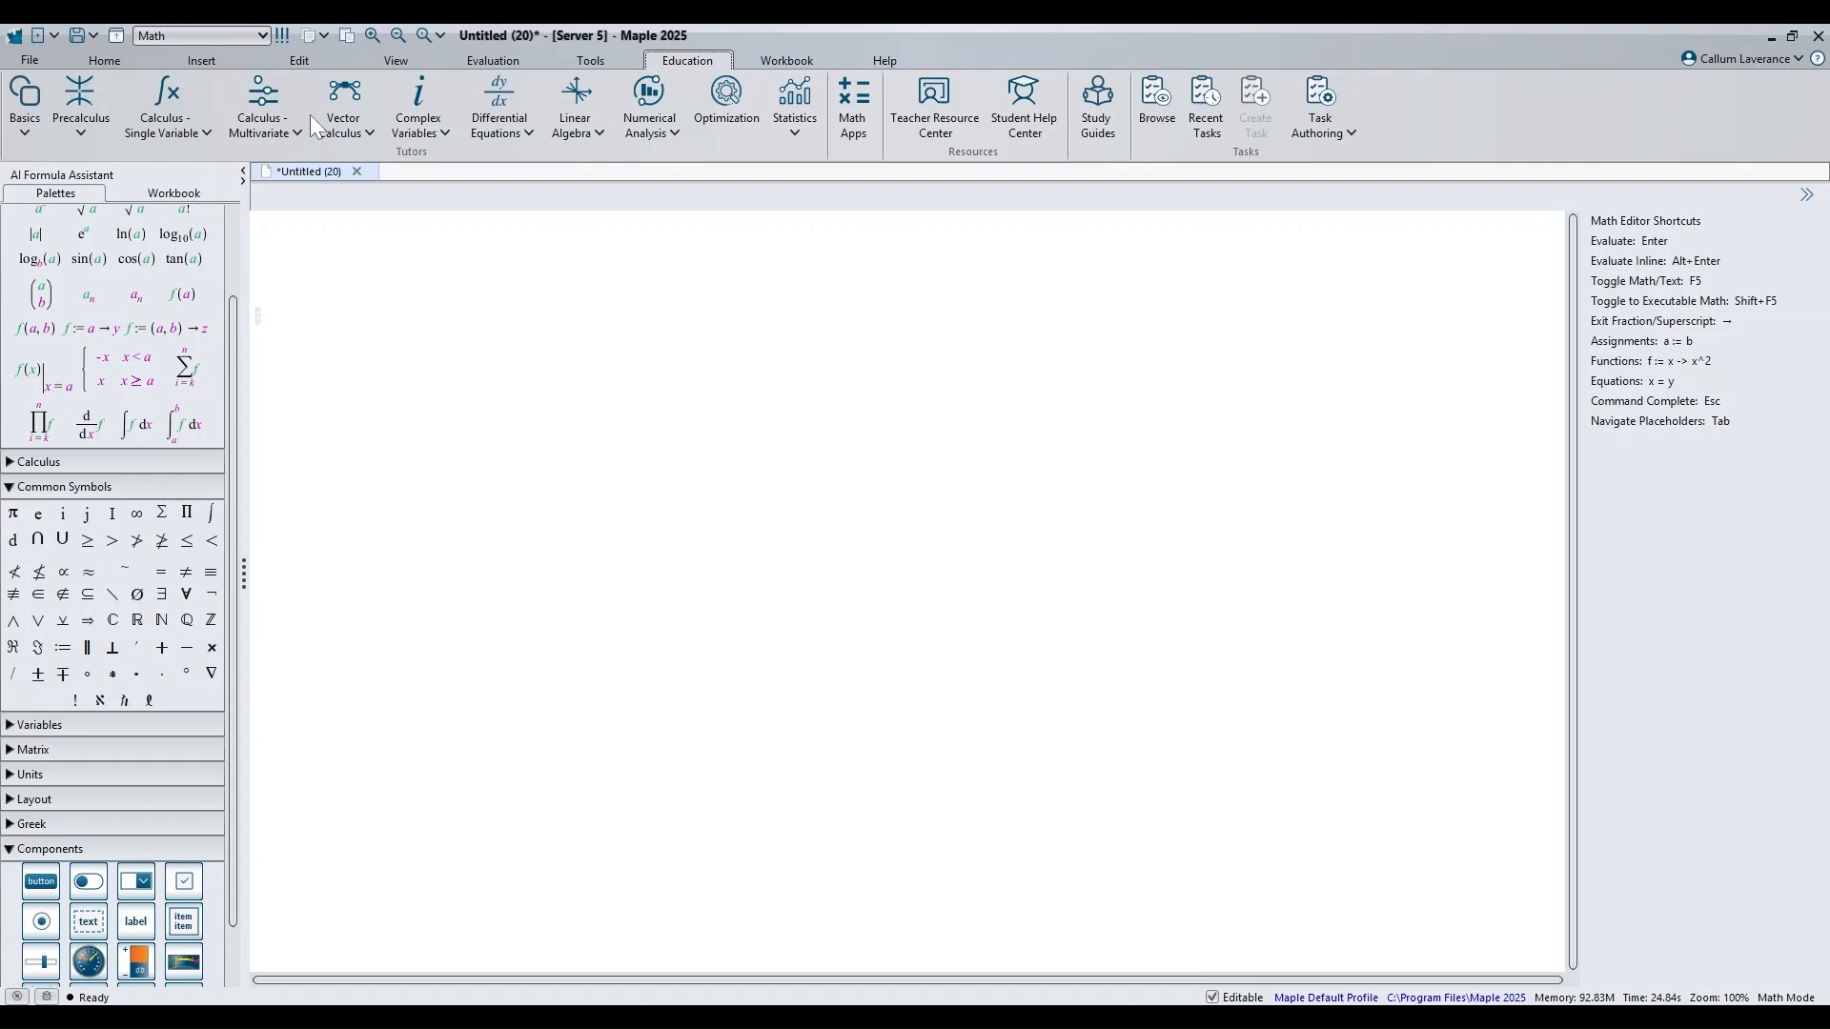
pyautogui.click(155, 126)
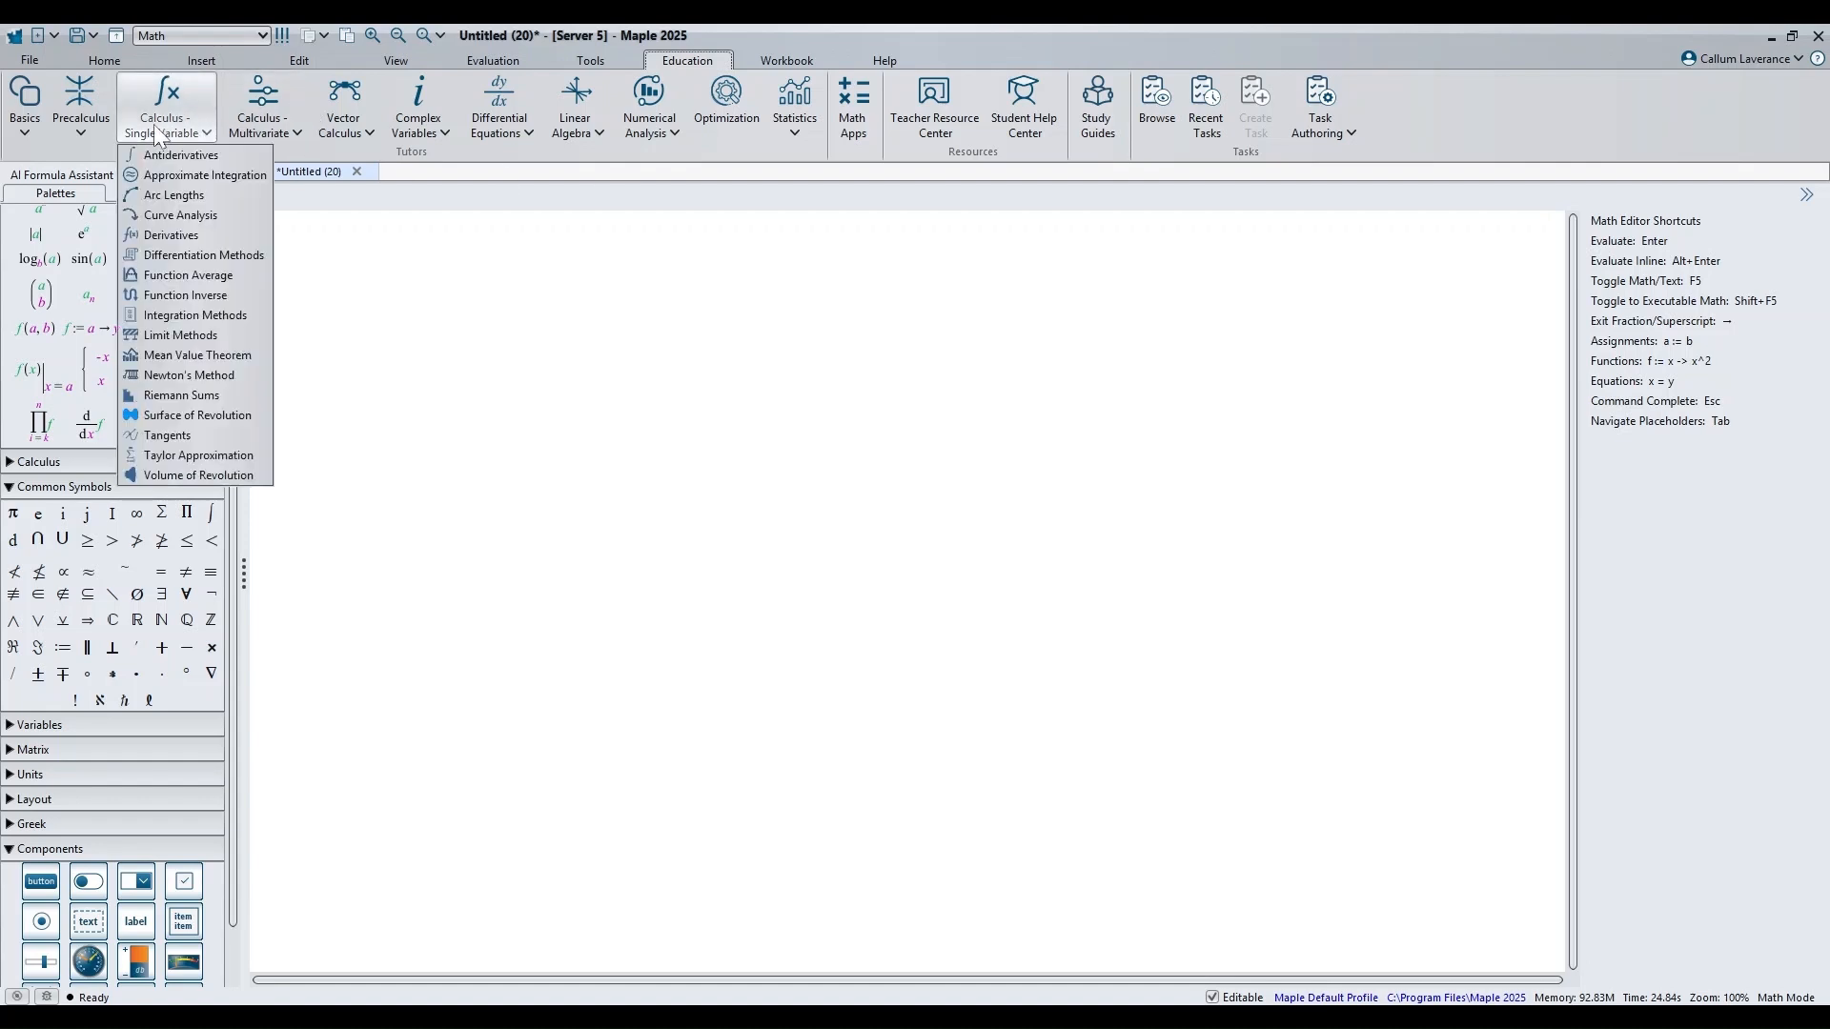
pyautogui.click(193, 335)
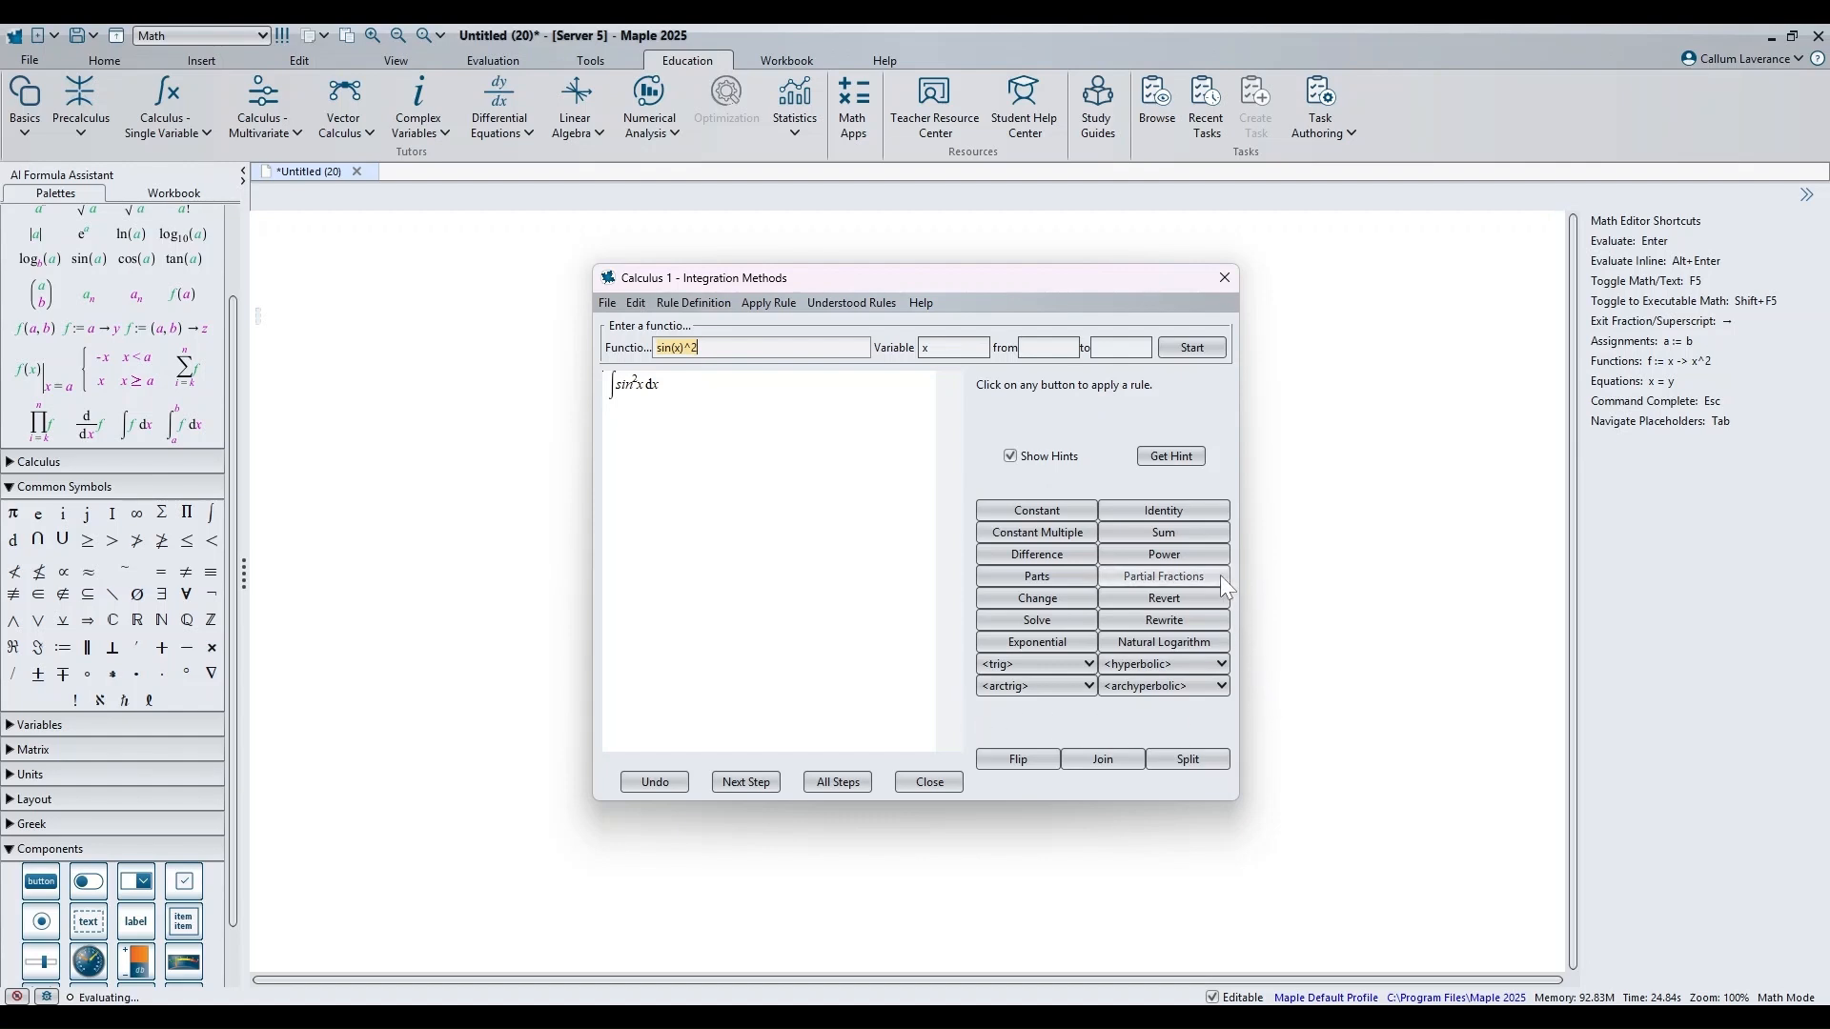
# Step: Get a hint for integrating sin(x)^2, work out the next step and all remaining steps, and close the tutor
pyautogui.click(1178, 454)
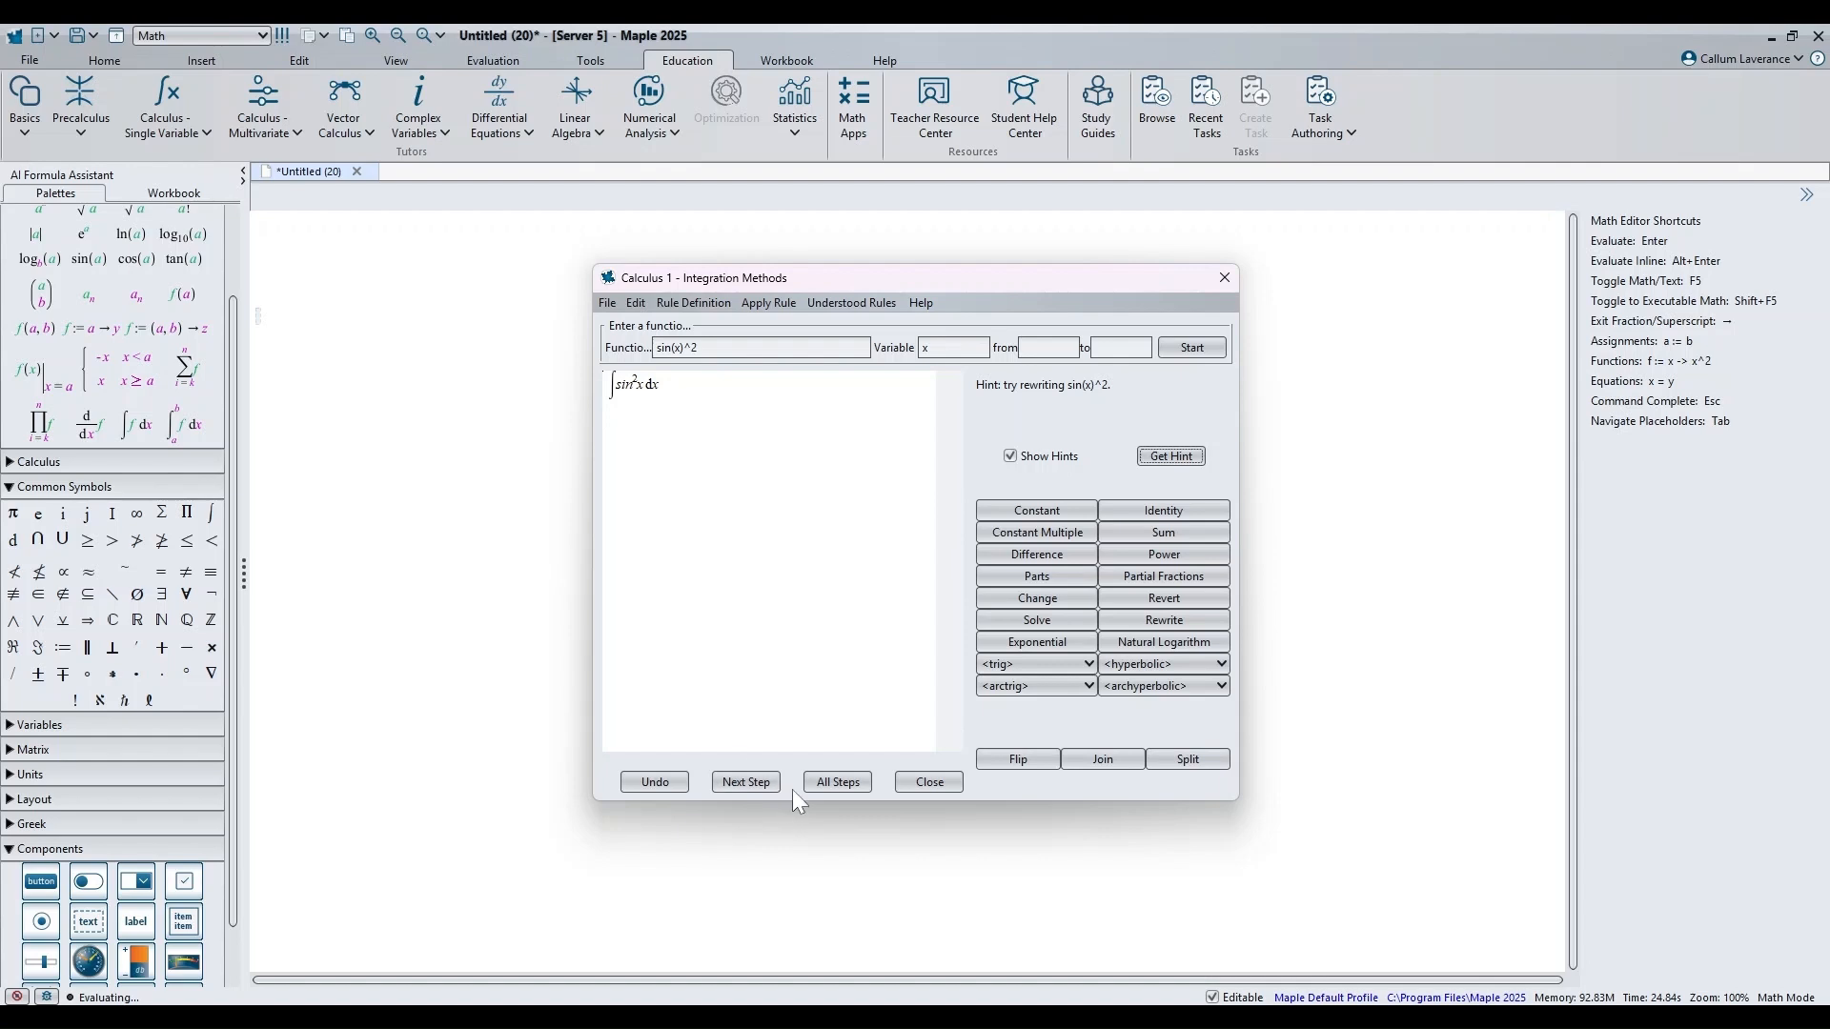
pyautogui.click(752, 782)
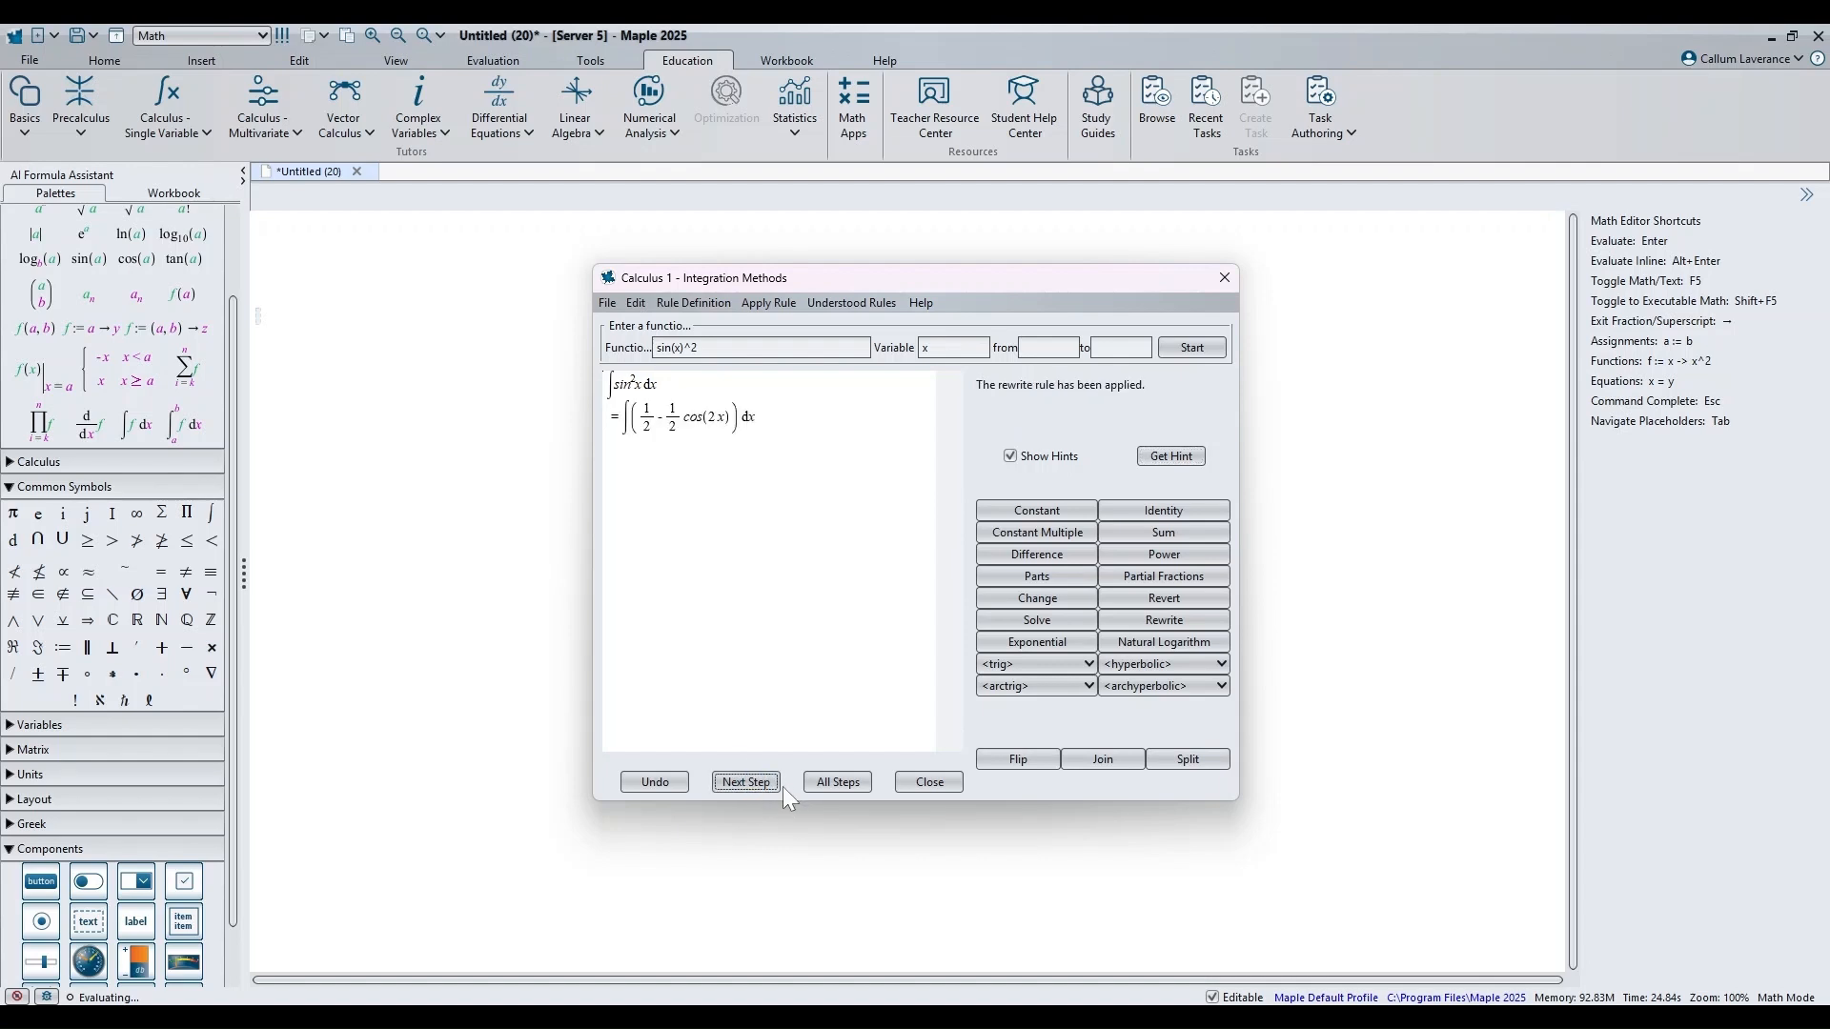
pyautogui.click(839, 781)
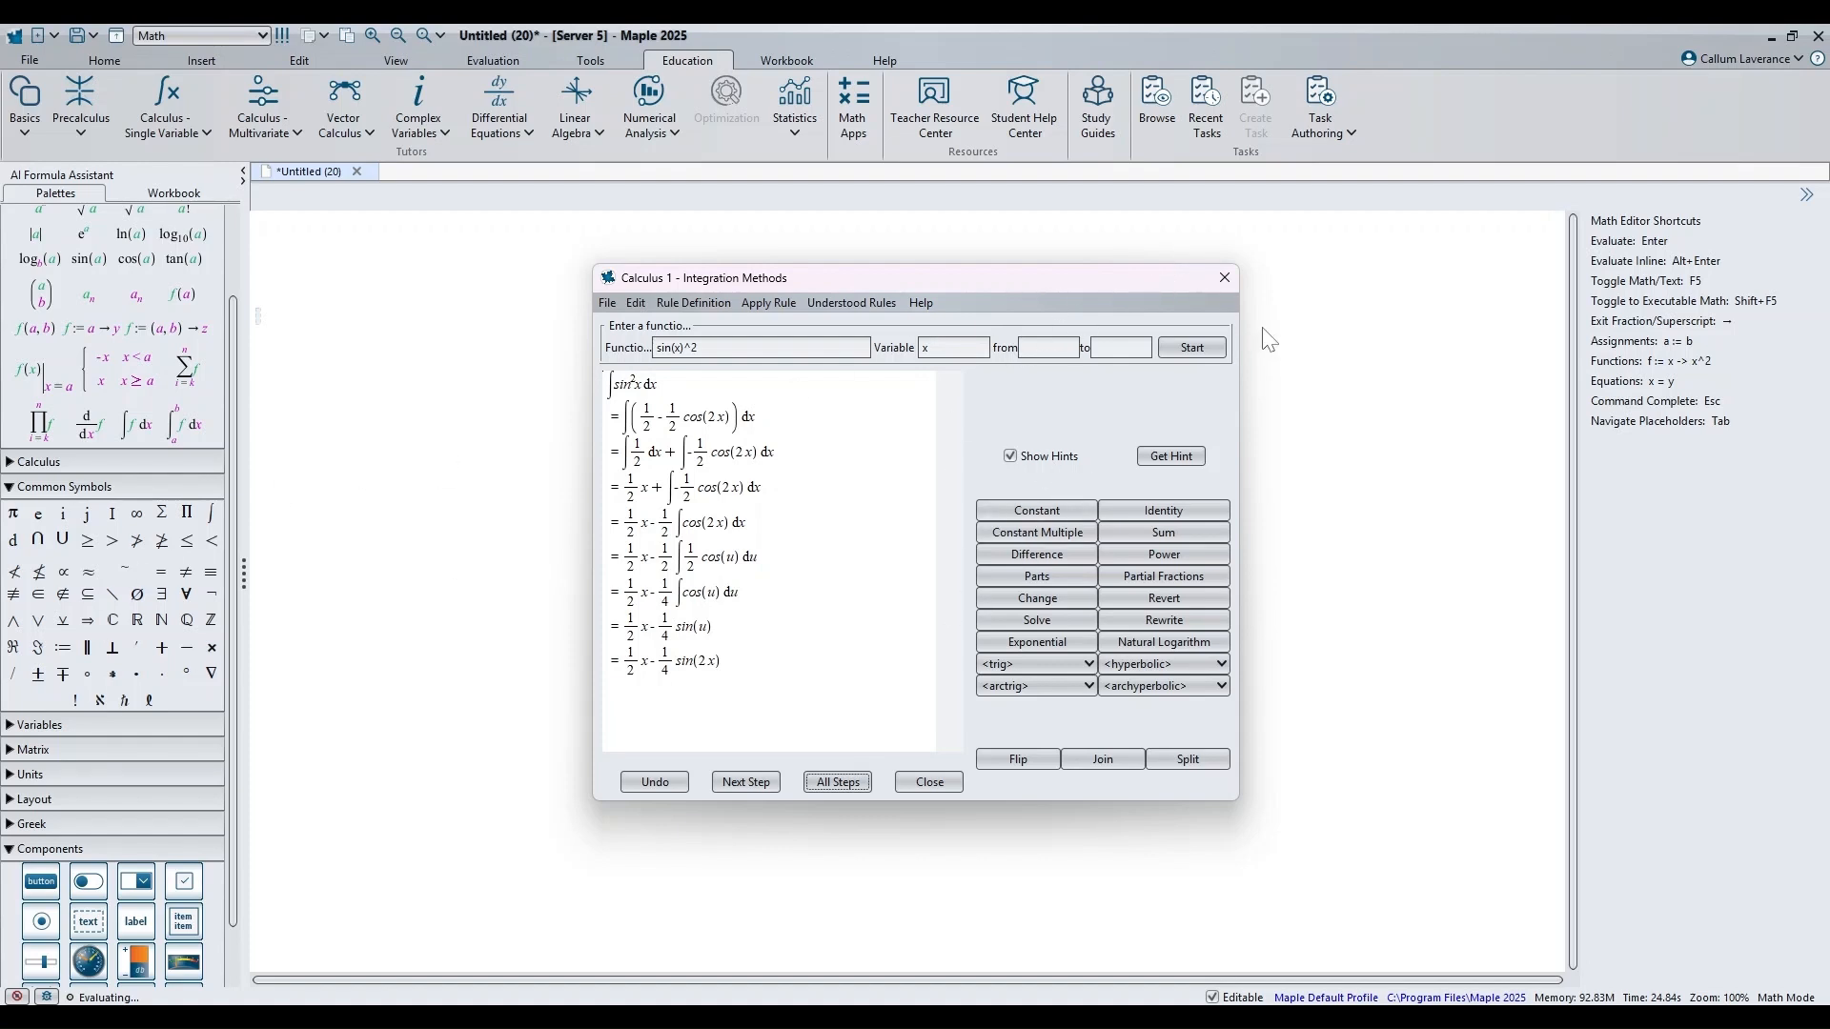
pyautogui.click(1225, 277)
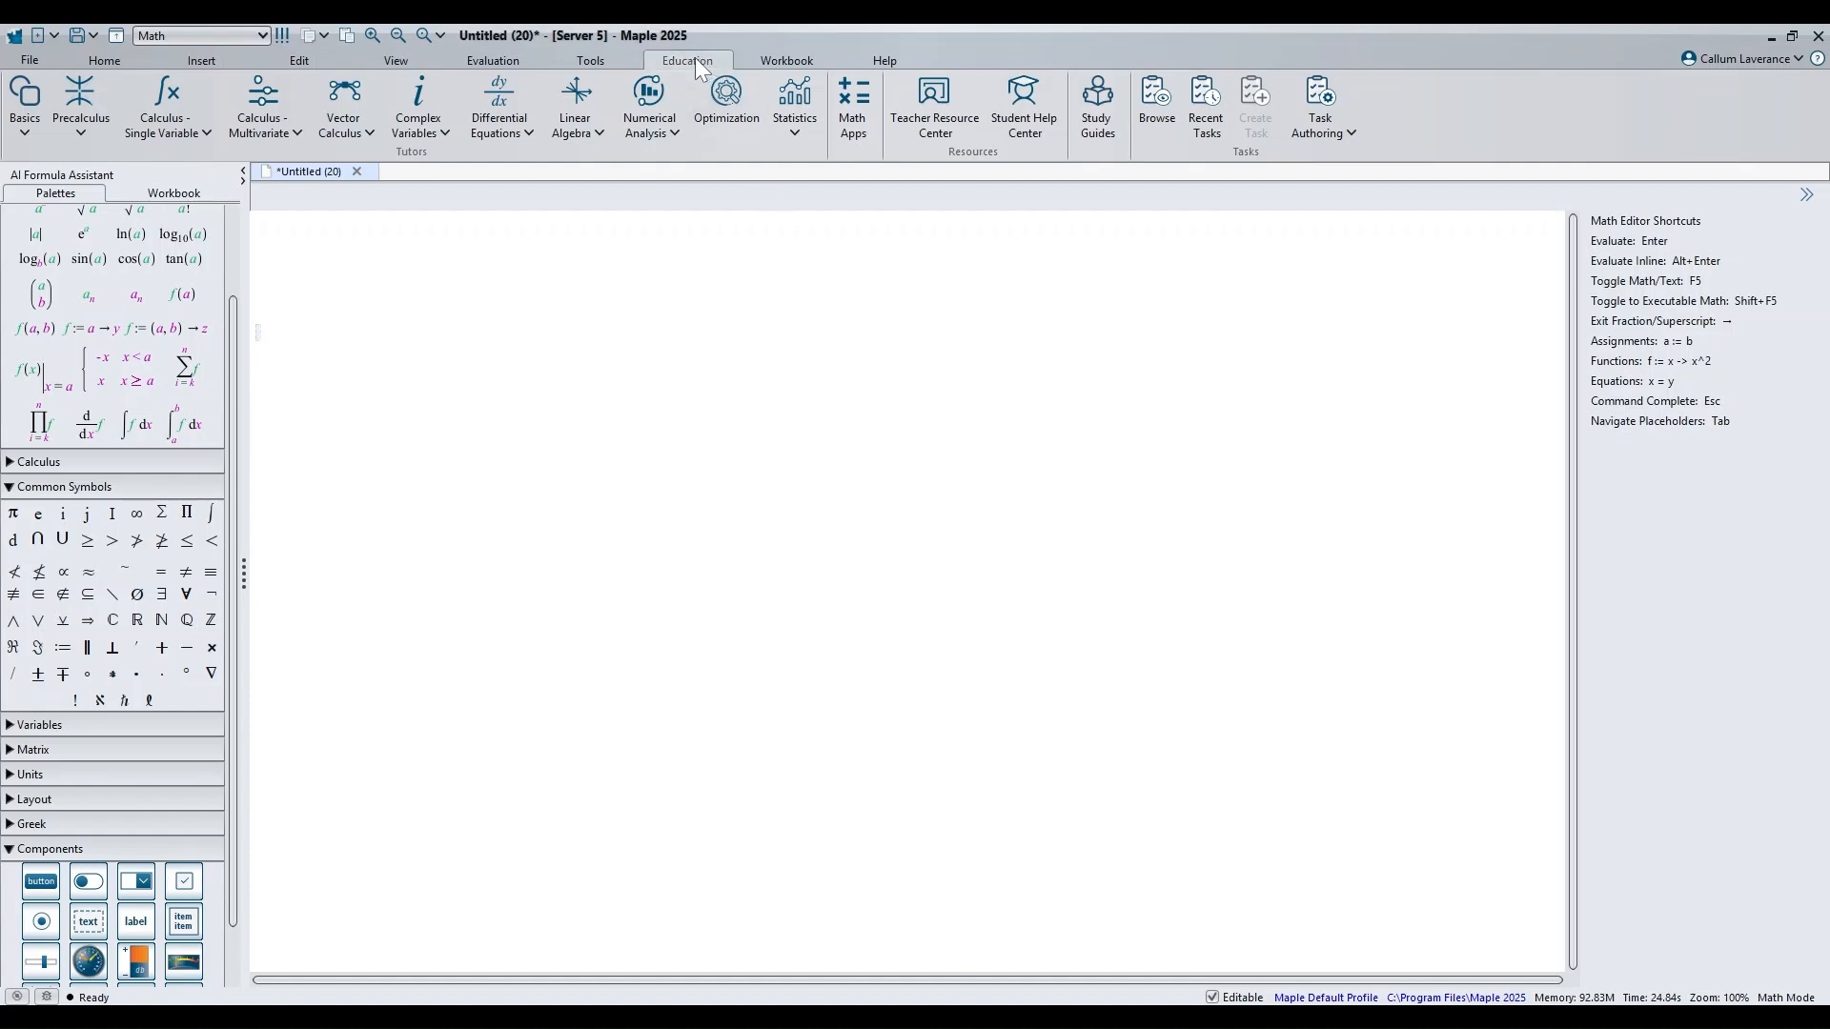
# Step: Open the Math Apps guide in a maximized help window and open the Conic Sections app from Algebra & Geometry
pyautogui.click(860, 112)
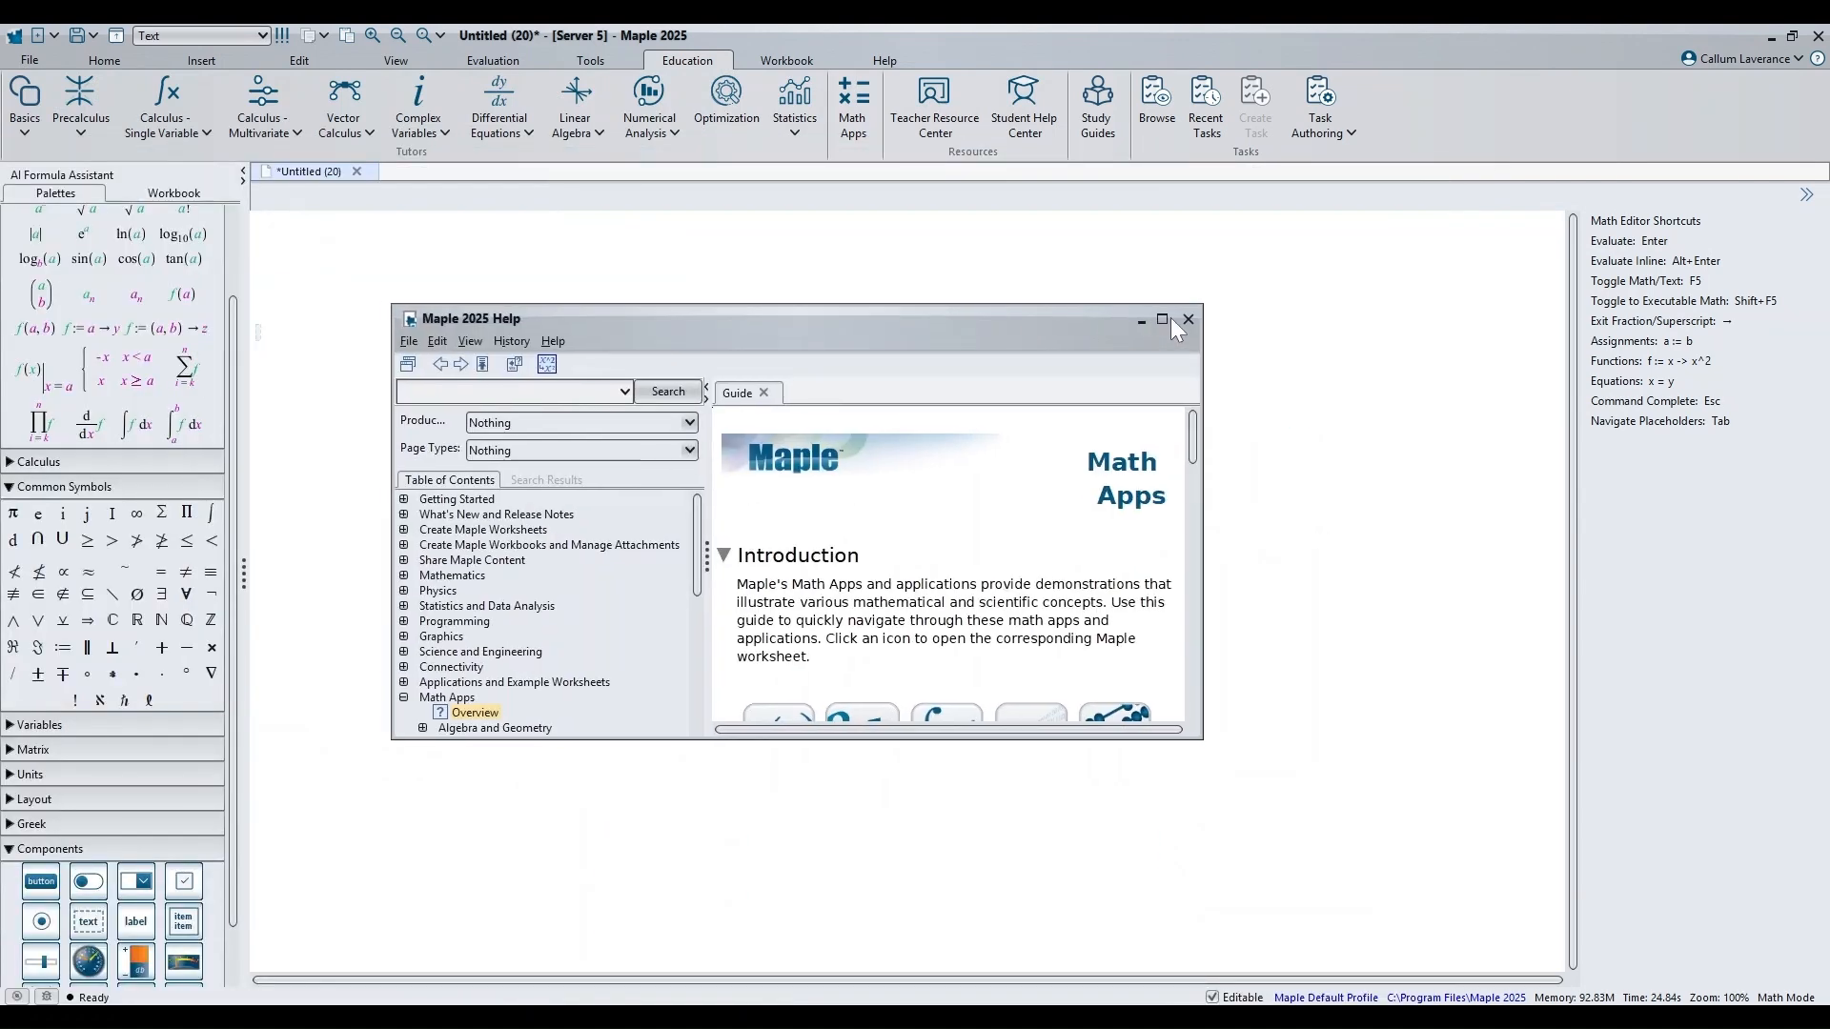
pyautogui.click(1161, 319)
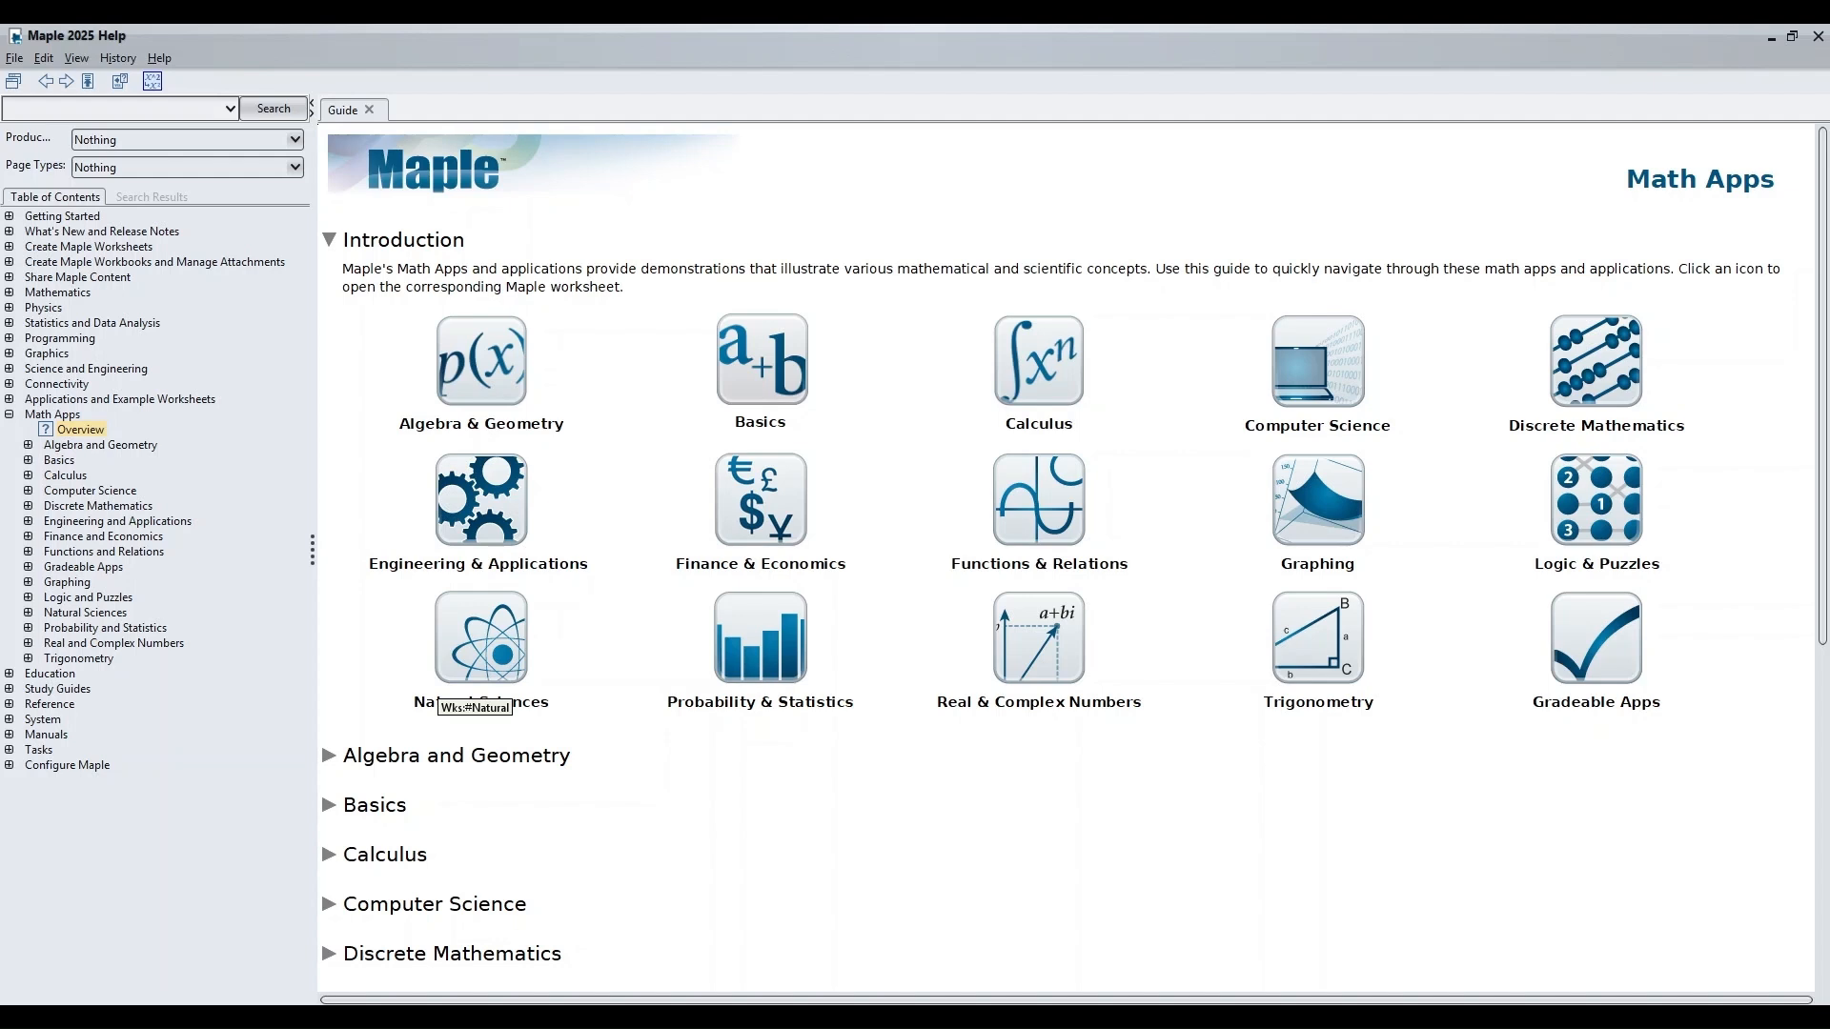
pyautogui.click(491, 360)
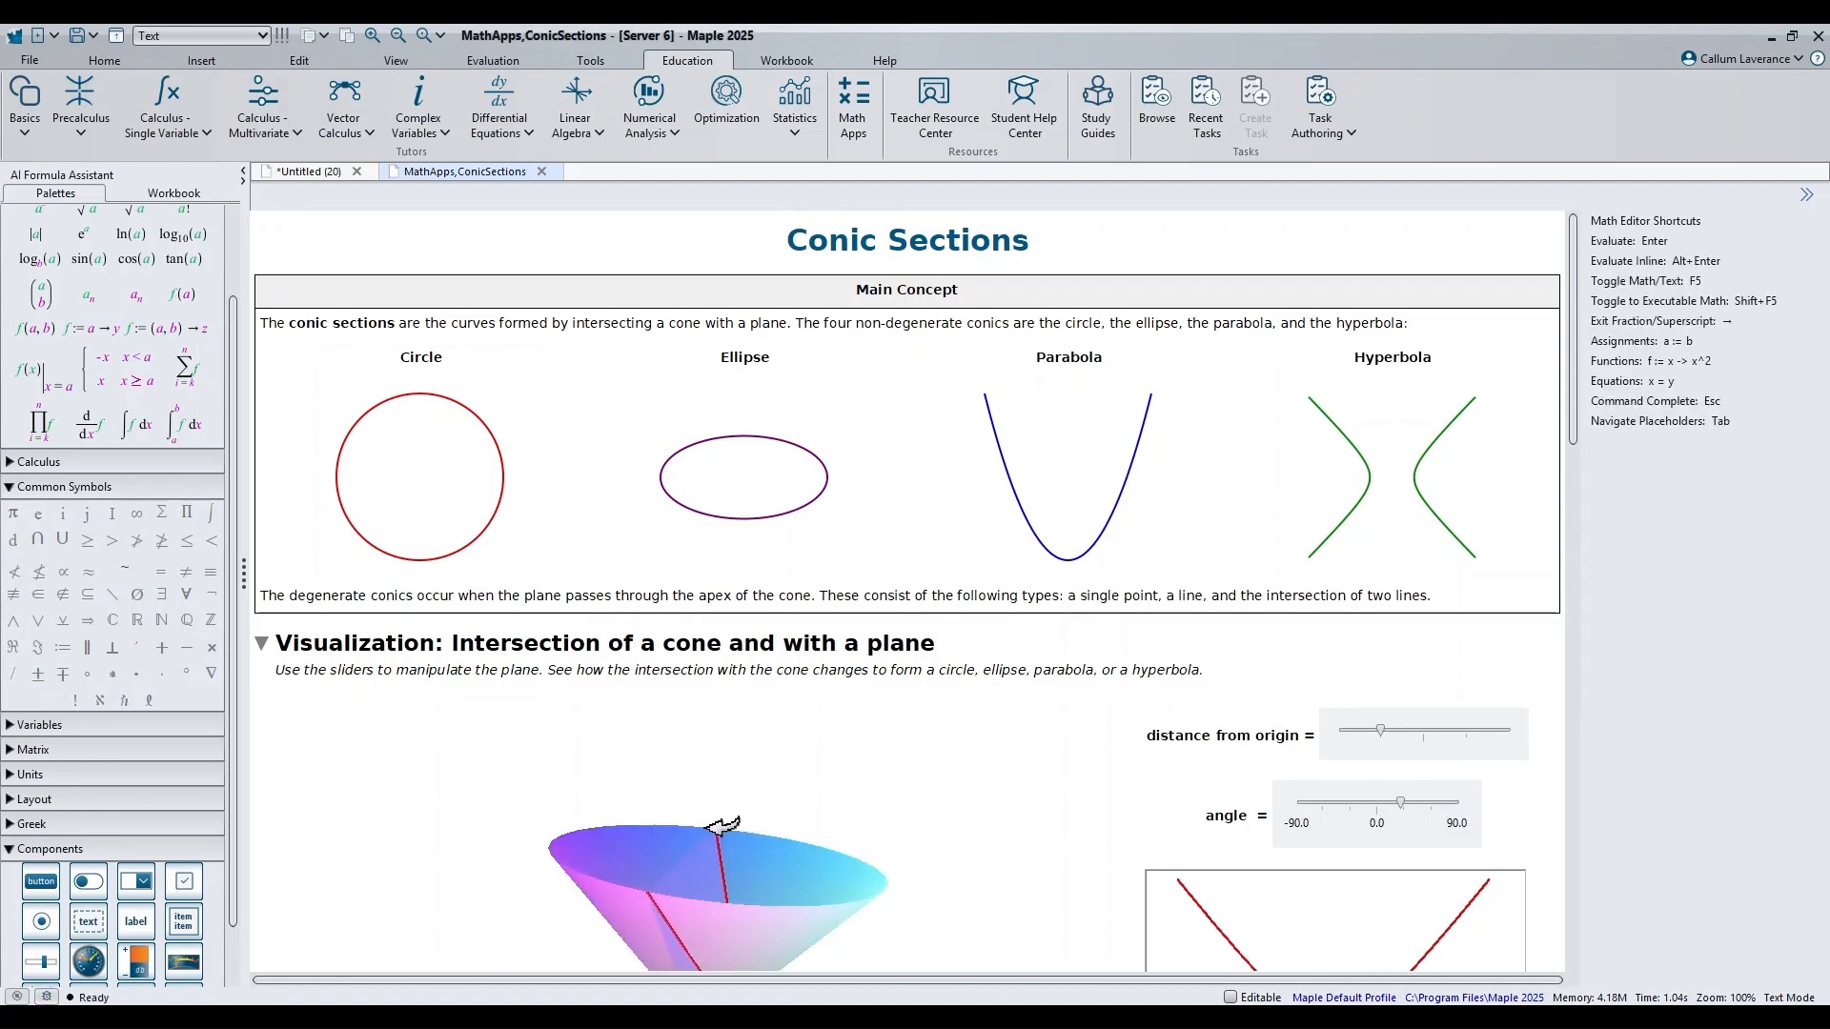
# Step: Reduce the cutting plane's angle toward 0 in the Conic Sections app's visualization of a cone intersected by a plane
pyautogui.scroll(-5, 820, 857)
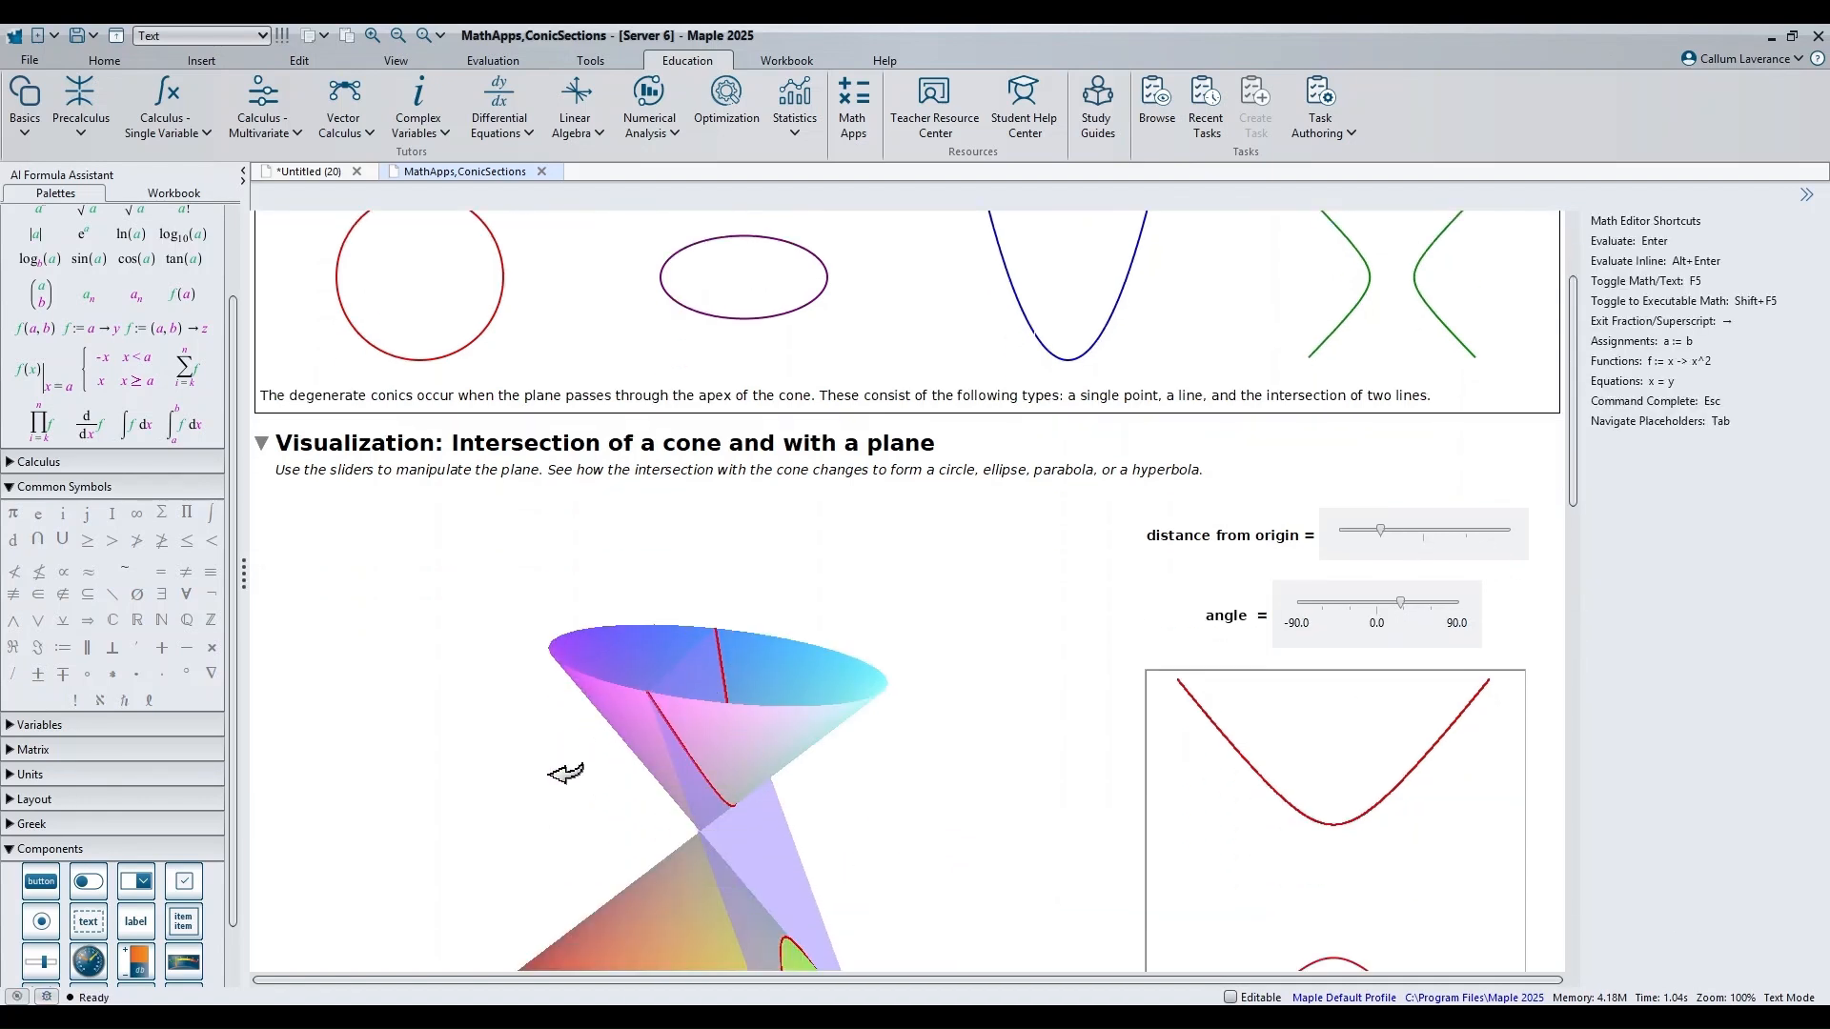
pyautogui.scroll(-3, 667, 767)
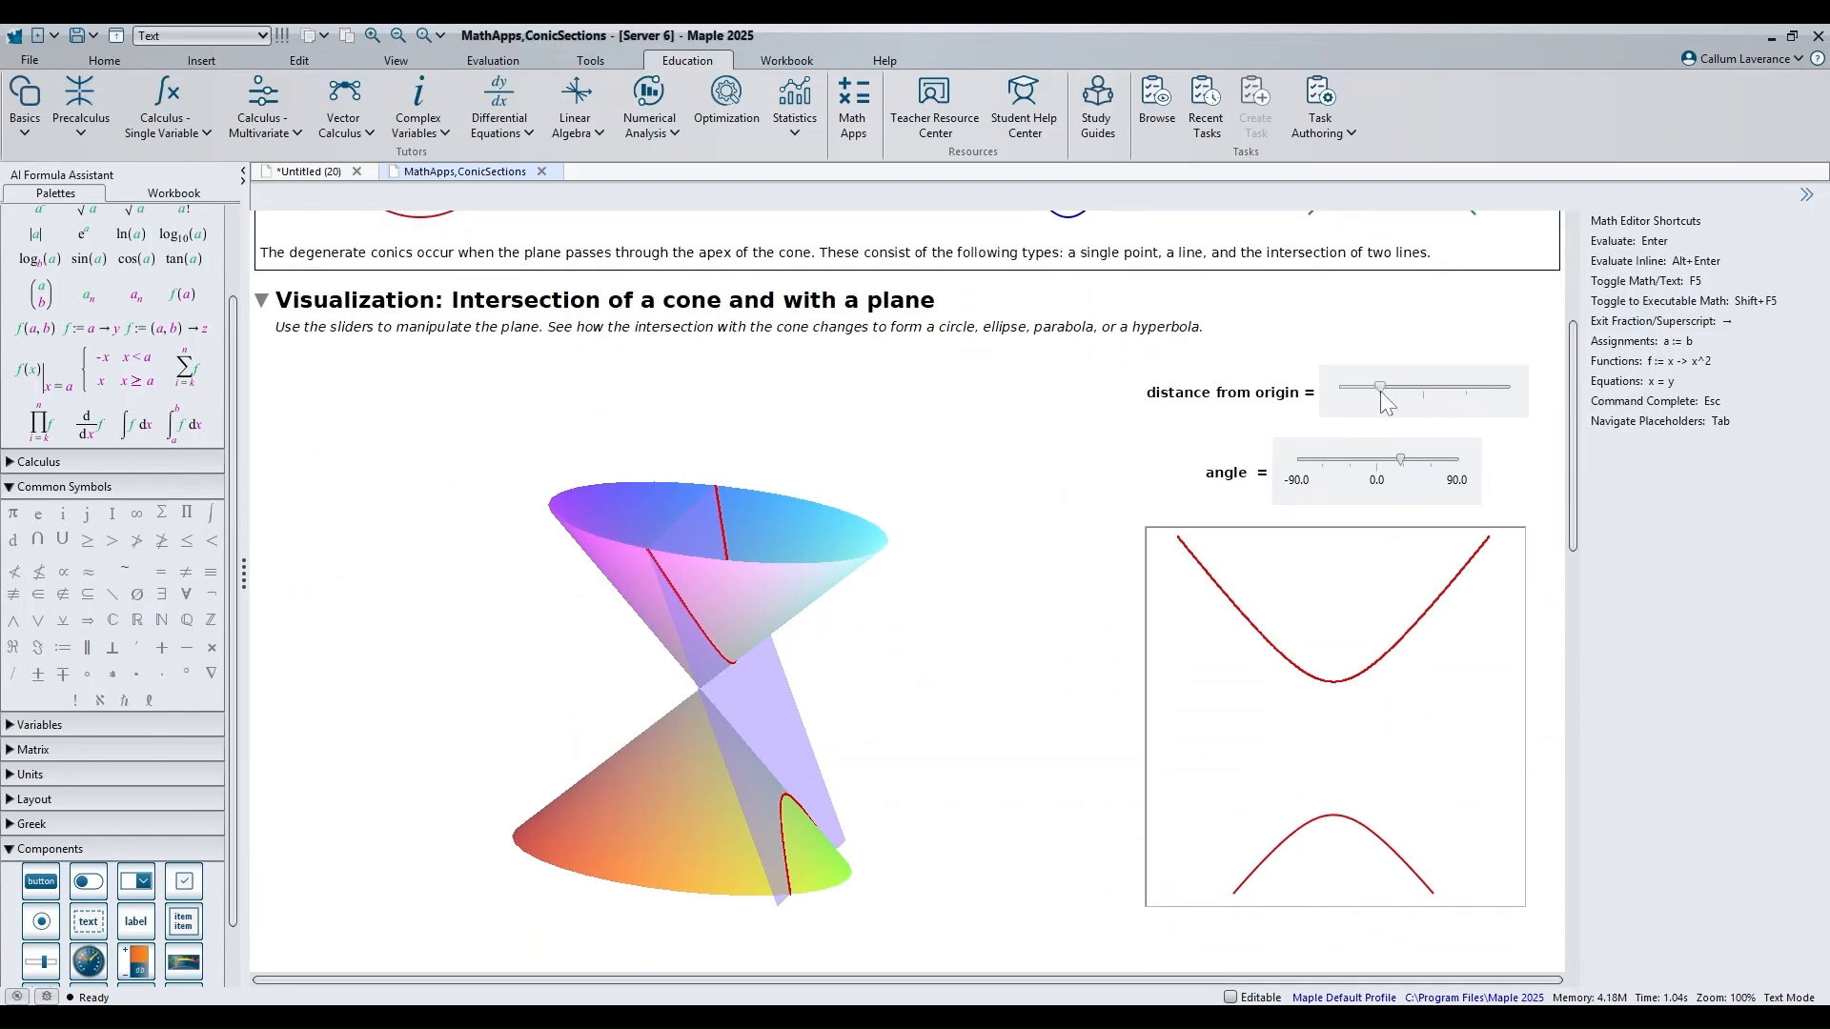
pyautogui.moveTo(1382, 387)
pyautogui.mouseDown()
pyautogui.moveTo(1449, 386)
pyautogui.moveTo(1382, 387)
pyautogui.mouseUp()
pyautogui.moveTo(1404, 458)
pyautogui.mouseDown()
pyautogui.moveTo(1336, 472)
pyautogui.moveTo(1403, 476)
pyautogui.mouseUp()
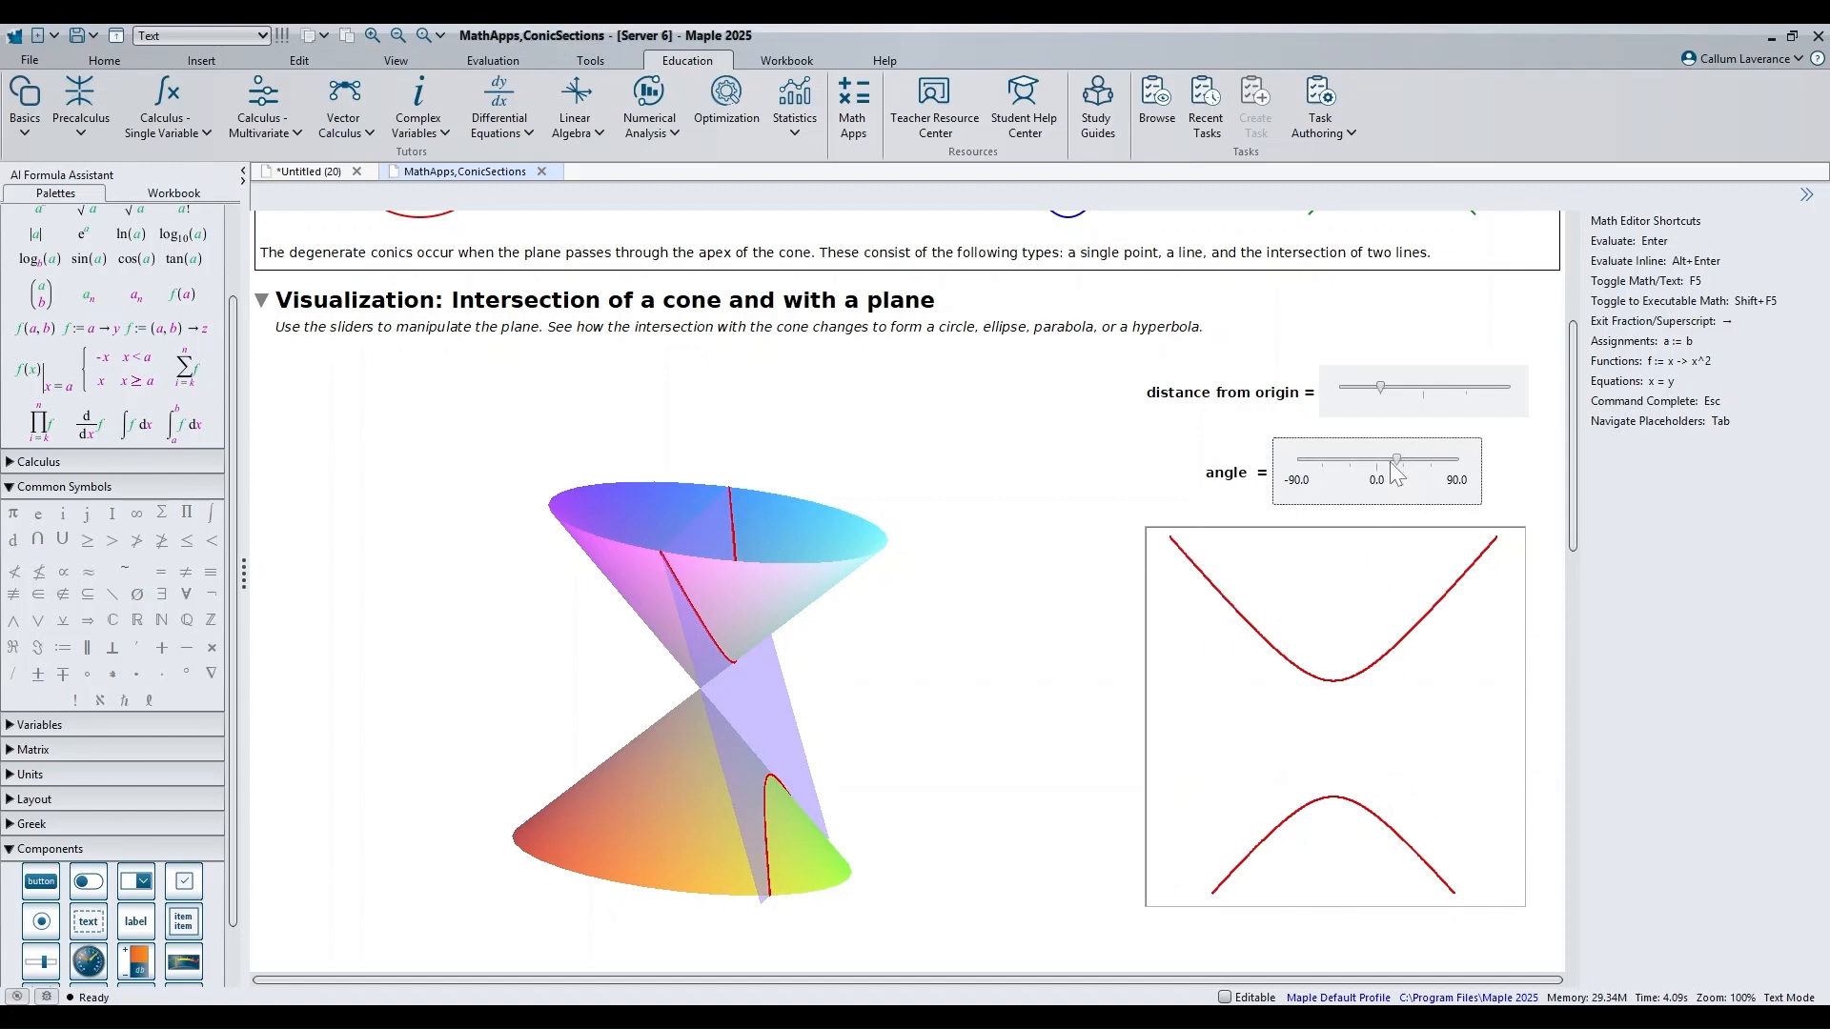
pyautogui.moveTo(1397, 458); pyautogui.dragTo(1379, 460)
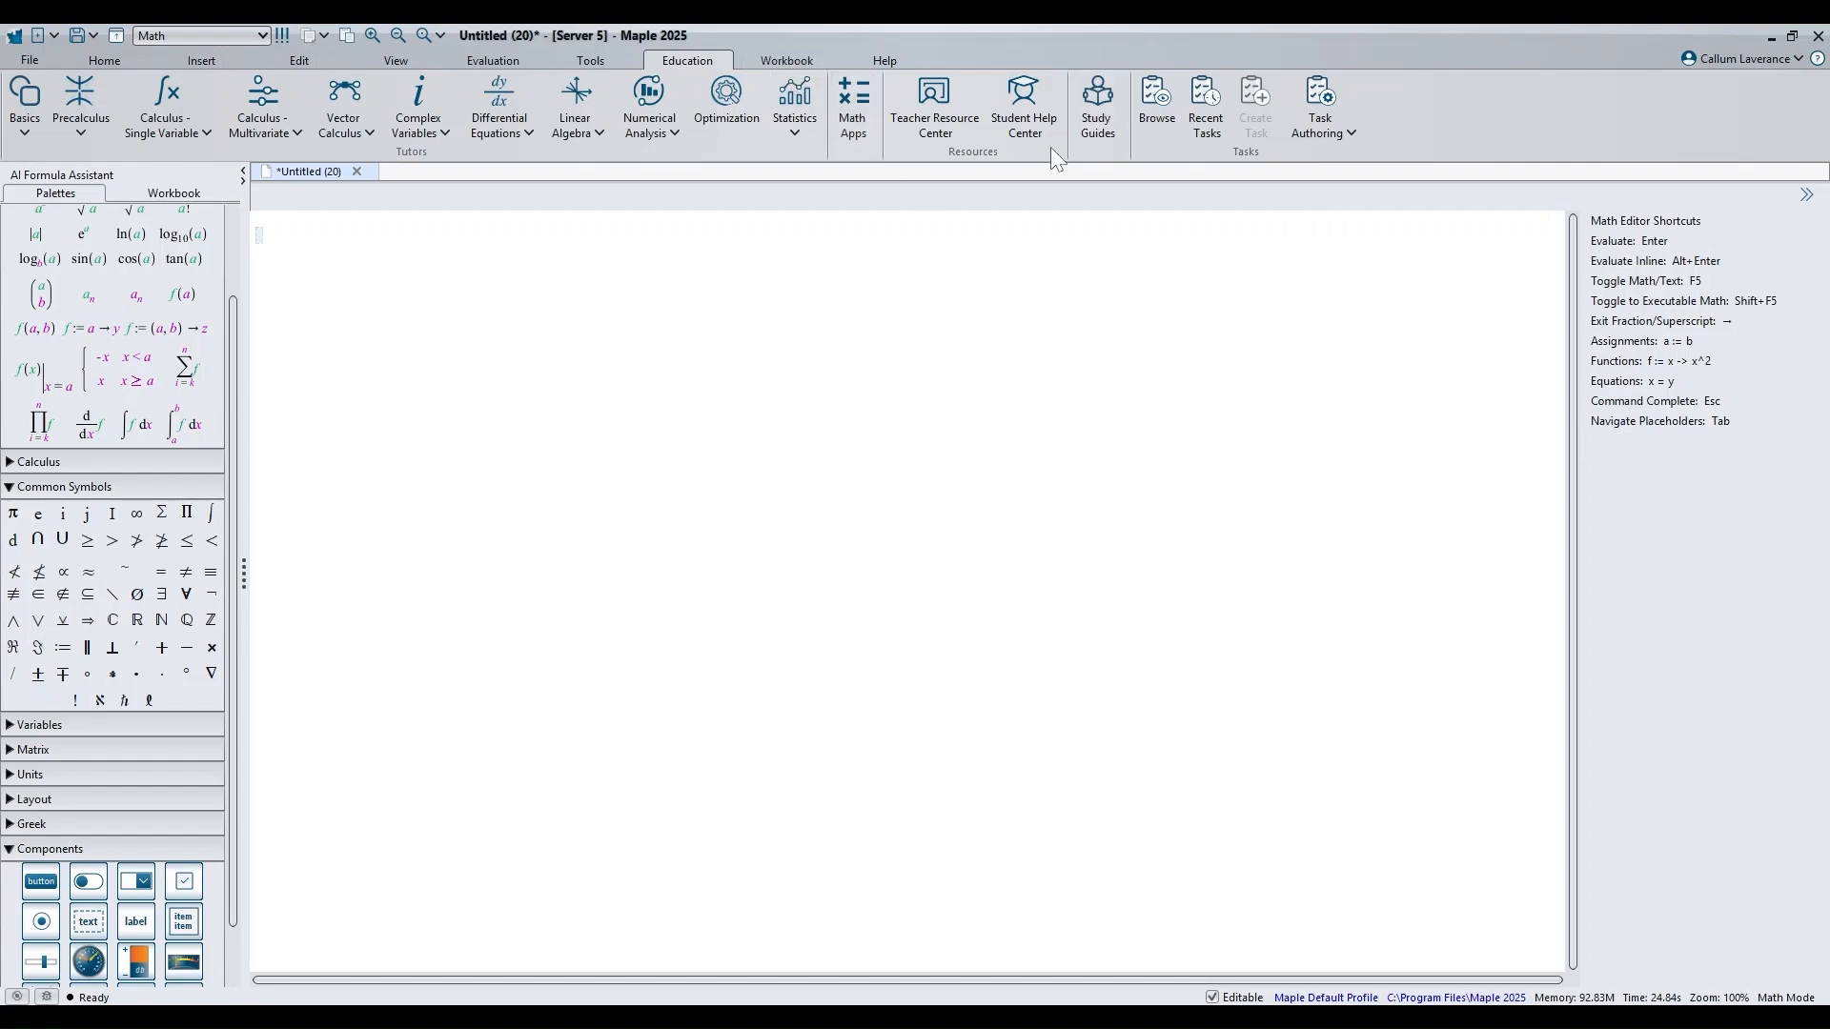
# Step: Bring up the Browse Tasks window with the Maple Tasks overview
pyautogui.moveTo(1189, 1016)
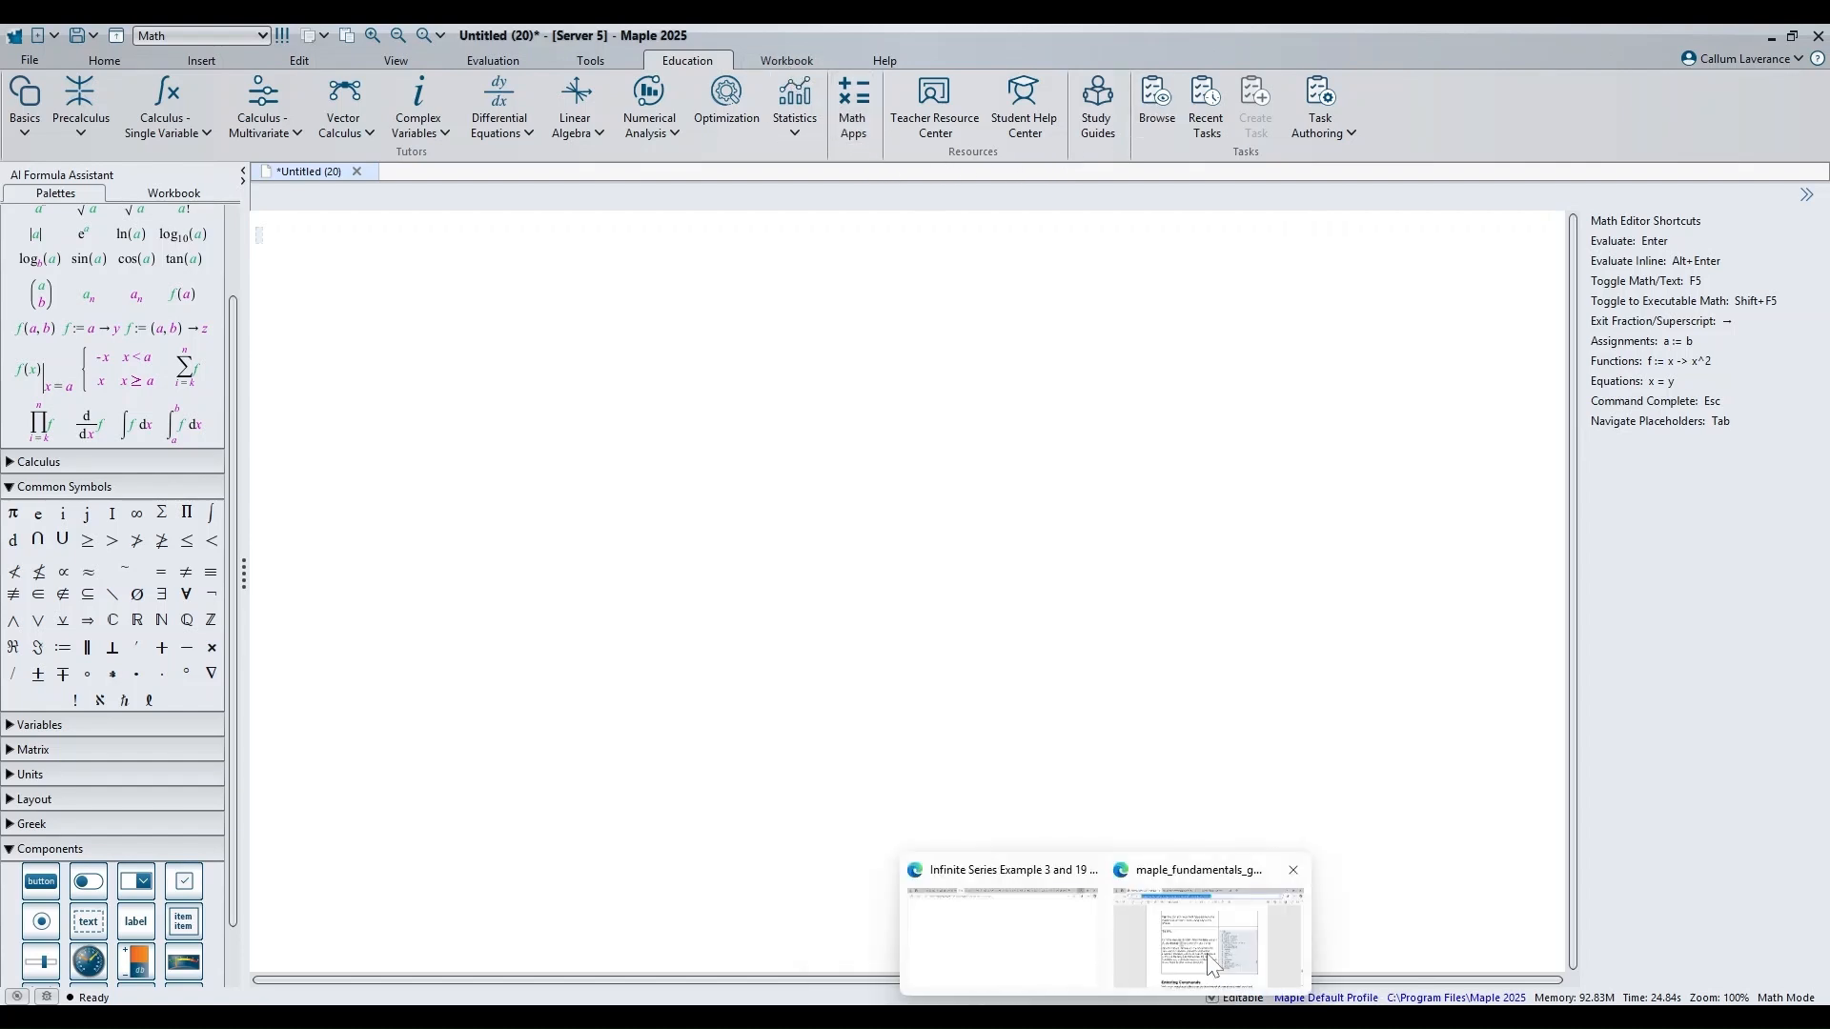
pyautogui.click(1284, 941)
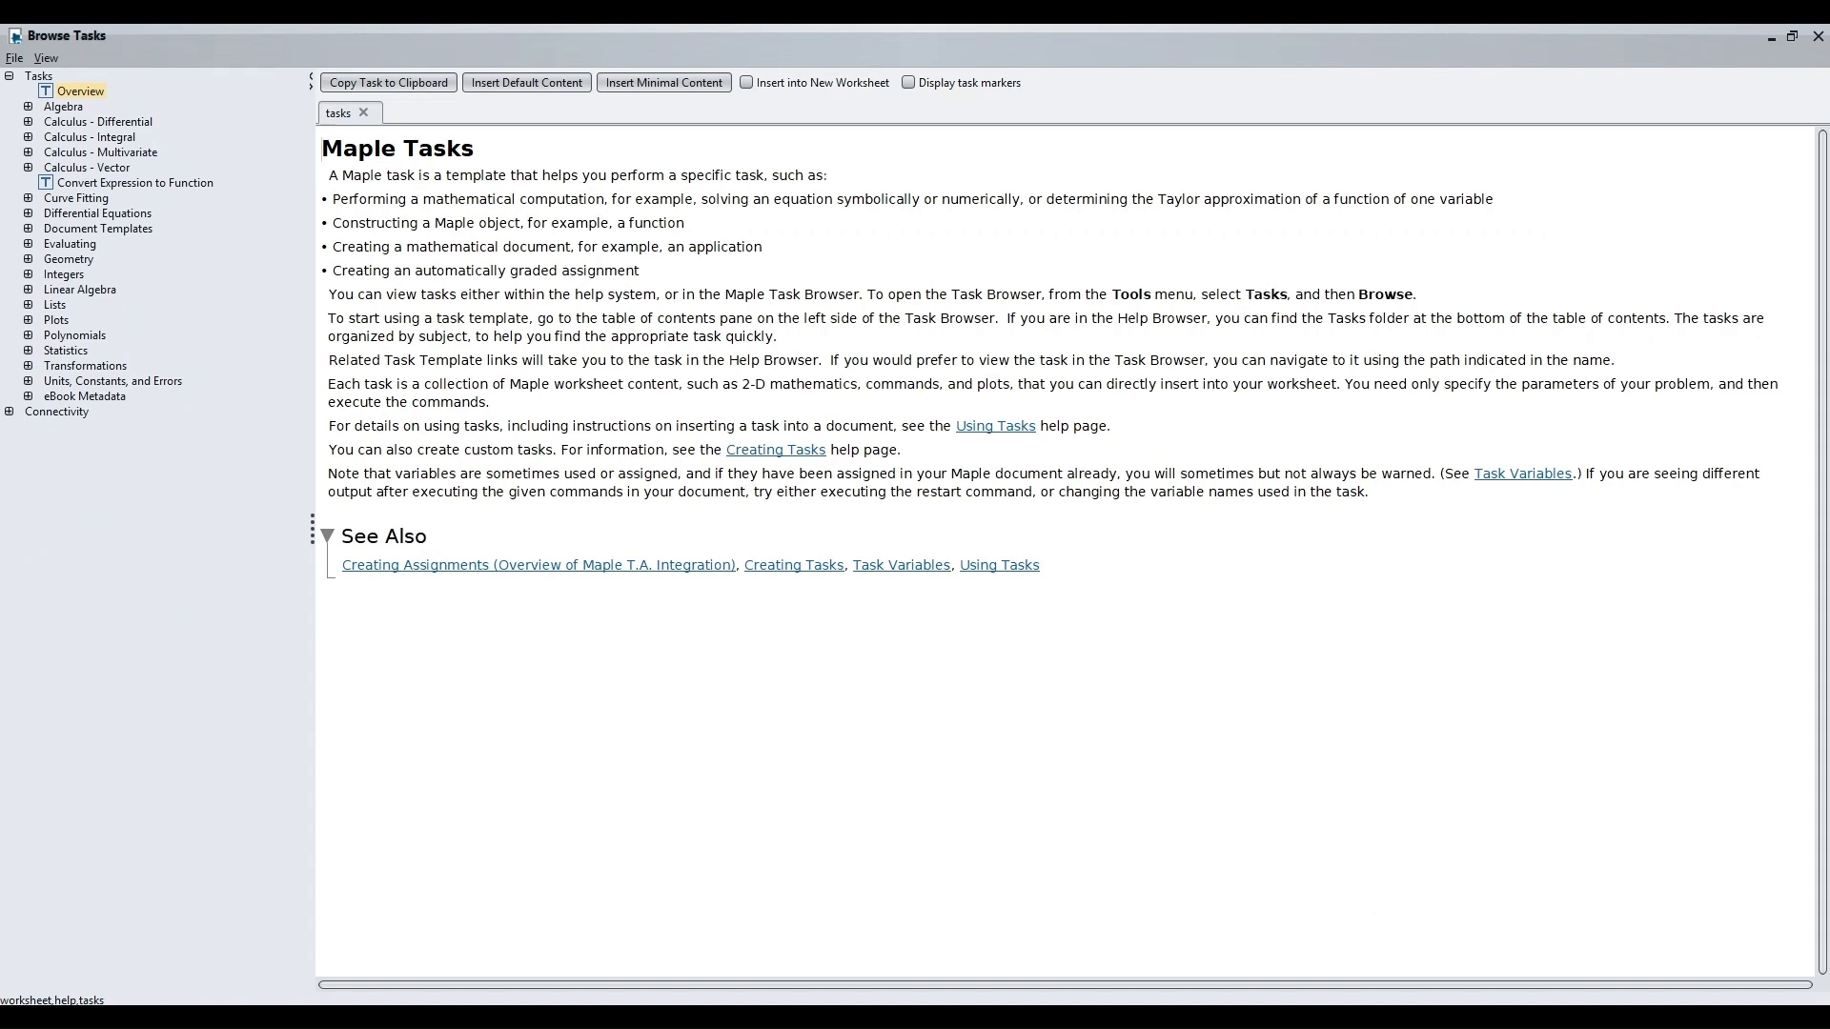
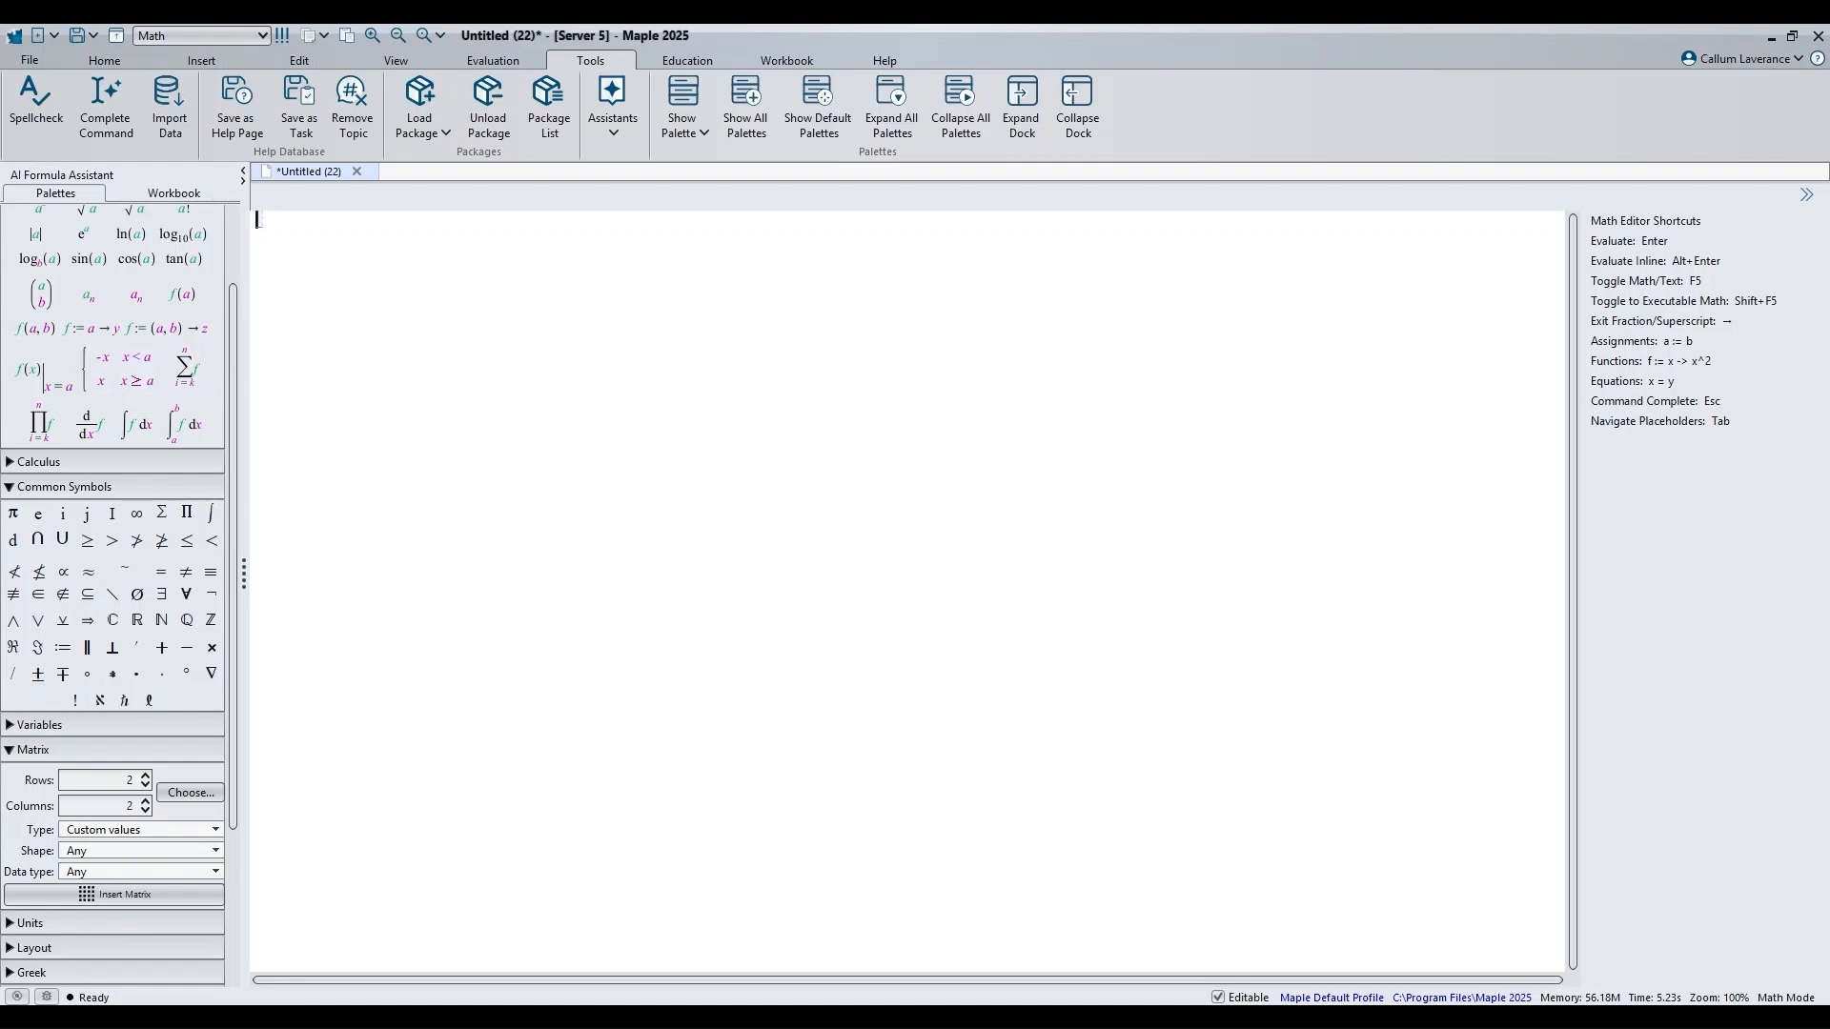
# Step: Begin an assignment to M in the blank document and insert a 2×2 matrix template with custom values
pyautogui.write('M')
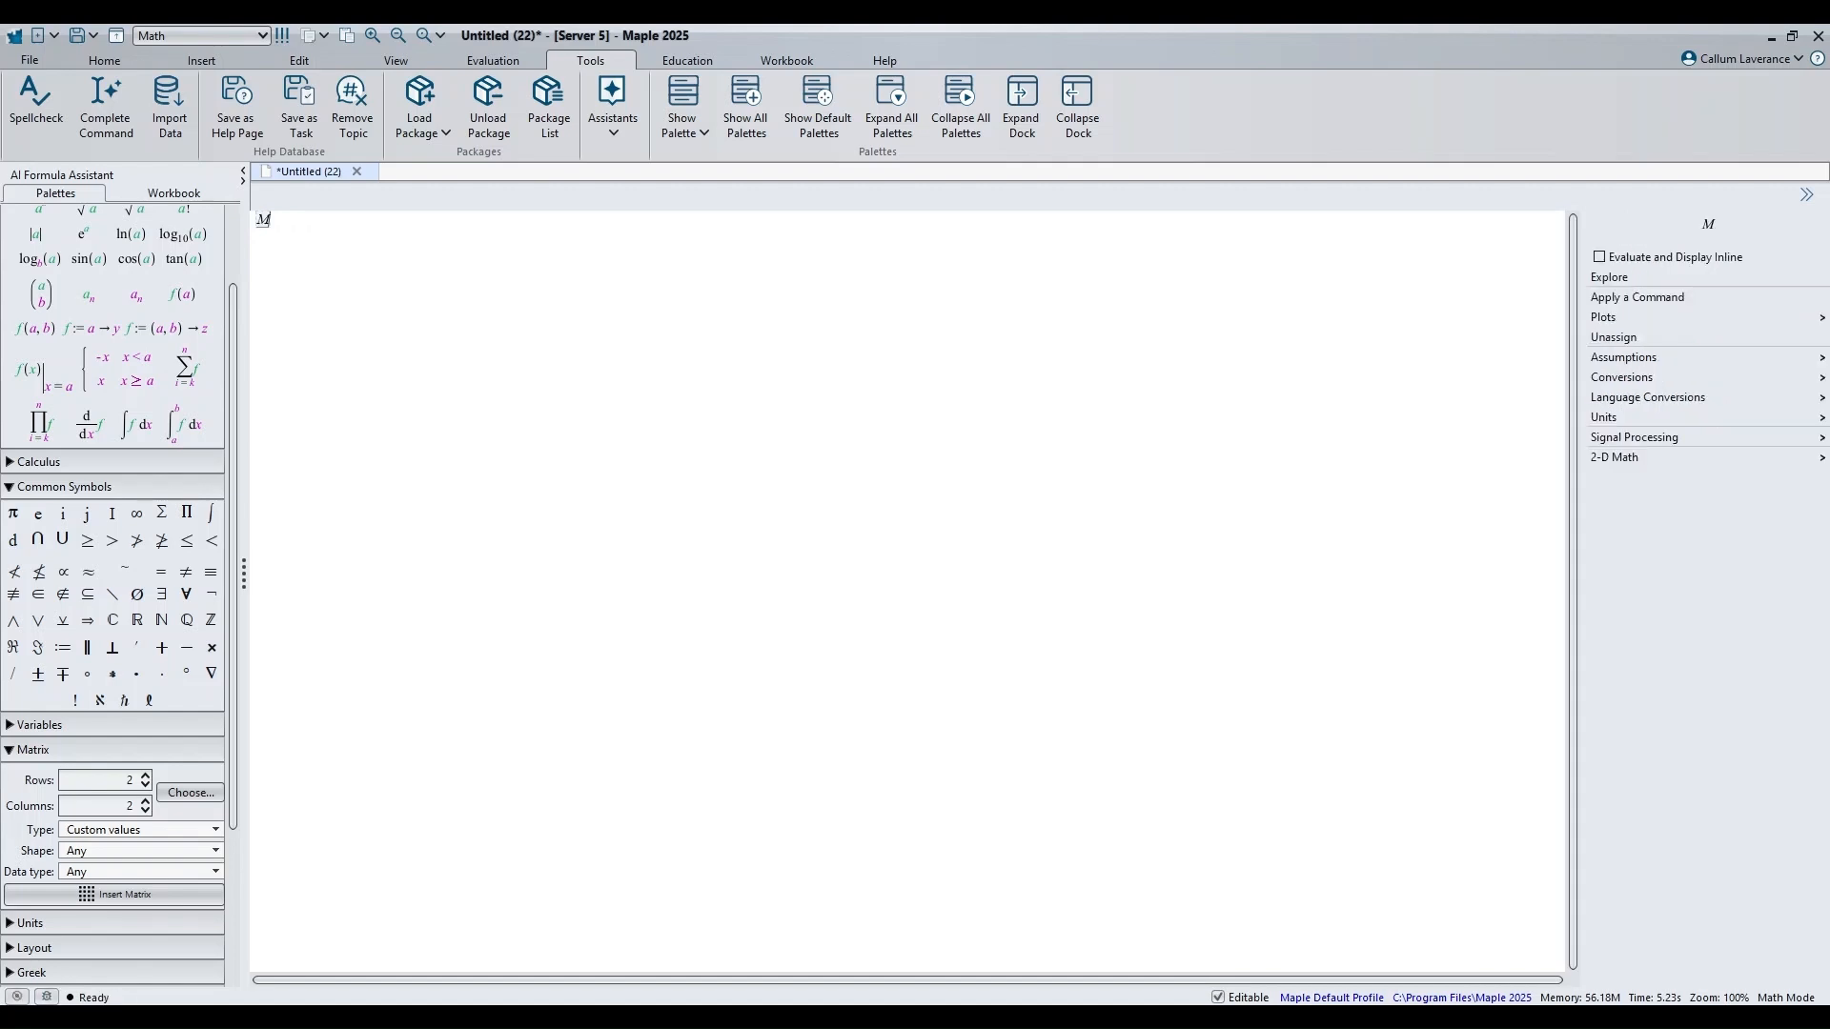
pyautogui.write(':=')
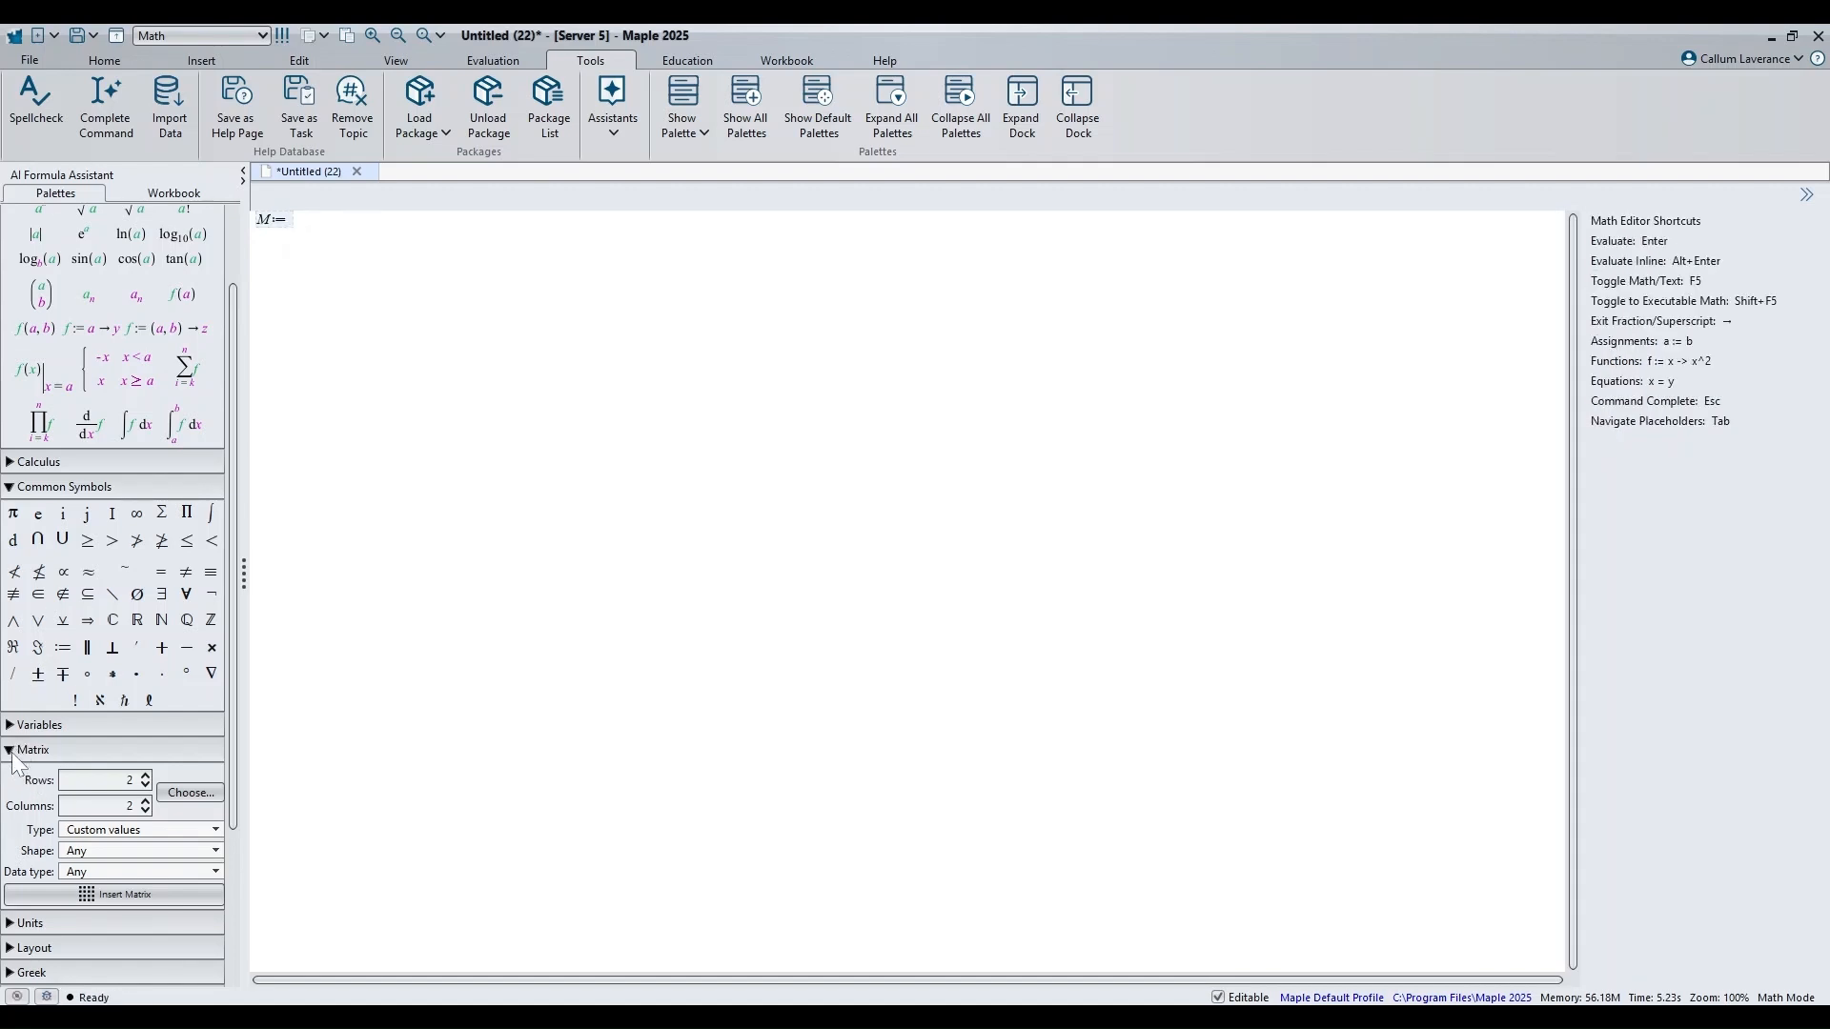
pyautogui.click(11, 753)
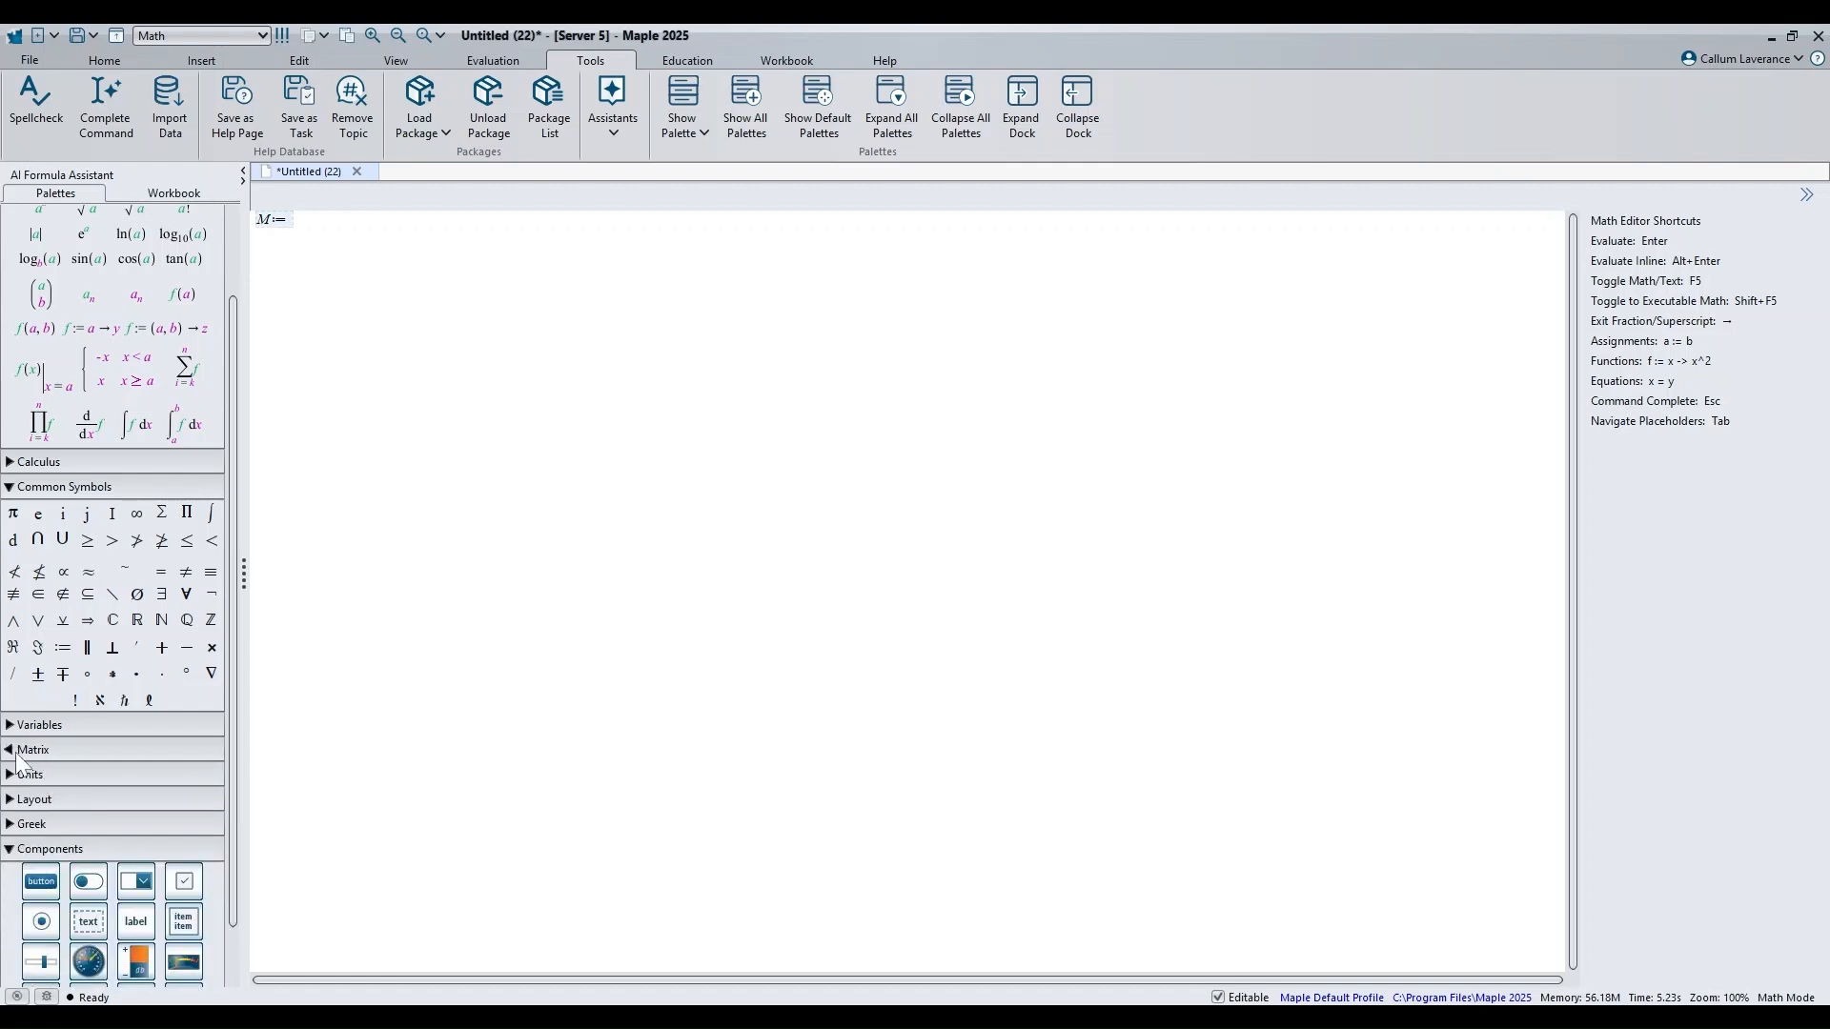
pyautogui.click(14, 753)
pyautogui.click(87, 896)
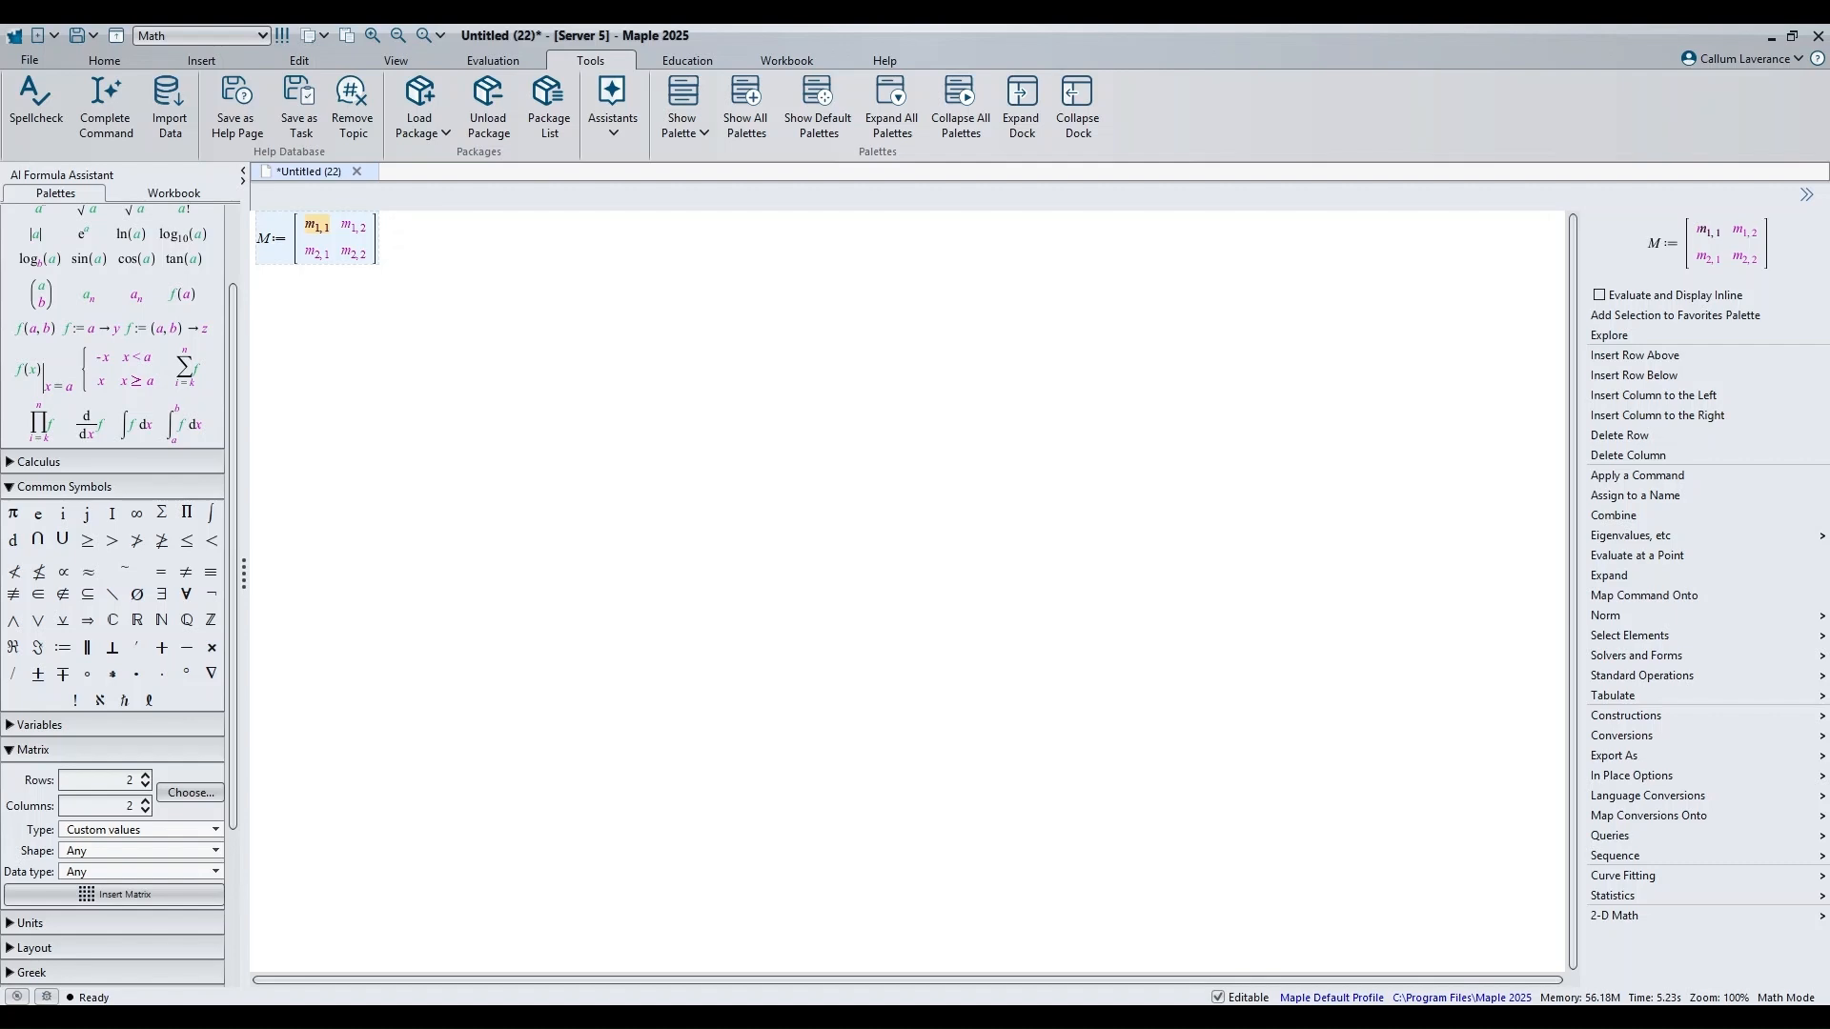
# Step: Fill the matrix with 1 and 2 in the first row and 3 and 5 in the second, and evaluate the assignment
pyautogui.write('1')
pyautogui.press('Tab')
pyautogui.write('2')
pyautogui.press('Tab')
pyautogui.write('3')
pyautogui.press('Tab')
pyautogui.write('5')
pyautogui.press('Return')
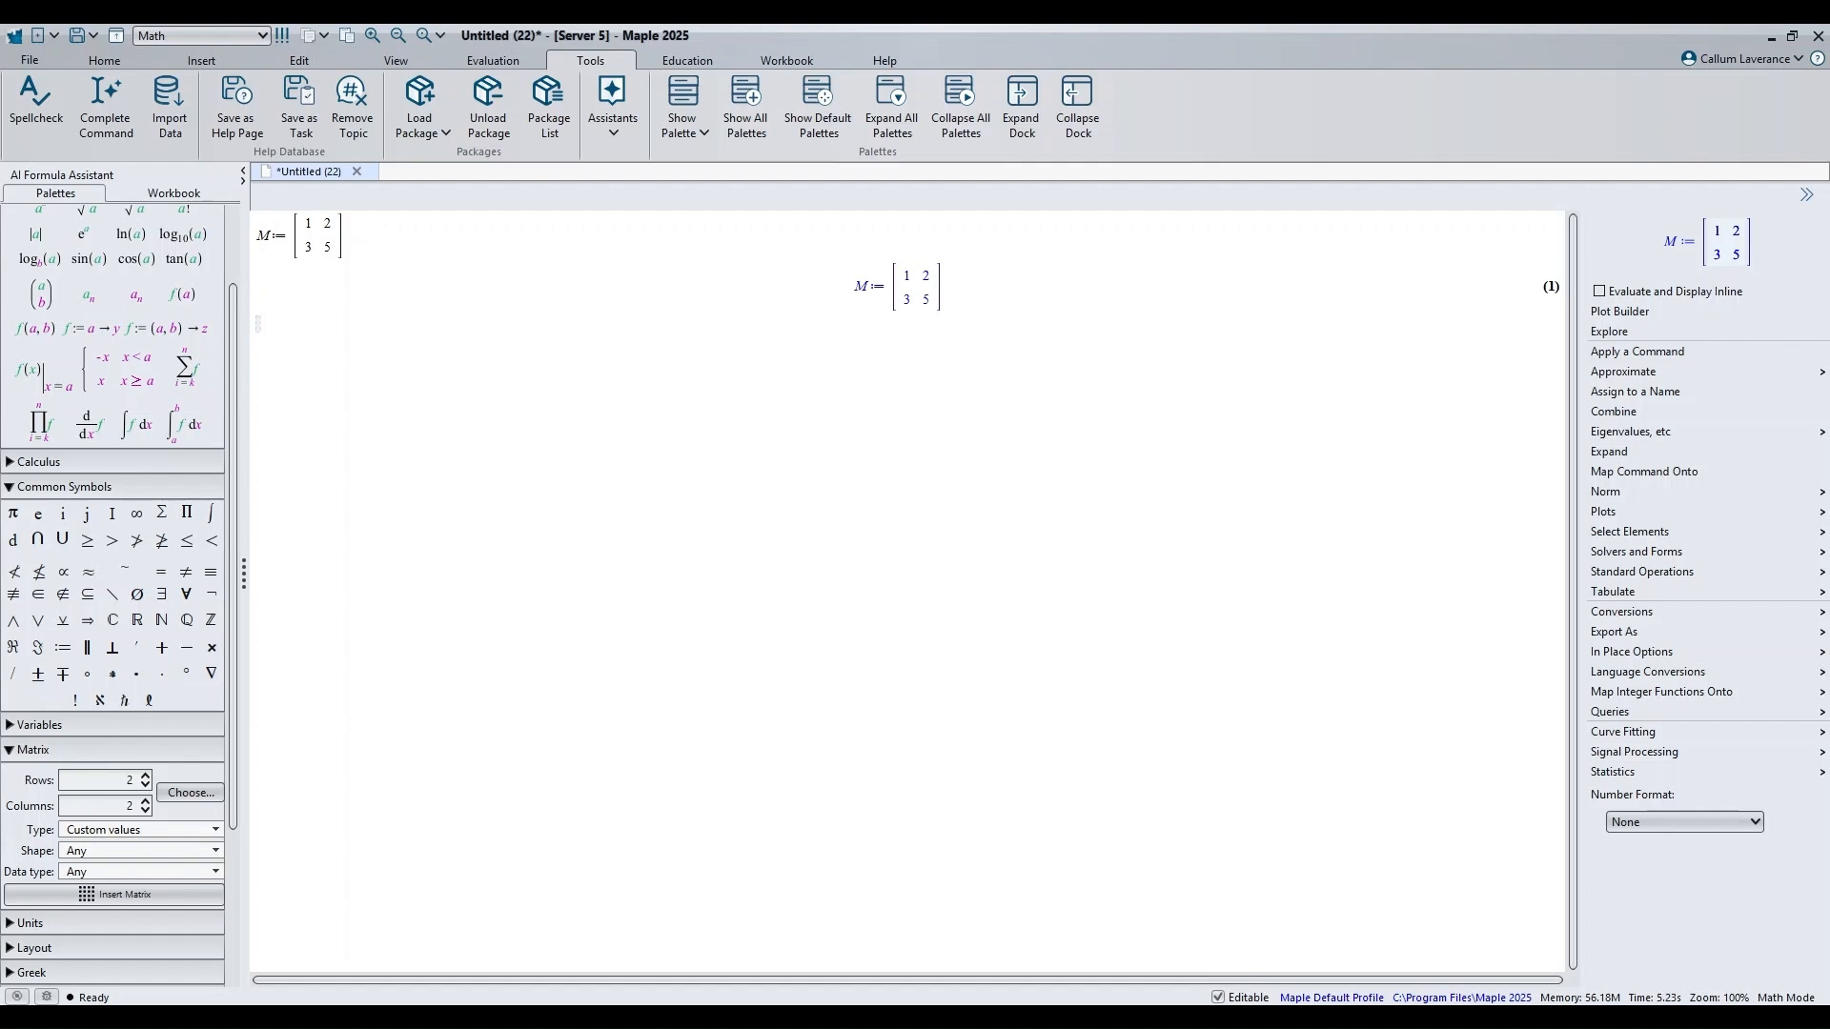
# Step: Compute the determinant of M with the long-form command LinearAlgebra[Determinant](M)
pyautogui.write('LinearAlgebra')
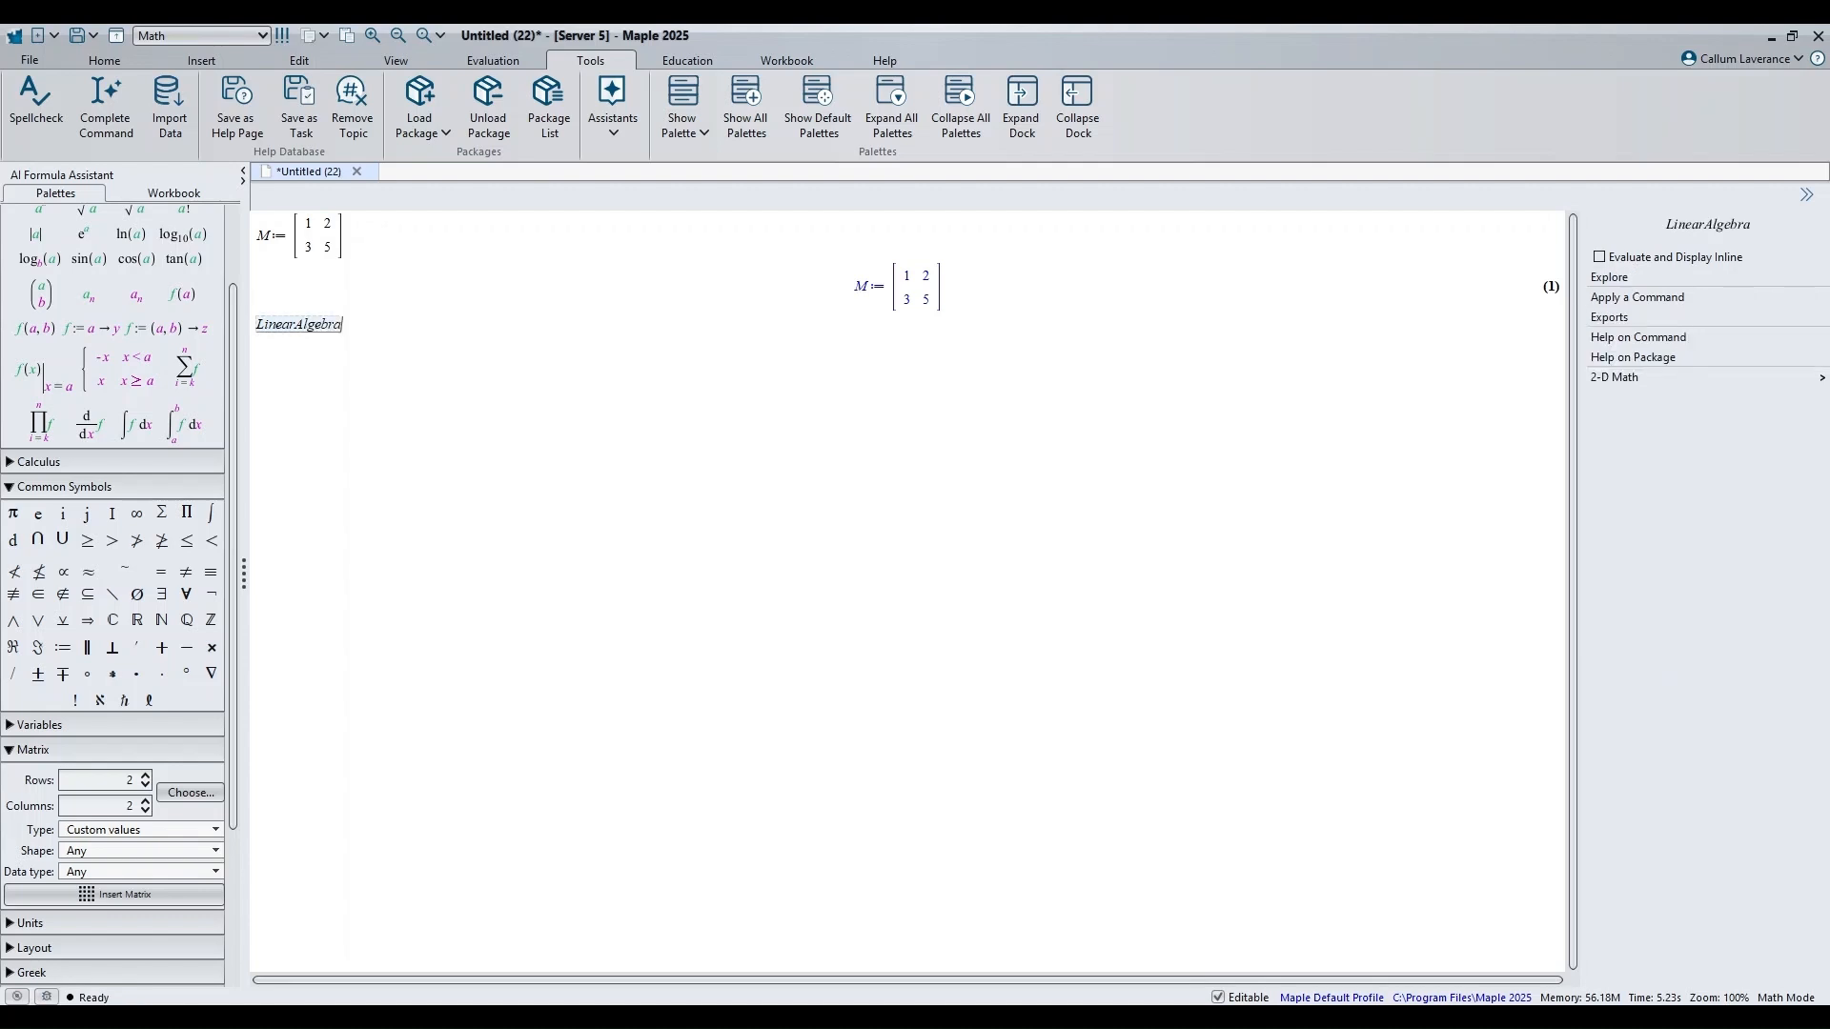
pyautogui.write('[')
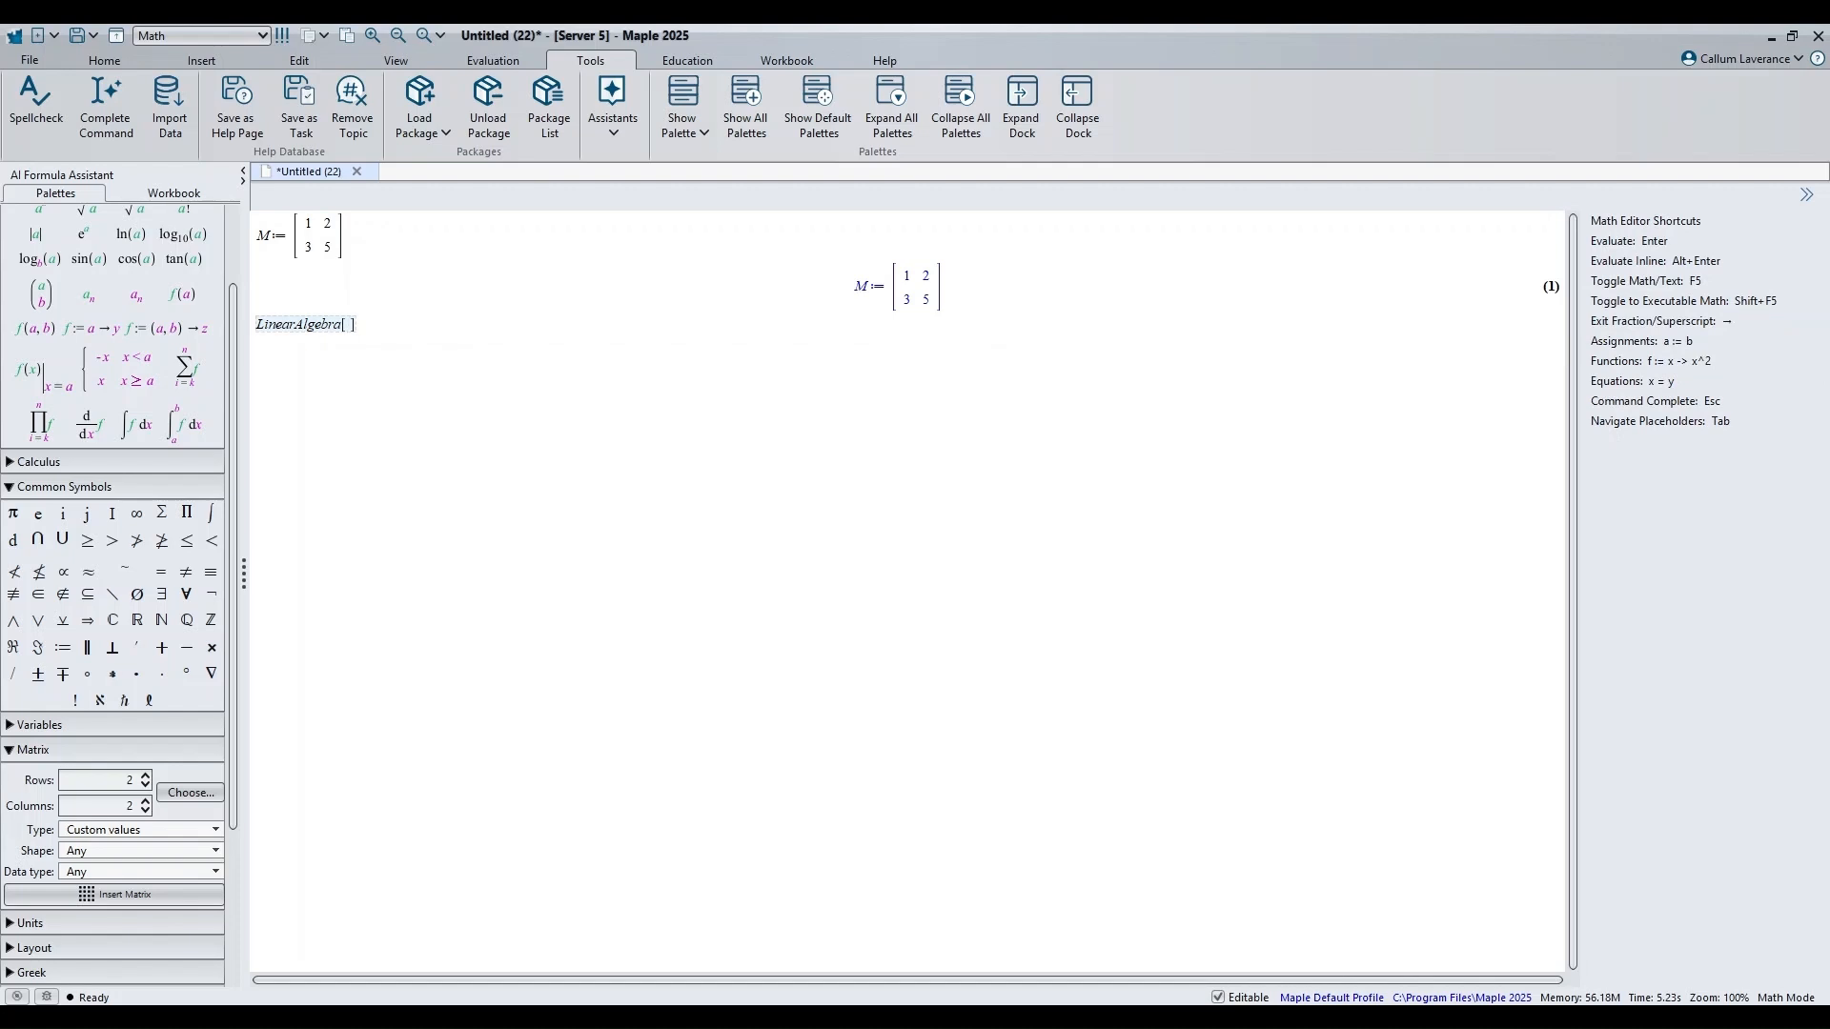
pyautogui.write('Determinant')
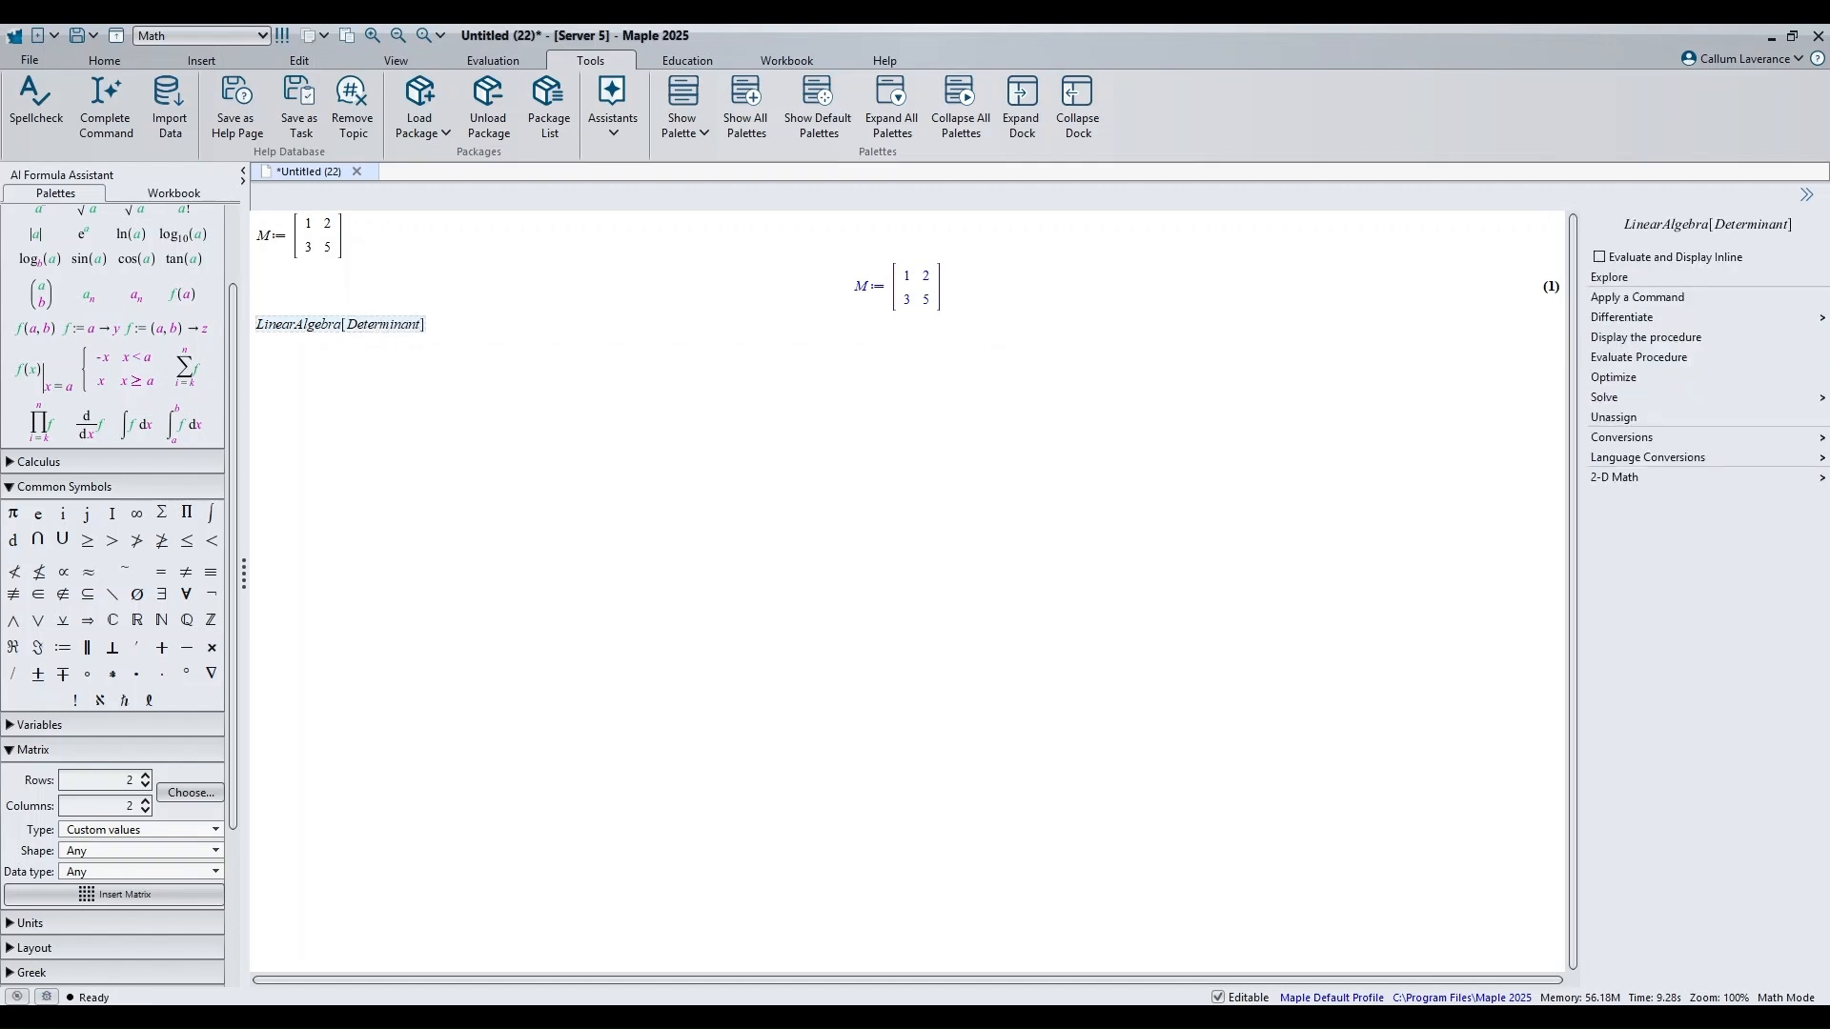
pyautogui.press('Right')
pyautogui.write('(M)')
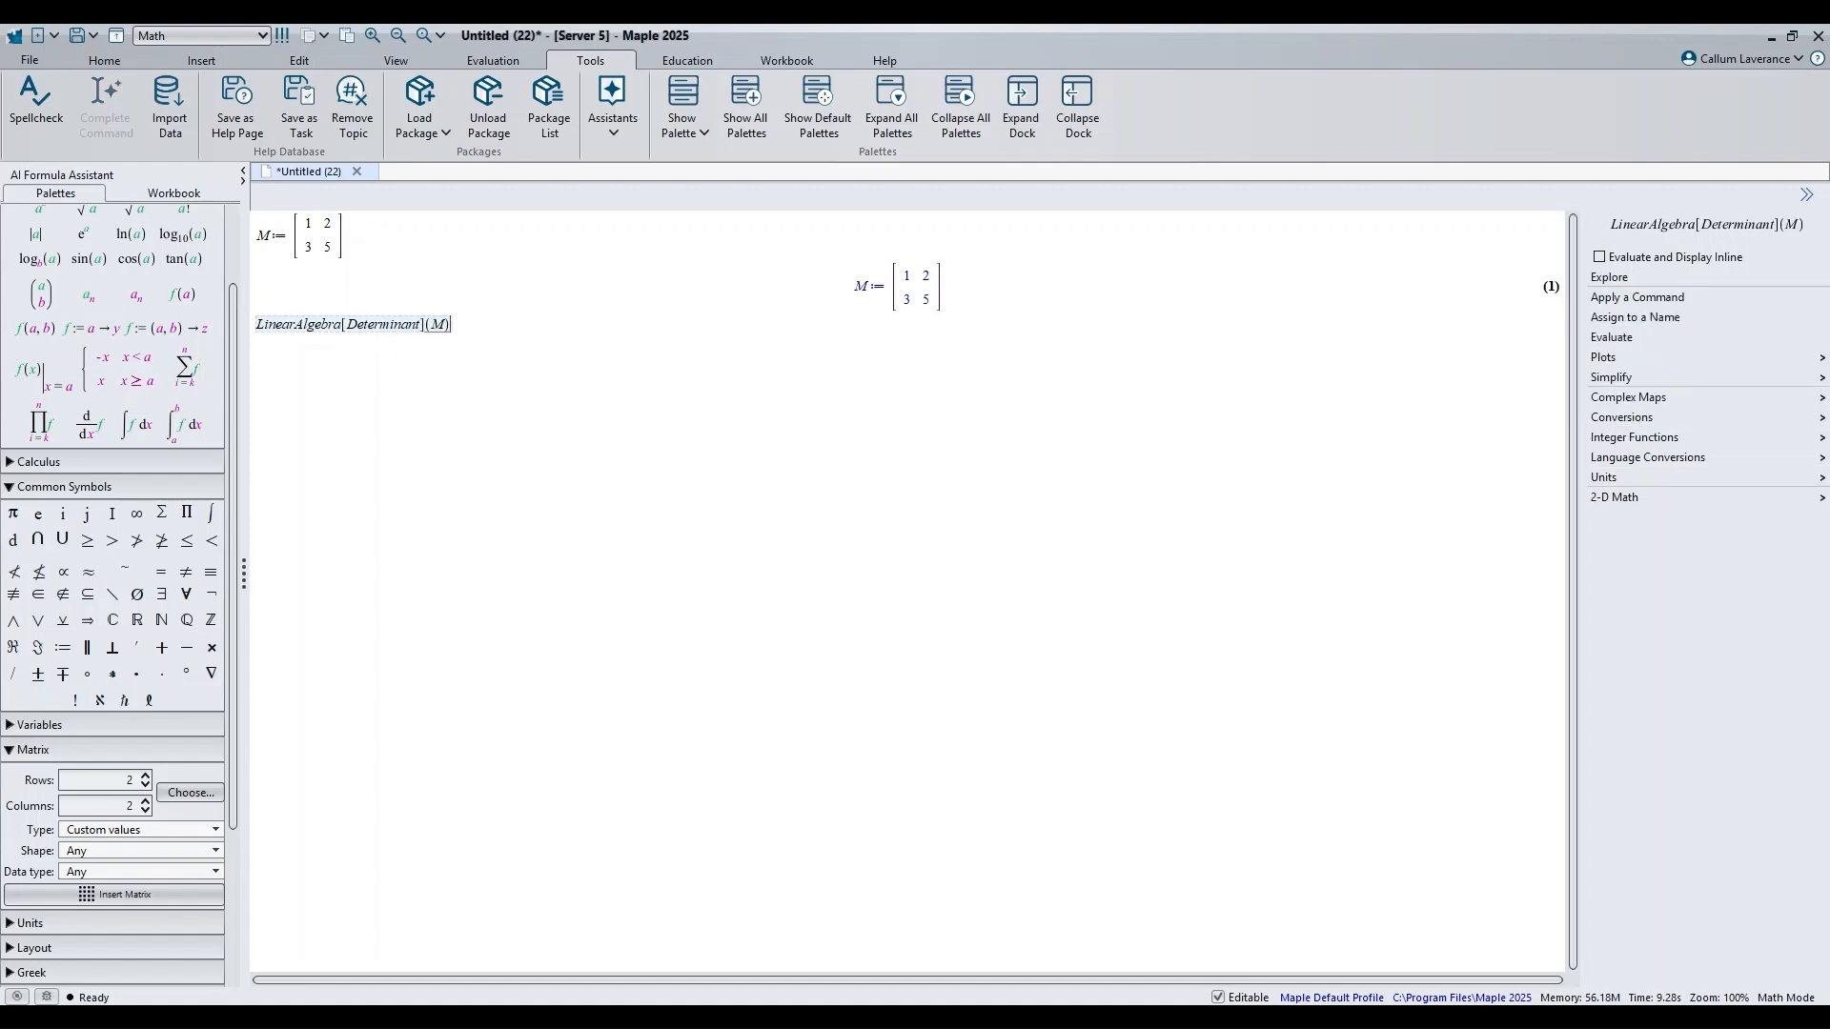
pyautogui.press('Return')
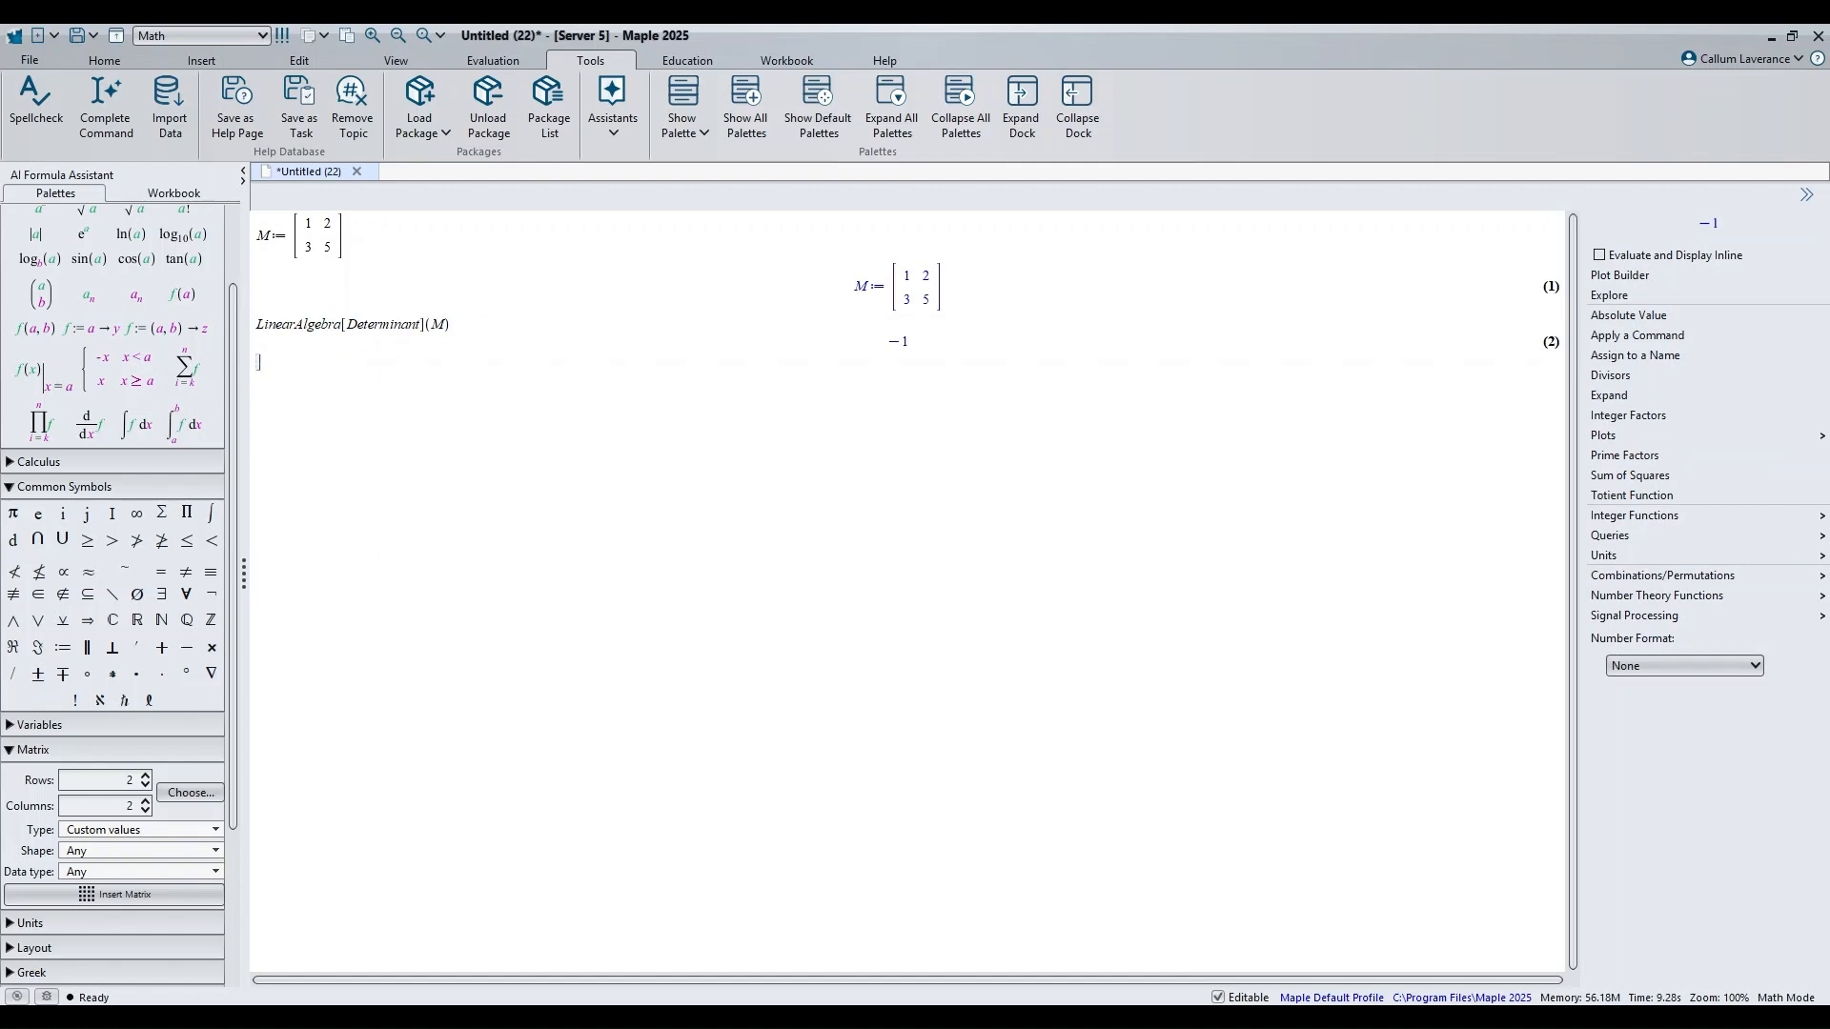
# Step: Evaluate the short form Determinant(M) without the package name and compare it with the long-form command
pyautogui.write('Det')
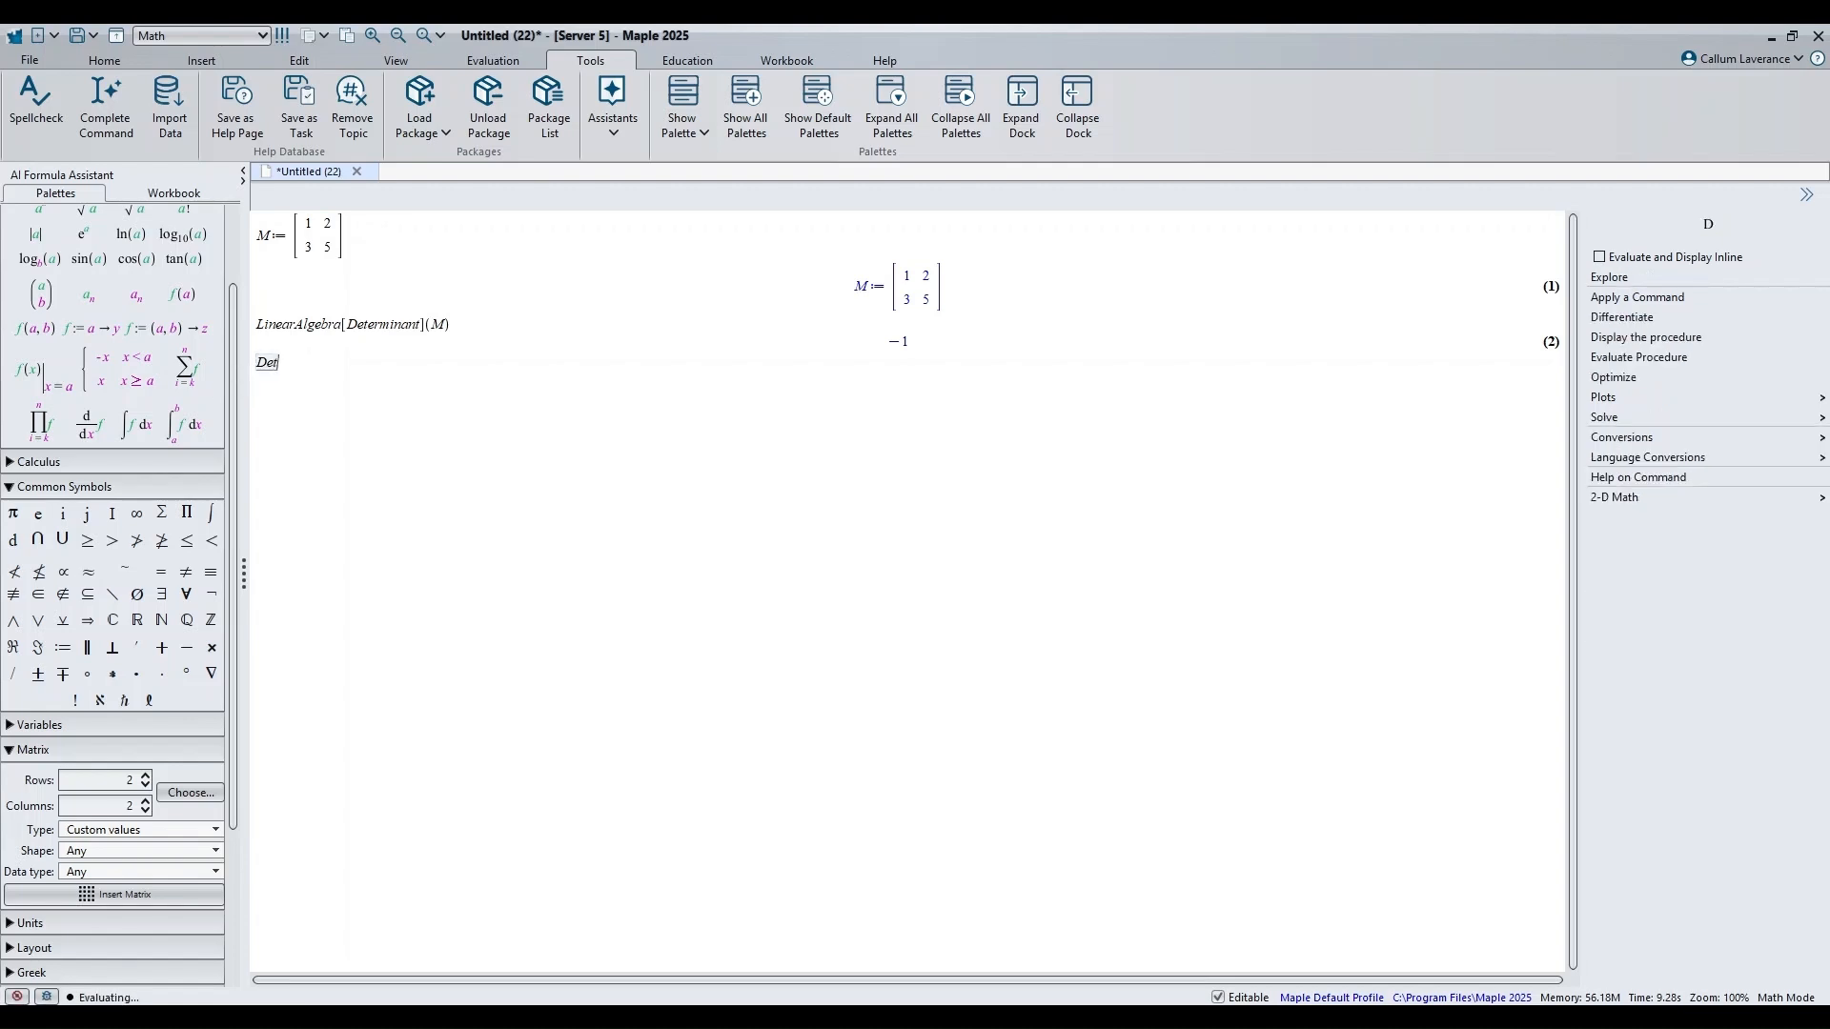
pyautogui.write('erminant(M)')
pyautogui.press('Return')
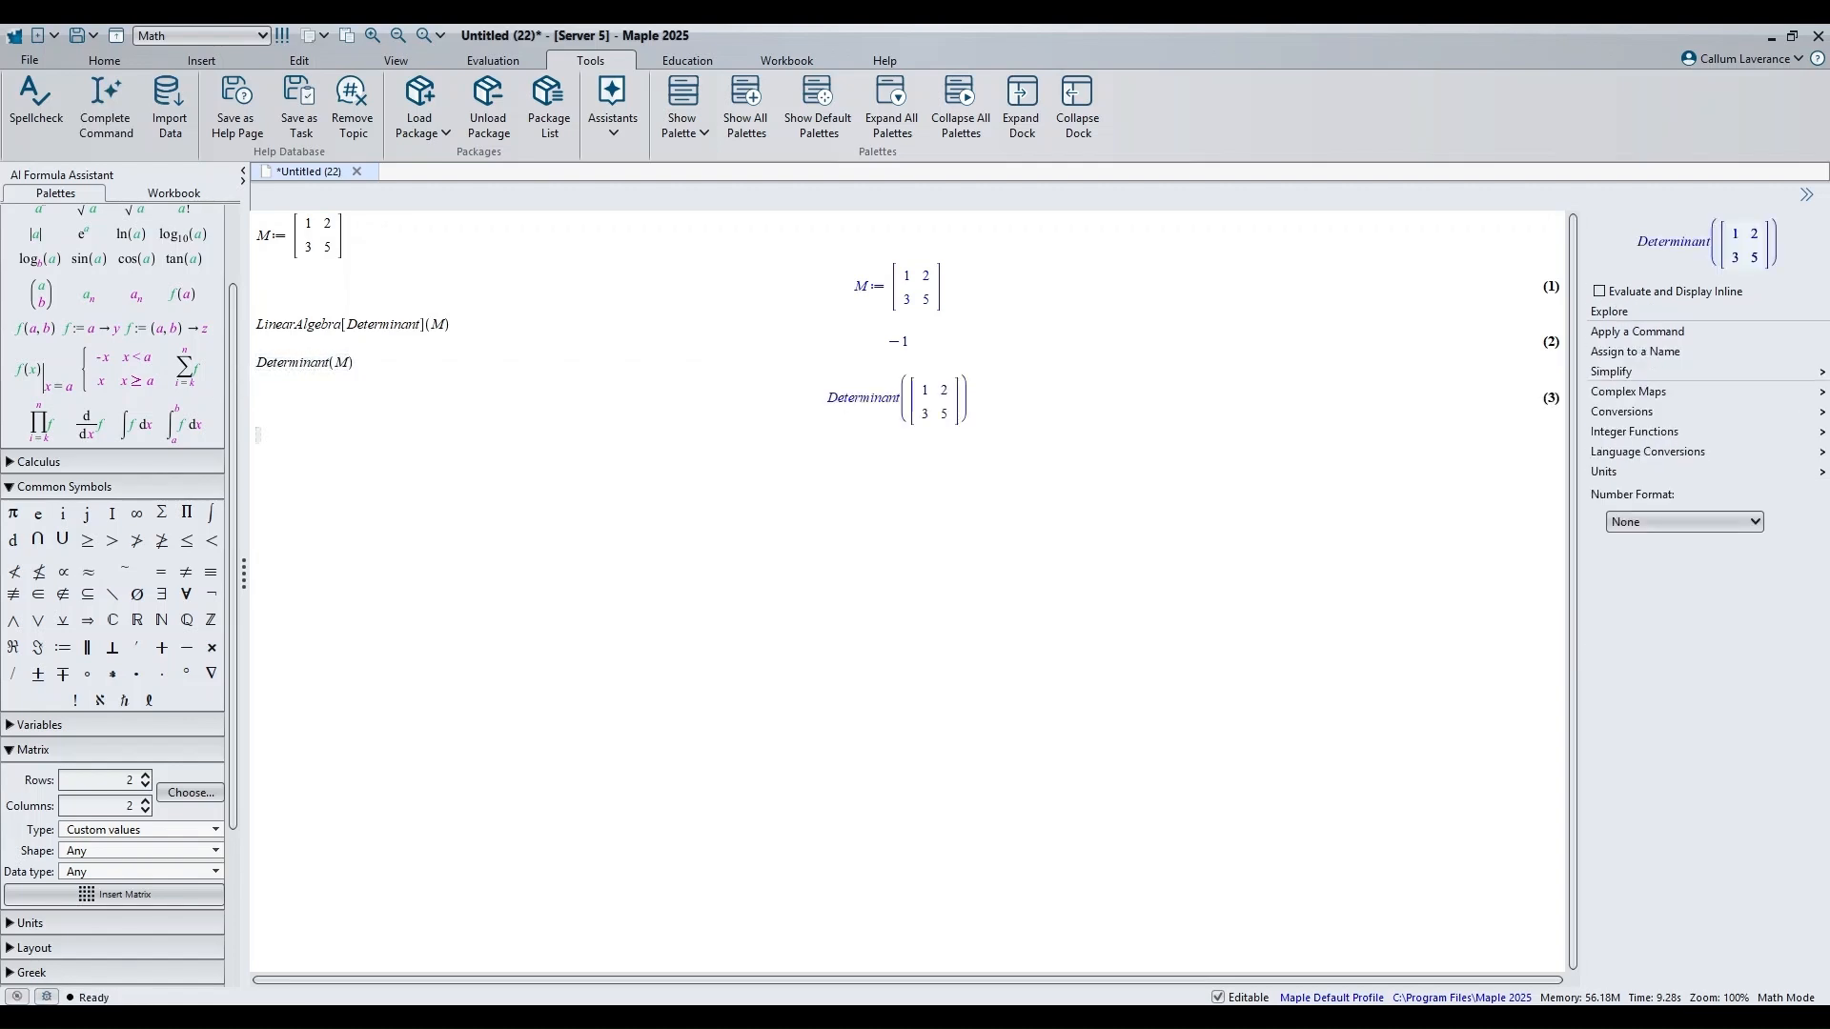
pyautogui.moveTo(828, 398)
pyautogui.mouseDown()
pyautogui.moveTo(882, 398)
pyautogui.moveTo(855, 398)
pyautogui.mouseUp()
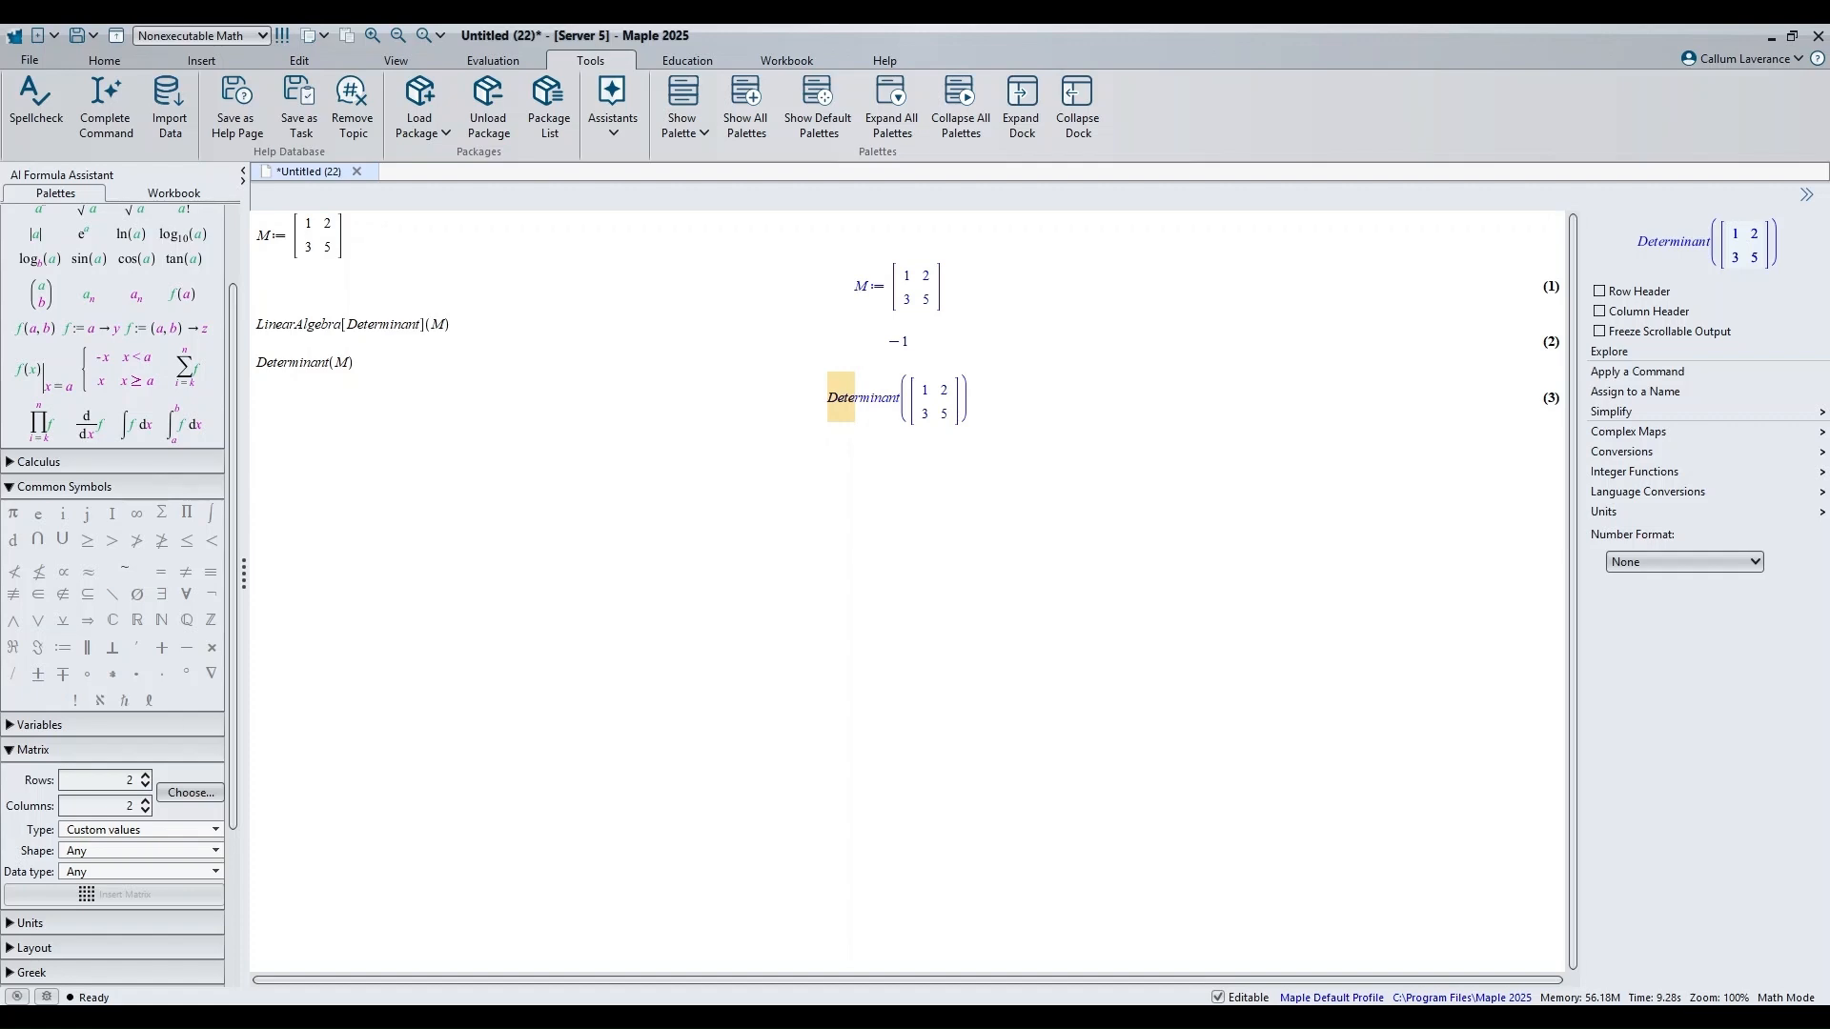
pyautogui.moveTo(328, 324); pyautogui.dragTo(425, 325)
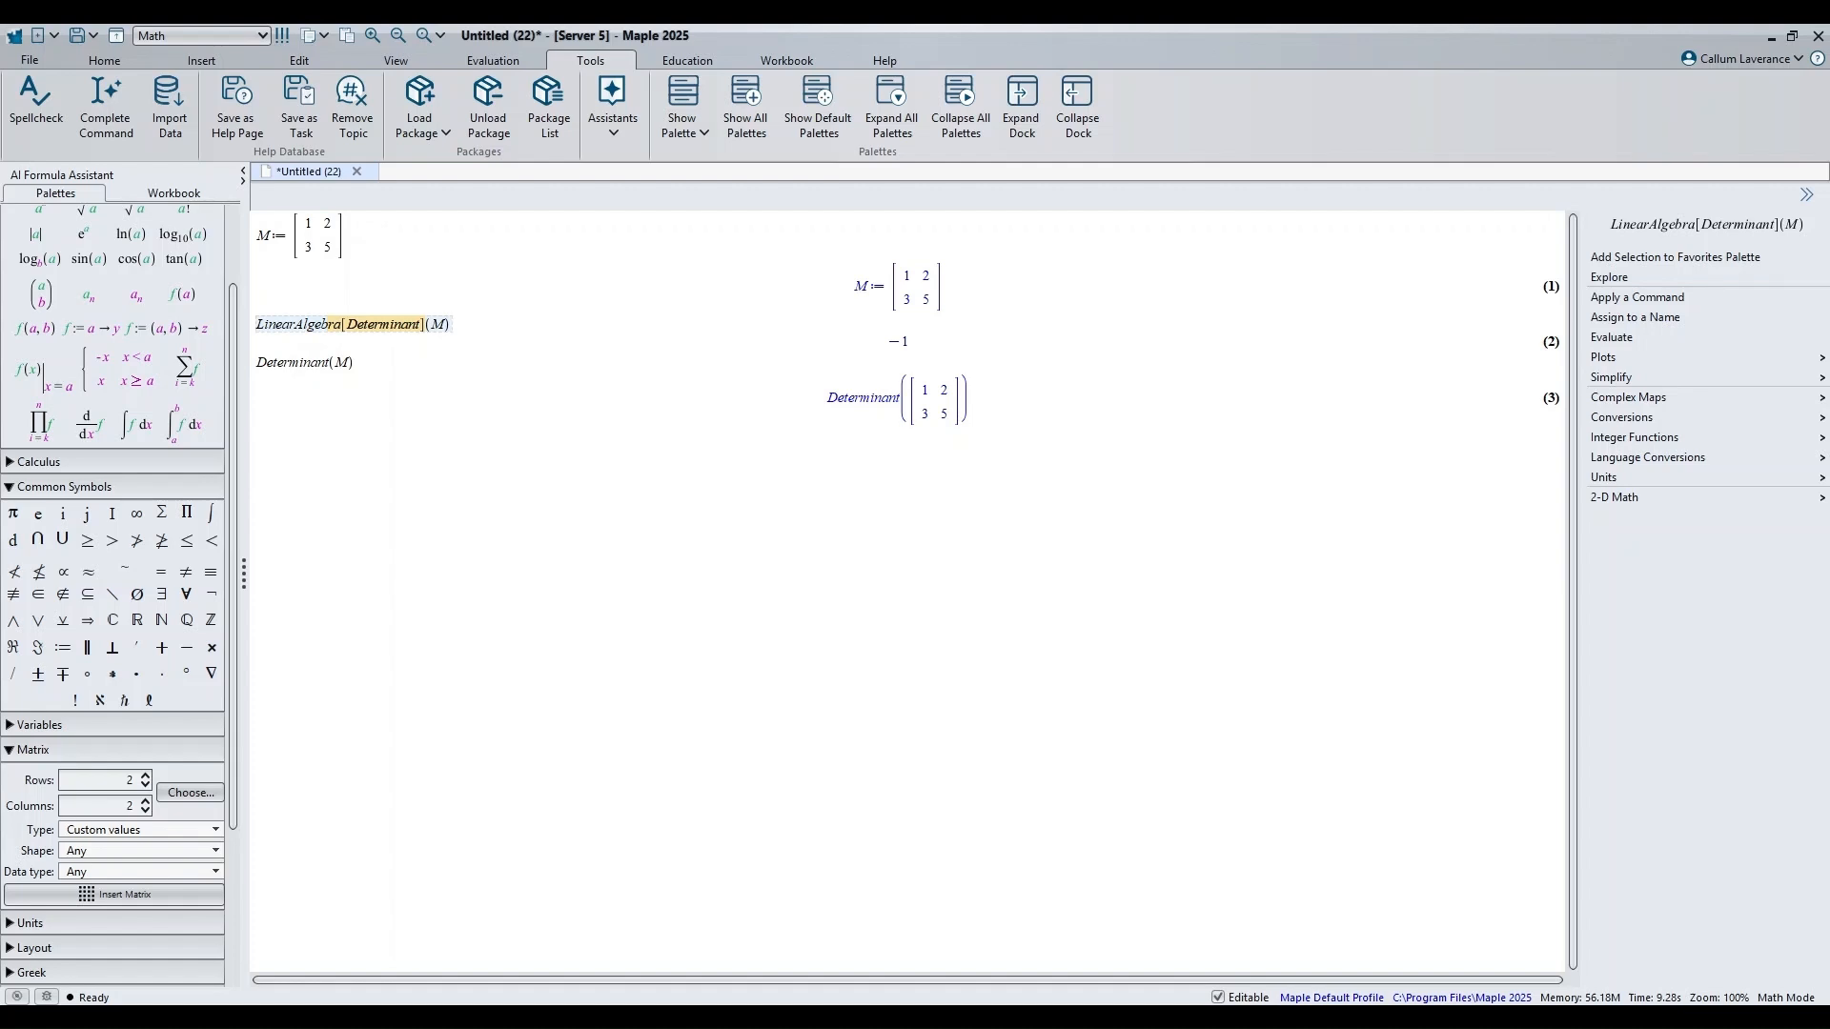
# Step: Load the linear algebra package with the command with(LinearAlgebra): on the blank line below the results
pyautogui.click(258, 436)
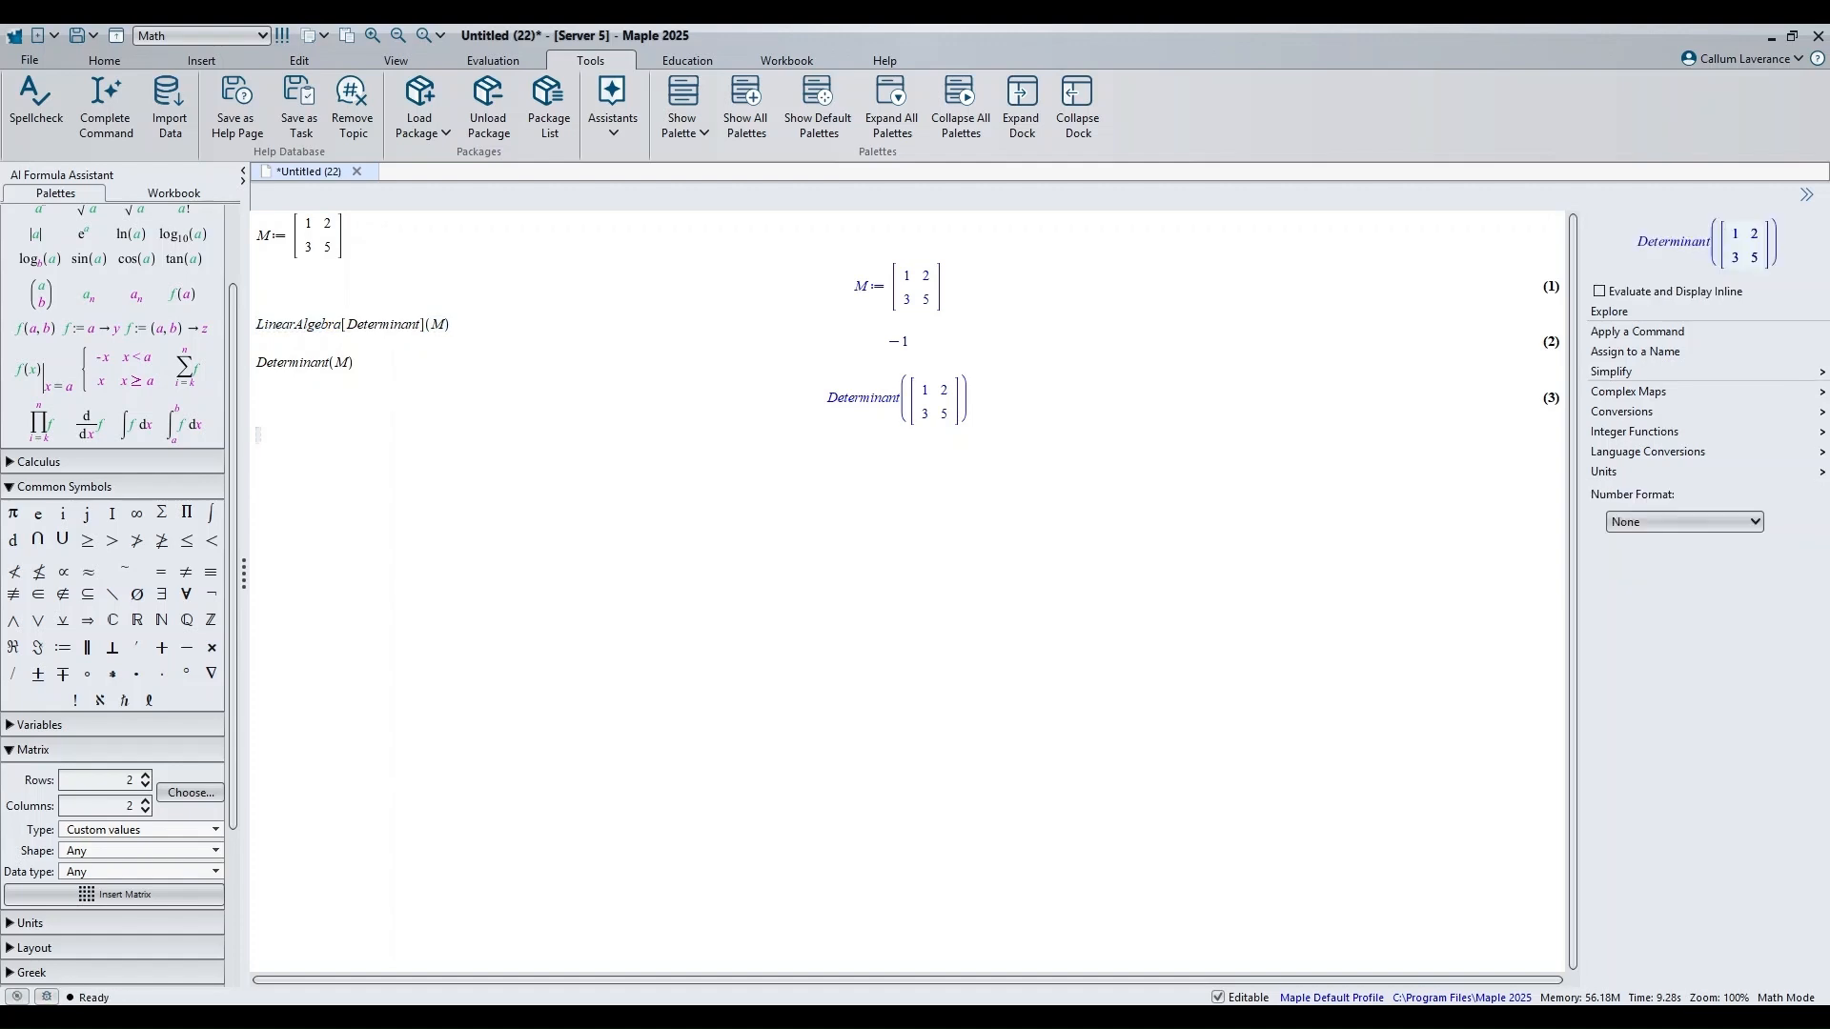
pyautogui.write('with(Linear')
pyautogui.press('Escape')
pyautogui.press('Return')
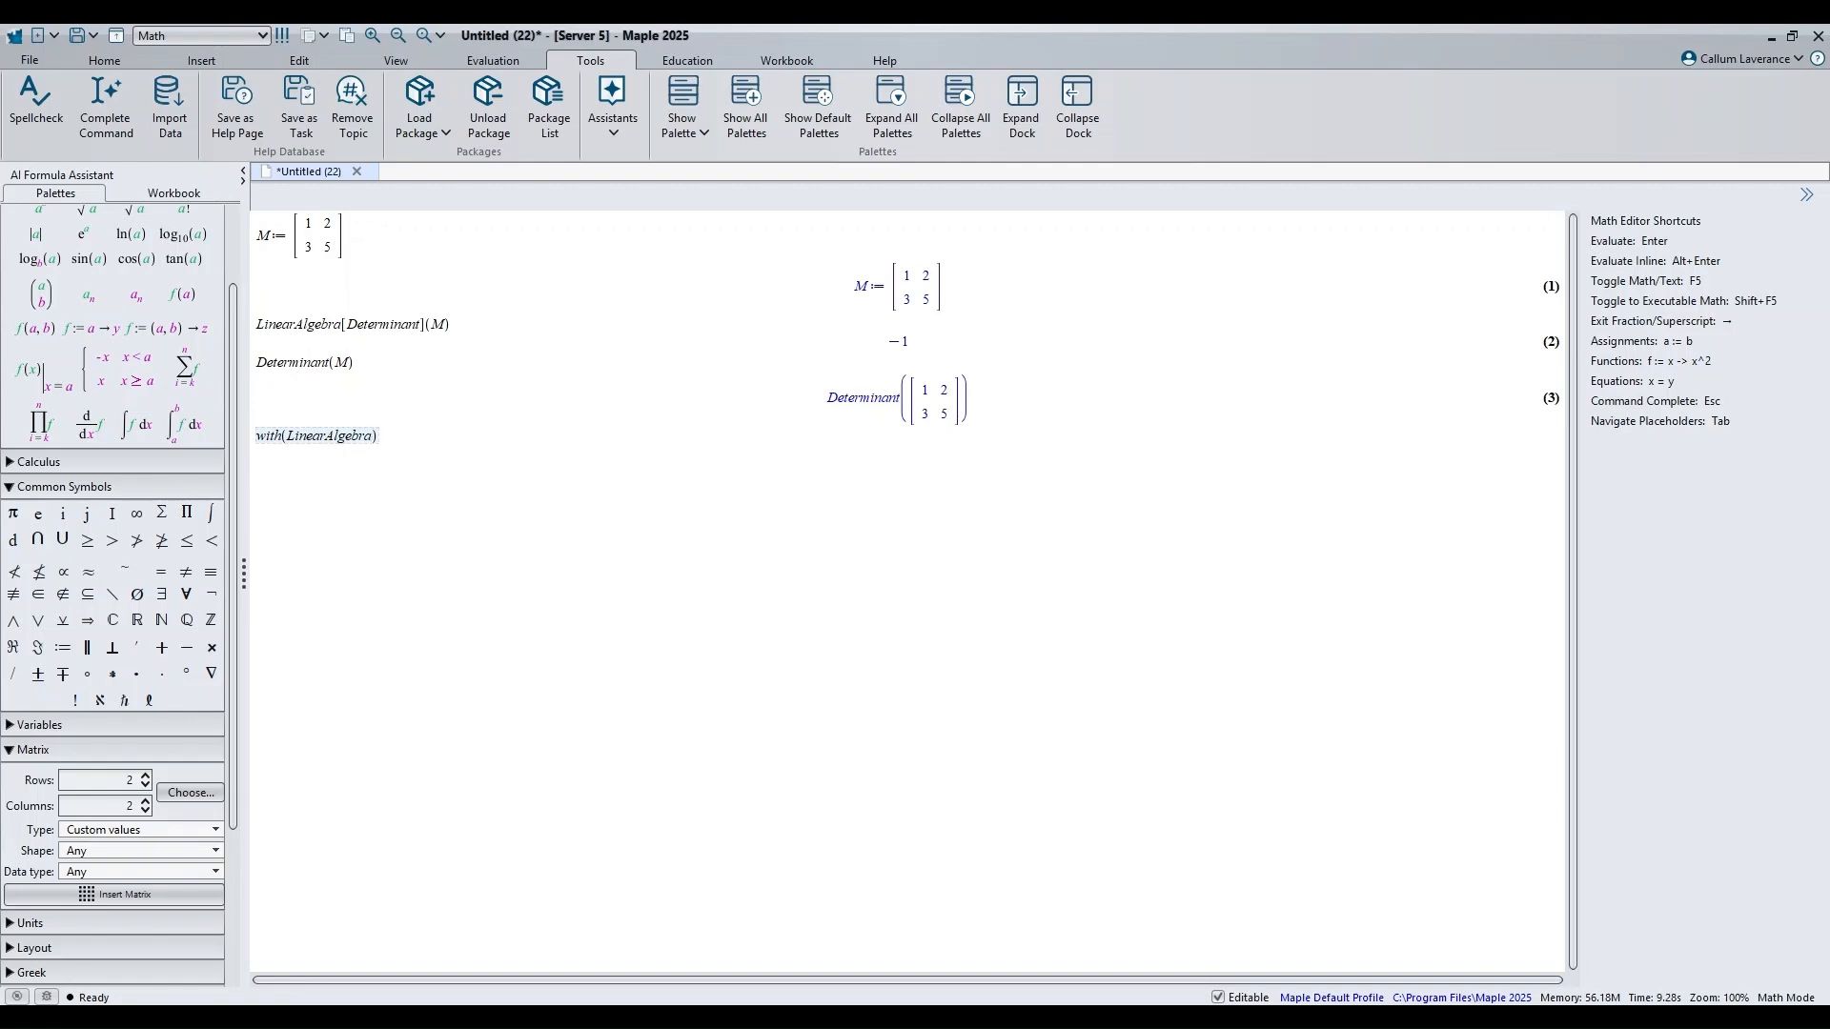
pyautogui.write(':')
pyautogui.press('Return')
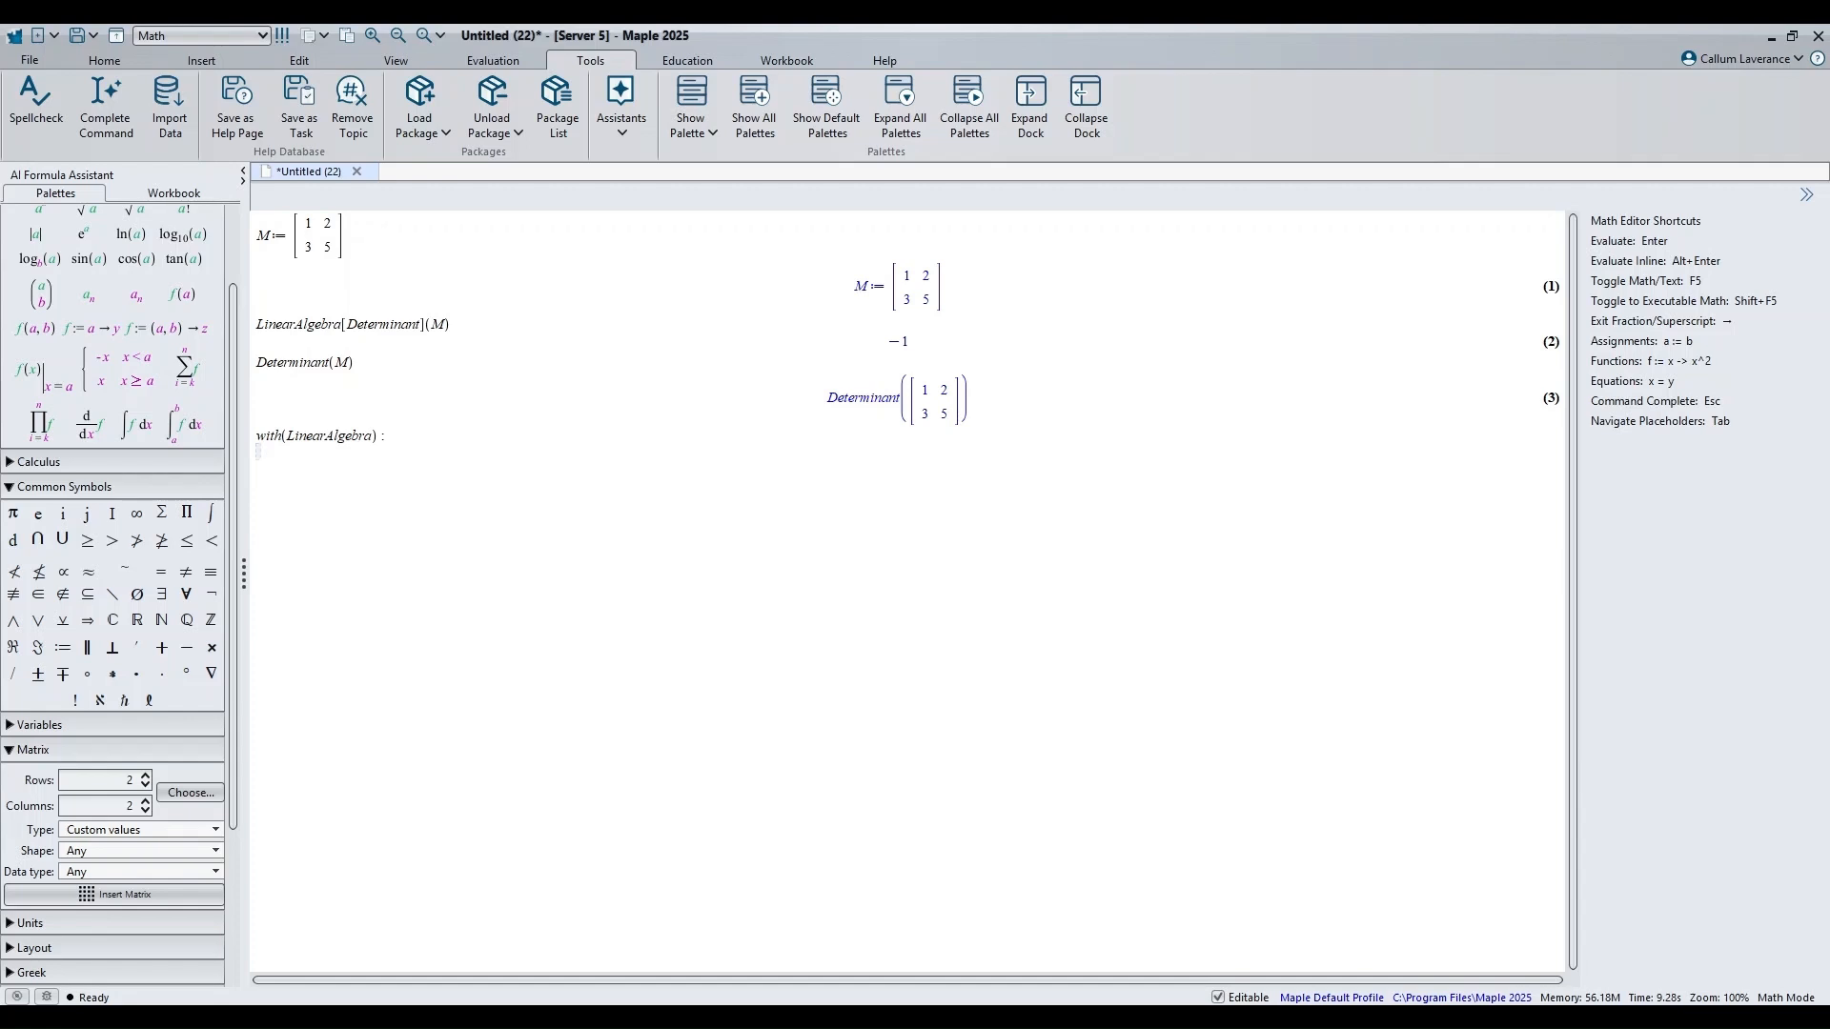
# Step: Evaluate Determinant(M) in short form below the package-loading line
pyautogui.write('Determinan')
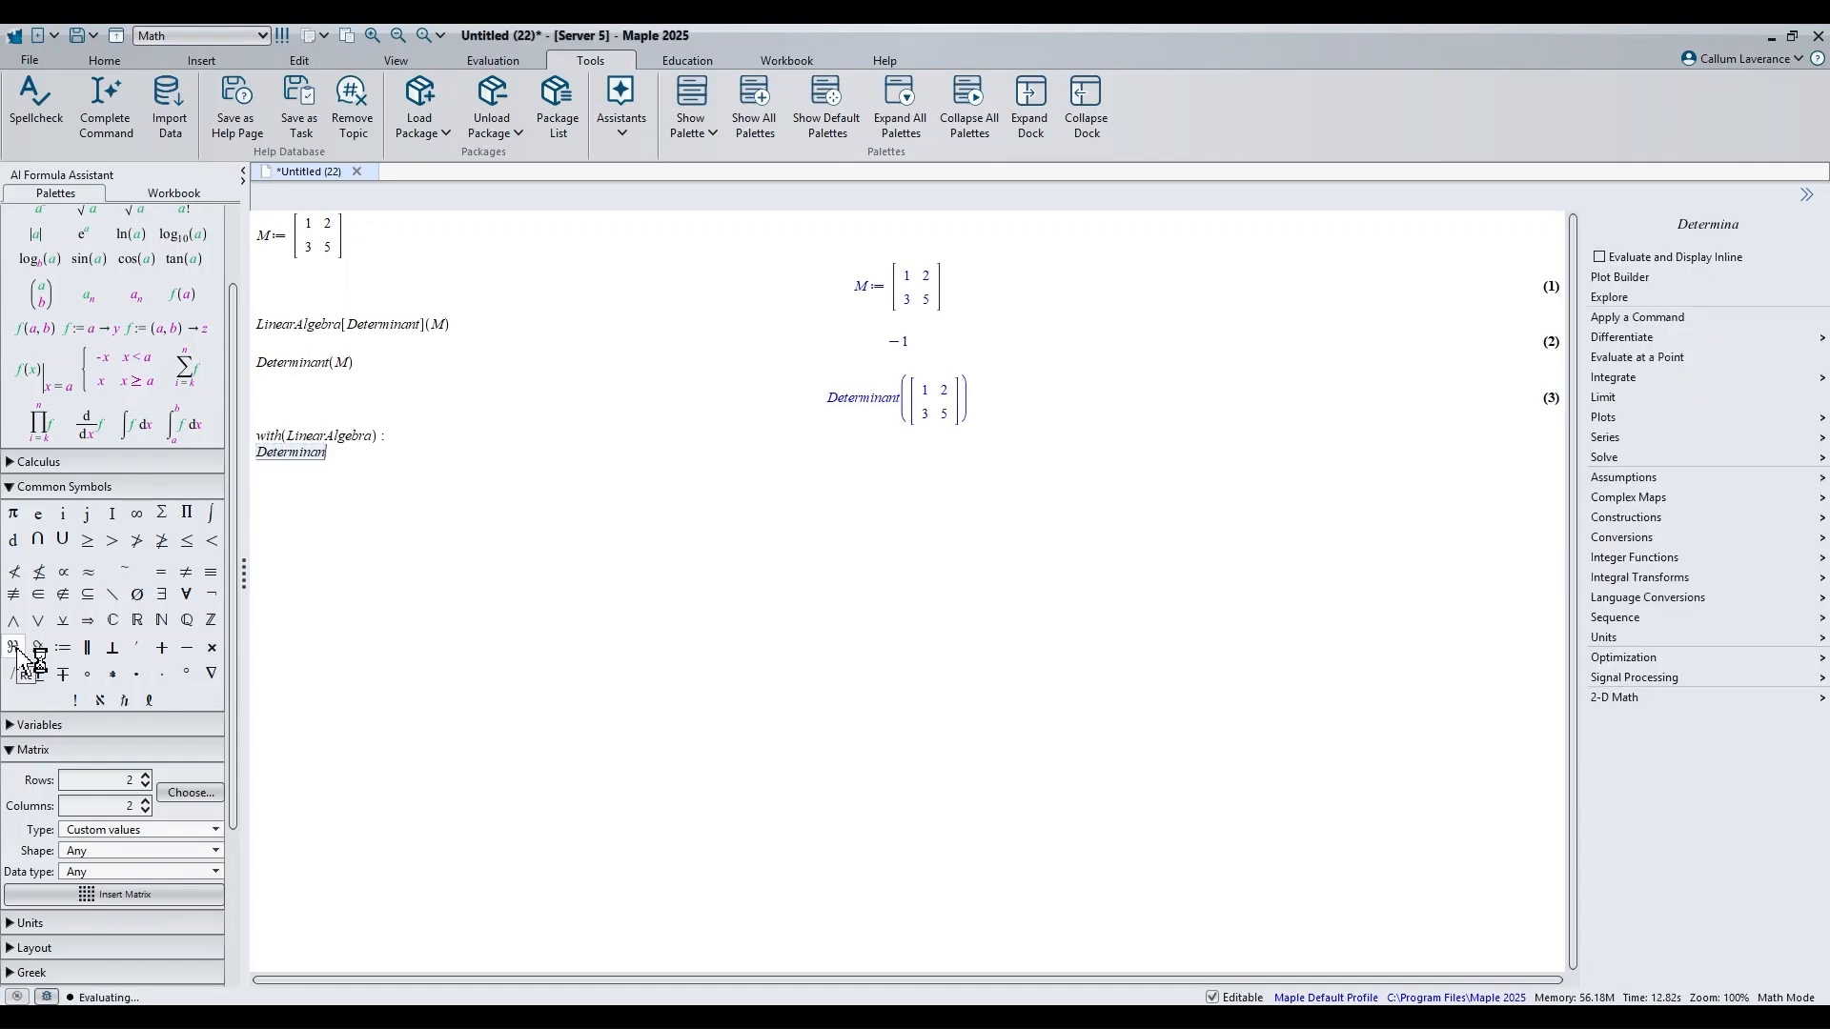
pyautogui.write('t(m')
pyautogui.press('BackSpace')
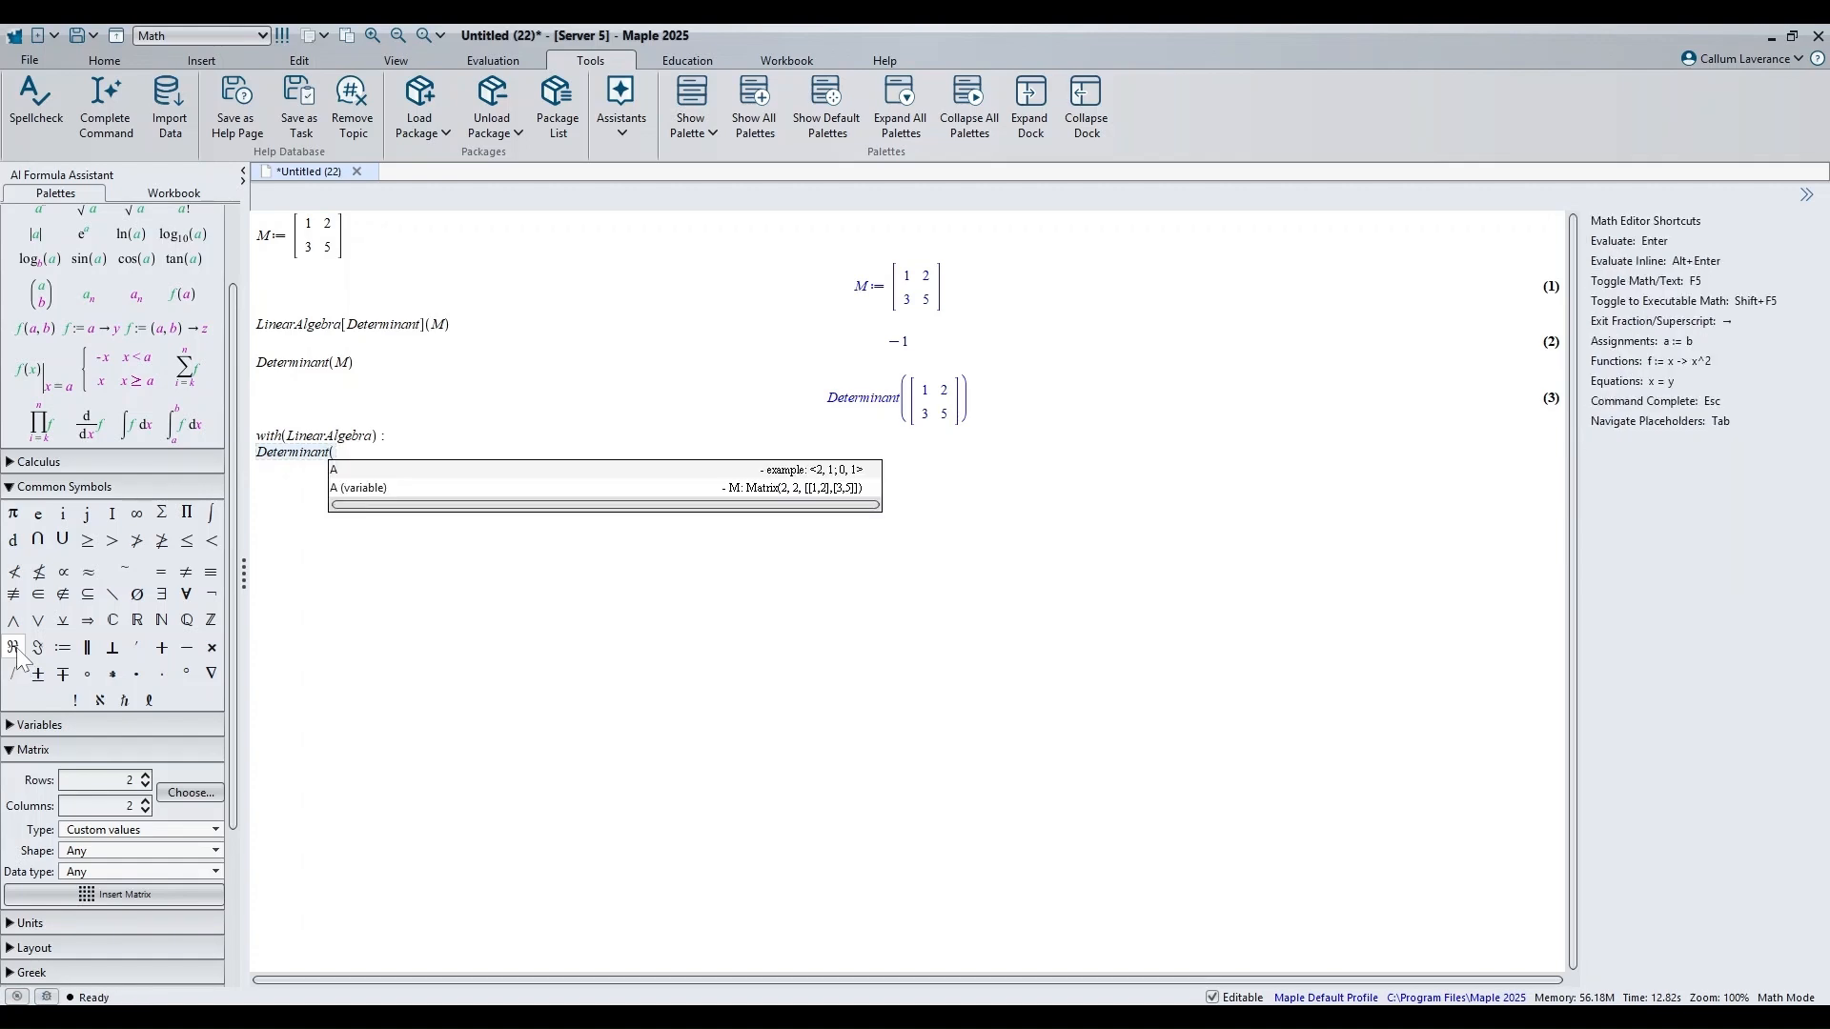
pyautogui.click(351, 474)
pyautogui.write('M)')
pyautogui.press('Return')
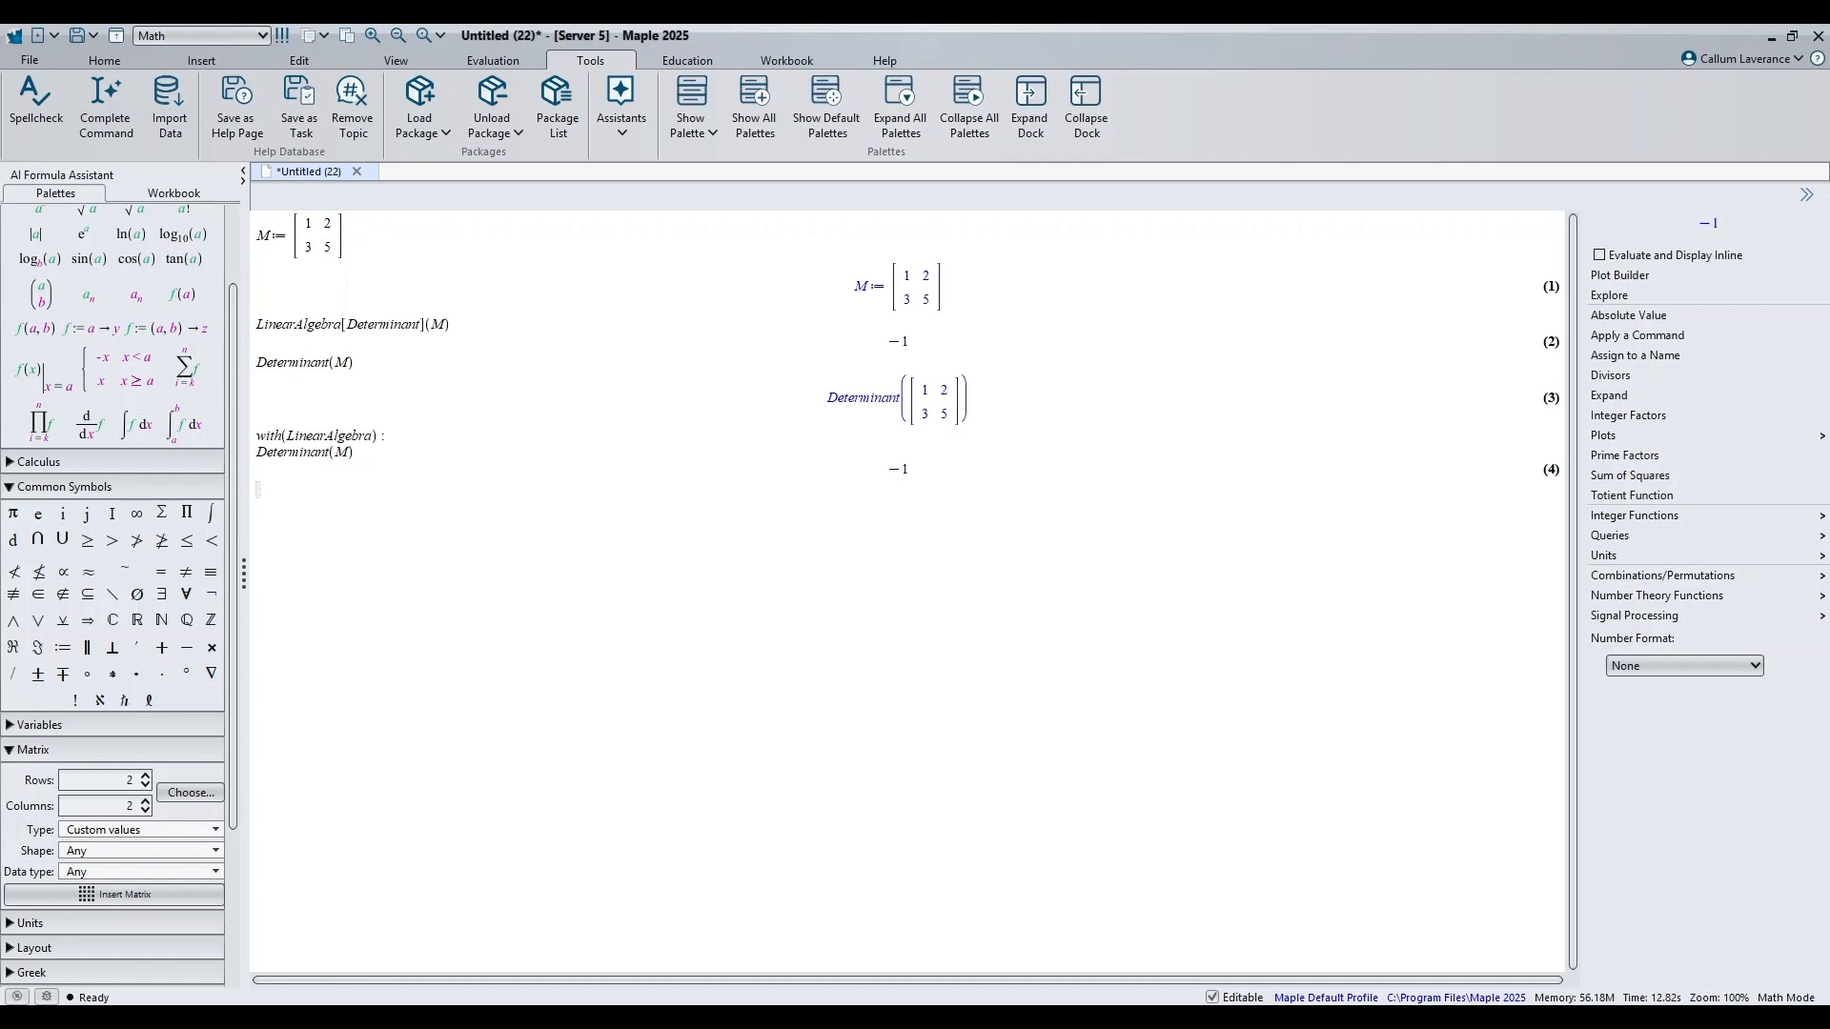
# Step: Complete Gau to the GaussianElimination command using command completion and evaluate GaussianElimination(M)
pyautogui.write('Gau')
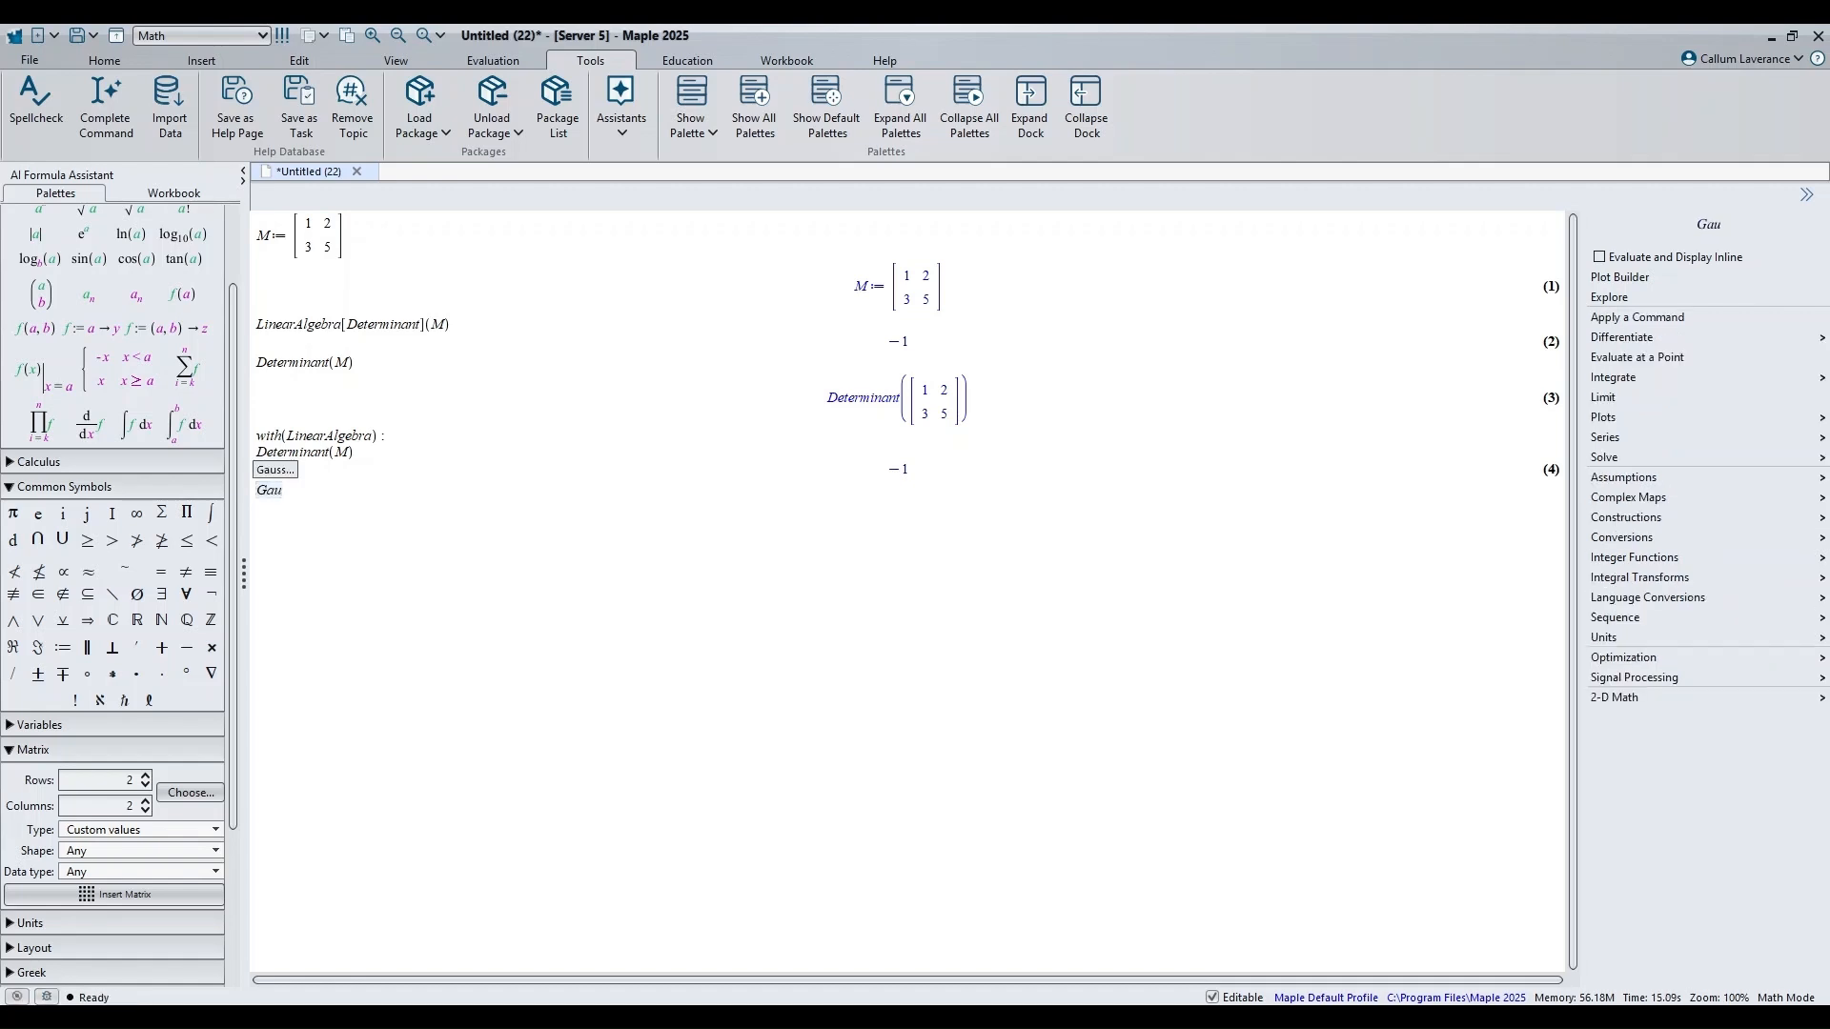
pyautogui.hotkey('ctrl', 'space')
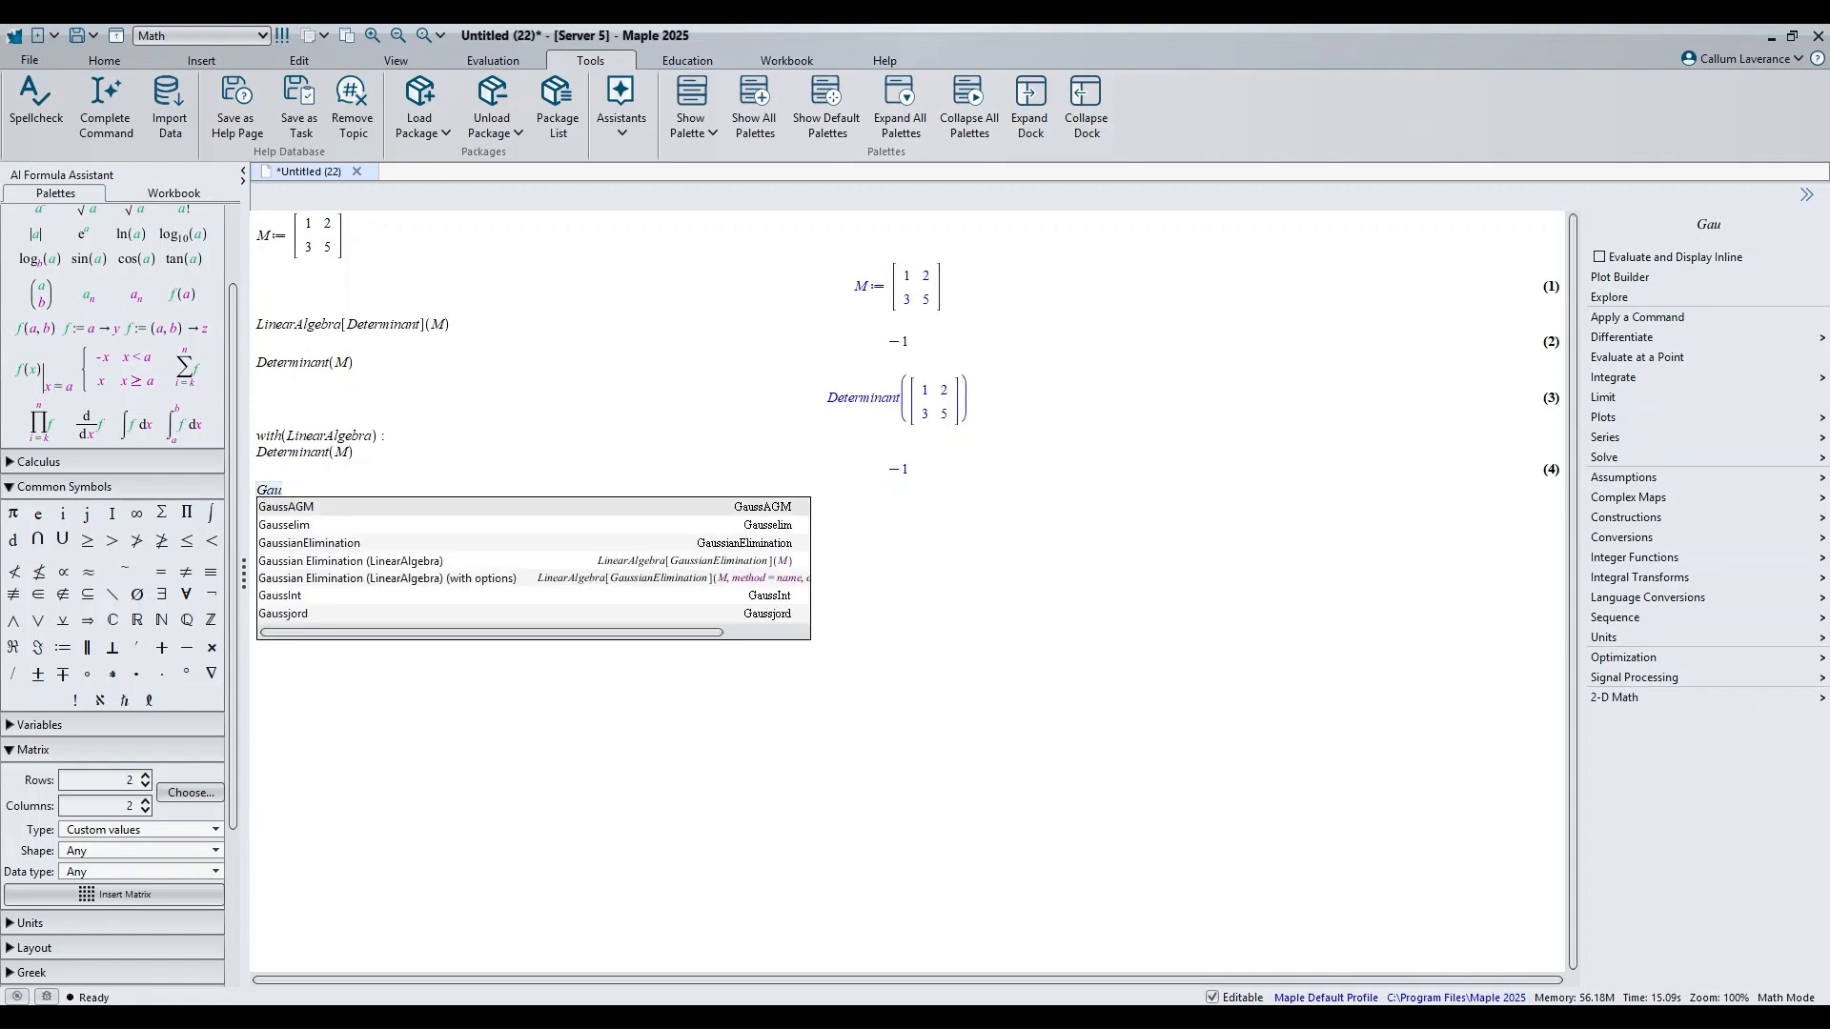
pyautogui.press('Down')
pyautogui.press('Down')
pyautogui.press('Down')
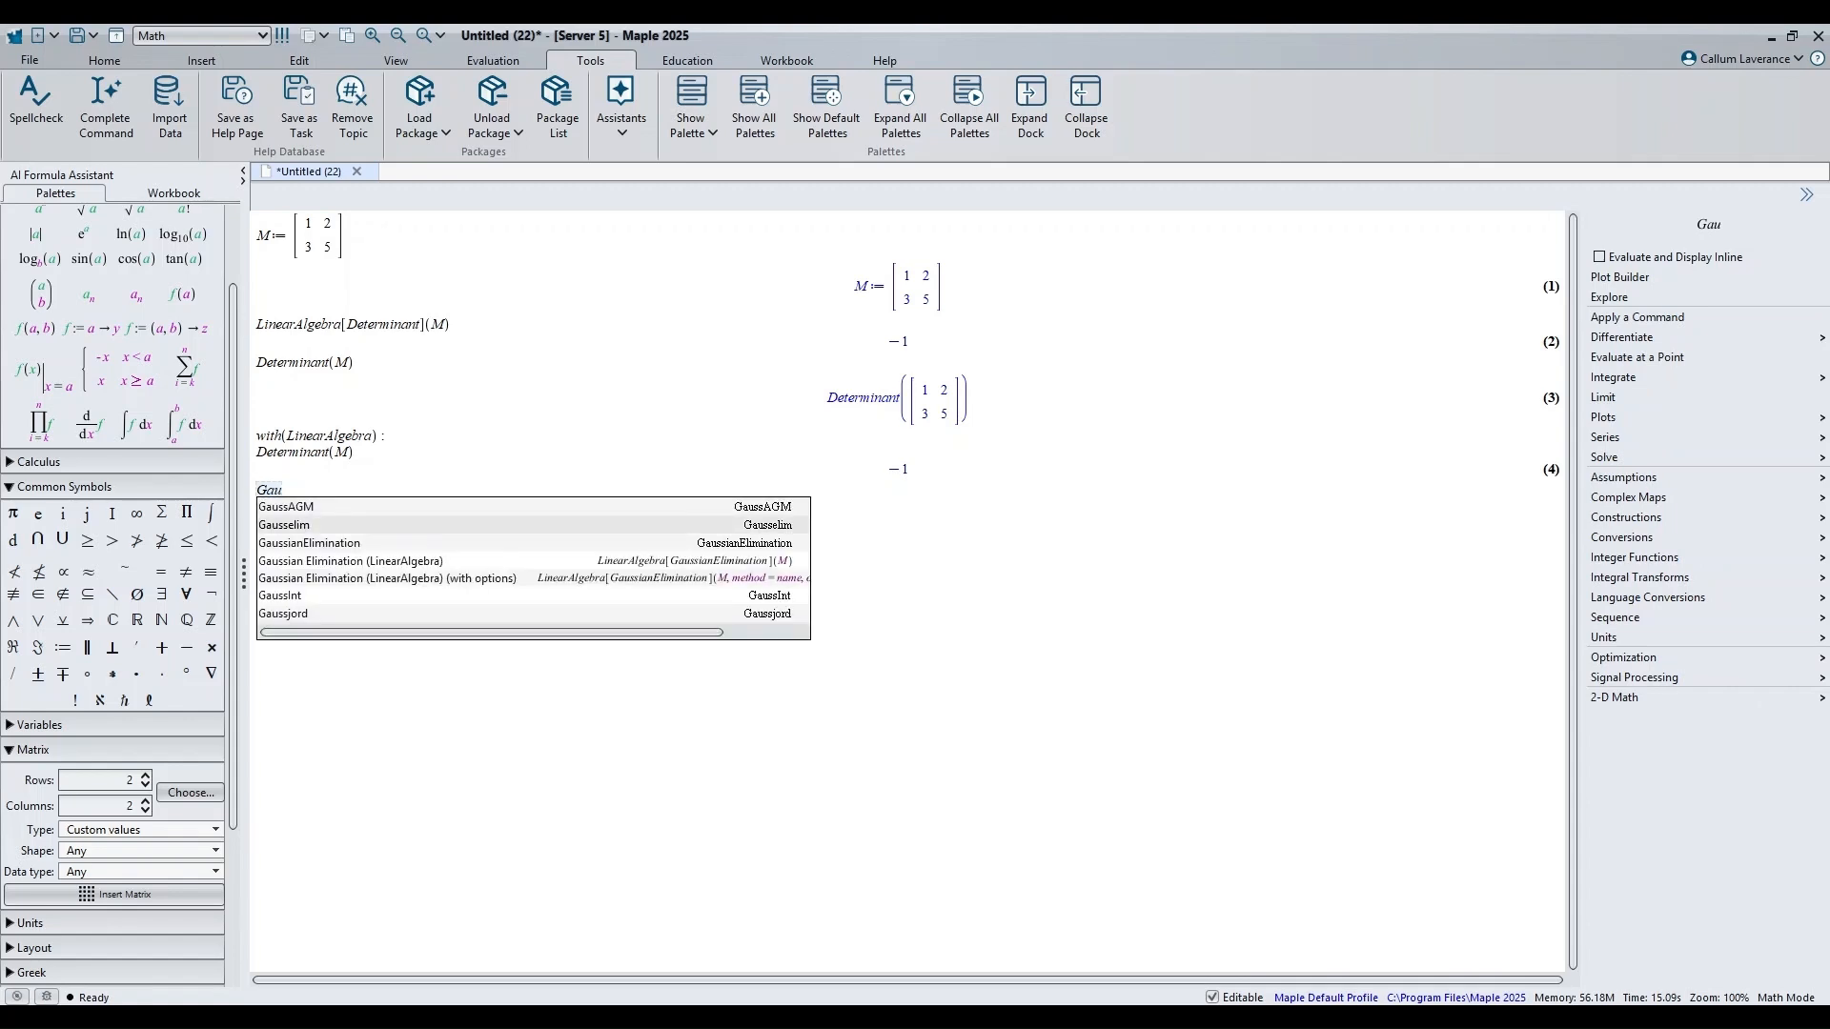
pyautogui.press('Up')
pyautogui.press('Return')
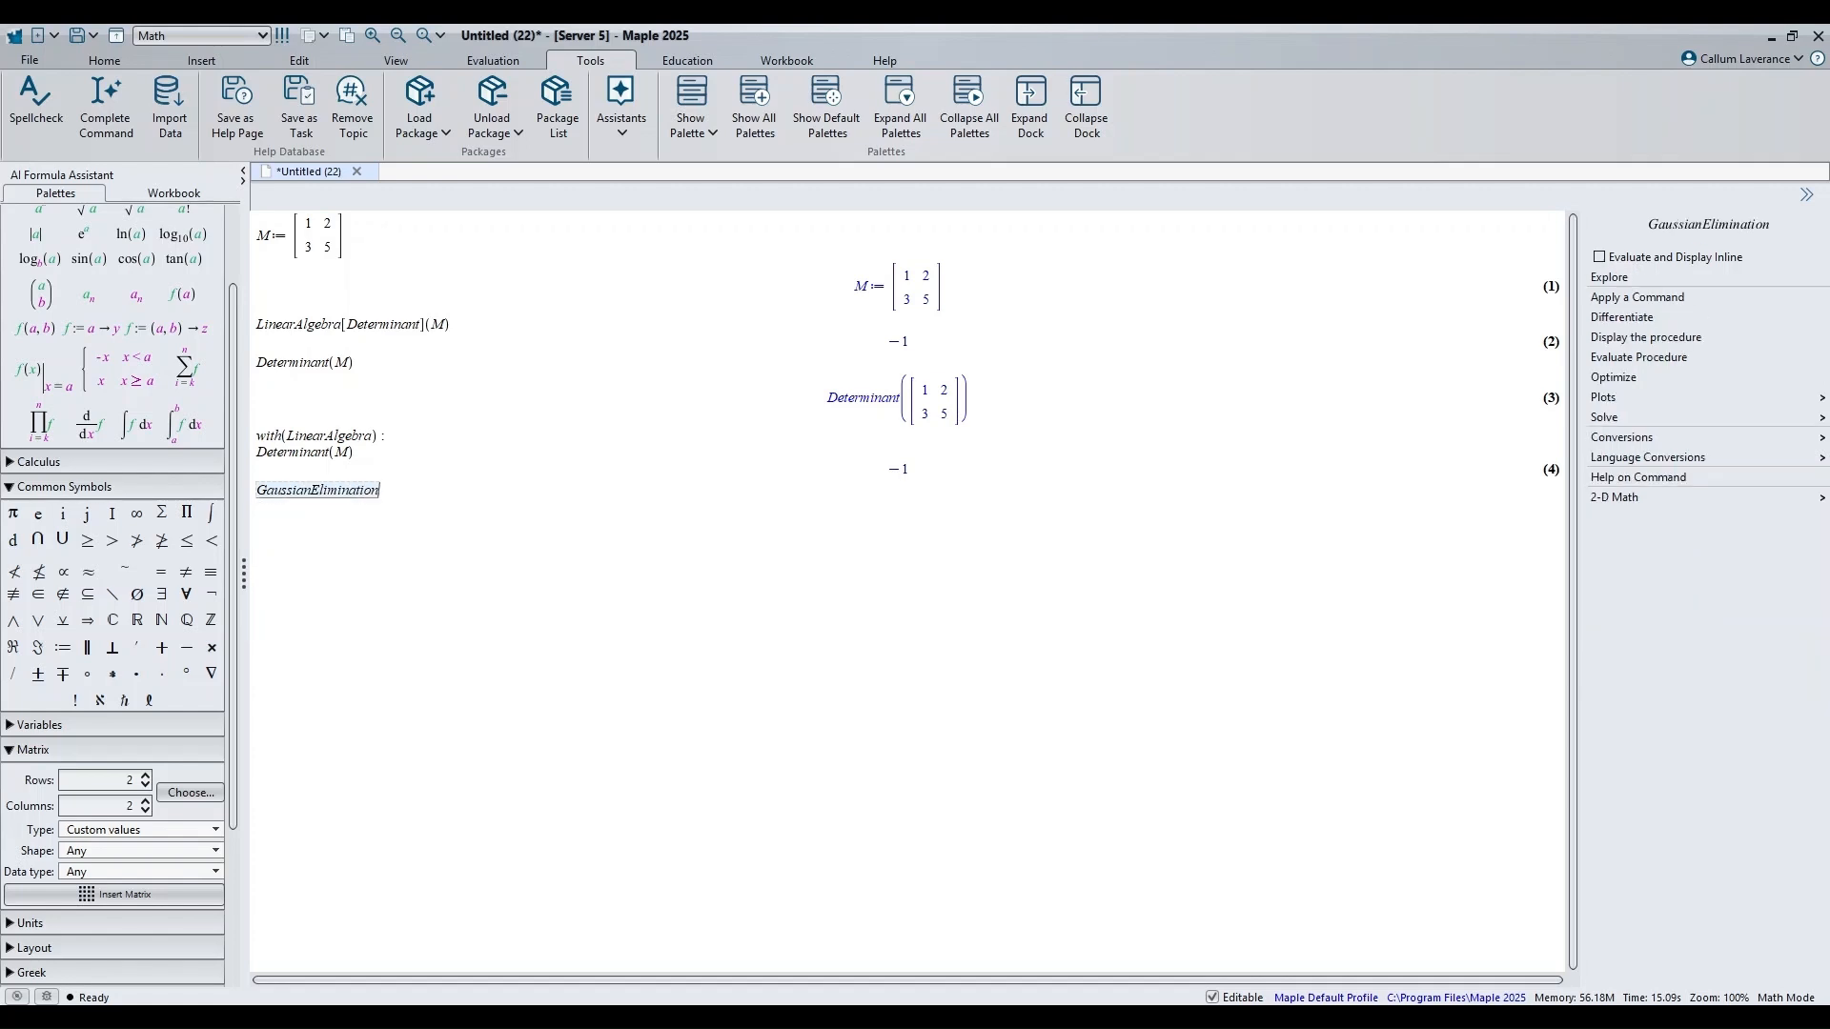
pyautogui.write('(M)')
pyautogui.press('Return')
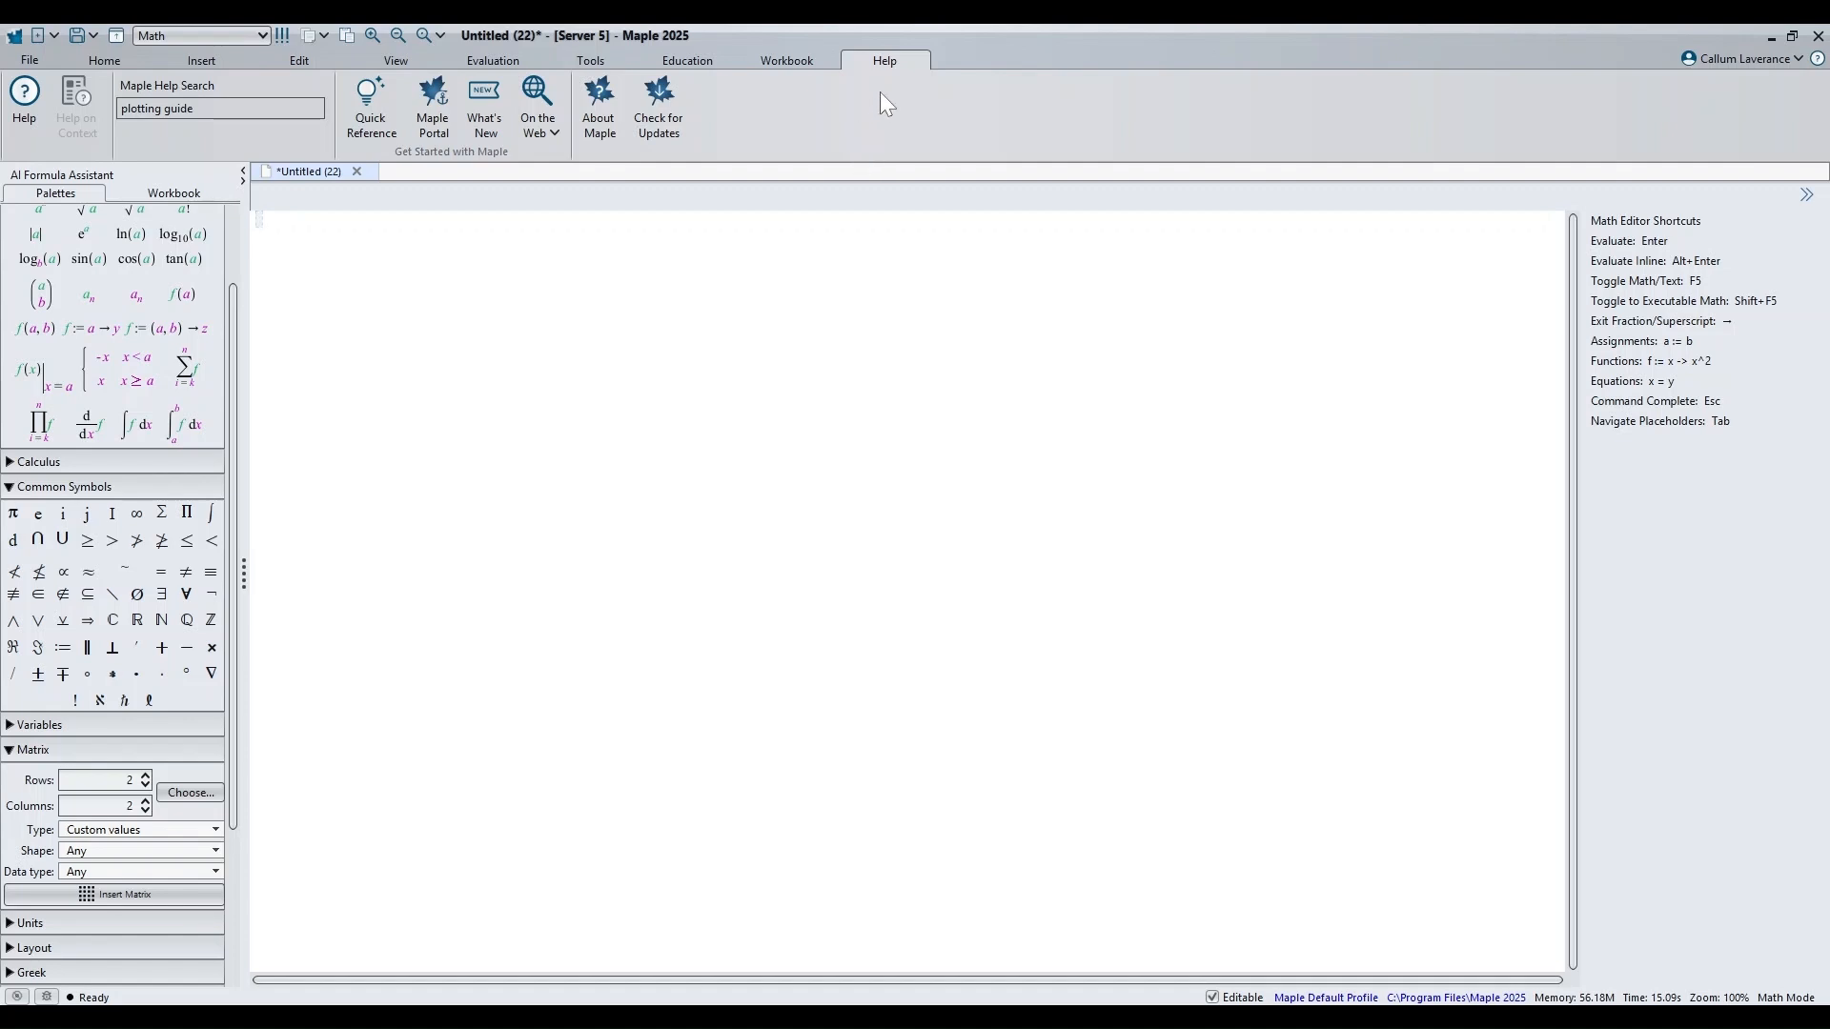
# Step: Open the Maple Help System start page, look it over, and minimize the help window
pyautogui.click(24, 105)
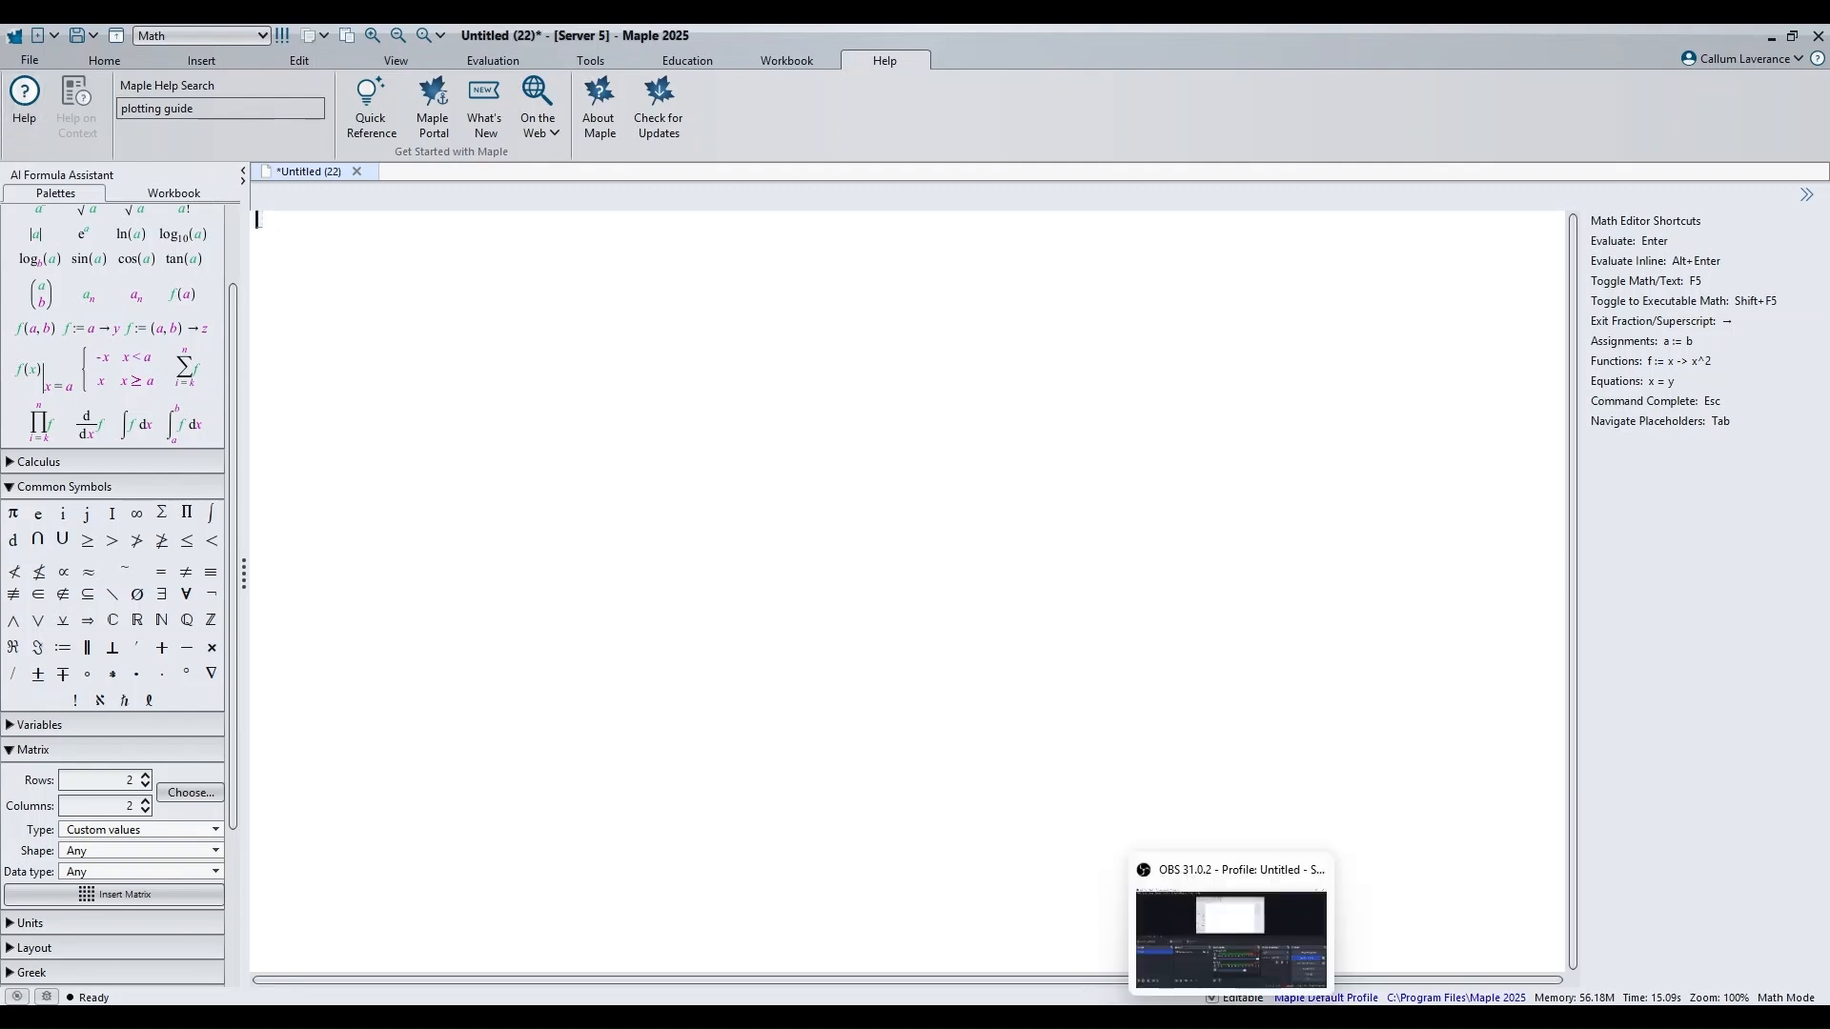
pyautogui.click(1248, 938)
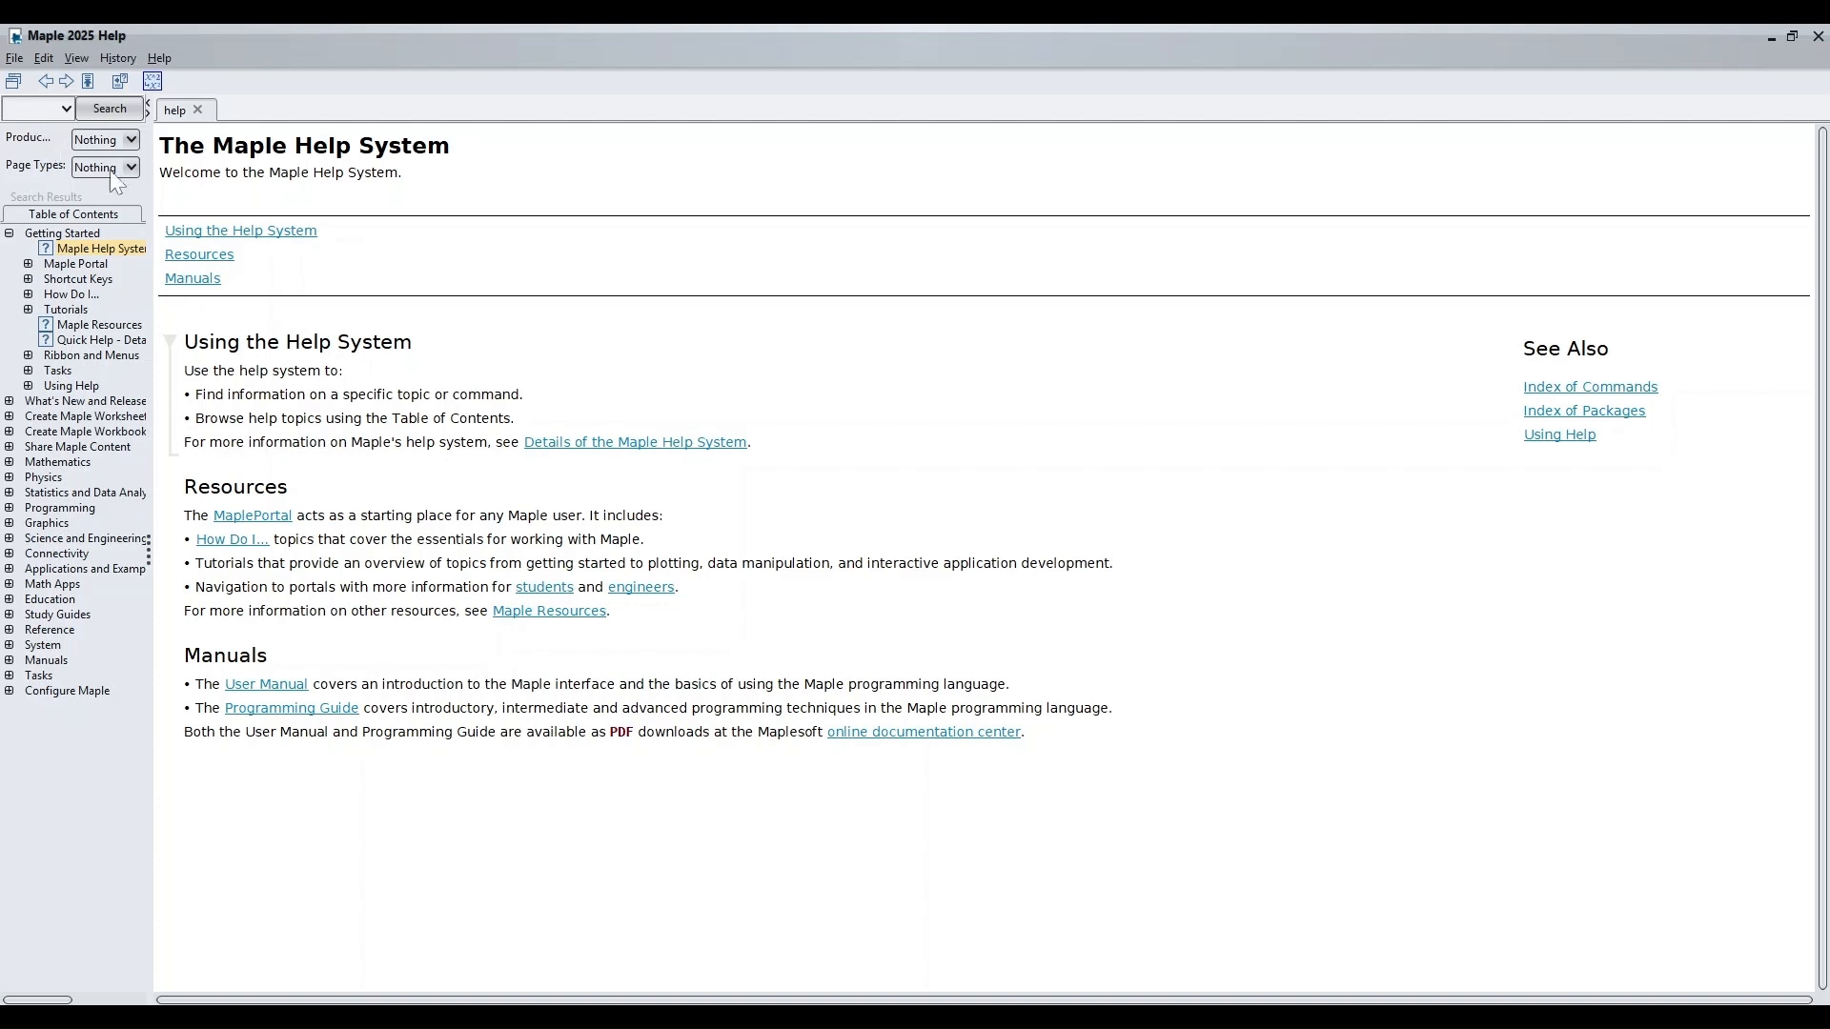
pyautogui.click(1771, 36)
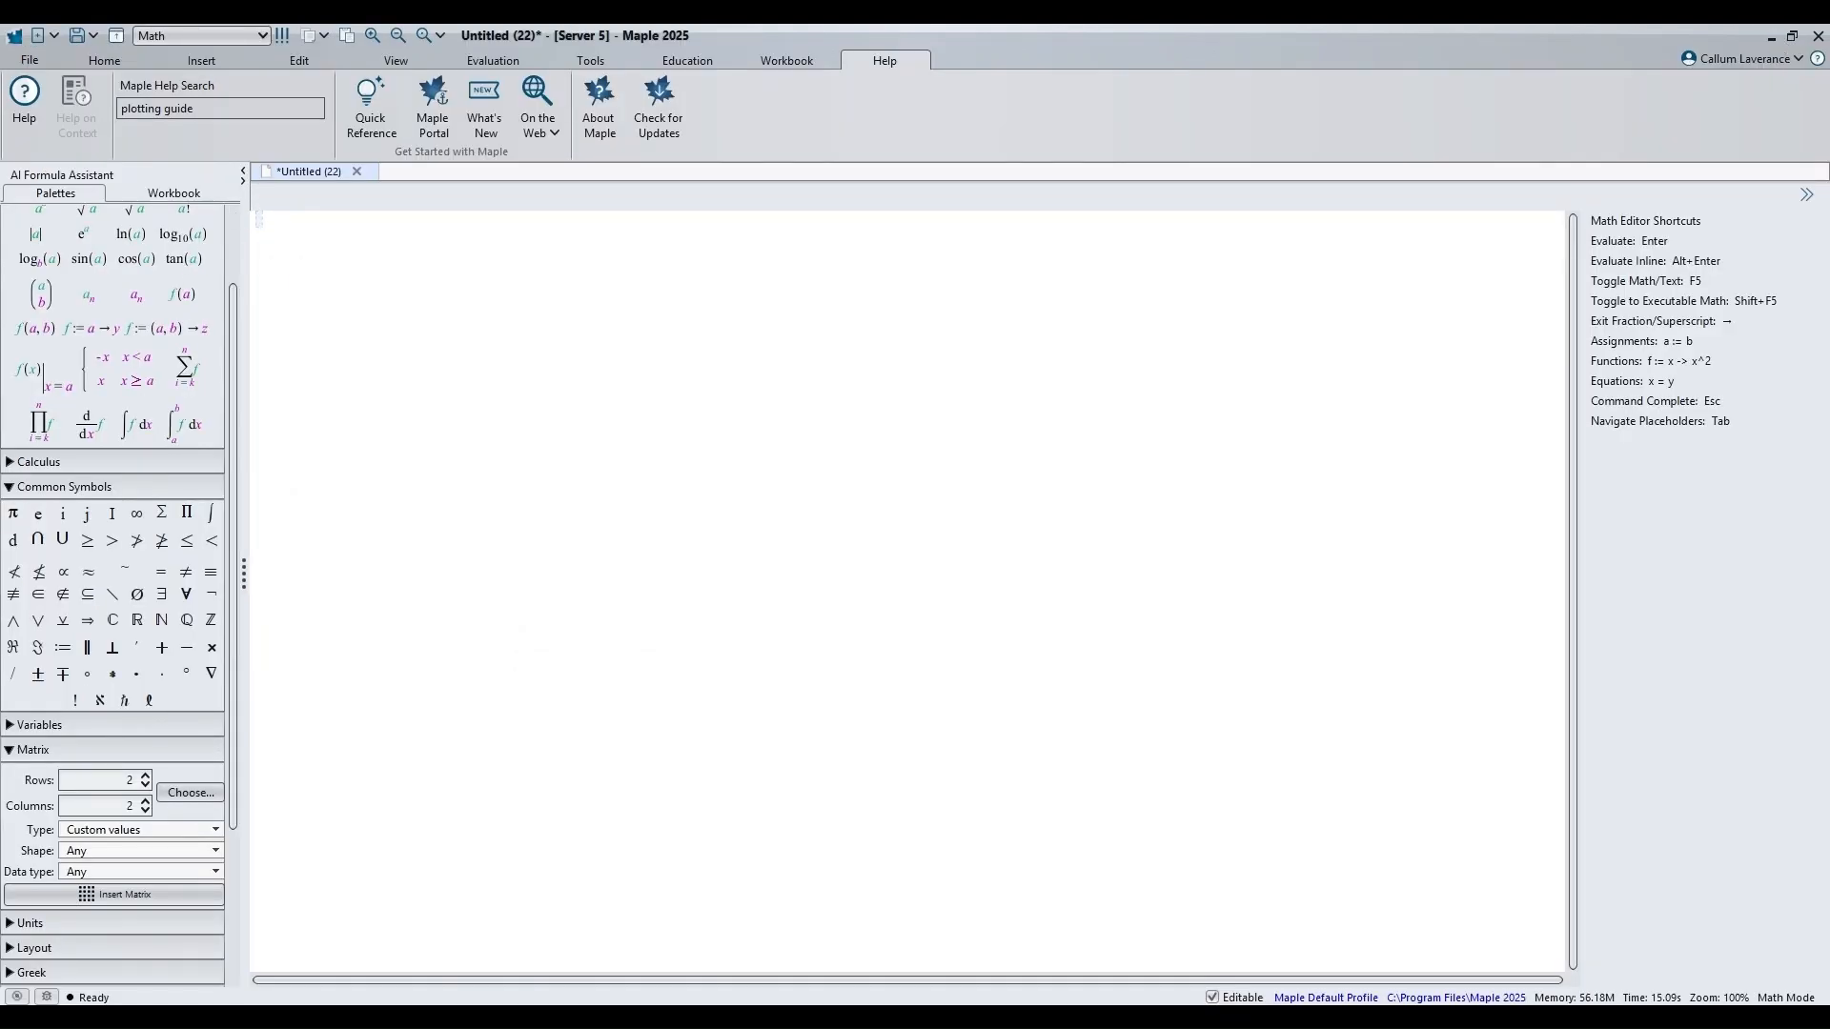
# Step: Open the help page for the isprime command by evaluating ?isprime in the blank document, and minimize the help window
pyautogui.write('?isprime')
pyautogui.press('Return')
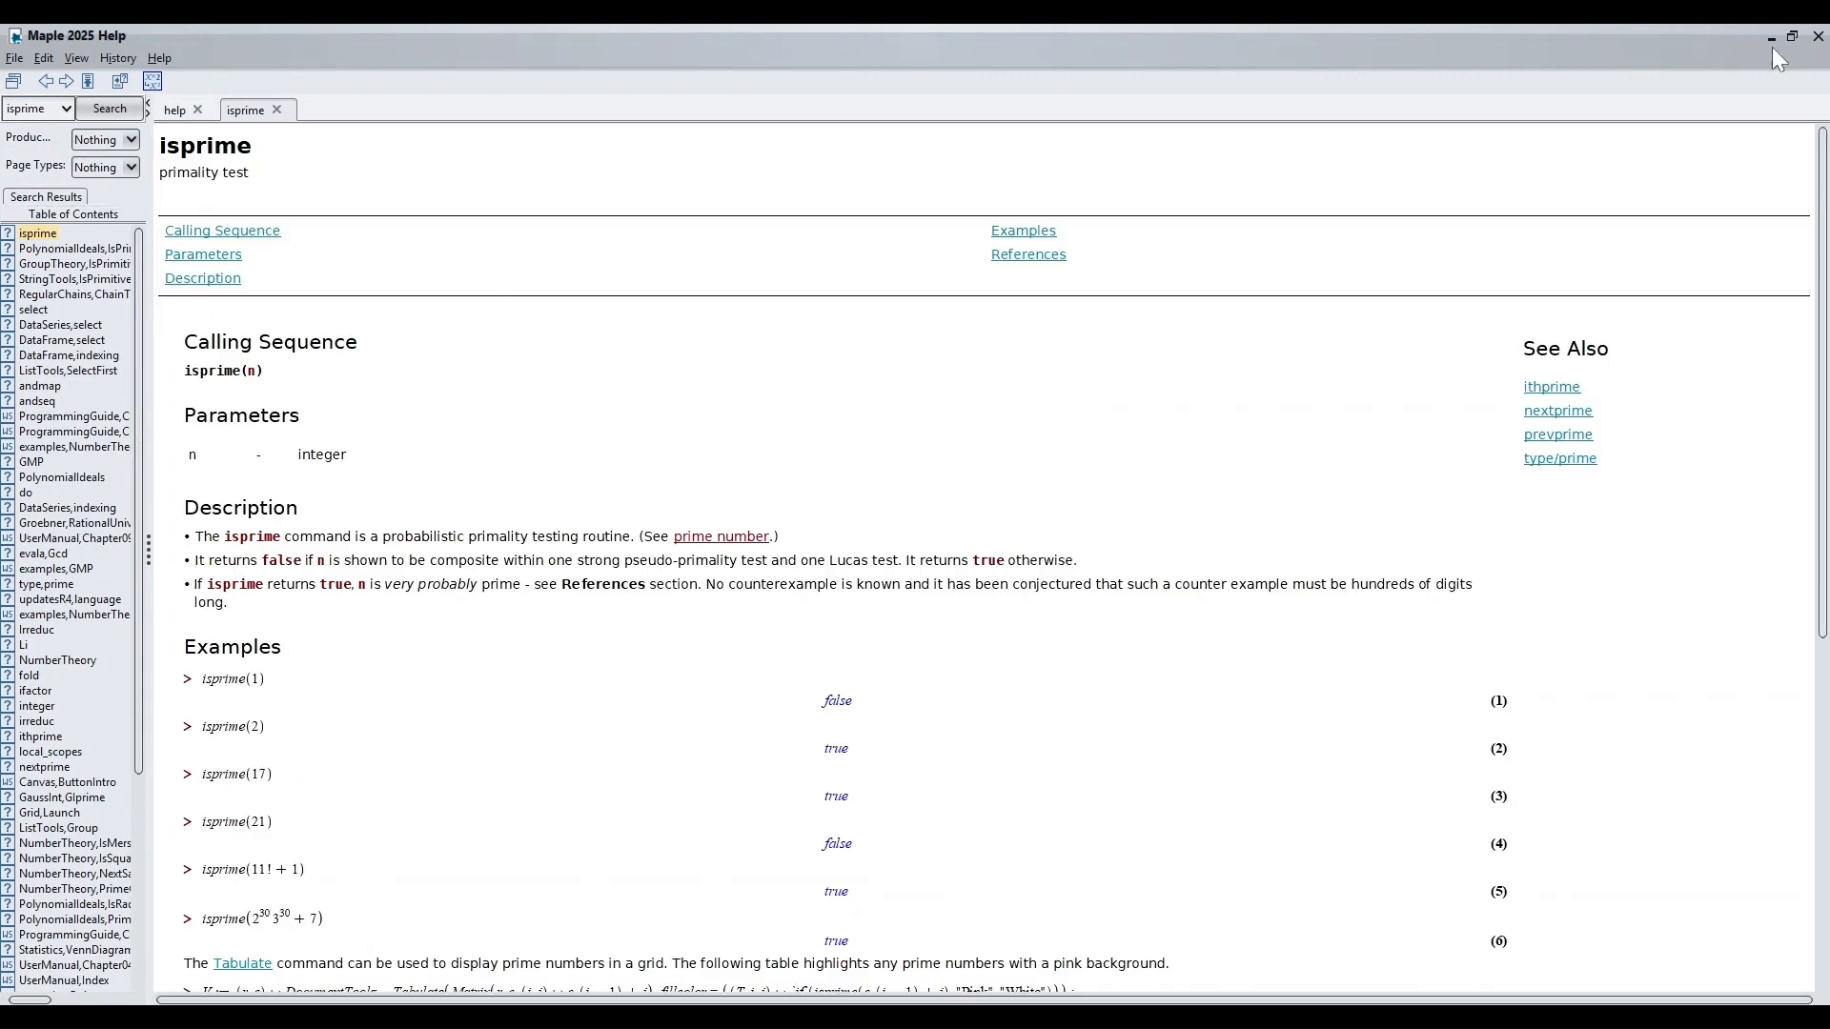
pyautogui.click(1770, 37)
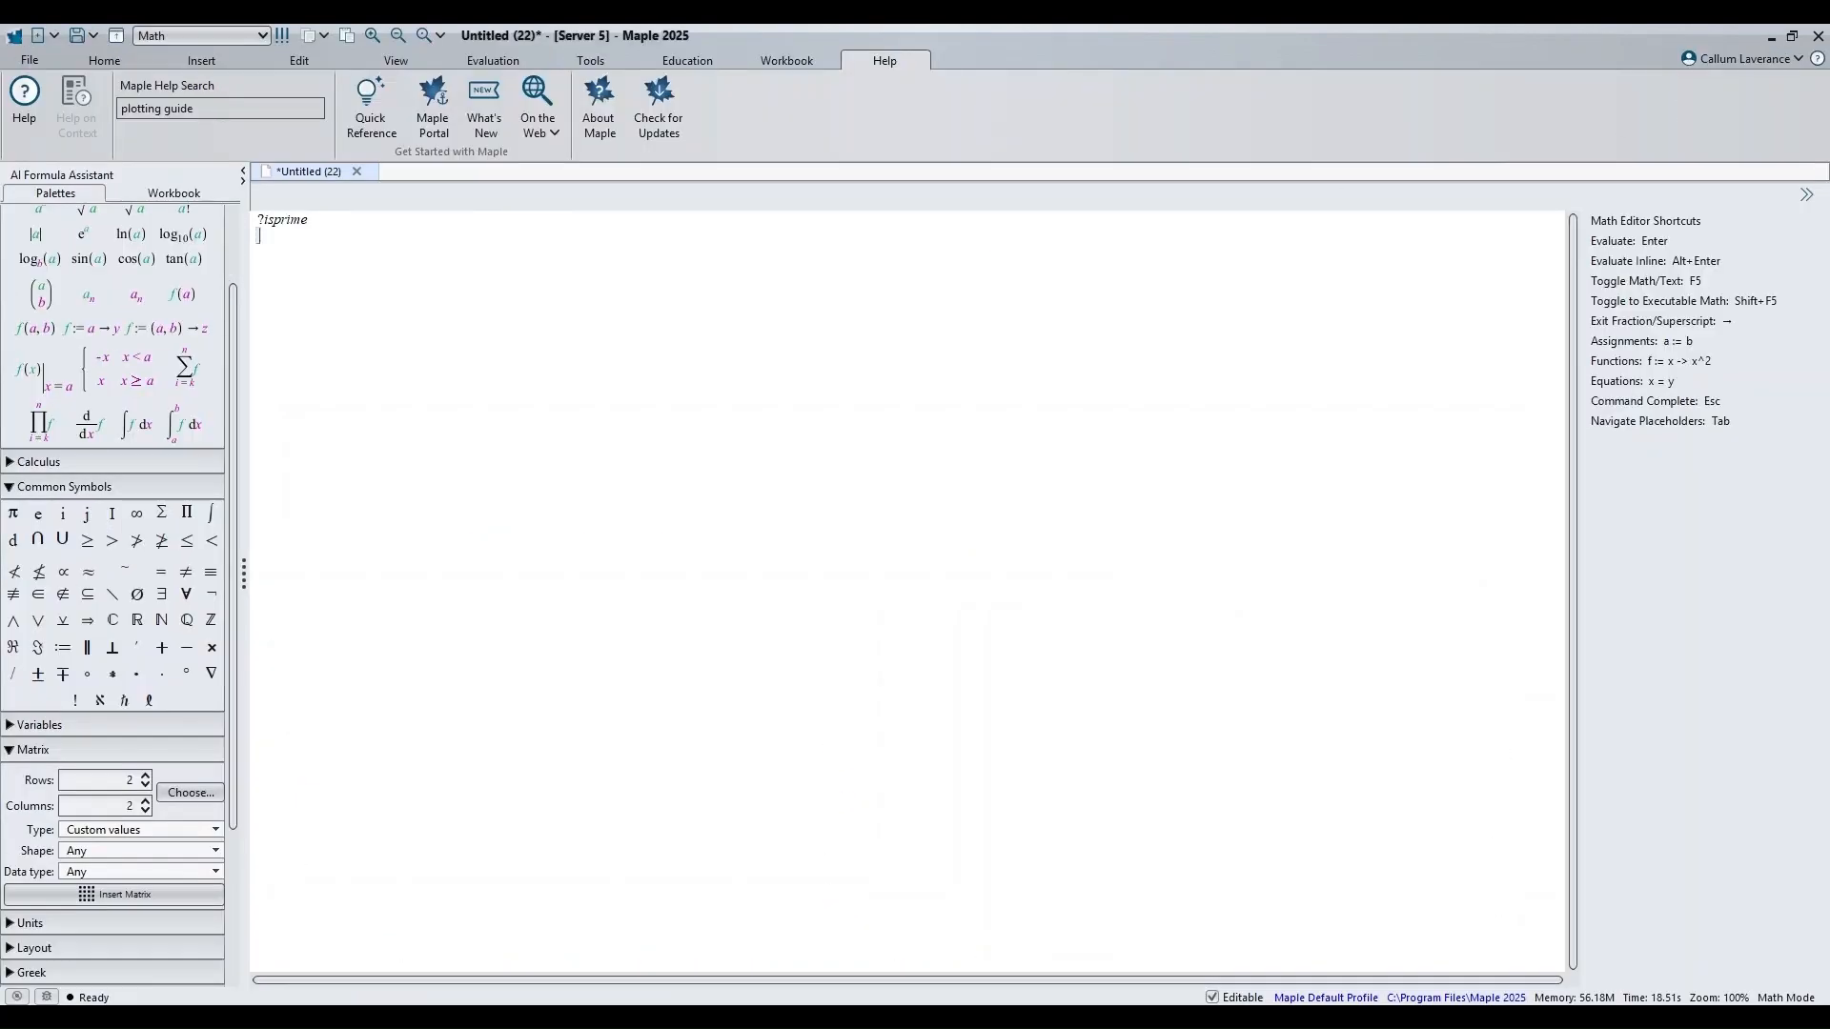
# Step: Enter isprime on the line below ?isprime and call up context help for that command name
pyautogui.write('ispri')
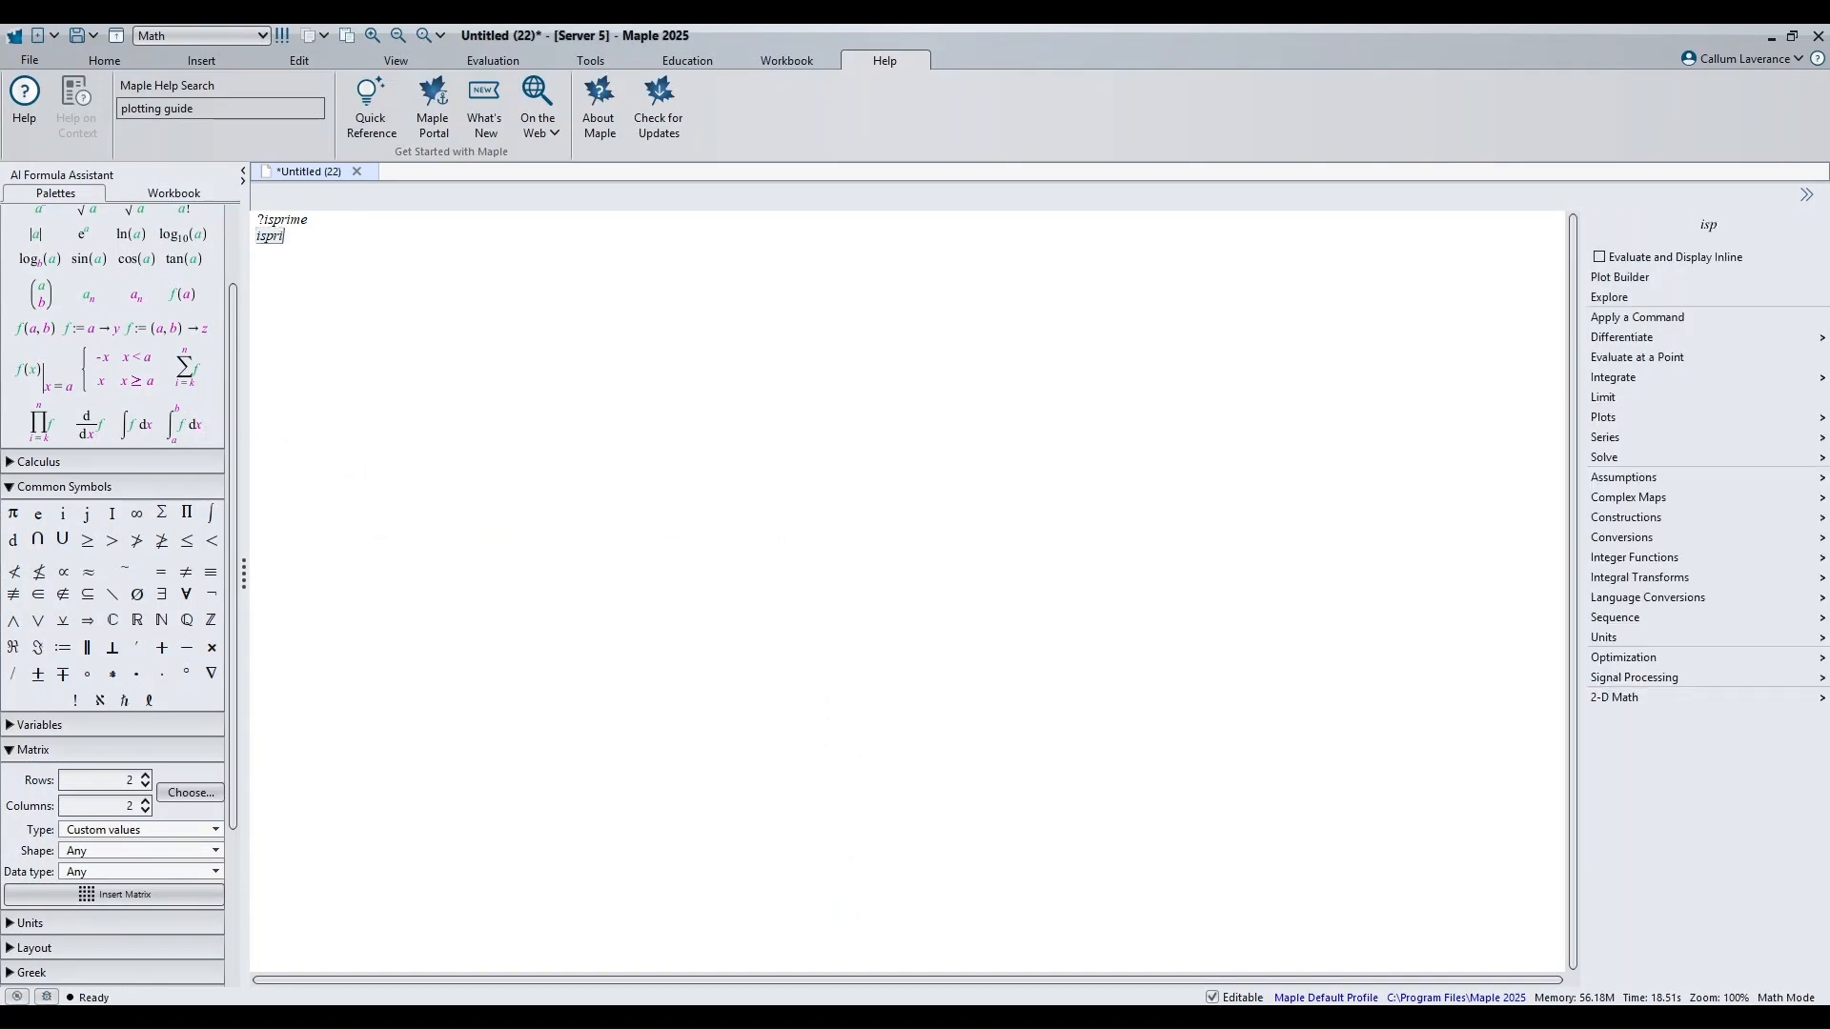
pyautogui.write('me')
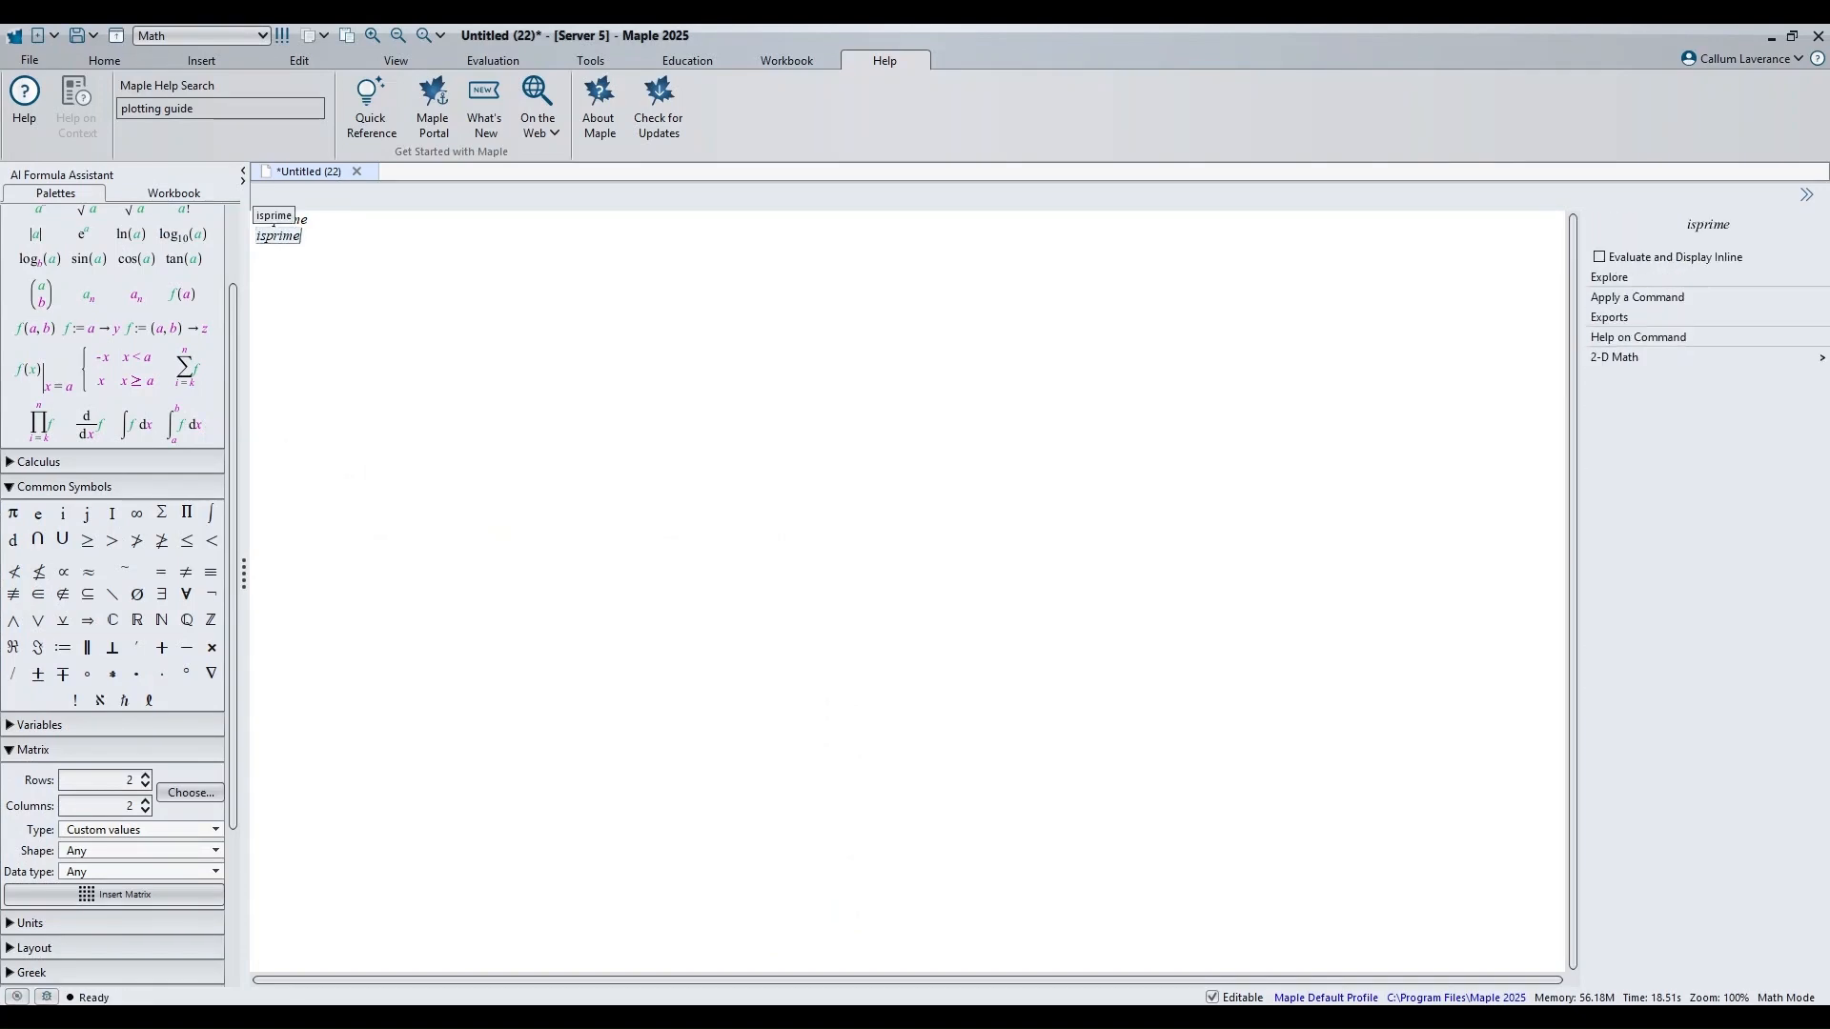
pyautogui.click(280, 237)
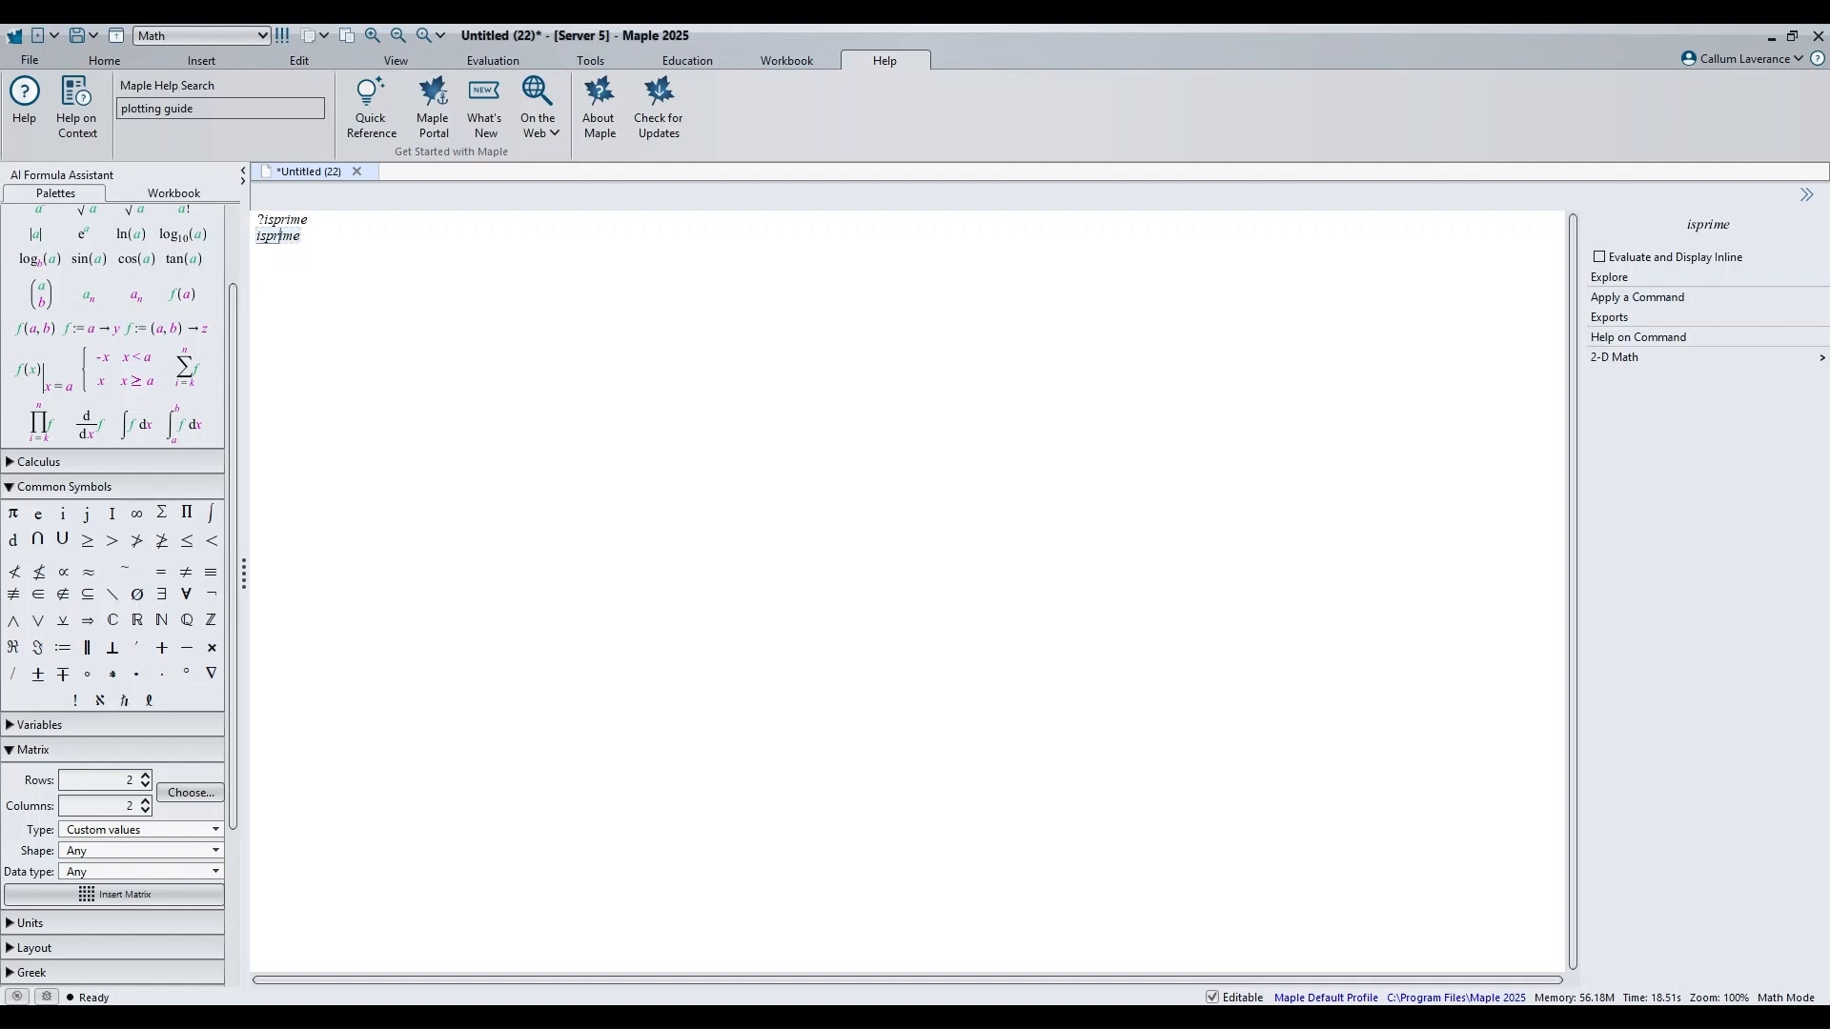
pyautogui.press('F2')
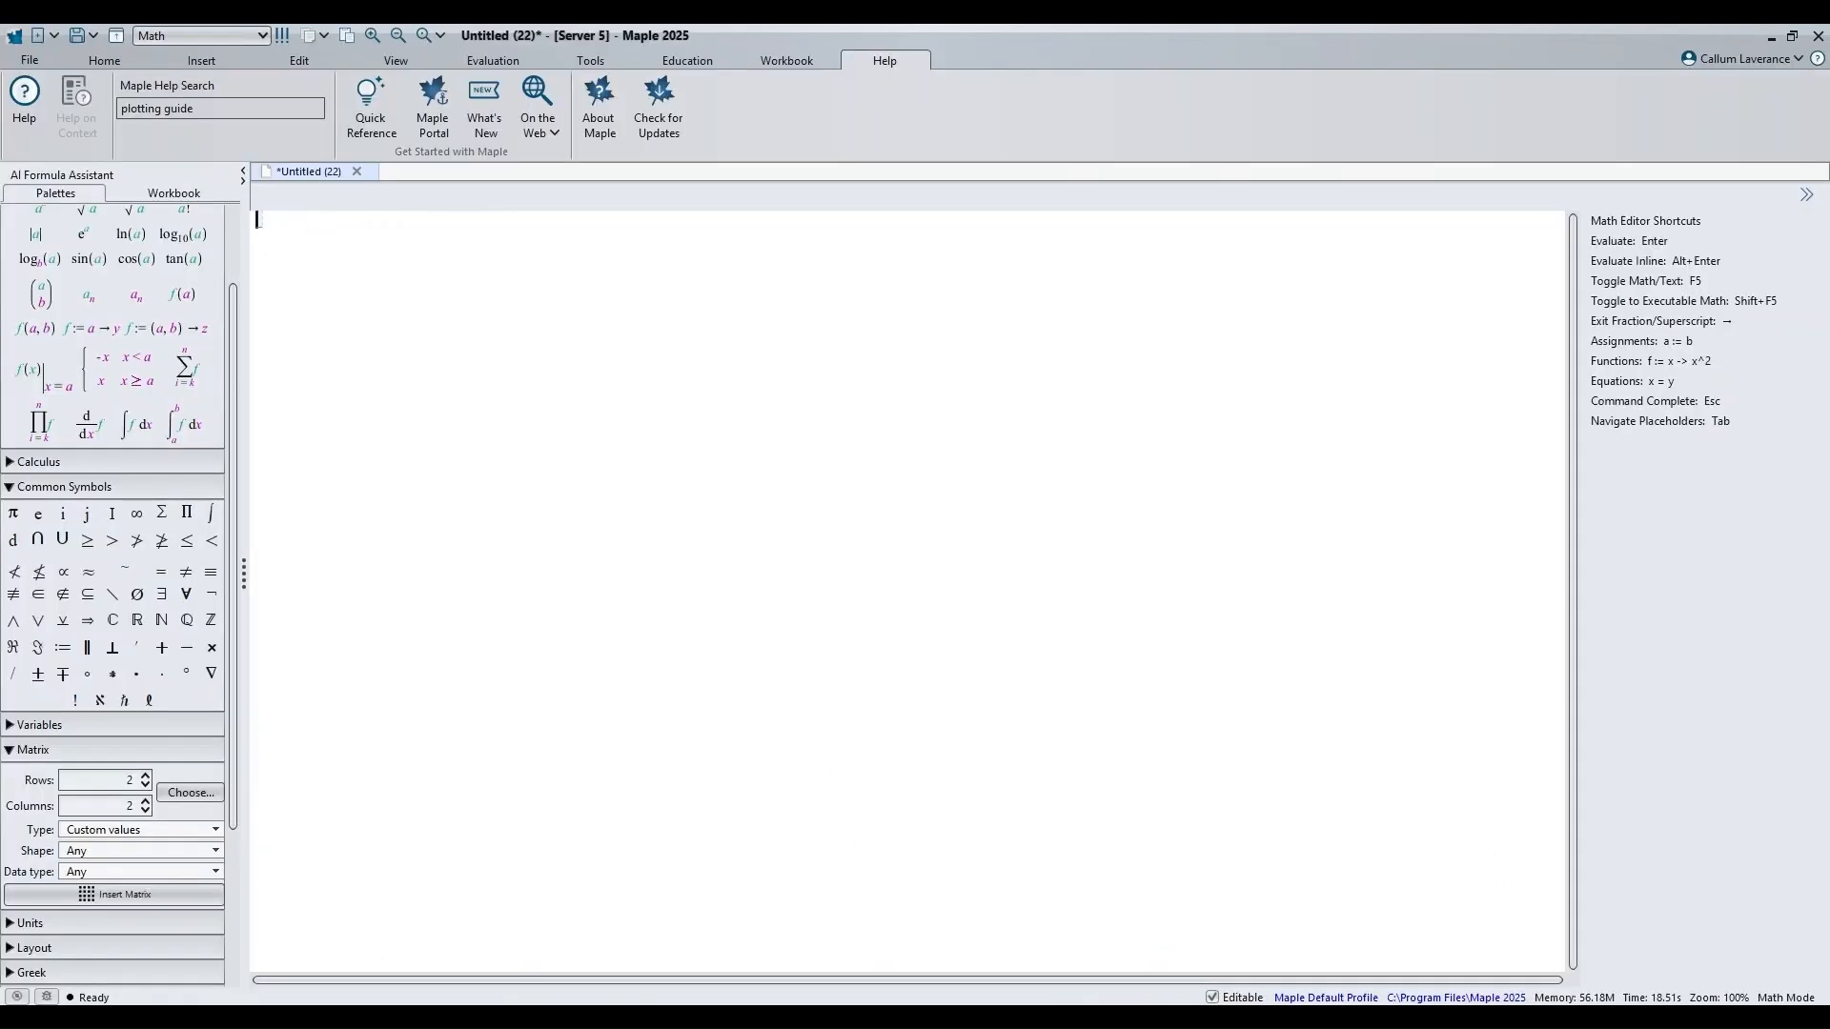
# Step: Open the Maple Portal by evaluating ?MaplePortal in the blank document
pyautogui.write('?M')
pyautogui.press('Return')
pyautogui.write('apleP')
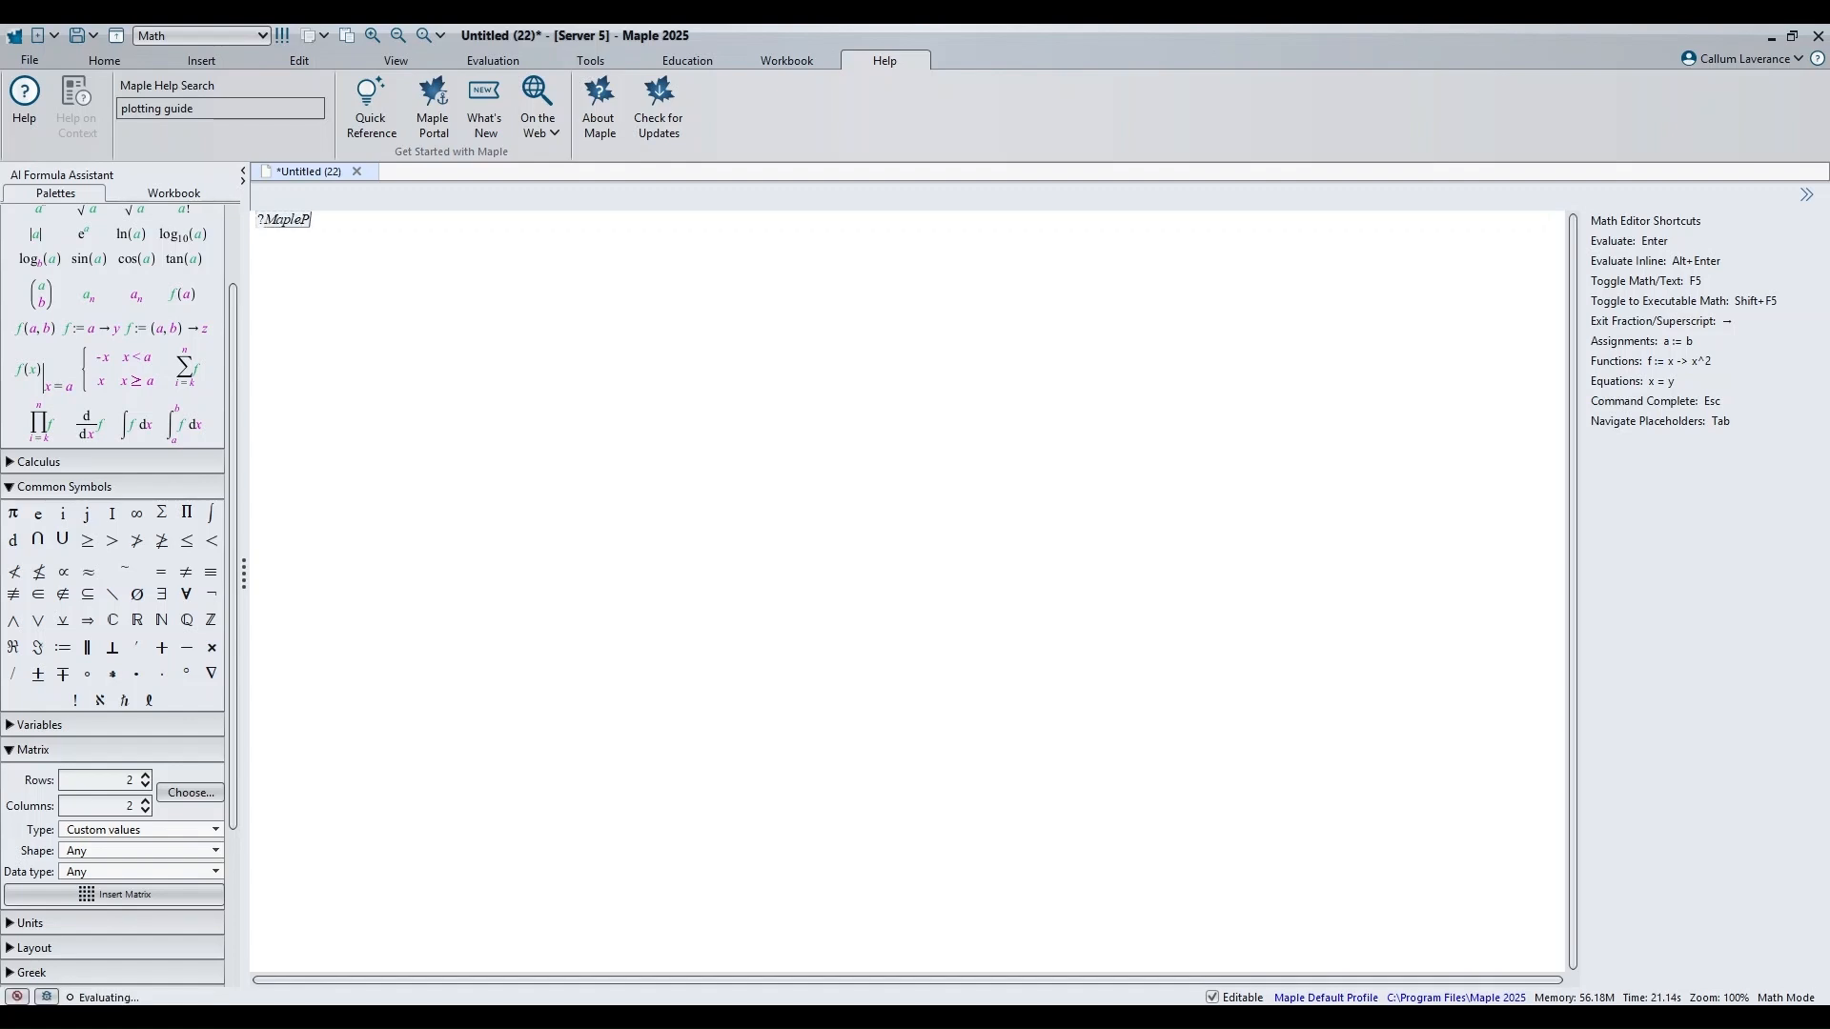
pyautogui.write('ortal')
pyautogui.press('Return')
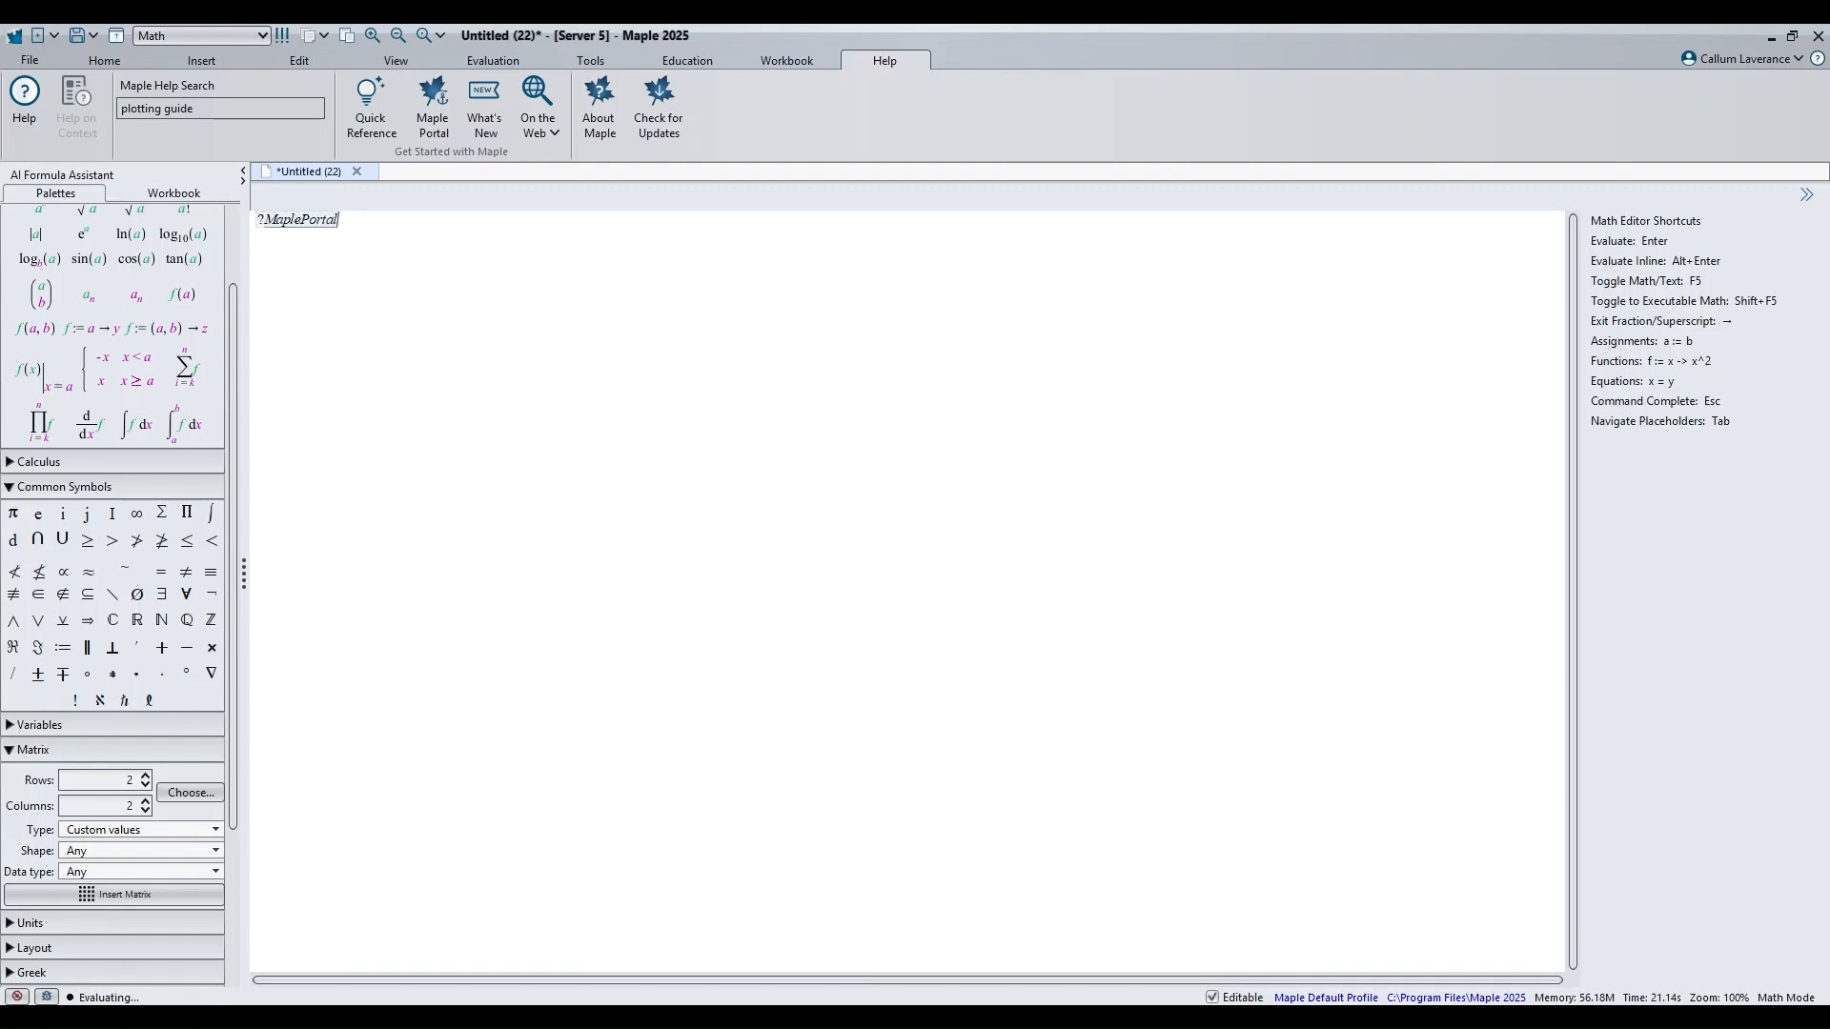